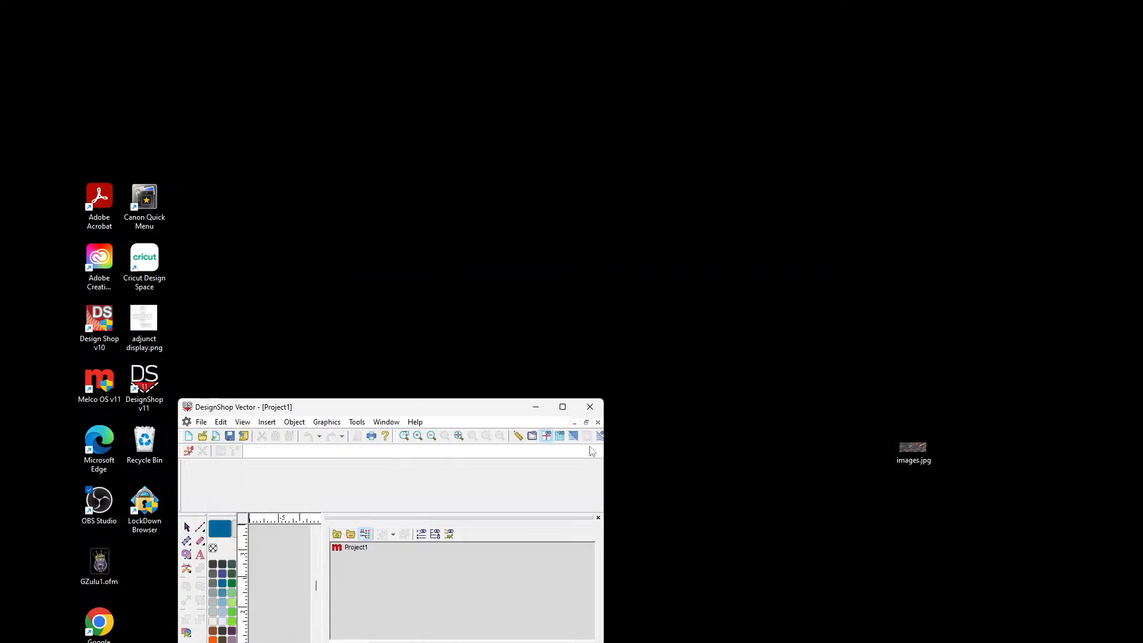
Step: Maximize the DesignShop Vector window and move the browser window with the live stream out of the way
{"action": "double_click", "coordinate": [563, 403]}
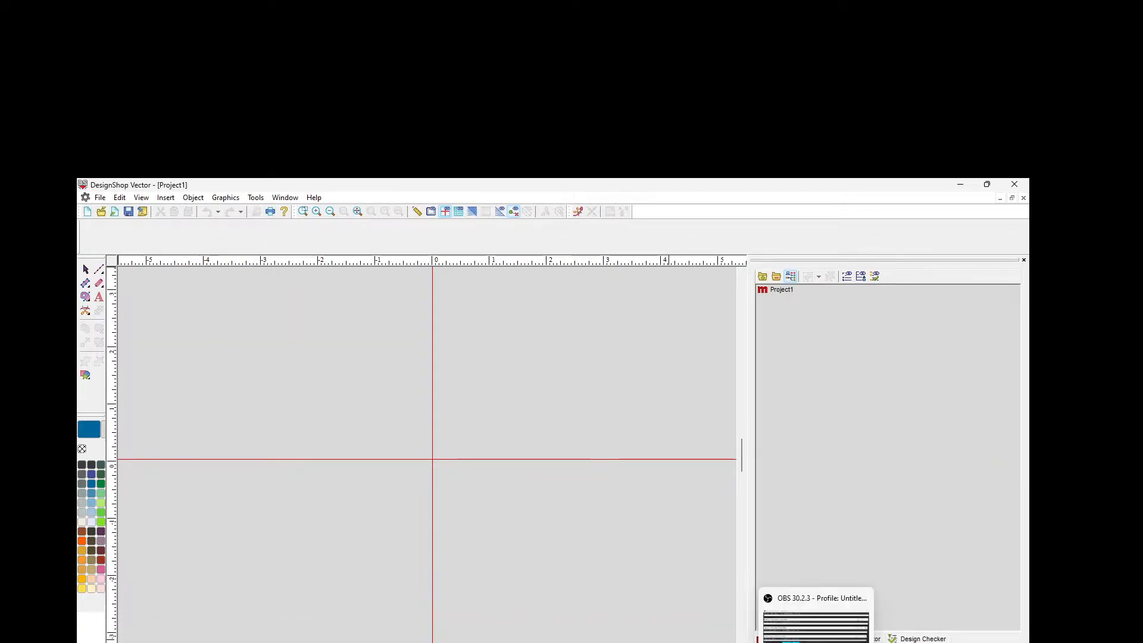
{"action": "left_click", "coordinate": [789, 640]}
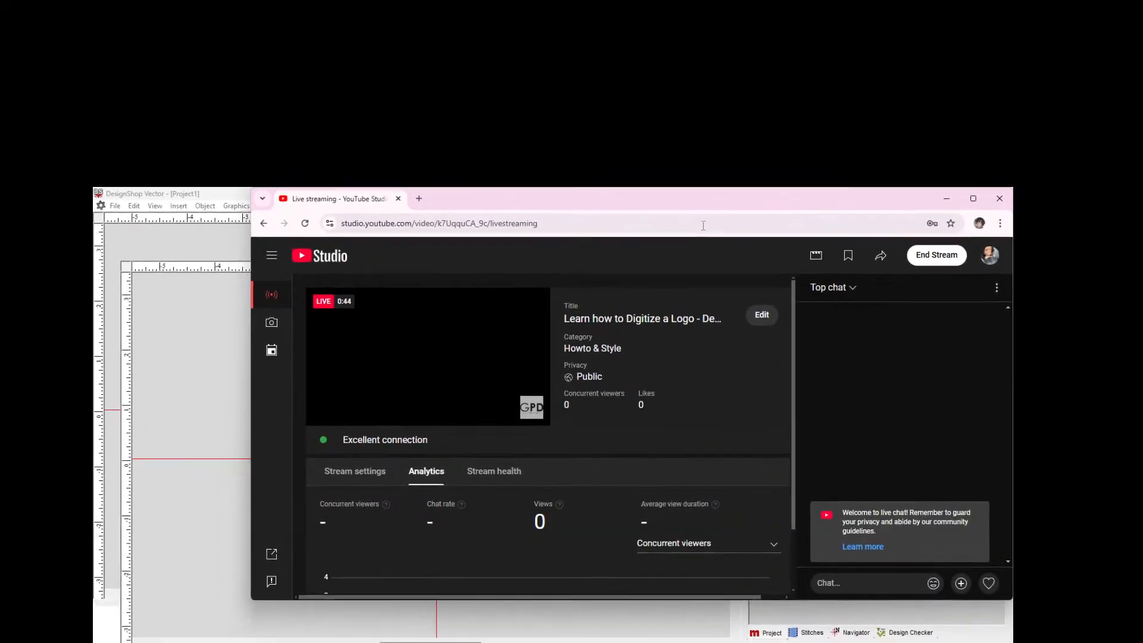
{"action": "left_click_drag", "start_coordinate": [535, 215], "coordinate": [679, 0]}
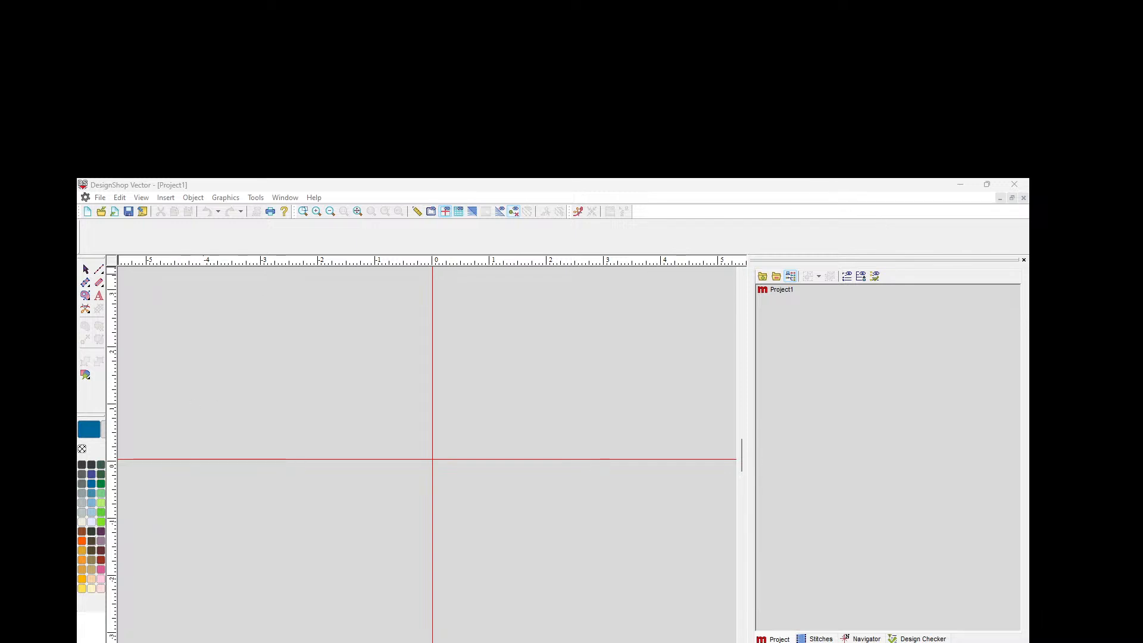
Step: Open DUSTY ROSE.ofm from the Downloads folder and hide its Design elements, keeping the reference graphic shown
{"action": "left_click", "coordinate": [99, 215]}
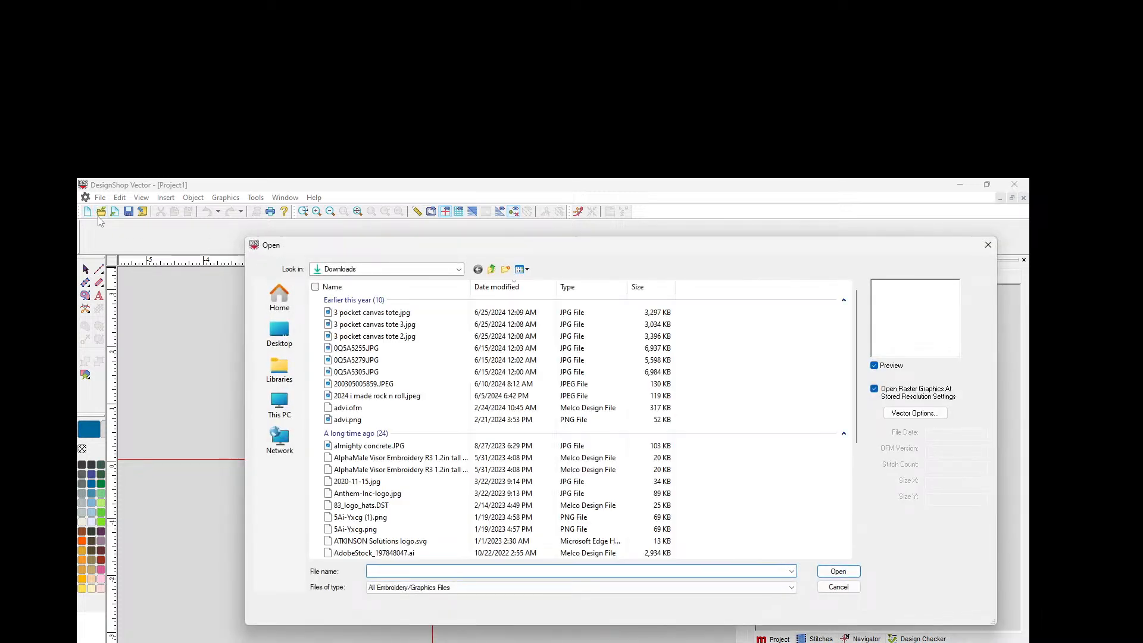
{"action": "left_click", "coordinate": [374, 314]}
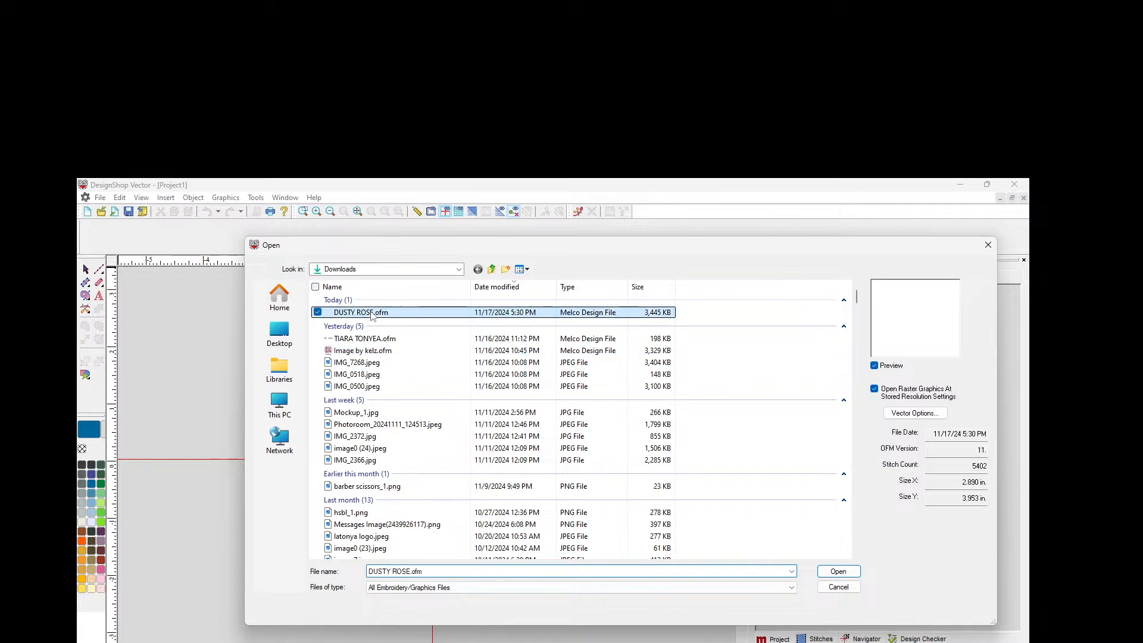
{"action": "left_click", "coordinate": [839, 572]}
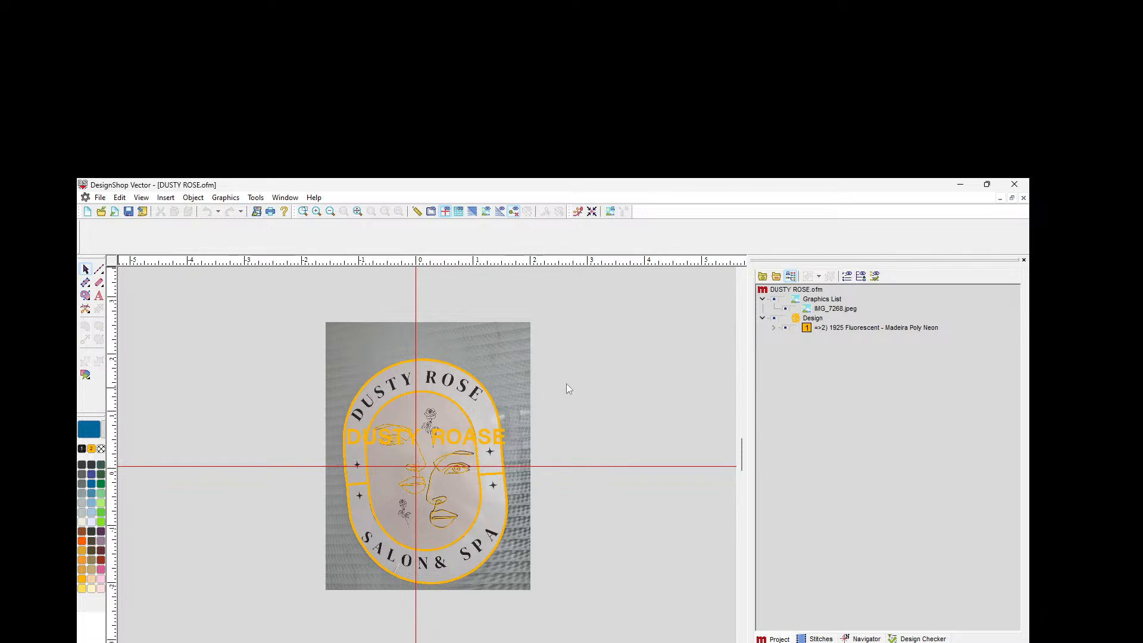
{"action": "left_click", "coordinate": [774, 318]}
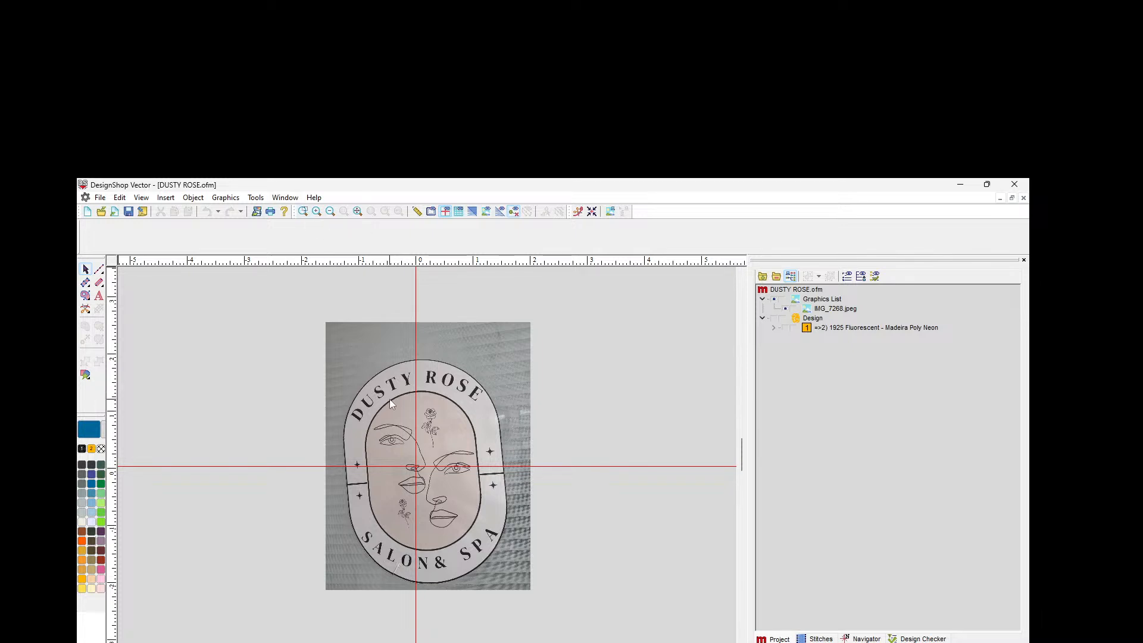
Step: Examine the reference logo's faces, curved lettering and upper rose up close, and then the logo as a whole
{"action": "left_click", "coordinate": [316, 211]}
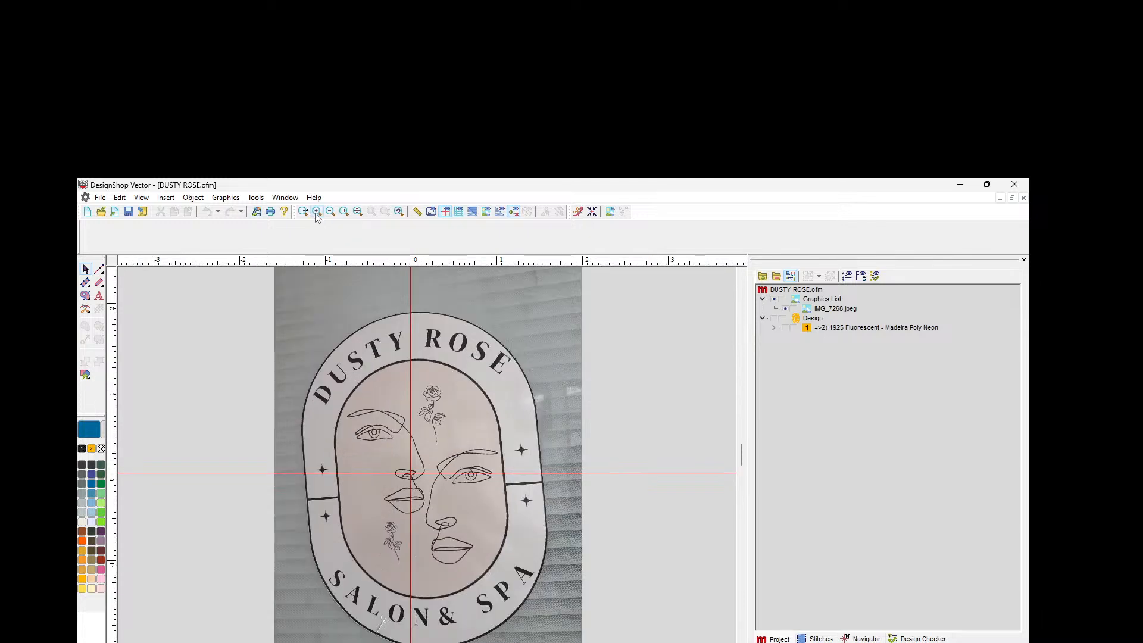
{"action": "left_click", "coordinate": [316, 211]}
{"action": "left_click", "coordinate": [316, 211]}
{"action": "scroll", "coordinate": [447, 524], "scroll_direction": "down", "scroll_amount": 3}
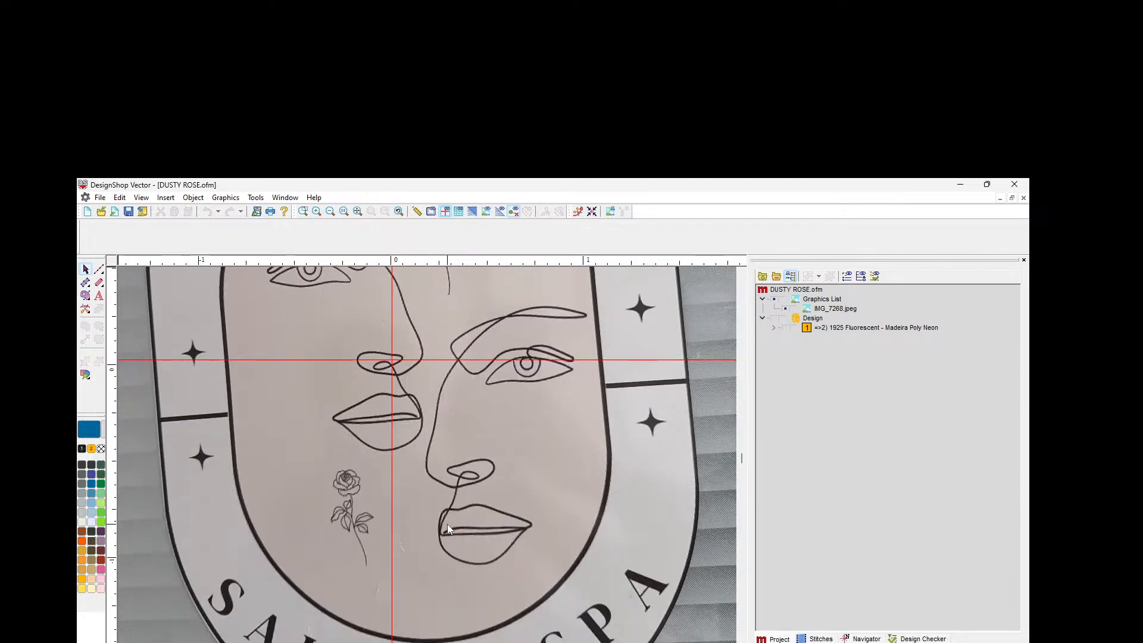
{"action": "scroll", "coordinate": [446, 523], "scroll_direction": "up", "scroll_amount": 6}
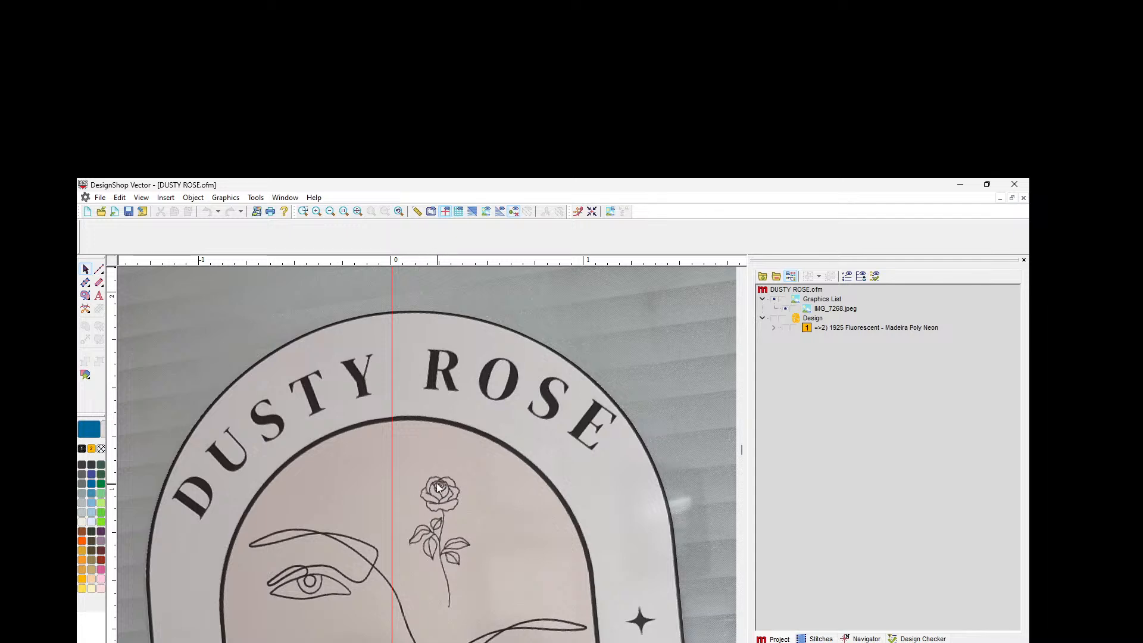
{"action": "left_click", "coordinate": [320, 214]}
{"action": "scroll", "coordinate": [463, 488], "scroll_direction": "down", "scroll_amount": 3}
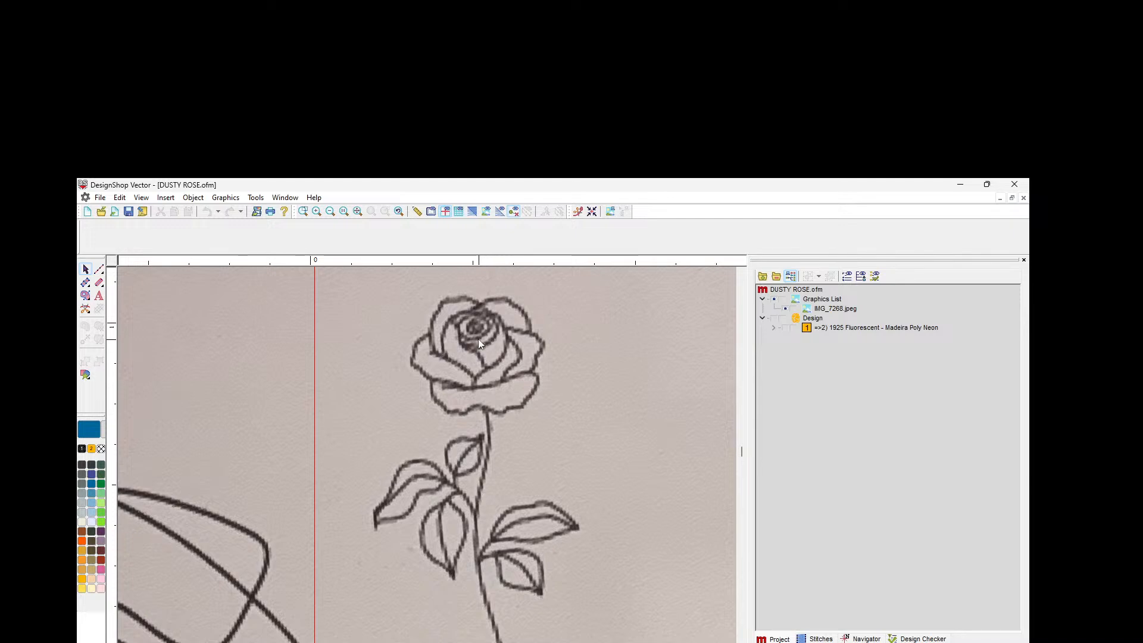
{"action": "left_click", "coordinate": [331, 213]}
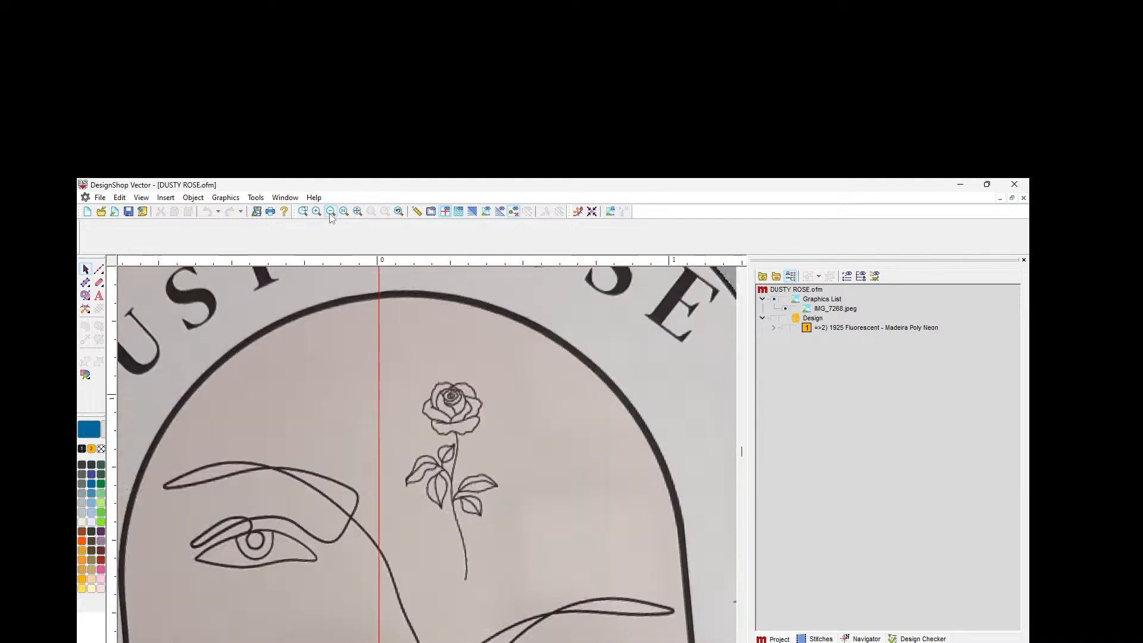
{"action": "left_click", "coordinate": [331, 213]}
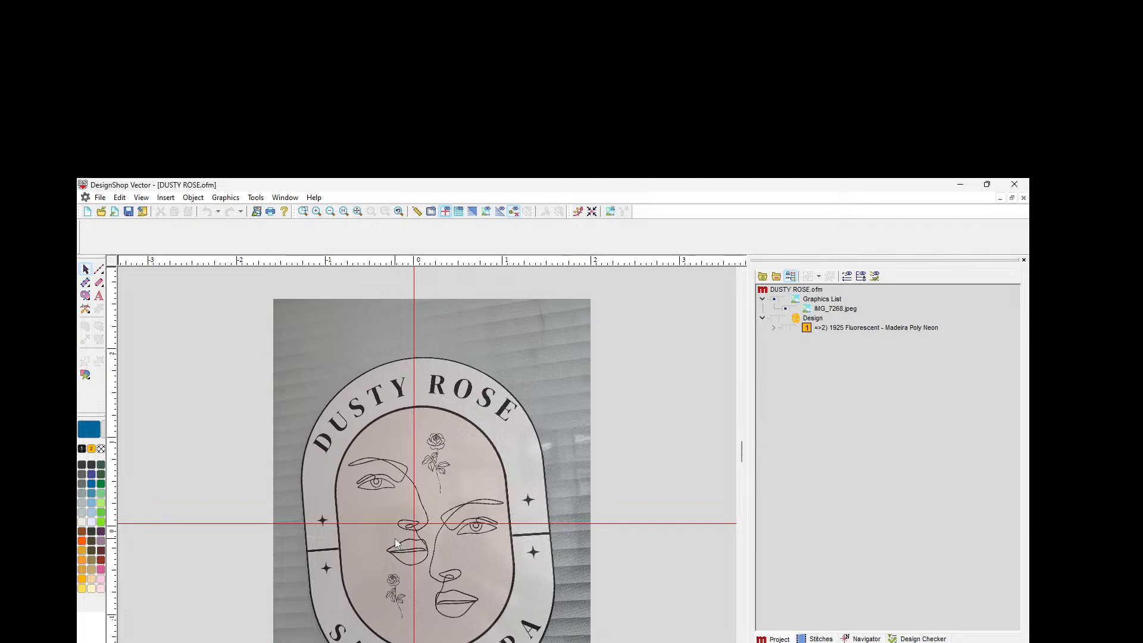
{"action": "scroll", "coordinate": [363, 506], "scroll_direction": "down", "scroll_amount": 3}
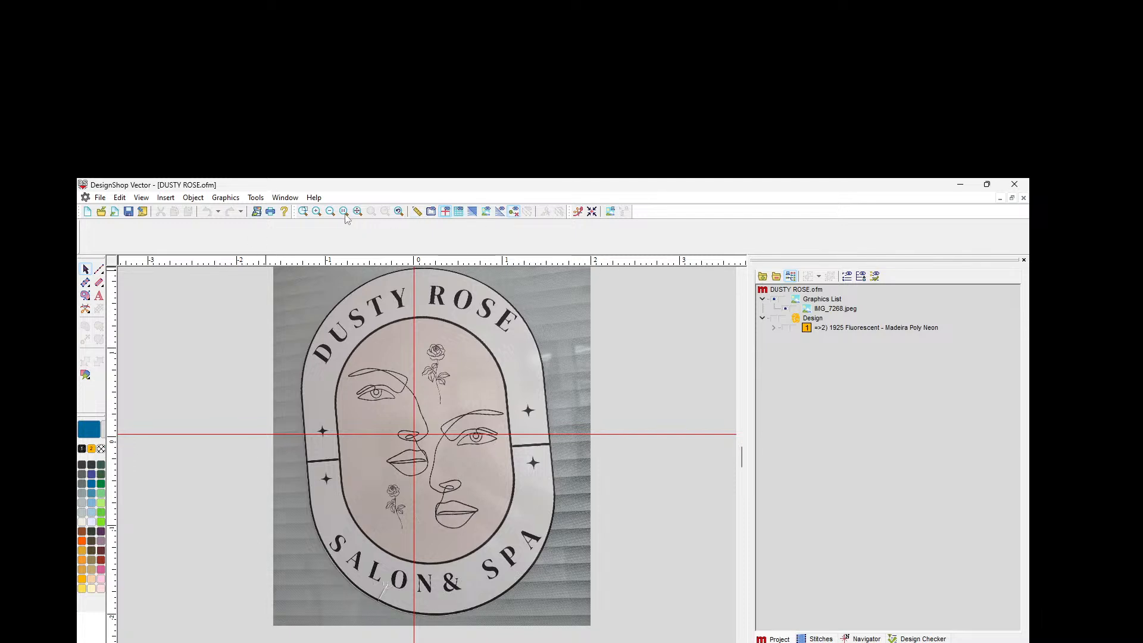
Step: Compare the fine line work of the two roses with the eyes, noses and lips of both faces
{"action": "left_click", "coordinate": [315, 212]}
{"action": "left_click", "coordinate": [315, 212]}
{"action": "left_click", "coordinate": [314, 212]}
{"action": "scroll", "coordinate": [454, 416], "scroll_direction": "down", "scroll_amount": 3}
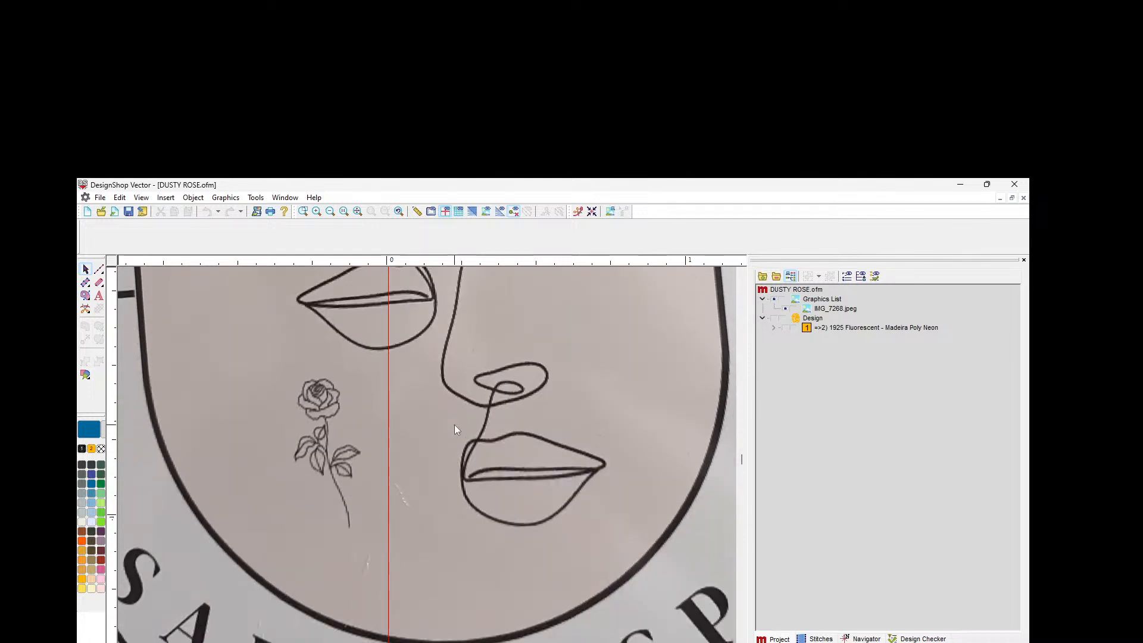
{"action": "scroll", "coordinate": [365, 463], "scroll_direction": "up", "scroll_amount": 1}
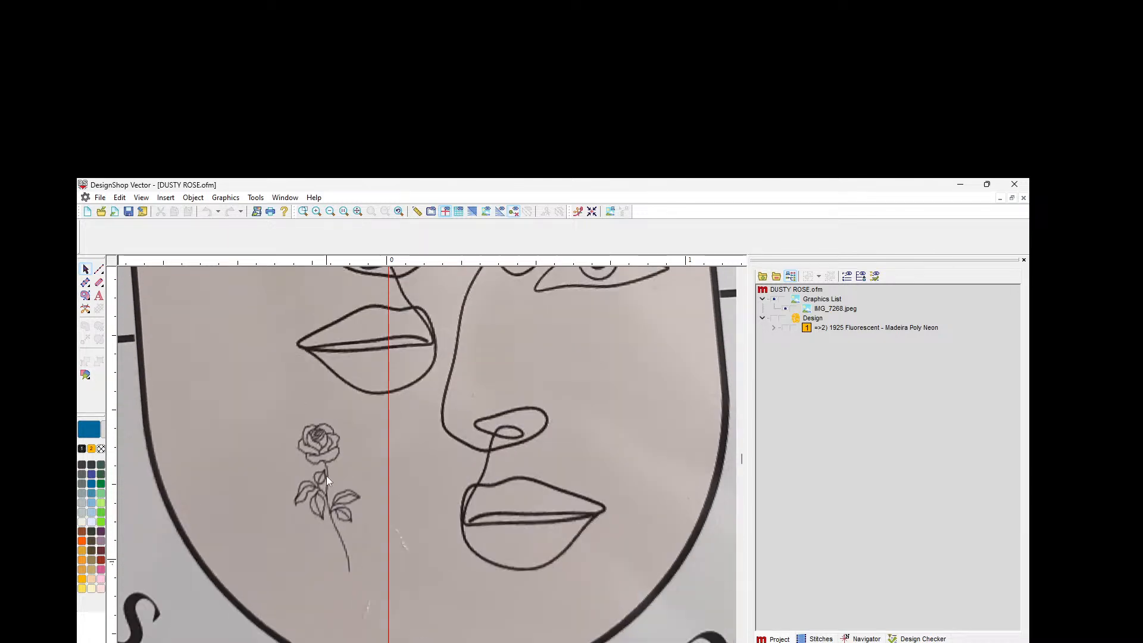
{"action": "scroll", "coordinate": [381, 445], "scroll_direction": "up", "scroll_amount": 6}
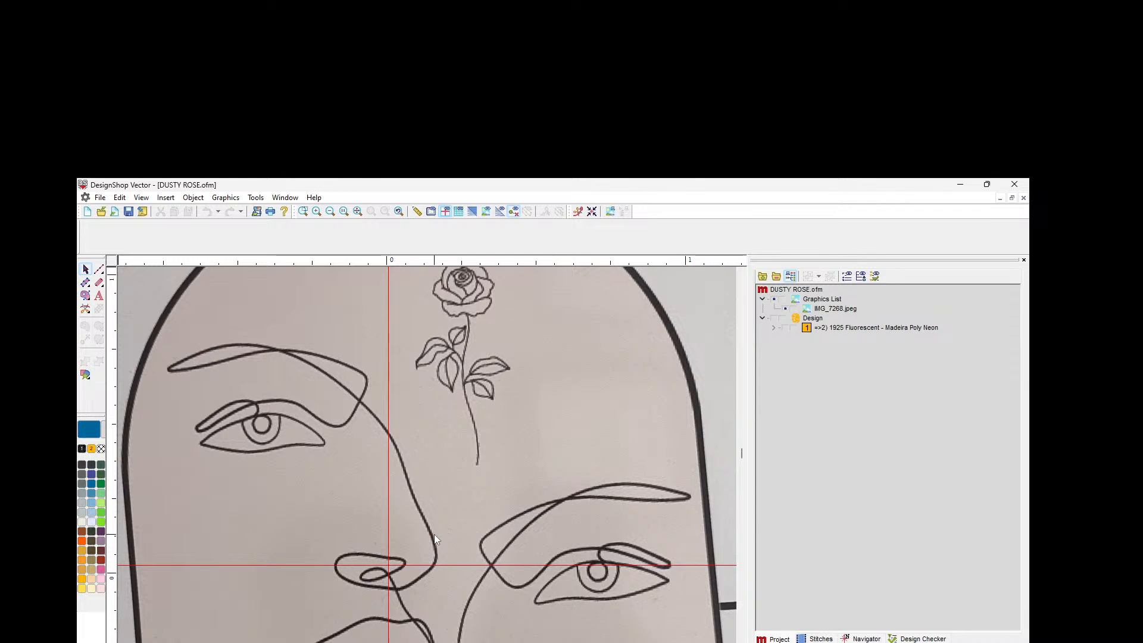
{"action": "scroll", "coordinate": [428, 630], "scroll_direction": "down", "scroll_amount": 6}
{"action": "scroll", "coordinate": [428, 631], "scroll_direction": "up", "scroll_amount": 6}
{"action": "scroll", "coordinate": [416, 637], "scroll_direction": "up", "scroll_amount": 2}
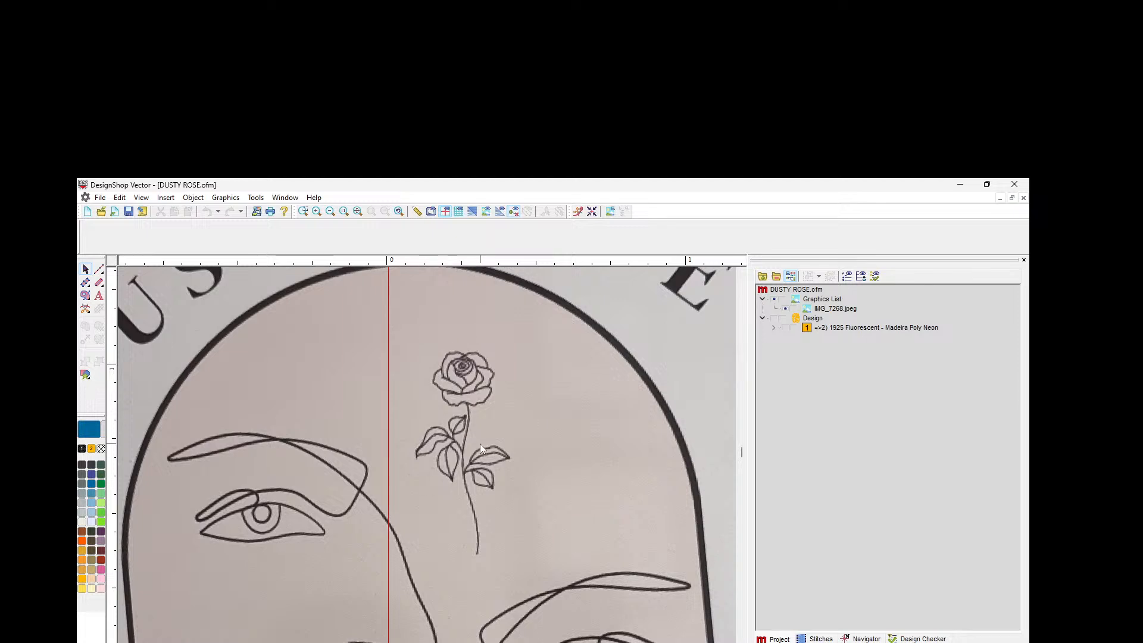
{"action": "scroll", "coordinate": [453, 455], "scroll_direction": "down", "scroll_amount": 8}
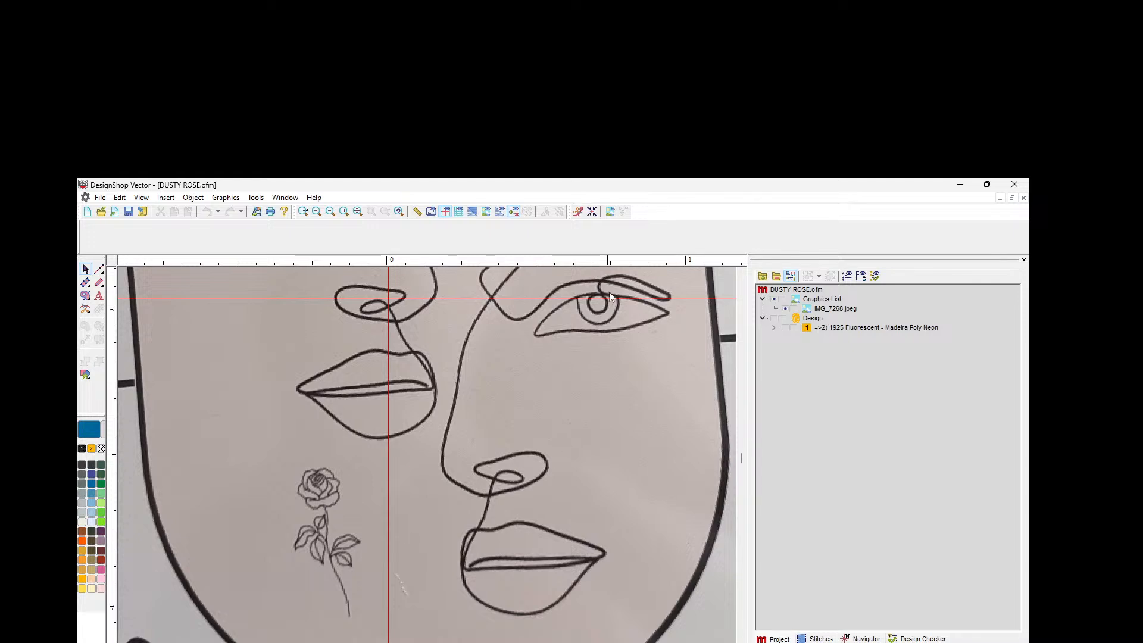
Step: Dim the IMG_7268.jpeg reference graphic
{"action": "left_click", "coordinate": [840, 309]}
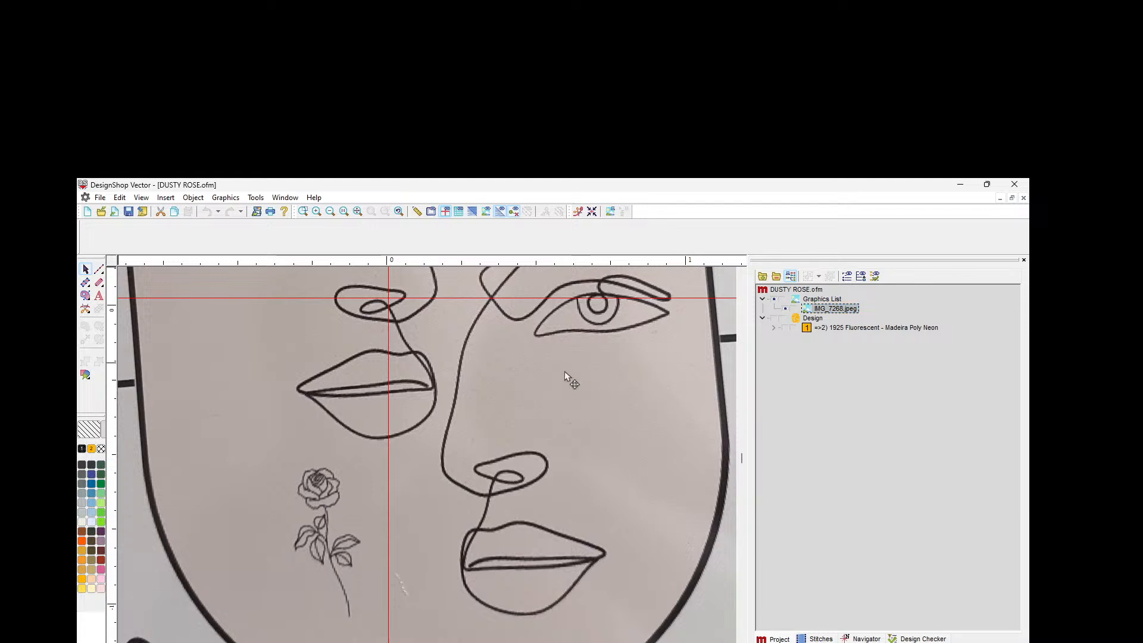
{"action": "scroll", "coordinate": [467, 362], "scroll_direction": "up", "scroll_amount": 10}
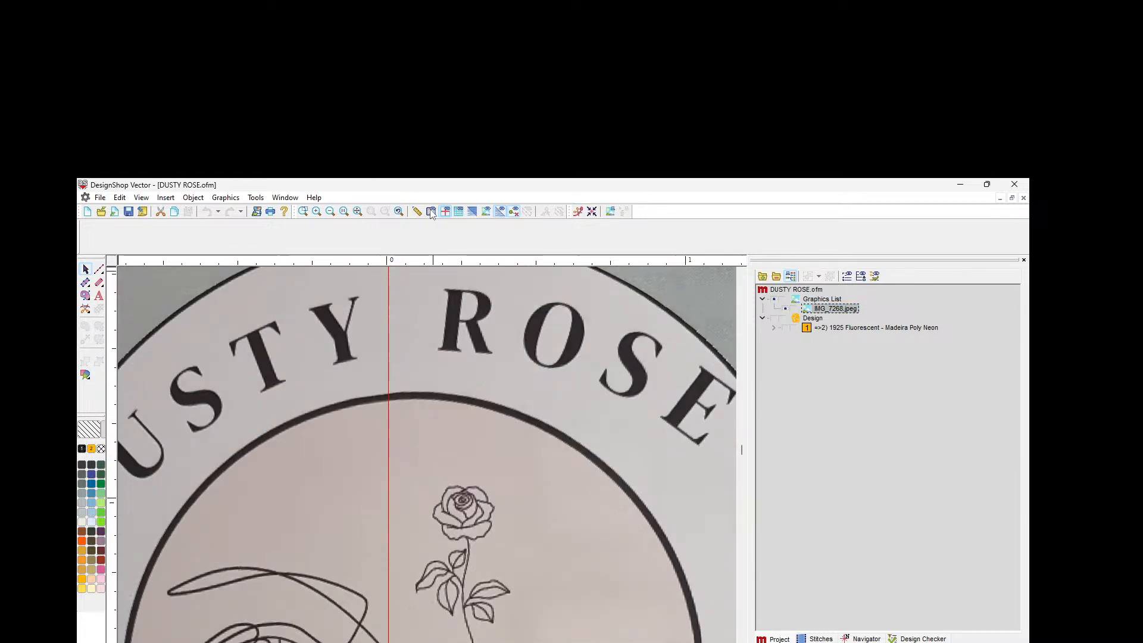
{"action": "left_click", "coordinate": [330, 211]}
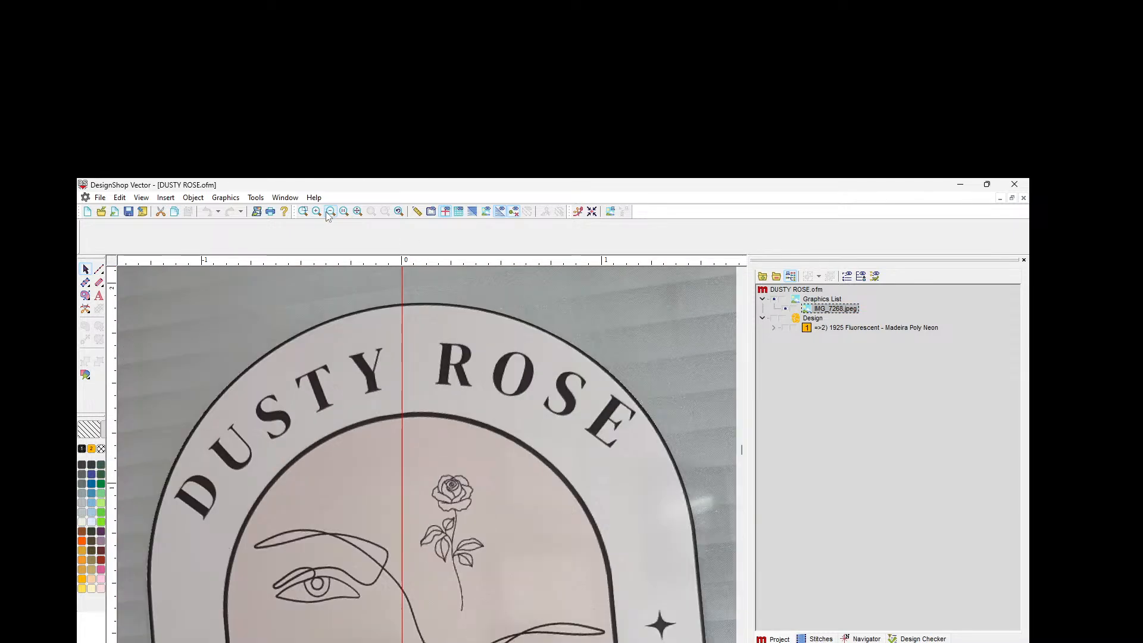
{"action": "scroll", "coordinate": [373, 290], "scroll_direction": "down", "scroll_amount": 1}
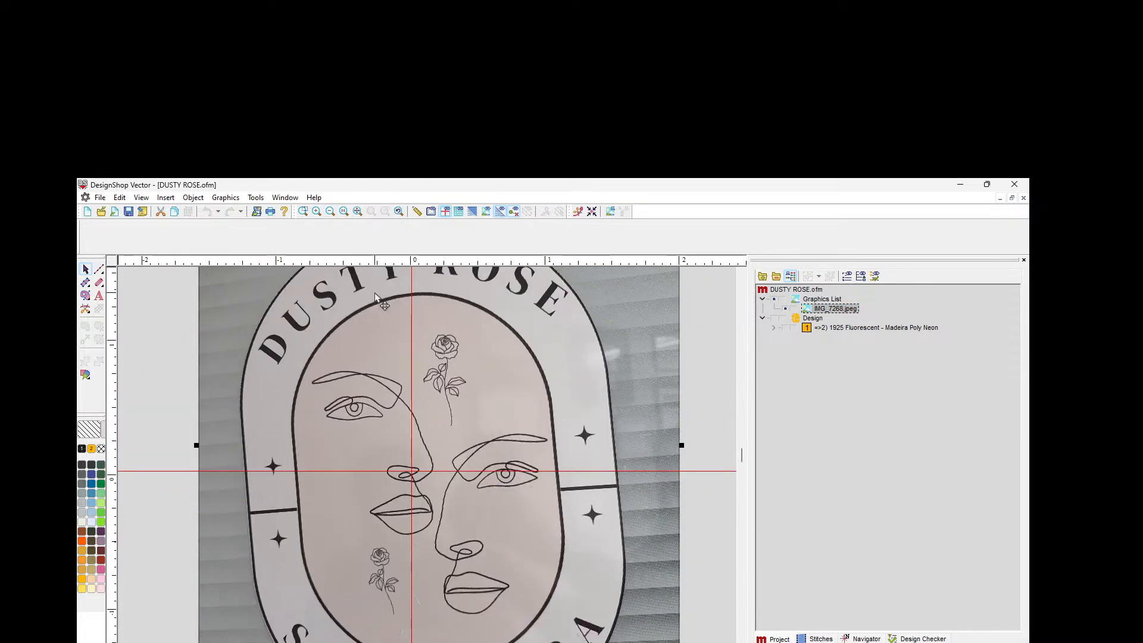
{"action": "right_click", "coordinate": [831, 312]}
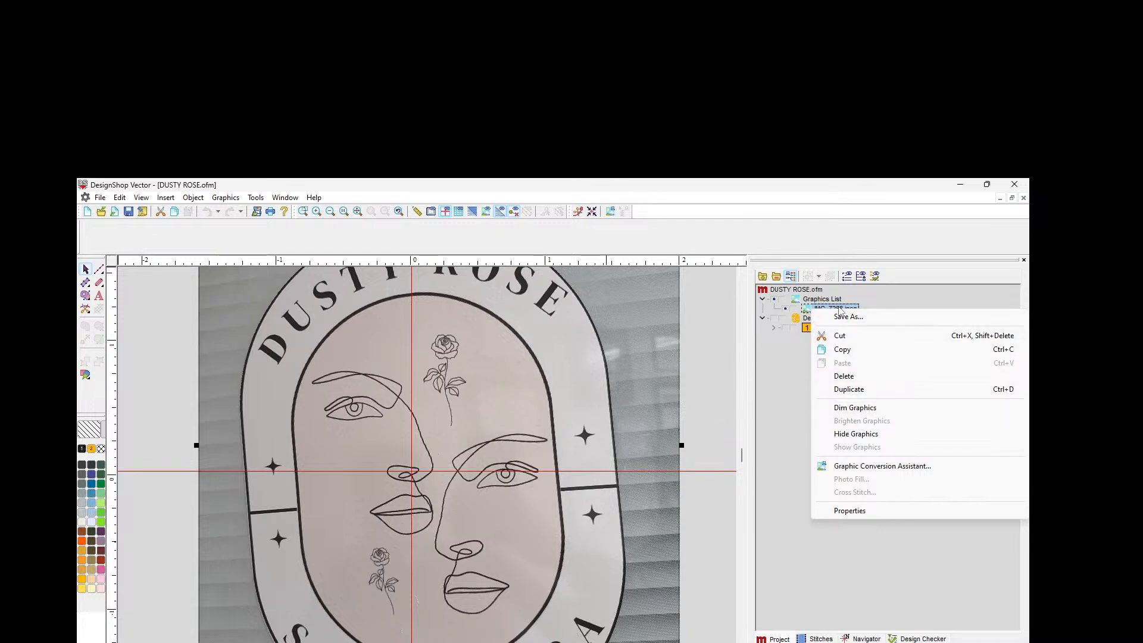
{"action": "left_click", "coordinate": [805, 308]}
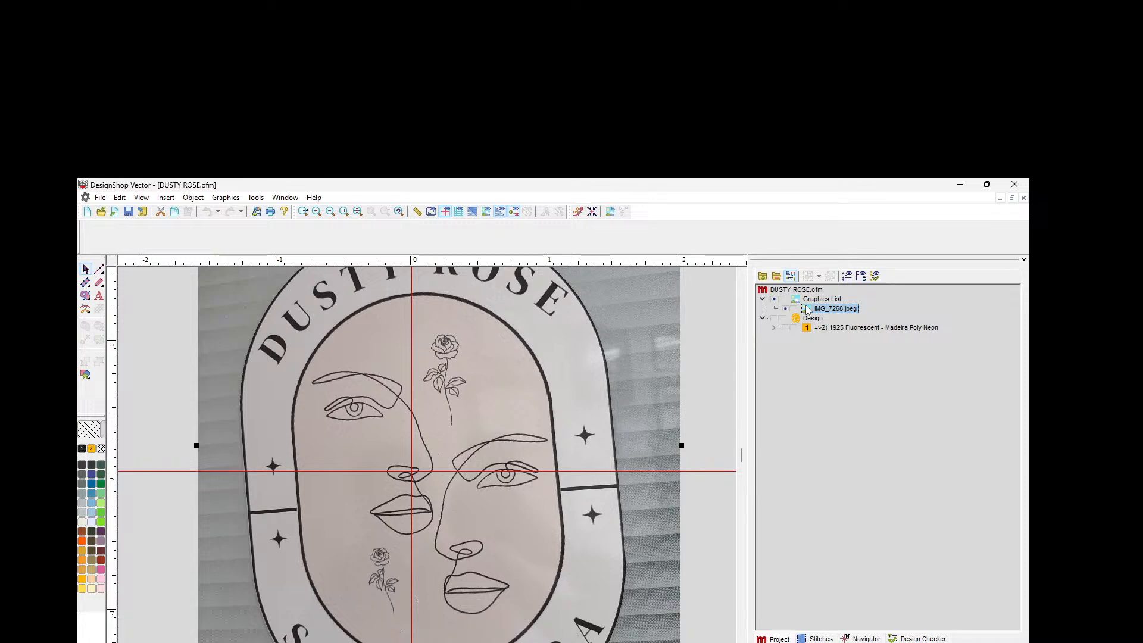
{"action": "right_click", "coordinate": [847, 314]}
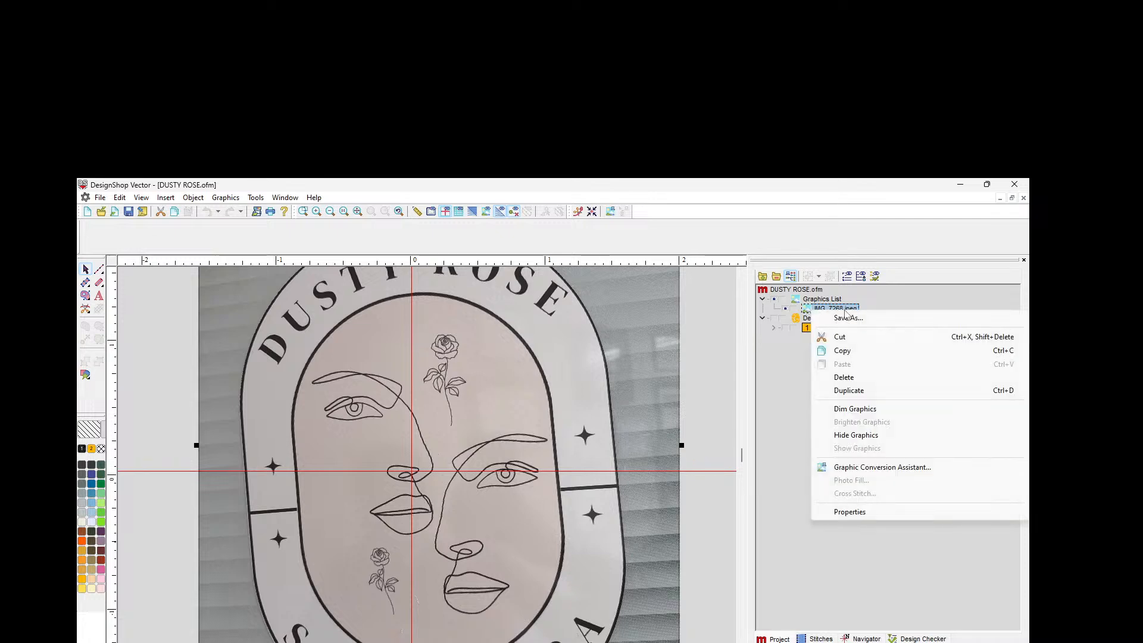
{"action": "left_click", "coordinate": [854, 410]}
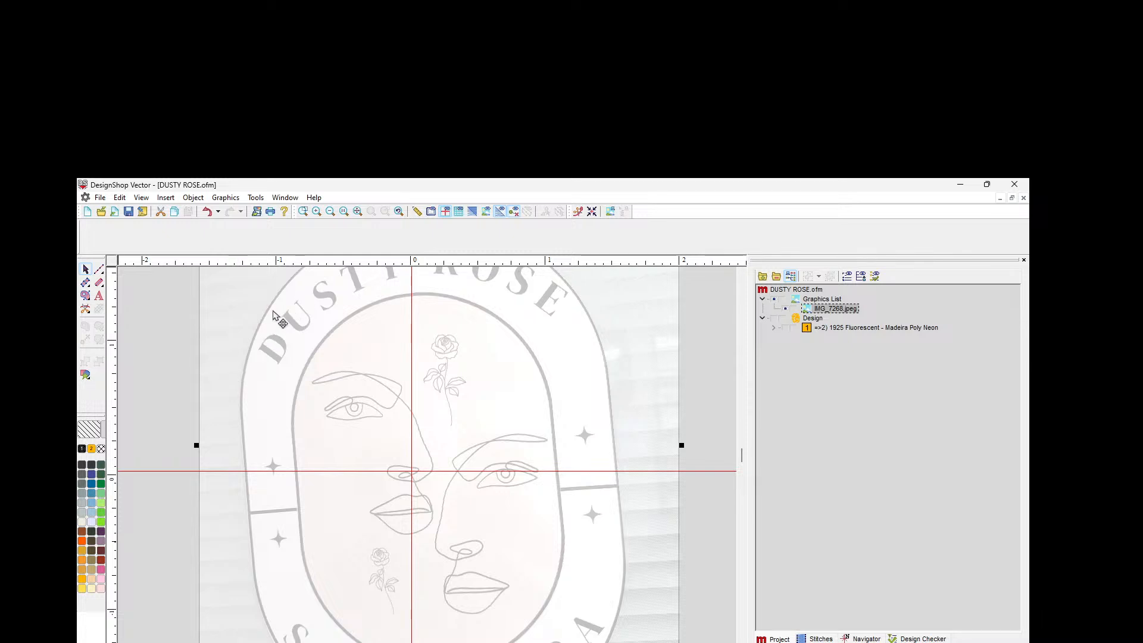
Step: Inspect the dimmed artwork, especially the upper rose's petal outlines at high magnification, and return to the wider logo view
{"action": "scroll", "coordinate": [381, 572], "scroll_direction": "up", "scroll_amount": 1}
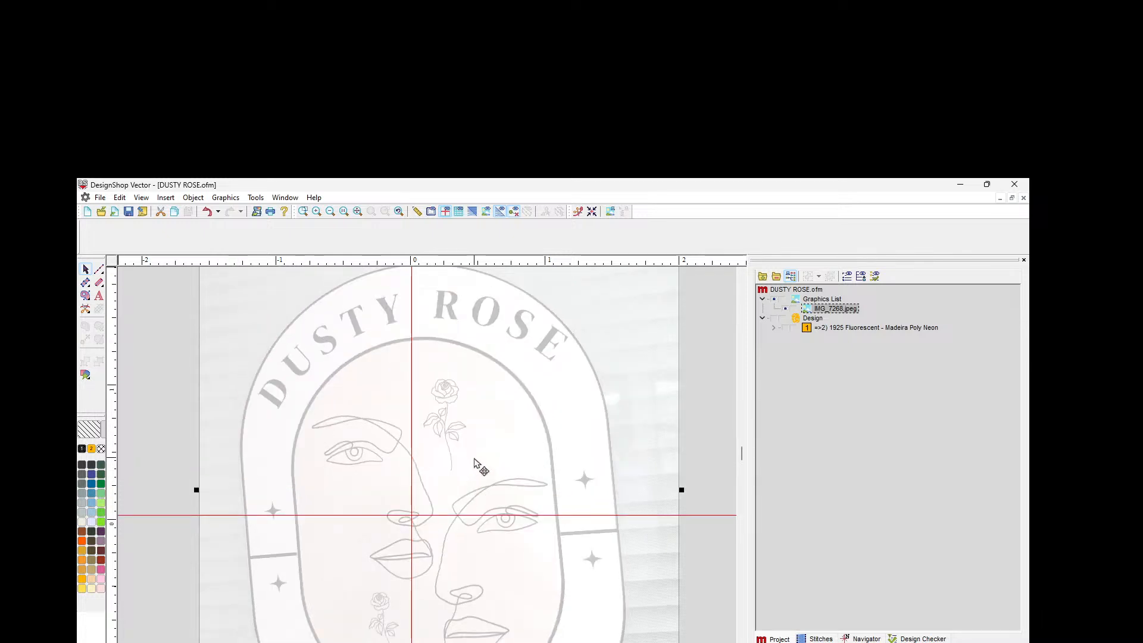
{"action": "scroll", "coordinate": [479, 467], "scroll_direction": "down", "scroll_amount": 4}
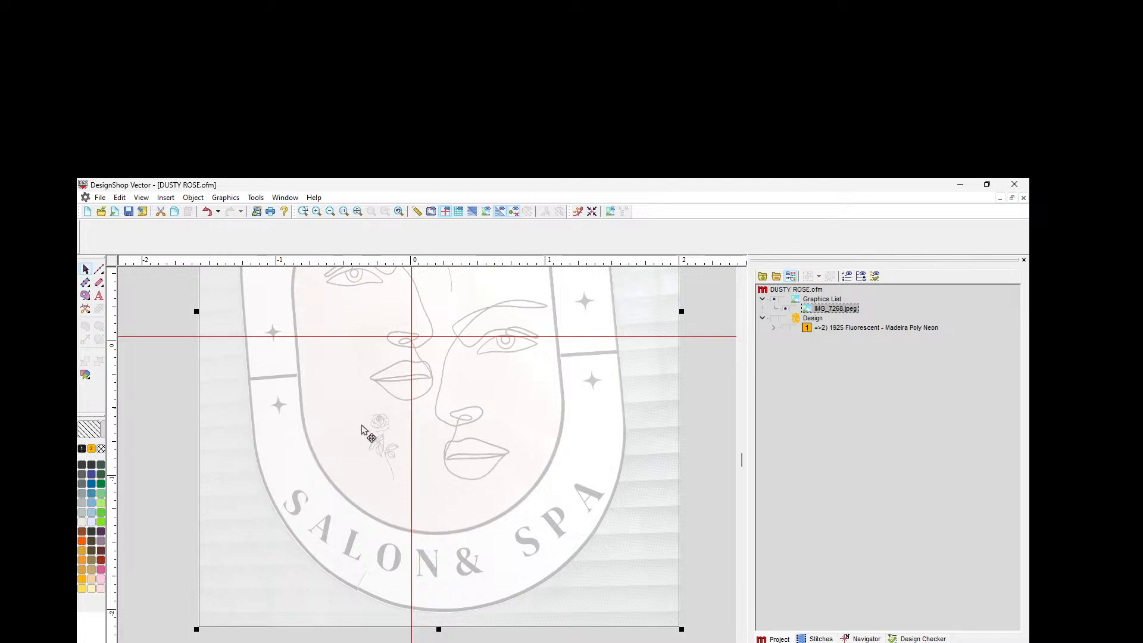
{"action": "scroll", "coordinate": [393, 451], "scroll_direction": "up", "scroll_amount": 4}
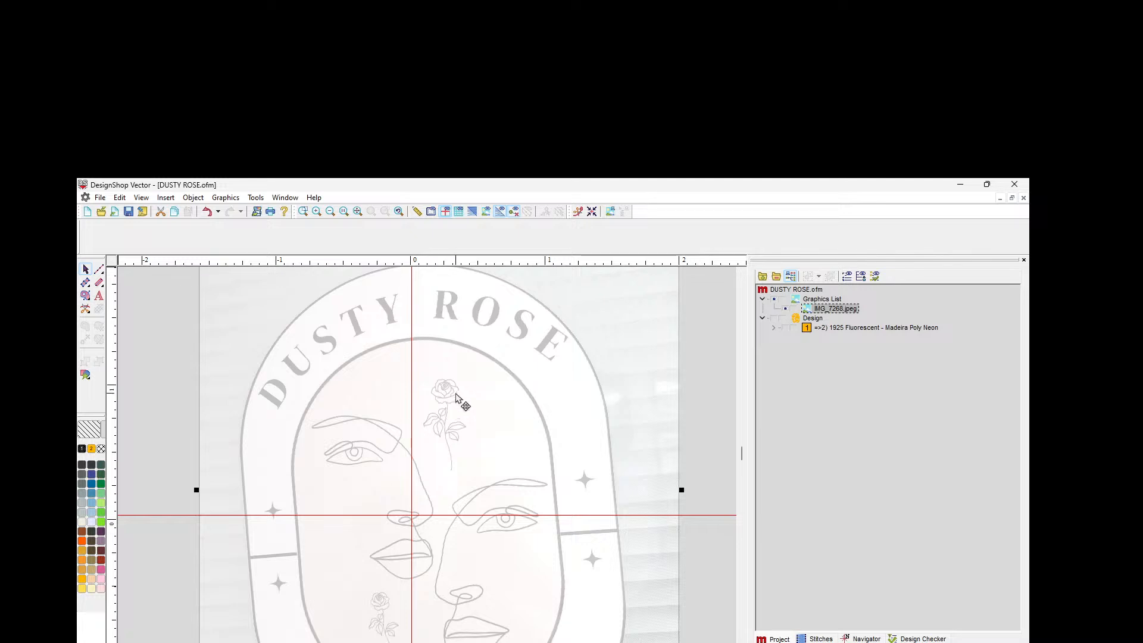
{"action": "left_click", "coordinate": [316, 212]}
{"action": "scroll", "coordinate": [506, 482], "scroll_direction": "up", "scroll_amount": 4}
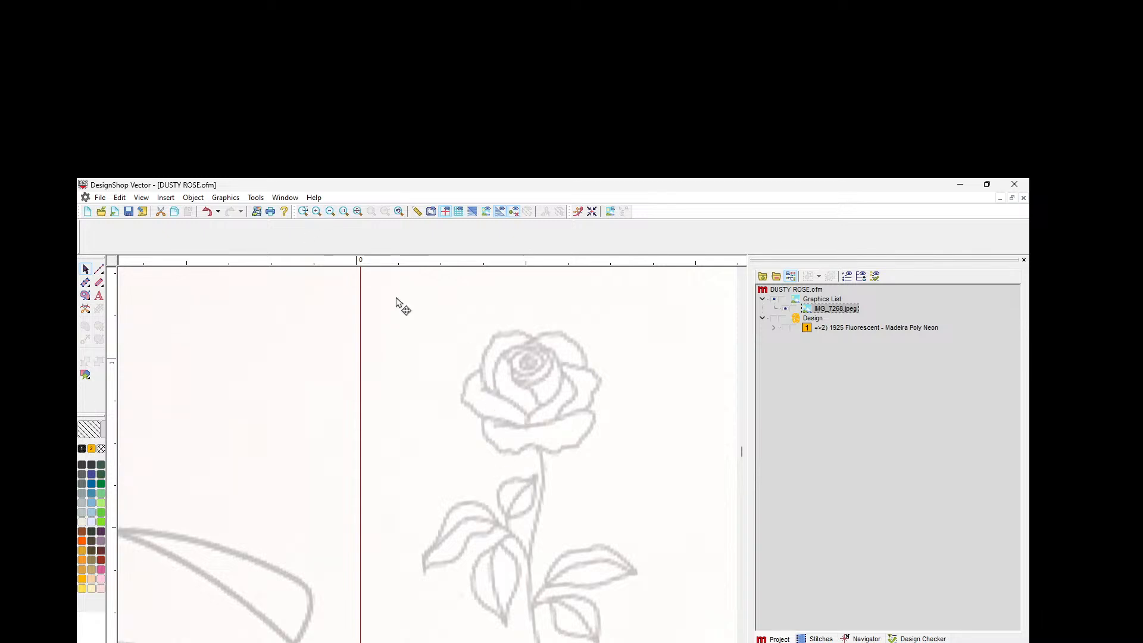
{"action": "left_click", "coordinate": [316, 212]}
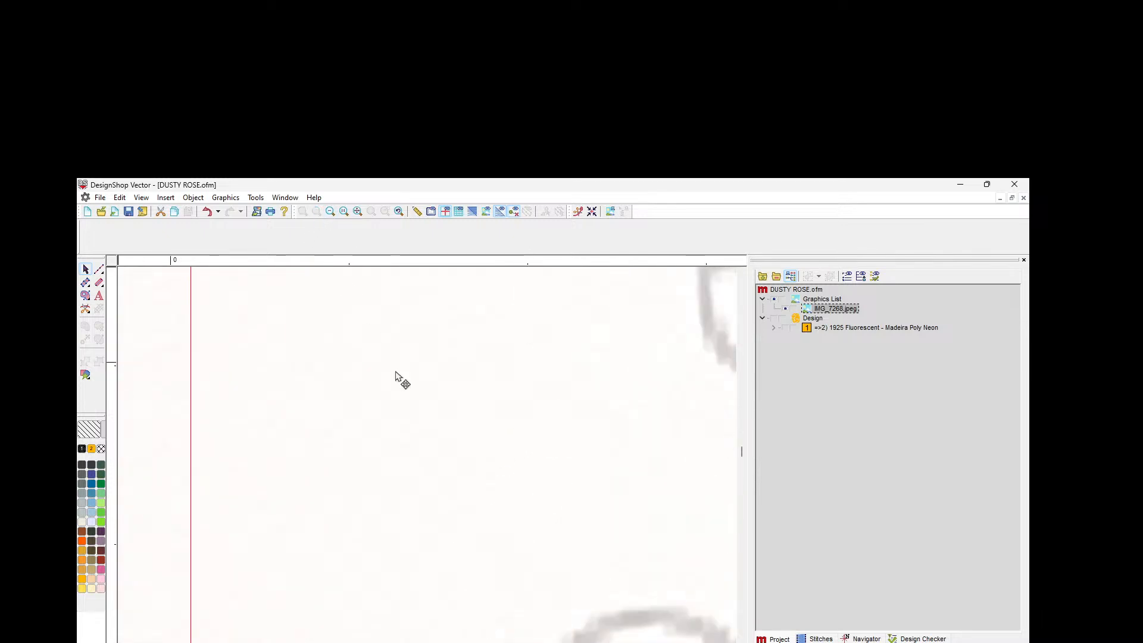
{"action": "scroll", "coordinate": [427, 454], "scroll_direction": "left", "scroll_amount": 5}
{"action": "scroll", "coordinate": [426, 455], "scroll_direction": "right", "scroll_amount": 5}
{"action": "scroll", "coordinate": [427, 455], "scroll_direction": "left", "scroll_amount": 5}
{"action": "scroll", "coordinate": [427, 454], "scroll_direction": "right", "scroll_amount": 10}
{"action": "scroll", "coordinate": [426, 454], "scroll_direction": "left", "scroll_amount": 5}
{"action": "scroll", "coordinate": [569, 625], "scroll_direction": "right", "scroll_amount": 5}
{"action": "scroll", "coordinate": [568, 625], "scroll_direction": "up", "scroll_amount": 6}
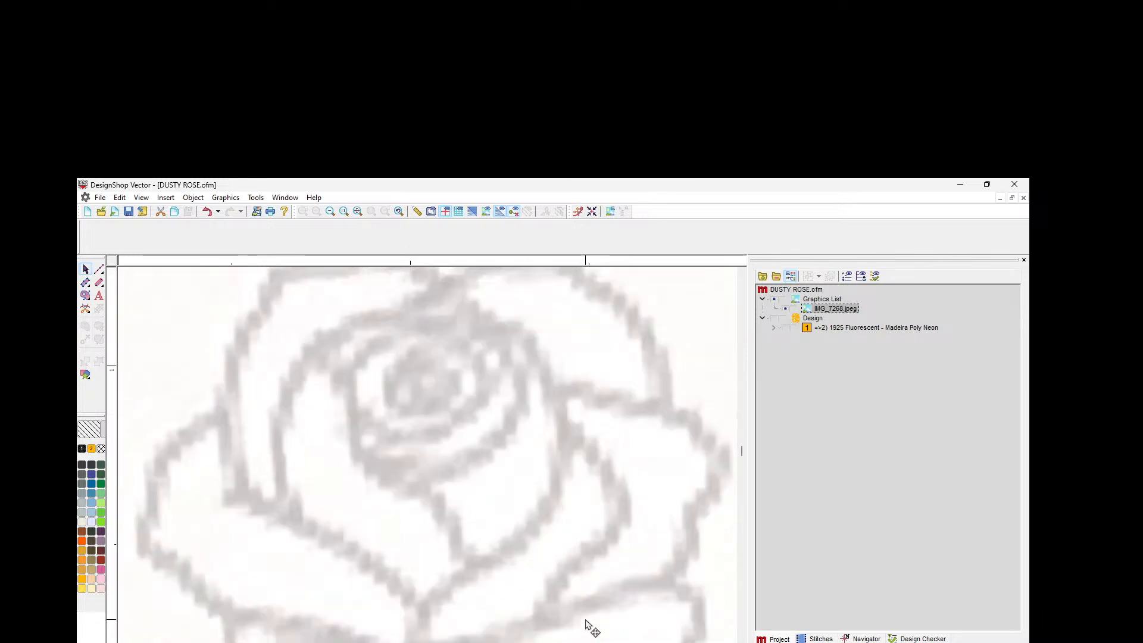
{"action": "scroll", "coordinate": [589, 625], "scroll_direction": "up", "scroll_amount": 2}
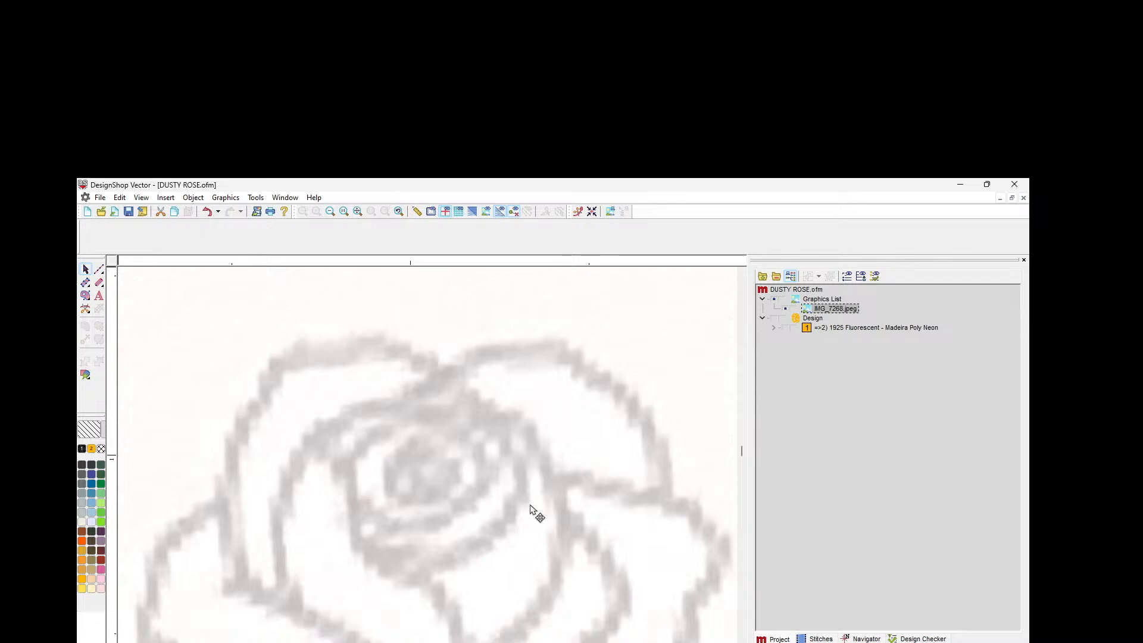
{"action": "left_click", "coordinate": [330, 212]}
{"action": "left_click", "coordinate": [330, 212]}
{"action": "left_click", "coordinate": [330, 212]}
{"action": "left_click", "coordinate": [330, 212]}
{"action": "left_click", "coordinate": [330, 212]}
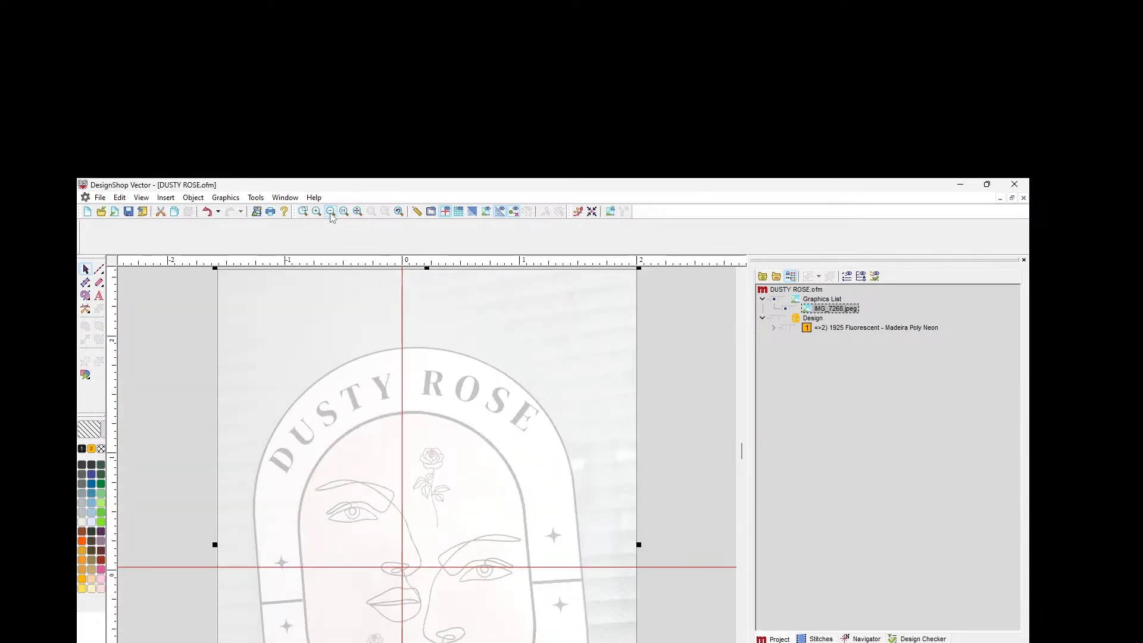
Step: Show the digitized design elements over the dimmed artwork and display the hoop outline around the whole logo
{"action": "left_click", "coordinate": [330, 212]}
{"action": "scroll", "coordinate": [446, 485], "scroll_direction": "down", "scroll_amount": 1}
{"action": "scroll", "coordinate": [445, 488], "scroll_direction": "down", "scroll_amount": 1}
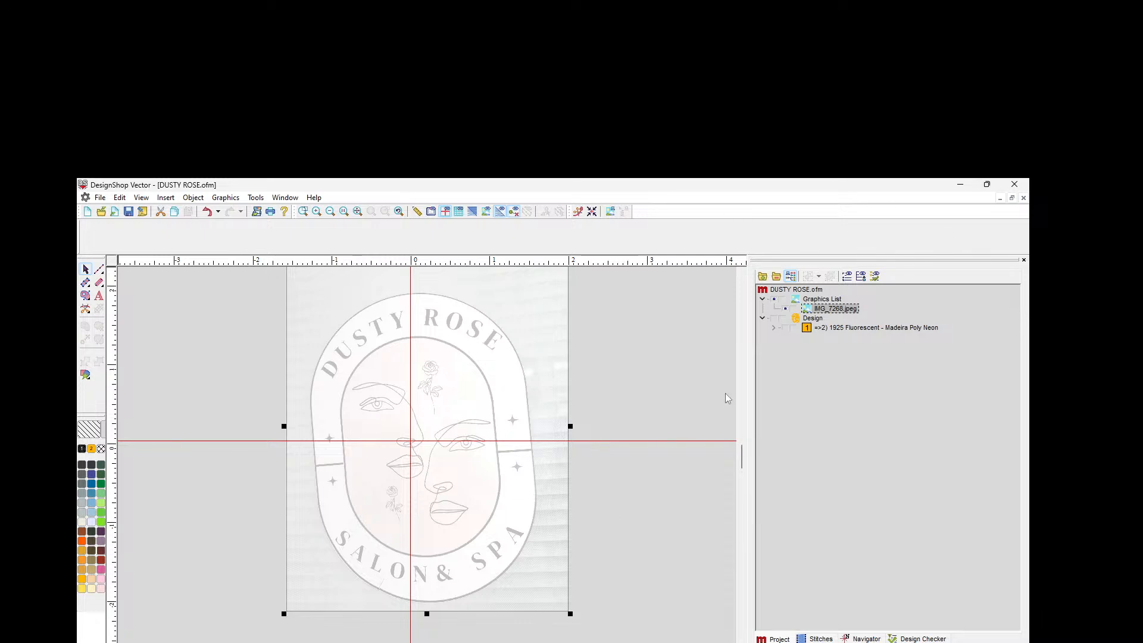
{"action": "left_click", "coordinate": [775, 320]}
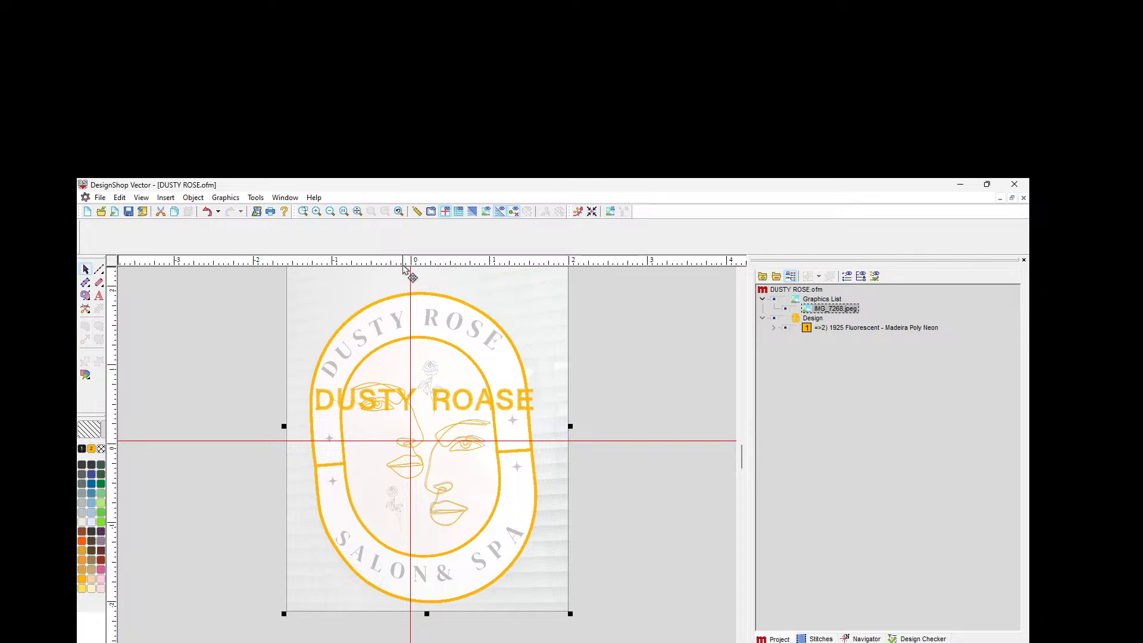
{"action": "left_click", "coordinate": [431, 212]}
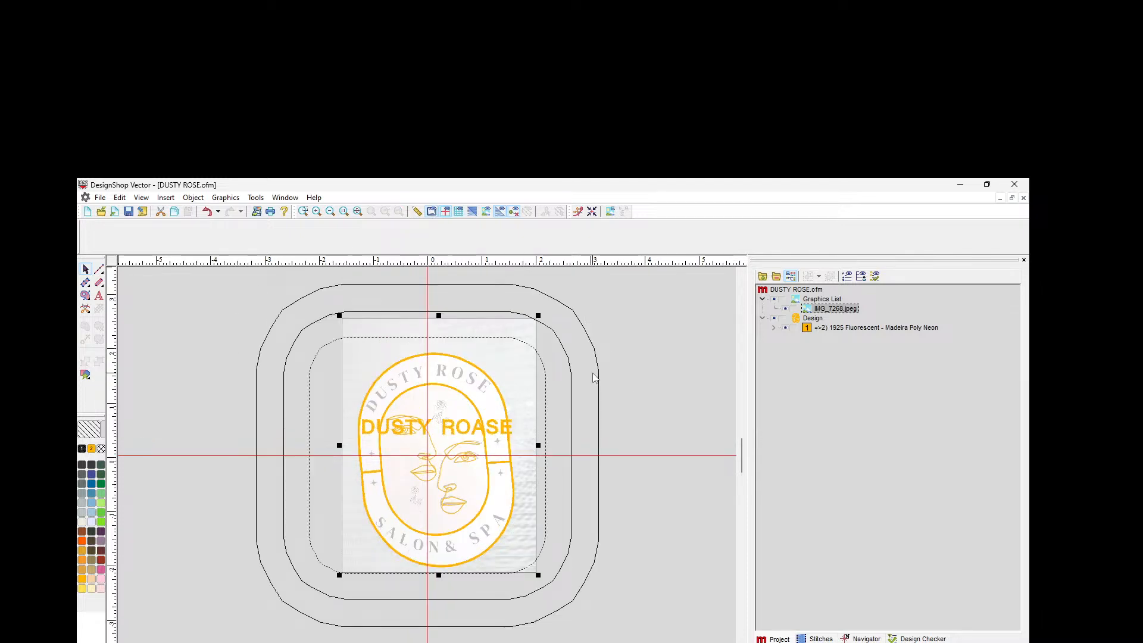
{"action": "scroll", "coordinate": [380, 360], "scroll_direction": "up", "scroll_amount": 2}
{"action": "scroll", "coordinate": [379, 439], "scroll_direction": "down", "scroll_amount": 3}
{"action": "scroll", "coordinate": [416, 381], "scroll_direction": "up", "scroll_amount": 2}
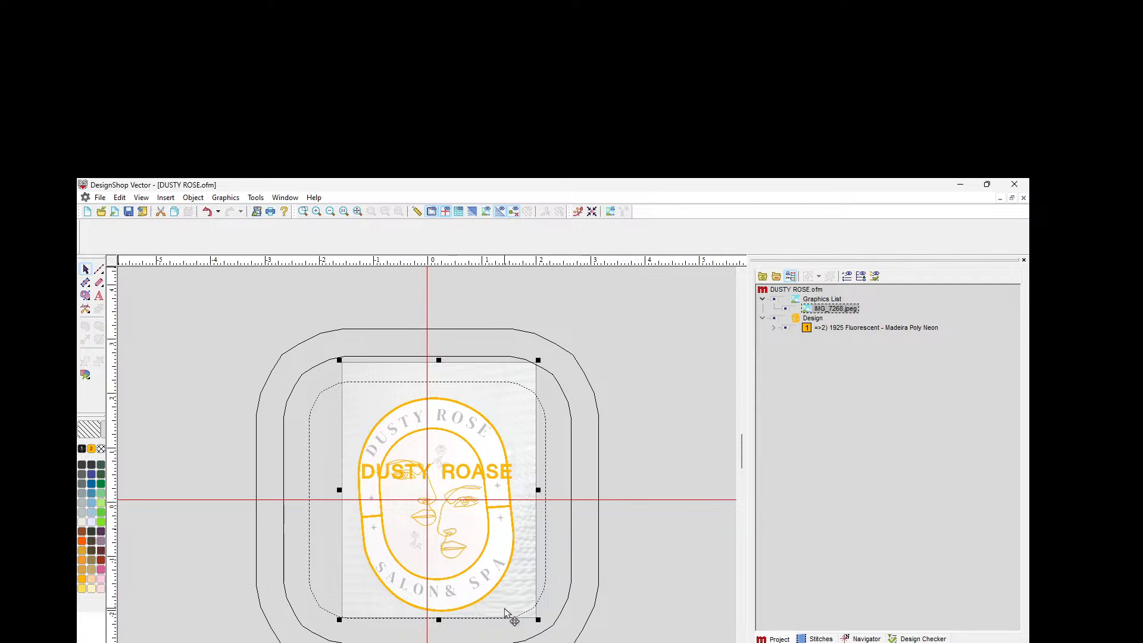
Step: Change the hoop to Mighty Hoop (16 x 13 in) in the Hoop Manager and apply it to the workspace
{"action": "left_click", "coordinate": [431, 215]}
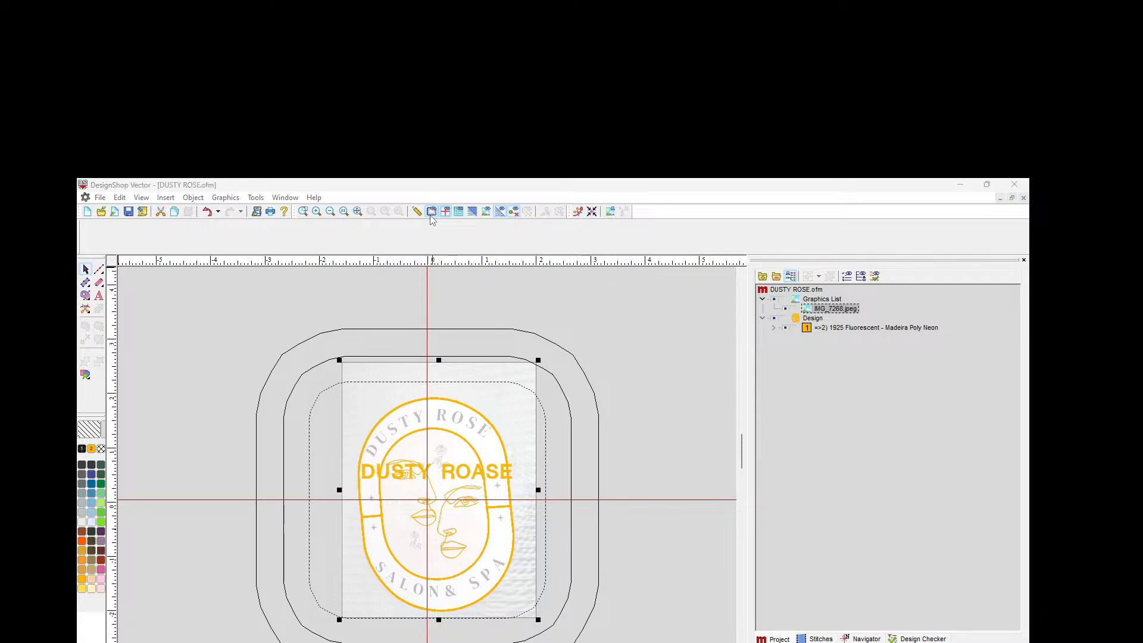
{"action": "left_click_drag", "start_coordinate": [794, 240], "coordinate": [679, 232]}
{"action": "left_click", "coordinate": [842, 304]}
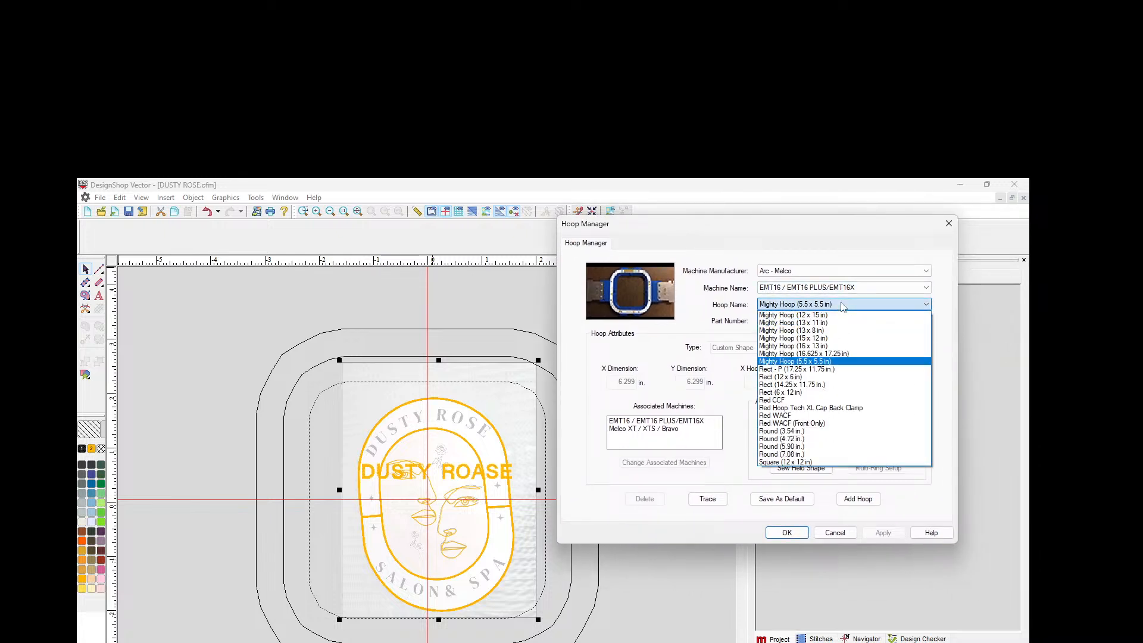
{"action": "left_click", "coordinate": [795, 346]}
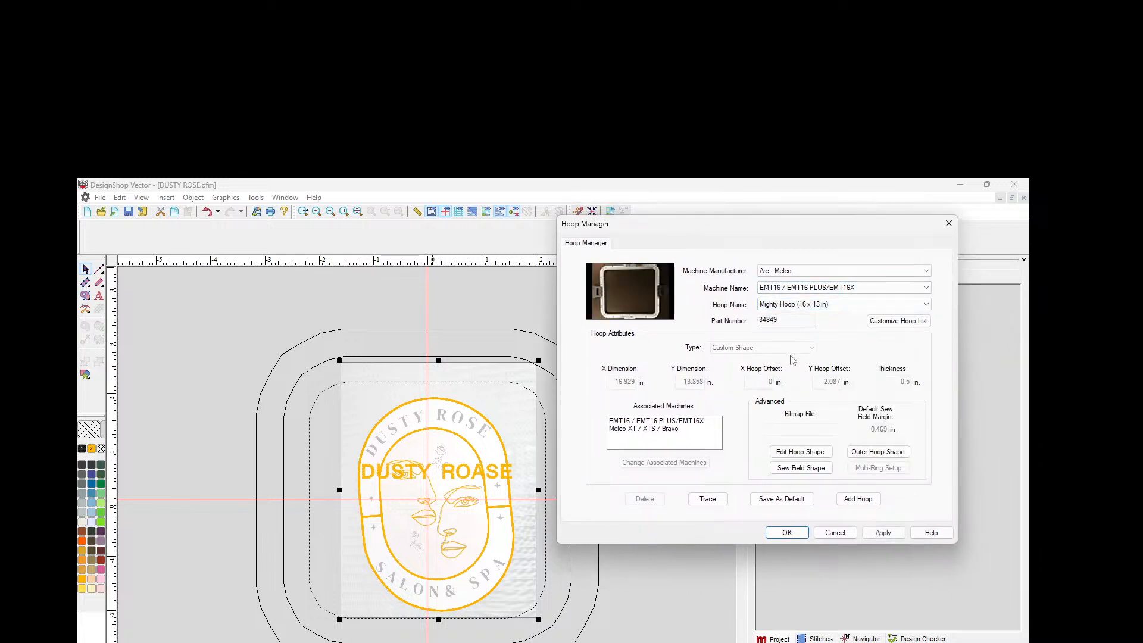
{"action": "left_click", "coordinate": [882, 532]}
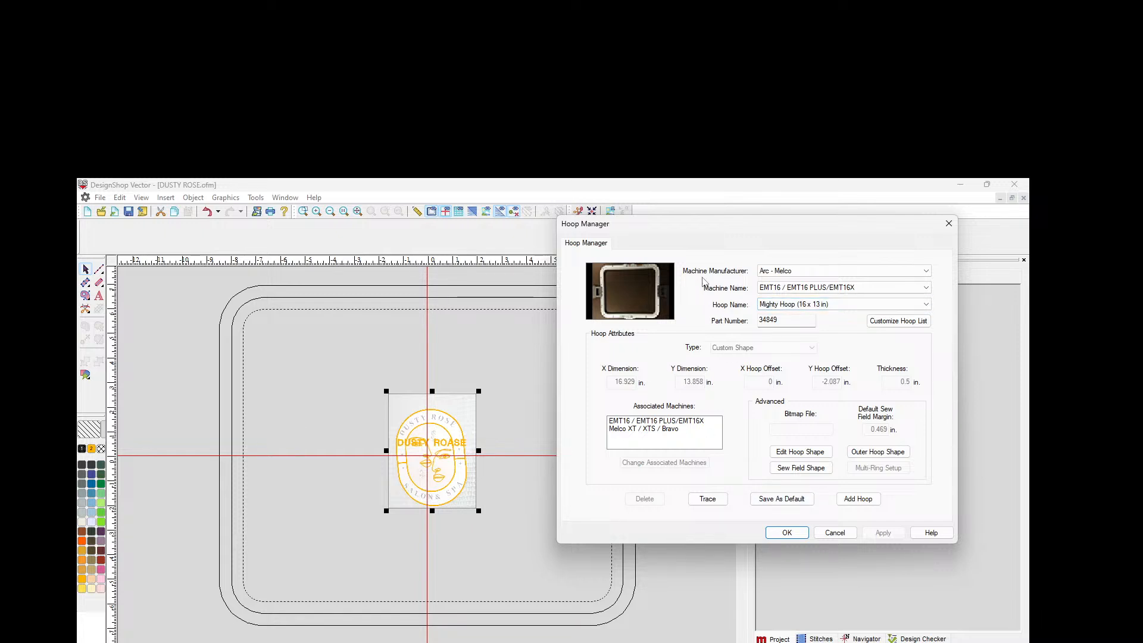
Step: Review the hoop names offered for the machine and the full list of selectable hoops, leaving the selection as it is
{"action": "left_click", "coordinate": [768, 304]}
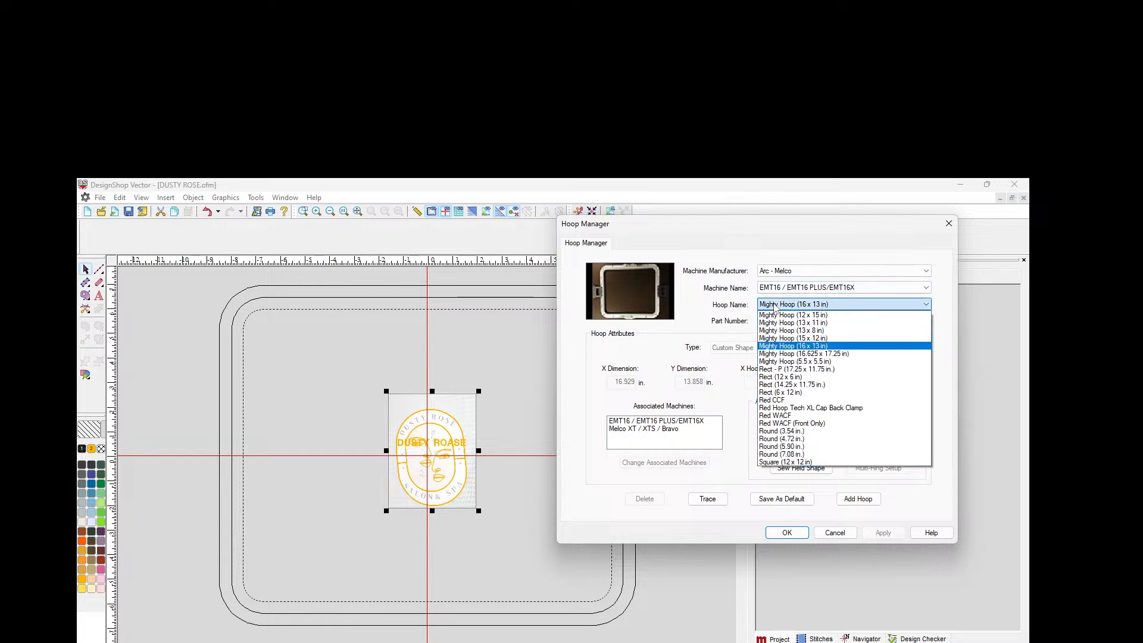
{"action": "left_click", "coordinate": [687, 304]}
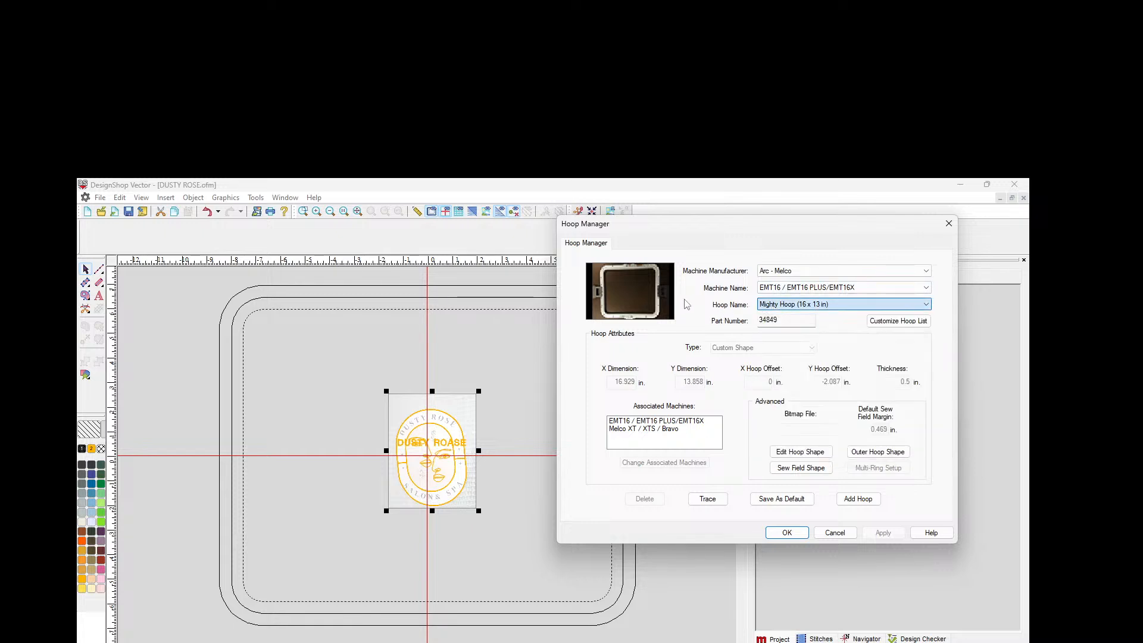
{"action": "left_click", "coordinate": [898, 321]}
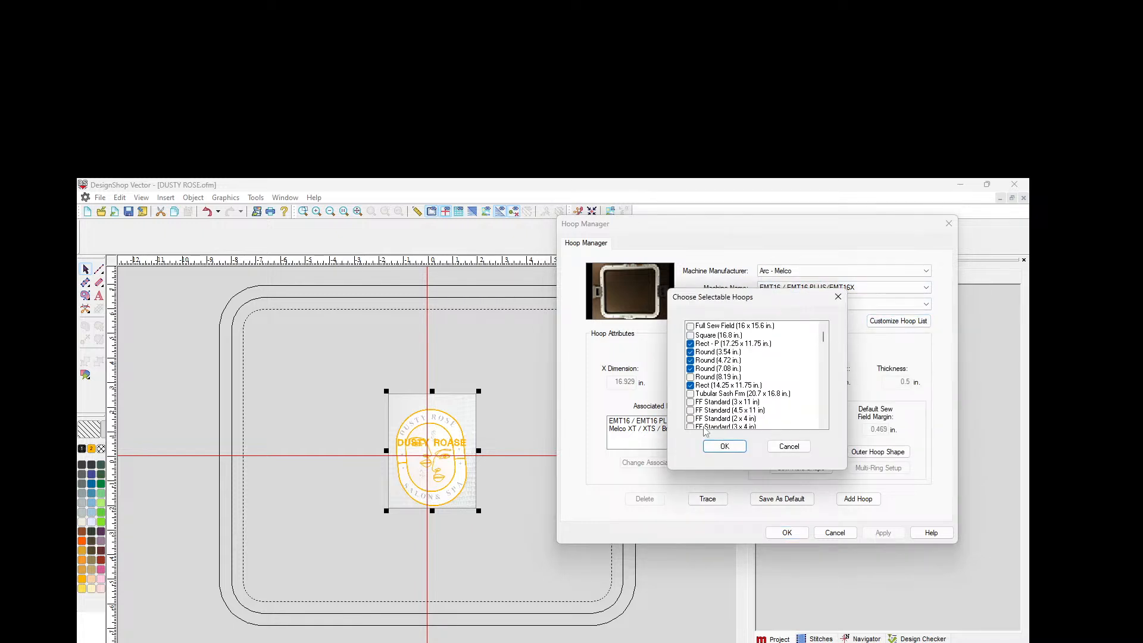
{"action": "scroll", "coordinate": [752, 402], "scroll_direction": "down", "scroll_amount": 10}
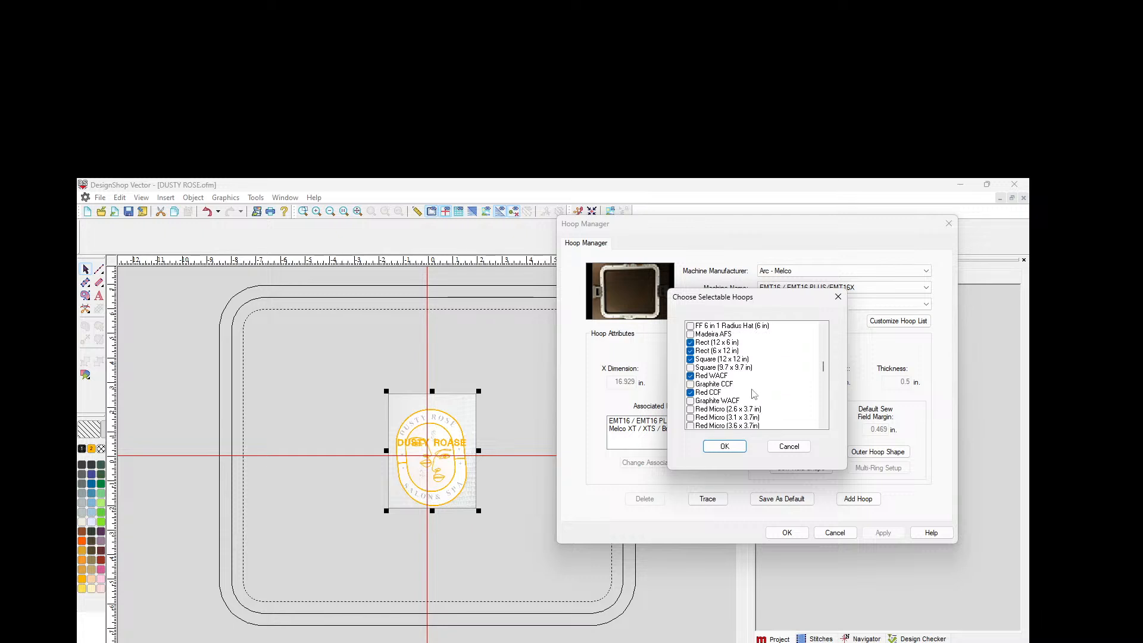
{"action": "scroll", "coordinate": [750, 400], "scroll_direction": "down", "scroll_amount": 1}
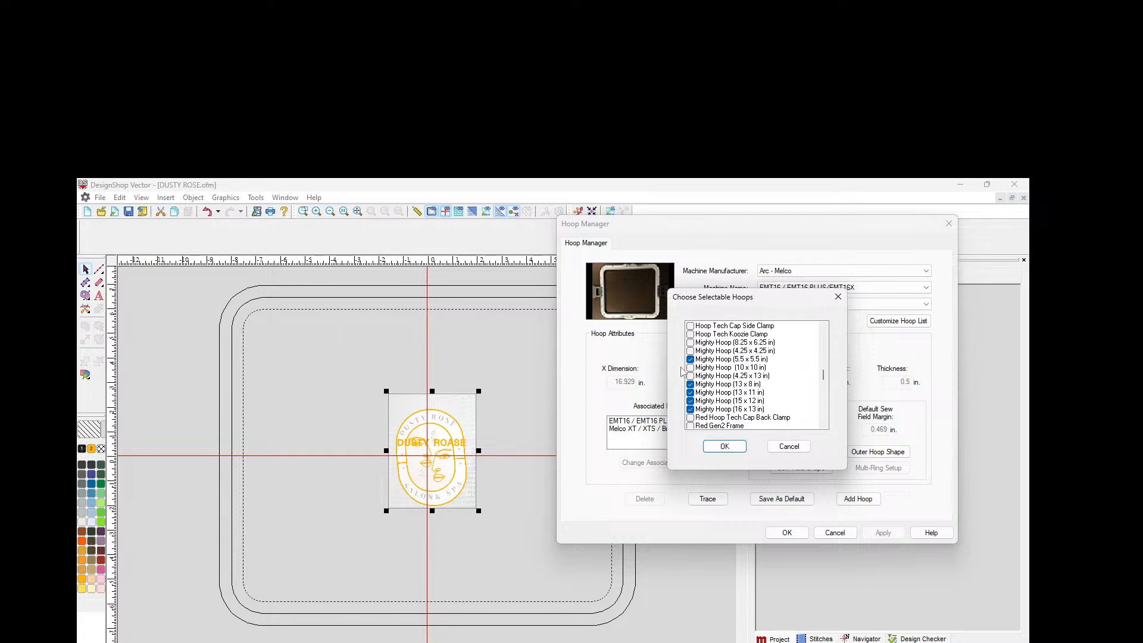
{"action": "scroll", "coordinate": [753, 393], "scroll_direction": "down", "scroll_amount": 4}
{"action": "scroll", "coordinate": [706, 417], "scroll_direction": "down", "scroll_amount": 6}
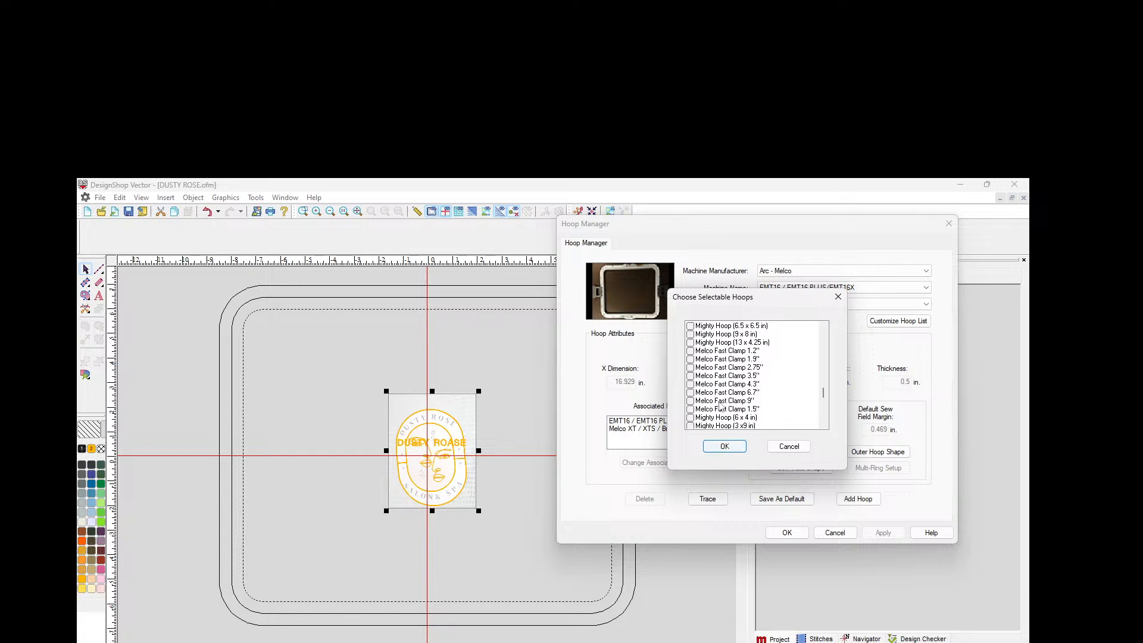
{"action": "scroll", "coordinate": [756, 417], "scroll_direction": "up", "scroll_amount": 2}
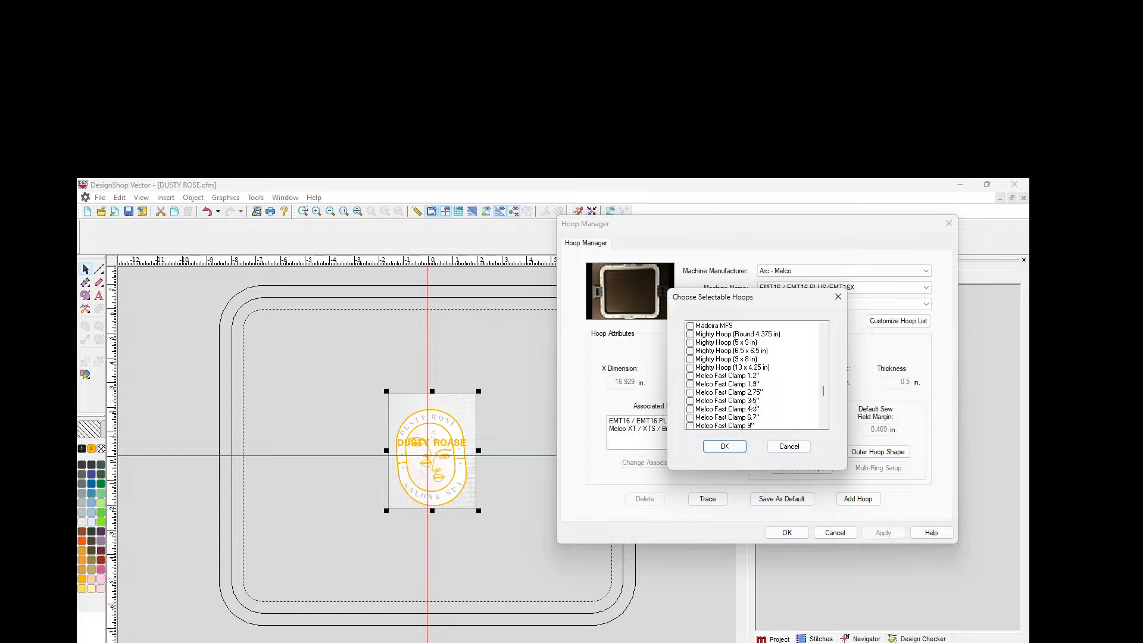
{"action": "left_click", "coordinate": [790, 447]}
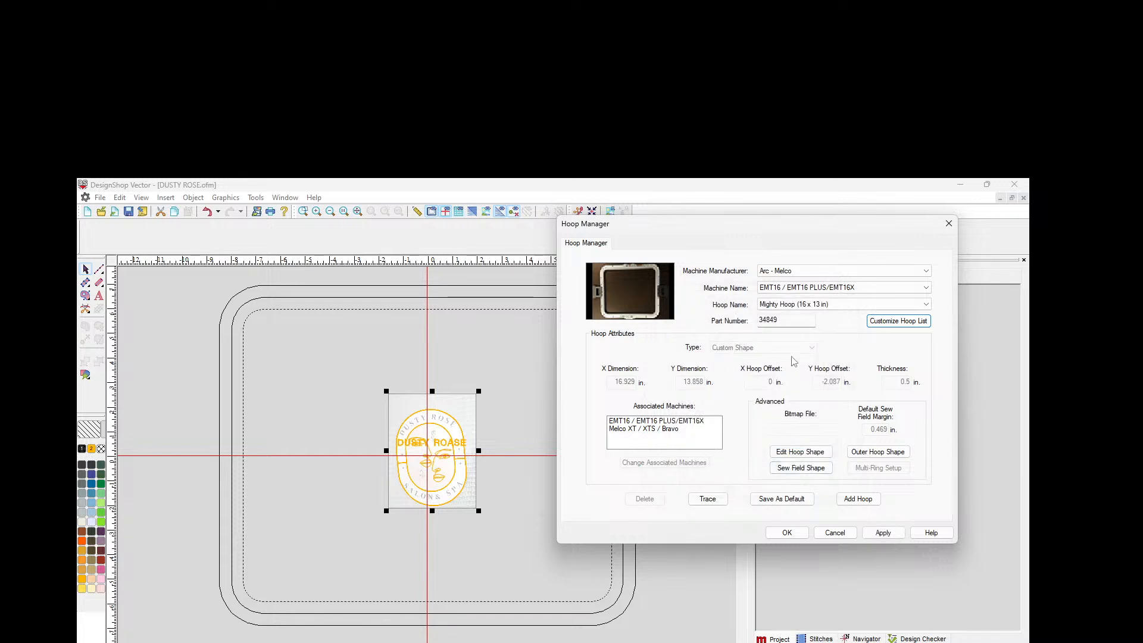
Step: Set the hoop to Mighty Hoop (5.5 x 5.5 in), apply it and close the Hoop Manager
{"action": "left_click", "coordinate": [812, 304]}
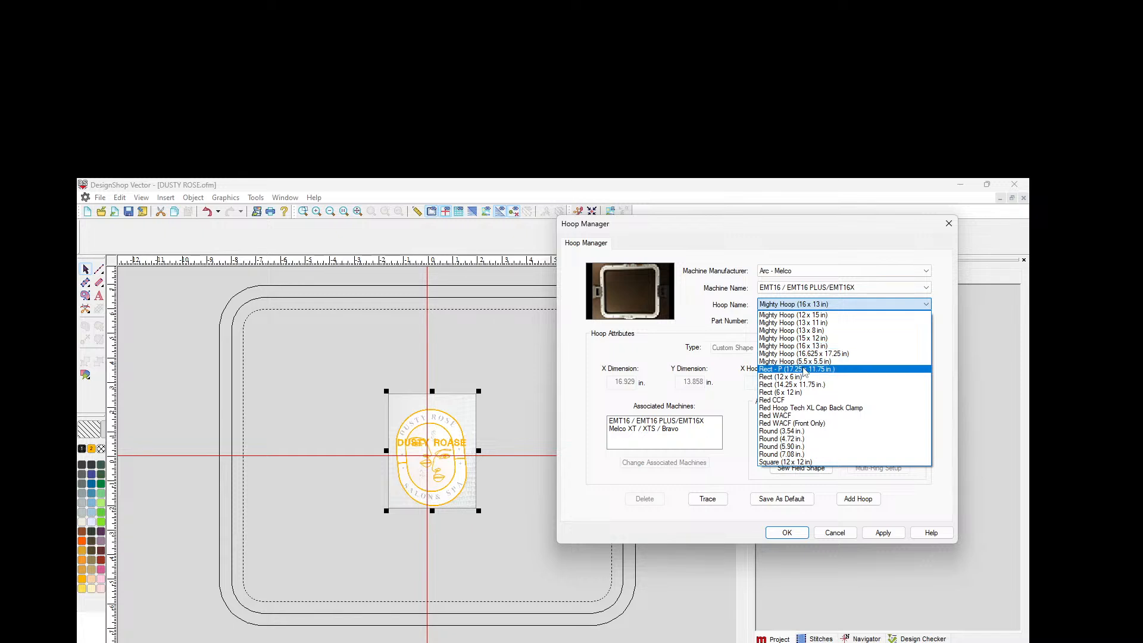
{"action": "left_click", "coordinate": [801, 361]}
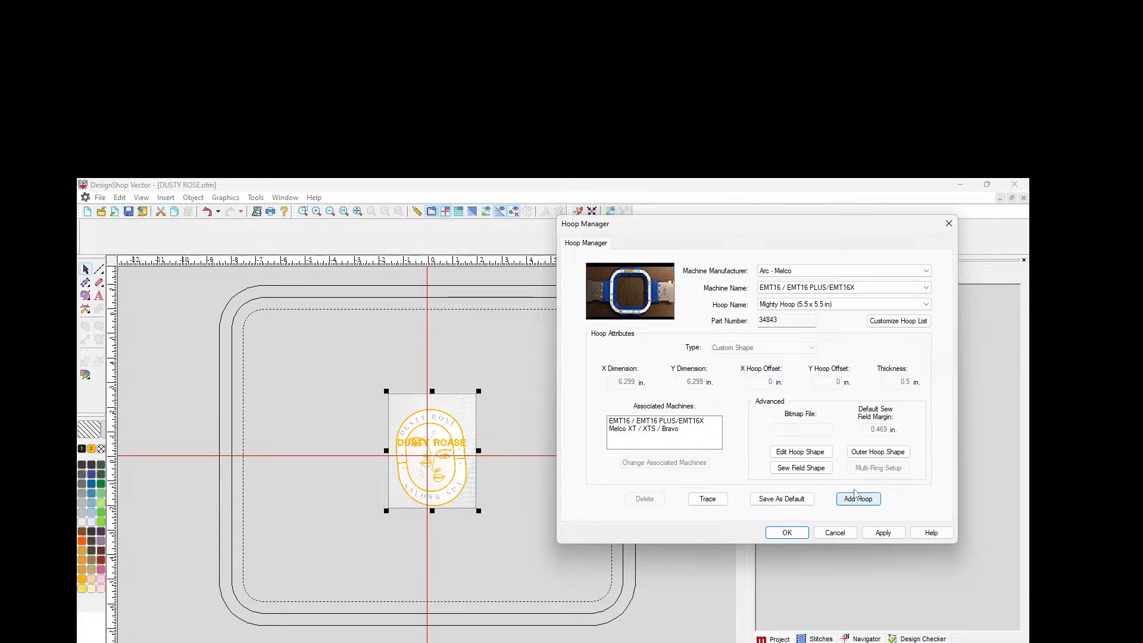
{"action": "left_click", "coordinate": [882, 532]}
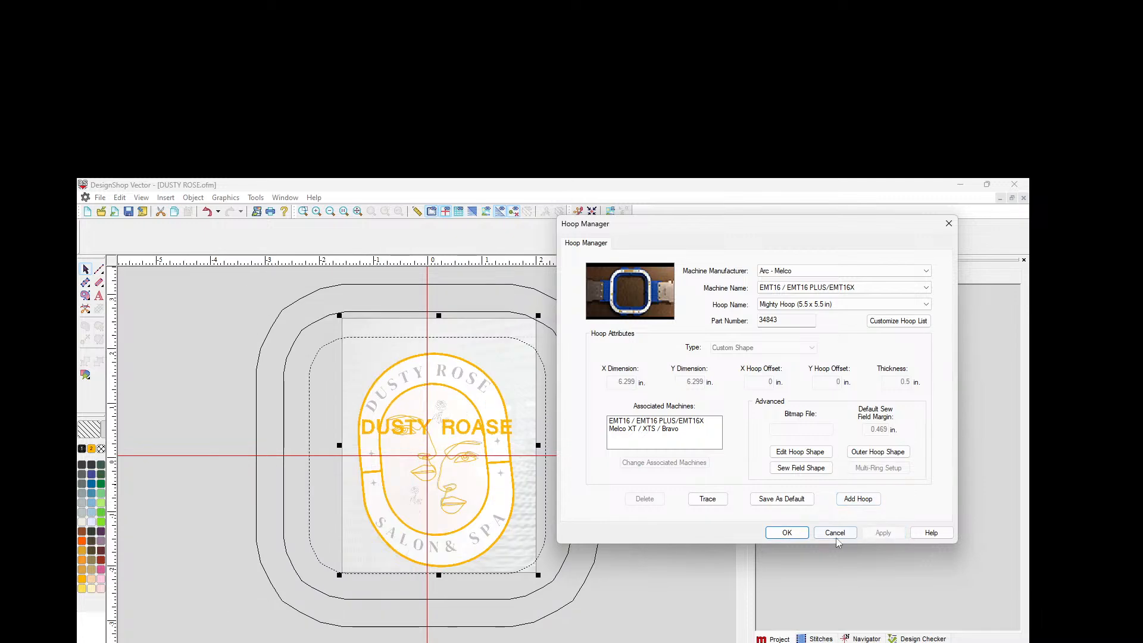
{"action": "left_click", "coordinate": [787, 533]}
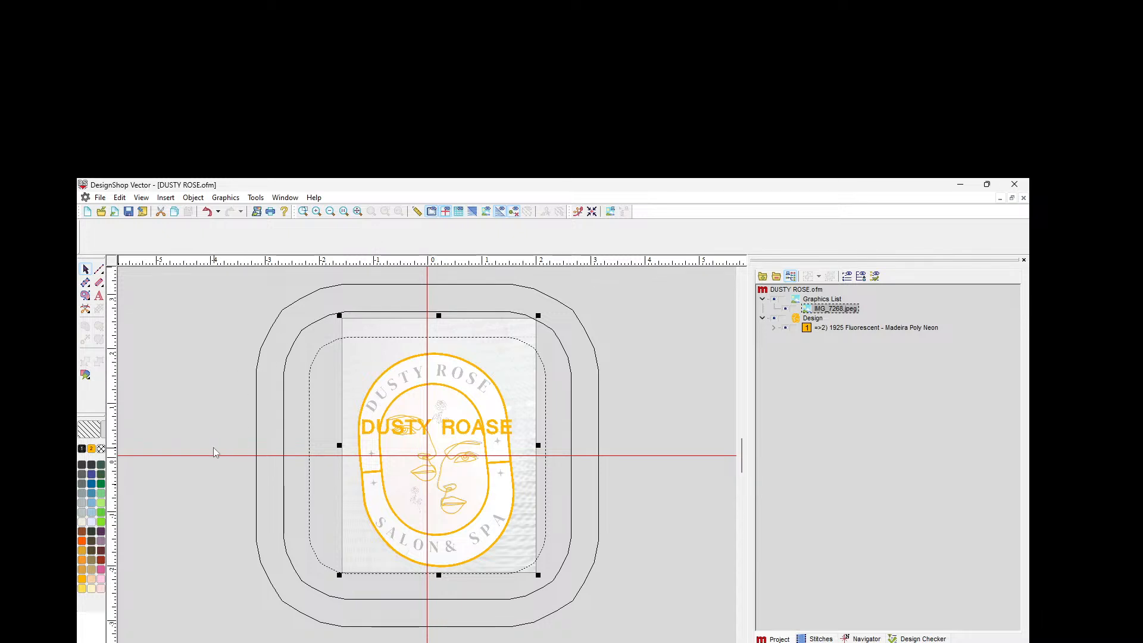
Step: Expand the Madeira Poly Neon color's elements and hide everything in the design except the first Single Line Center, the outer border
{"action": "left_click", "coordinate": [773, 328]}
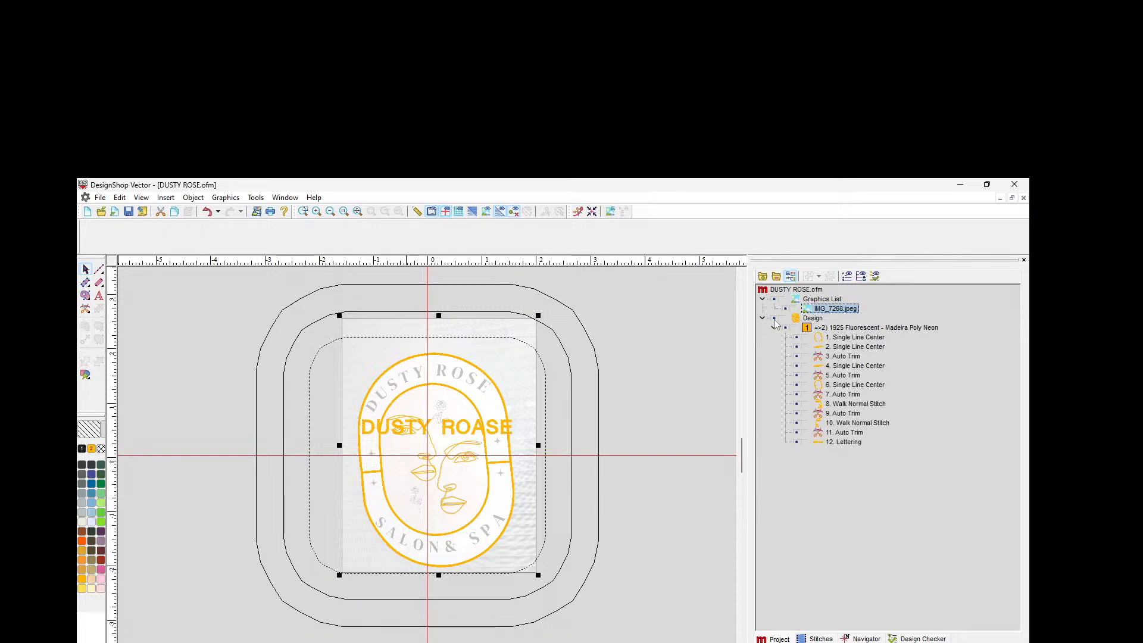
{"action": "left_click", "coordinate": [775, 319]}
{"action": "left_click", "coordinate": [796, 338]}
{"action": "scroll", "coordinate": [304, 400], "scroll_direction": "up", "scroll_amount": 2}
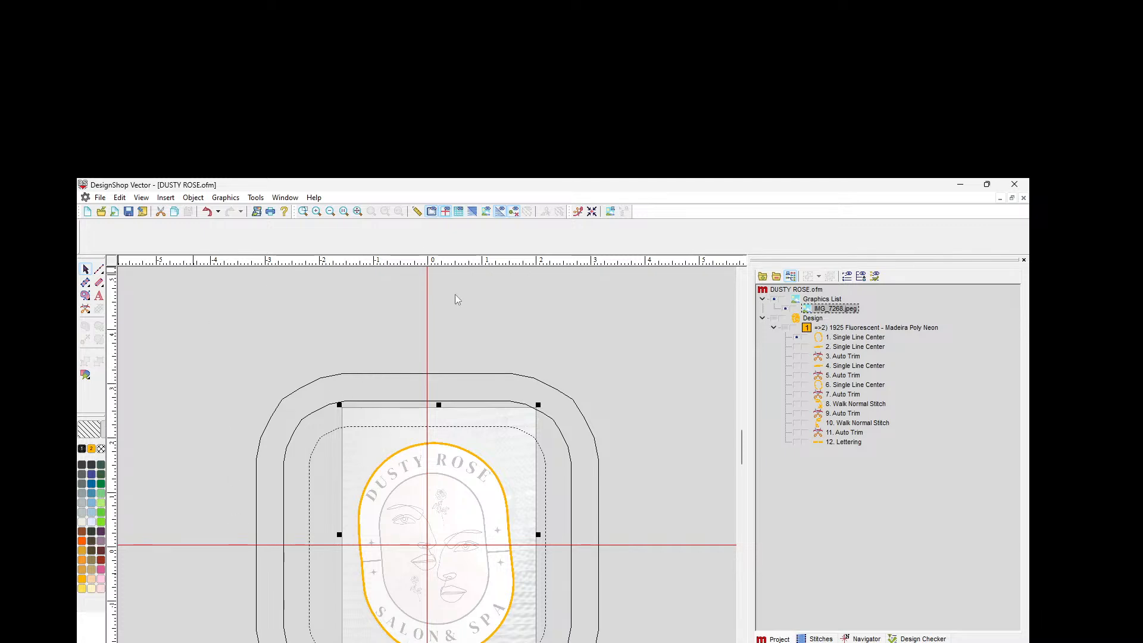
{"action": "scroll", "coordinate": [395, 459], "scroll_direction": "down", "scroll_amount": 3}
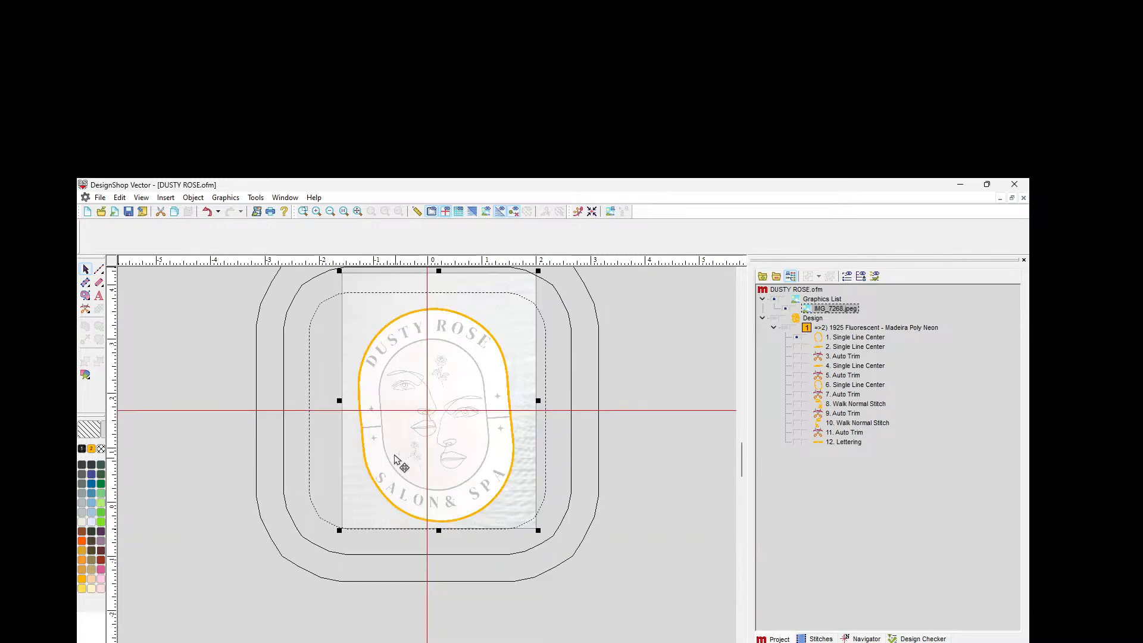
Step: Examine the outer border's stitching up close along the arch above the DUSTY ROSE lettering
{"action": "left_click", "coordinate": [318, 209]}
{"action": "left_click", "coordinate": [318, 210]}
{"action": "left_click", "coordinate": [318, 210]}
{"action": "left_click", "coordinate": [318, 209]}
{"action": "left_click", "coordinate": [318, 210]}
{"action": "scroll", "coordinate": [474, 324], "scroll_direction": "up", "scroll_amount": 5}
{"action": "scroll", "coordinate": [474, 324], "scroll_direction": "down", "scroll_amount": 1}
{"action": "scroll", "coordinate": [476, 327], "scroll_direction": "up", "scroll_amount": 10}
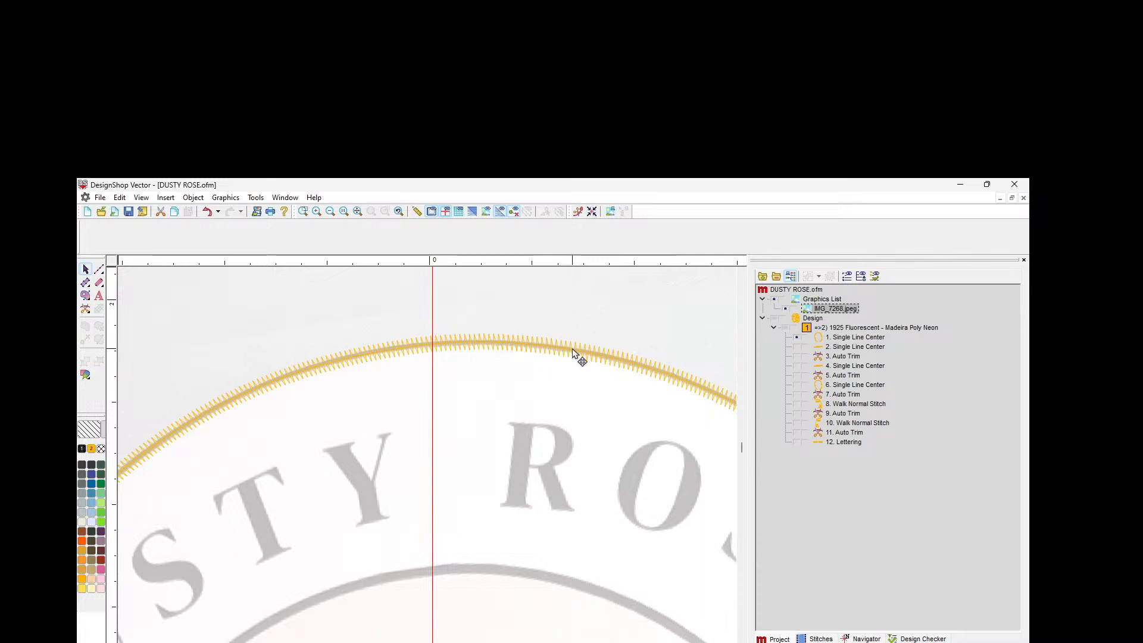
Step: Open the object properties of the outer border and widen the dialog to show its top stitching settings
{"action": "left_click", "coordinate": [842, 338]}
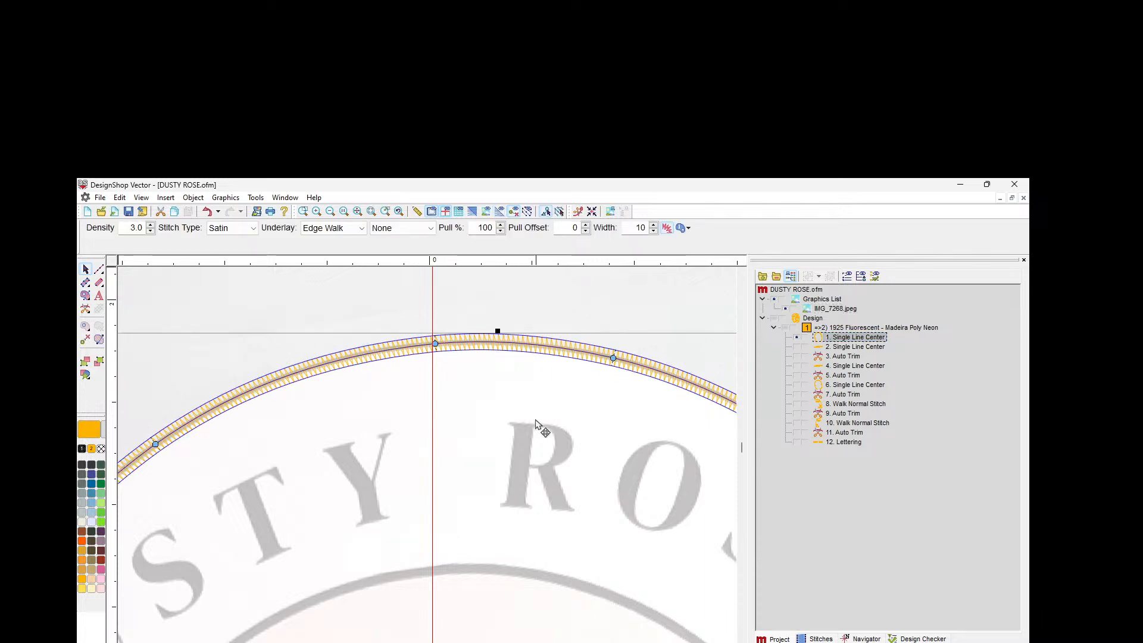
{"action": "double_click", "coordinate": [840, 338]}
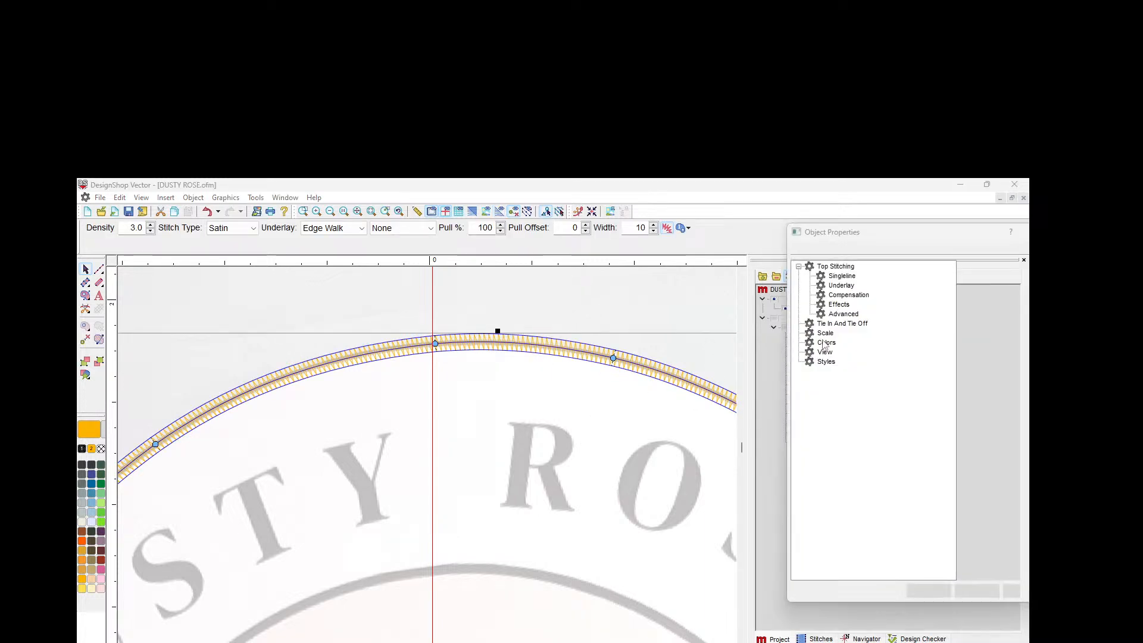
{"action": "left_click_drag", "start_coordinate": [800, 268], "coordinate": [800, 269]}
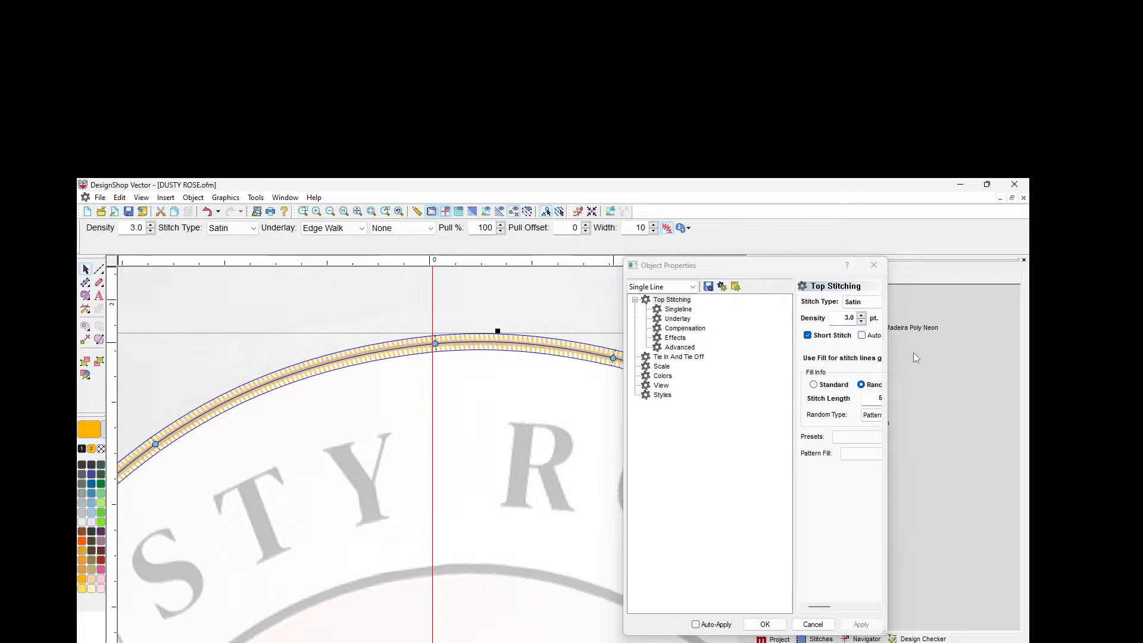
{"action": "left_click_drag", "start_coordinate": [887, 319], "coordinate": [978, 322]}
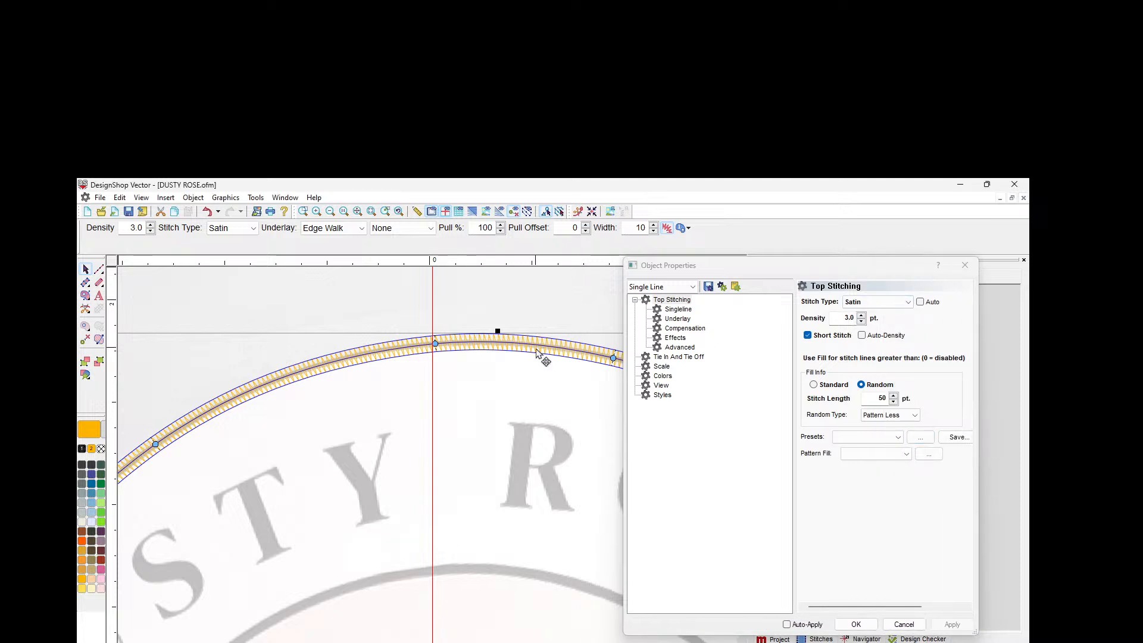
Step: Set the outer border's satin density to 10 pt and apply it
{"action": "left_click", "coordinate": [316, 211]}
{"action": "scroll", "coordinate": [357, 315], "scroll_direction": "up", "scroll_amount": 1}
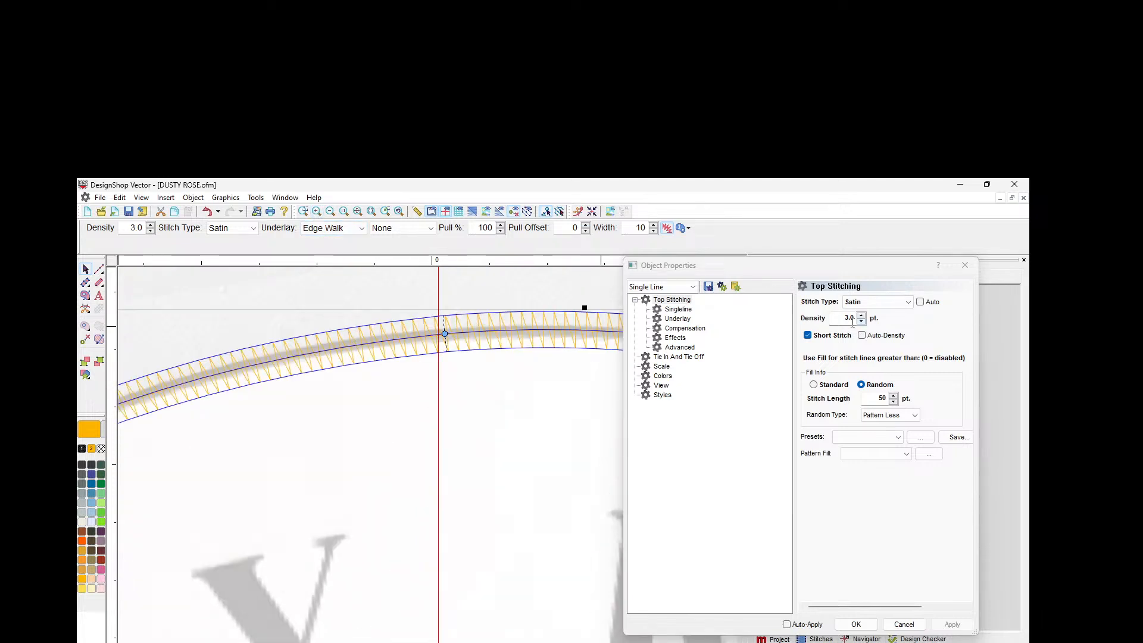
{"action": "double_click", "coordinate": [849, 317]}
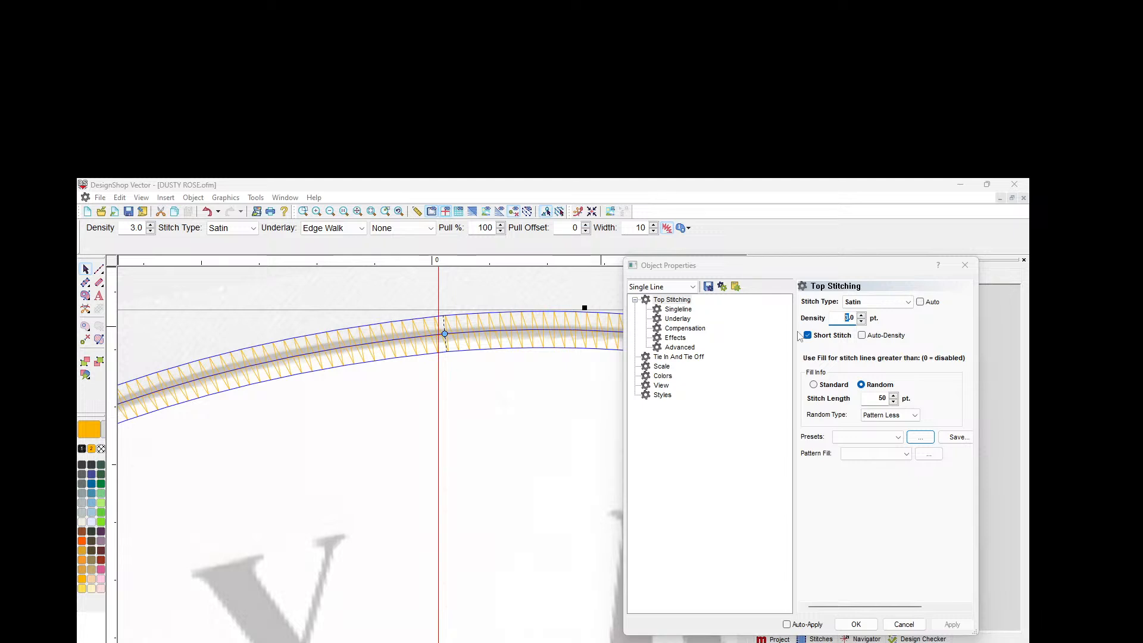
{"action": "type", "text": "10"}
{"action": "left_click", "coordinate": [952, 625]}
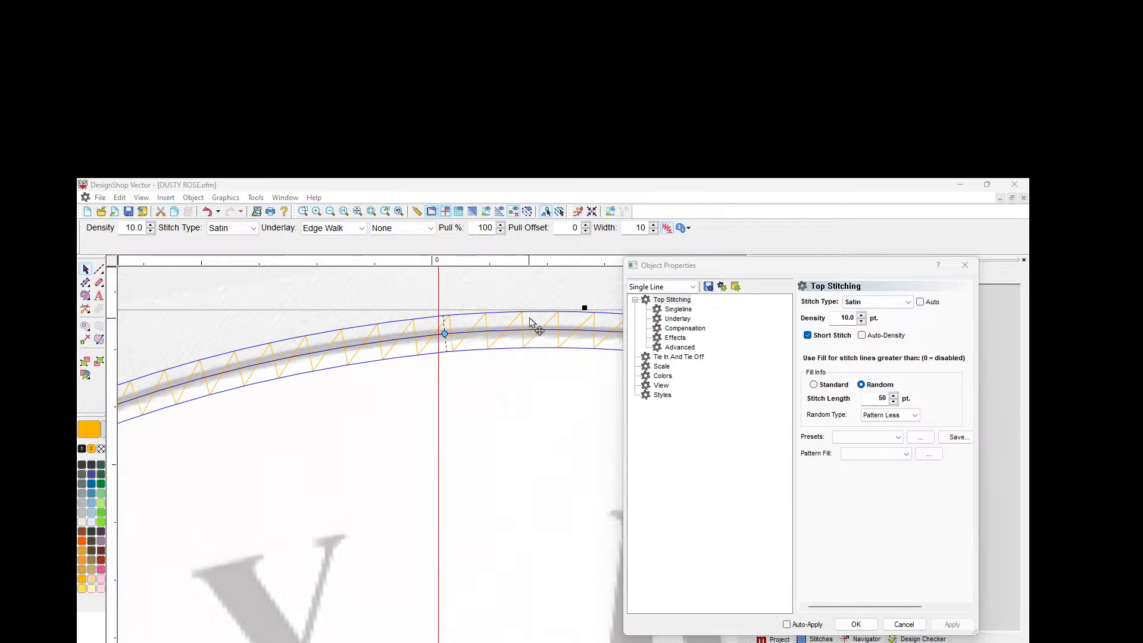
Step: Set the outer border's satin density to 1 pt and apply it
{"action": "left_click", "coordinate": [843, 317]}
{"action": "type", "text": "1"}
{"action": "left_click", "coordinate": [950, 623]}
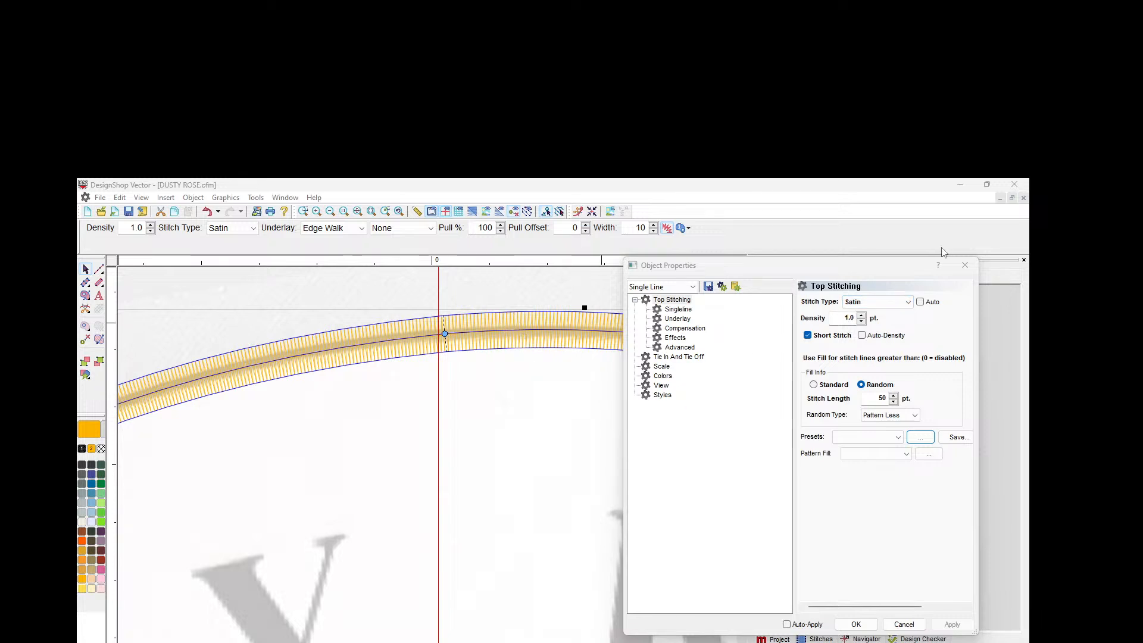
Step: Change the outer border's stitch type to Fill at 3.8 pt density and apply it
{"action": "left_click", "coordinate": [910, 303]}
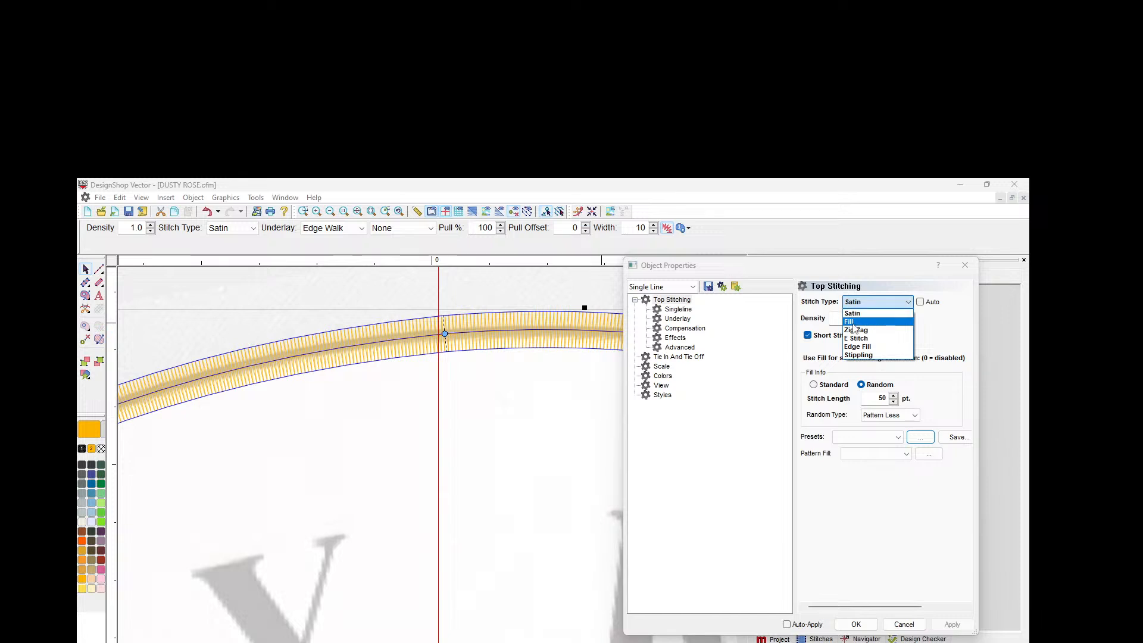
{"action": "left_click", "coordinate": [857, 327]}
{"action": "left_click", "coordinate": [808, 335]}
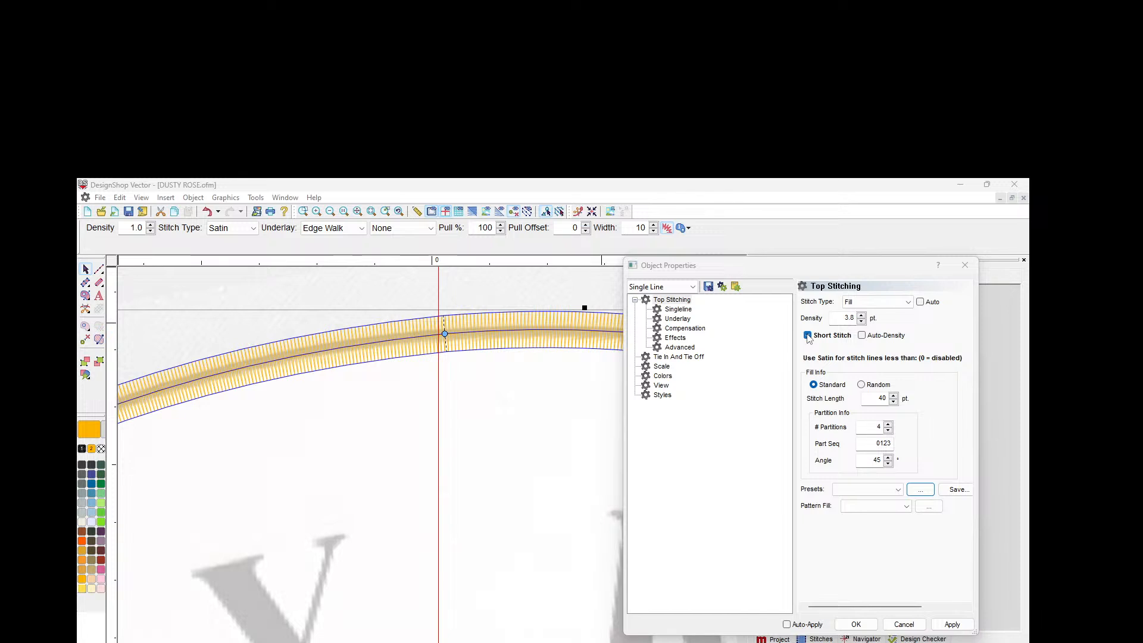
{"action": "left_click", "coordinate": [419, 185]}
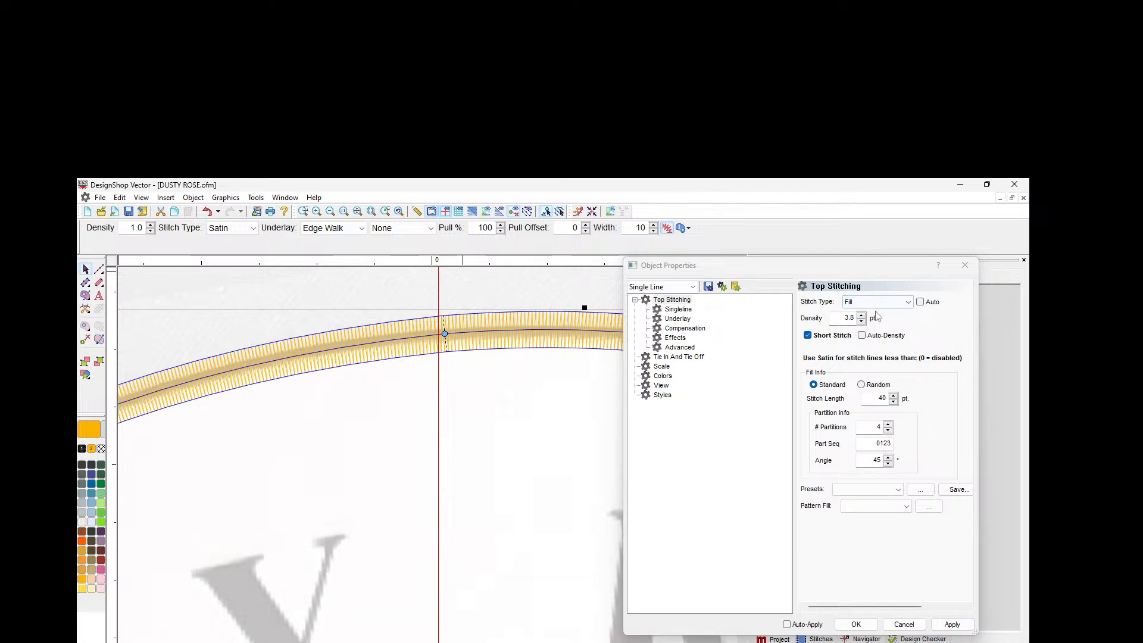
{"action": "left_click_drag", "start_coordinate": [854, 317], "coordinate": [846, 320]}
{"action": "left_click", "coordinate": [951, 624]}
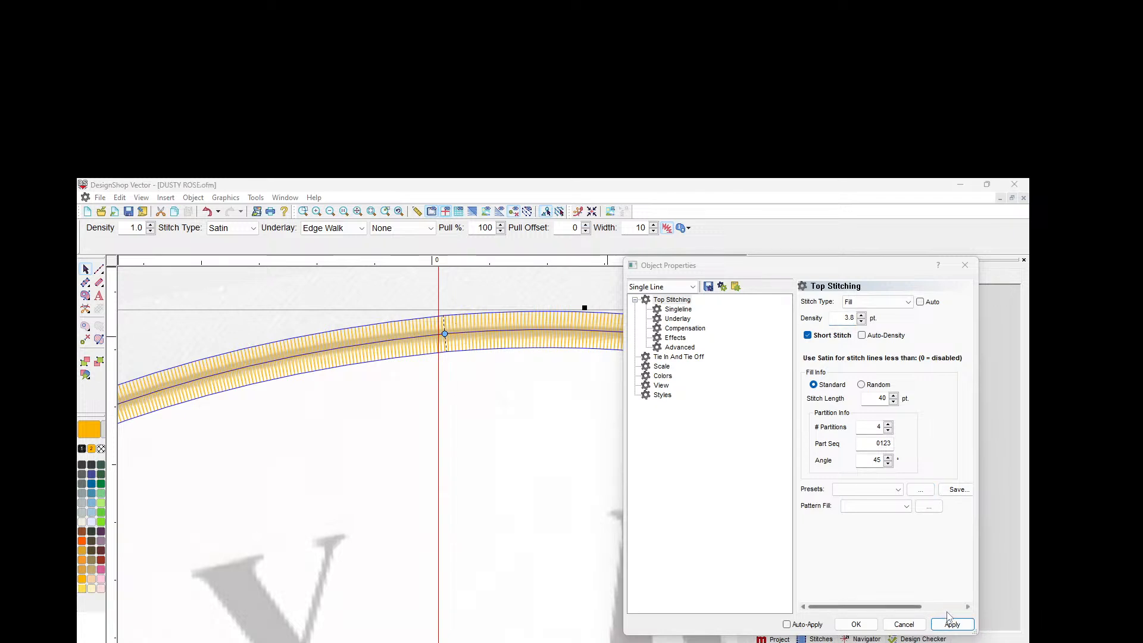
{"action": "left_click", "coordinate": [950, 625]}
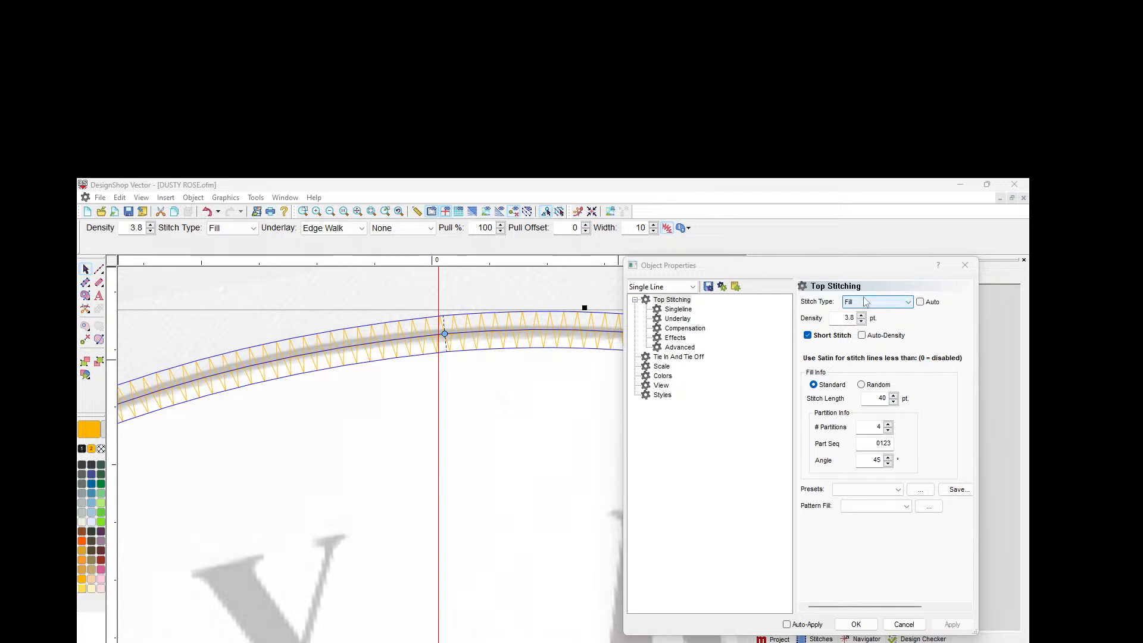
Step: Change the outer border's stitch type to Zig Zag, set its density to 5 pt and apply it
{"action": "left_click", "coordinate": [907, 303]}
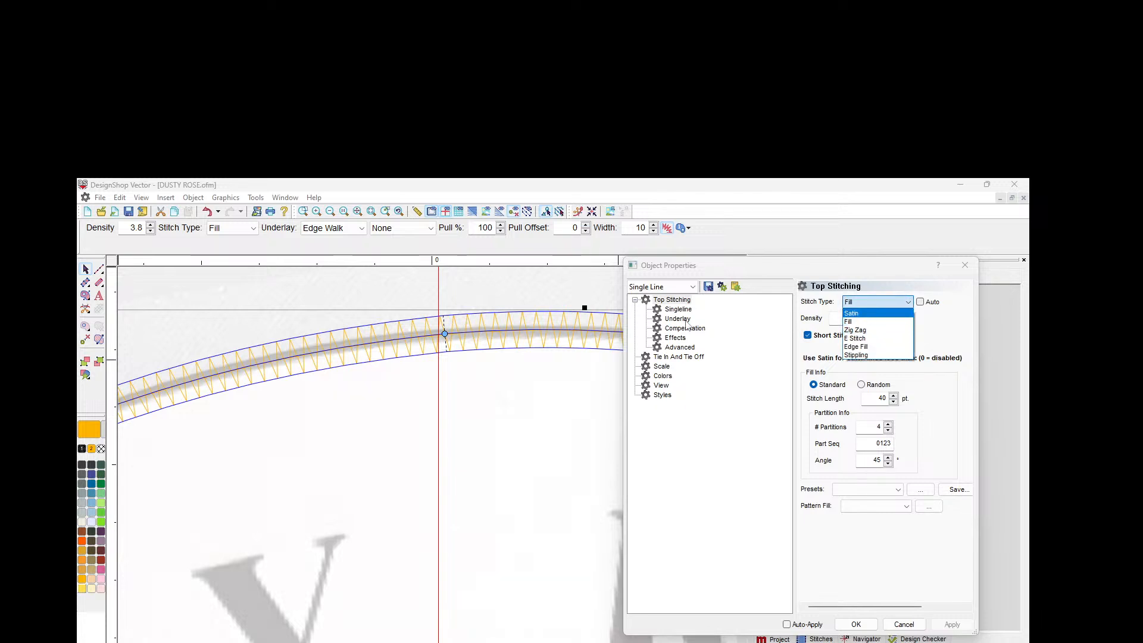
{"action": "left_click", "coordinate": [860, 330]}
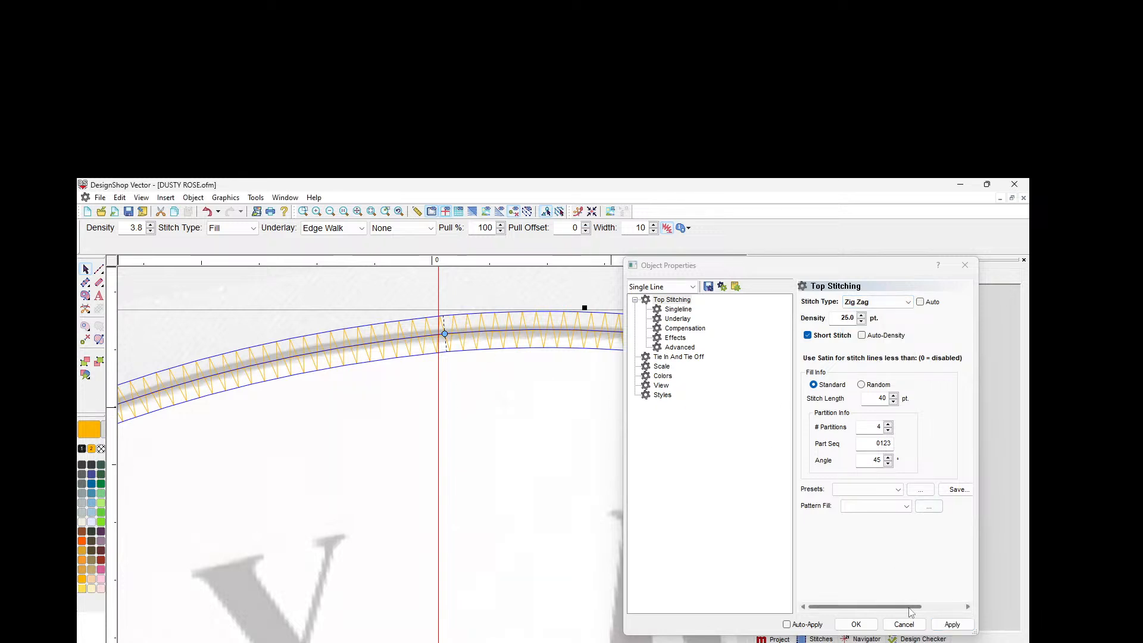
{"action": "left_click", "coordinate": [951, 625]}
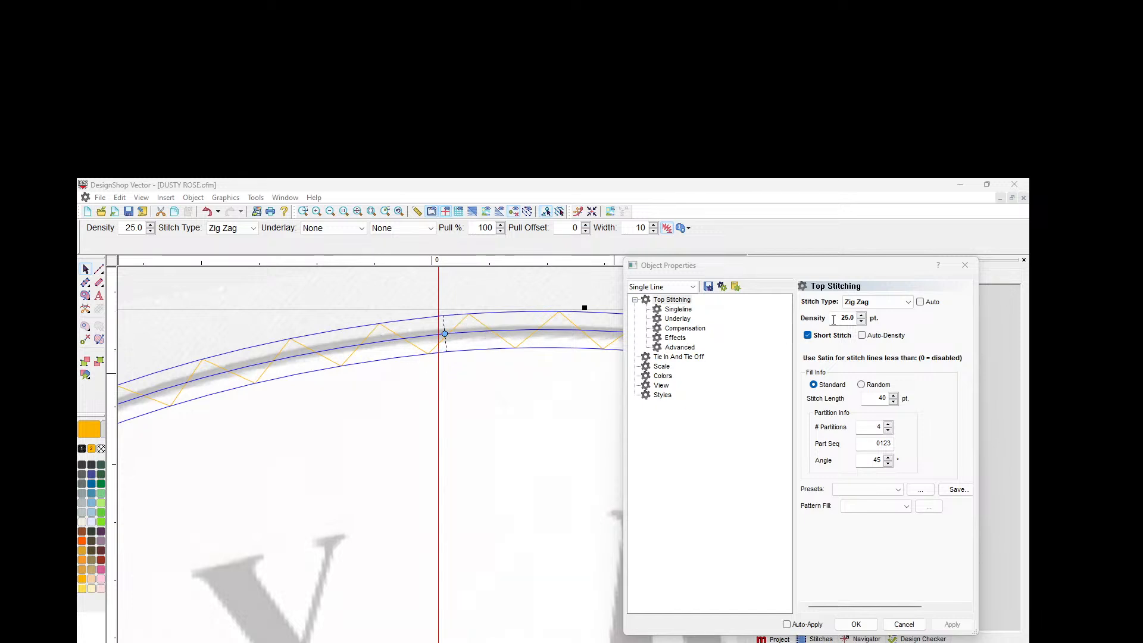
{"action": "left_click_drag", "start_coordinate": [849, 318], "coordinate": [827, 299]}
{"action": "type", "text": "5"}
{"action": "left_click", "coordinate": [952, 625]}
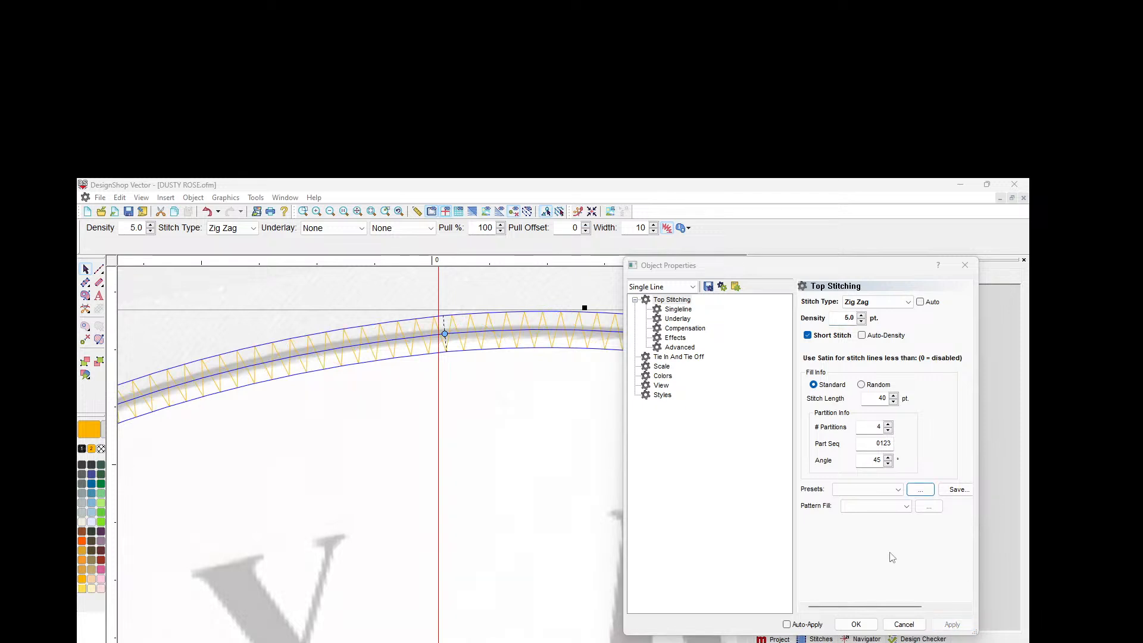
Step: Try zigzag densities of 65 pt and 3 pt on the outer border, applying each one
{"action": "left_click_drag", "start_coordinate": [849, 317], "coordinate": [840, 317]}
{"action": "left_click", "coordinate": [952, 625]}
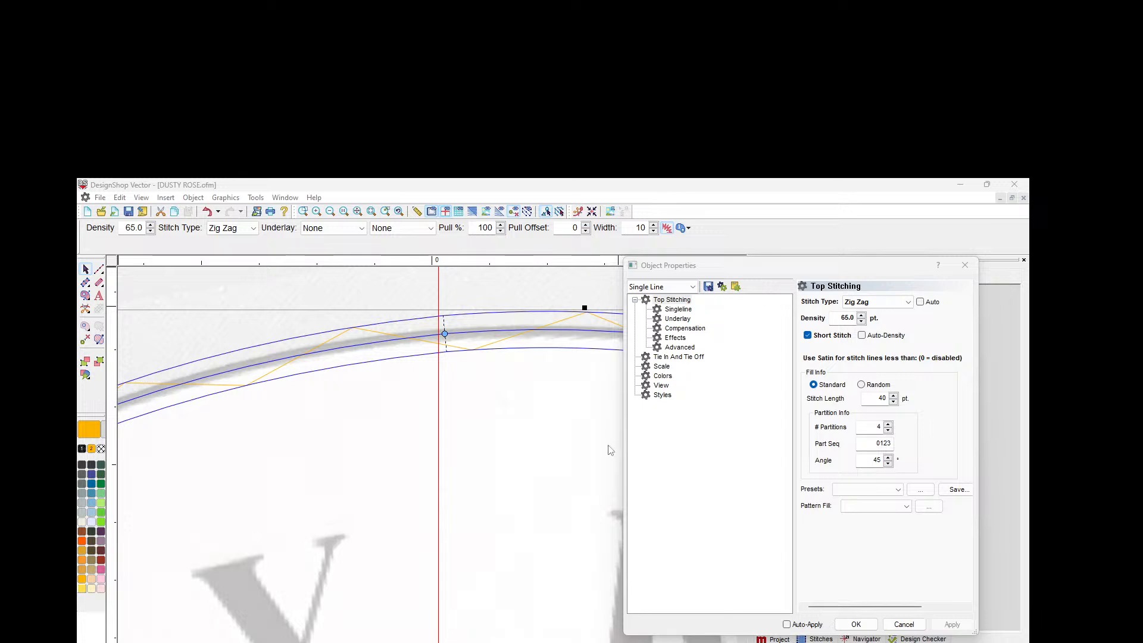
{"action": "left_click_drag", "start_coordinate": [849, 319], "coordinate": [815, 319]}
{"action": "type", "text": "3"}
{"action": "key", "text": "Return"}
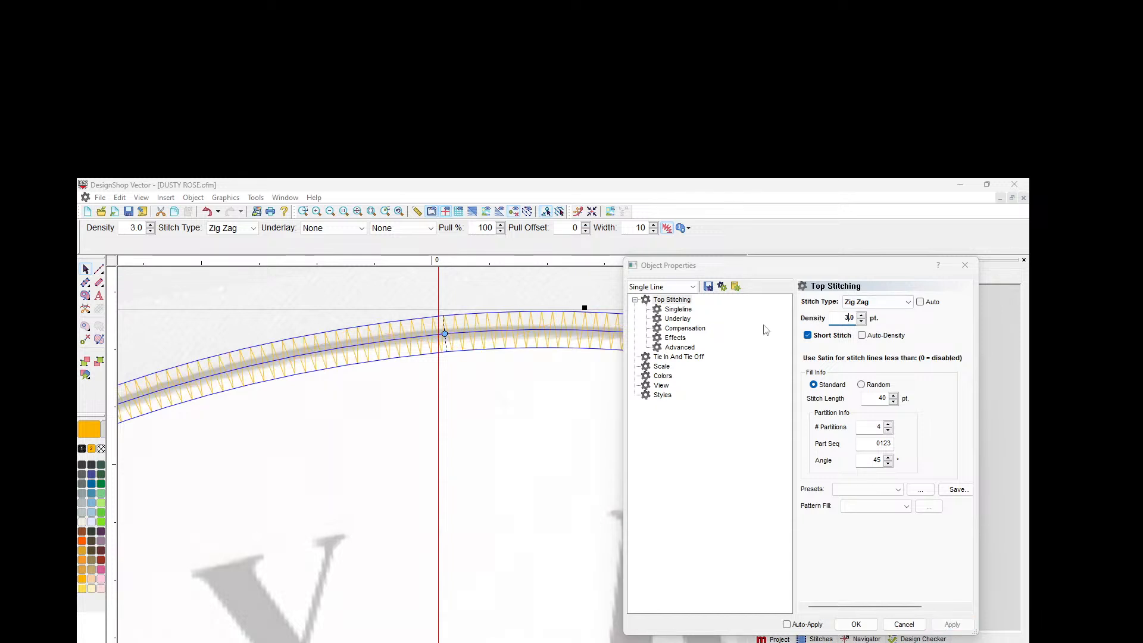
Step: Preview the outer border's zigzag stitches in 3D, close up and around the whole logo outline
{"action": "left_click", "coordinate": [472, 212]}
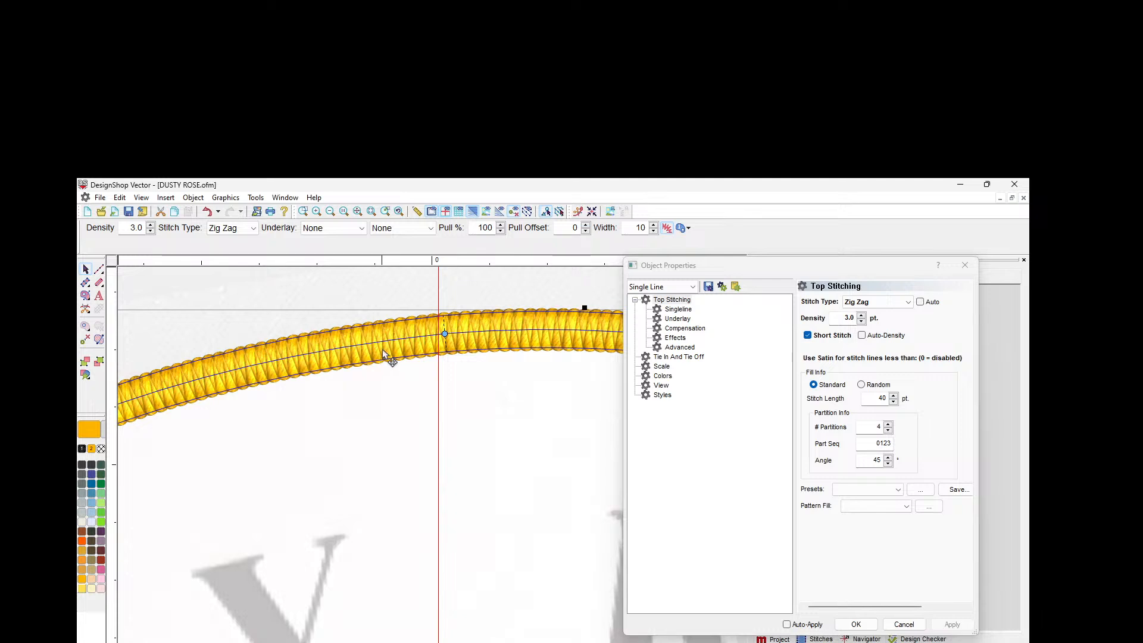
{"action": "left_click_drag", "start_coordinate": [385, 360], "coordinate": [392, 352]}
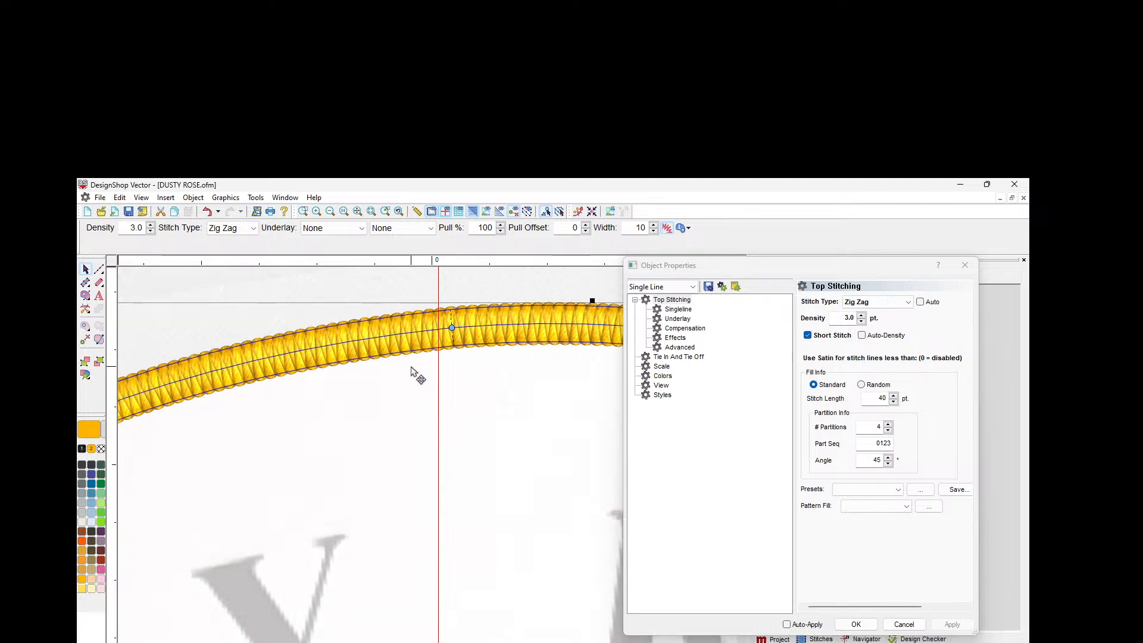
{"action": "key", "text": "ctrl+z"}
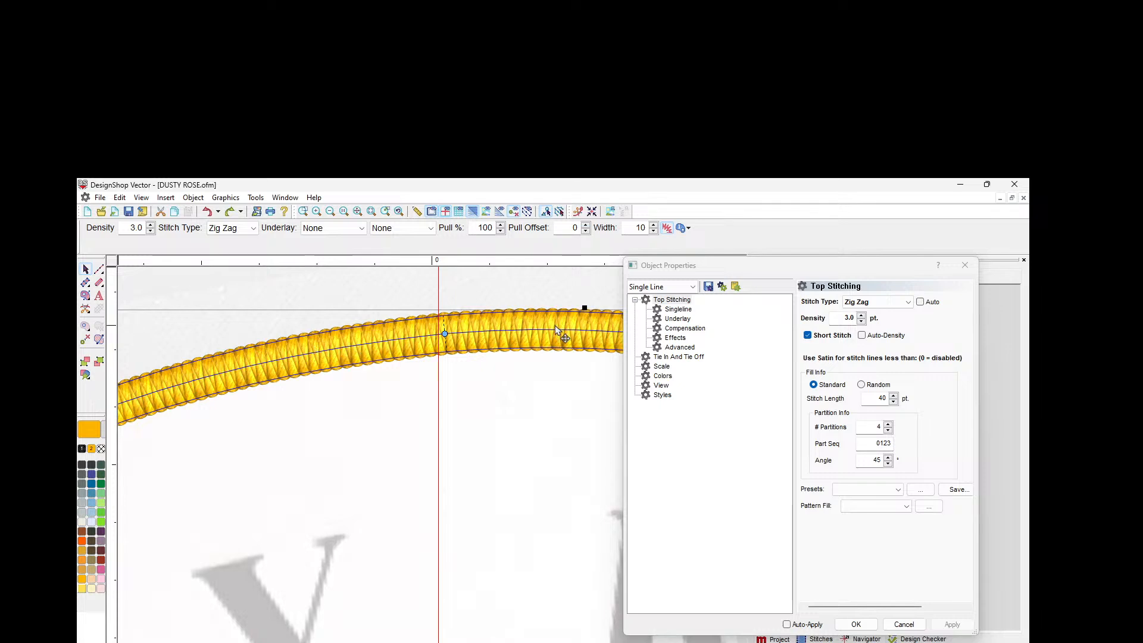
{"action": "left_click", "coordinate": [317, 212]}
{"action": "left_click", "coordinate": [330, 211]}
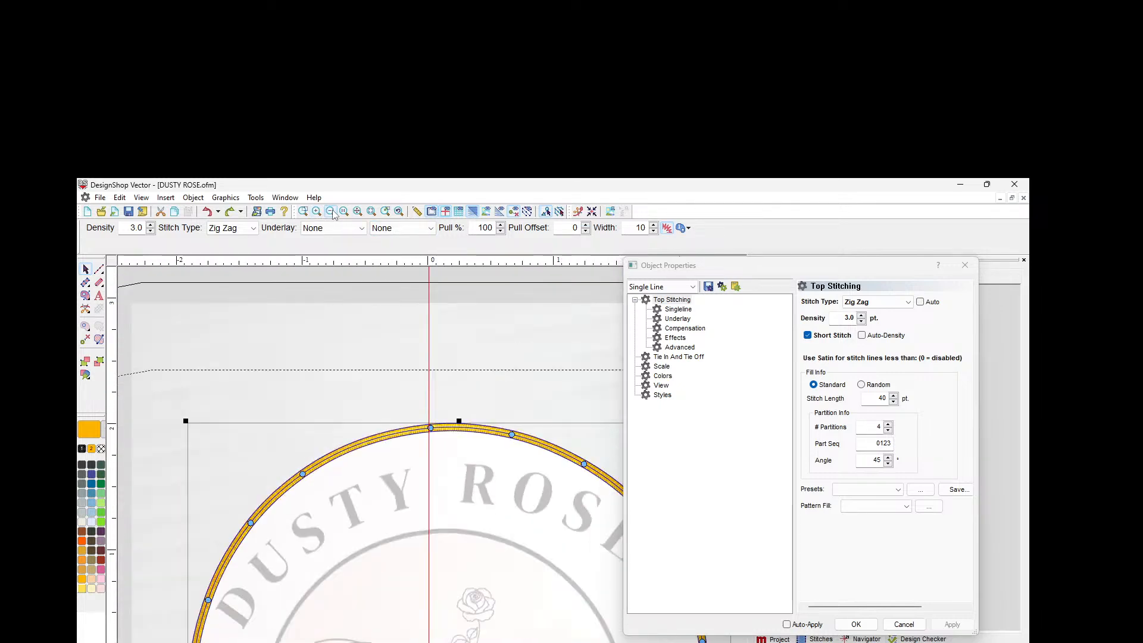
{"action": "left_click", "coordinate": [332, 212]}
{"action": "scroll", "coordinate": [393, 315], "scroll_direction": "down", "scroll_amount": 6}
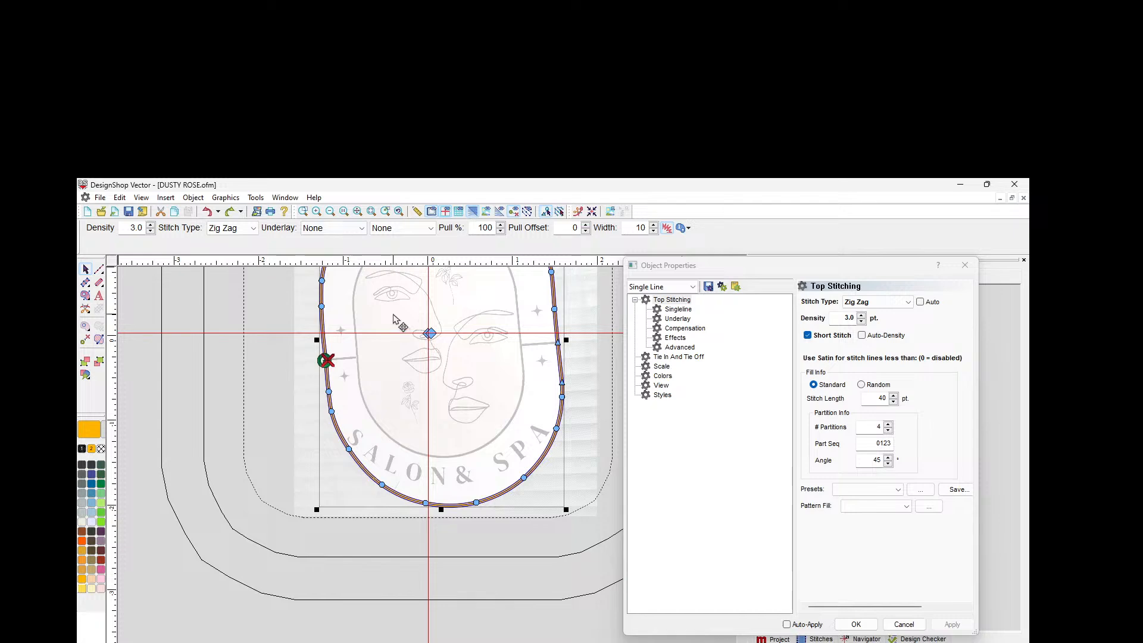
{"action": "scroll", "coordinate": [389, 315], "scroll_direction": "up", "scroll_amount": 5}
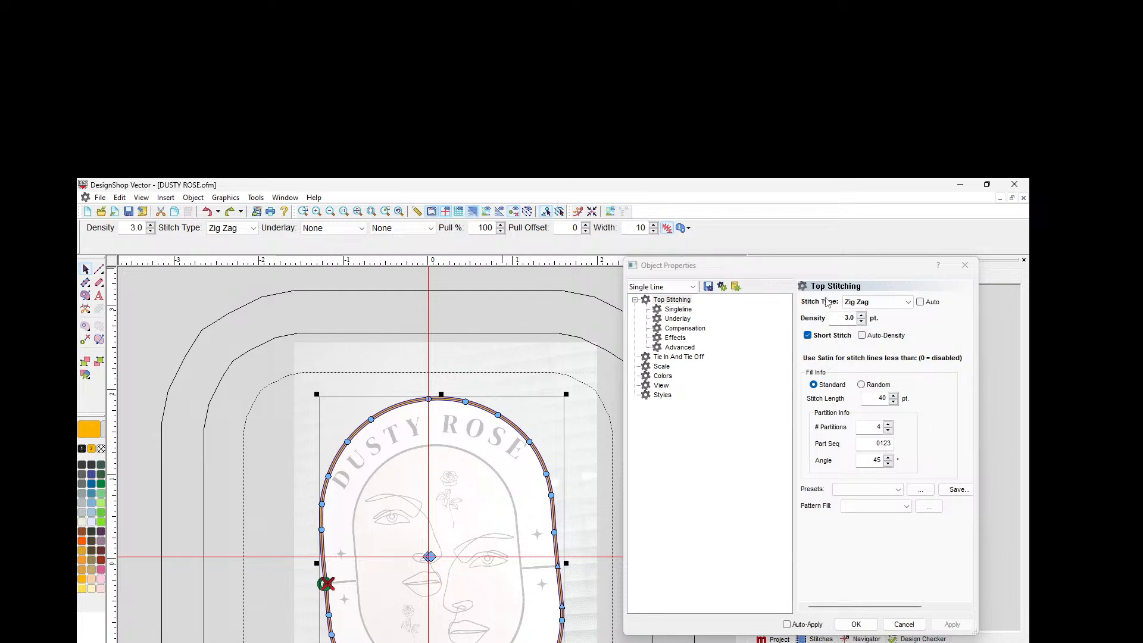
Step: Apply the Fill stitch type at 3.8 pt density to the outer border and enable Short Stitch
{"action": "left_click", "coordinate": [874, 303]}
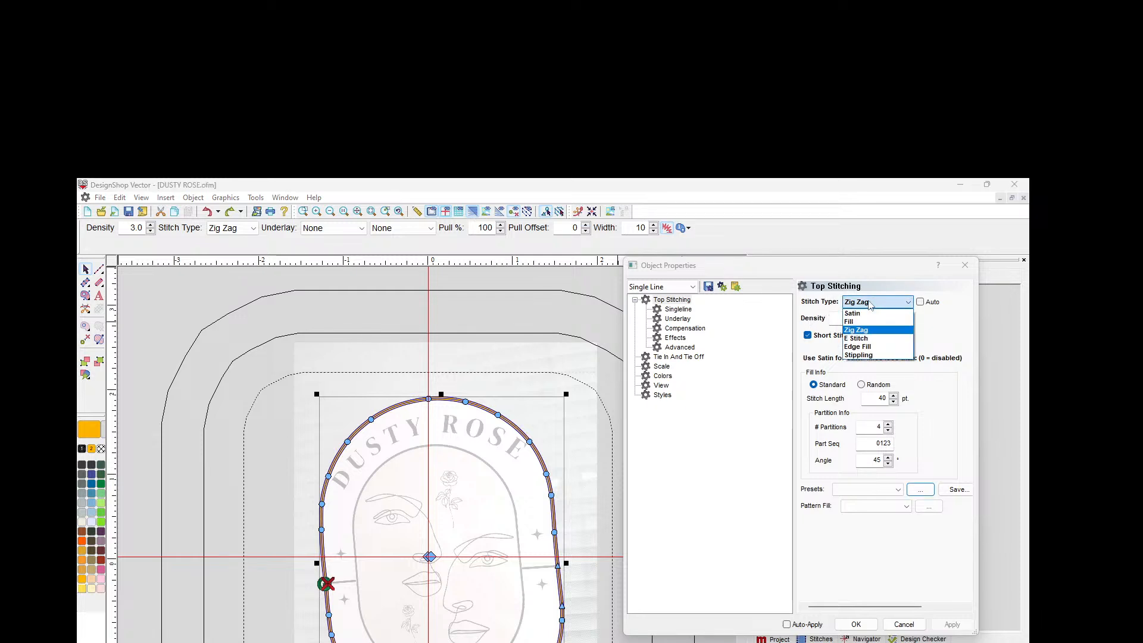
{"action": "left_click", "coordinate": [858, 325]}
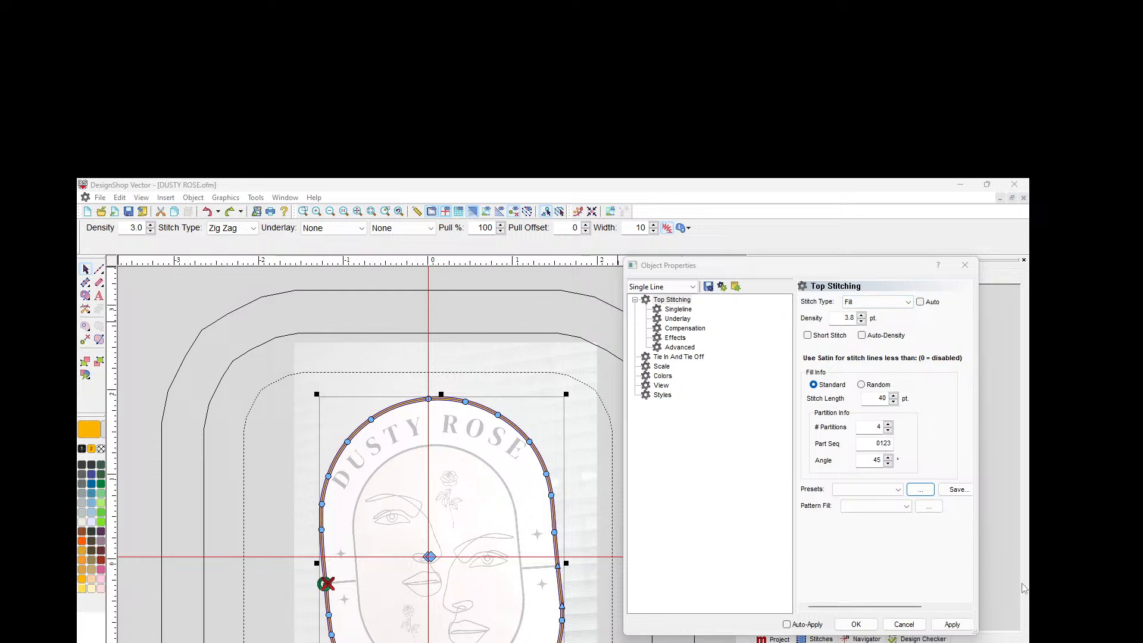
{"action": "left_click", "coordinate": [953, 625]}
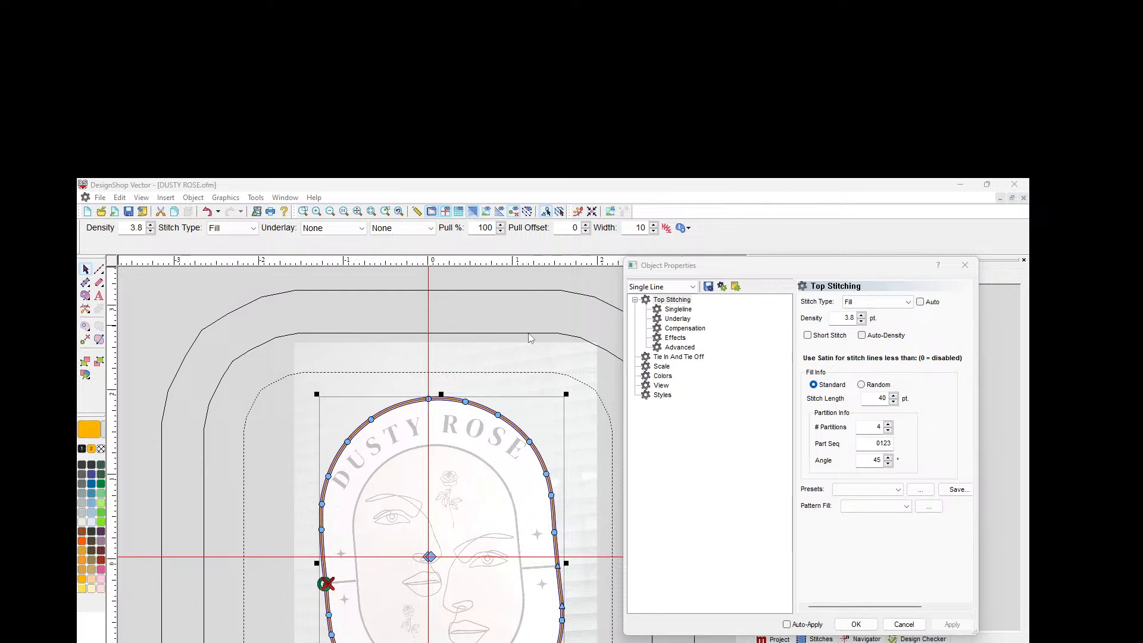
{"action": "scroll", "coordinate": [522, 324], "scroll_direction": "up", "scroll_amount": 1}
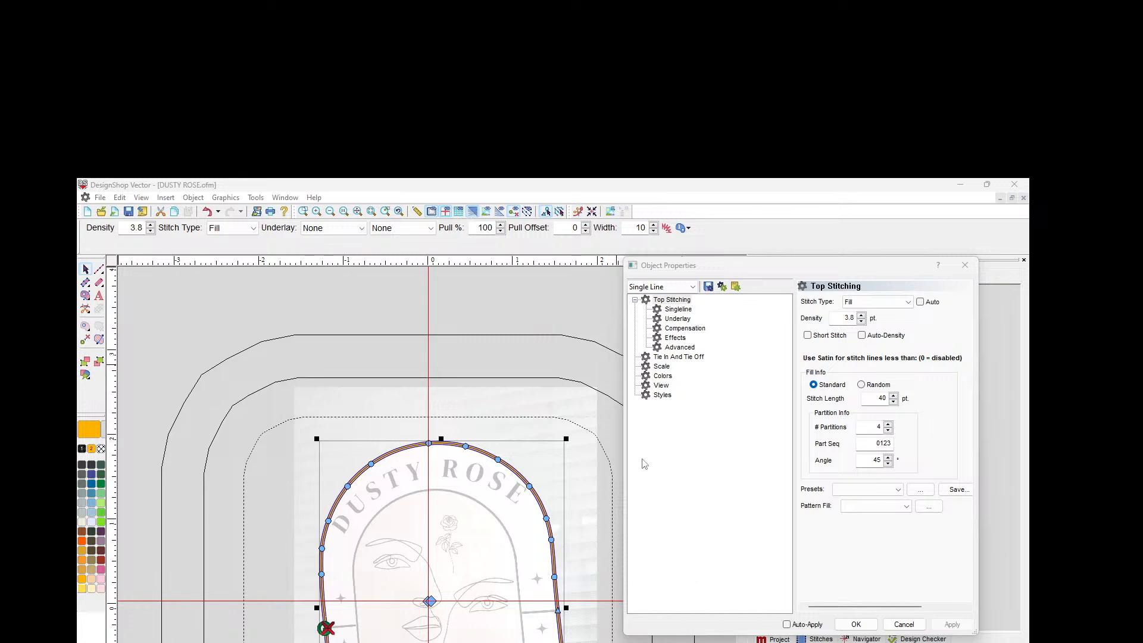
{"action": "left_click", "coordinate": [807, 336]}
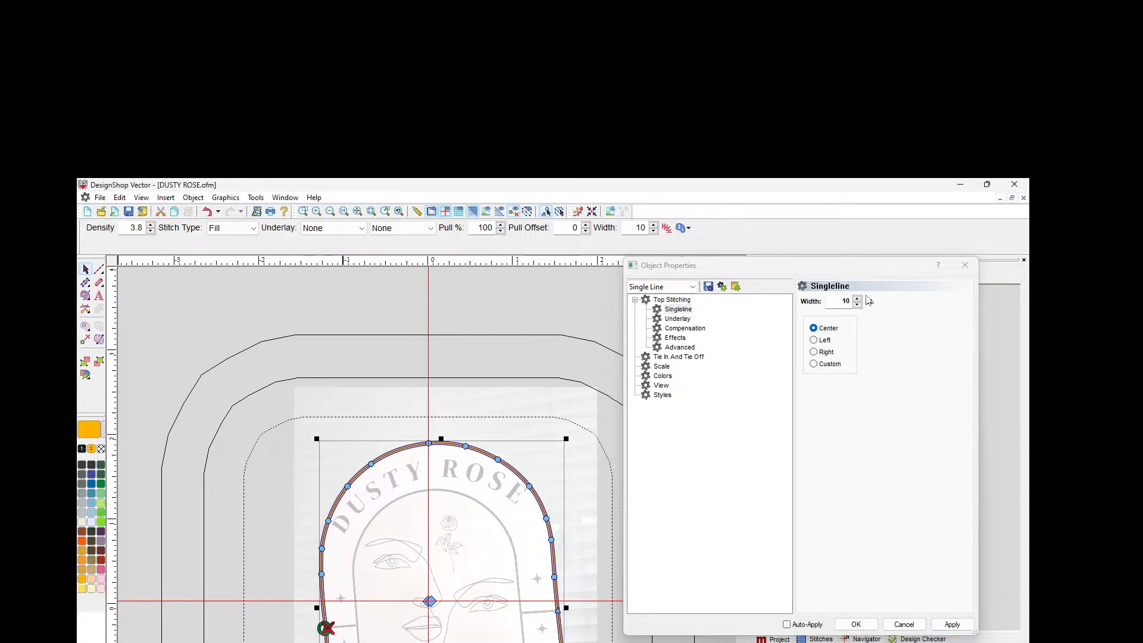
Step: Set the outer border's single-line width to 50 pt and apply it
{"action": "left_click", "coordinate": [331, 214]}
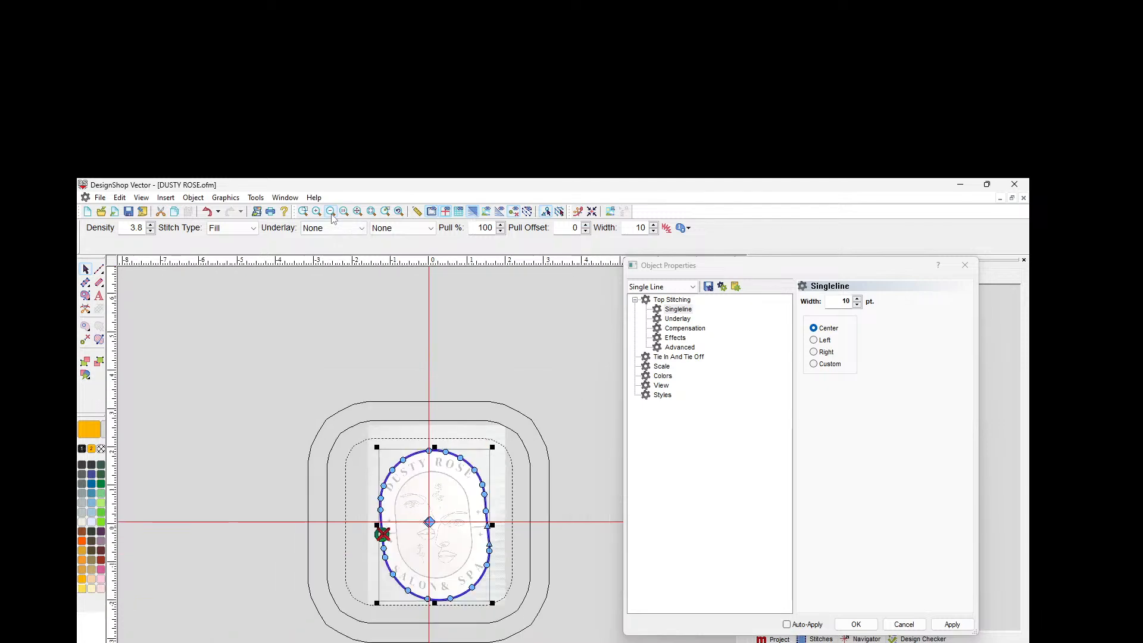
{"action": "left_click", "coordinate": [331, 213]}
{"action": "left_click", "coordinate": [317, 213]}
{"action": "left_click", "coordinate": [317, 212]}
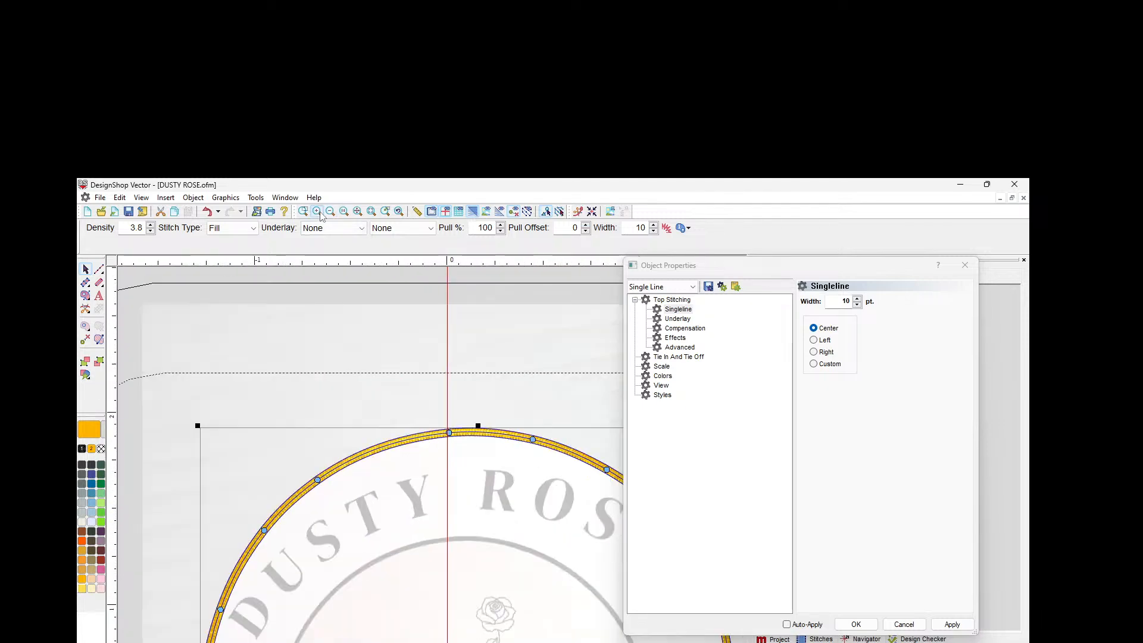
{"action": "left_click", "coordinate": [317, 212]}
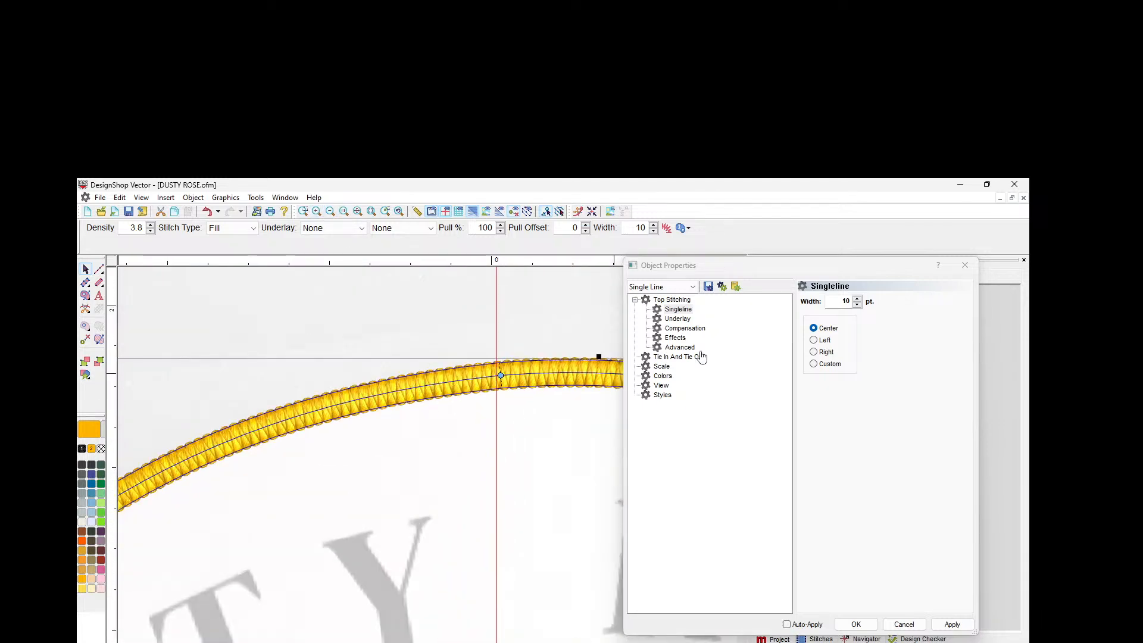
{"action": "left_click_drag", "start_coordinate": [849, 303], "coordinate": [837, 303]}
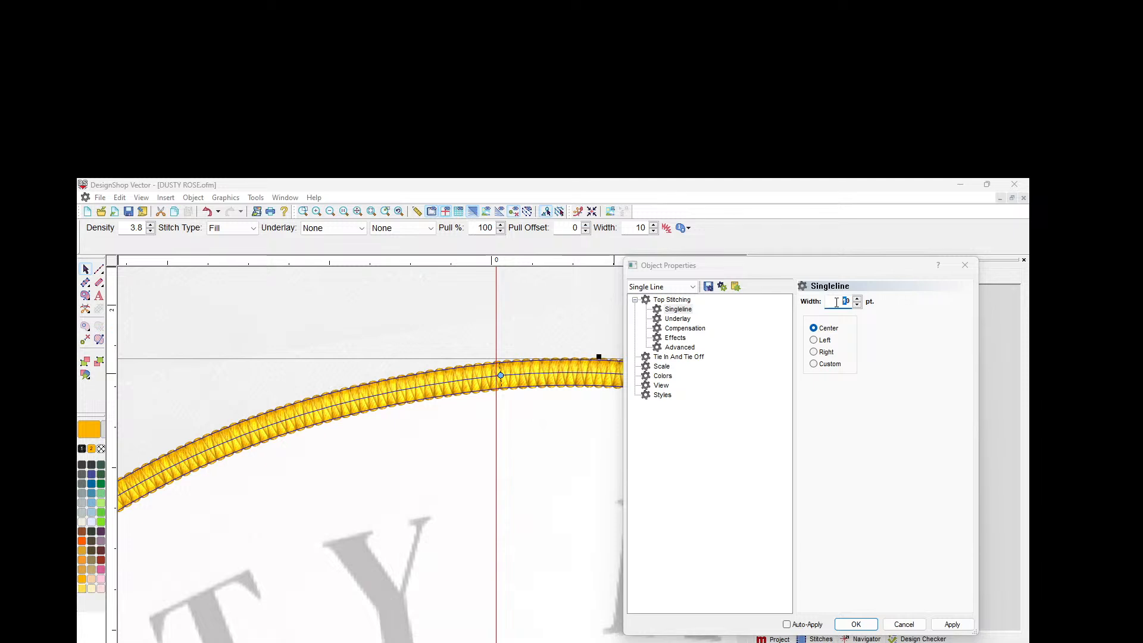
{"action": "left_click", "coordinate": [952, 624]}
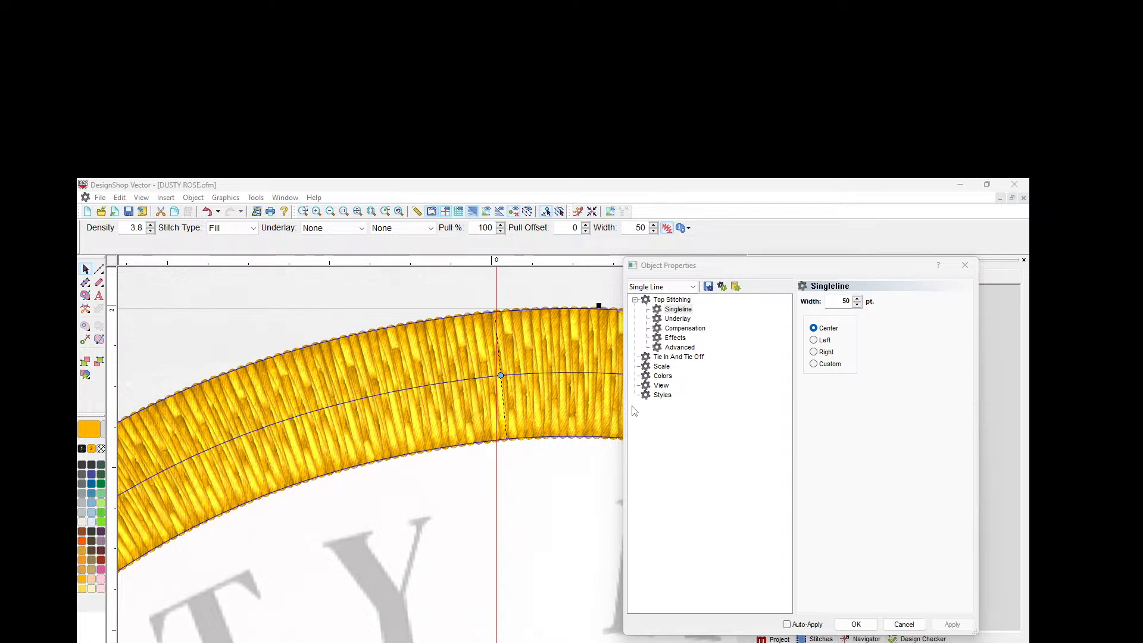
{"action": "left_click", "coordinate": [661, 299]}
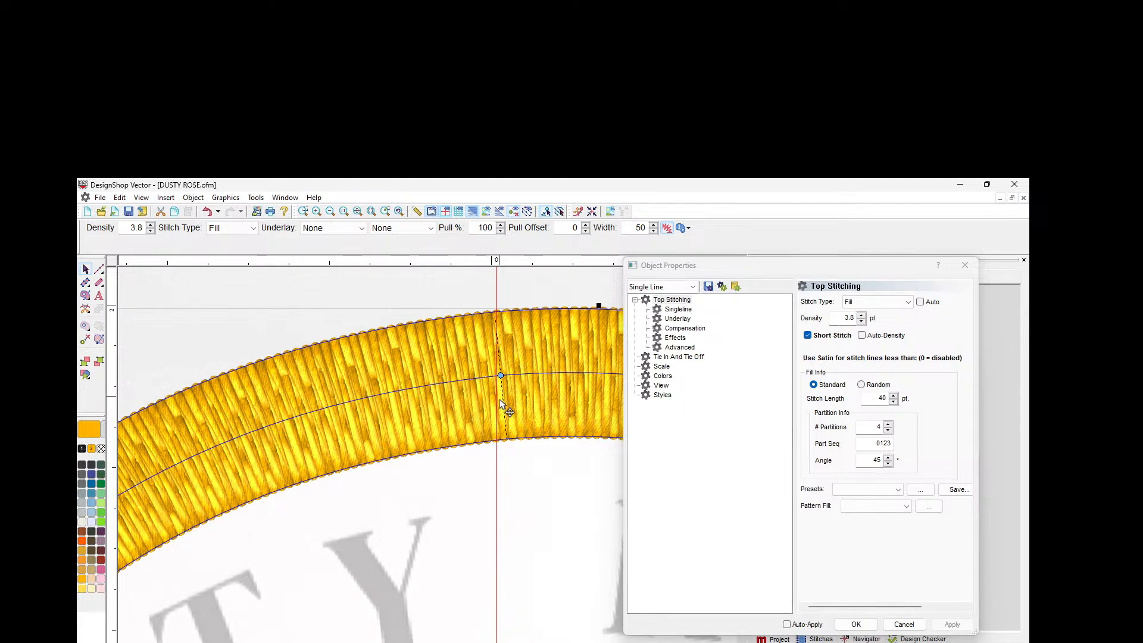
{"action": "left_click_drag", "start_coordinate": [528, 405], "coordinate": [539, 380]}
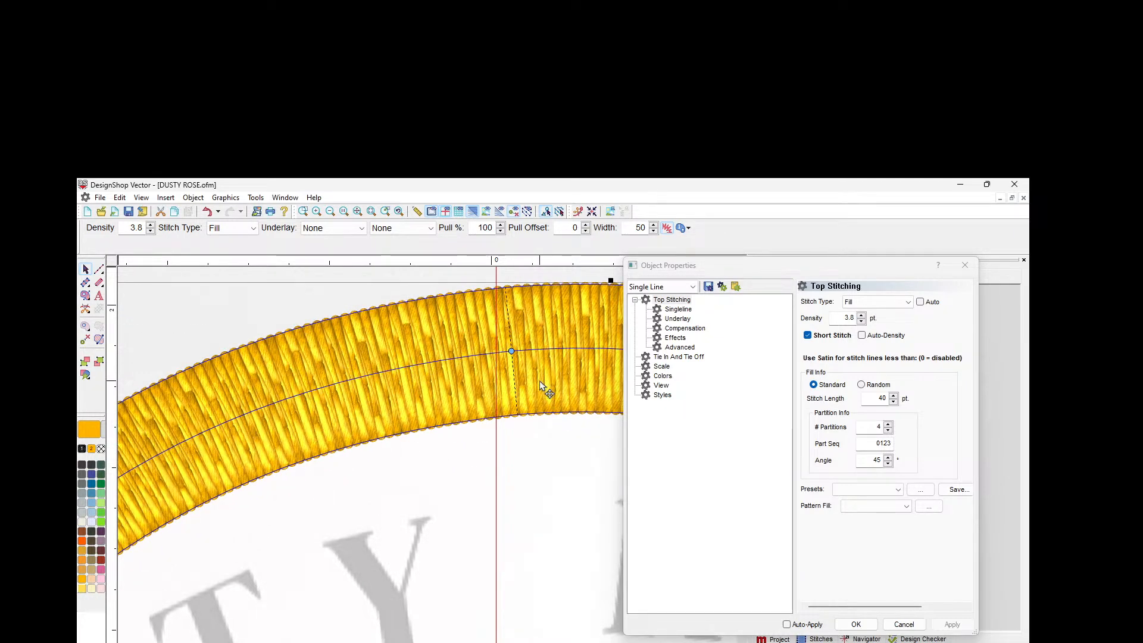
{"action": "key", "text": "ctrl+z"}
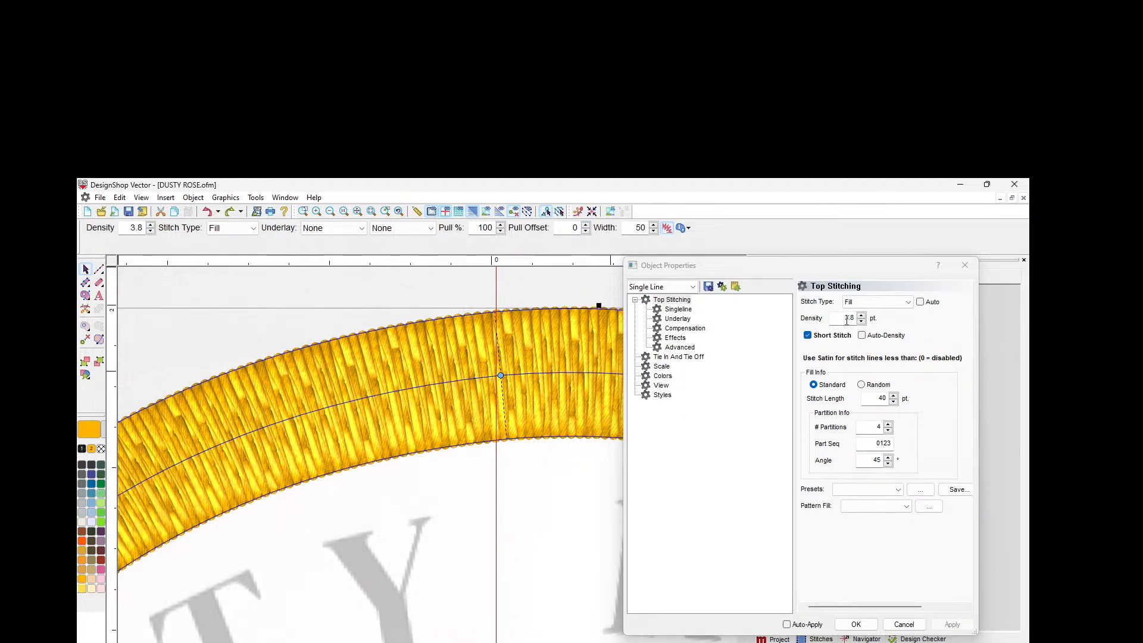
Step: Set the outer border's single-line width to 10 pt and apply it
{"action": "left_click", "coordinate": [677, 309]}
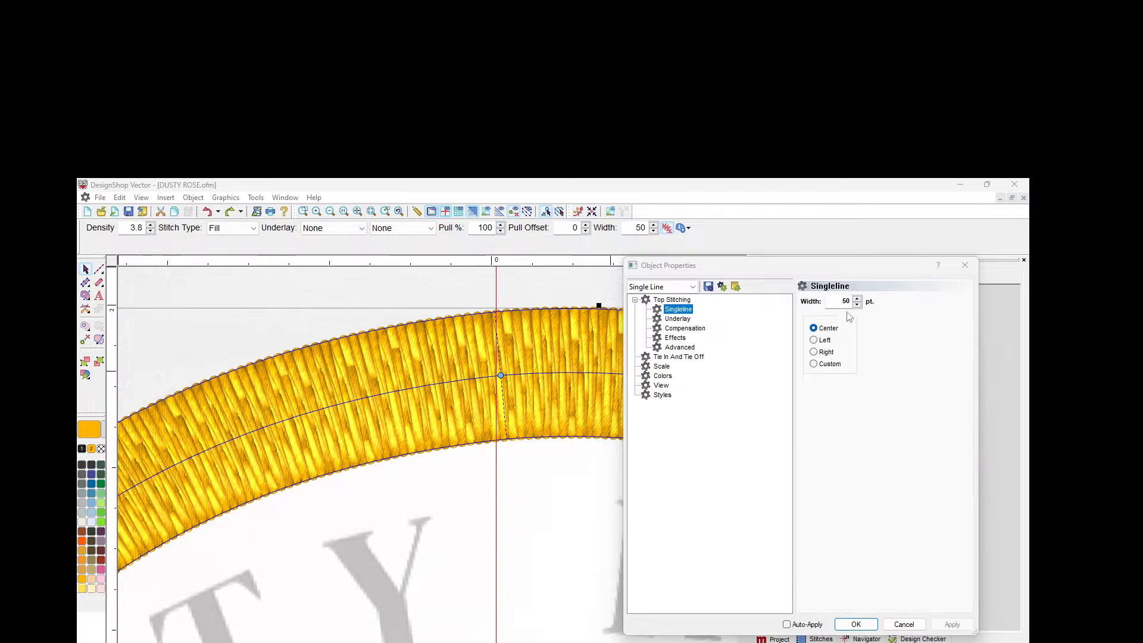
{"action": "double_click", "coordinate": [846, 301]}
{"action": "type", "text": "10"}
{"action": "left_click", "coordinate": [947, 624]}
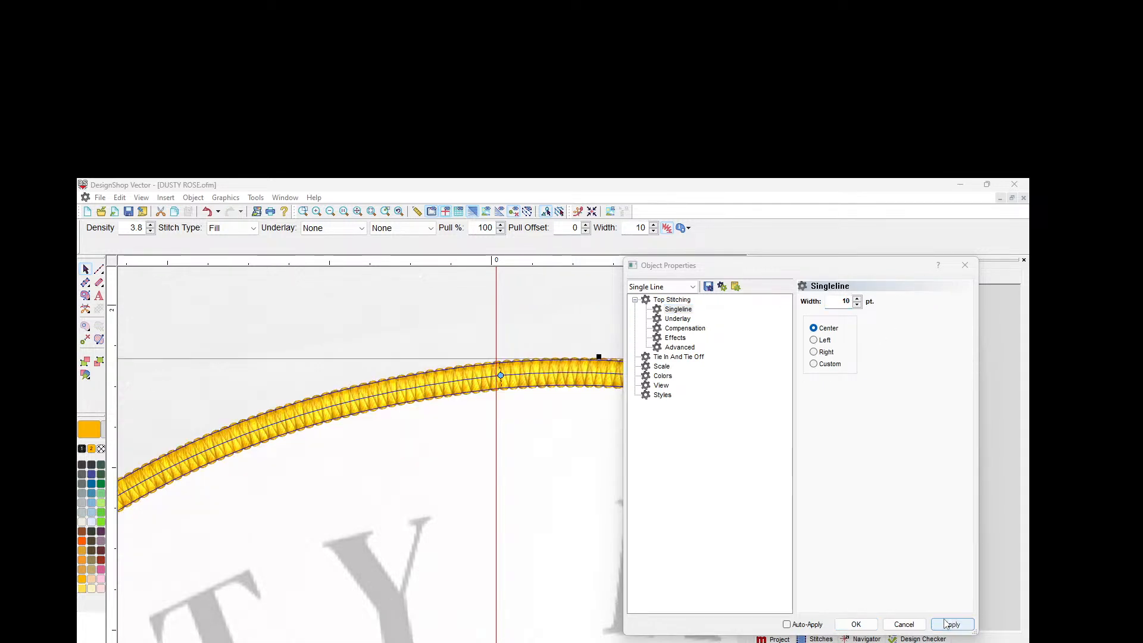
Step: Turn off the 3D stitch preview, then set the outer border's single-line width to 4 pt and apply it
{"action": "left_click", "coordinate": [471, 212]}
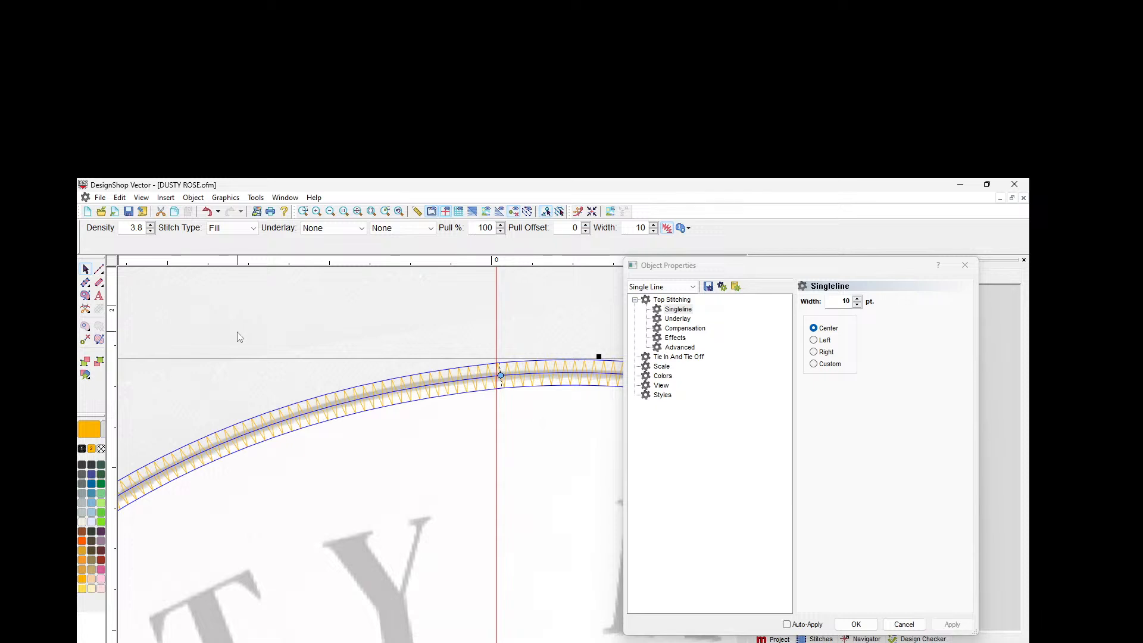
{"action": "left_click", "coordinate": [672, 301]}
{"action": "left_click_drag", "start_coordinate": [850, 303], "coordinate": [817, 302]}
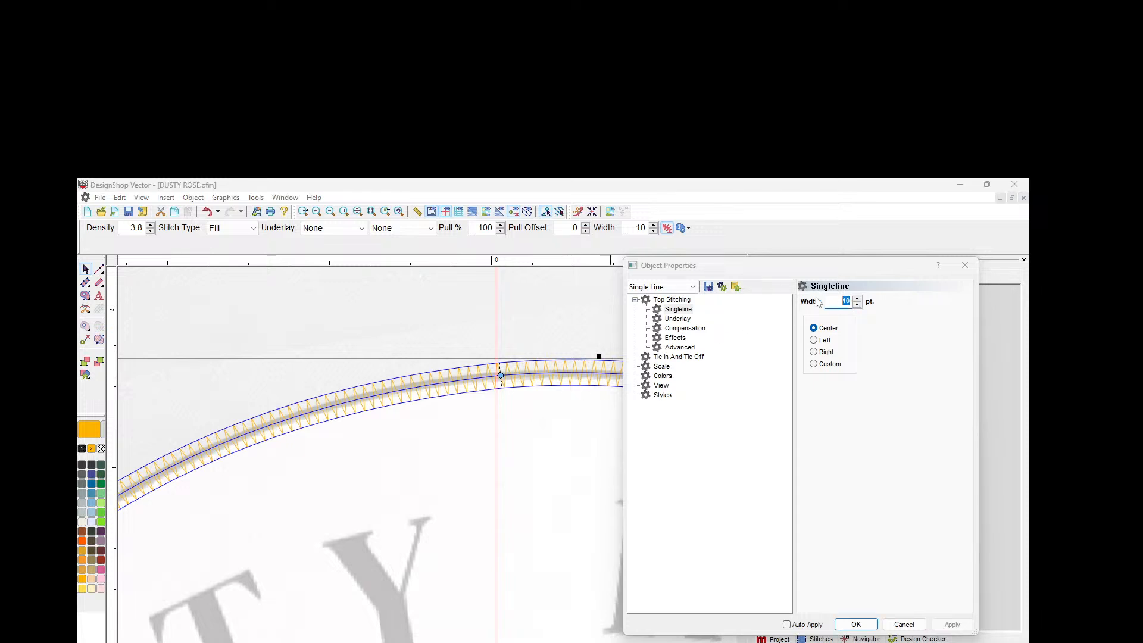
{"action": "type", "text": "4"}
{"action": "left_click", "coordinate": [956, 626]}
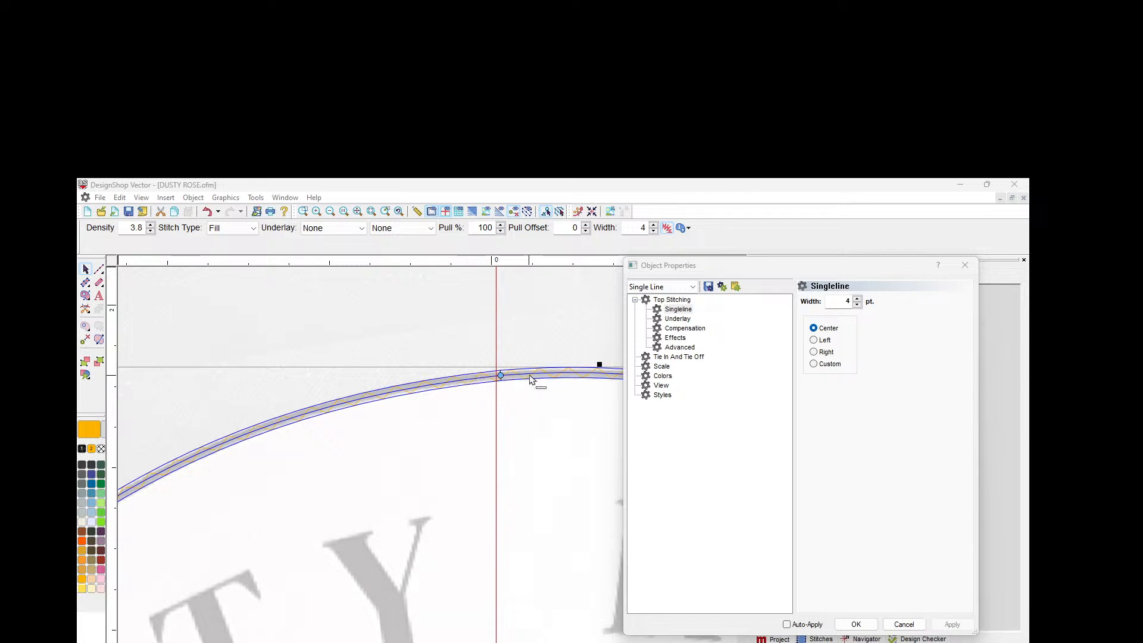
Step: Set the outer border's top-stitching density to 33.8 pt and apply it
{"action": "left_click", "coordinate": [672, 299]}
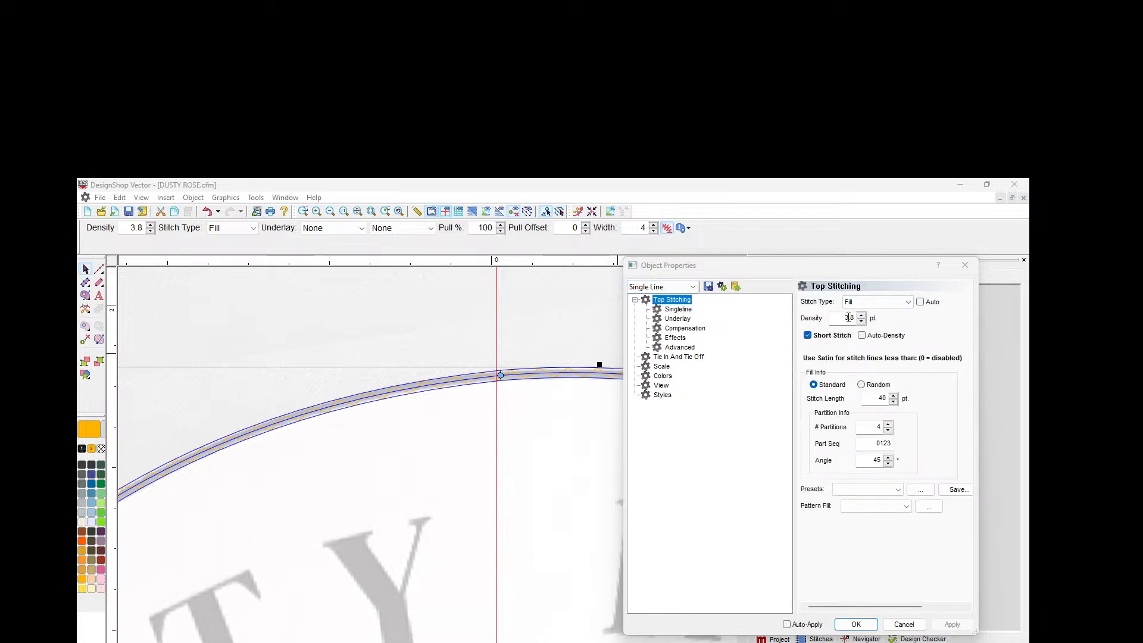
{"action": "left_click", "coordinate": [848, 318]}
{"action": "type", "text": "33"}
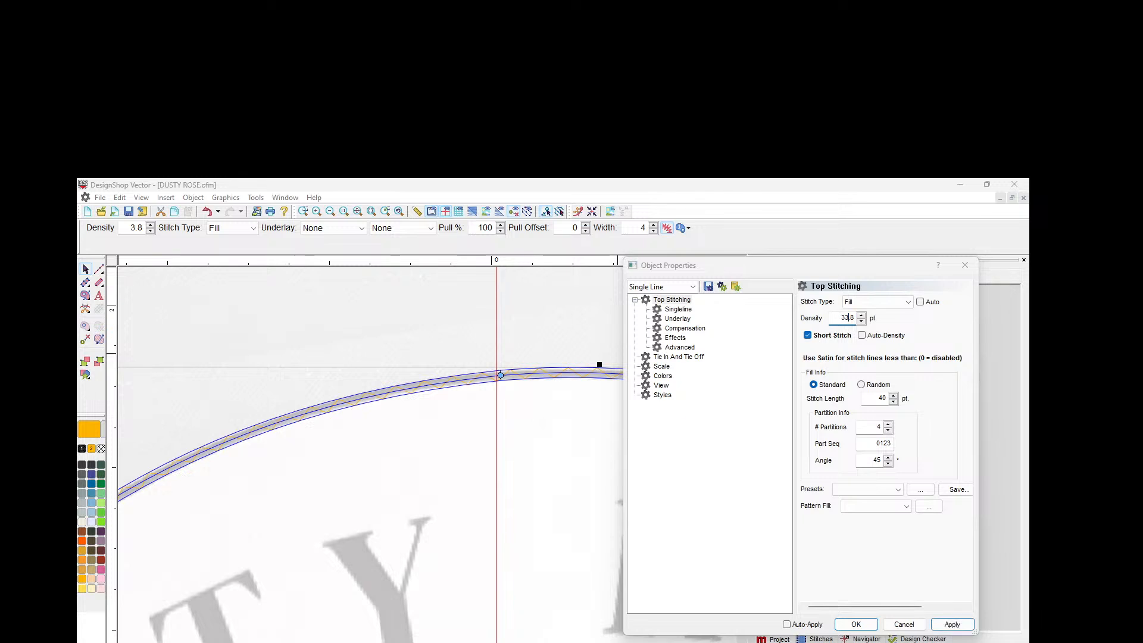
{"action": "left_click", "coordinate": [951, 624]}
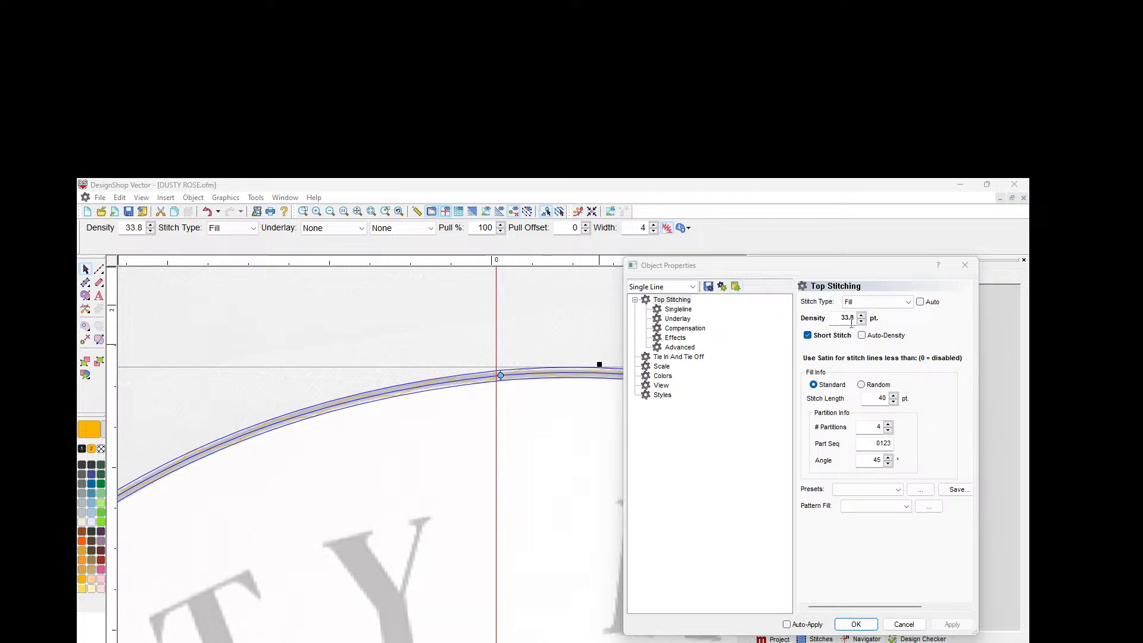
Step: Apply a top-stitching density of 2.8 pt to the outer border, followed by 1.8 pt
{"action": "left_click_drag", "start_coordinate": [849, 318], "coordinate": [832, 318]}
{"action": "left_click", "coordinate": [951, 624]}
{"action": "left_click_drag", "start_coordinate": [848, 319], "coordinate": [838, 322]}
{"action": "type", "text": "1"}
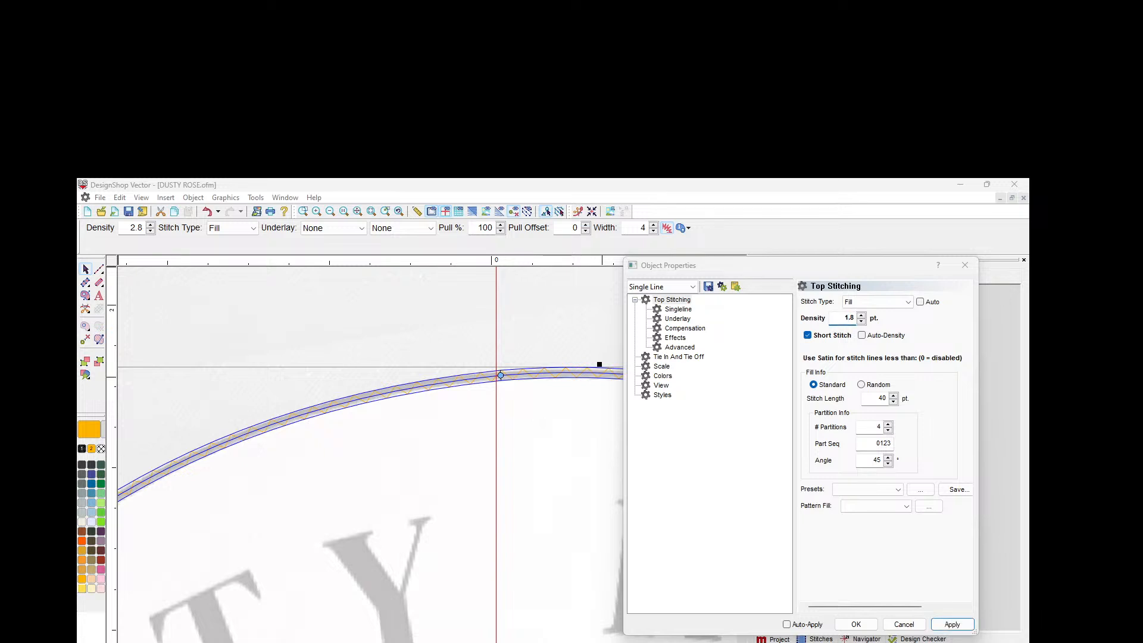
{"action": "left_click", "coordinate": [955, 624]}
Step: Try to apply a density of 0.8 pt to the outer border and dismiss the validation message
{"action": "left_click_drag", "start_coordinate": [849, 319], "coordinate": [840, 319]}
{"action": "type", "text": "0"}
{"action": "left_click", "coordinate": [952, 624]}
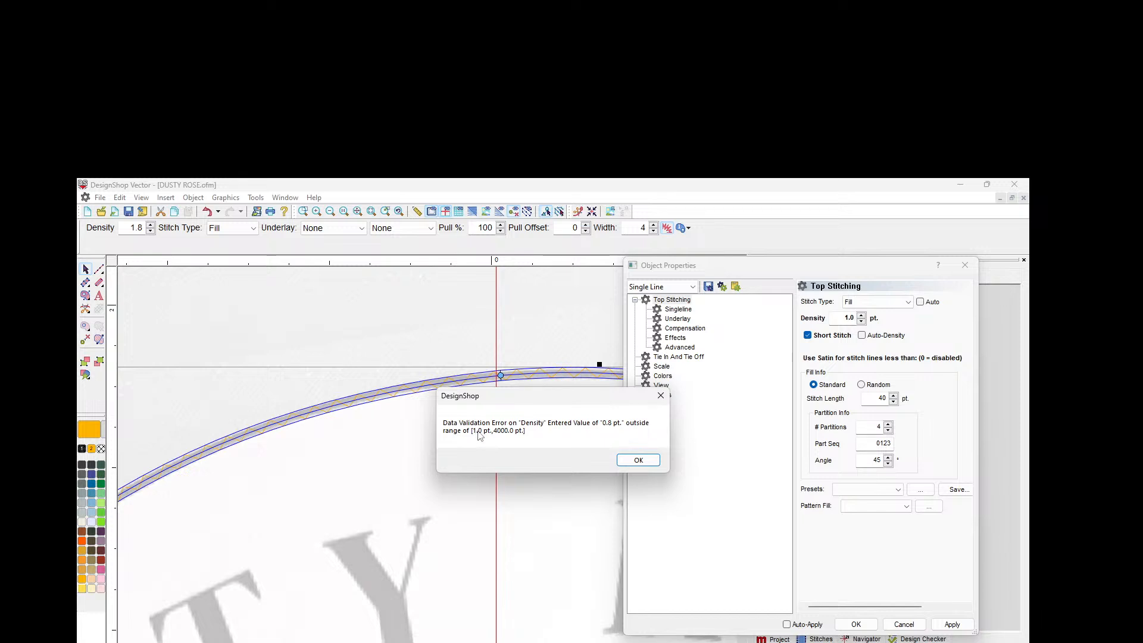
{"action": "left_click", "coordinate": [638, 460]}
Step: Turn the 3D stitch preview back on, then set the outer border's single-line width to 10 pt and apply it
{"action": "left_click", "coordinate": [473, 212]}
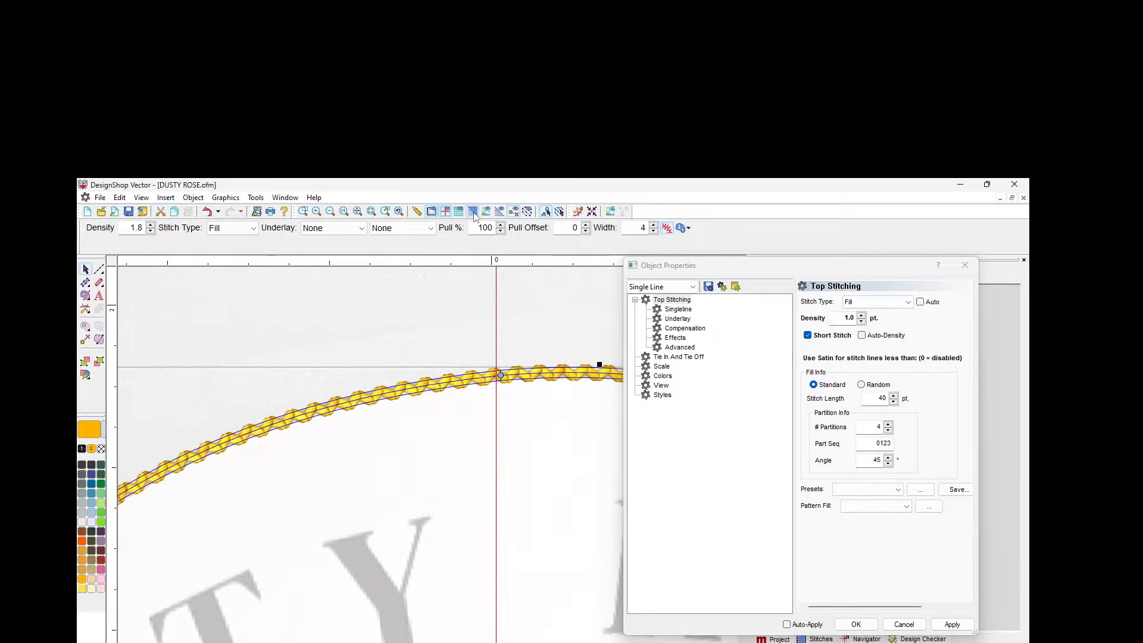
{"action": "left_click", "coordinate": [317, 213]}
{"action": "left_click", "coordinate": [316, 213]}
{"action": "left_click", "coordinate": [330, 212]}
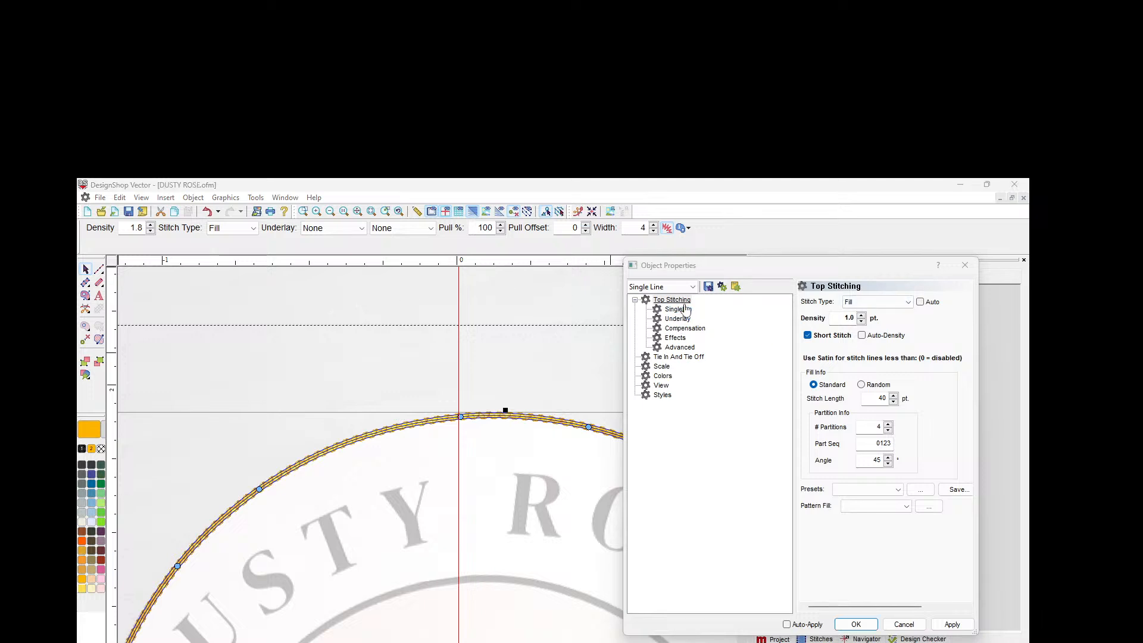
{"action": "left_click", "coordinate": [678, 309]}
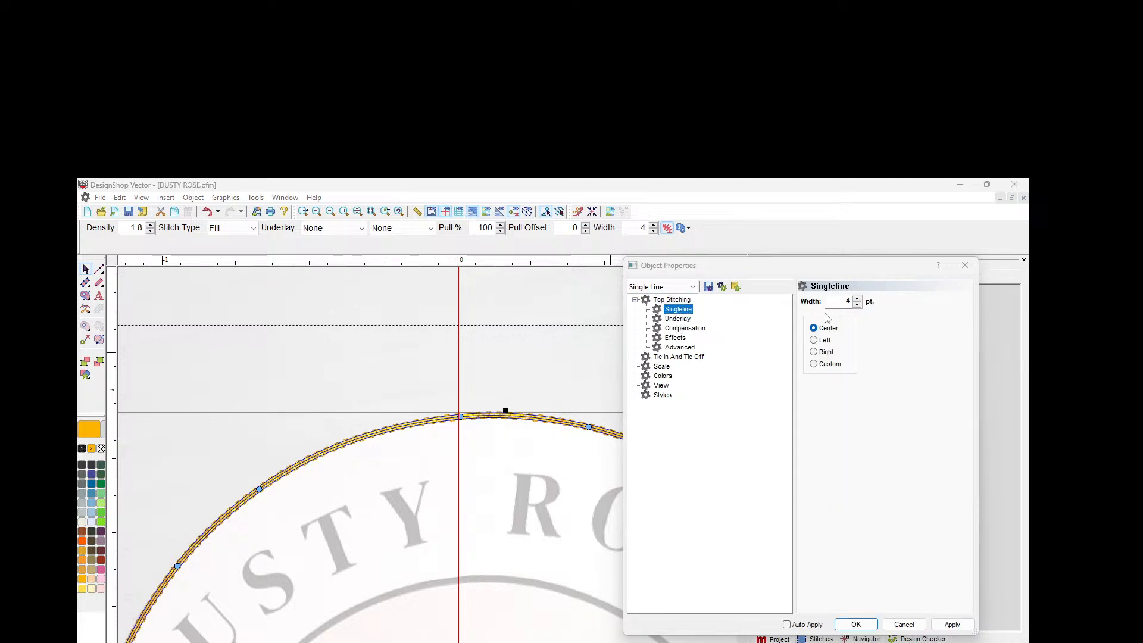
{"action": "left_click", "coordinate": [316, 211]}
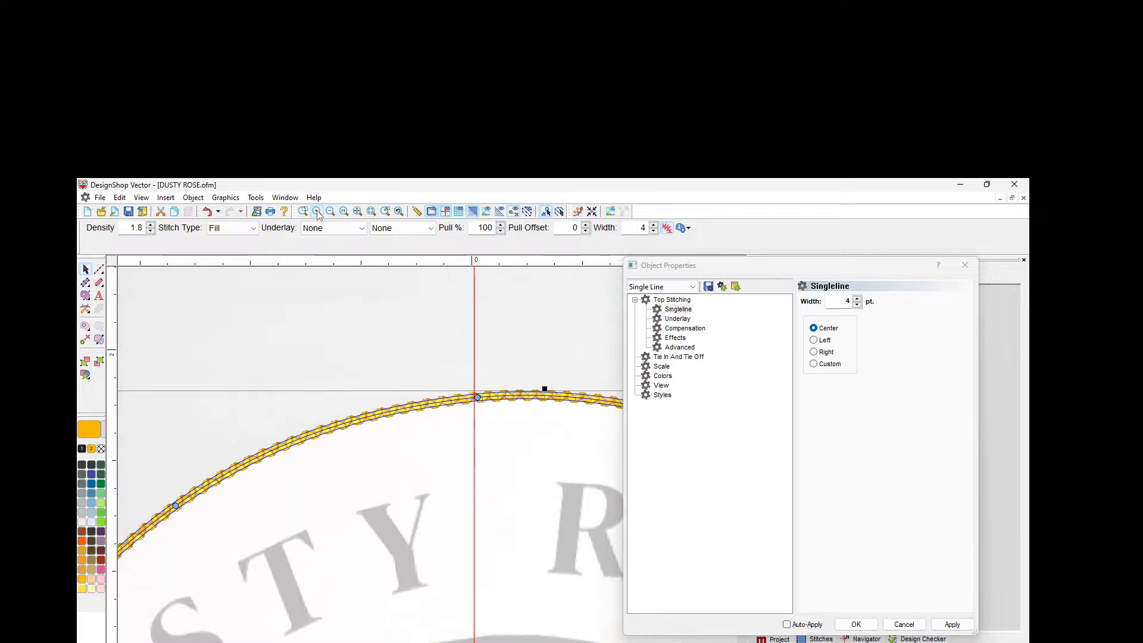
{"action": "double_click", "coordinate": [840, 303]}
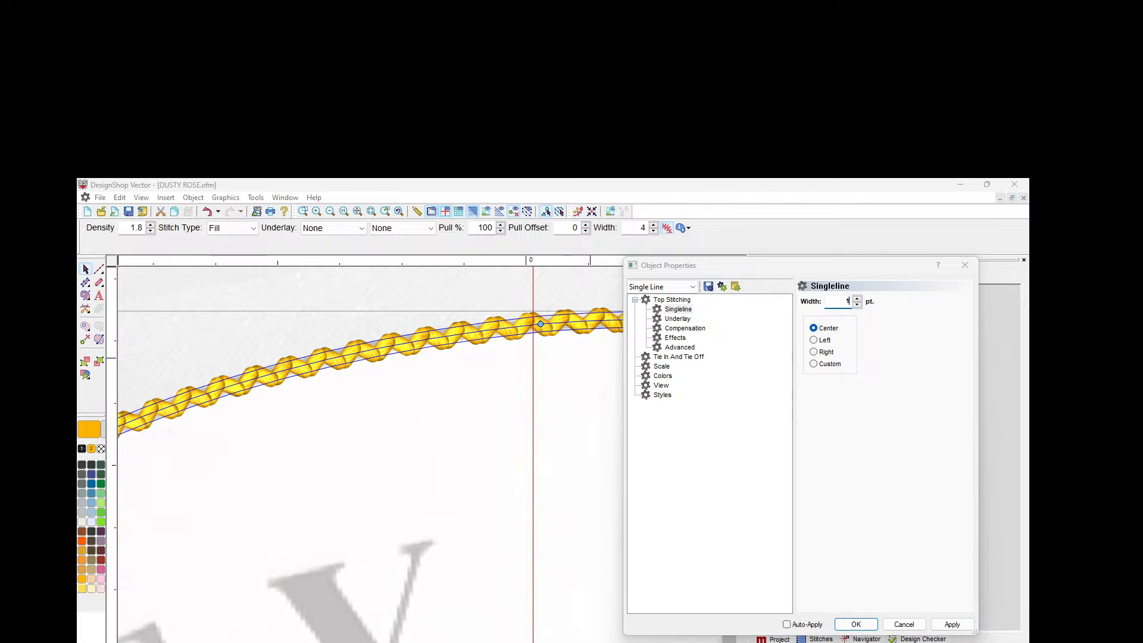
{"action": "left_click", "coordinate": [951, 624]}
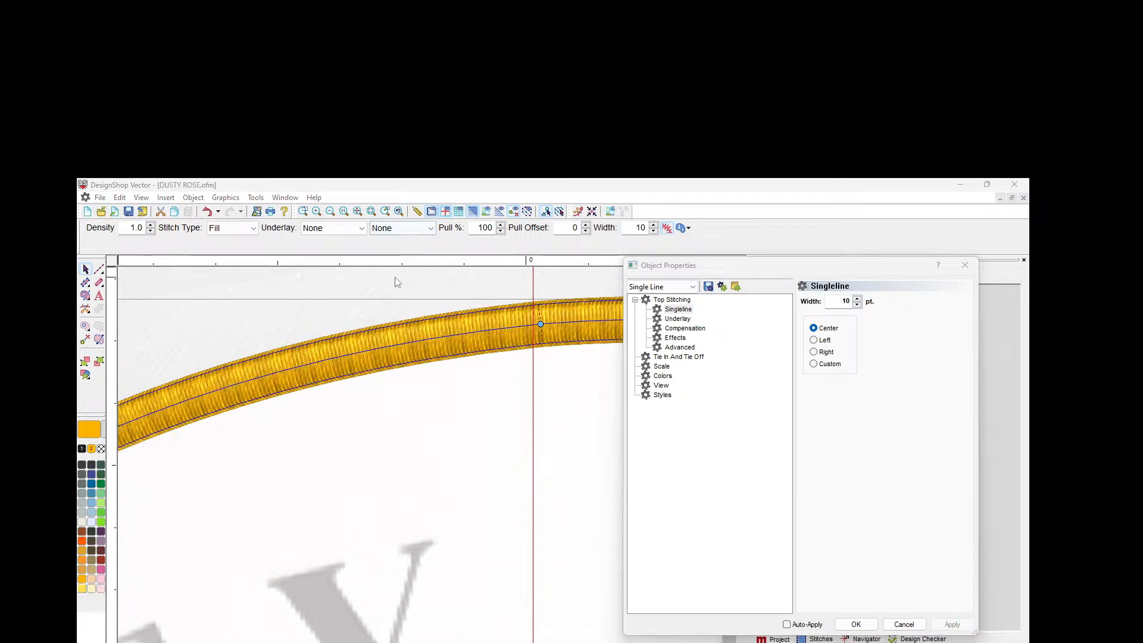
Step: Set the outer border's top-stitching density to 3.0 pt, apply it and close the object properties
{"action": "left_click", "coordinate": [671, 299]}
{"action": "left_click", "coordinate": [844, 318]}
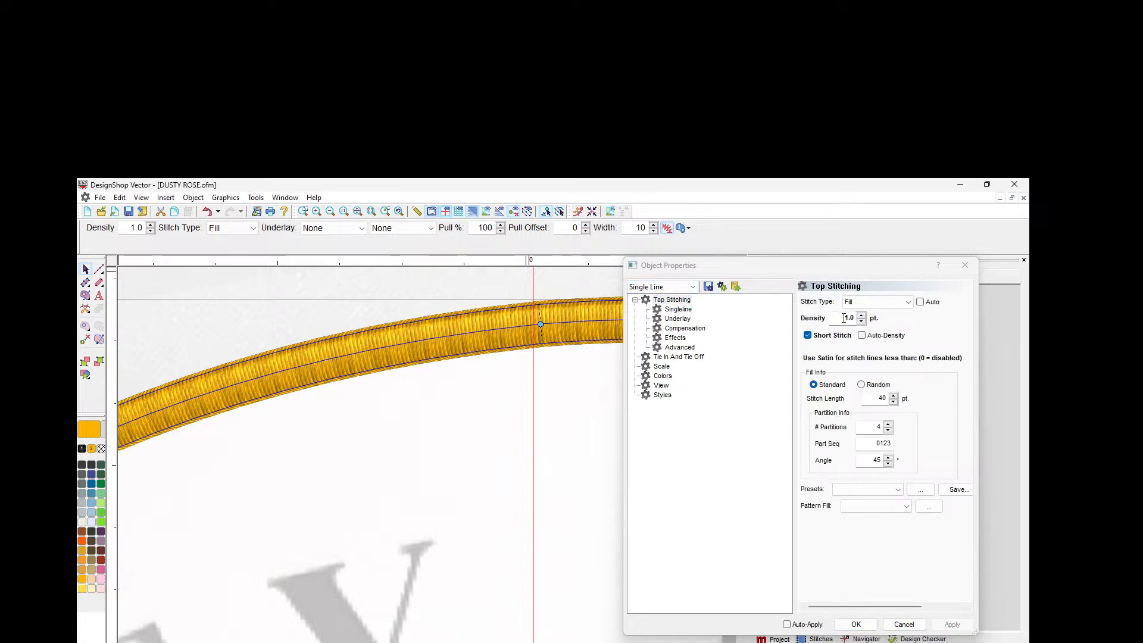
{"action": "left_click_drag", "start_coordinate": [848, 316], "coordinate": [830, 318]}
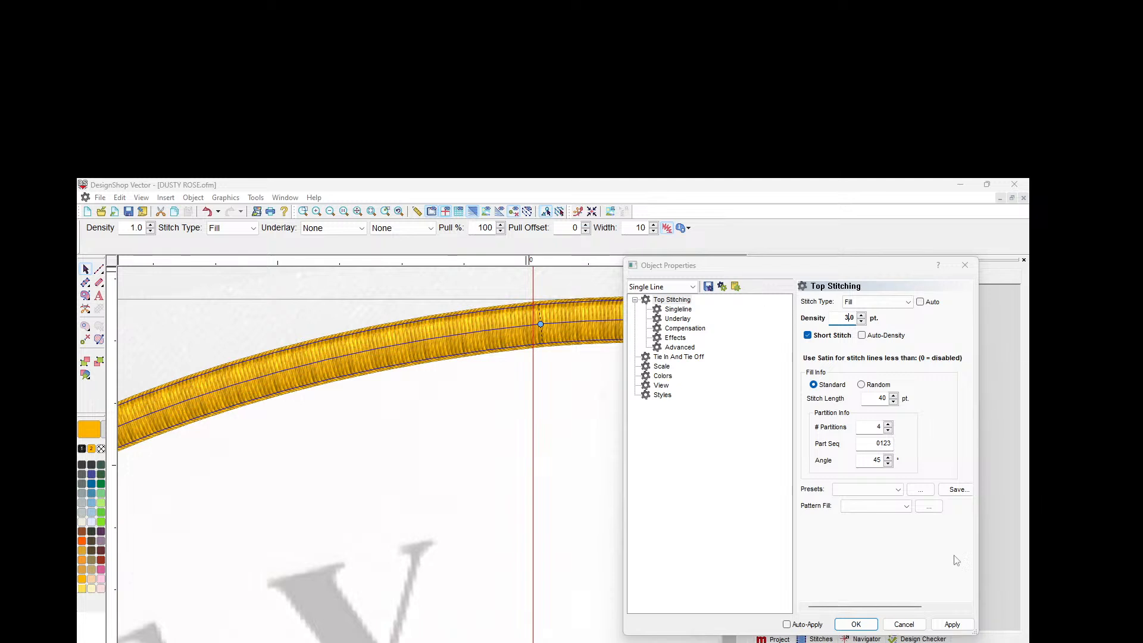
{"action": "left_click", "coordinate": [954, 626]}
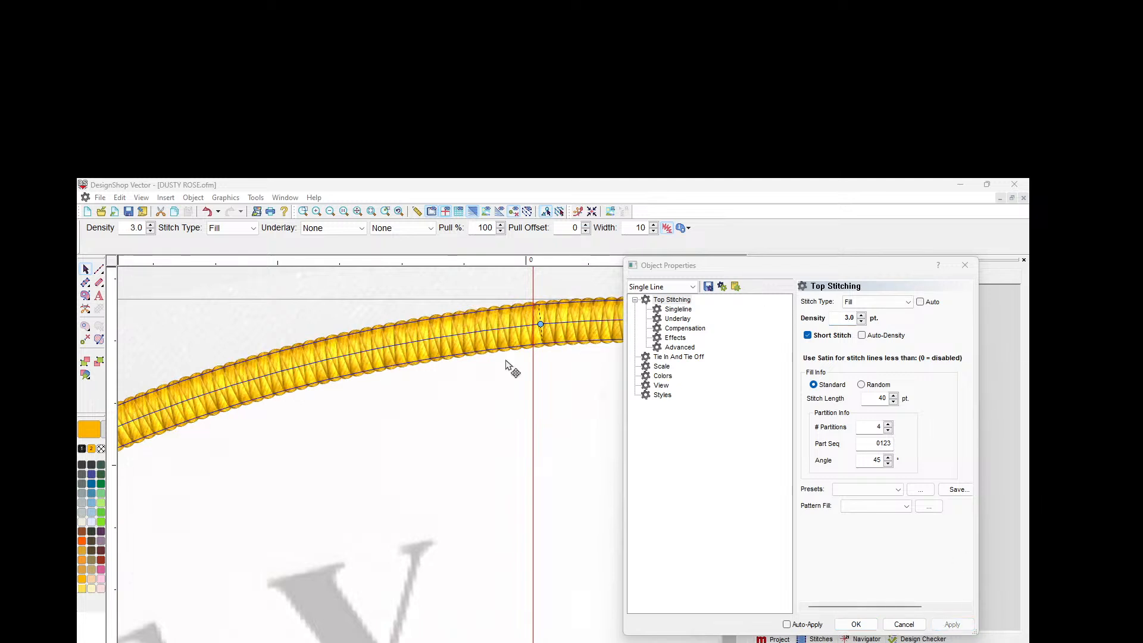
{"action": "left_click", "coordinate": [855, 624]}
Step: Show the second single line, the connecting line on the left side of the logo
{"action": "scroll", "coordinate": [513, 388], "scroll_direction": "down", "scroll_amount": 3}
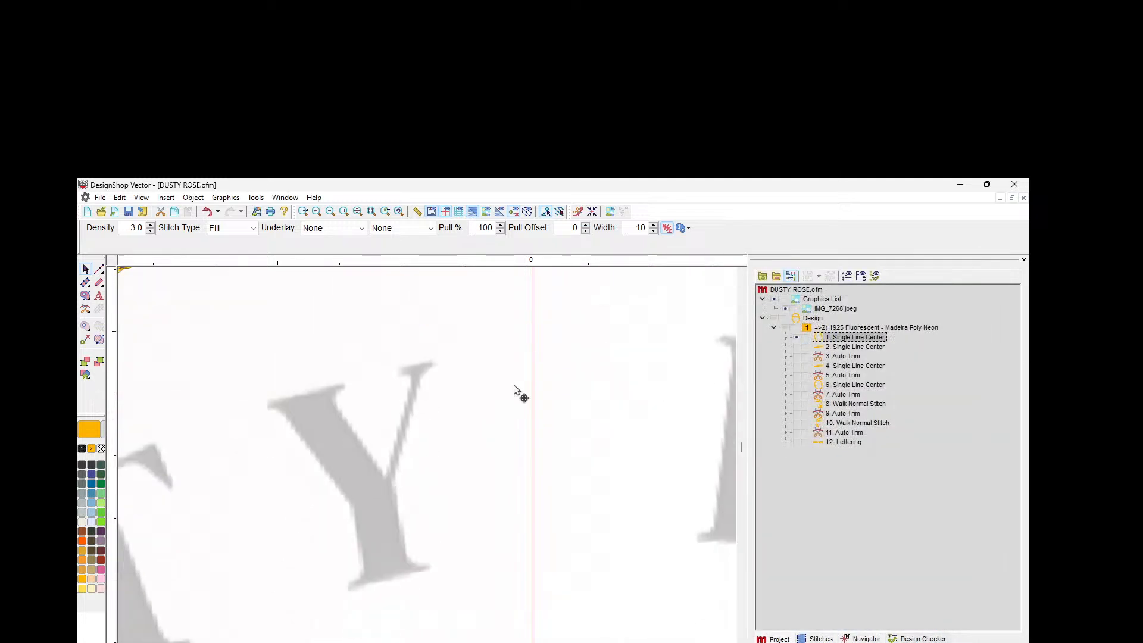
{"action": "left_click", "coordinate": [329, 213]}
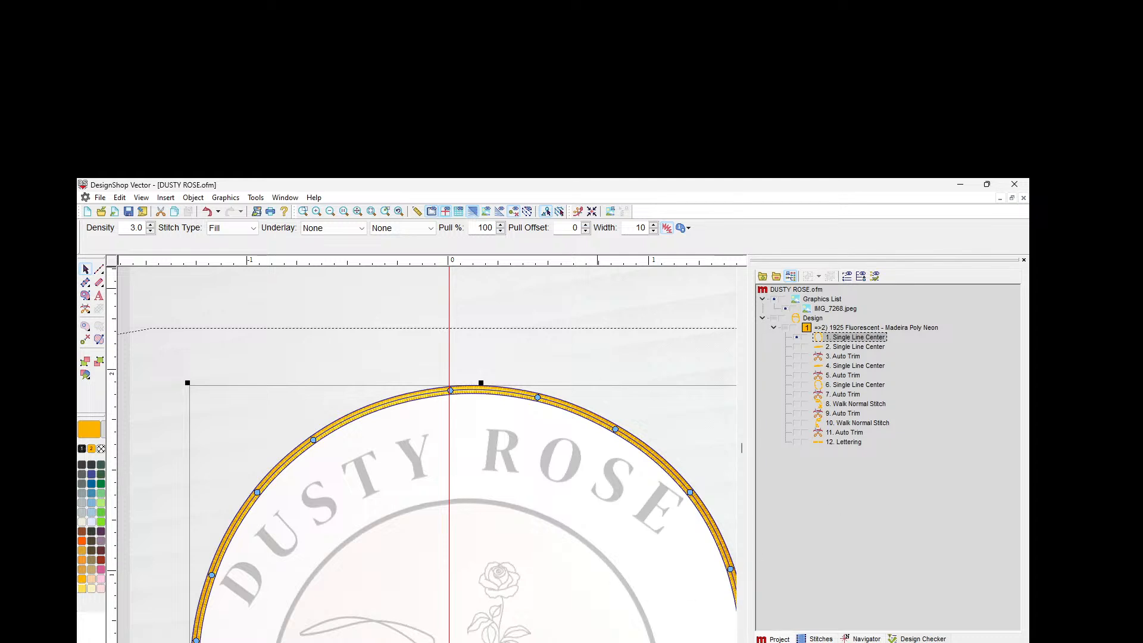
{"action": "left_click", "coordinate": [797, 347]}
Step: Examine the start and end points of the outer border and of the left connecting line
{"action": "scroll", "coordinate": [485, 503], "scroll_direction": "down", "scroll_amount": 3}
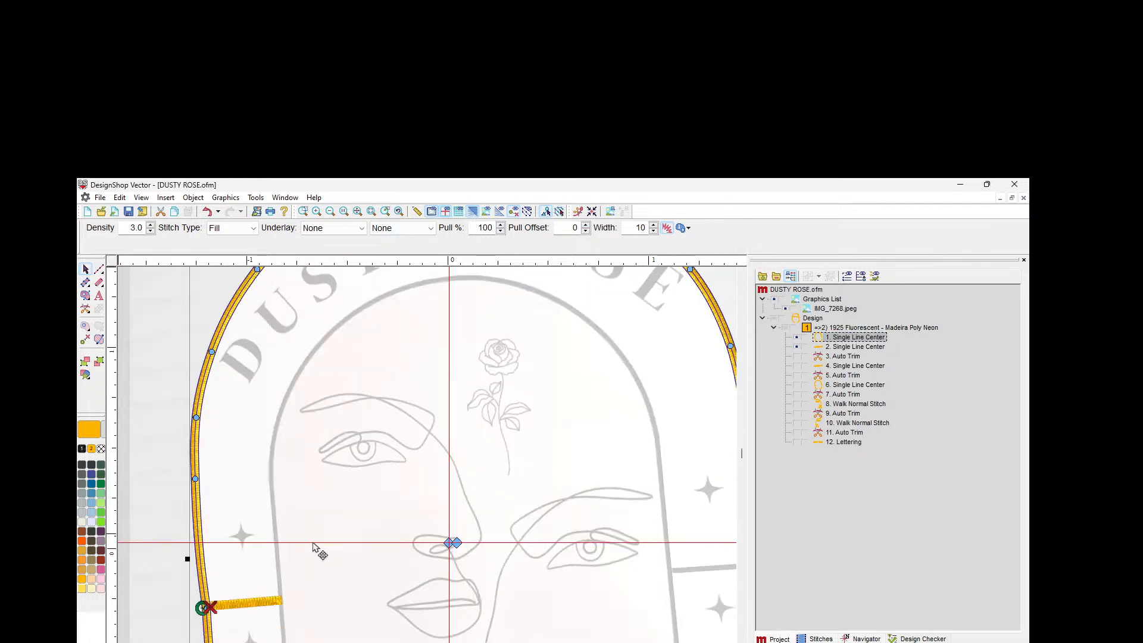
{"action": "scroll", "coordinate": [291, 602], "scroll_direction": "down", "scroll_amount": 1}
{"action": "scroll", "coordinate": [284, 530], "scroll_direction": "up", "scroll_amount": 1}
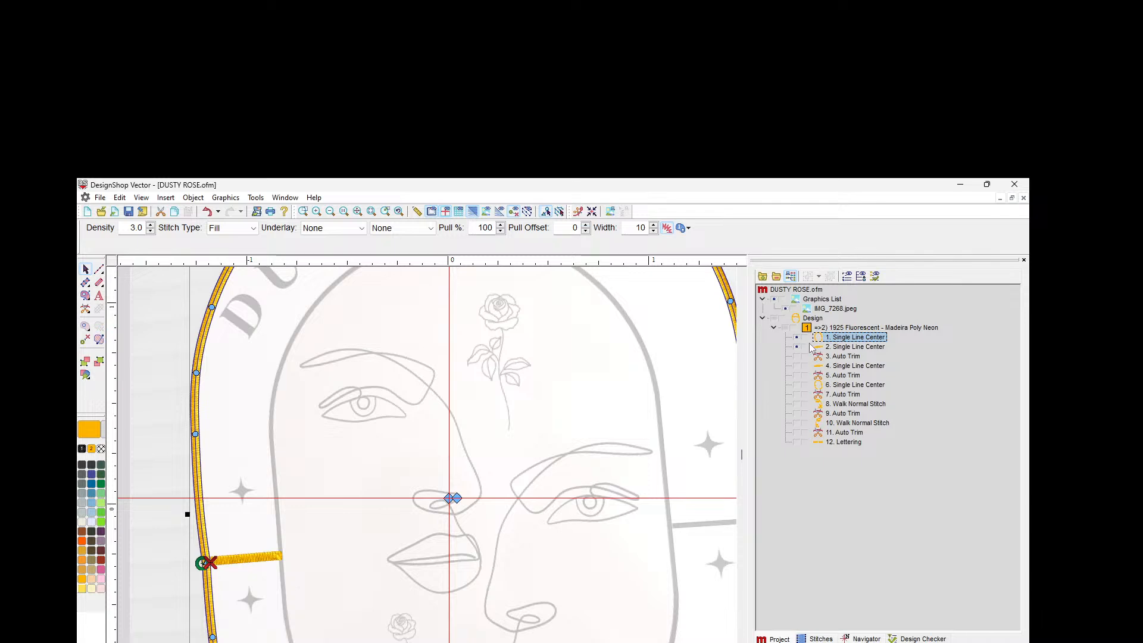
{"action": "scroll", "coordinate": [230, 471], "scroll_direction": "up", "scroll_amount": 6}
{"action": "scroll", "coordinate": [231, 452], "scroll_direction": "down", "scroll_amount": 7}
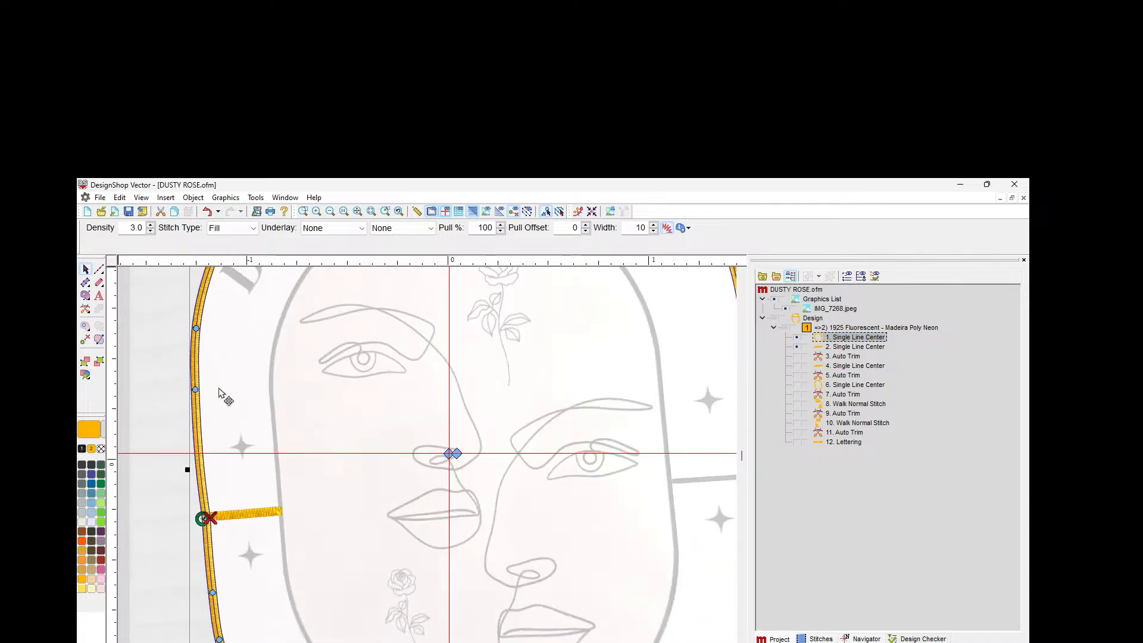
{"action": "left_click", "coordinate": [316, 212]}
{"action": "left_click", "coordinate": [316, 212]}
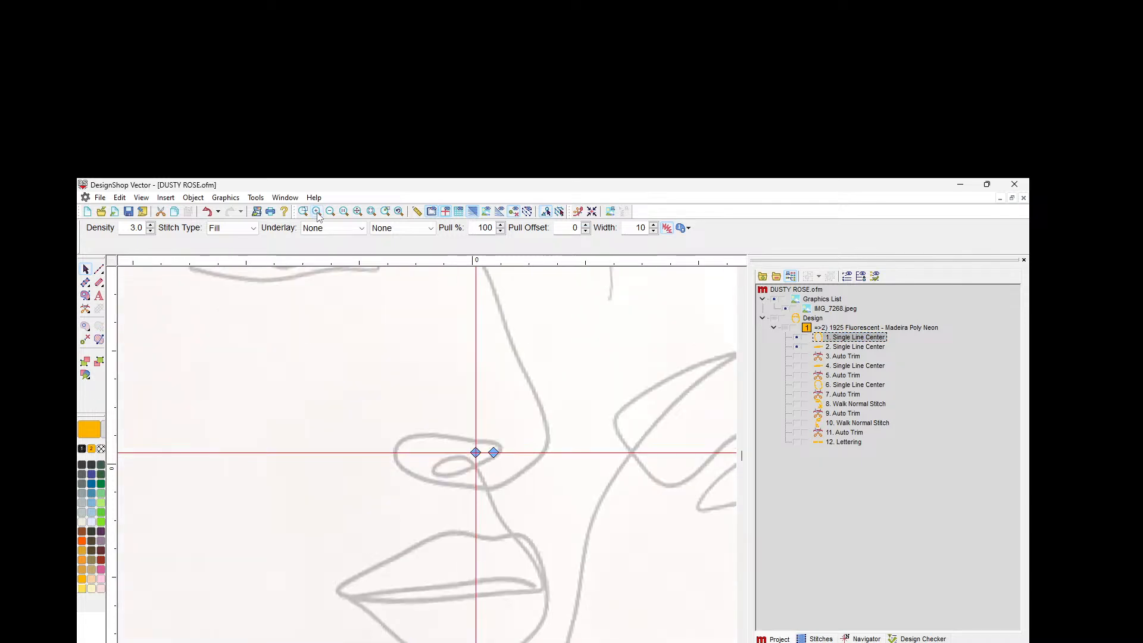
{"action": "left_click", "coordinate": [329, 211]}
{"action": "left_click", "coordinate": [330, 211]}
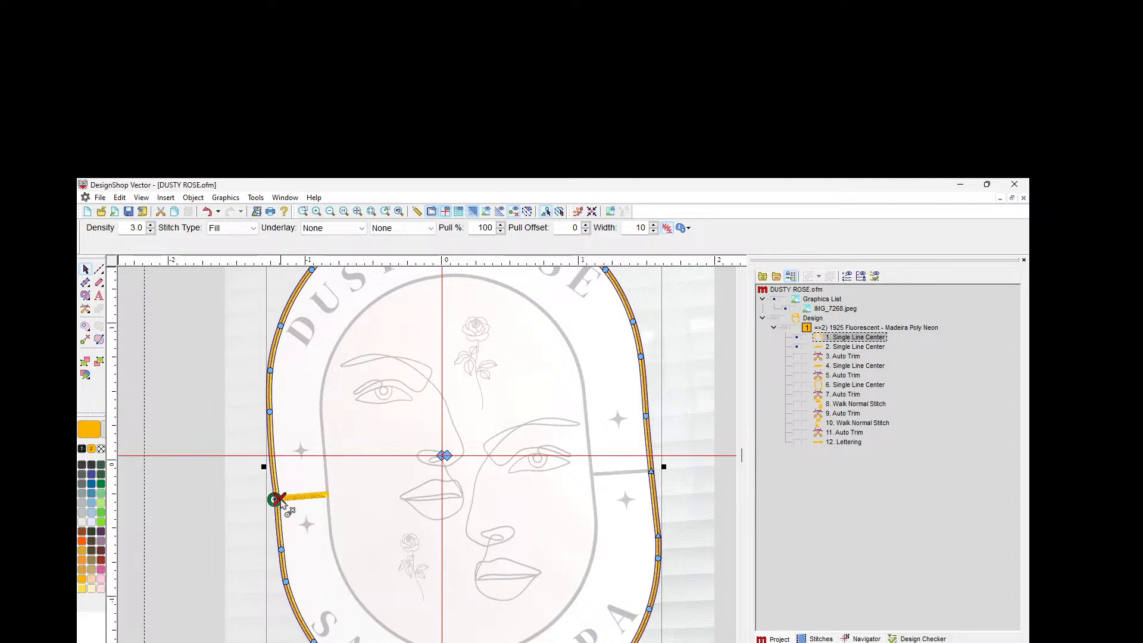
{"action": "left_click", "coordinate": [844, 347]}
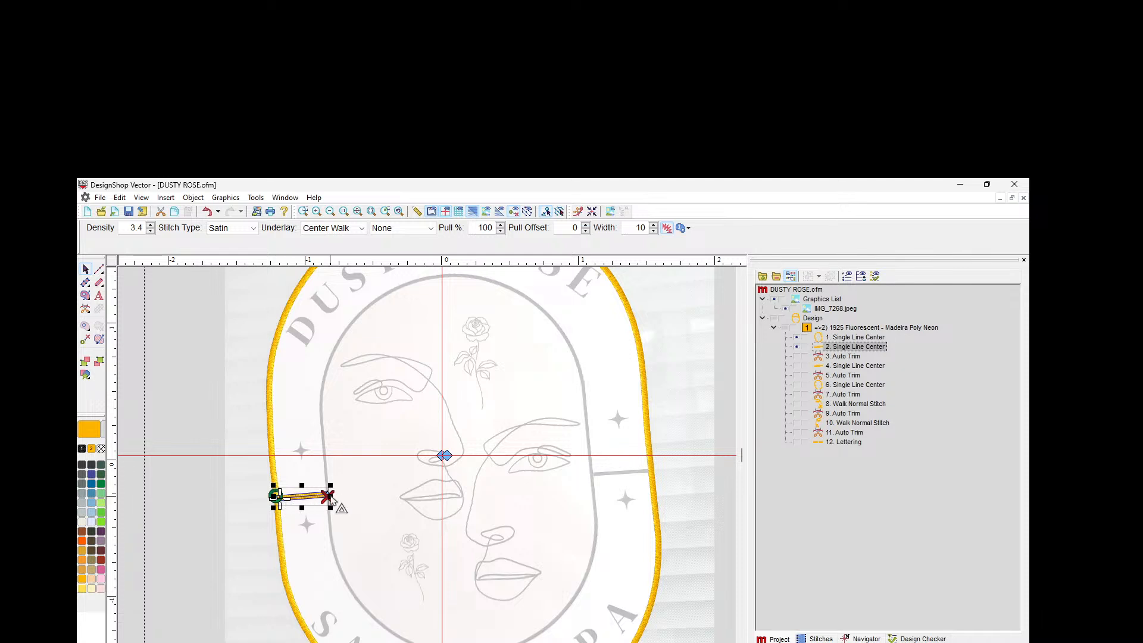
Step: Show the inner border and move its end point to where the right connecting line meets it
{"action": "left_click", "coordinate": [842, 387]}
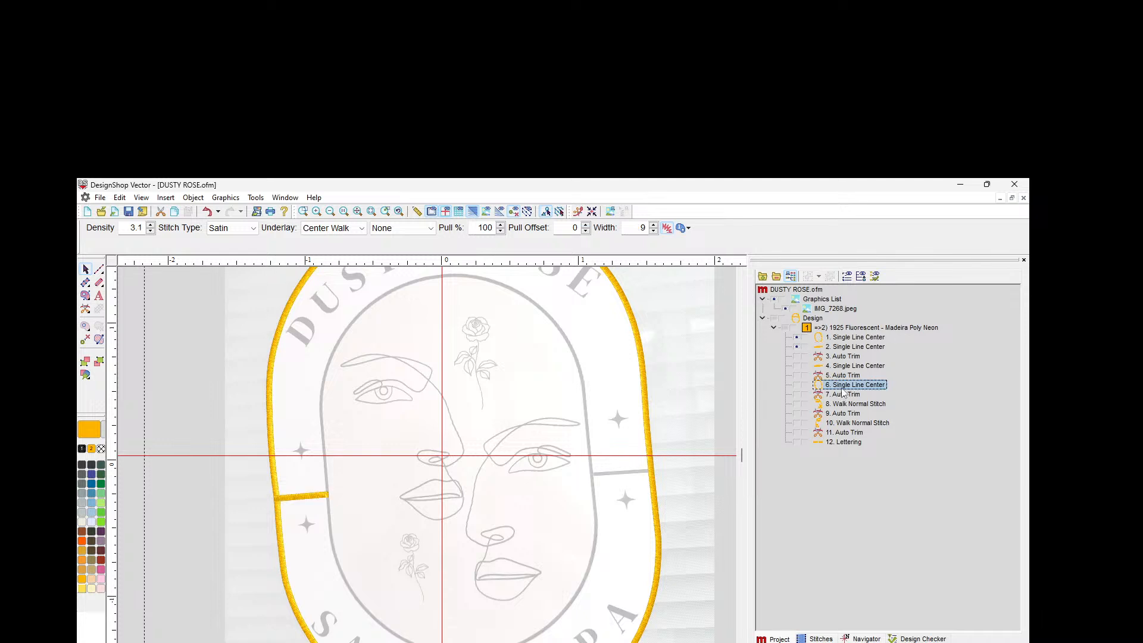
{"action": "left_click", "coordinate": [796, 385]}
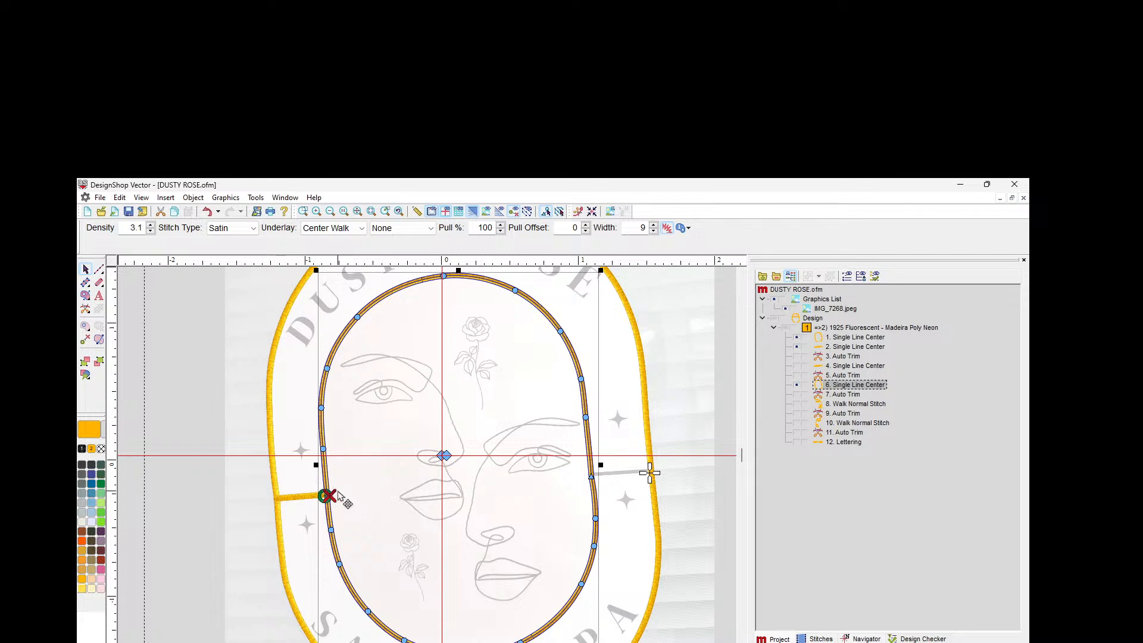
{"action": "mouse_move", "coordinate": [328, 499]}
{"action": "left_mouse_down"}
{"action": "mouse_move", "coordinate": [545, 469]}
{"action": "mouse_move", "coordinate": [590, 486]}
{"action": "left_mouse_up"}
{"action": "left_click_drag", "start_coordinate": [592, 475], "coordinate": [592, 475]}
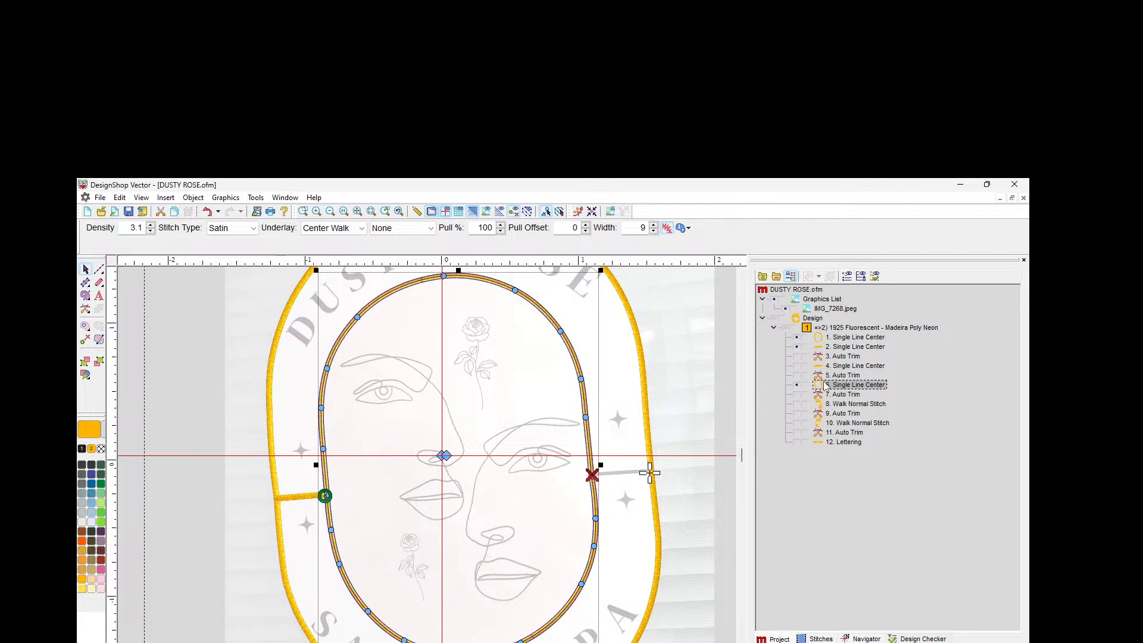
Step: Show the right connecting line and move the inner border ahead of it in the stitch order, directly after the first auto trim
{"action": "left_click", "coordinate": [834, 366]}
{"action": "left_click", "coordinate": [797, 366]}
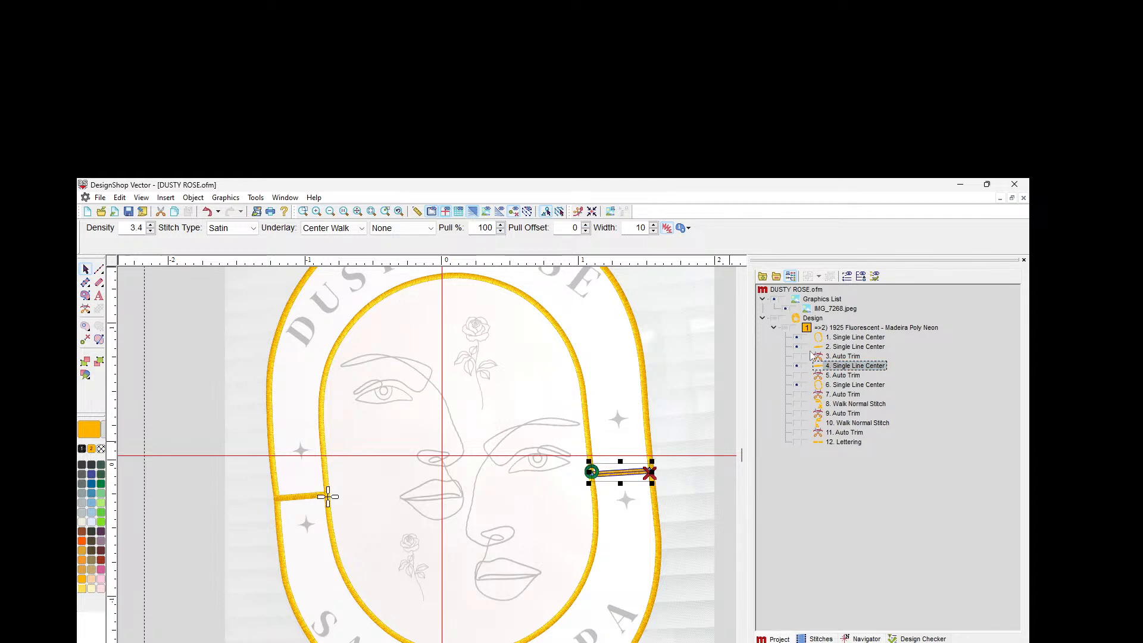
{"action": "left_click", "coordinate": [830, 347]}
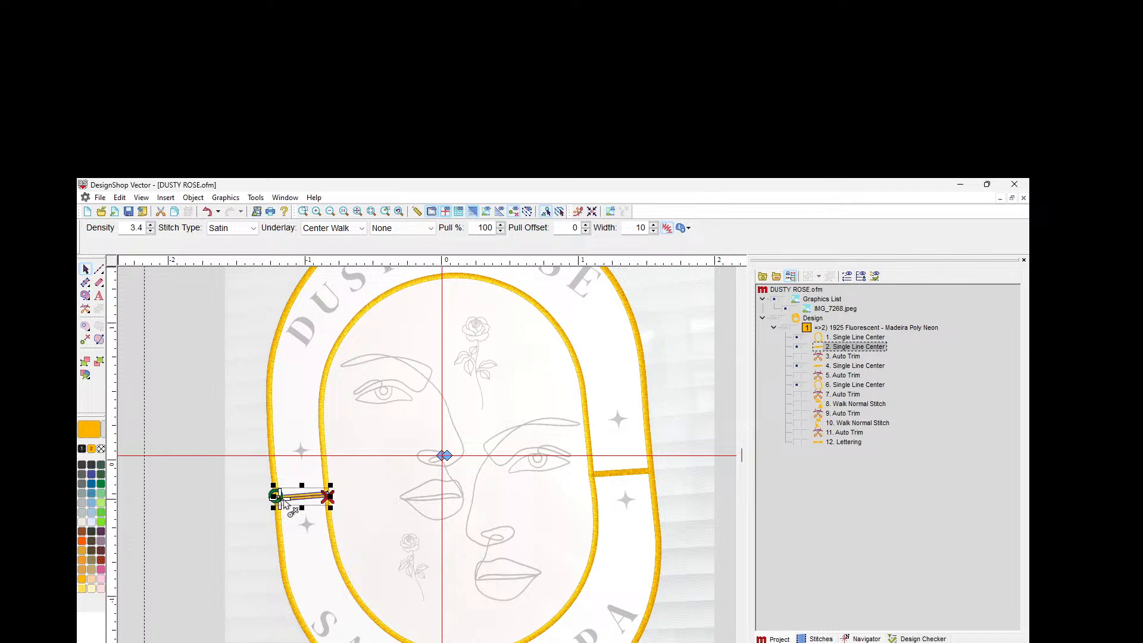
{"action": "left_click", "coordinate": [841, 385]}
{"action": "left_click_drag", "start_coordinate": [841, 390], "coordinate": [844, 367]}
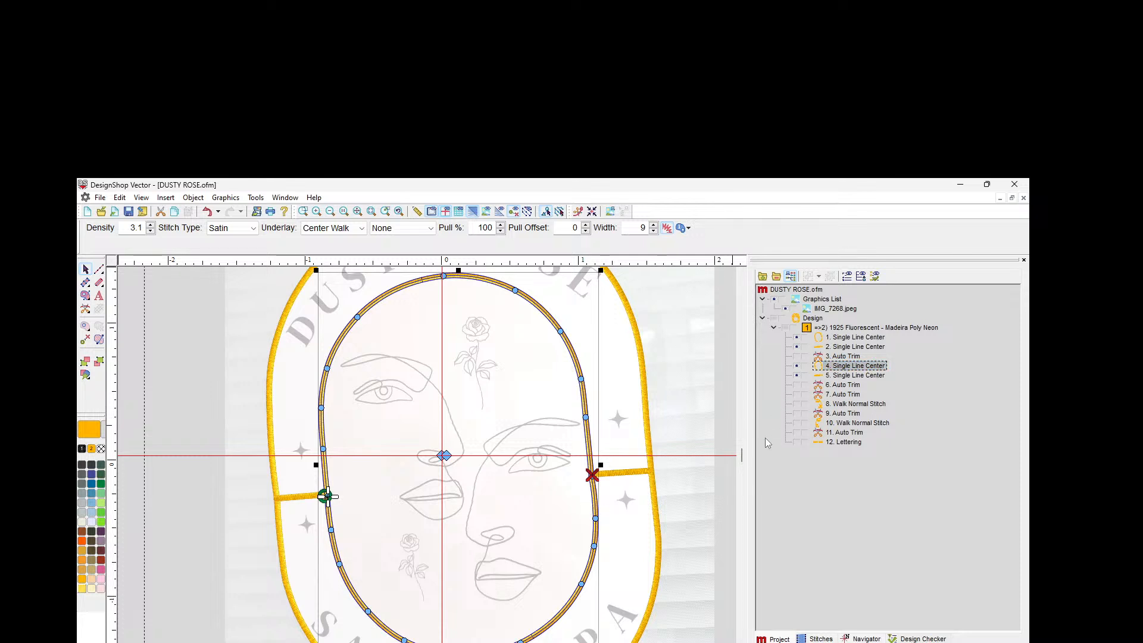
Step: Move the left connecting line ahead of the outer border so it is first in the stitch order
{"action": "left_click", "coordinate": [318, 208]}
{"action": "left_click", "coordinate": [318, 208]}
{"action": "scroll", "coordinate": [310, 588], "scroll_direction": "down", "scroll_amount": 3}
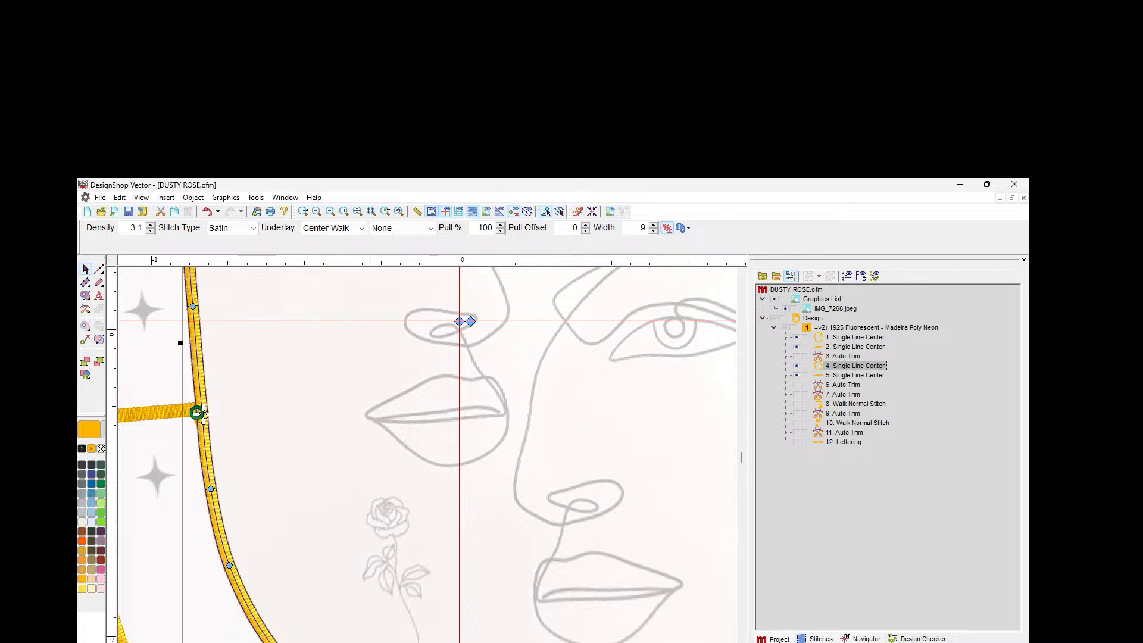
{"action": "scroll", "coordinate": [428, 429], "scroll_direction": "left", "scroll_amount": 6}
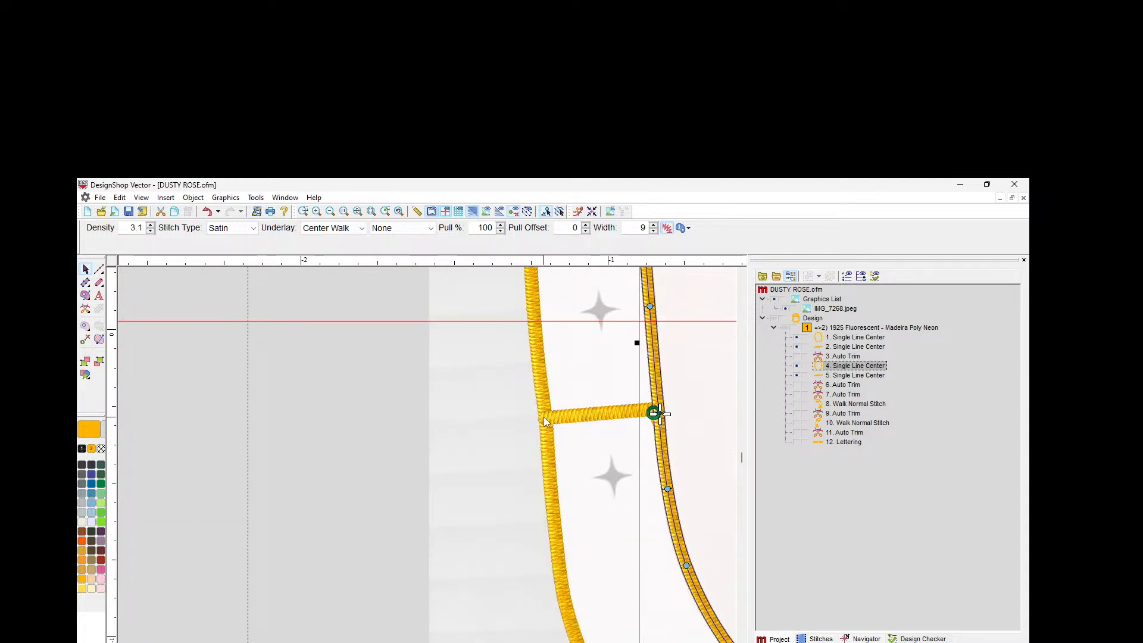
{"action": "left_click", "coordinate": [846, 355]}
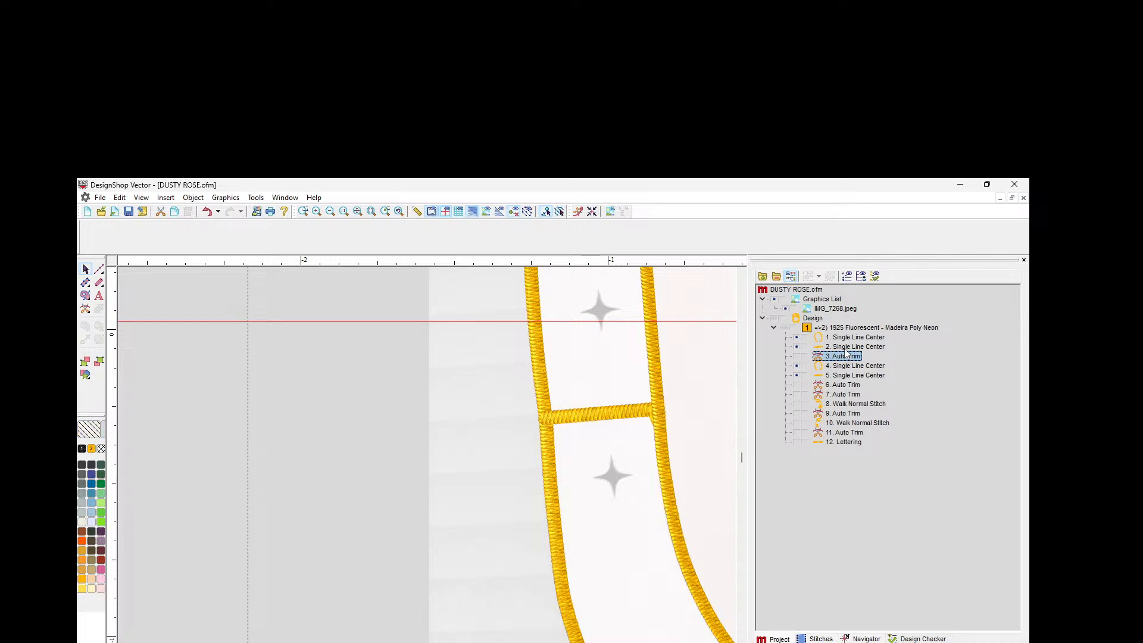
{"action": "left_click", "coordinate": [845, 349]}
{"action": "left_click_drag", "start_coordinate": [845, 347], "coordinate": [842, 331]}
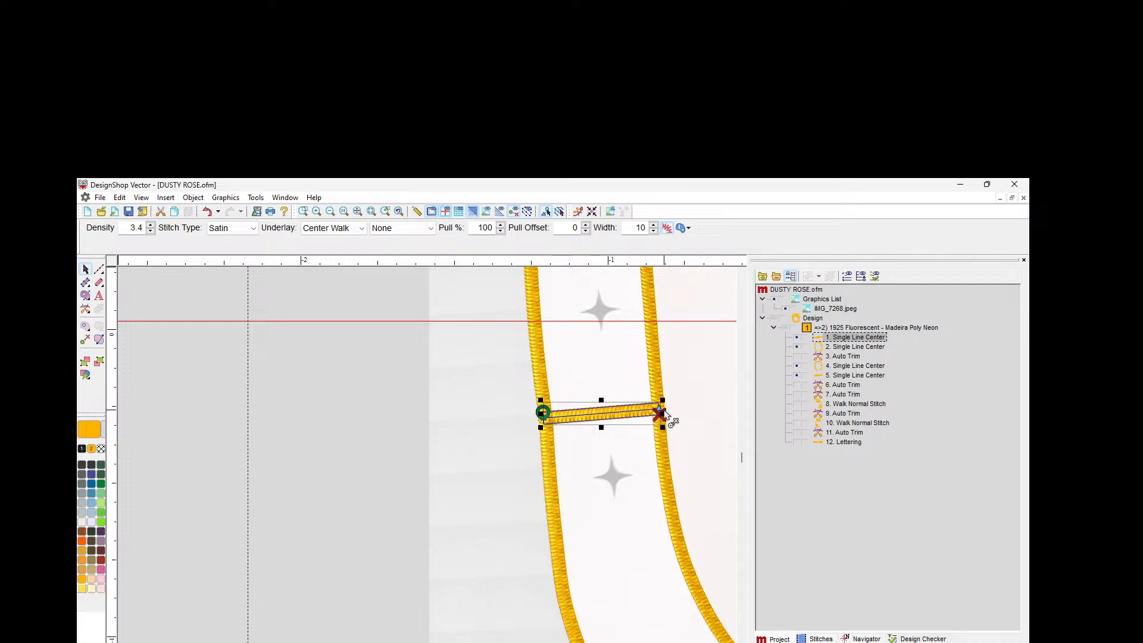
Step: Swap the left connecting line's start and end points so it runs from the inner to the outer border, then select the outer border
{"action": "mouse_move", "coordinate": [659, 413]}
{"action": "left_mouse_down"}
{"action": "mouse_move", "coordinate": [601, 431]}
{"action": "mouse_move", "coordinate": [542, 427]}
{"action": "left_mouse_up"}
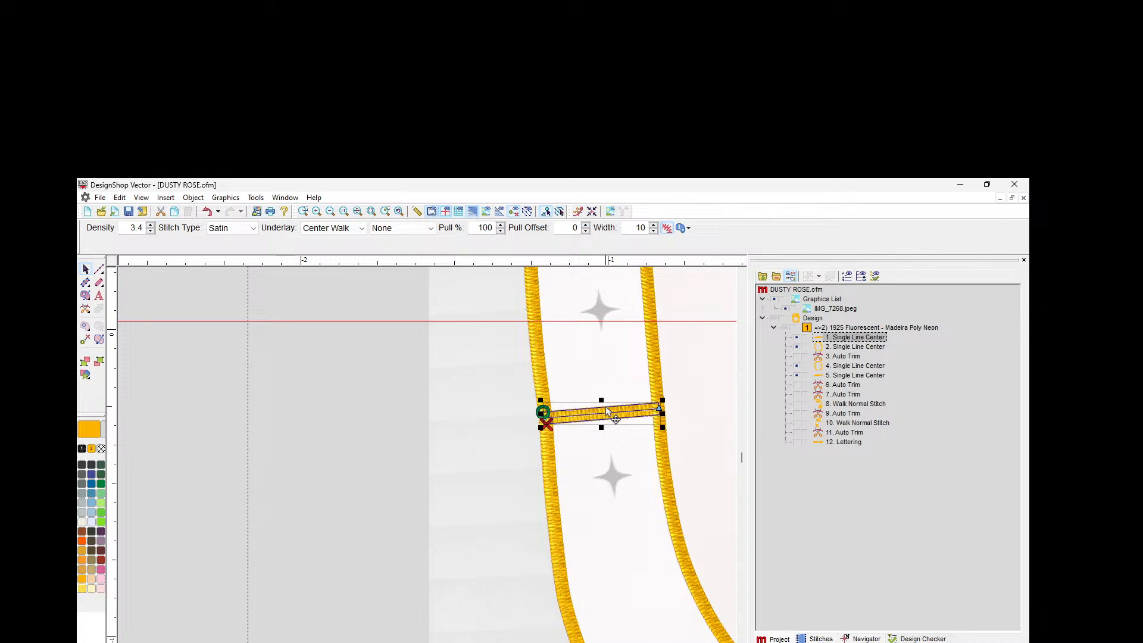
{"action": "left_click_drag", "start_coordinate": [549, 414], "coordinate": [658, 409]}
{"action": "left_click_drag", "start_coordinate": [547, 424], "coordinate": [547, 419]}
{"action": "left_click", "coordinate": [849, 378]}
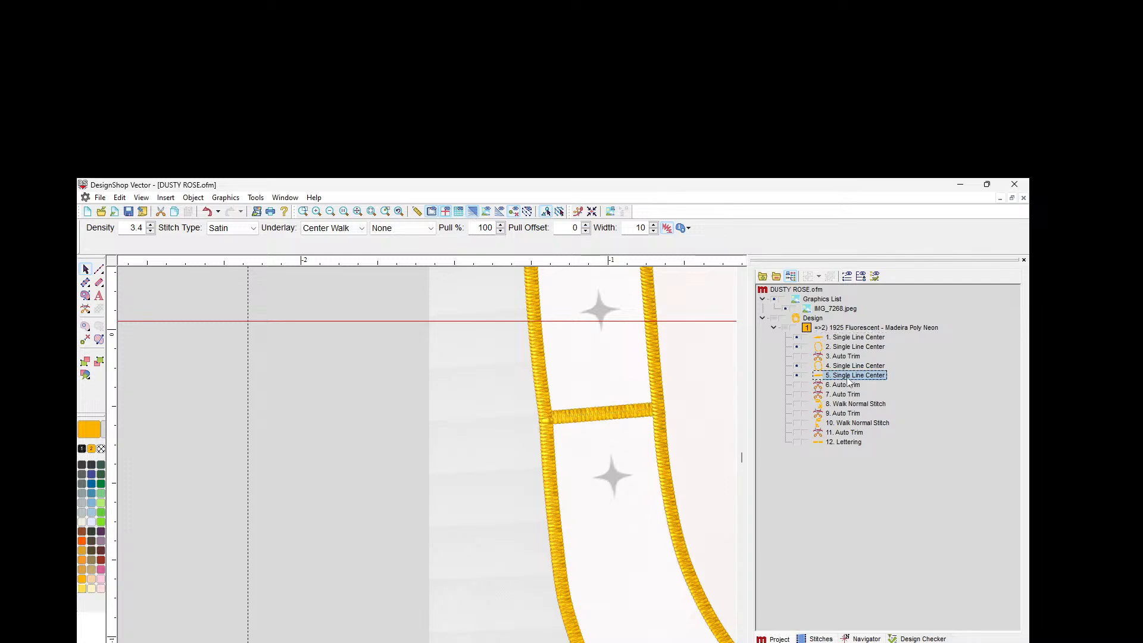
{"action": "left_click", "coordinate": [841, 349]}
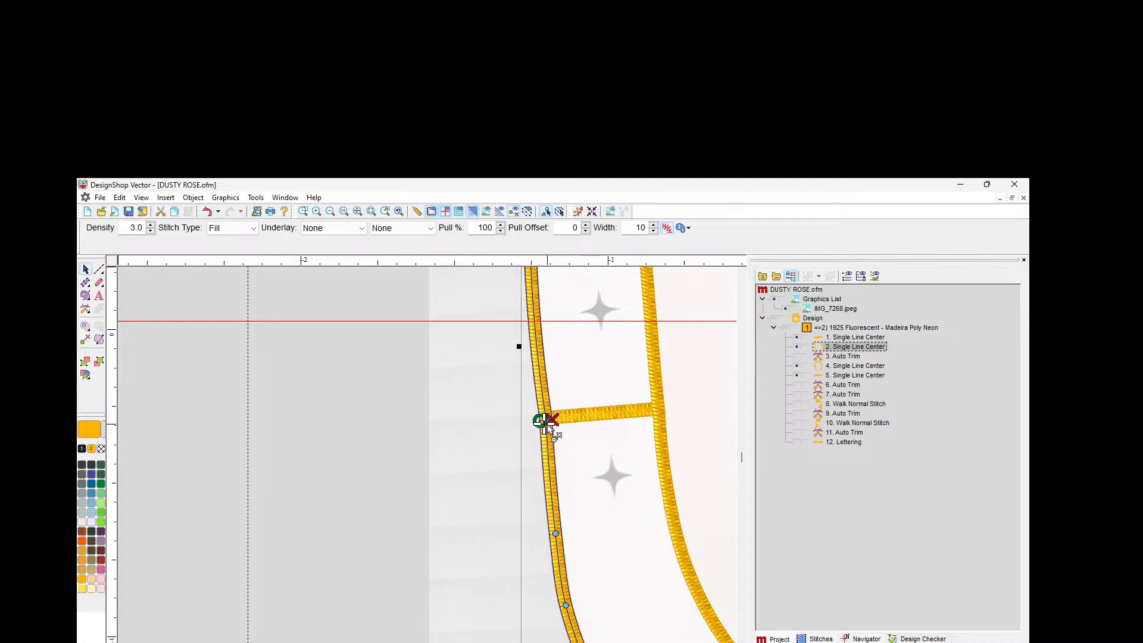
Step: Try to move the outer border's end point away from the left connecting line toward the right connecting line
{"action": "left_click_drag", "start_coordinate": [560, 422], "coordinate": [722, 391]}
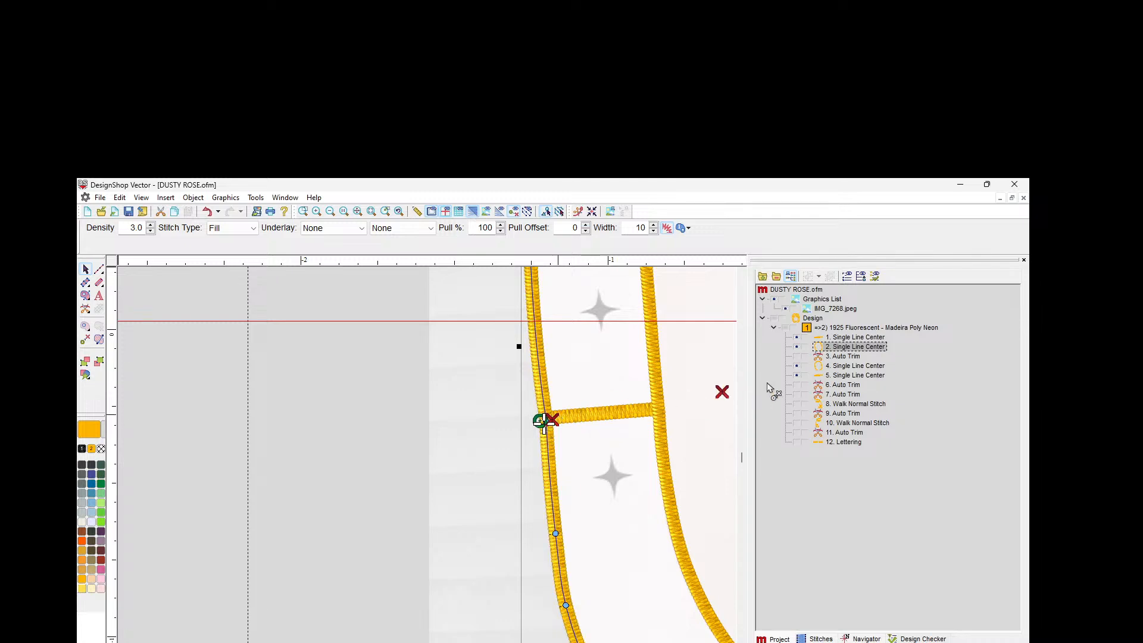
{"action": "scroll", "coordinate": [427, 455], "scroll_direction": "right", "scroll_amount": 10}
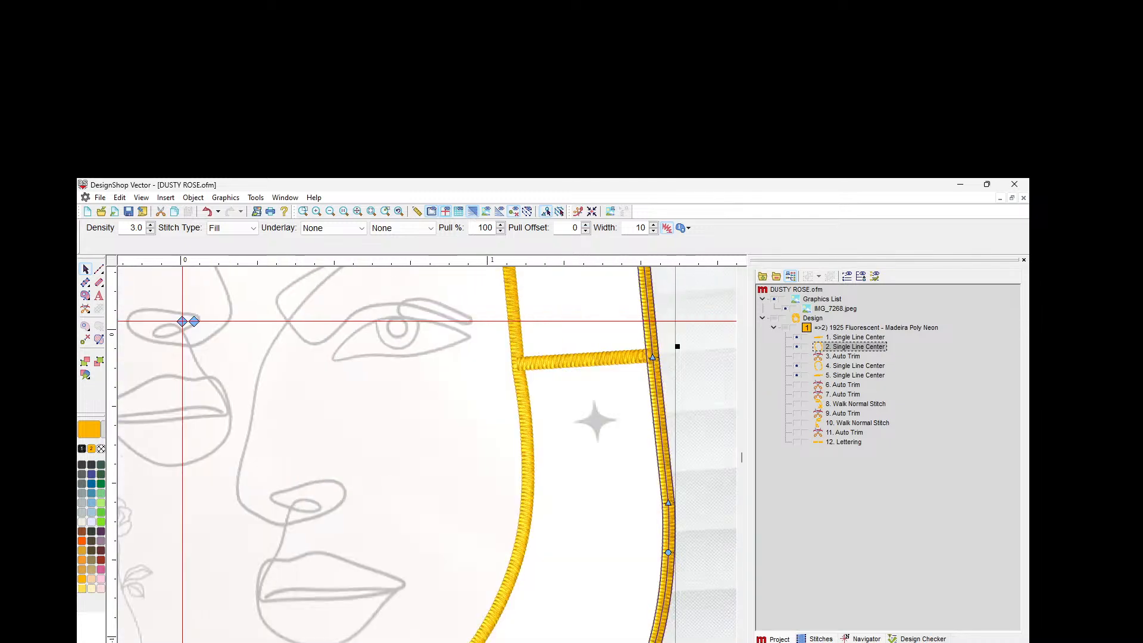
{"action": "scroll", "coordinate": [427, 454], "scroll_direction": "left", "scroll_amount": 3}
{"action": "scroll", "coordinate": [427, 455], "scroll_direction": "right", "scroll_amount": 1}
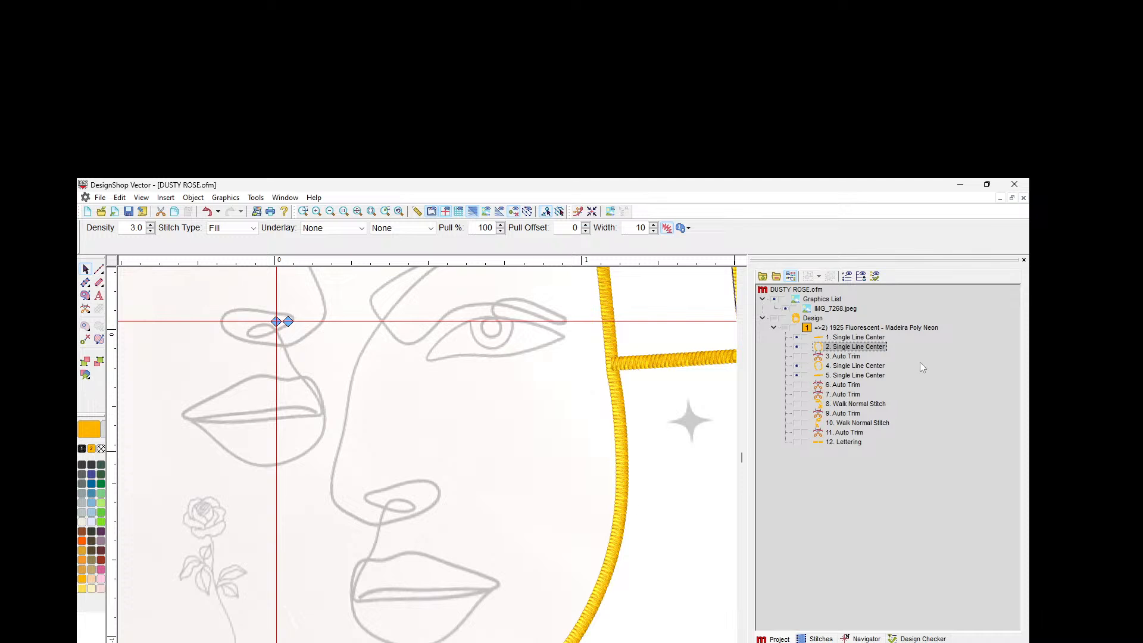
Step: Move the right connecting line ahead of the outer border in the stitch order and shift its end point onto the outer border
{"action": "double_click", "coordinate": [846, 375]}
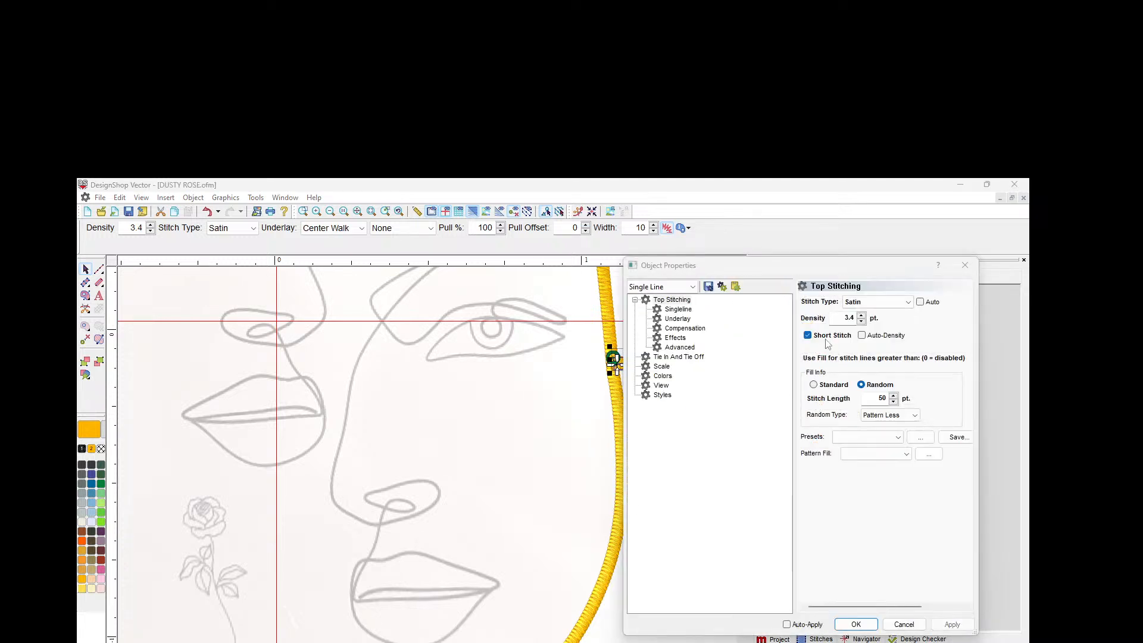
{"action": "left_click", "coordinate": [901, 623]}
{"action": "left_click_drag", "start_coordinate": [854, 381], "coordinate": [851, 348]}
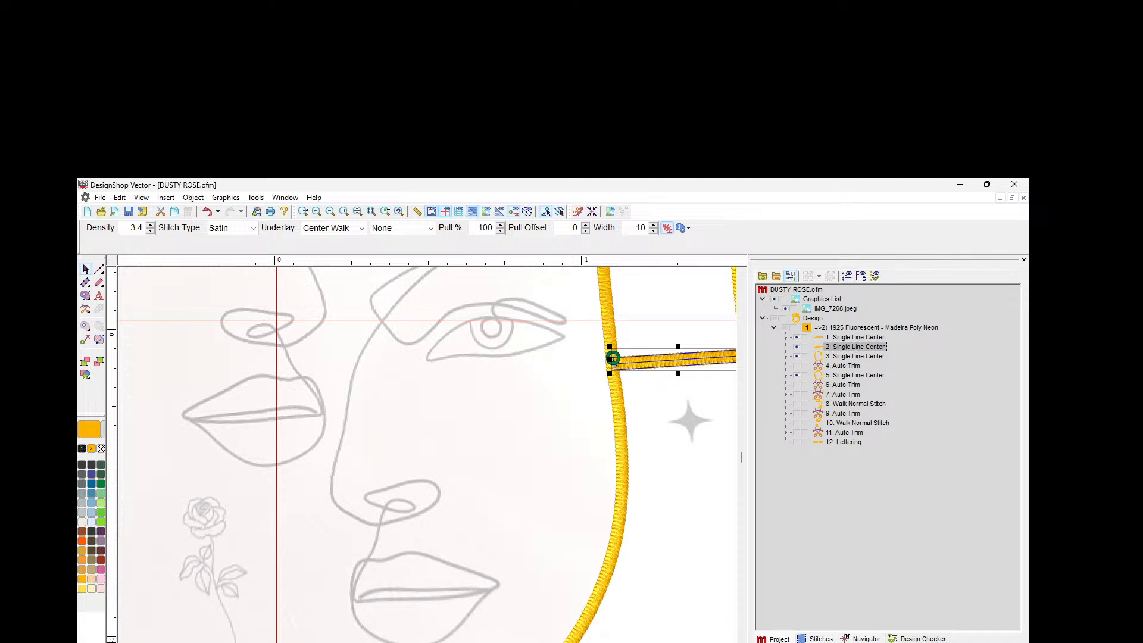
{"action": "scroll", "coordinate": [427, 455], "scroll_direction": "right", "scroll_amount": 3}
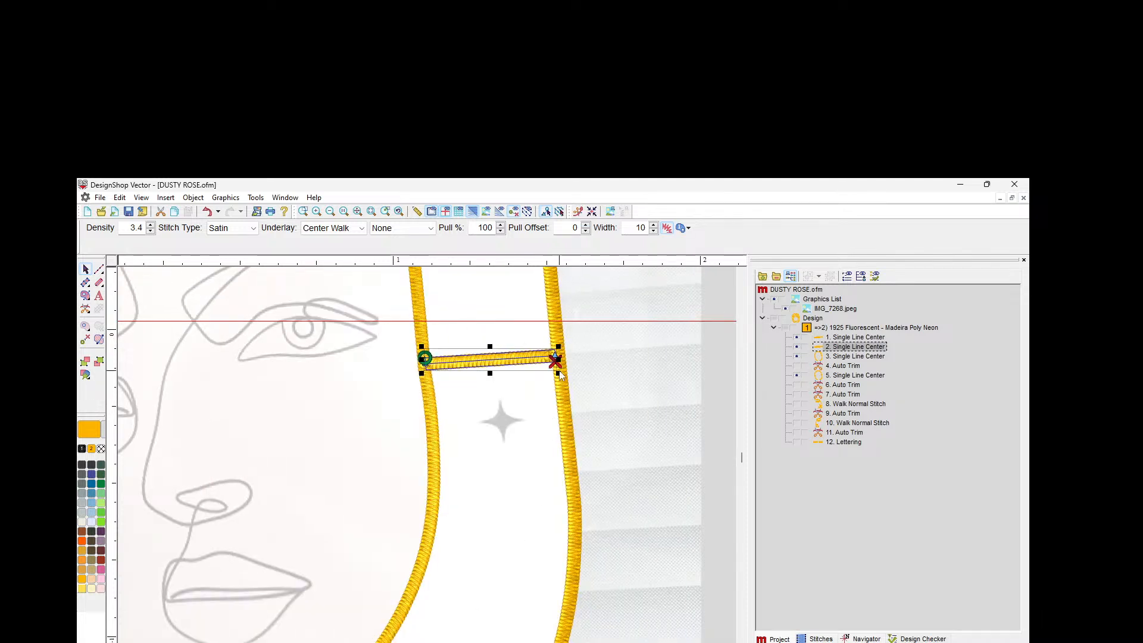
{"action": "left_click_drag", "start_coordinate": [558, 362], "coordinate": [563, 360]}
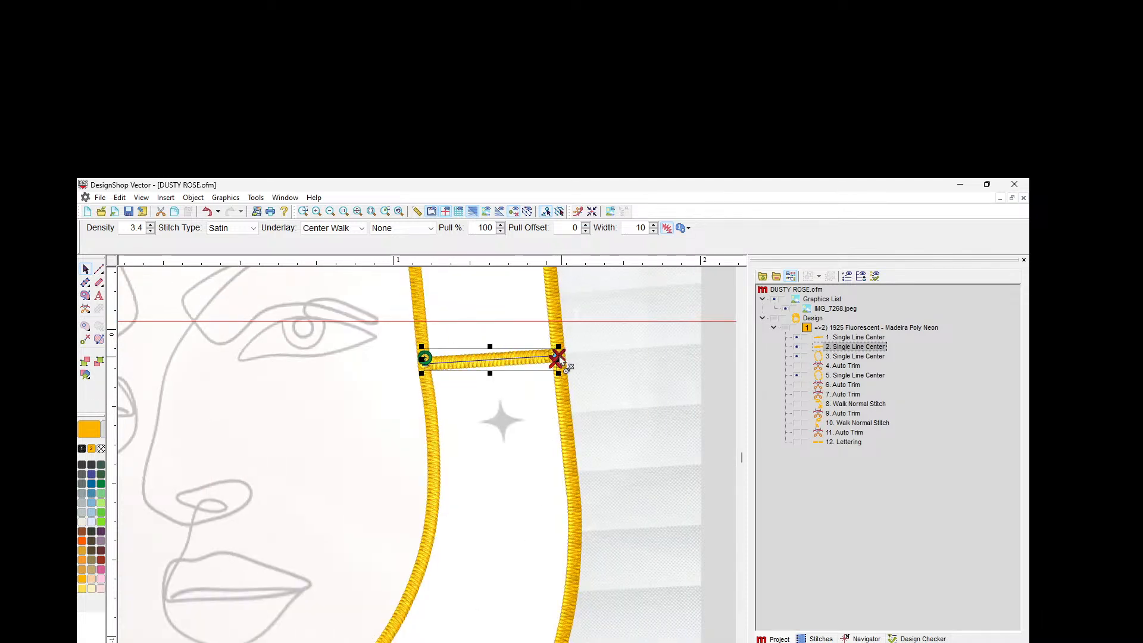
Step: Set the left connecting line's satin density to 3.0 pt in its object properties and apply it
{"action": "left_click", "coordinate": [855, 338]}
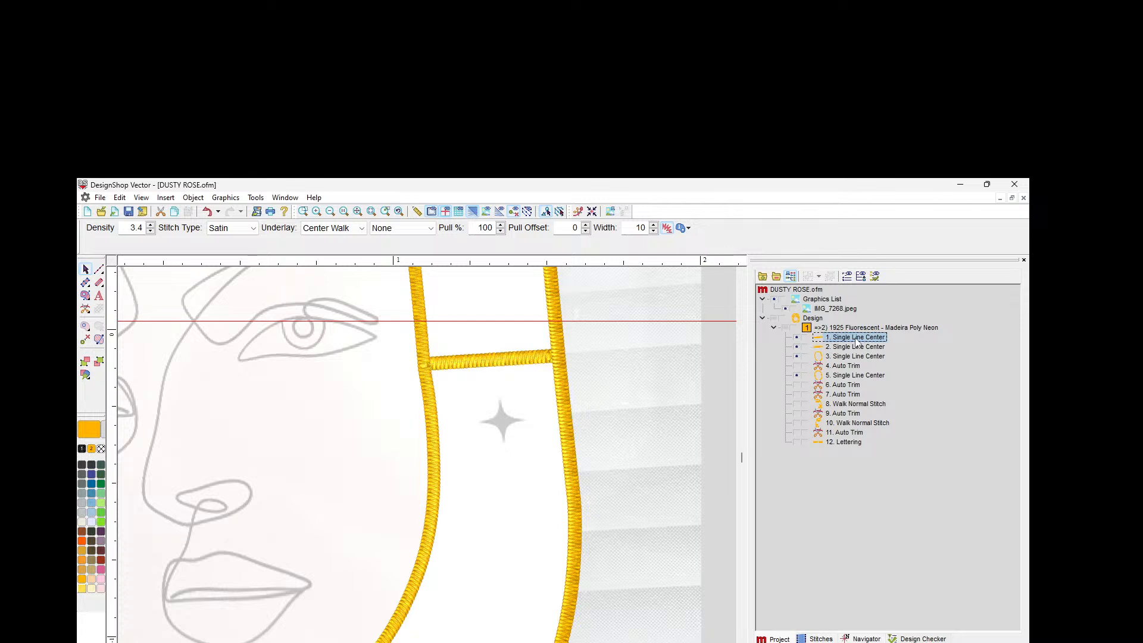
{"action": "double_click", "coordinate": [854, 343]}
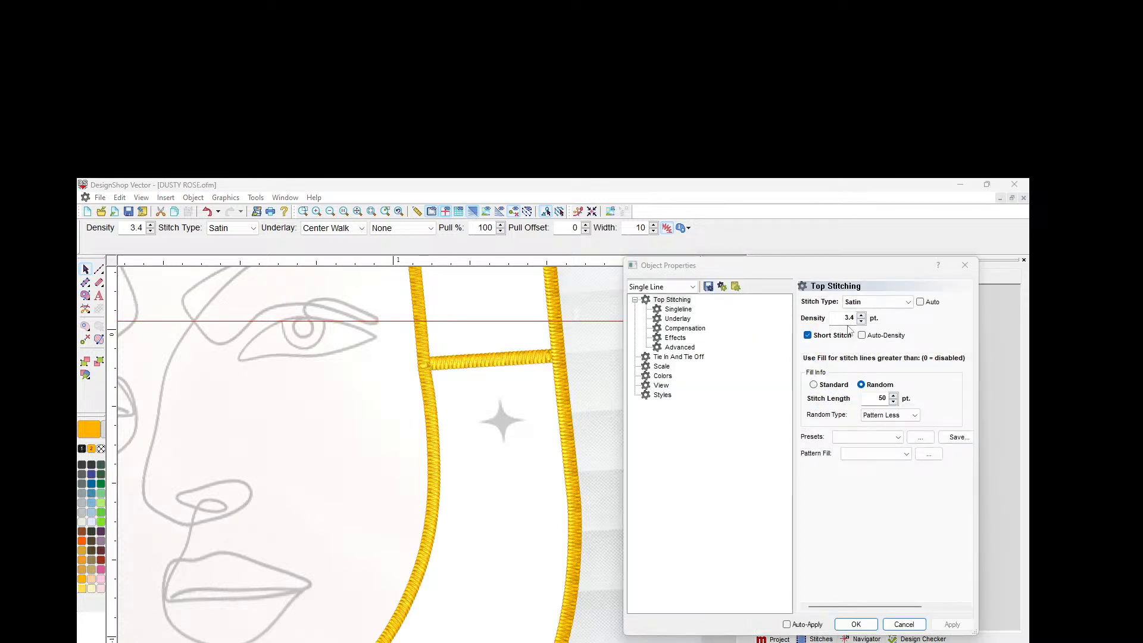
{"action": "left_click", "coordinate": [861, 321]}
{"action": "left_click", "coordinate": [861, 321]}
{"action": "left_click", "coordinate": [861, 321]}
{"action": "left_click", "coordinate": [860, 322]}
{"action": "left_click", "coordinate": [951, 624]}
Step: Open the left connecting line's underlay settings and display the design as thin stitch lines, close up on the right connecting line
{"action": "left_click", "coordinate": [678, 309]}
{"action": "left_click", "coordinate": [681, 320]}
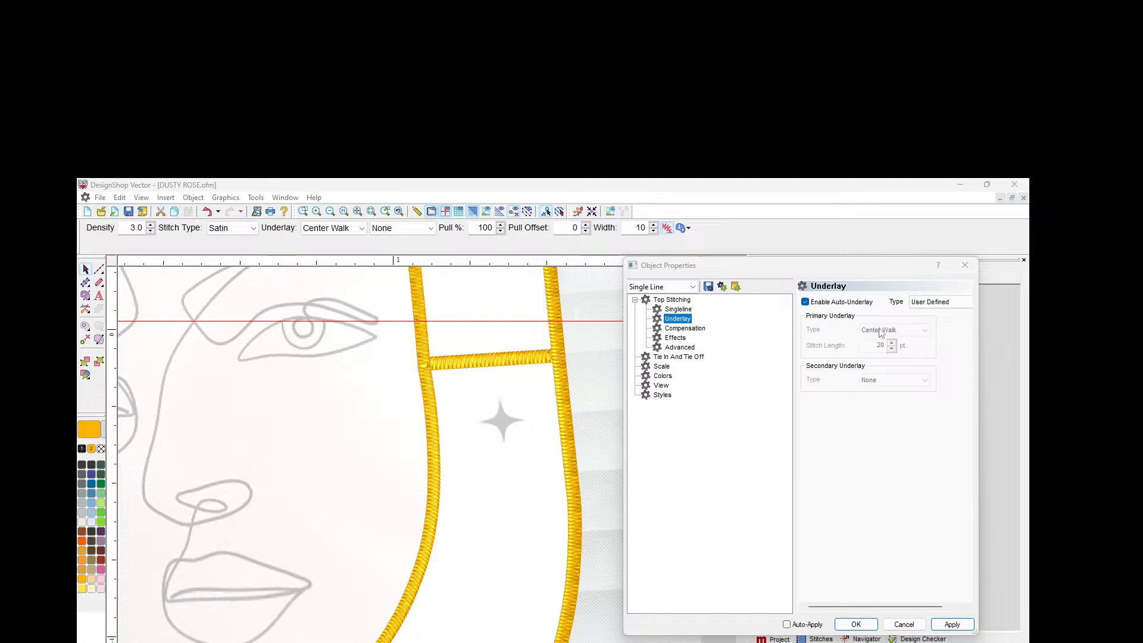
{"action": "left_click", "coordinate": [470, 213]}
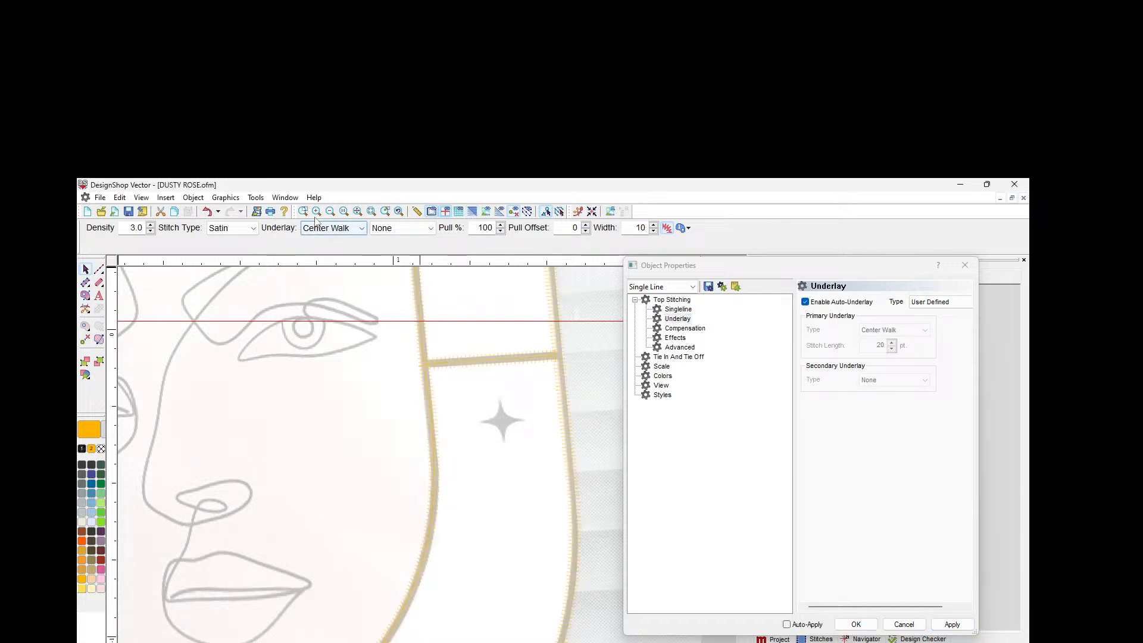
{"action": "scroll", "coordinate": [430, 357], "scroll_direction": "up", "scroll_amount": 3}
{"action": "scroll", "coordinate": [497, 472], "scroll_direction": "up", "scroll_amount": 2}
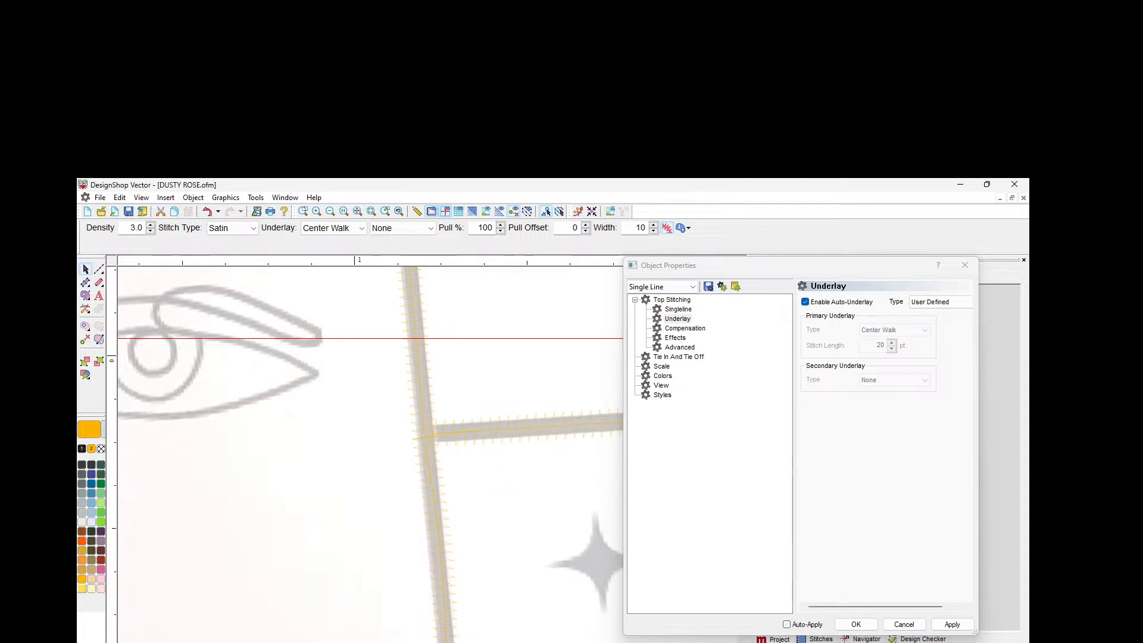
{"action": "scroll", "coordinate": [465, 639], "scroll_direction": "right", "scroll_amount": 5}
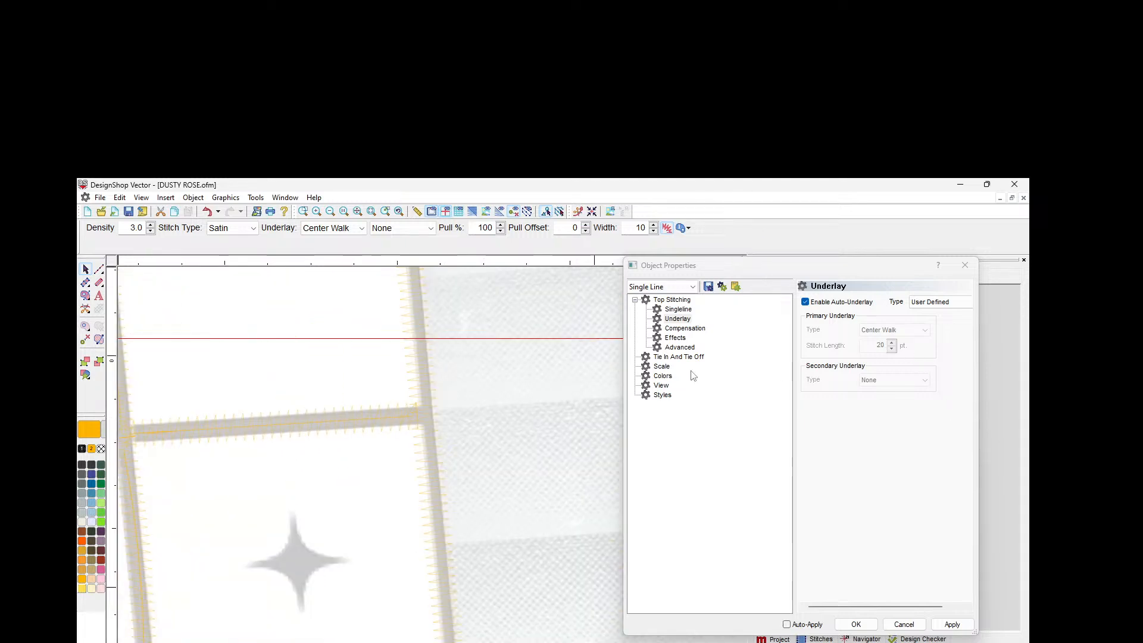
{"action": "scroll", "coordinate": [373, 452], "scroll_direction": "left", "scroll_amount": 3}
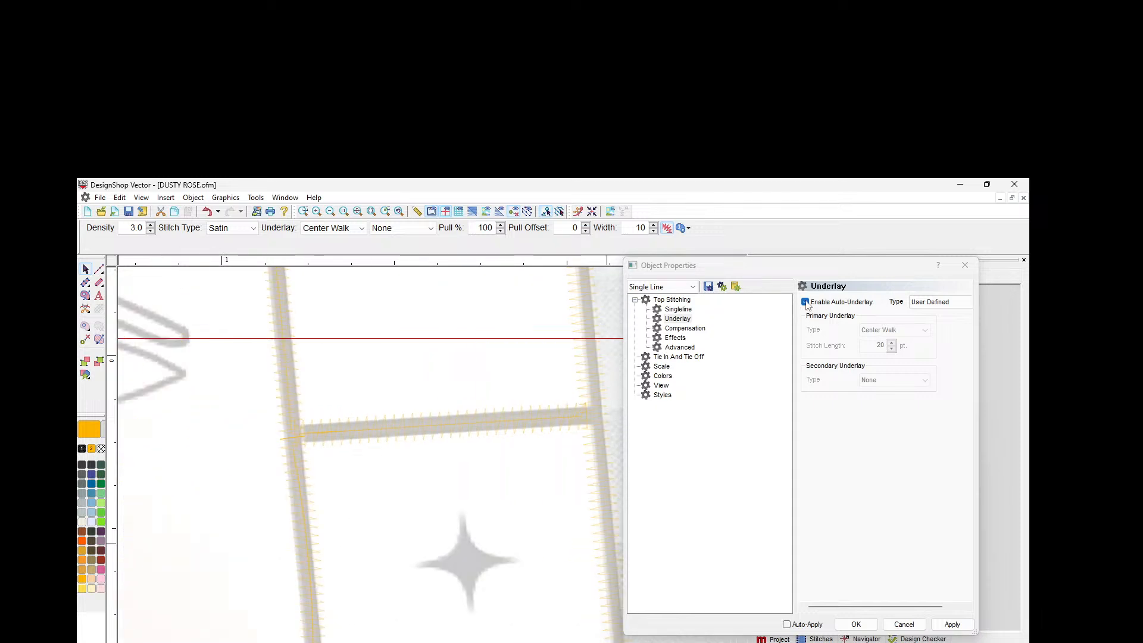
Step: Turn off auto-underlay for the left connecting line and apply an Edge Walk primary underlay with an absolute border margin of 2 pt
{"action": "left_click", "coordinate": [806, 303]}
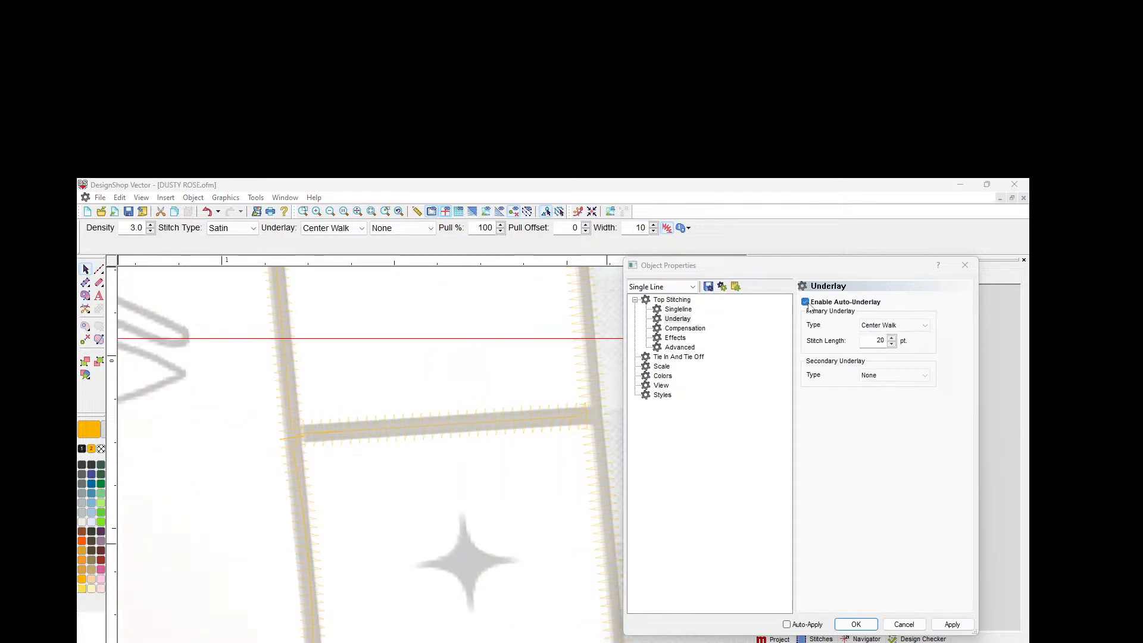
{"action": "left_click", "coordinate": [925, 324]}
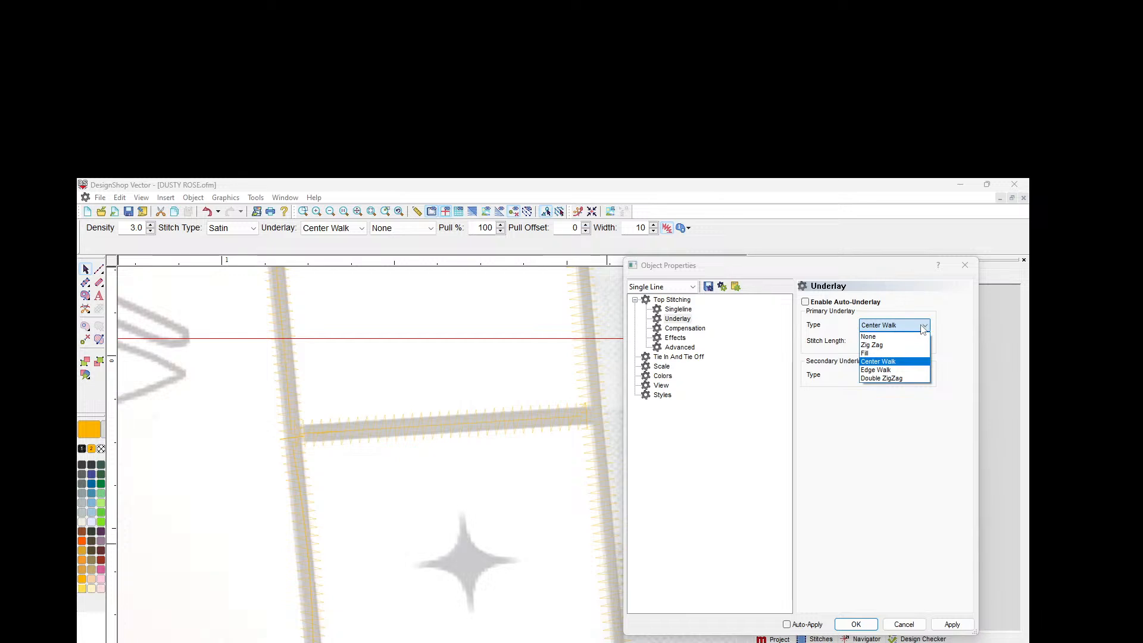
{"action": "left_click", "coordinate": [896, 370]}
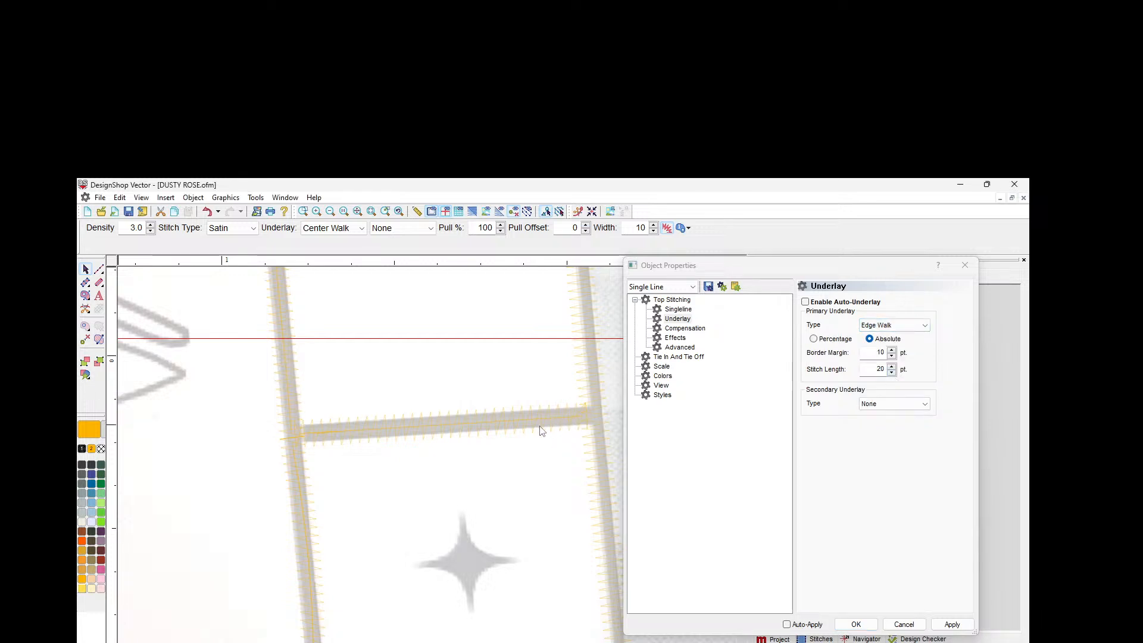
{"action": "left_click", "coordinate": [952, 625]}
{"action": "left_click_drag", "start_coordinate": [874, 355], "coordinate": [884, 354]}
{"action": "type", "text": "2"}
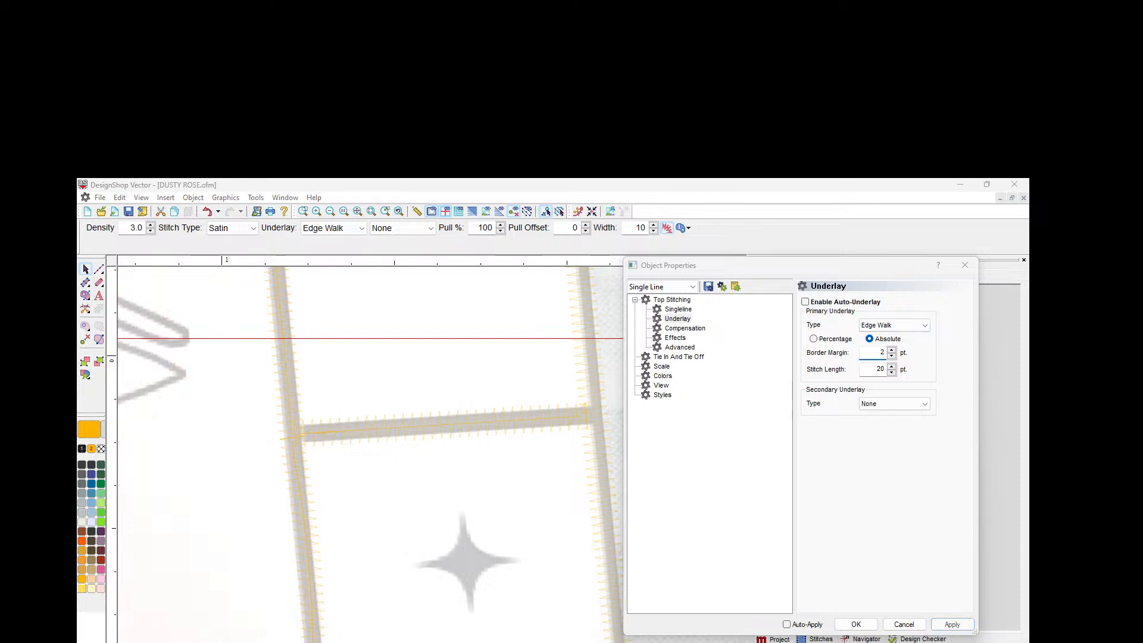
{"action": "left_click", "coordinate": [960, 628]}
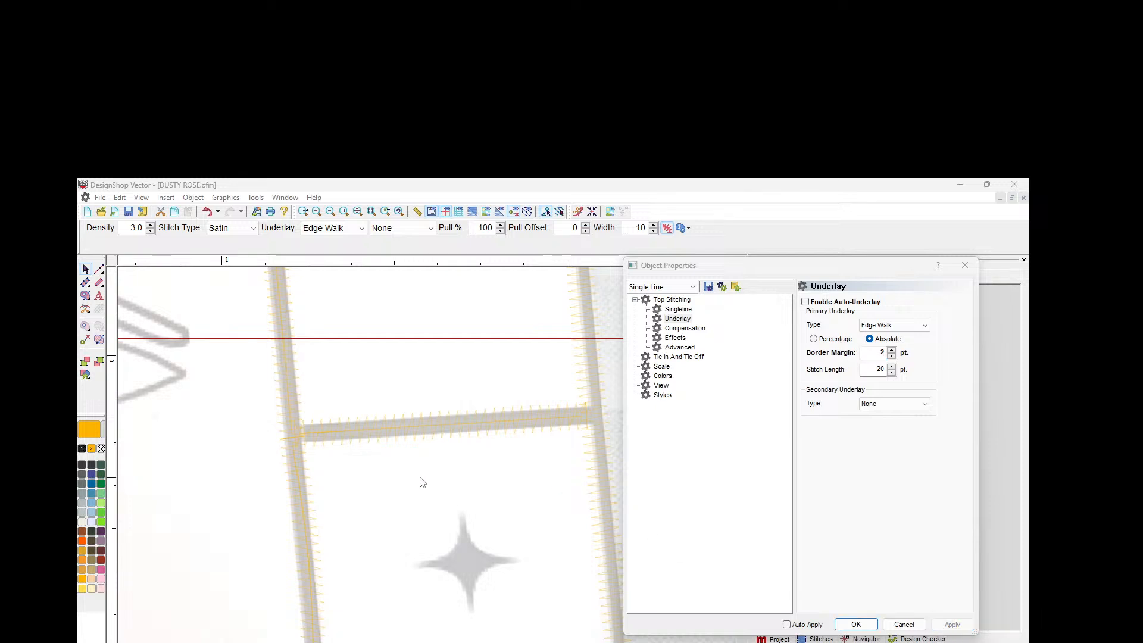
{"action": "left_click", "coordinate": [814, 339]}
{"action": "left_click", "coordinate": [870, 339]}
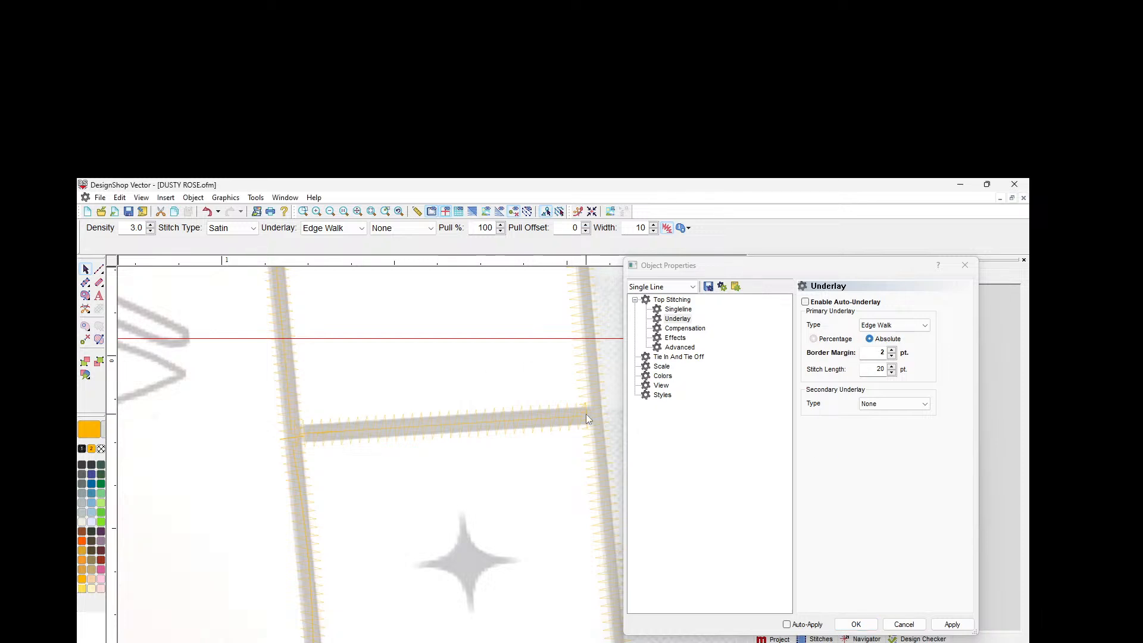
Step: Turn off auto-underlay for the right connecting line and apply an Edge Walk primary underlay with a 10 pt border margin
{"action": "left_click", "coordinate": [565, 428]}
{"action": "left_click", "coordinate": [805, 302]}
{"action": "left_click", "coordinate": [805, 302]}
{"action": "left_click", "coordinate": [806, 302]}
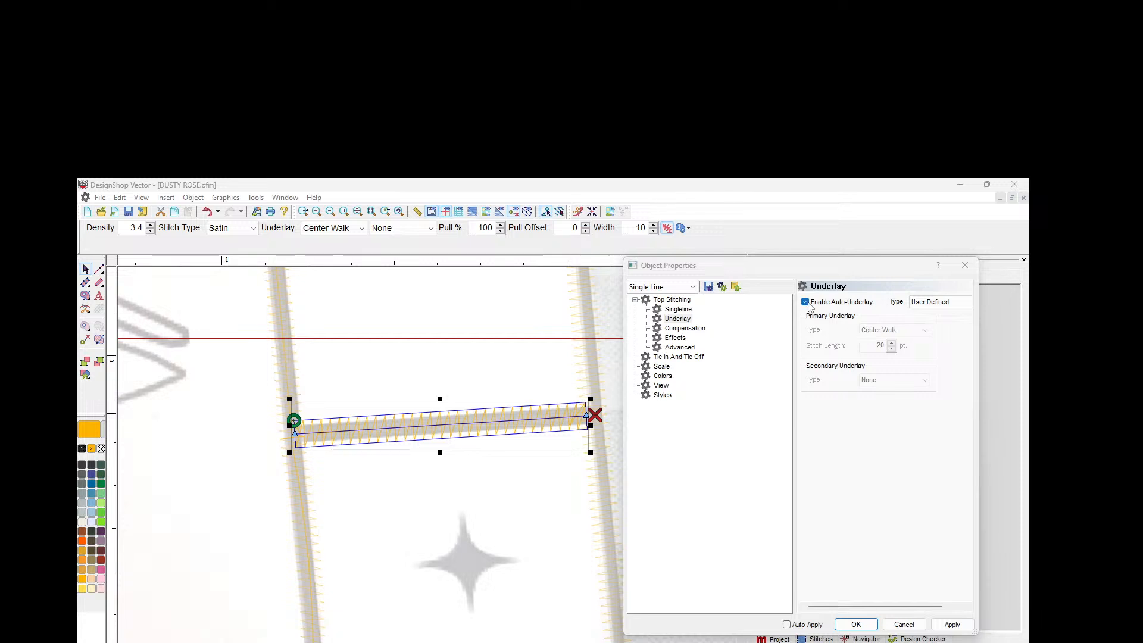
{"action": "left_click", "coordinate": [893, 325]}
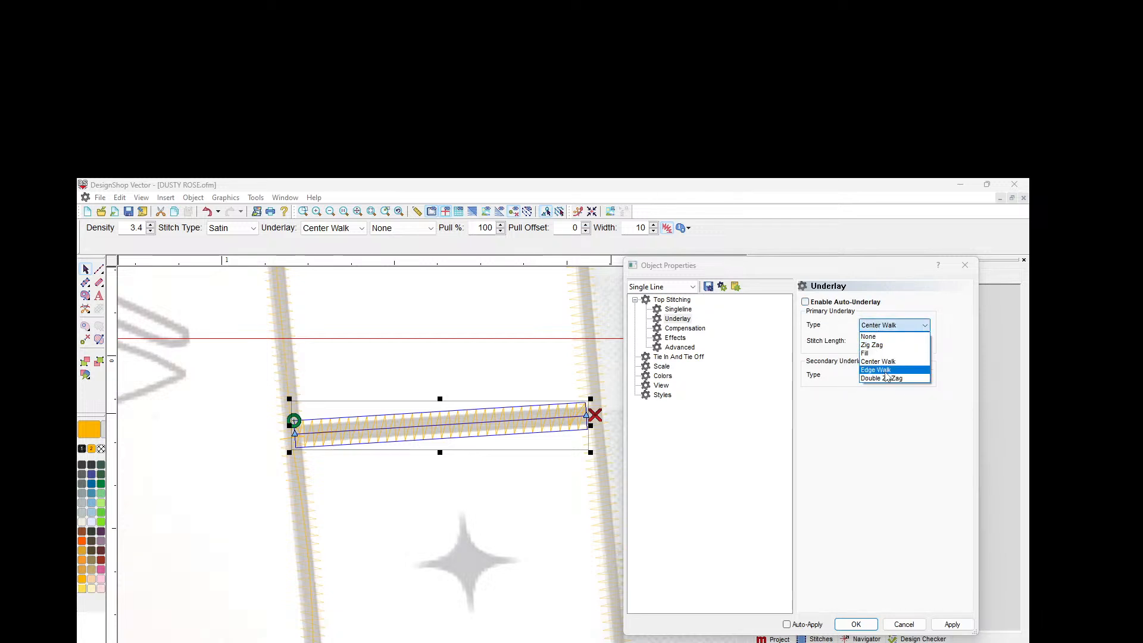
{"action": "left_click", "coordinate": [875, 370]}
{"action": "double_click", "coordinate": [881, 352]}
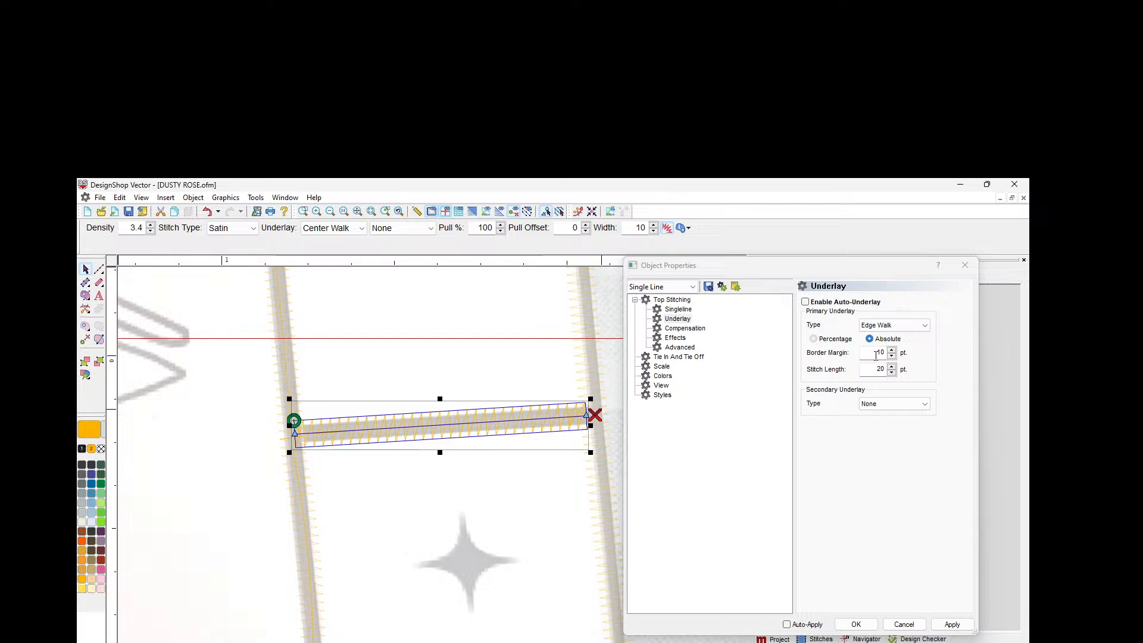
{"action": "left_click", "coordinate": [951, 625]}
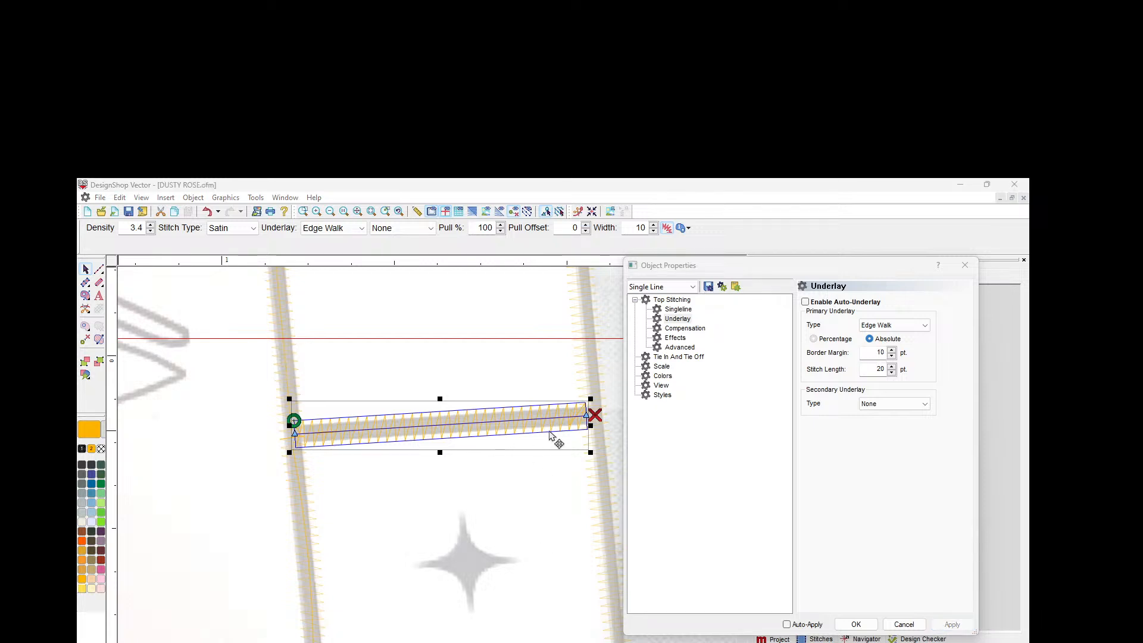
Step: Try an edge-walk border margin of 6 pt, a smaller one and 10 pt on the right connecting line, applying each to compare
{"action": "left_click", "coordinate": [891, 356]}
{"action": "left_click", "coordinate": [891, 356]}
{"action": "left_click", "coordinate": [892, 356]}
{"action": "left_click", "coordinate": [891, 356]}
{"action": "left_click", "coordinate": [951, 625]}
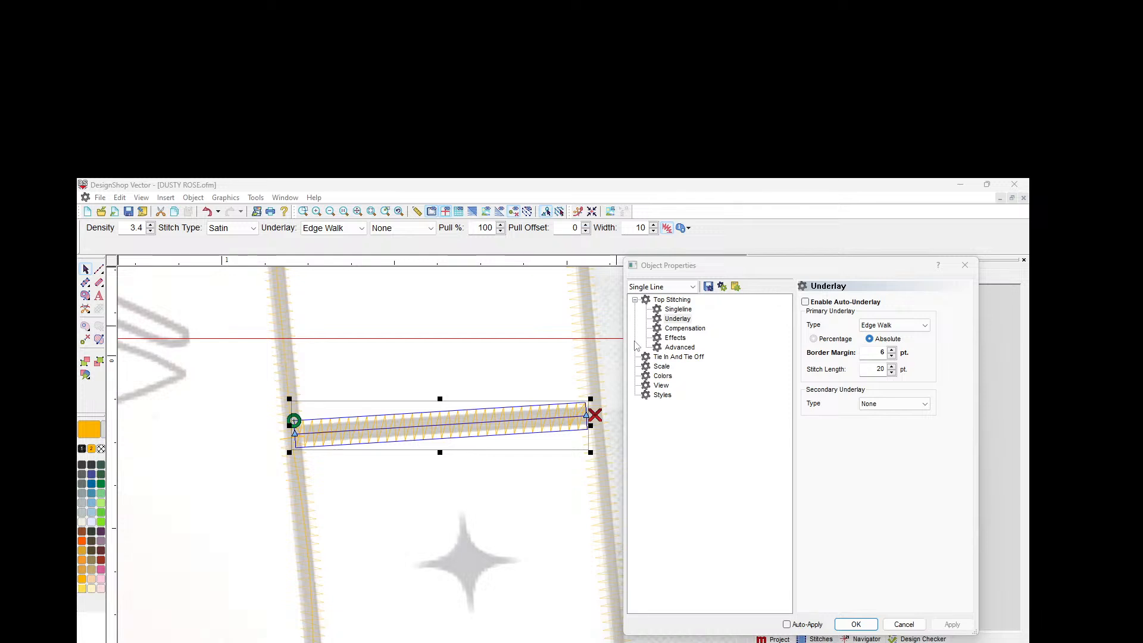
{"action": "left_click", "coordinate": [891, 356]}
{"action": "left_click", "coordinate": [891, 356]}
{"action": "left_click", "coordinate": [891, 356]}
{"action": "left_click", "coordinate": [952, 623]}
{"action": "type", "text": "10"}
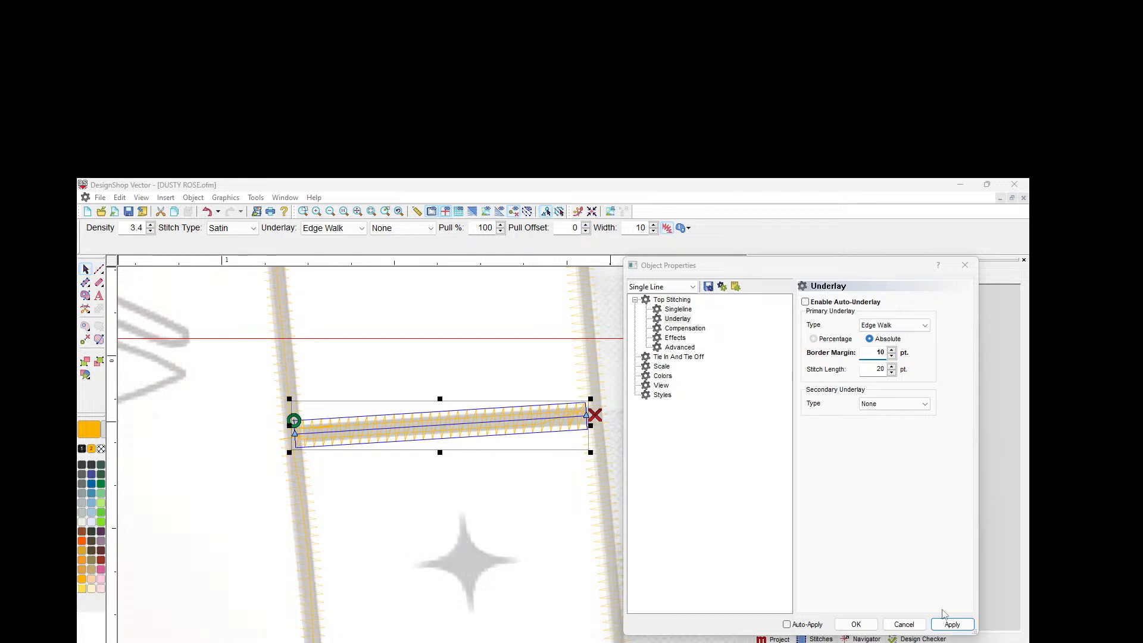
{"action": "left_click", "coordinate": [947, 625]}
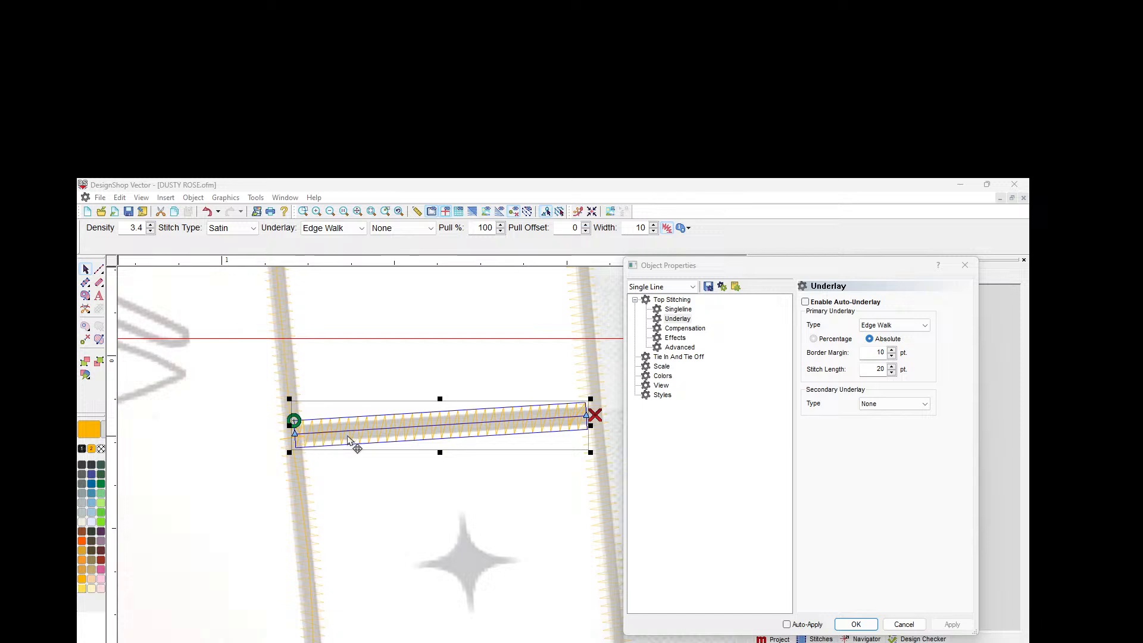
Step: Set the right connecting line's edge-walk border margin to 1 pt and apply it
{"action": "double_click", "coordinate": [870, 353]}
{"action": "type", "text": "1"}
{"action": "left_click", "coordinate": [964, 626]}
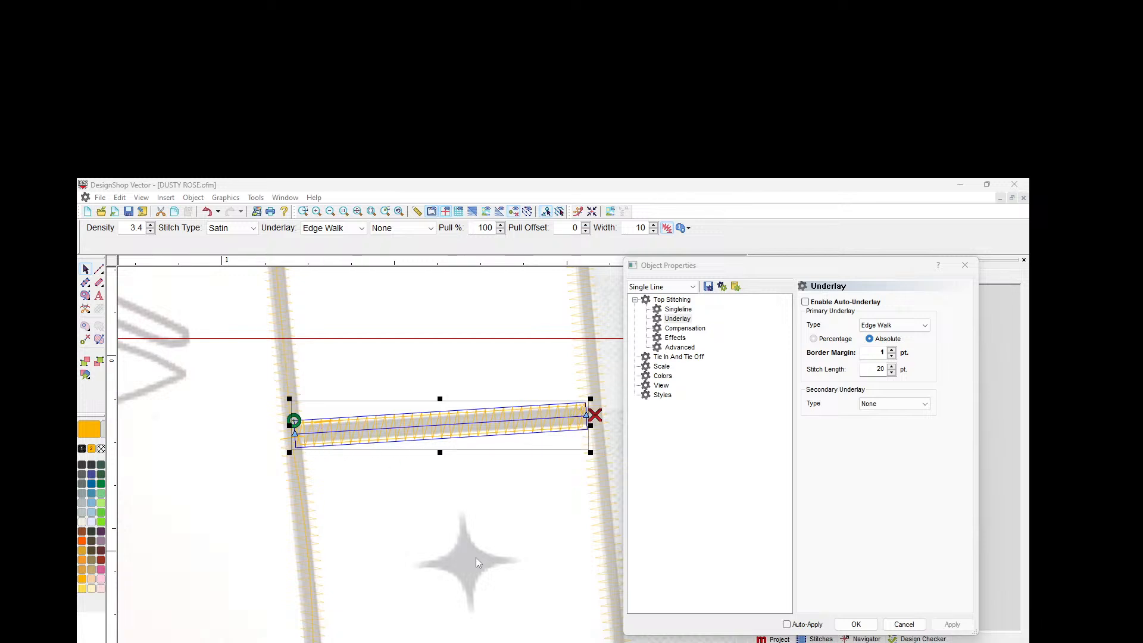
{"action": "key", "text": "s"}
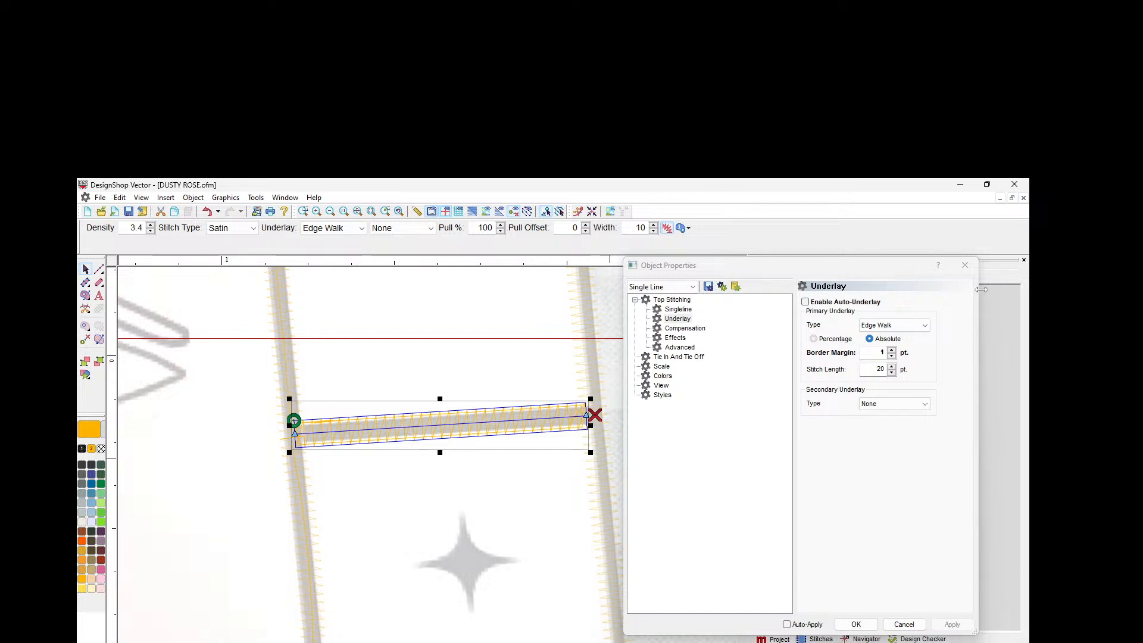
Step: Select the left connecting line in the stitch order and apply an edge-walk border margin of 1 pt
{"action": "left_click_drag", "start_coordinate": [981, 290], "coordinate": [707, 231]}
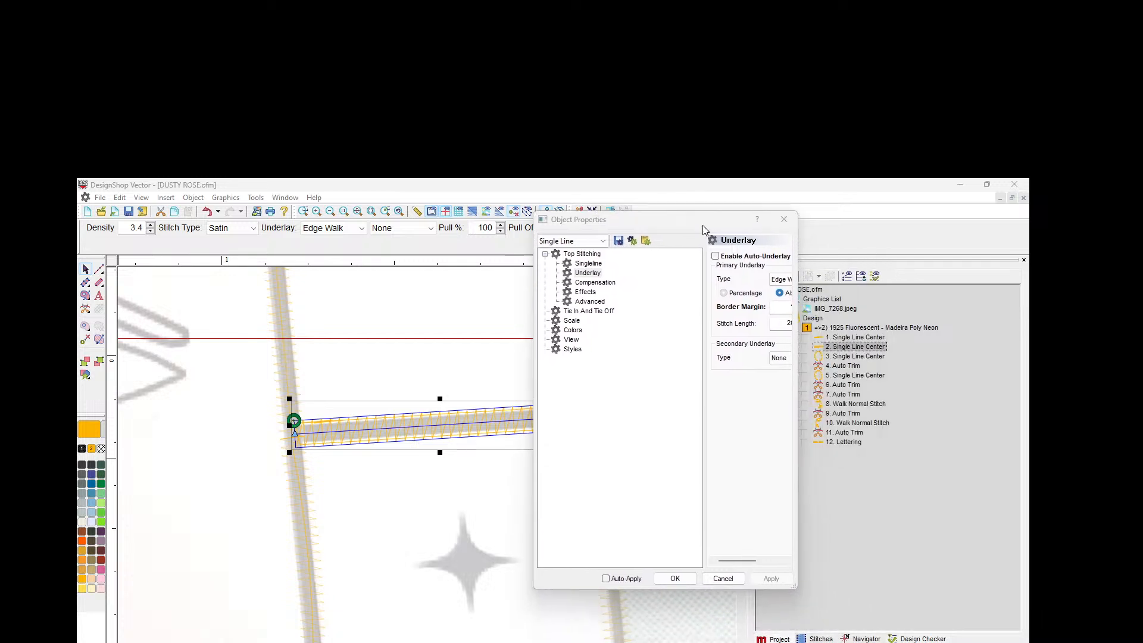
{"action": "left_click", "coordinate": [856, 337]}
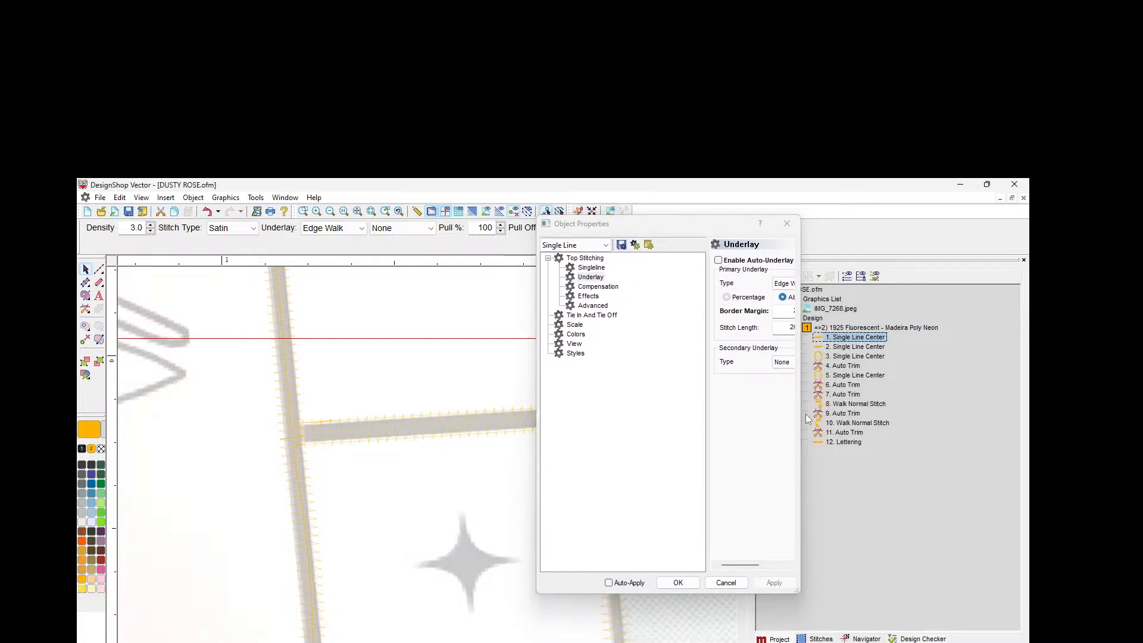
{"action": "left_click_drag", "start_coordinate": [800, 419], "coordinate": [952, 417]}
{"action": "left_click", "coordinate": [534, 611]}
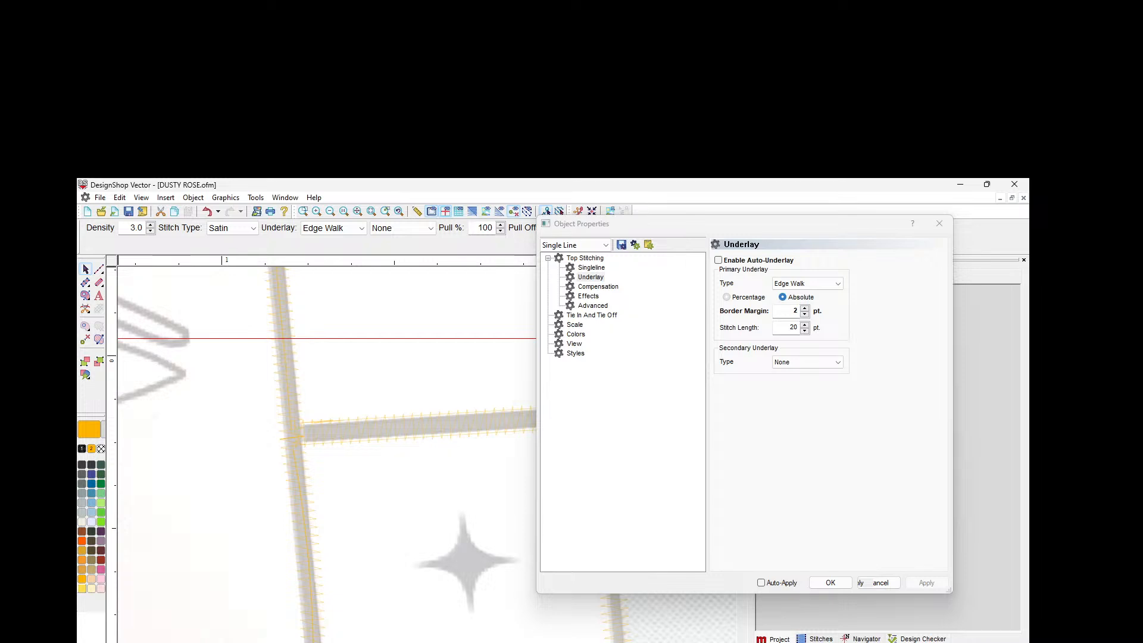
{"action": "scroll", "coordinate": [327, 453], "scroll_direction": "left", "scroll_amount": 10}
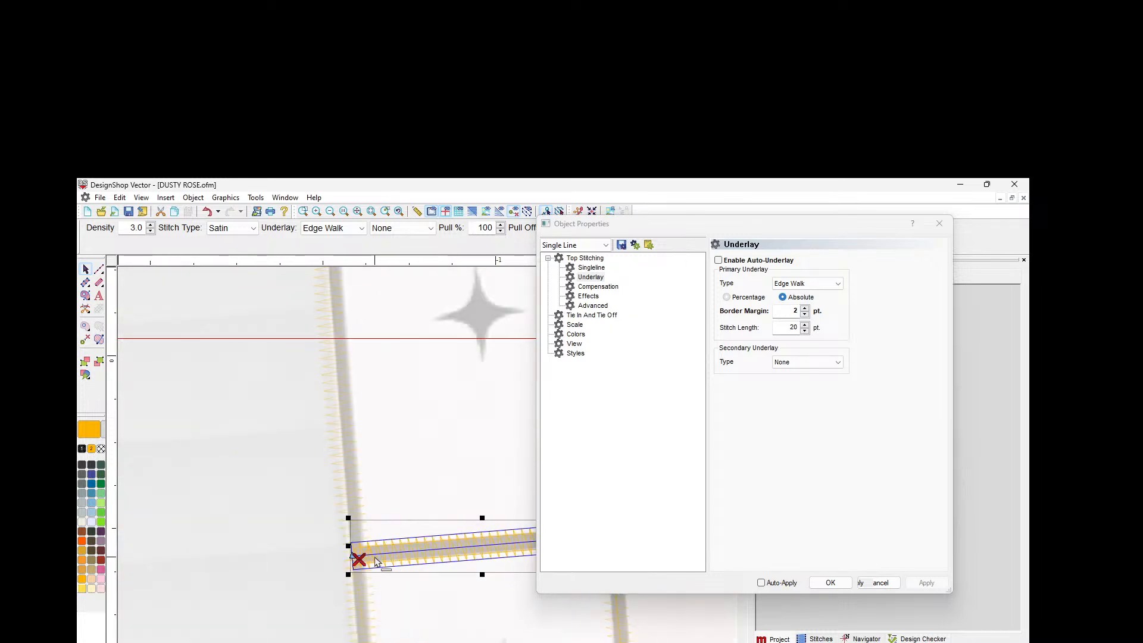
{"action": "left_click", "coordinate": [805, 313]}
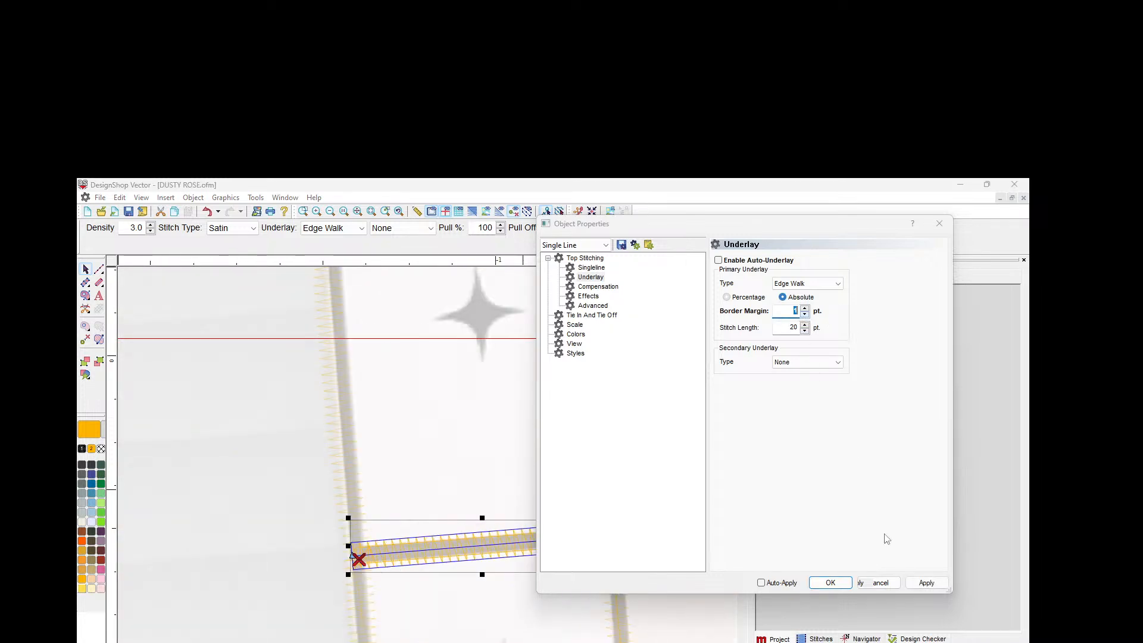
{"action": "left_click", "coordinate": [927, 583]}
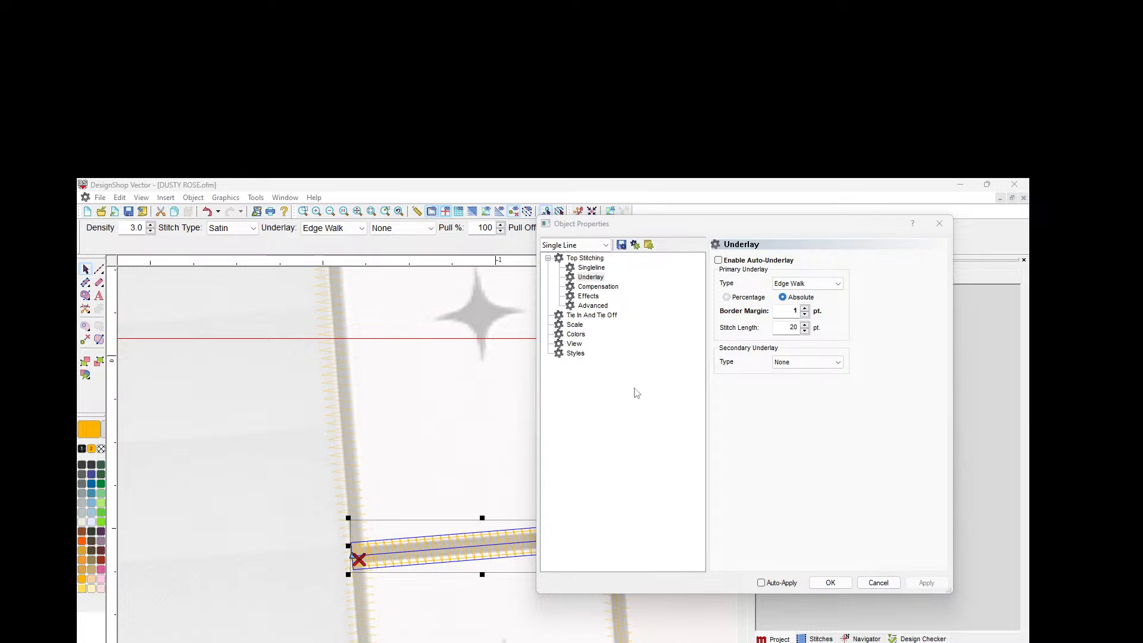
Step: Select the right connecting line, set its top stitching density to 3.0 pt and apply it
{"action": "left_click", "coordinate": [593, 269]}
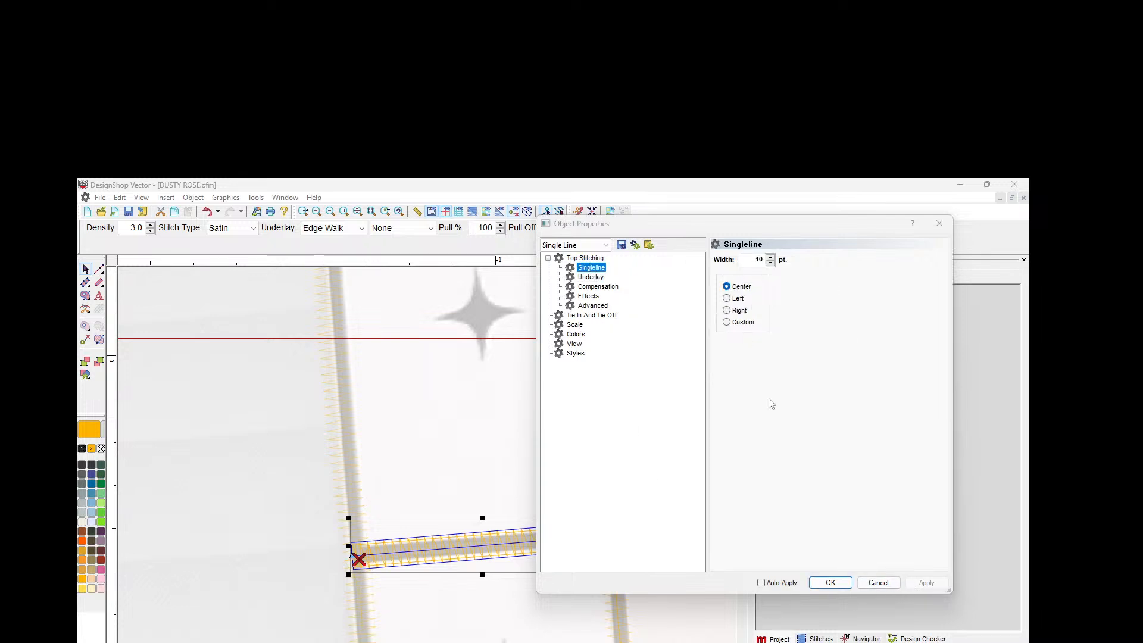
{"action": "left_click", "coordinate": [729, 634]}
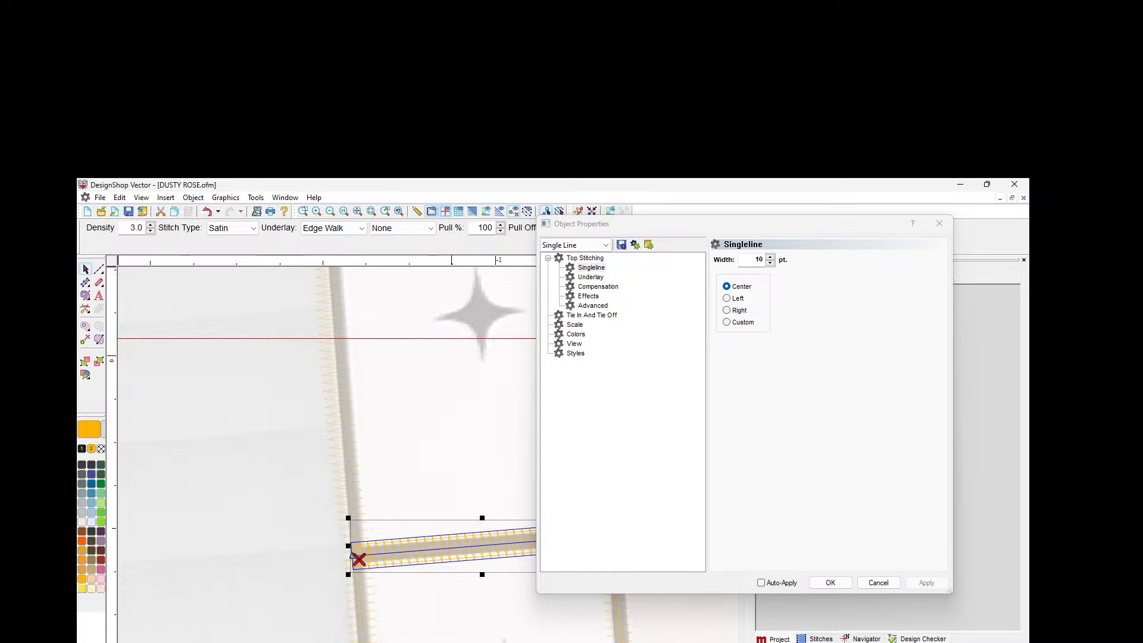
{"action": "left_click_drag", "start_coordinate": [419, 642], "coordinate": [440, 642]}
{"action": "left_click", "coordinate": [436, 430]}
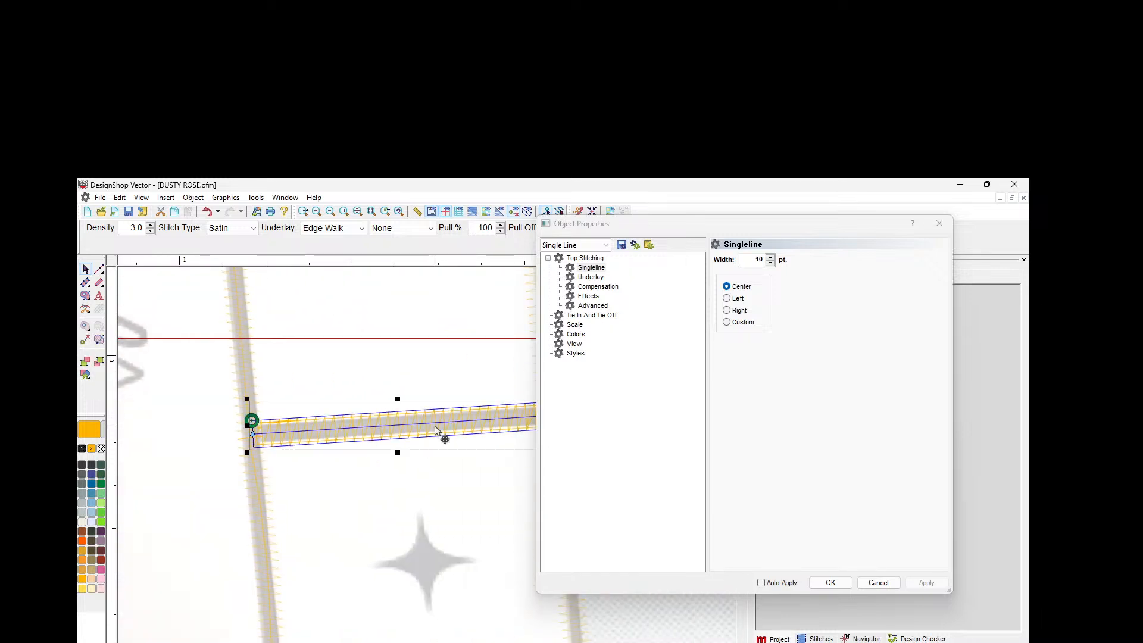
{"action": "left_click", "coordinate": [585, 258]}
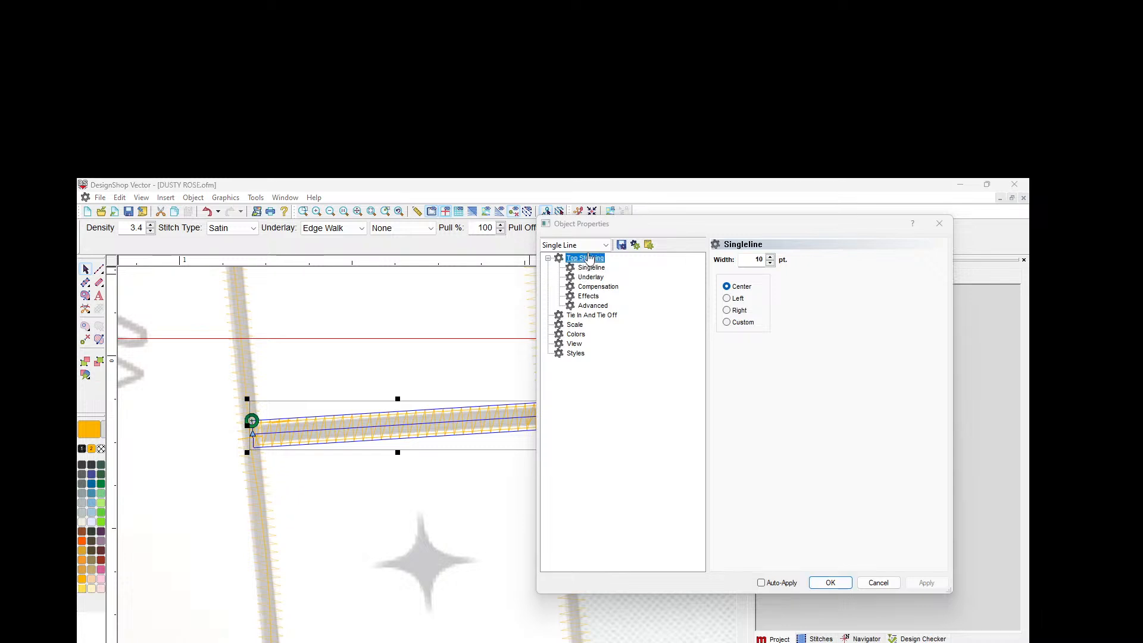
{"action": "left_click", "coordinate": [774, 279]}
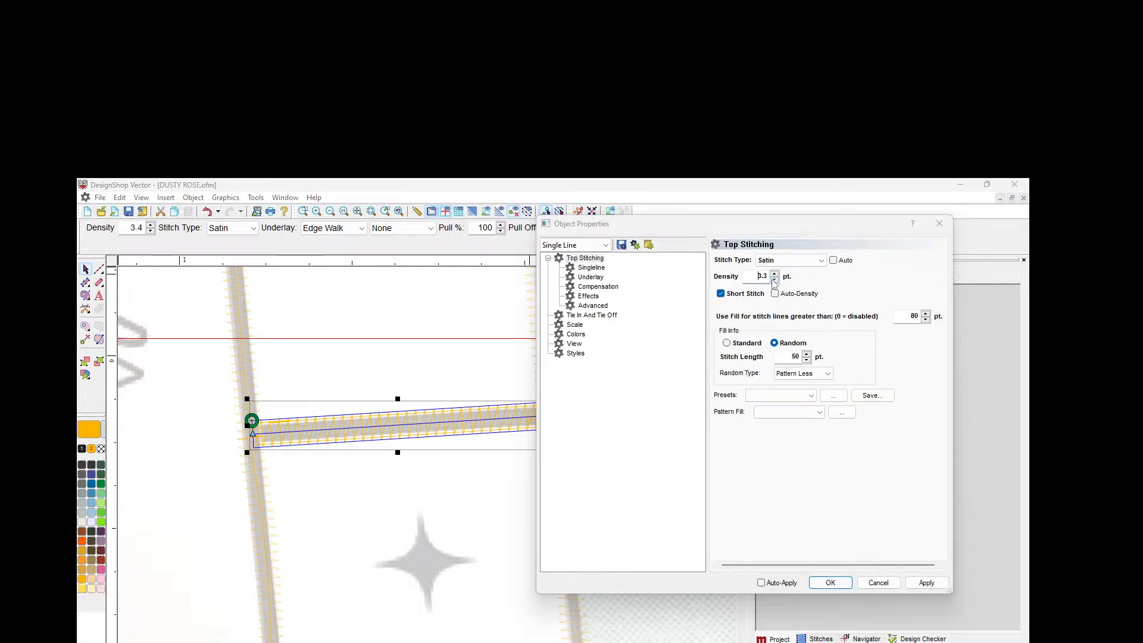
{"action": "left_click", "coordinate": [773, 279]}
{"action": "left_click", "coordinate": [912, 583]}
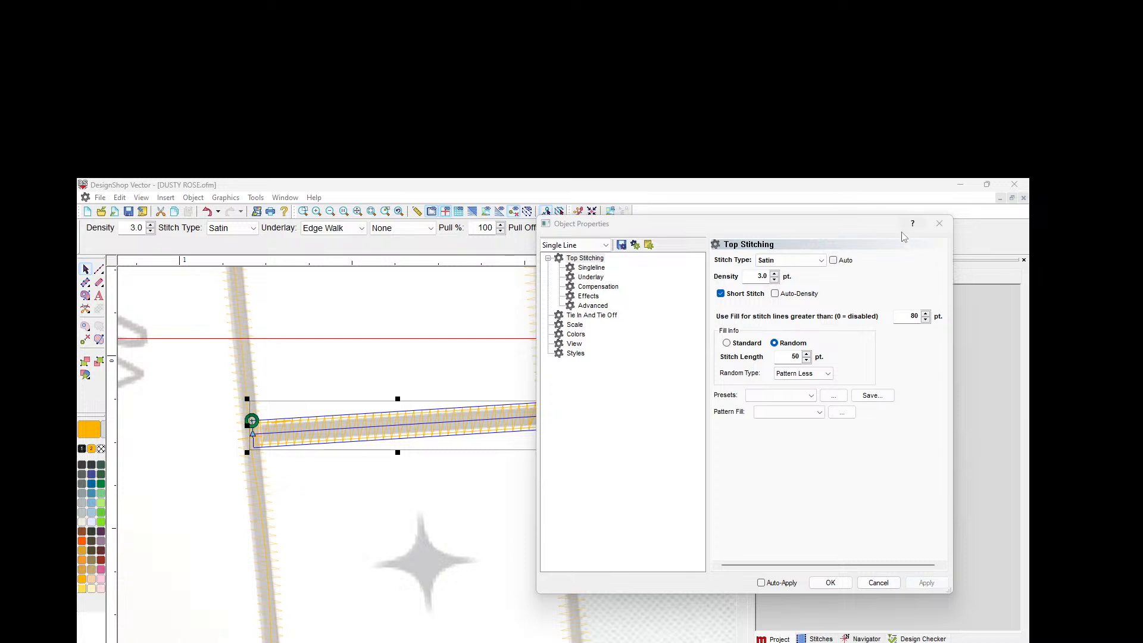
Step: Compare the start and end points of both connecting lines and the outer border by selecting them in the stitch order
{"action": "left_click_drag", "start_coordinate": [814, 224], "coordinate": [703, 223]}
{"action": "left_click", "coordinate": [846, 338]}
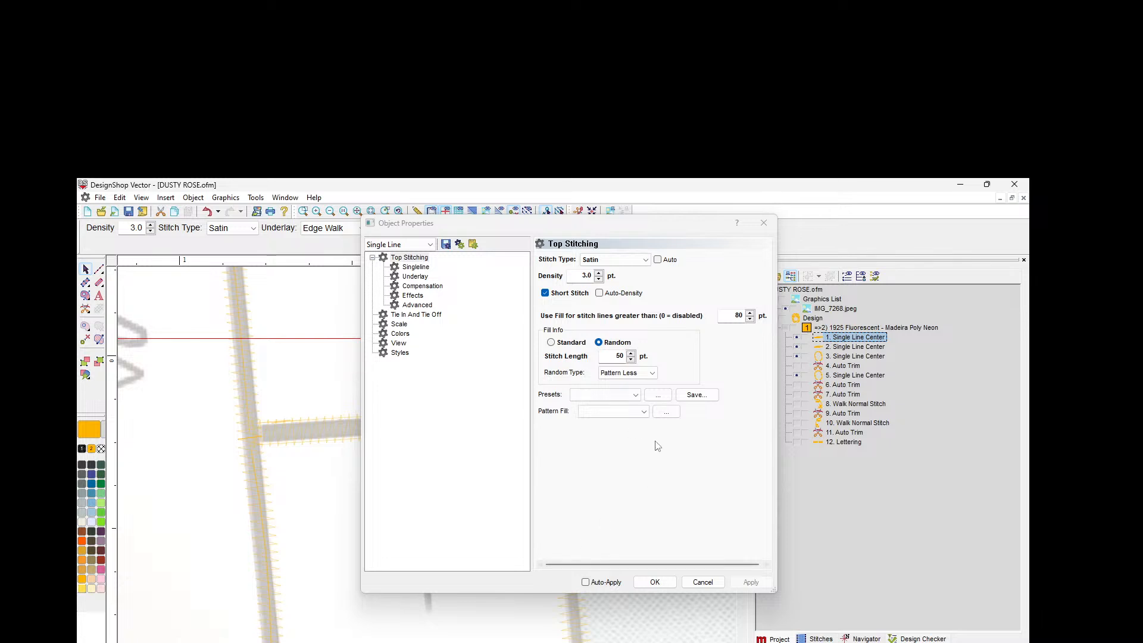
{"action": "left_click", "coordinate": [866, 357]}
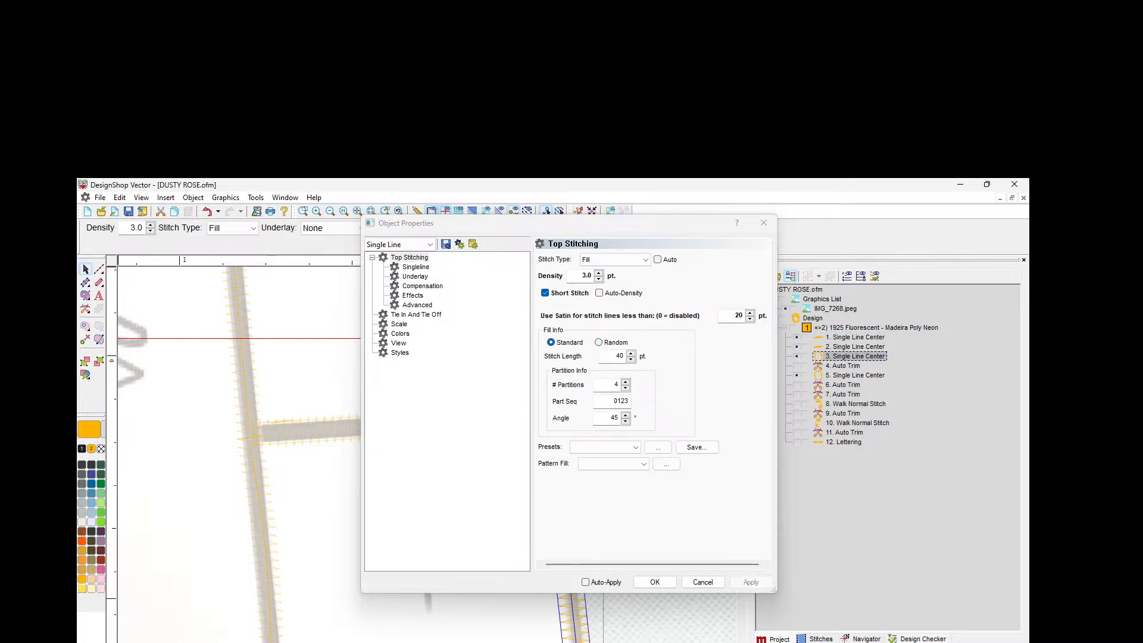
{"action": "left_click_drag", "start_coordinate": [642, 225], "coordinate": [905, 294]}
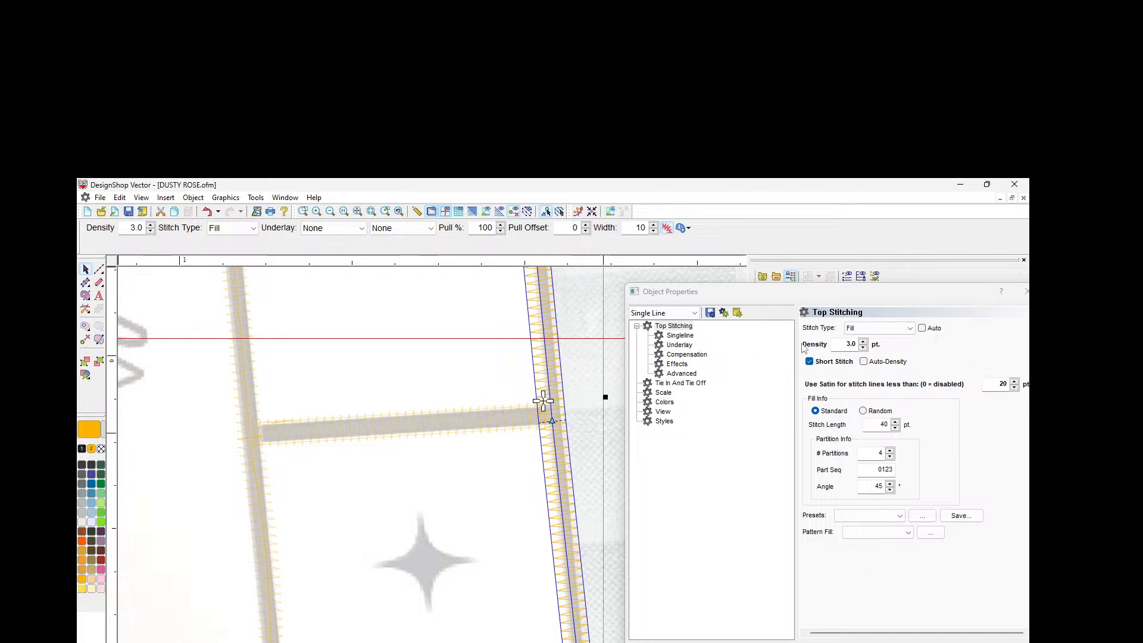
{"action": "left_click_drag", "start_coordinate": [796, 344], "coordinate": [742, 343]}
{"action": "left_click_drag", "start_coordinate": [834, 297], "coordinate": [733, 257]}
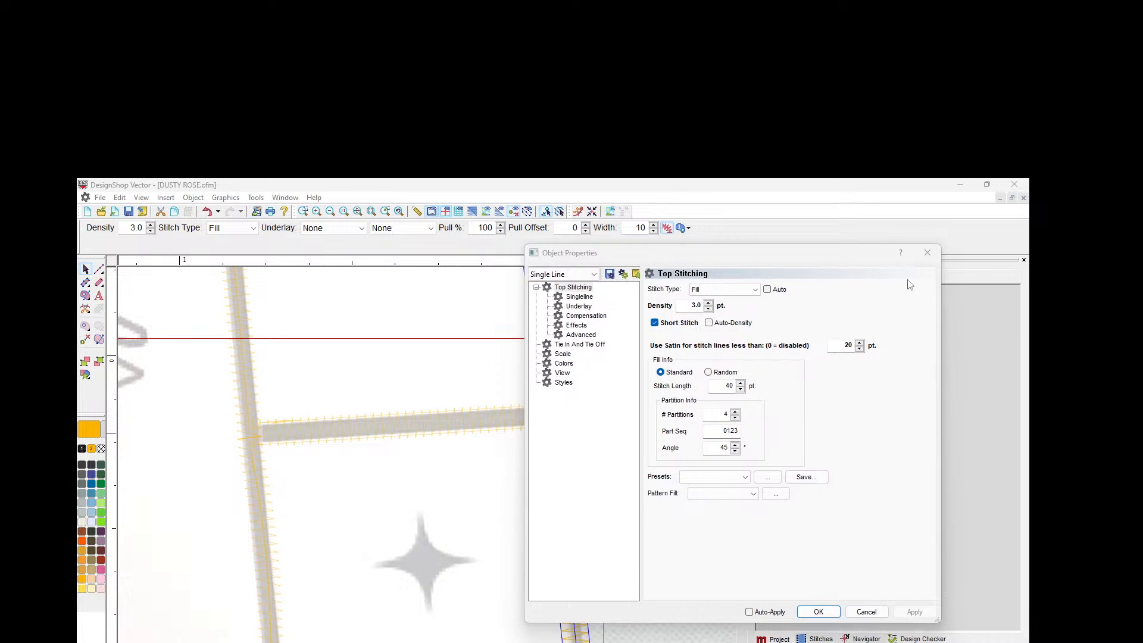
{"action": "left_click_drag", "start_coordinate": [943, 265], "coordinate": [812, 264]}
{"action": "left_click_drag", "start_coordinate": [730, 262], "coordinate": [675, 252]}
{"action": "left_click", "coordinate": [517, 628]}
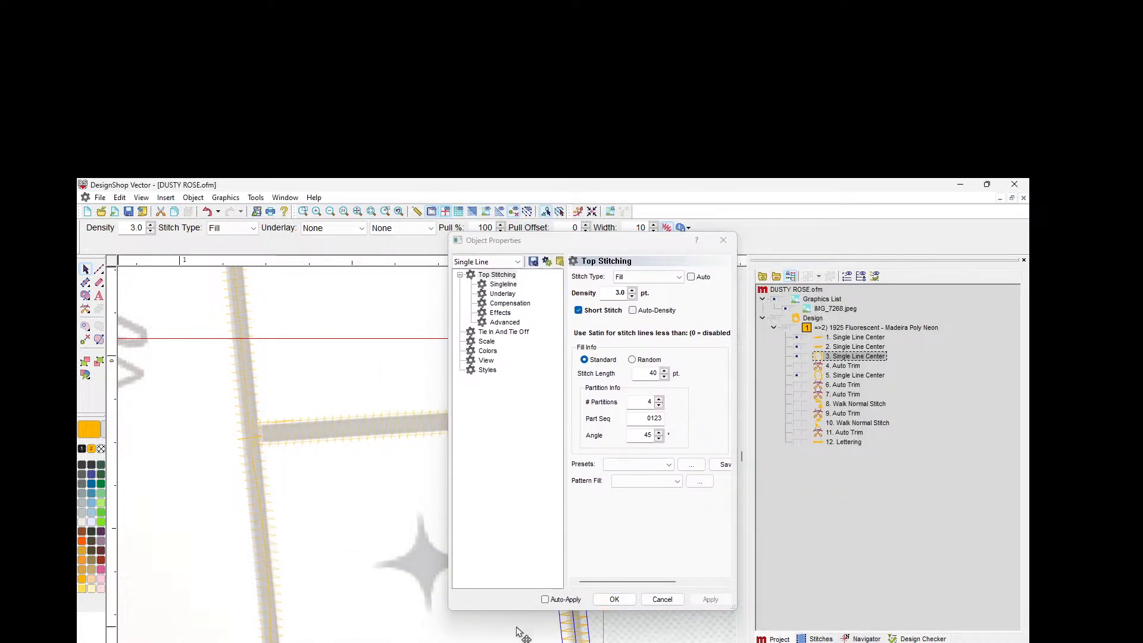
{"action": "left_click", "coordinate": [330, 212]}
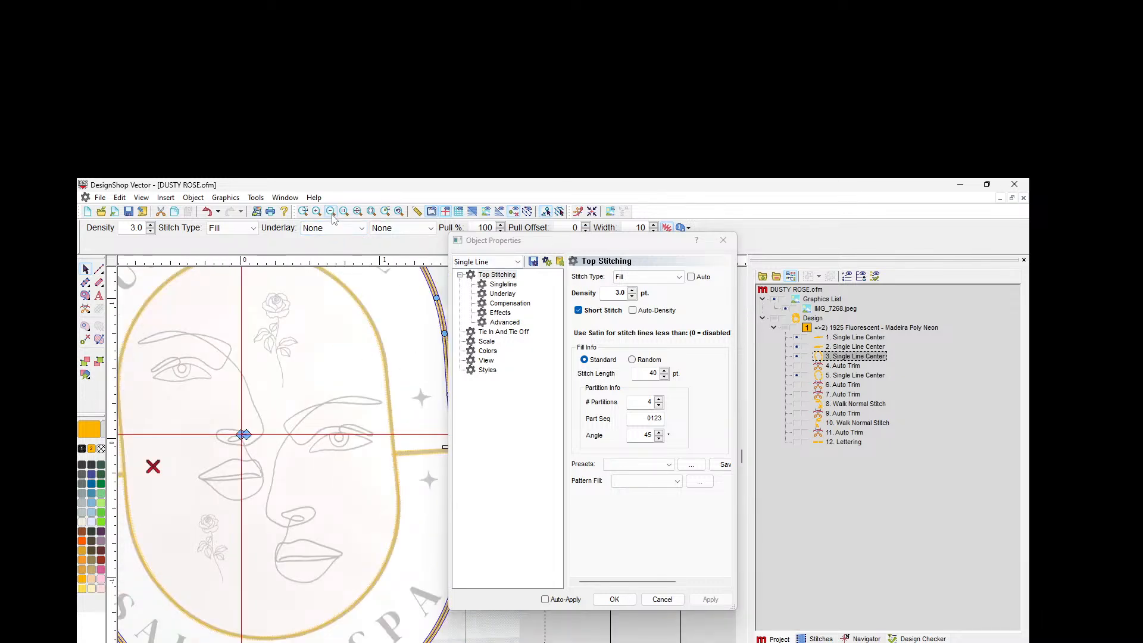
{"action": "left_click", "coordinate": [332, 215]}
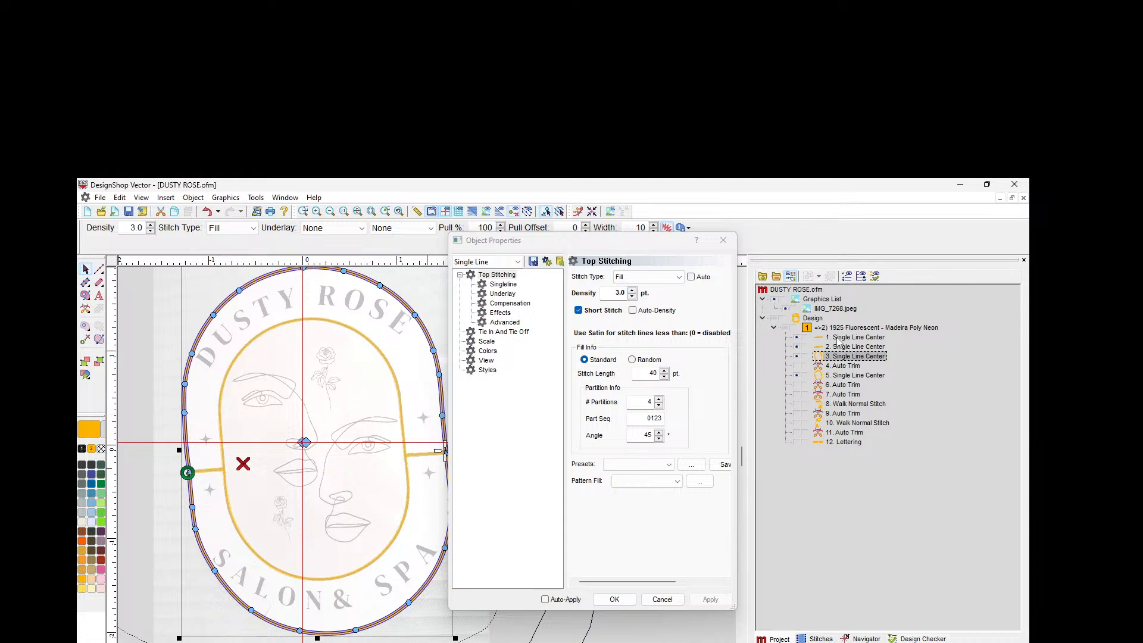
{"action": "left_click", "coordinate": [843, 337]}
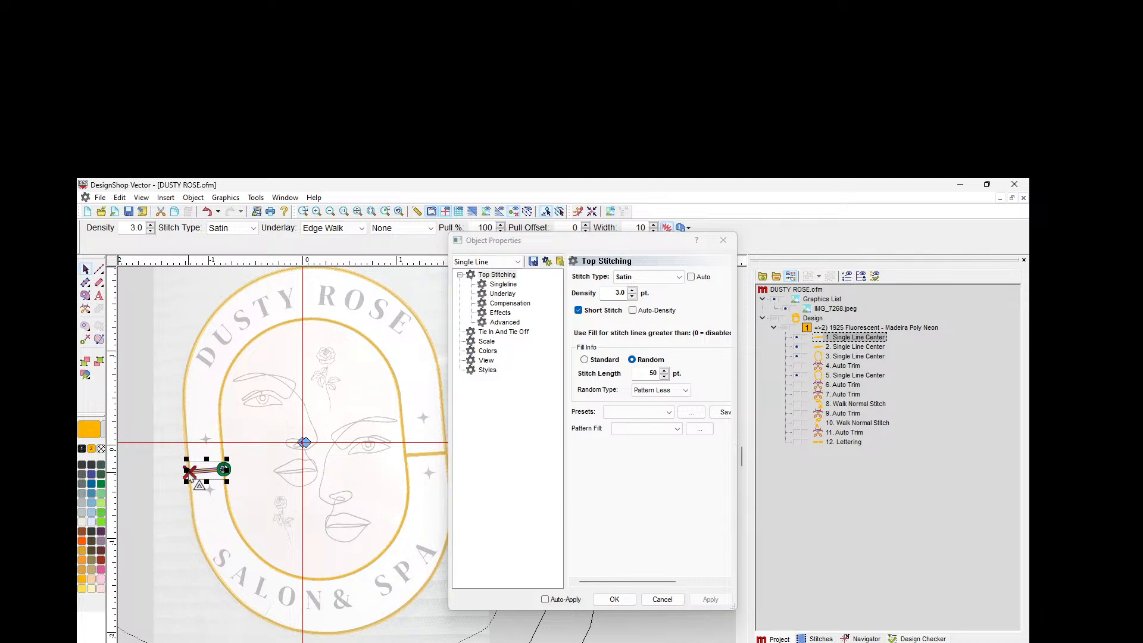
{"action": "left_click", "coordinate": [855, 356]}
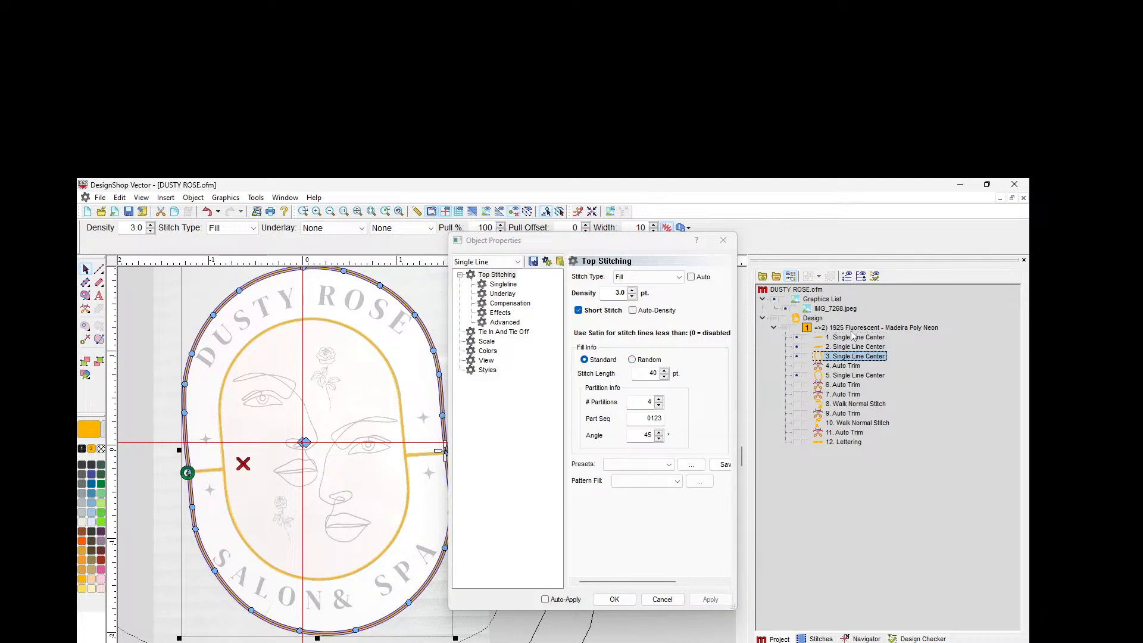
{"action": "left_click", "coordinate": [856, 346]}
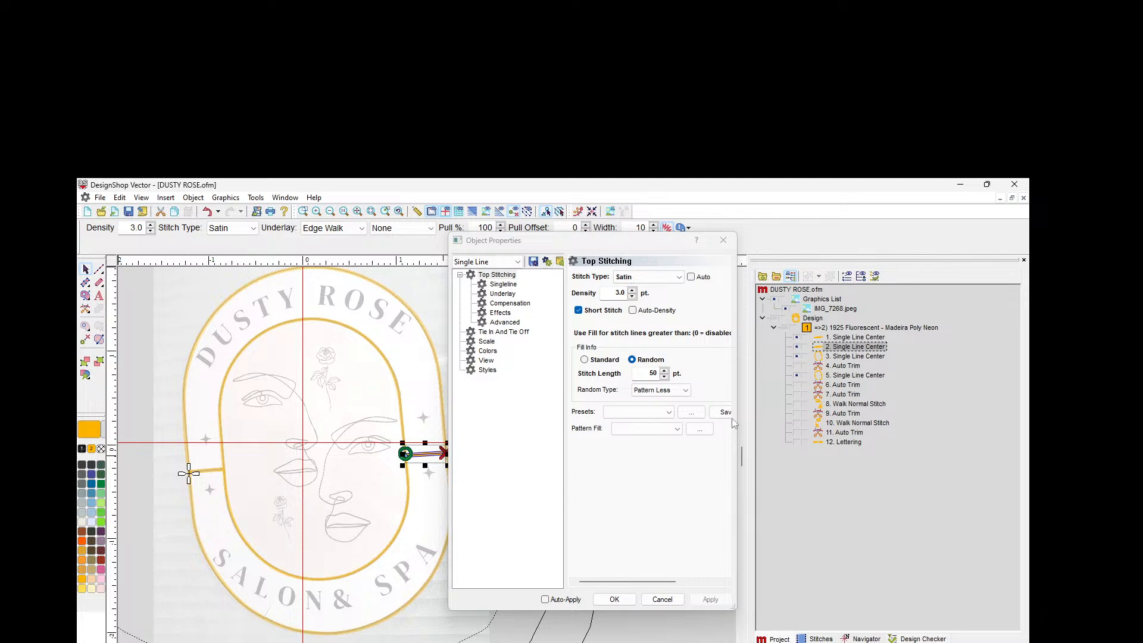
{"action": "left_click", "coordinate": [834, 359]}
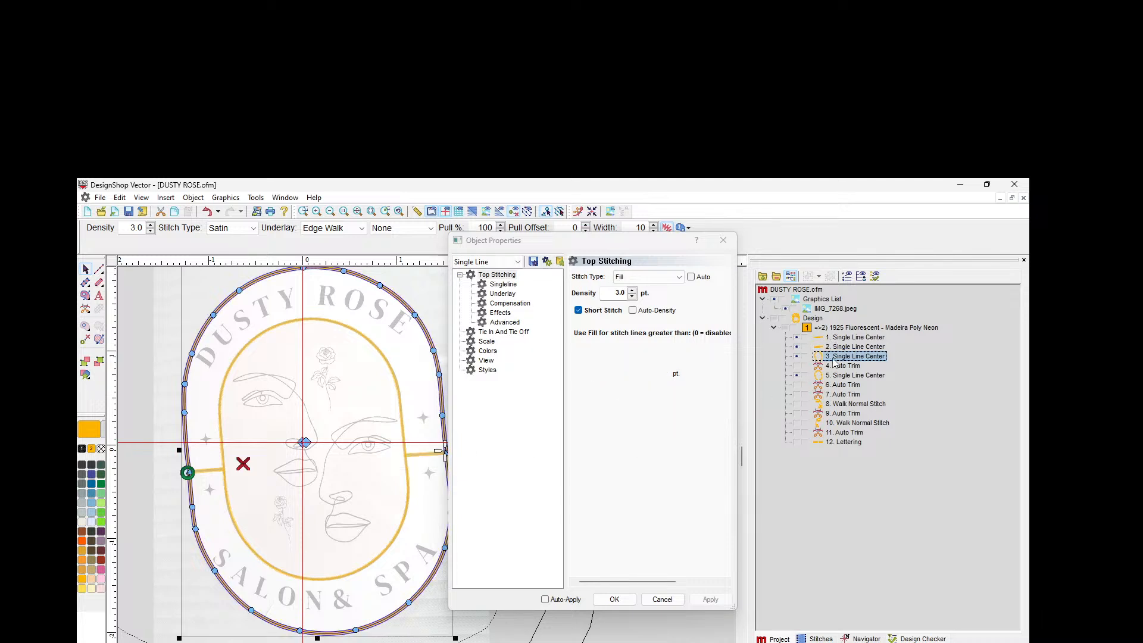
Step: Move the outer border's start point to the right connecting line's junction and its end point to the left connecting line's junction
{"action": "left_click_drag", "start_coordinate": [604, 245], "coordinate": [708, 546]}
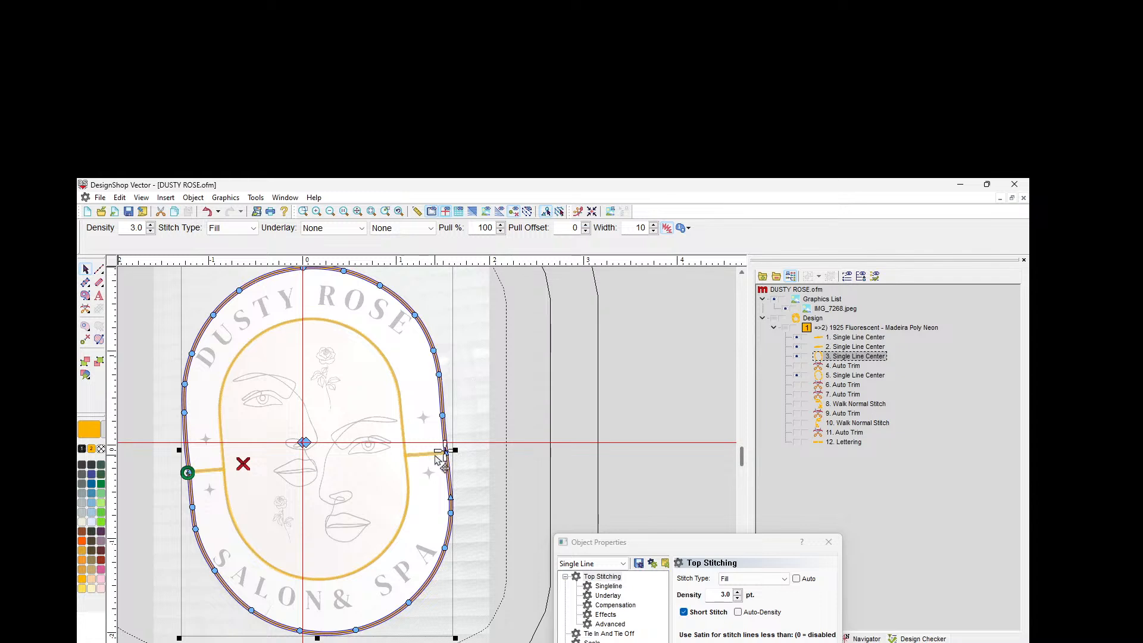
{"action": "left_click_drag", "start_coordinate": [191, 474], "coordinate": [448, 453]}
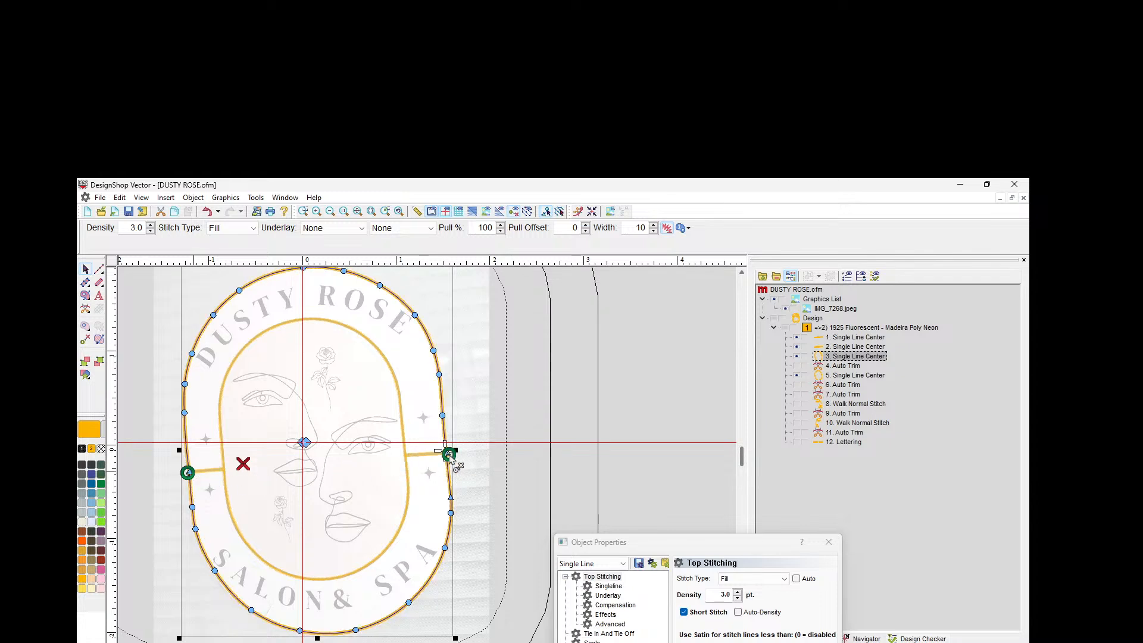
{"action": "left_click_drag", "start_coordinate": [253, 469], "coordinate": [191, 474]}
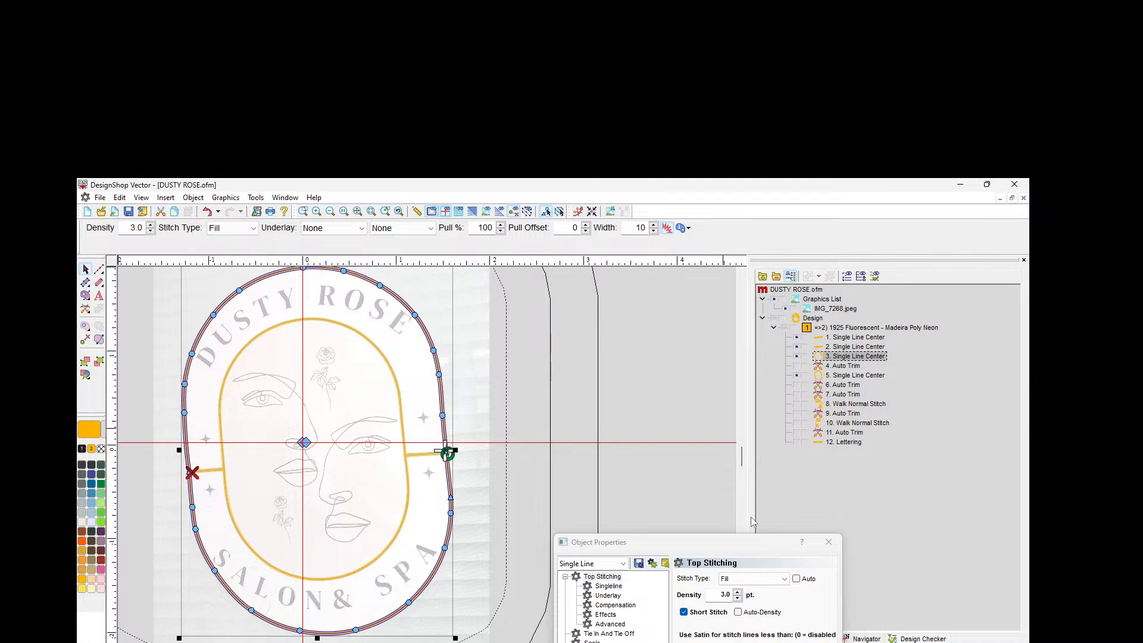
Step: Give the outer border an Edge Walk primary underlay with a 2 pt border margin and apply it
{"action": "left_click_drag", "start_coordinate": [711, 547], "coordinate": [677, 276]}
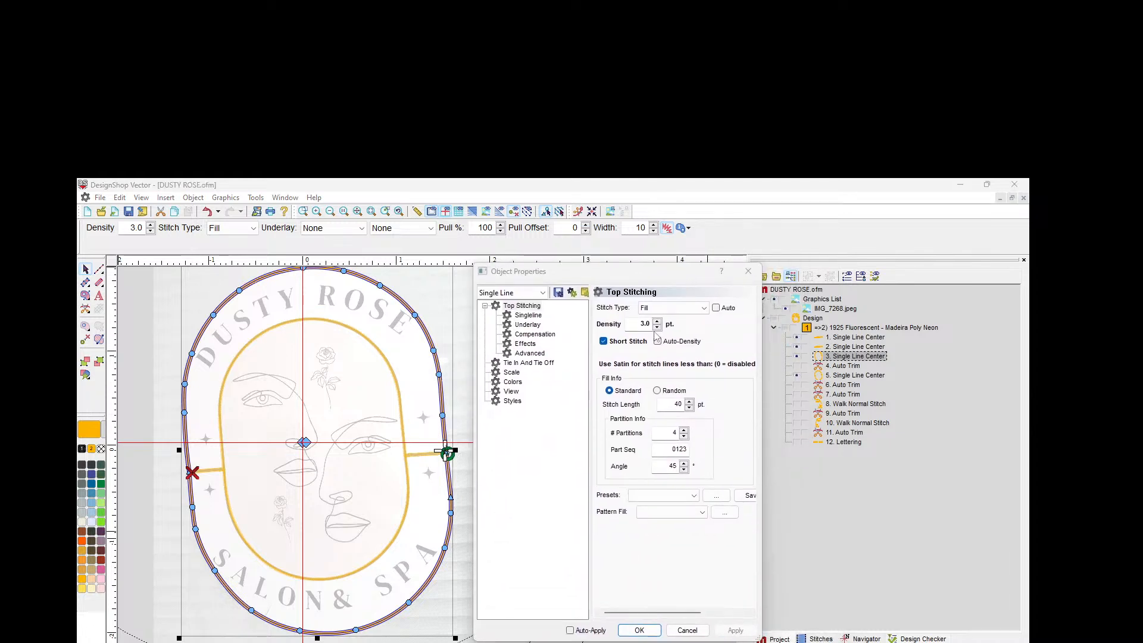
{"action": "left_click", "coordinate": [528, 315]}
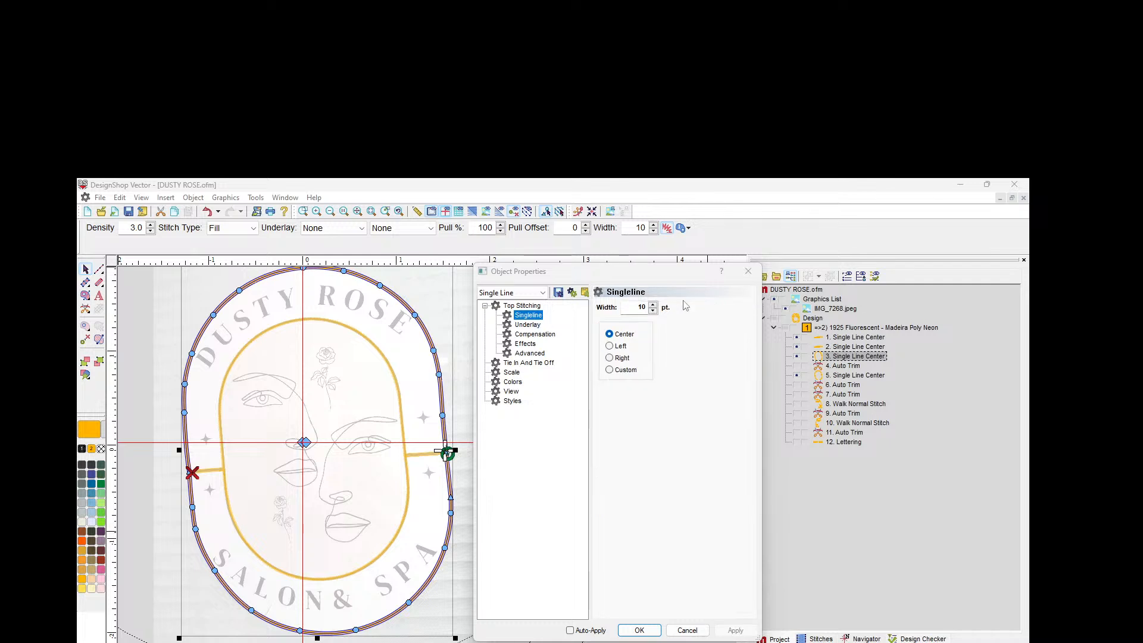
{"action": "left_click", "coordinate": [527, 325]}
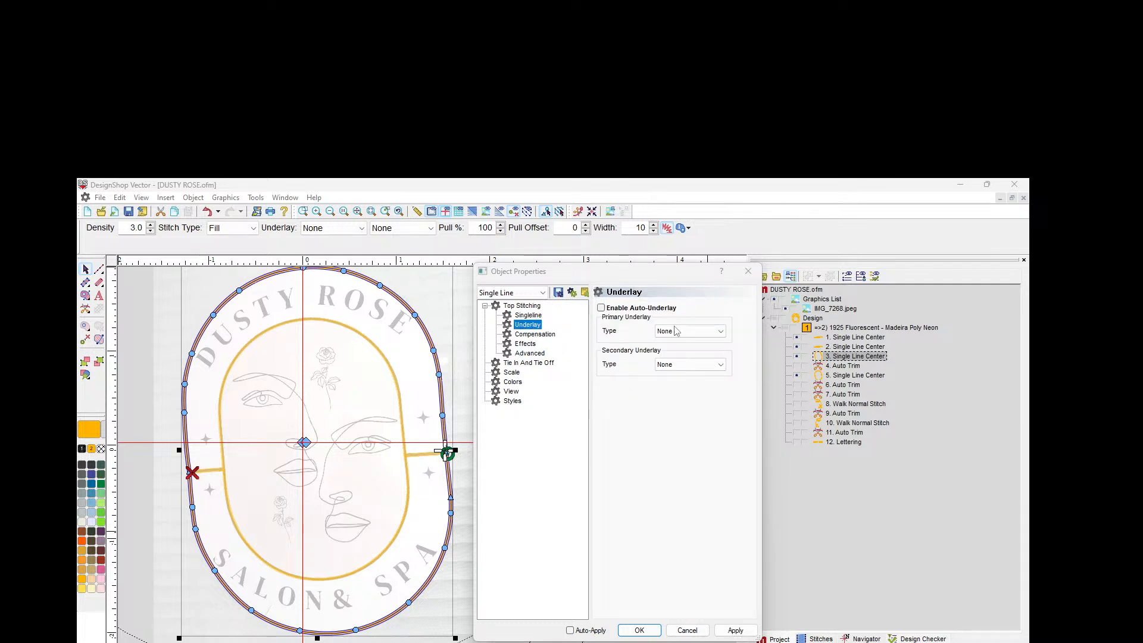
{"action": "left_click", "coordinate": [676, 331]}
{"action": "left_click", "coordinate": [672, 376]}
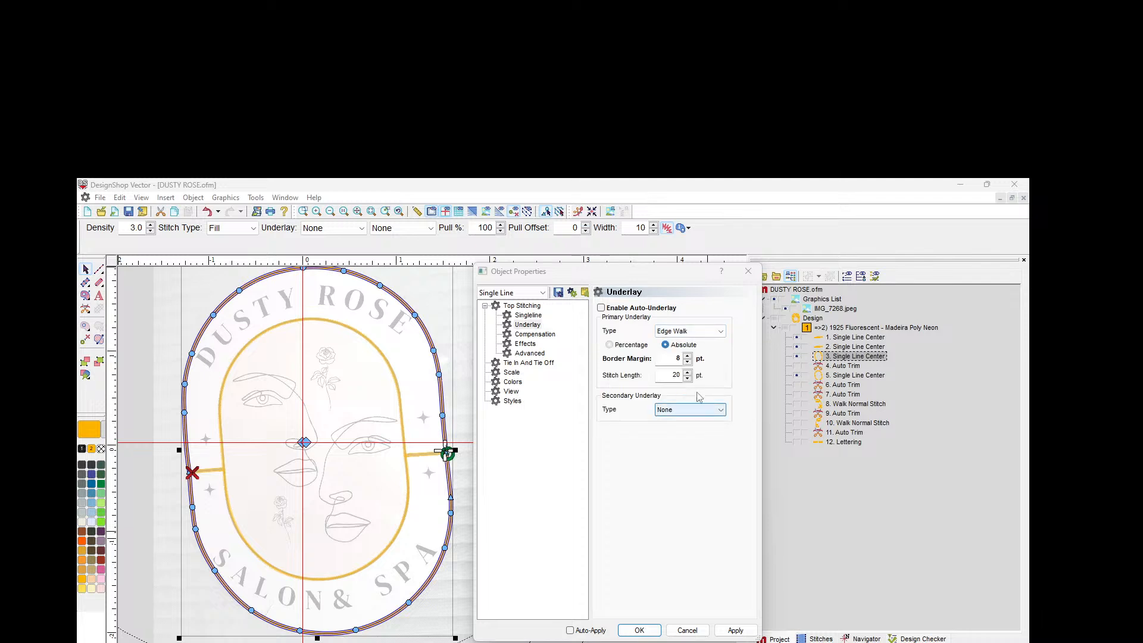
{"action": "left_click", "coordinate": [688, 355]}
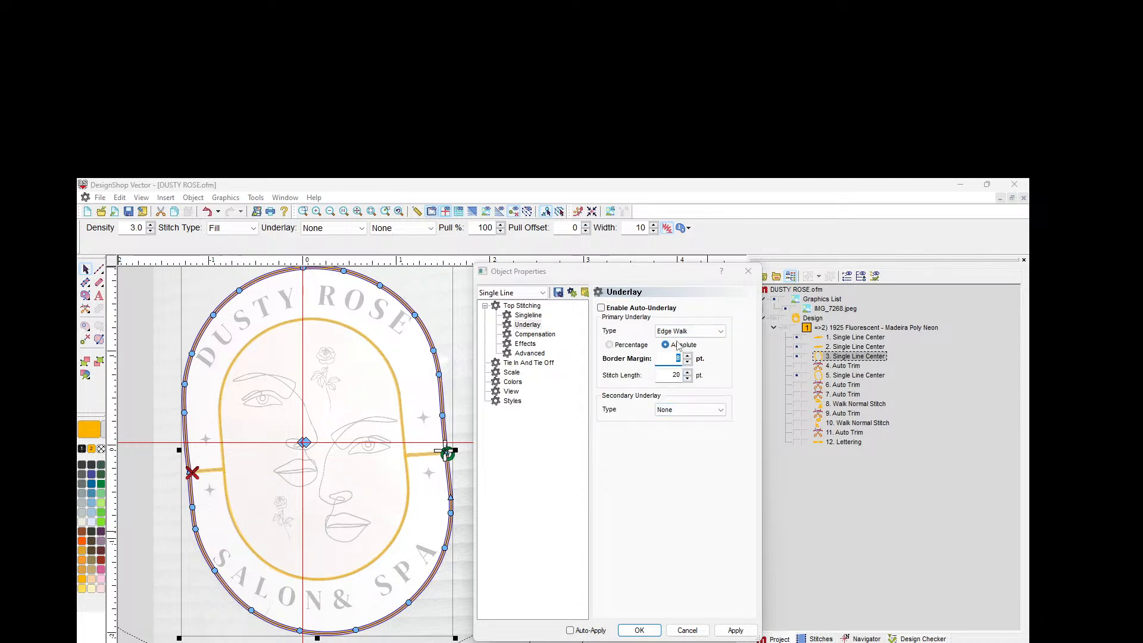
{"action": "left_click", "coordinate": [731, 630]}
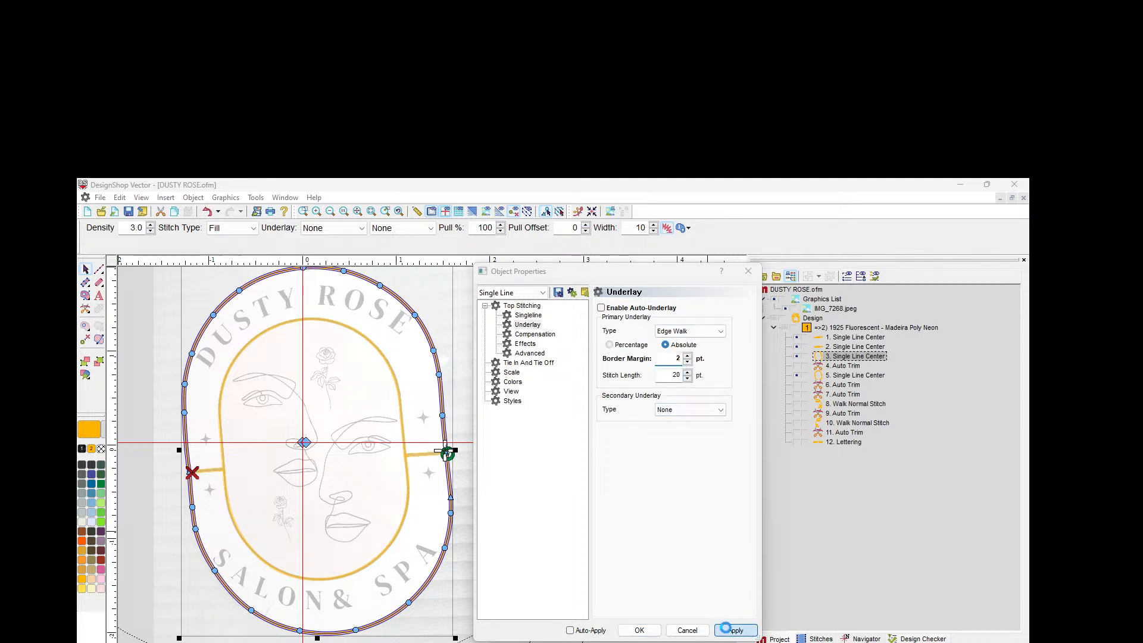
Step: Select the inner border in the stitch order and apply a density of 3.0 pt and a width of 10 pt
{"action": "left_click", "coordinate": [858, 375]}
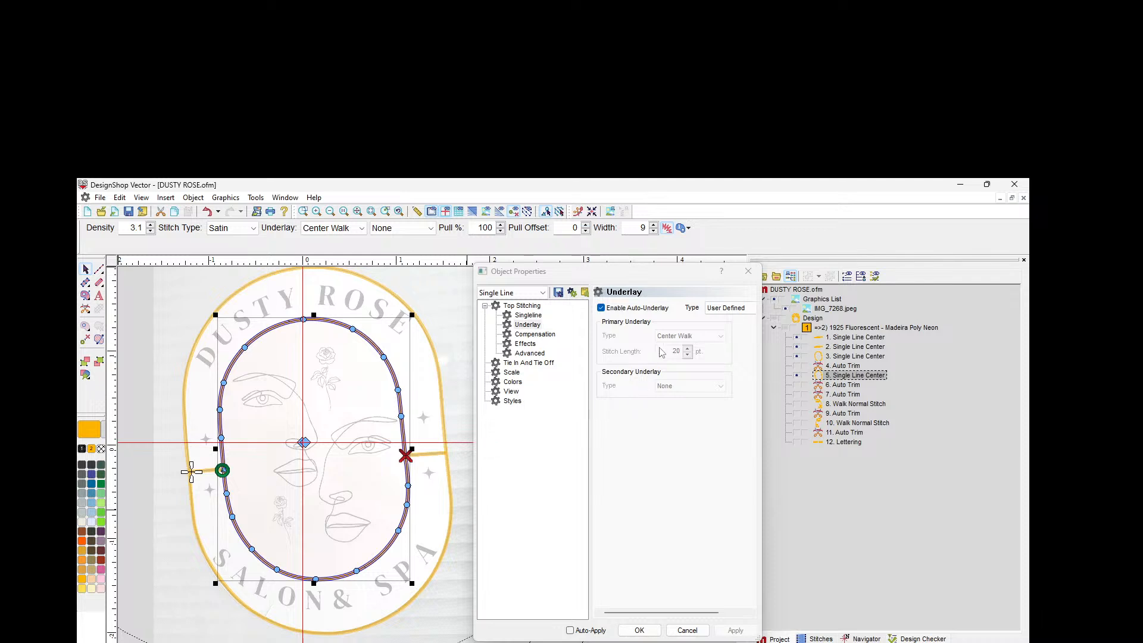
{"action": "left_click", "coordinate": [534, 306]}
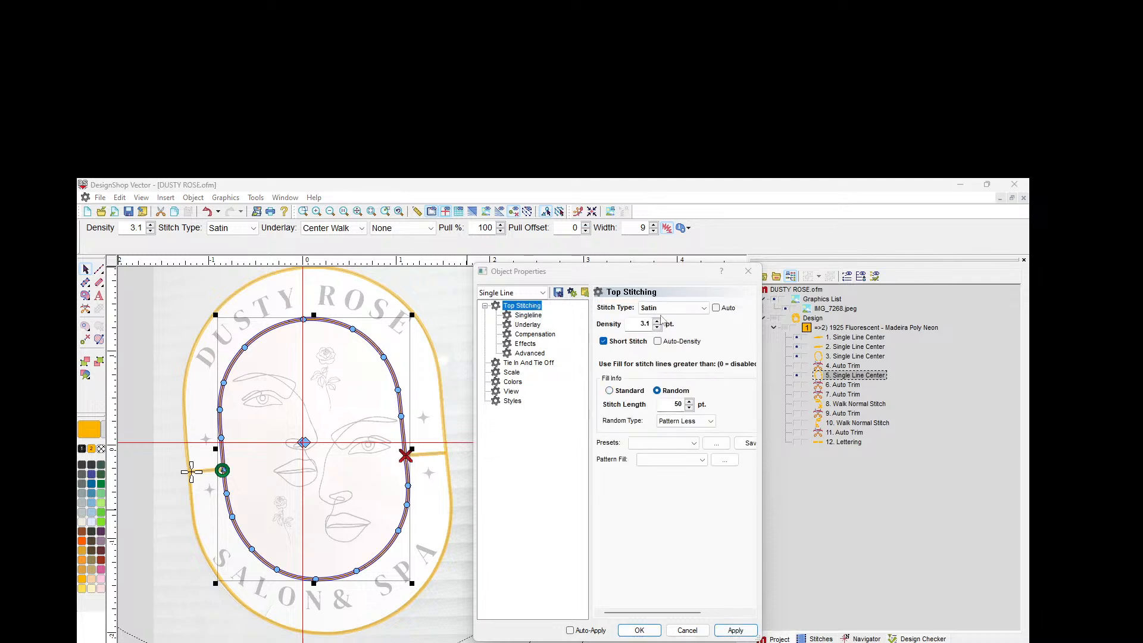
{"action": "left_click", "coordinate": [657, 328]}
{"action": "left_click", "coordinate": [738, 630]}
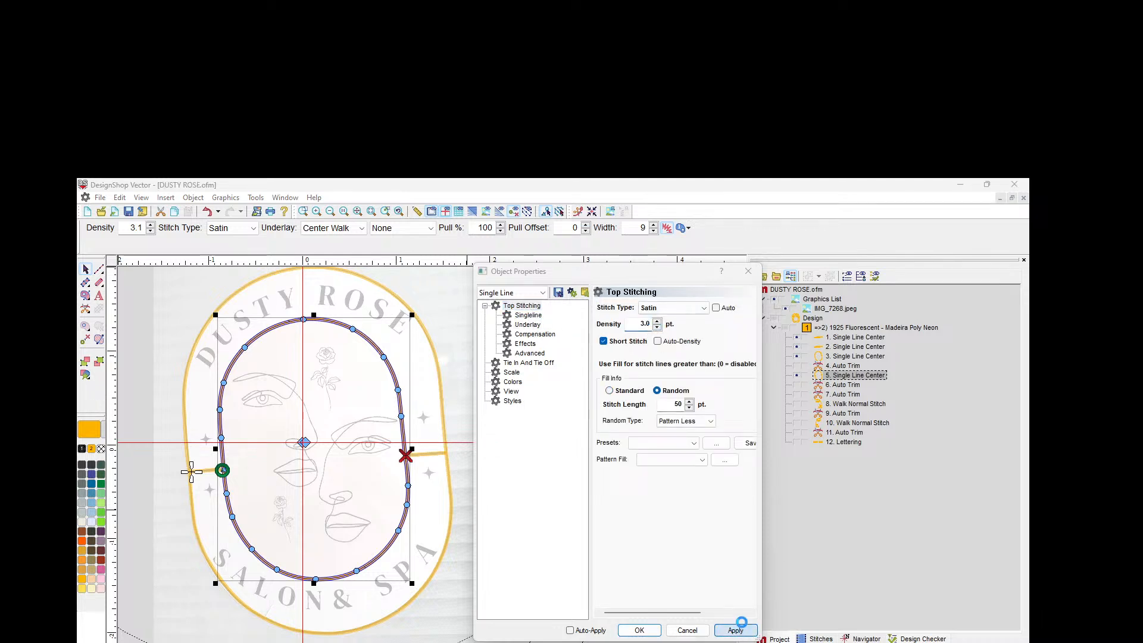
{"action": "left_click", "coordinate": [528, 315]}
{"action": "left_click", "coordinate": [653, 305]}
{"action": "left_click", "coordinate": [736, 630]}
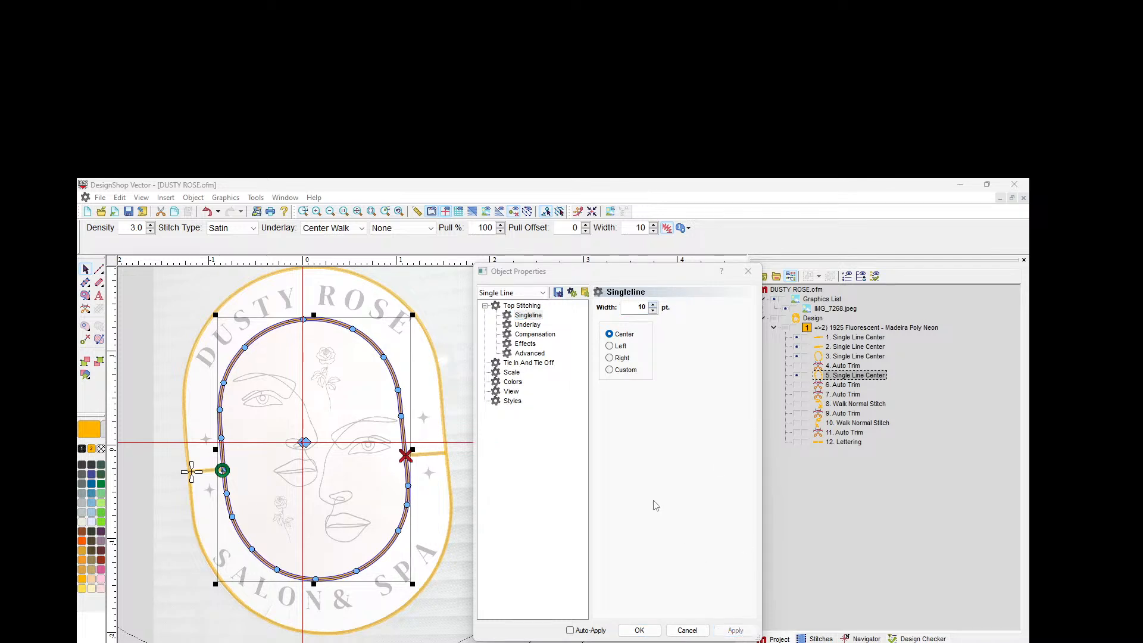
Step: Turn off auto-underlay for the inner border, apply an Edge Walk primary underlay with a 2 pt border margin and close its properties
{"action": "left_click", "coordinate": [528, 325]}
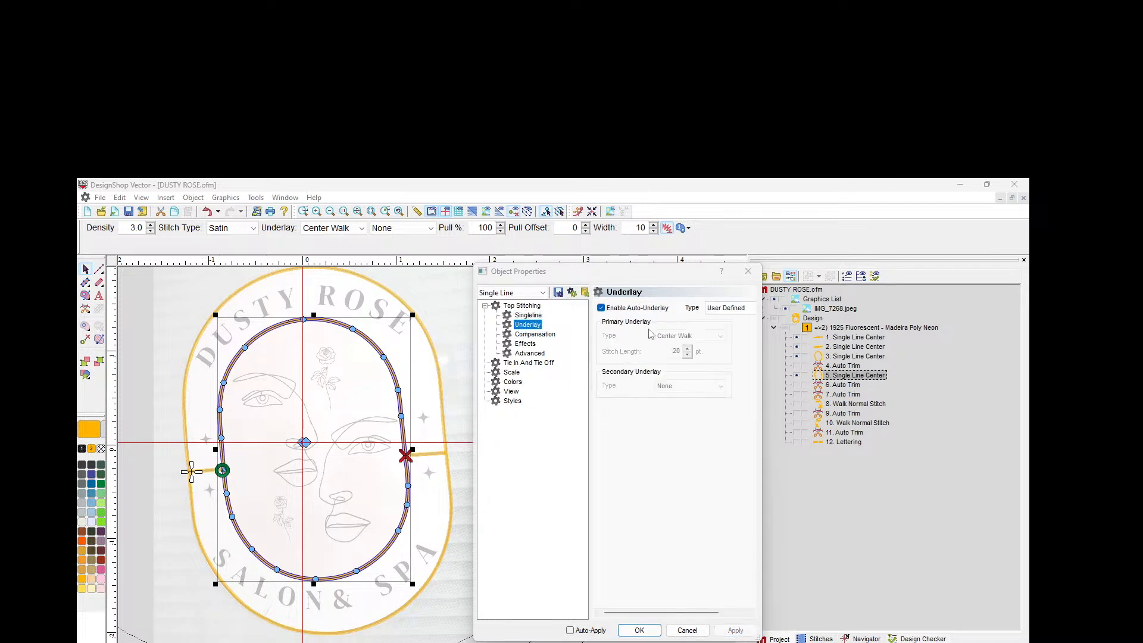
{"action": "left_click", "coordinate": [601, 308]}
{"action": "left_click", "coordinate": [690, 331]}
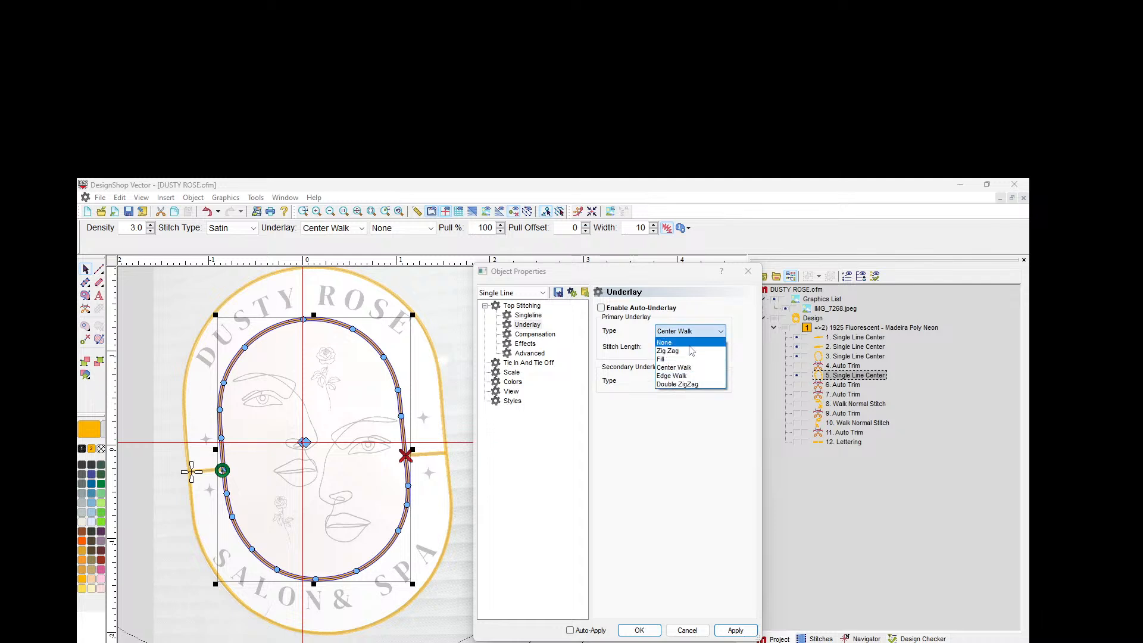
{"action": "left_click", "coordinate": [674, 376]}
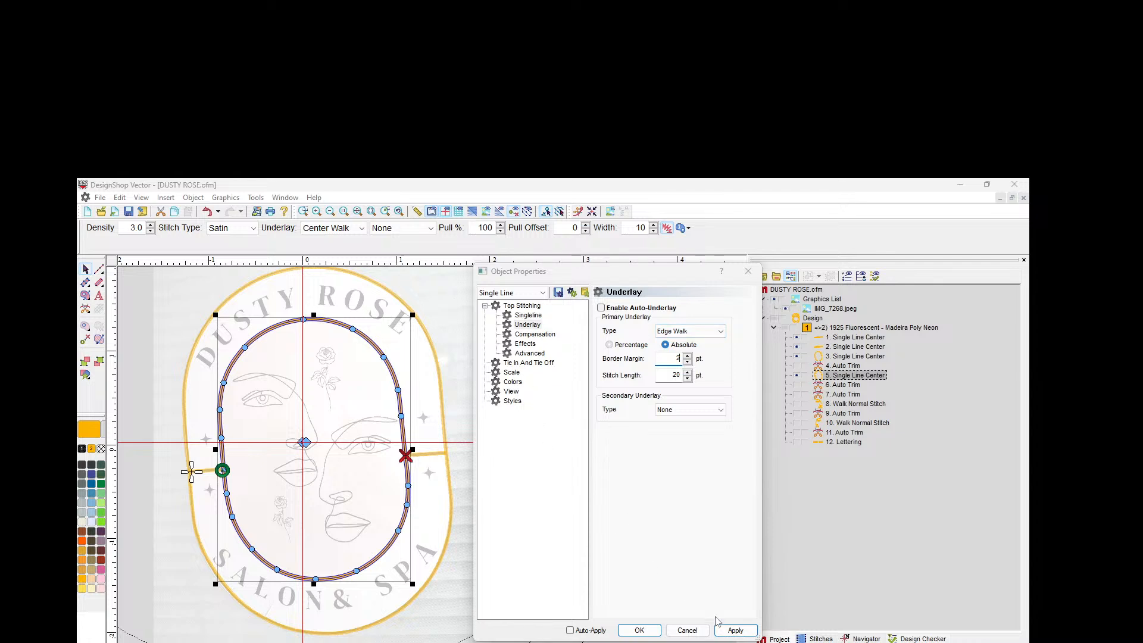
{"action": "left_click", "coordinate": [735, 631]}
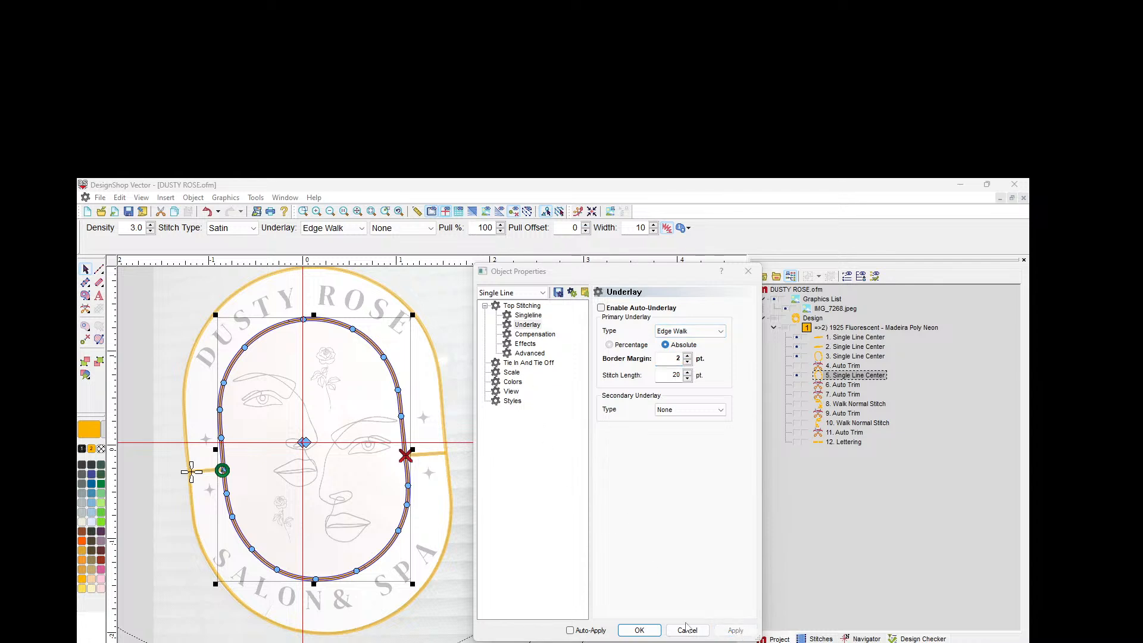
{"action": "left_click", "coordinate": [638, 630]}
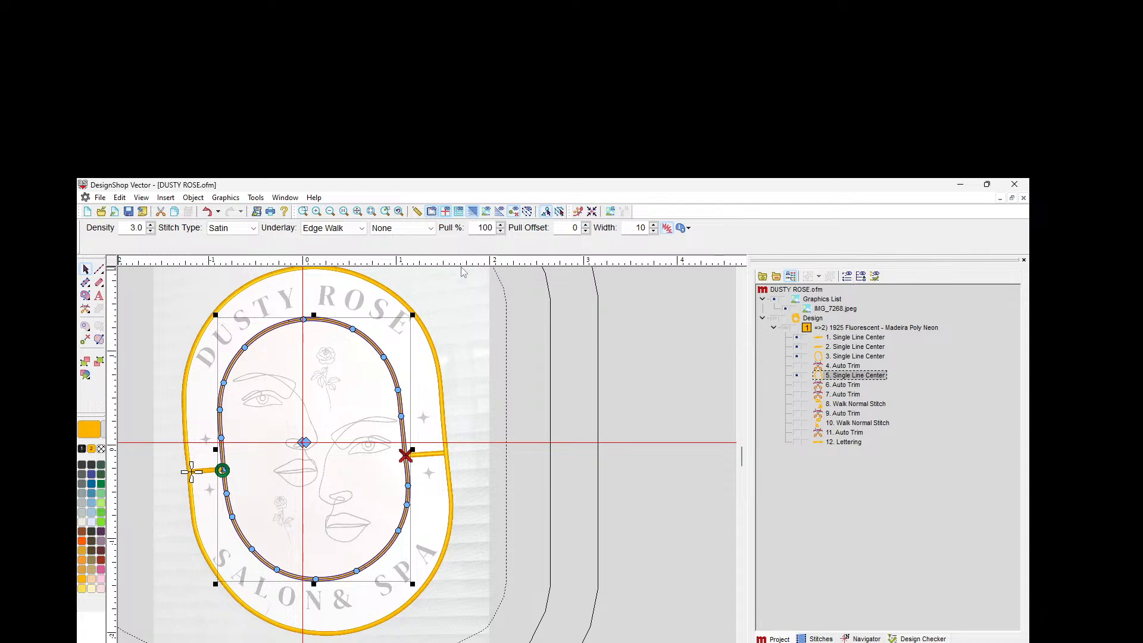
Step: Deselect the inner border and inspect the stitched borders and connecting lines against the whole logo artwork
{"action": "left_click", "coordinate": [511, 316]}
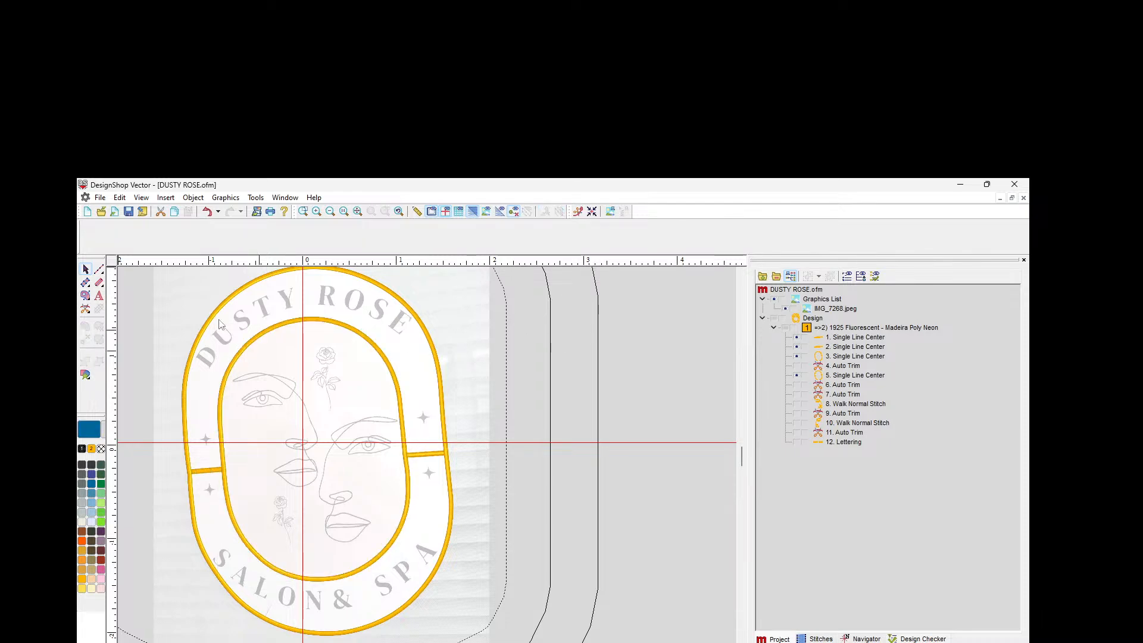
{"action": "scroll", "coordinate": [456, 508], "scroll_direction": "up", "scroll_amount": 2}
{"action": "scroll", "coordinate": [428, 560], "scroll_direction": "down", "scroll_amount": 4}
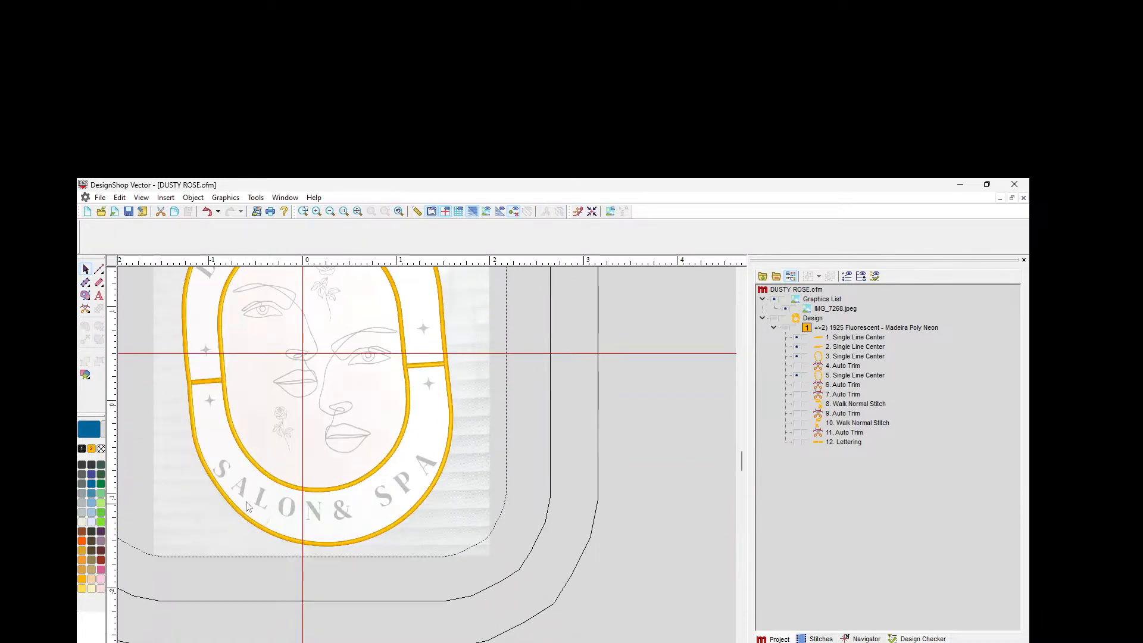
{"action": "scroll", "coordinate": [403, 611], "scroll_direction": "up", "scroll_amount": 3}
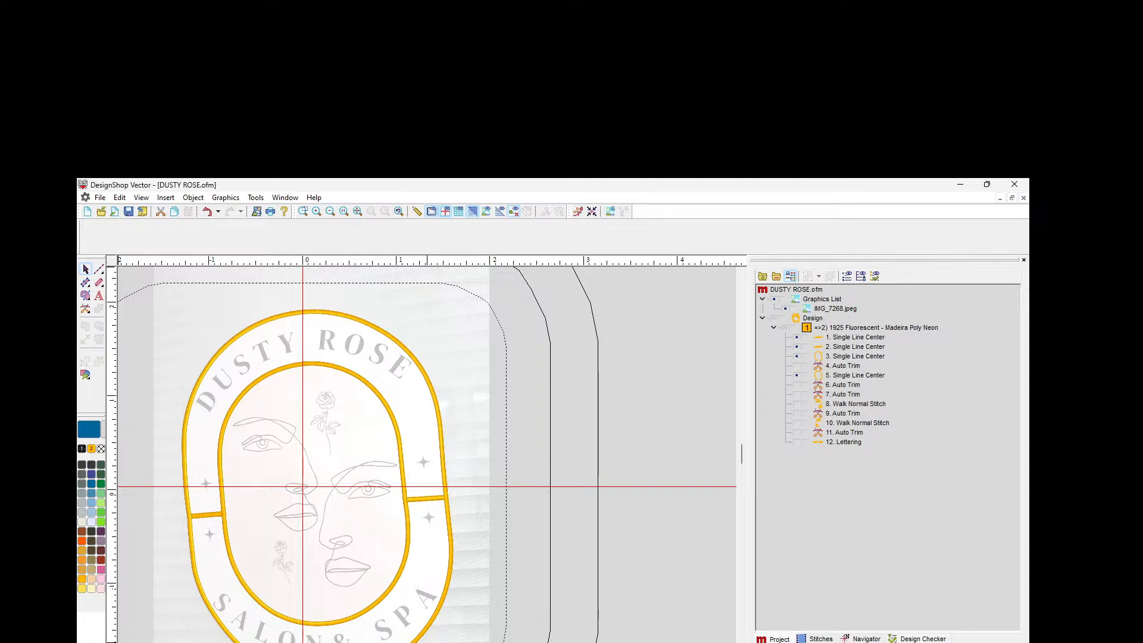
{"action": "scroll", "coordinate": [426, 452], "scroll_direction": "left", "scroll_amount": 3}
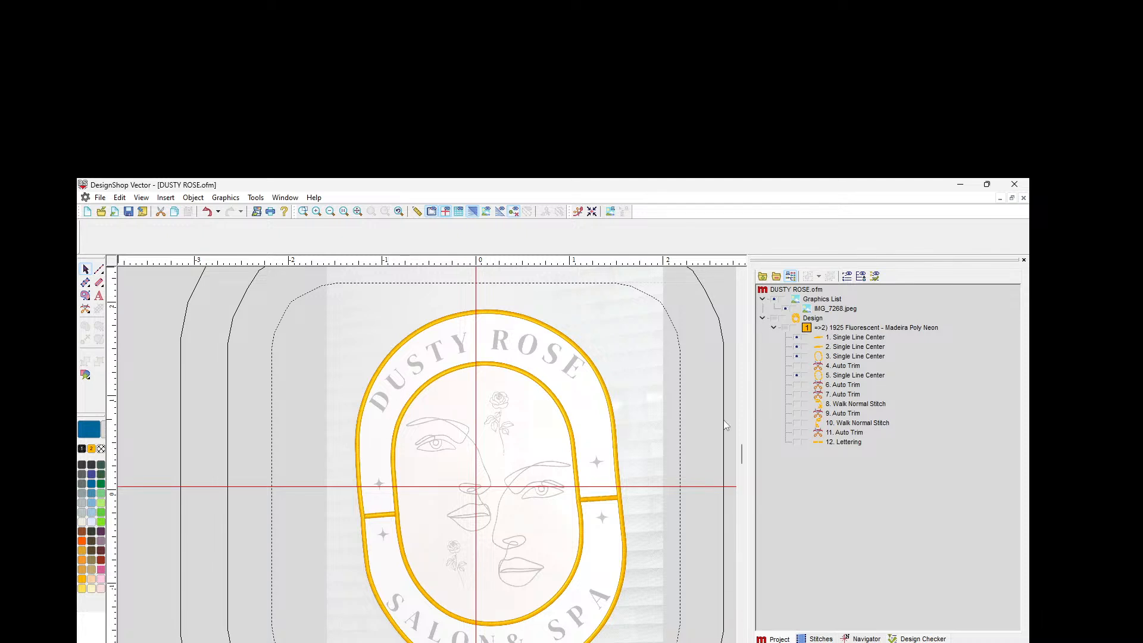
{"action": "scroll", "coordinate": [659, 421], "scroll_direction": "down", "scroll_amount": 3}
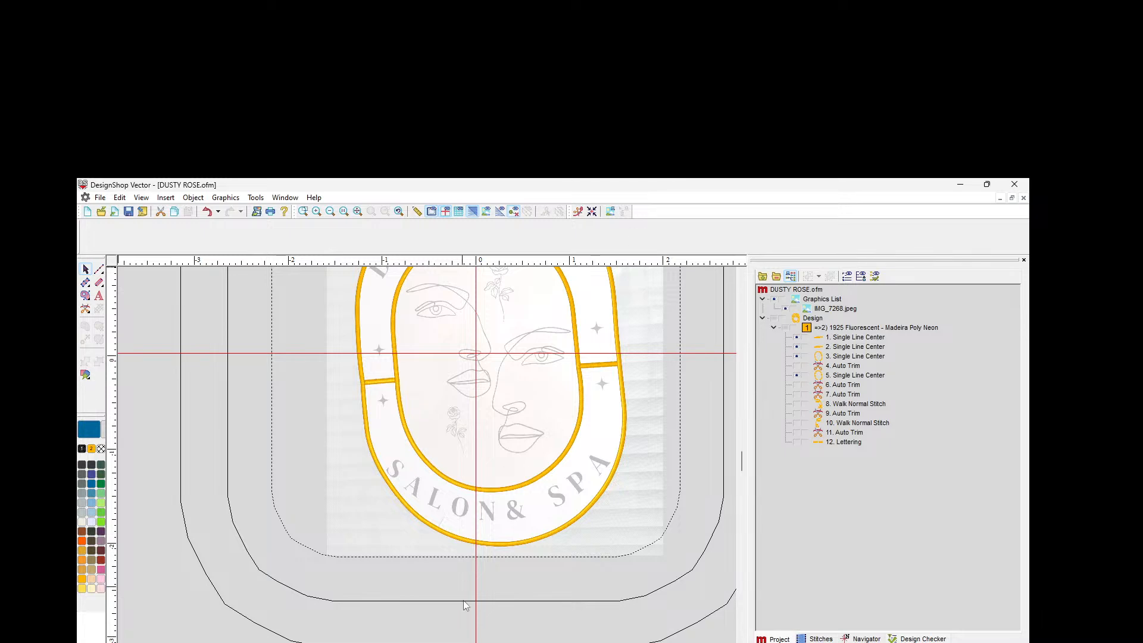
{"action": "scroll", "coordinate": [494, 443], "scroll_direction": "up", "scroll_amount": 2}
{"action": "scroll", "coordinate": [516, 470], "scroll_direction": "down", "scroll_amount": 1}
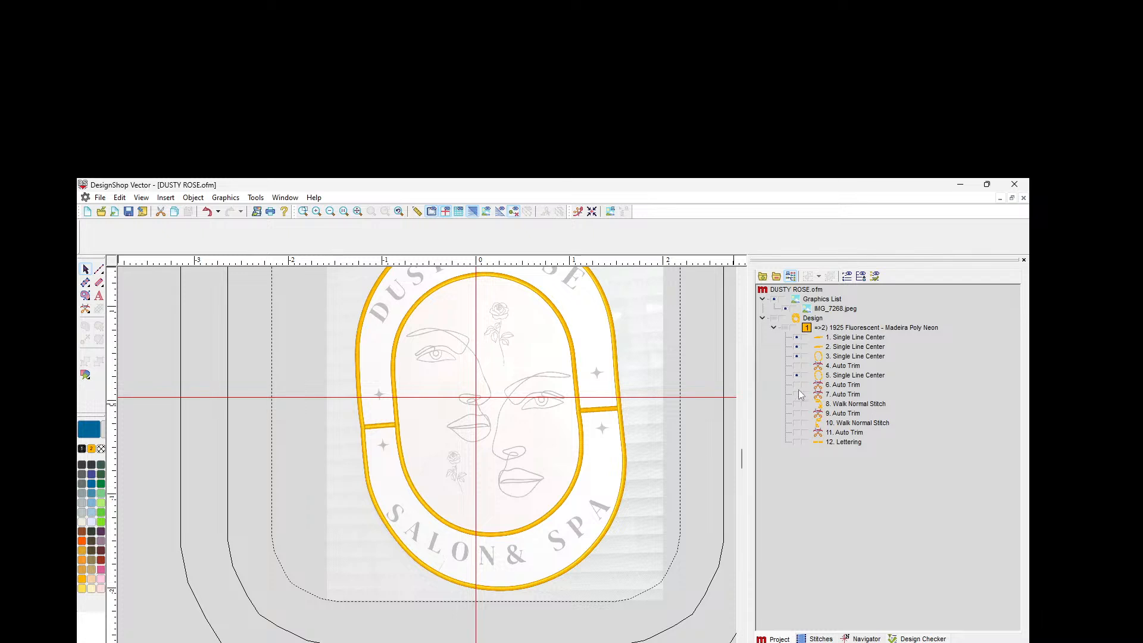
Step: Move the first of the two consecutive Auto Trims up the stitch order, directly after the first connecting line
{"action": "left_click", "coordinate": [834, 386]}
{"action": "key", "text": "ctrl+a"}
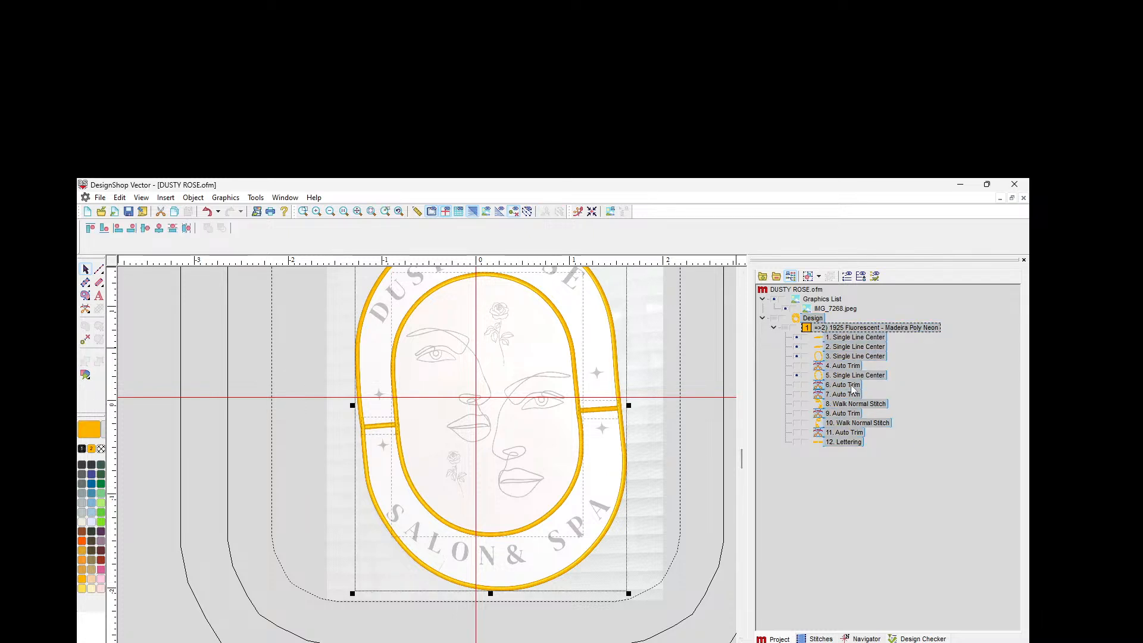
{"action": "left_click", "coordinate": [850, 386]}
{"action": "left_click_drag", "start_coordinate": [850, 391], "coordinate": [840, 344]}
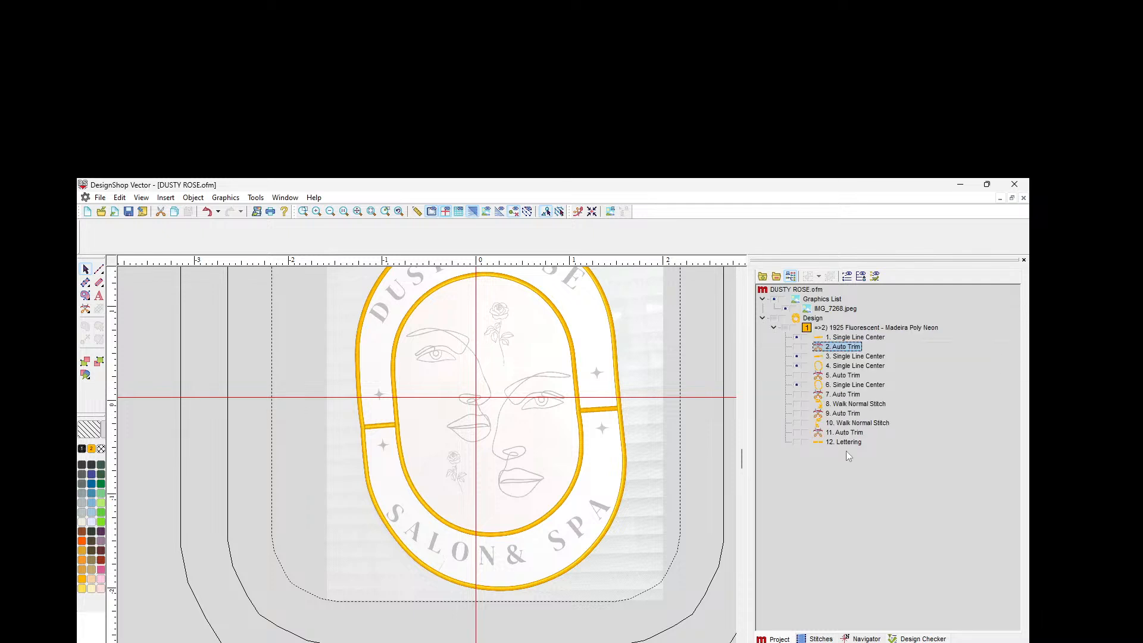
Step: Make the left face's Walk Normal Stitch visible and inspect its stitches close up against the artwork
{"action": "left_click", "coordinate": [838, 404]}
{"action": "left_click", "coordinate": [797, 403]}
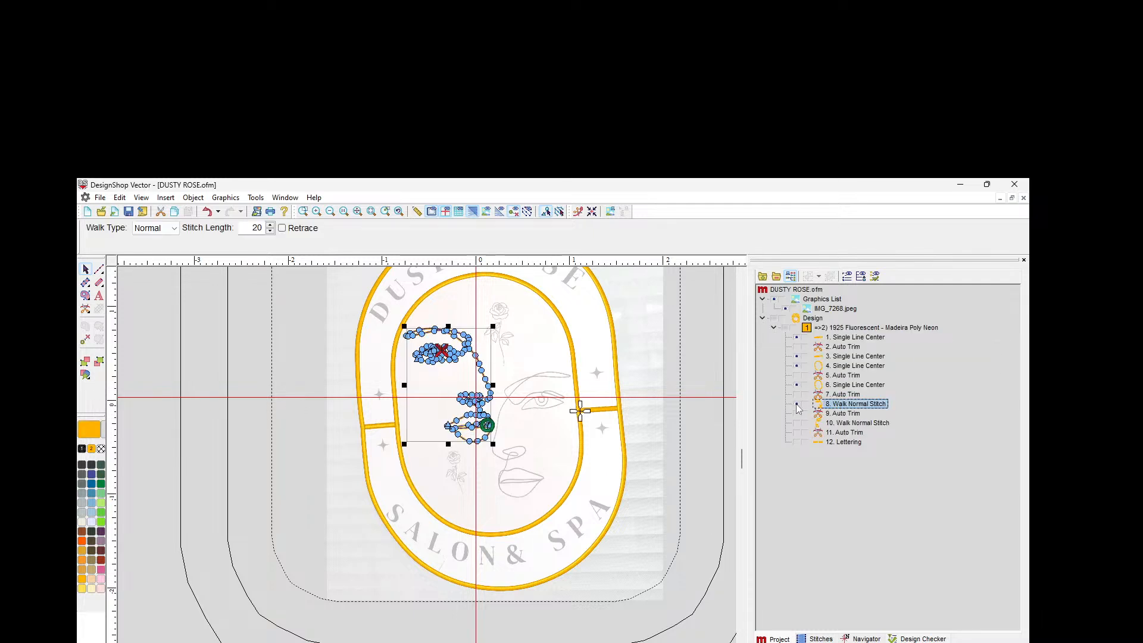
{"action": "left_click", "coordinate": [675, 316]}
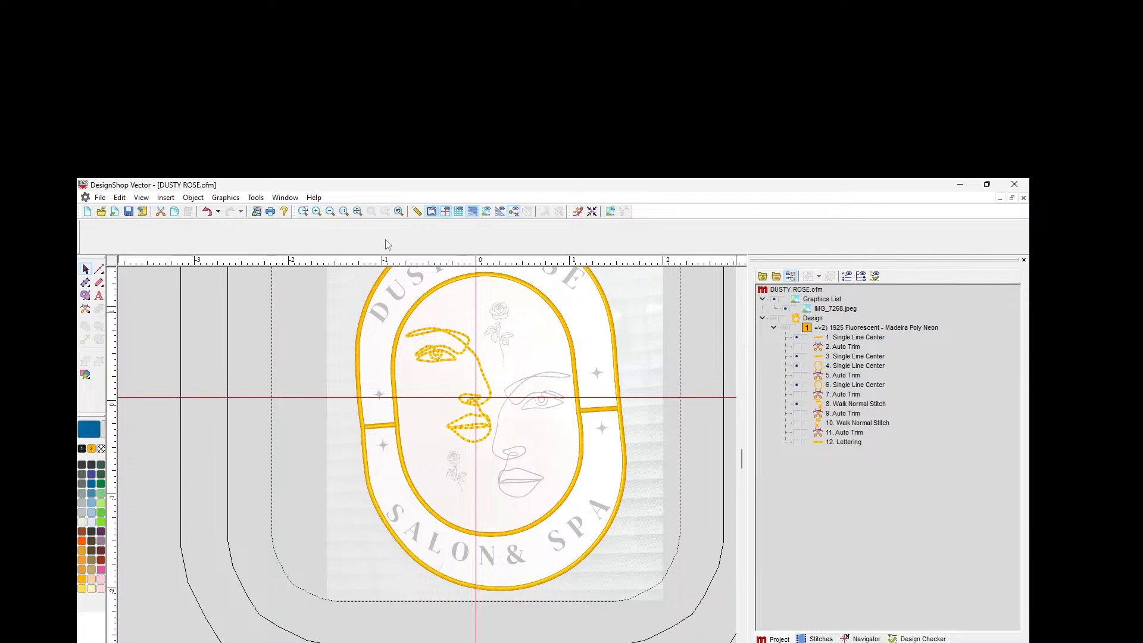
{"action": "left_click", "coordinate": [316, 211]}
{"action": "scroll", "coordinate": [567, 339], "scroll_direction": "up", "scroll_amount": 5}
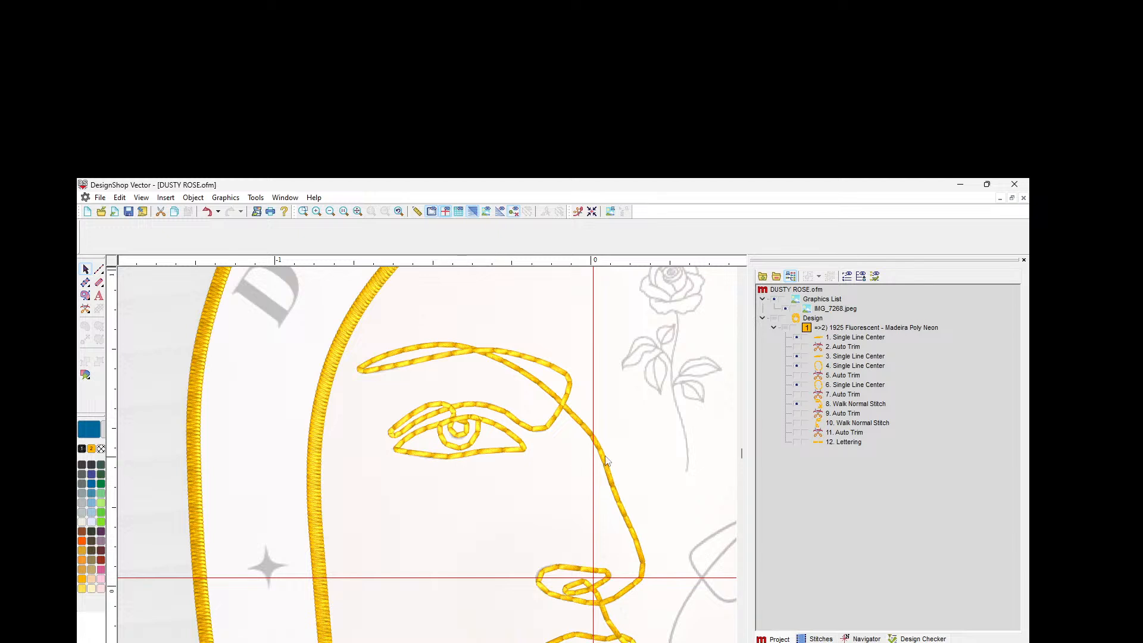
{"action": "scroll", "coordinate": [734, 449], "scroll_direction": "down", "scroll_amount": 1}
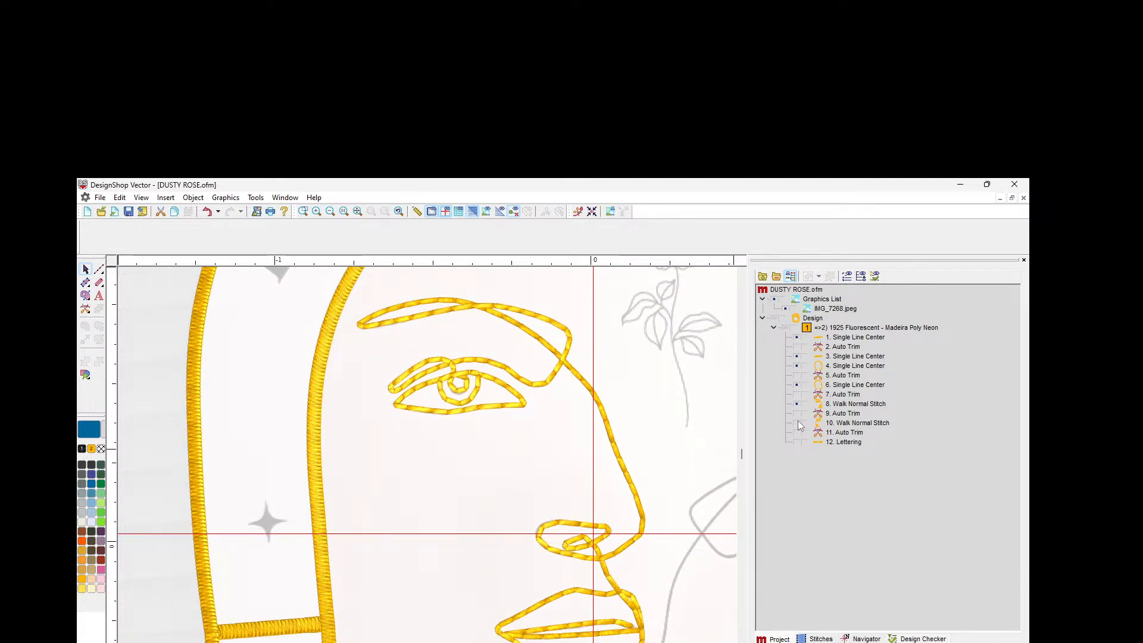
Step: Make the right face's Walk Normal Stitch visible and bring that face into view
{"action": "left_click", "coordinate": [797, 422]}
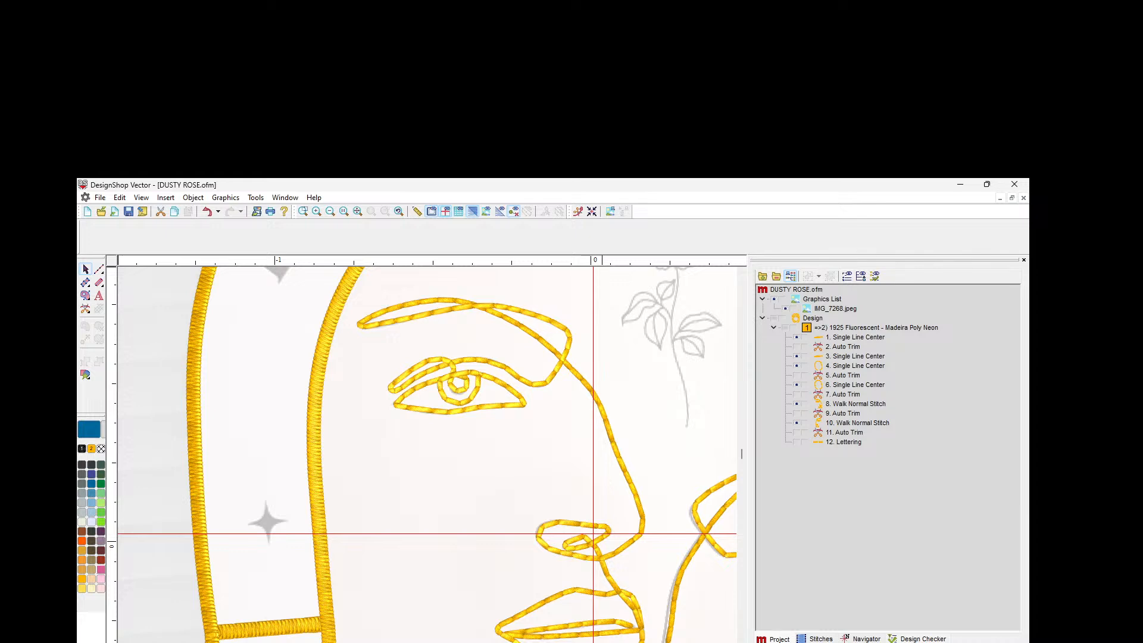
{"action": "left_click_drag", "start_coordinate": [422, 642], "coordinate": [436, 642]}
{"action": "scroll", "coordinate": [447, 624], "scroll_direction": "down", "scroll_amount": 4}
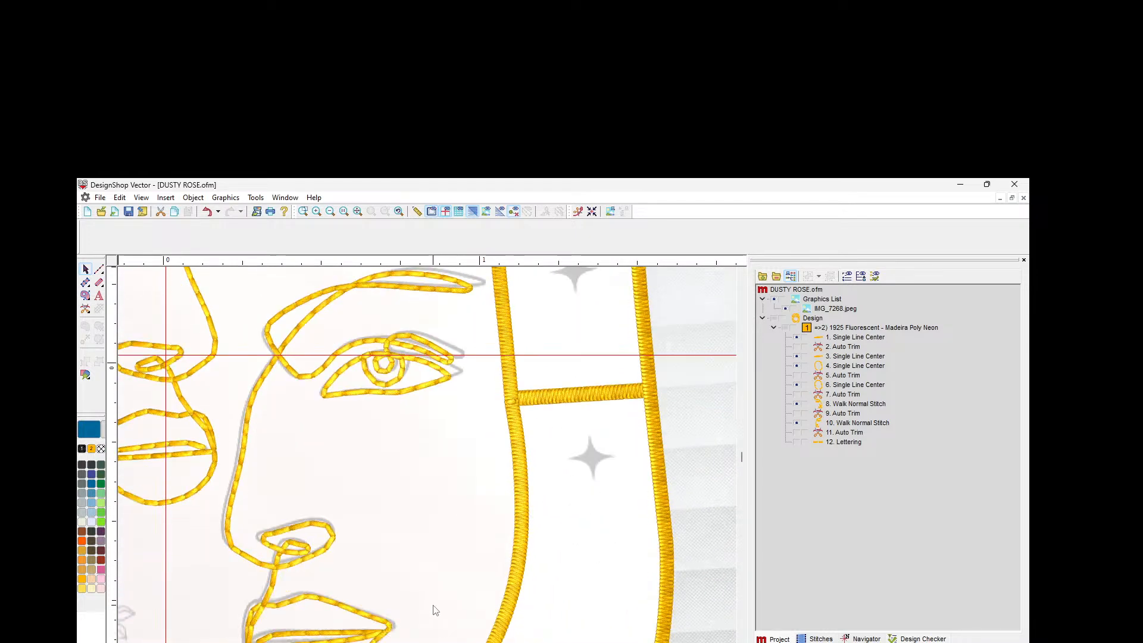
Step: Stretch the right face's walk stitch slightly outward at its right, upper and left edges to fit the artwork
{"action": "left_click", "coordinate": [410, 360]}
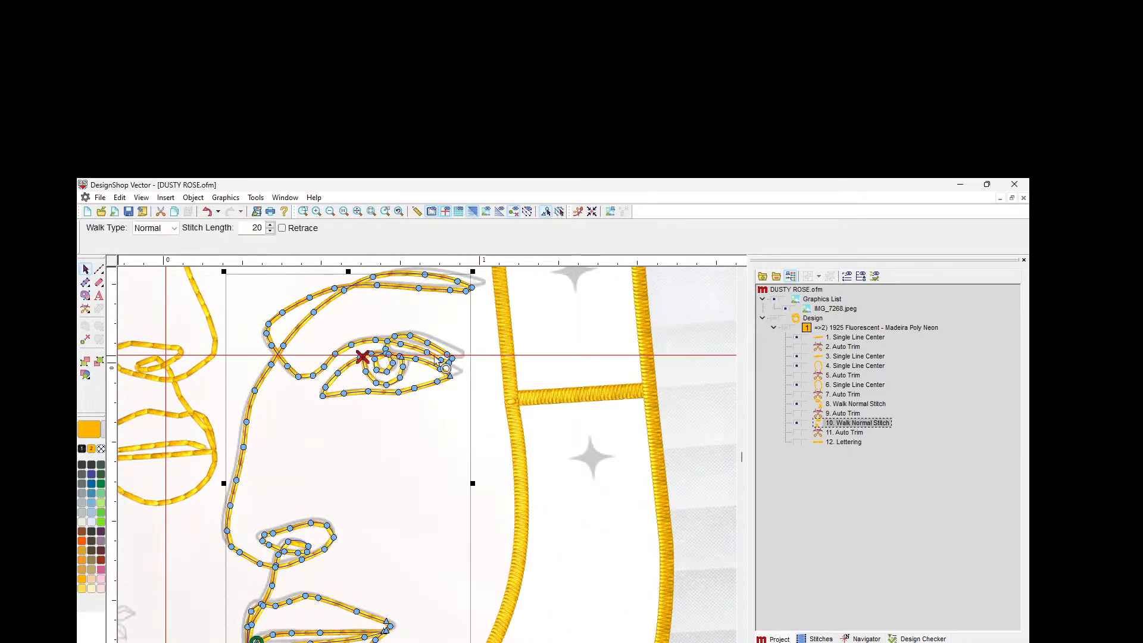
{"action": "left_click_drag", "start_coordinate": [474, 483], "coordinate": [483, 483]}
{"action": "scroll", "coordinate": [470, 482], "scroll_direction": "up", "scroll_amount": 2}
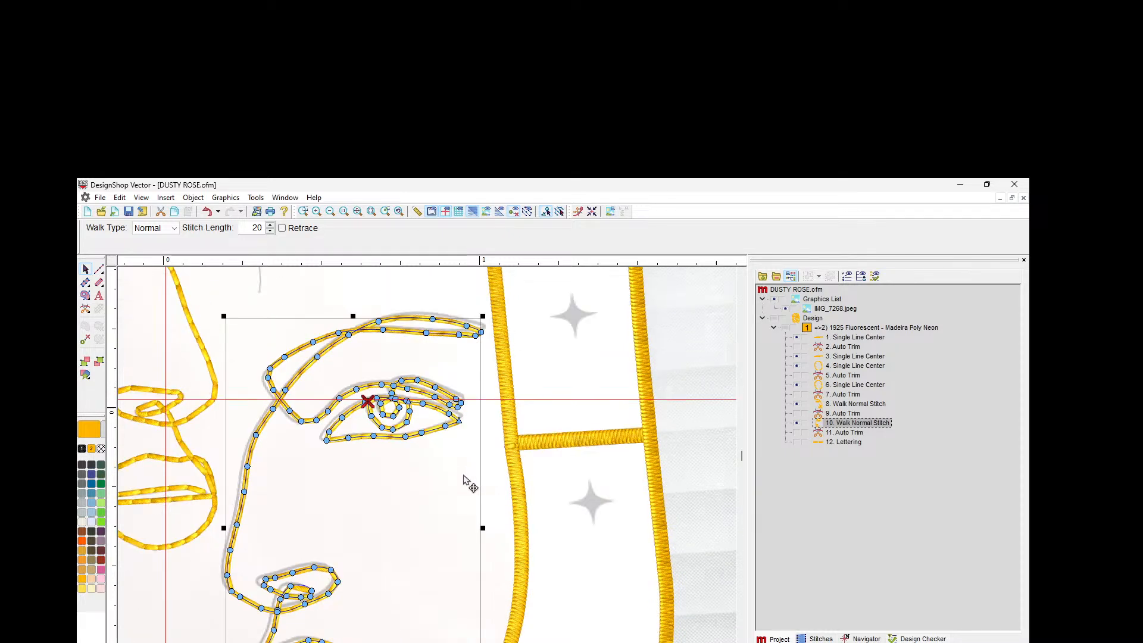
{"action": "left_click_drag", "start_coordinate": [353, 361], "coordinate": [353, 356]}
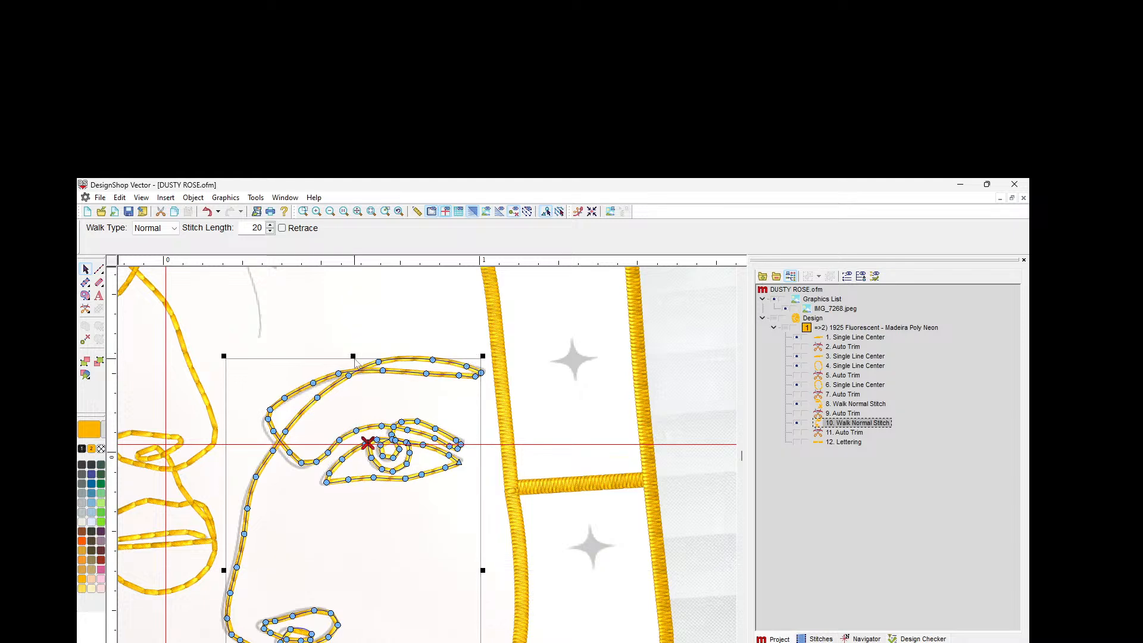
{"action": "scroll", "coordinate": [375, 616], "scroll_direction": "down", "scroll_amount": 3}
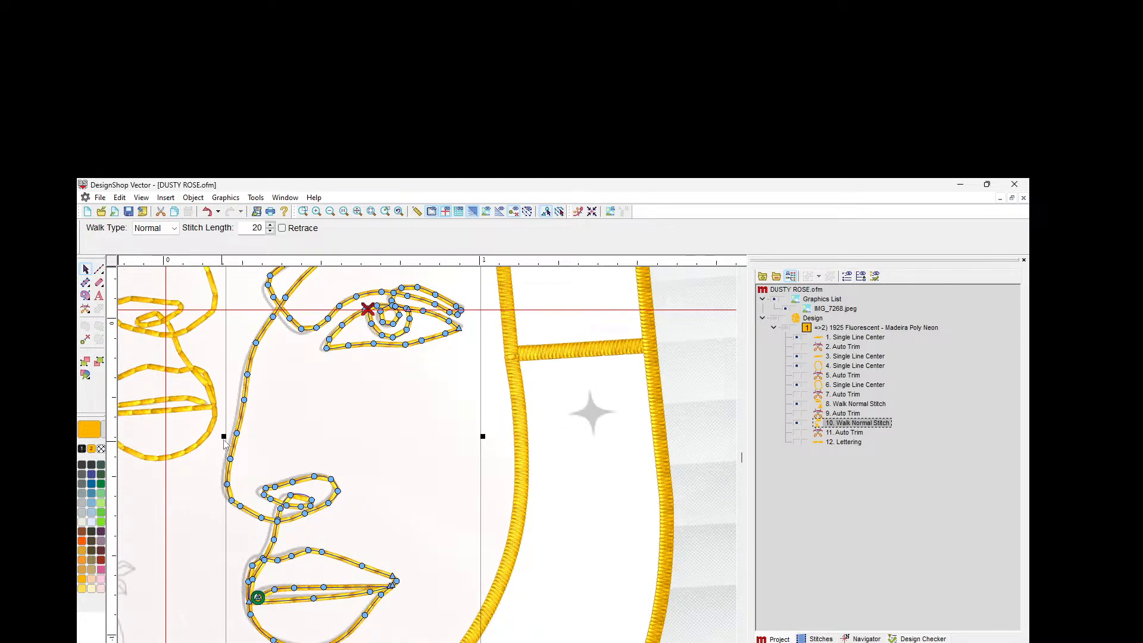
{"action": "left_click_drag", "start_coordinate": [224, 437], "coordinate": [219, 439]}
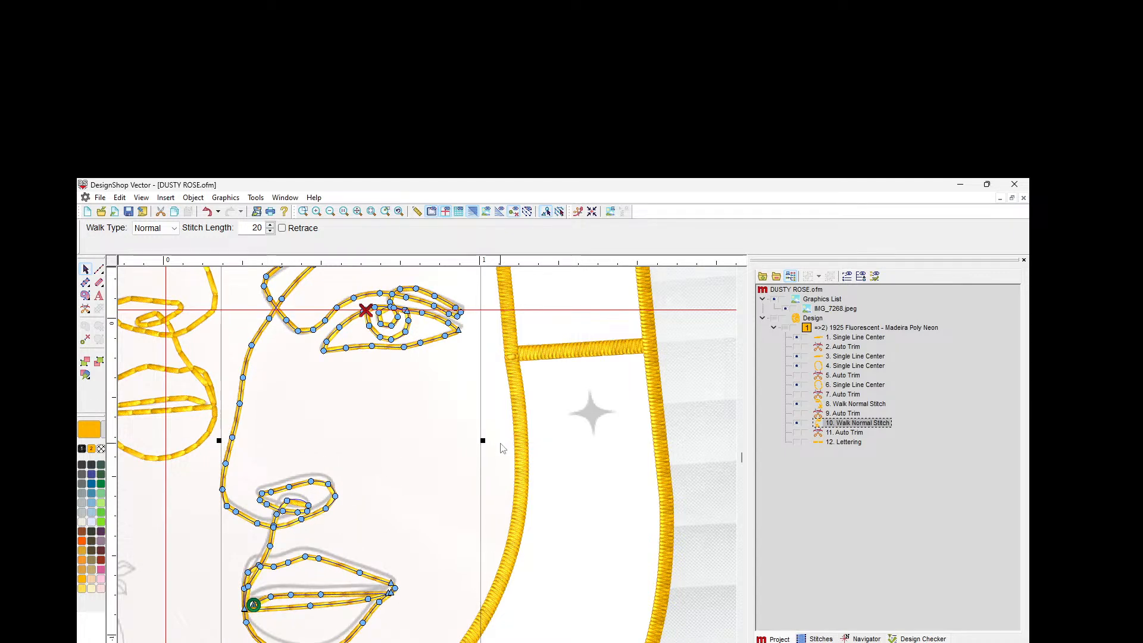
Step: Pull the right face's lower edge up and its upper edge slightly down to fit the artwork, and deselect it
{"action": "scroll", "coordinate": [422, 624], "scroll_direction": "down", "scroll_amount": 4}
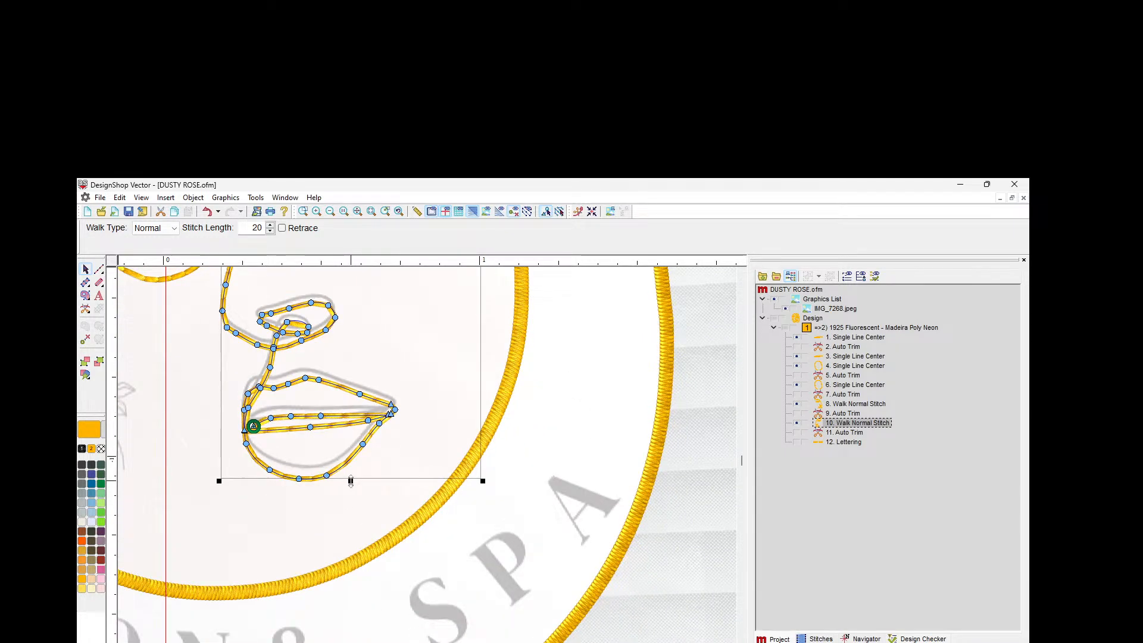
{"action": "left_click_drag", "start_coordinate": [351, 482], "coordinate": [352, 474]}
{"action": "scroll", "coordinate": [384, 482], "scroll_direction": "up", "scroll_amount": 6}
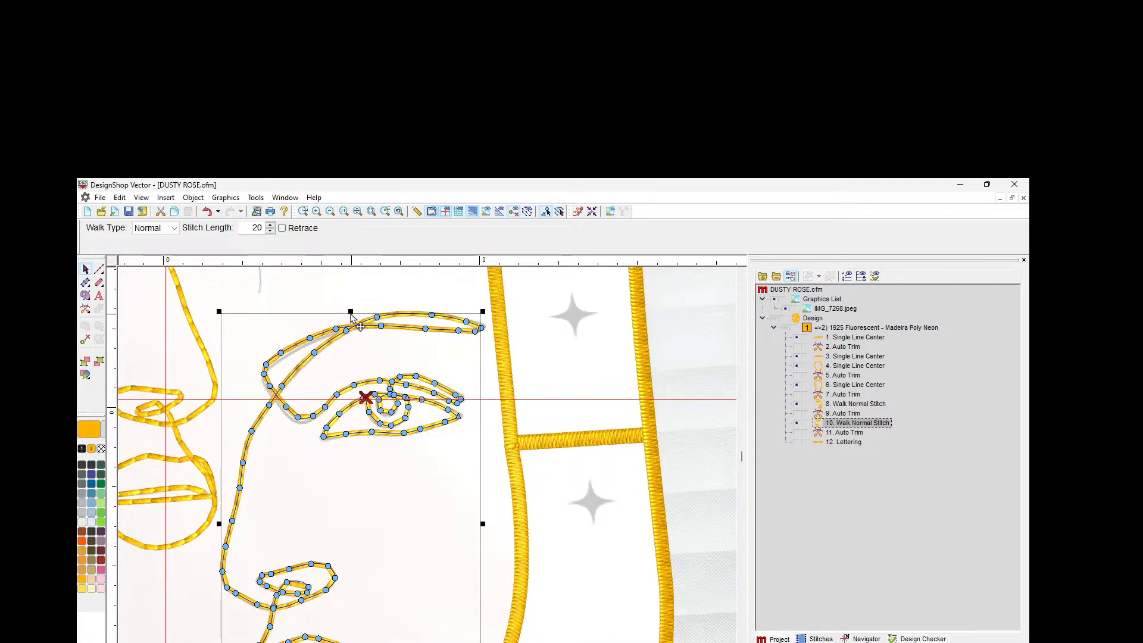
{"action": "left_click_drag", "start_coordinate": [351, 311], "coordinate": [350, 316]}
{"action": "left_click", "coordinate": [472, 427]}
{"action": "scroll", "coordinate": [472, 427], "scroll_direction": "up", "scroll_amount": 1}
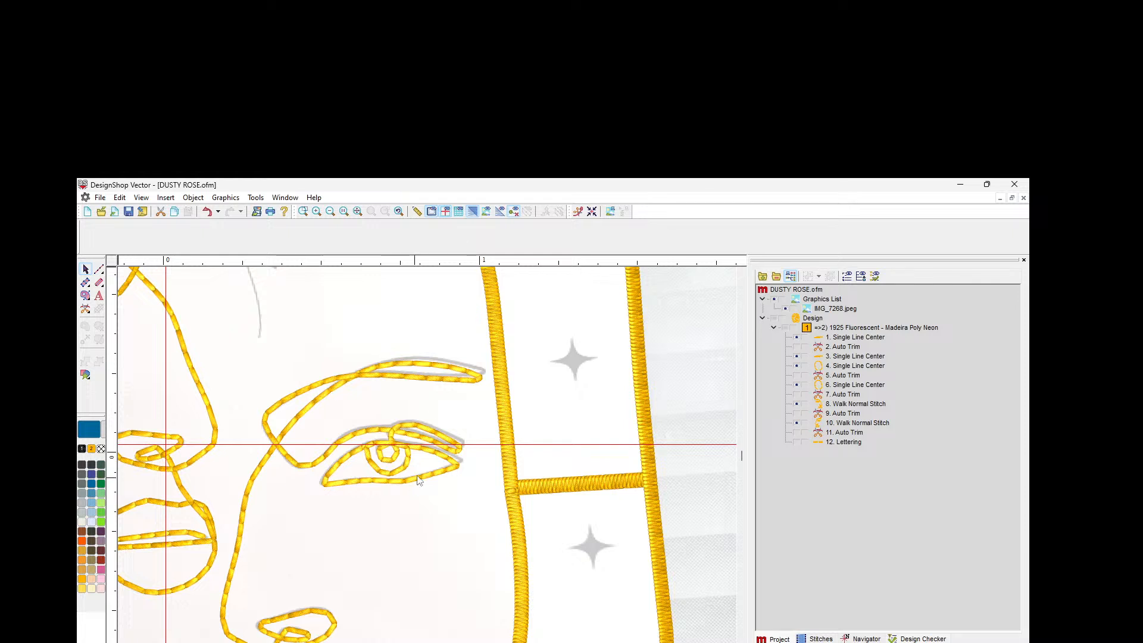
Step: Reselect the right face's walk stitch and move the nodes of the eyebrow's upper curve onto the artwork line
{"action": "left_click", "coordinate": [431, 363]}
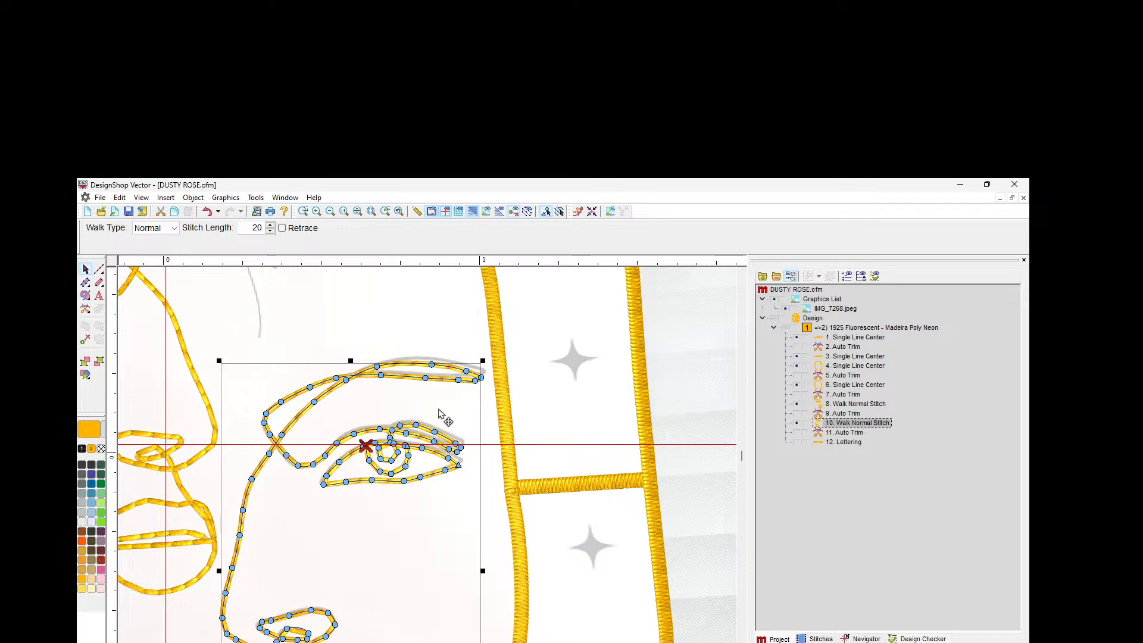
{"action": "left_click_drag", "start_coordinate": [431, 365], "coordinate": [433, 356]}
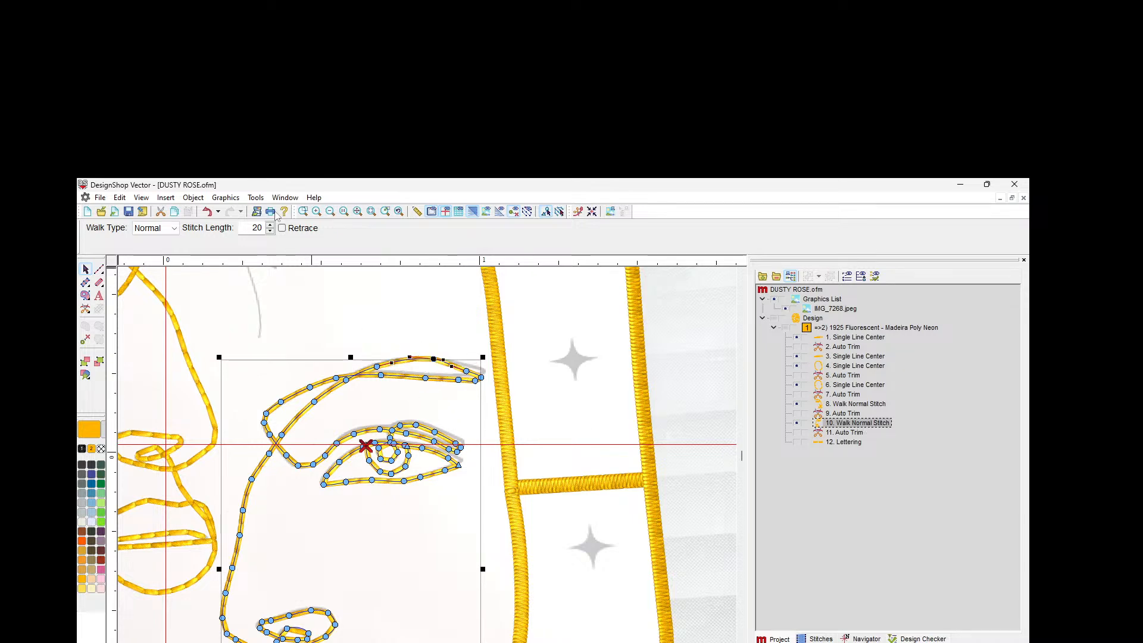
{"action": "left_click", "coordinate": [316, 211]}
{"action": "left_click", "coordinate": [316, 212]}
{"action": "left_click", "coordinate": [316, 211]}
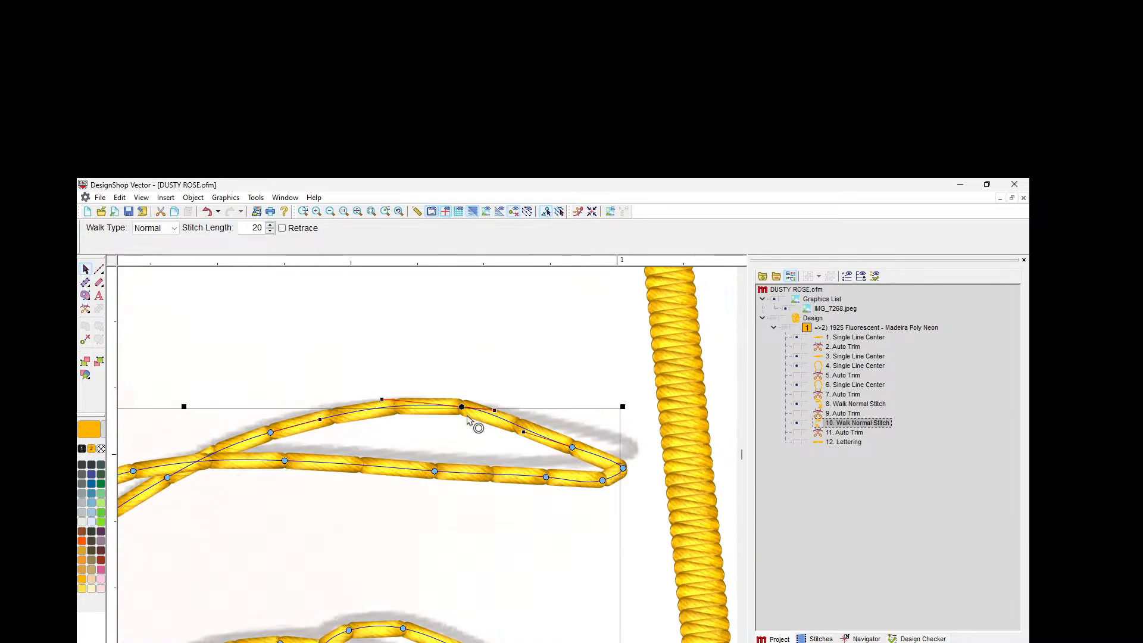
{"action": "mouse_move", "coordinate": [270, 434]}
{"action": "left_mouse_down"}
{"action": "mouse_move", "coordinate": [271, 395]}
{"action": "mouse_move", "coordinate": [276, 432]}
{"action": "mouse_move", "coordinate": [269, 426]}
{"action": "left_mouse_up"}
{"action": "left_click_drag", "start_coordinate": [572, 447], "coordinate": [580, 429]}
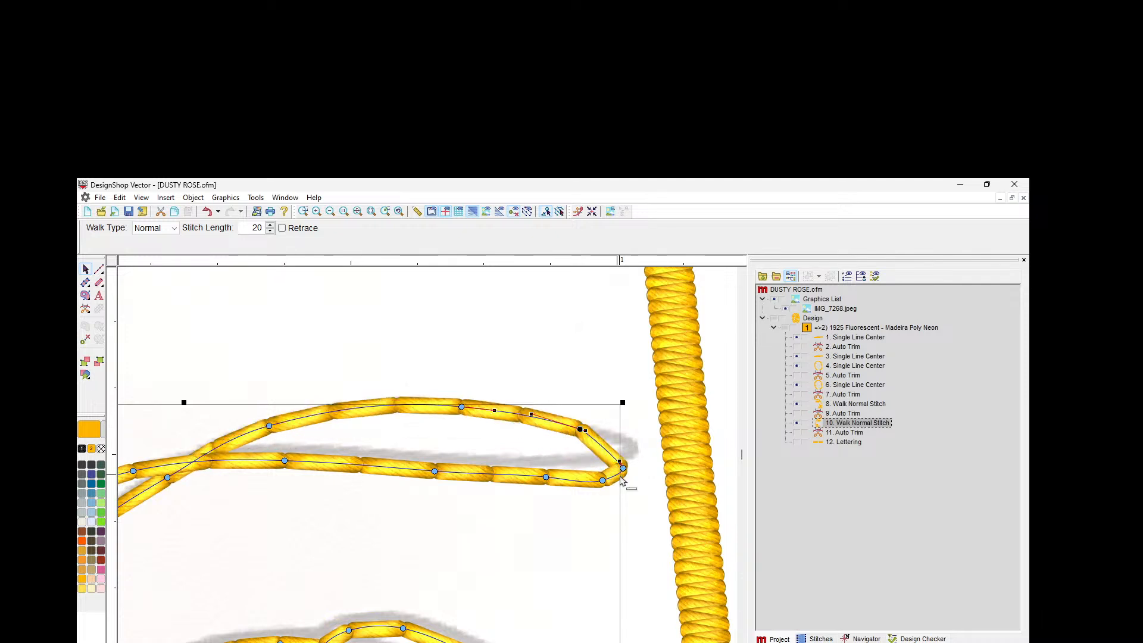
Step: Move the outer tip and lower-curve nodes of the right face's eyebrow up onto the artwork line
{"action": "left_click", "coordinate": [622, 469]}
{"action": "left_click_drag", "start_coordinate": [623, 469], "coordinate": [548, 473]}
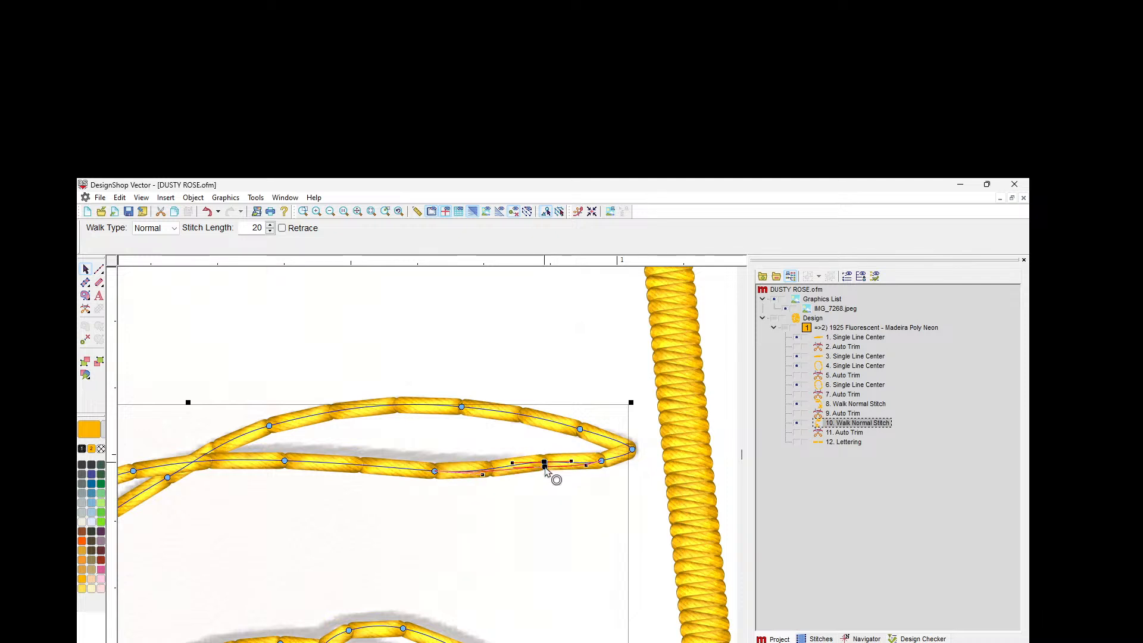
{"action": "left_click", "coordinate": [433, 471]}
{"action": "left_click_drag", "start_coordinate": [438, 463], "coordinate": [438, 463]}
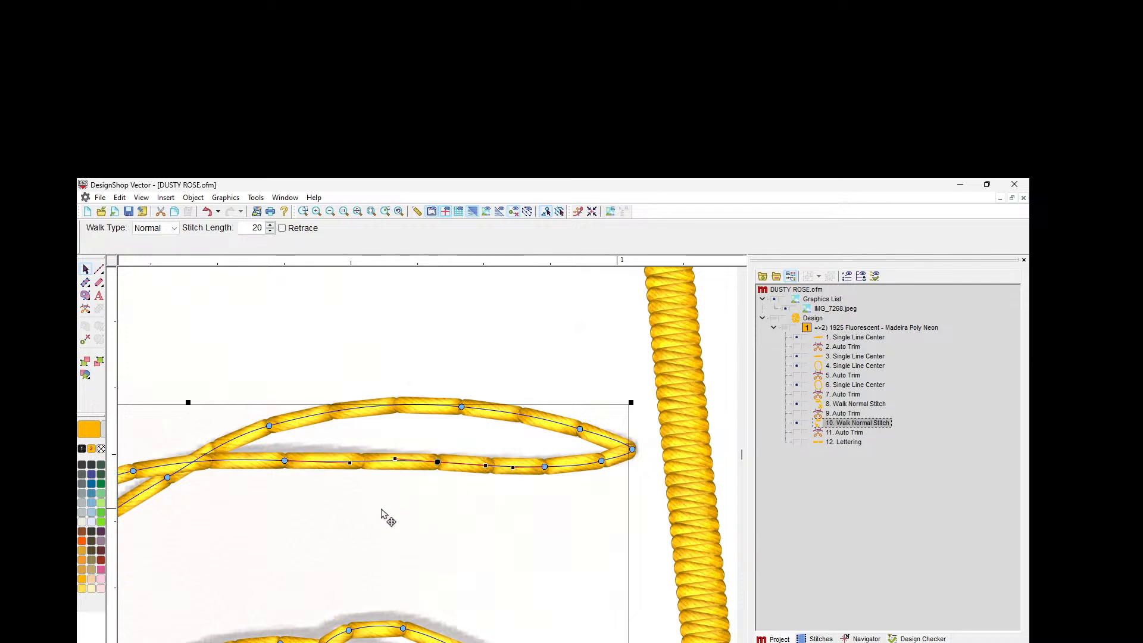
{"action": "left_click_drag", "start_coordinate": [285, 462], "coordinate": [283, 452]}
Step: Reposition the nodes of the eyelid crease above the right face's eye, including its outer fold, to follow the artwork
{"action": "scroll", "coordinate": [354, 520], "scroll_direction": "down", "scroll_amount": 3}
{"action": "scroll", "coordinate": [347, 521], "scroll_direction": "down", "scroll_amount": 2}
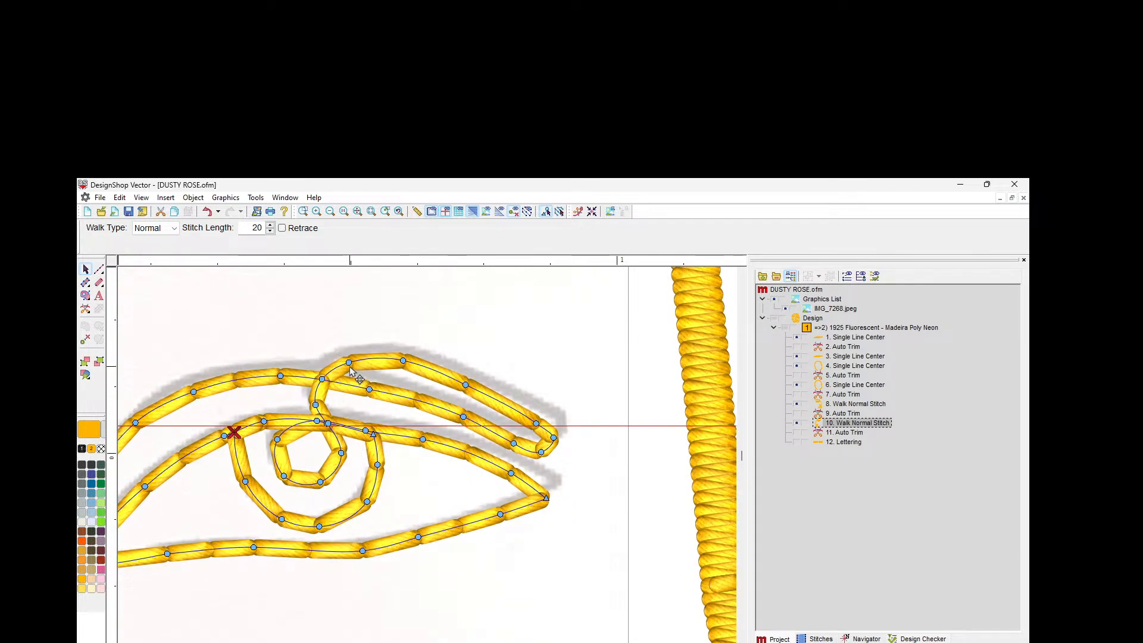
{"action": "left_click_drag", "start_coordinate": [349, 364], "coordinate": [404, 353]}
{"action": "left_click_drag", "start_coordinate": [466, 385], "coordinate": [473, 377]}
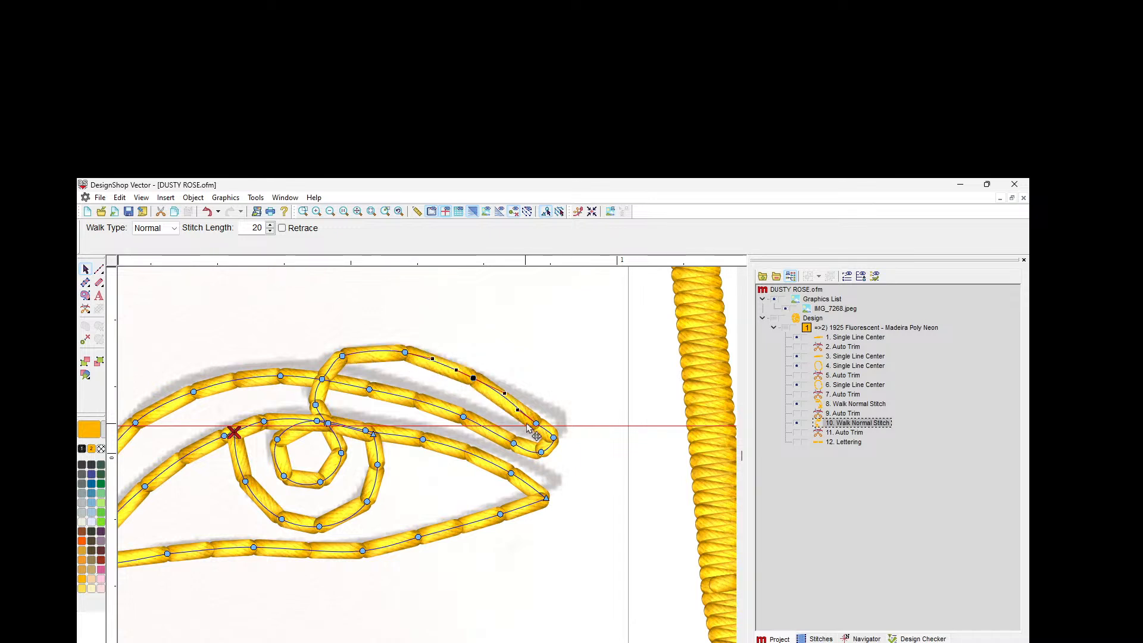
{"action": "left_click_drag", "start_coordinate": [536, 424], "coordinate": [467, 408]}
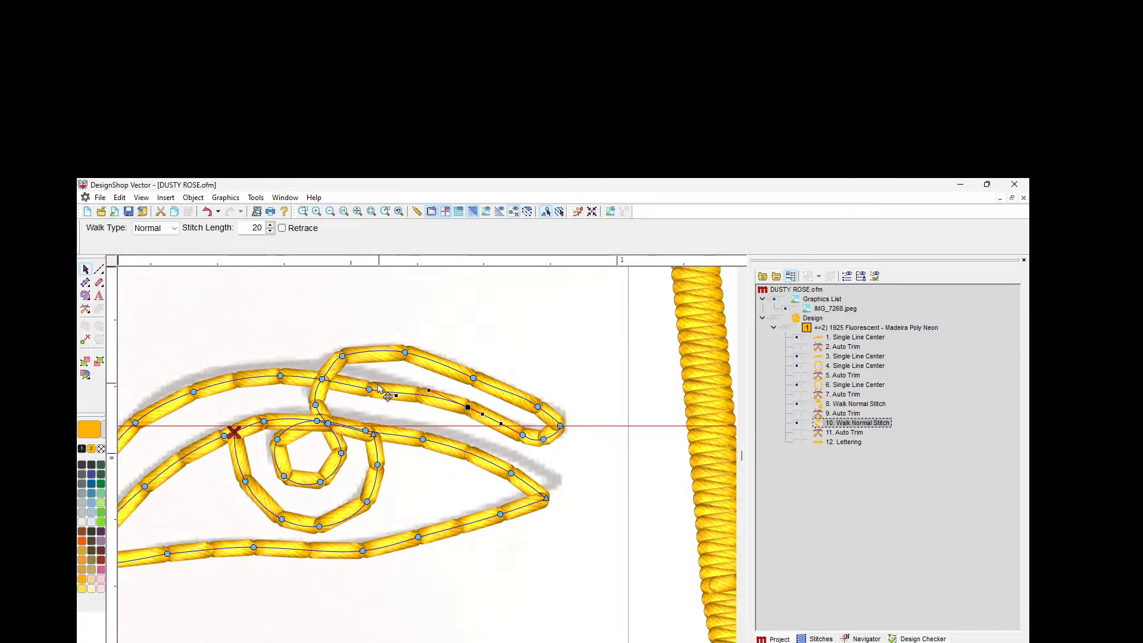
{"action": "left_click_drag", "start_coordinate": [369, 389], "coordinate": [406, 386]}
{"action": "left_click_drag", "start_coordinate": [282, 379], "coordinate": [278, 370]}
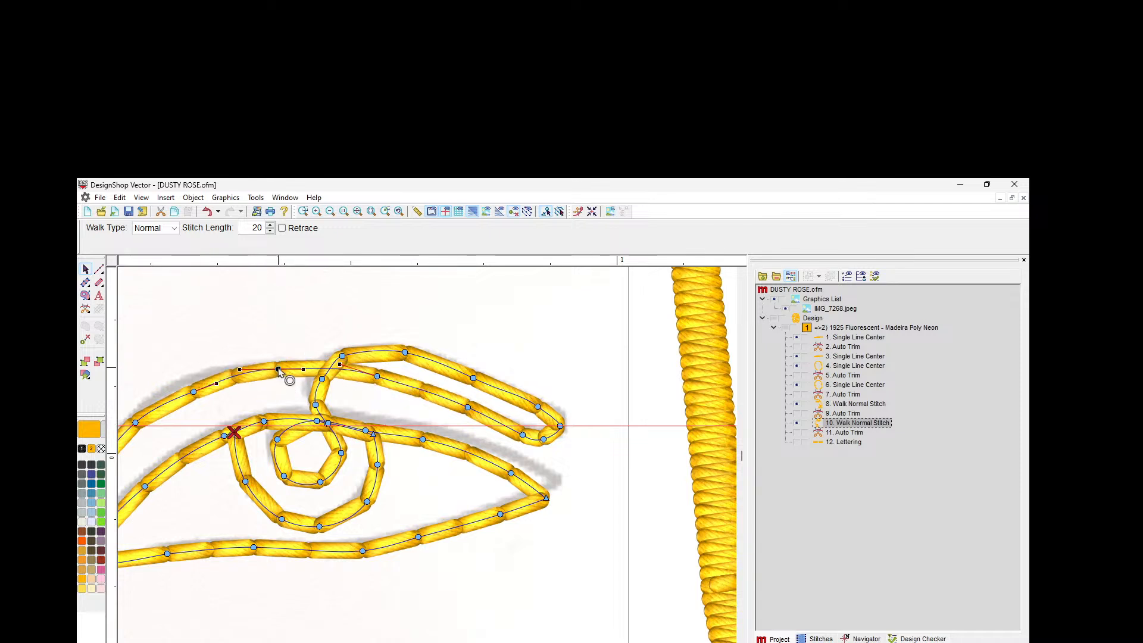
{"action": "left_click_drag", "start_coordinate": [194, 391], "coordinate": [189, 385]}
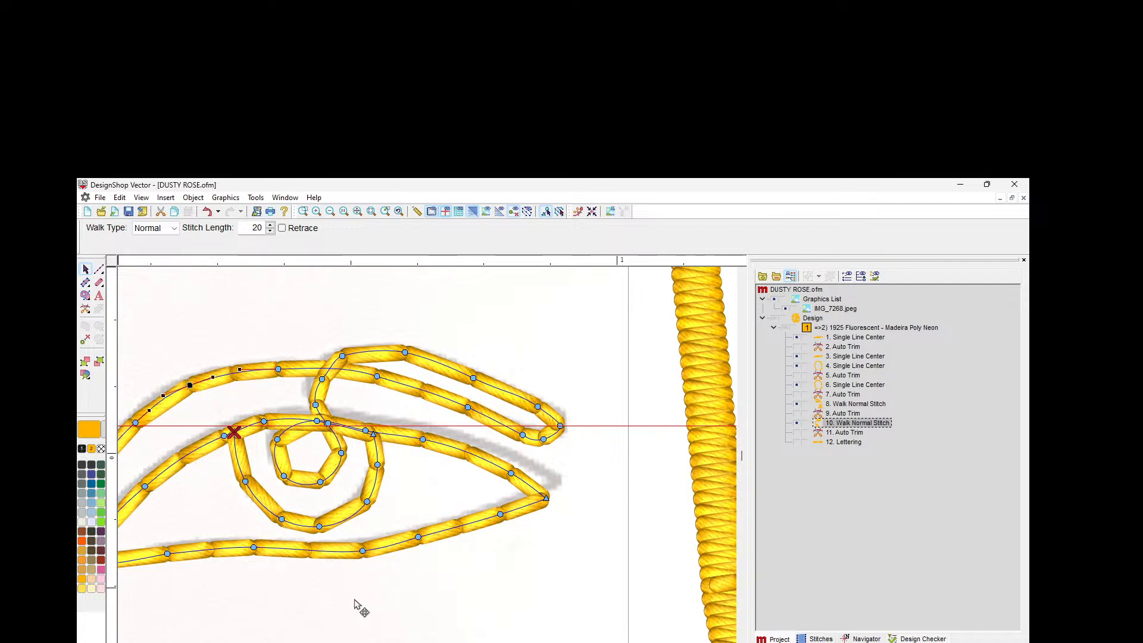
Step: Move the outer-corner and upper-lid nodes of the right face's eye and the fold node above it onto the artwork line
{"action": "left_click_drag", "start_coordinate": [546, 498], "coordinate": [517, 455]}
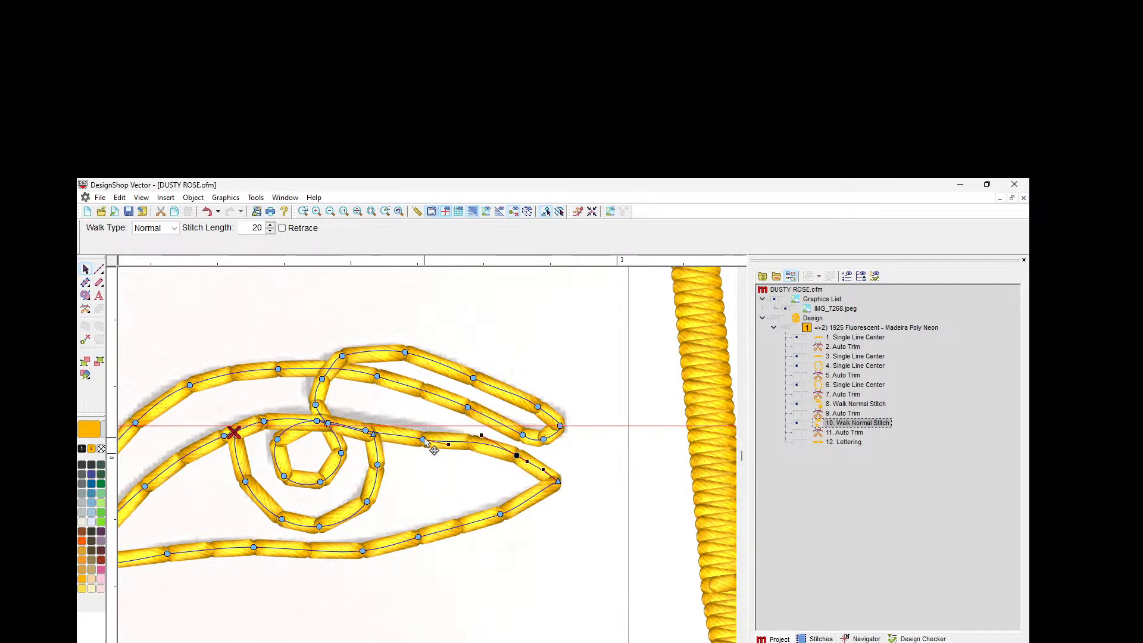
{"action": "left_click_drag", "start_coordinate": [423, 440], "coordinate": [369, 419]}
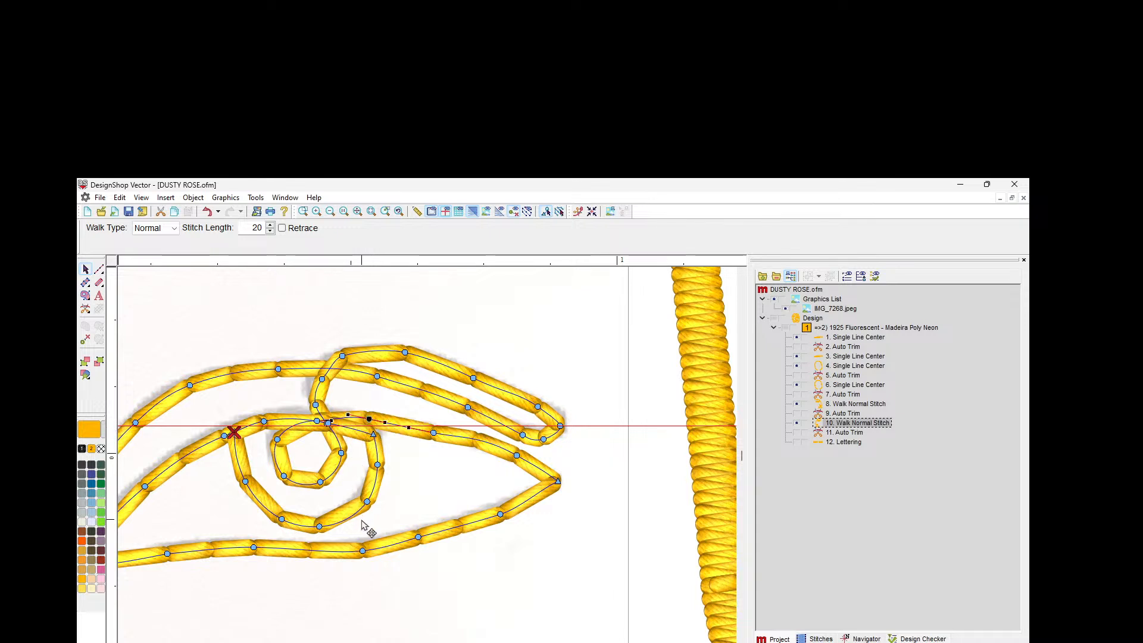
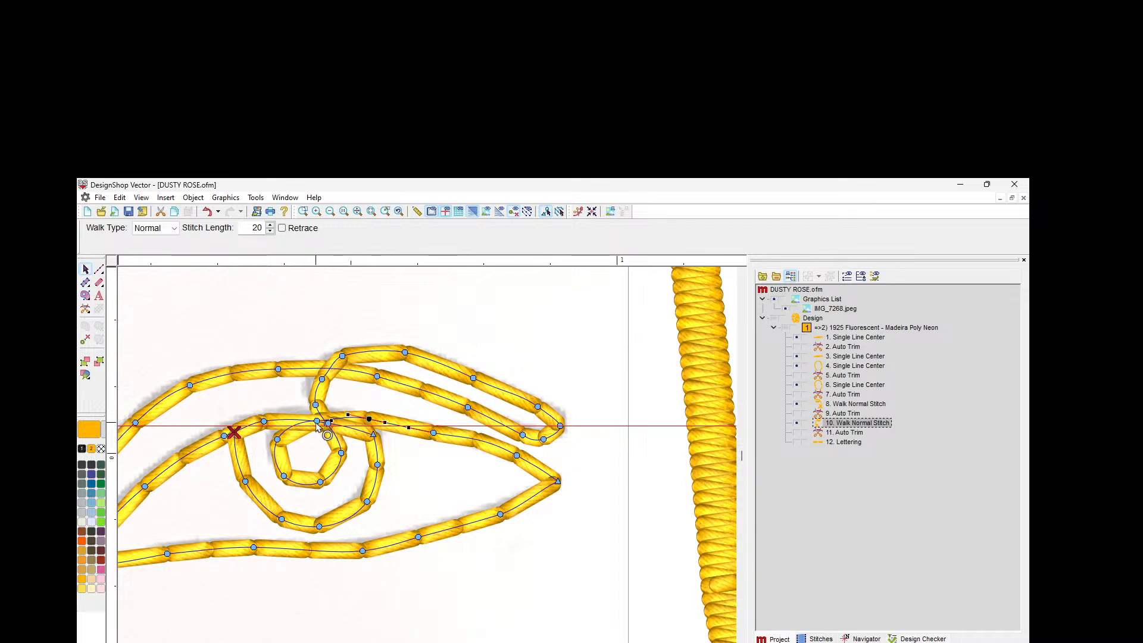
{"action": "mouse_move", "coordinate": [316, 421]}
{"action": "left_mouse_down"}
{"action": "mouse_move", "coordinate": [327, 418]}
{"action": "mouse_move", "coordinate": [262, 414]}
{"action": "mouse_move", "coordinate": [219, 432]}
{"action": "mouse_move", "coordinate": [243, 472]}
{"action": "mouse_move", "coordinate": [234, 427]}
{"action": "left_mouse_up"}
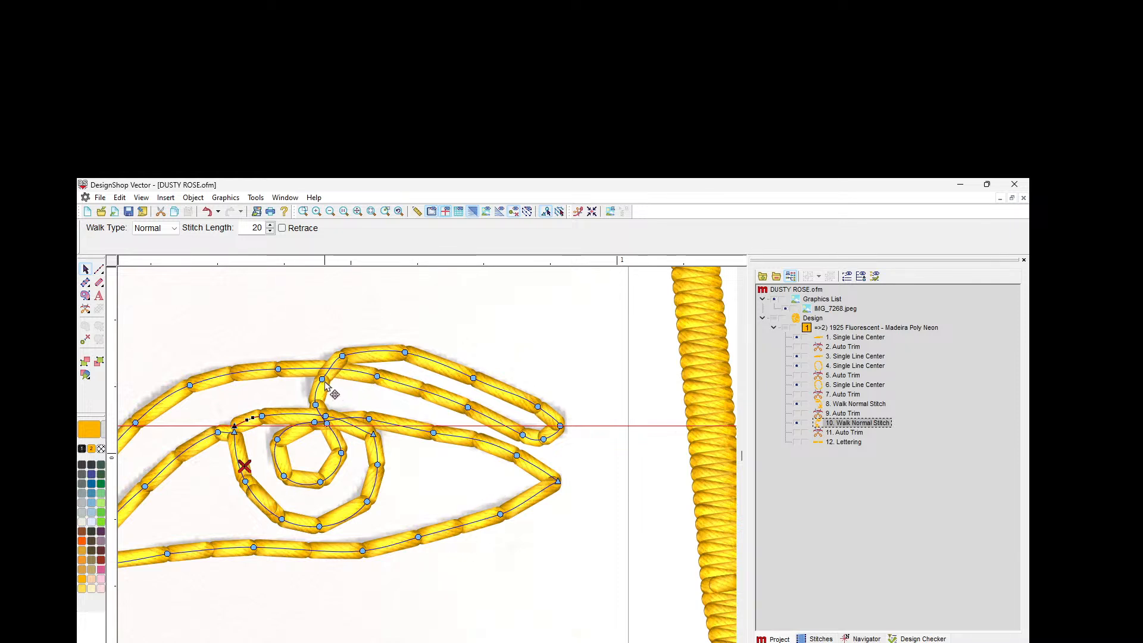
{"action": "left_click_drag", "start_coordinate": [319, 381], "coordinate": [319, 377]}
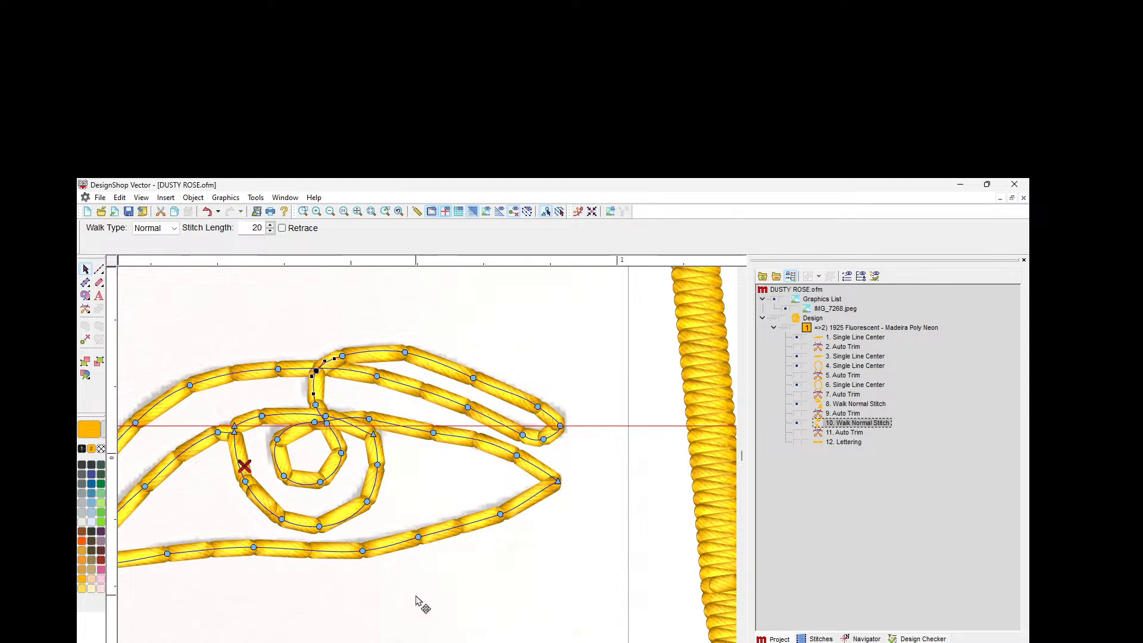
Step: Move the inner-corner nodes of the right face's eye outward and its inner upper-lid node up to match the artwork
{"action": "scroll", "coordinate": [427, 455], "scroll_direction": "left", "scroll_amount": 10}
{"action": "scroll", "coordinate": [426, 455], "scroll_direction": "right", "scroll_amount": 8}
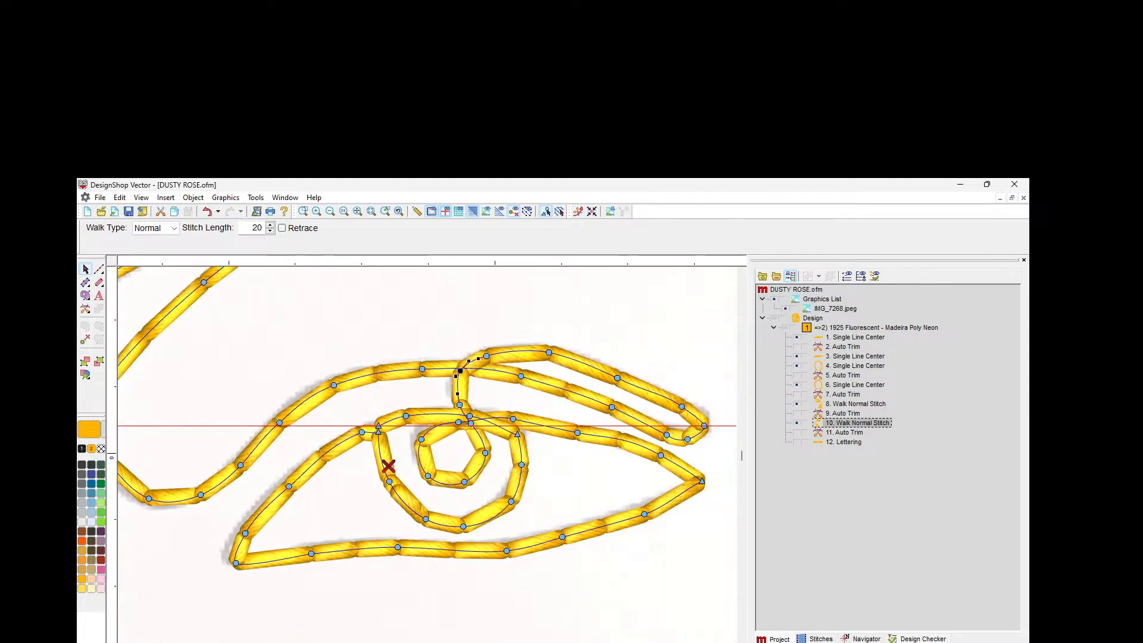
{"action": "left_click", "coordinate": [235, 563]}
{"action": "left_click_drag", "start_coordinate": [227, 562], "coordinate": [238, 528]}
{"action": "left_click", "coordinate": [244, 532]}
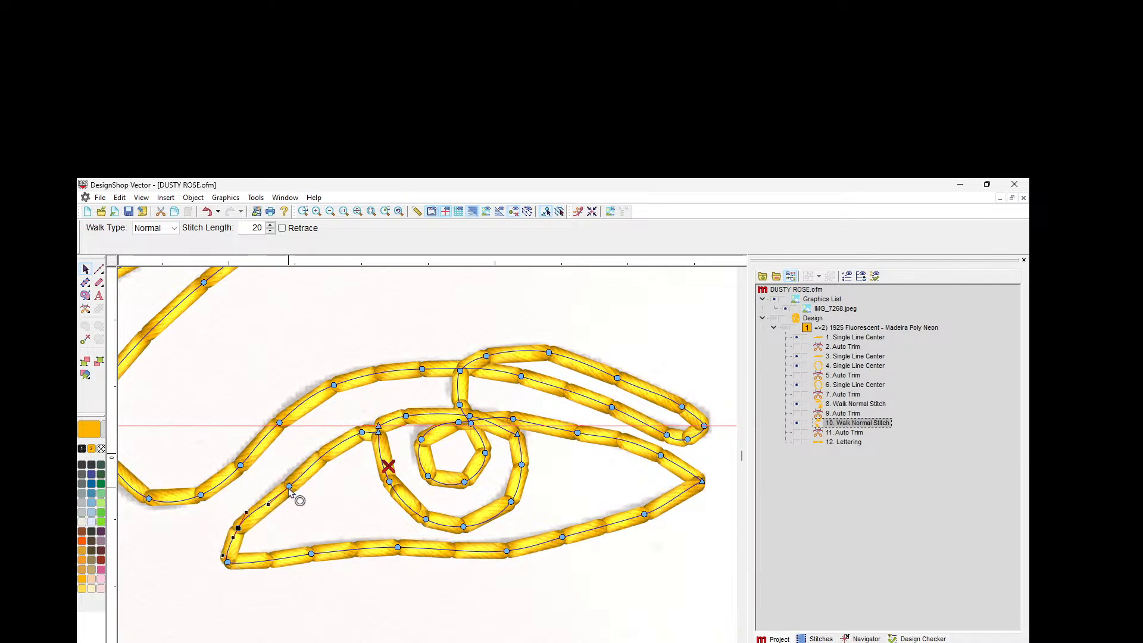
{"action": "left_click_drag", "start_coordinate": [289, 487], "coordinate": [285, 480]}
Step: Adjust single nodes on the right eye's pupil and lower iris, and raise the inner eyelid crease nodes to follow the artwork
{"action": "left_click", "coordinate": [421, 439]}
{"action": "left_click_drag", "start_coordinate": [421, 439], "coordinate": [415, 434]}
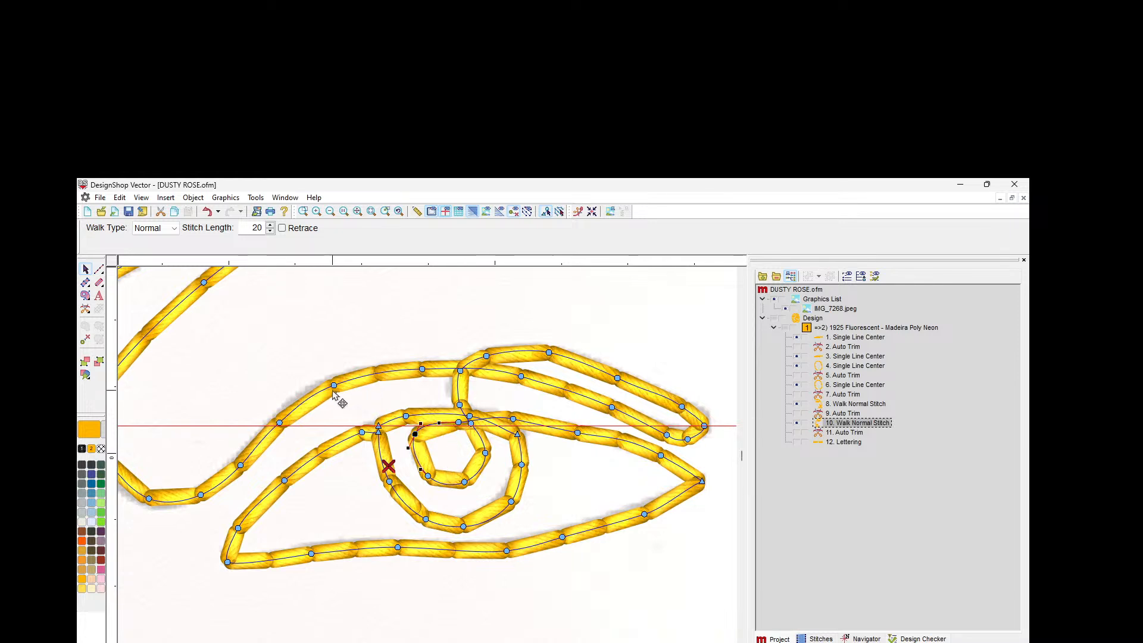
{"action": "left_click_drag", "start_coordinate": [333, 386], "coordinate": [333, 383]}
{"action": "left_click_drag", "start_coordinate": [285, 424], "coordinate": [287, 418]}
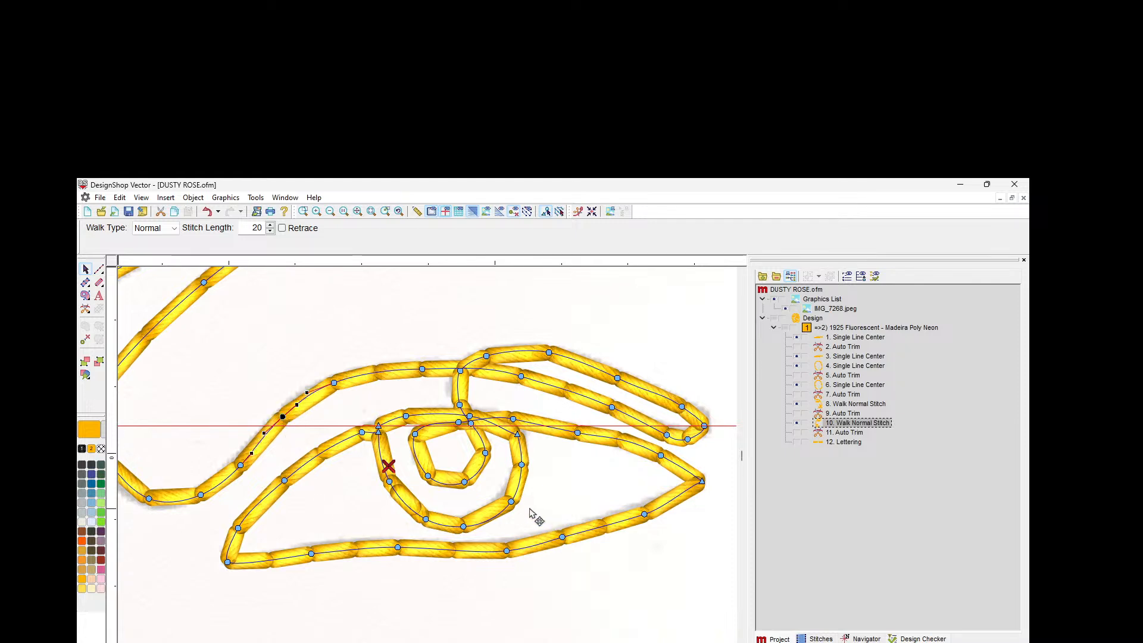
{"action": "left_click_drag", "start_coordinate": [511, 502], "coordinate": [509, 498]}
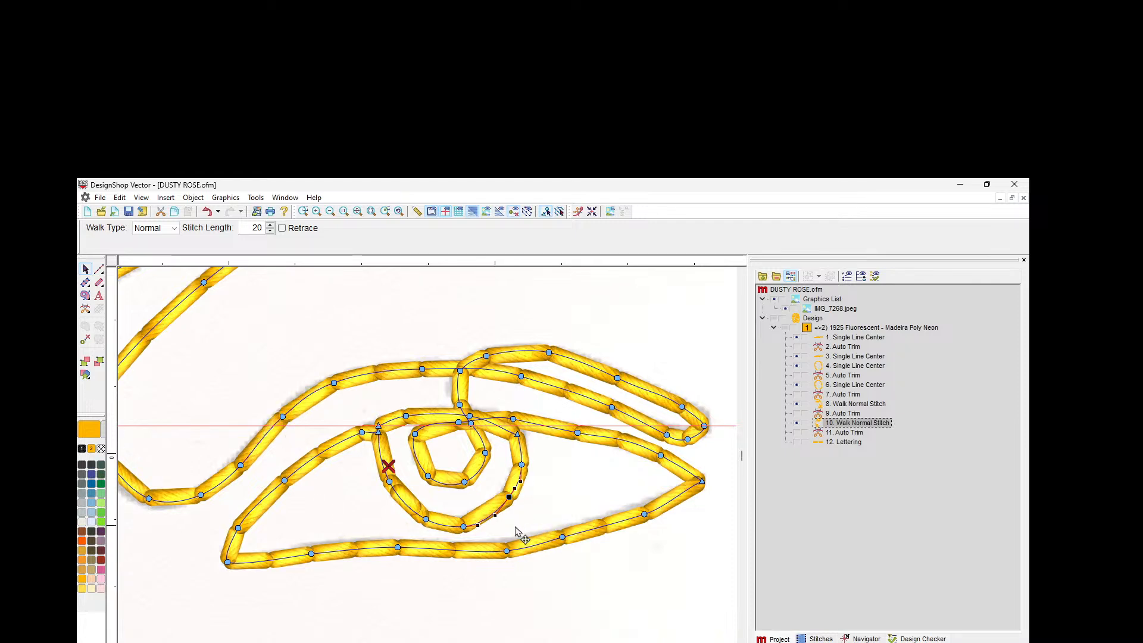
Step: Examine both walk-stitched faces against the whole logo artwork with the right face deselected
{"action": "scroll", "coordinate": [546, 463], "scroll_direction": "up", "scroll_amount": 3}
{"action": "scroll", "coordinate": [541, 464], "scroll_direction": "down", "scroll_amount": 3}
{"action": "scroll", "coordinate": [536, 470], "scroll_direction": "up", "scroll_amount": 3}
{"action": "scroll", "coordinate": [459, 375], "scroll_direction": "up", "scroll_amount": 3}
{"action": "scroll", "coordinate": [460, 375], "scroll_direction": "down", "scroll_amount": 1}
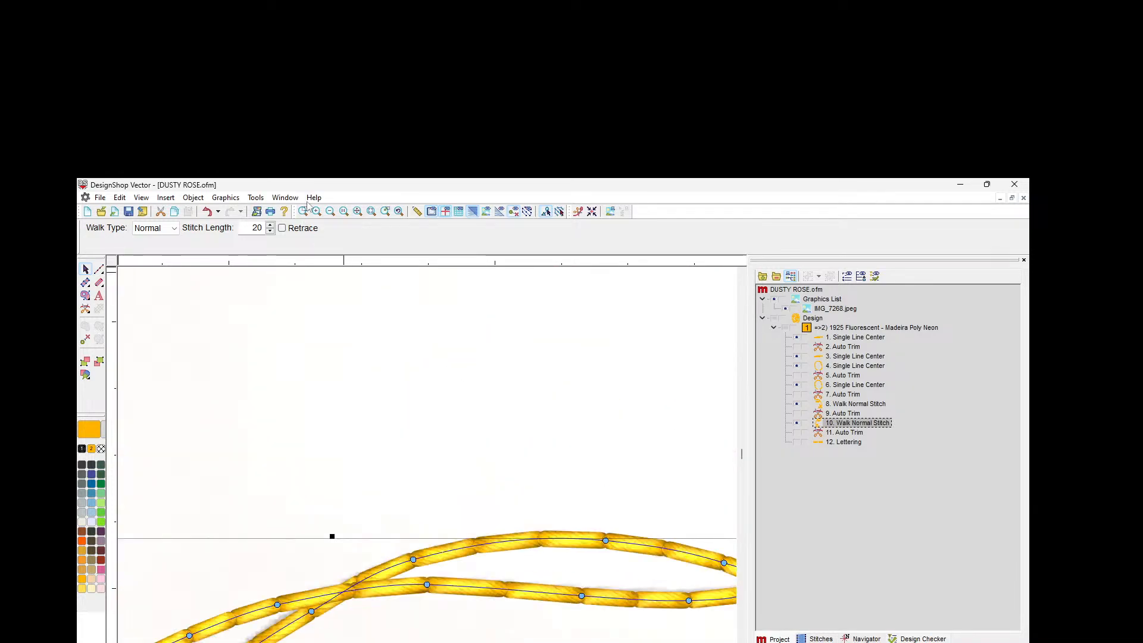
{"action": "left_click", "coordinate": [330, 211]}
{"action": "left_click", "coordinate": [330, 211]}
{"action": "left_click", "coordinate": [330, 211]}
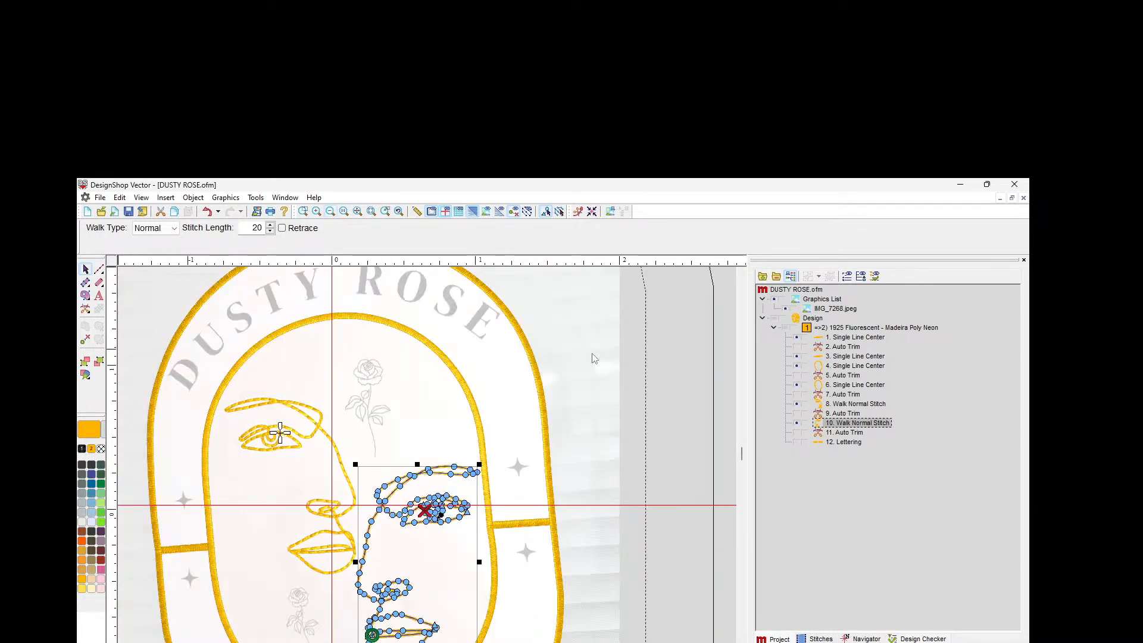
{"action": "left_click", "coordinate": [700, 476]}
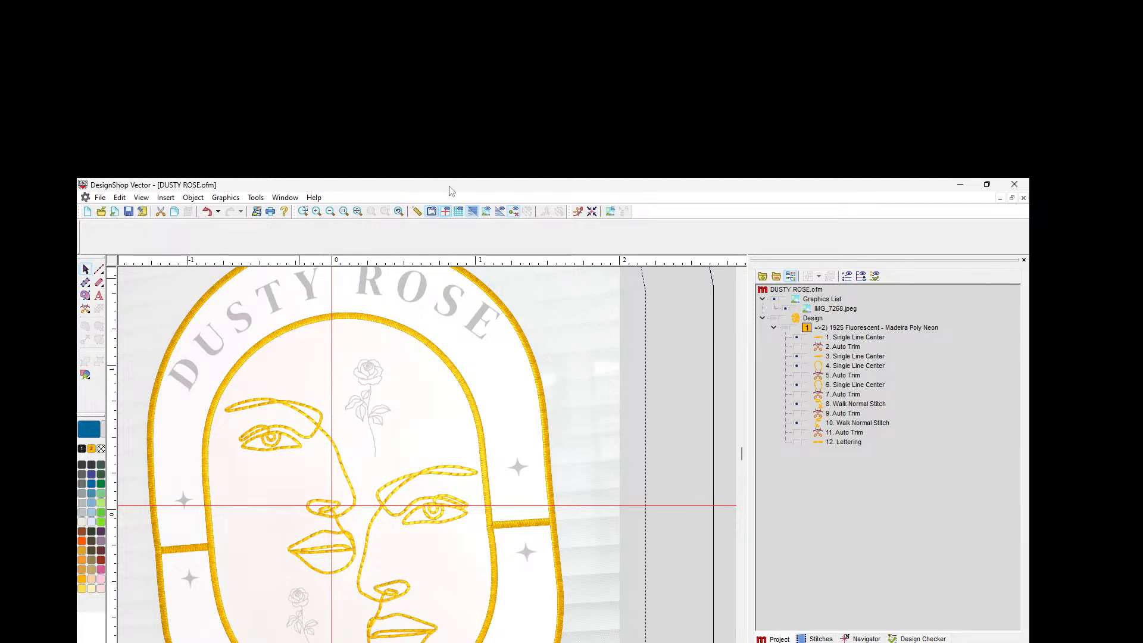
Step: Start a Column 1 shape on the star above the right crossbar, tracing its upper point down through the centre
{"action": "left_click", "coordinate": [316, 211]}
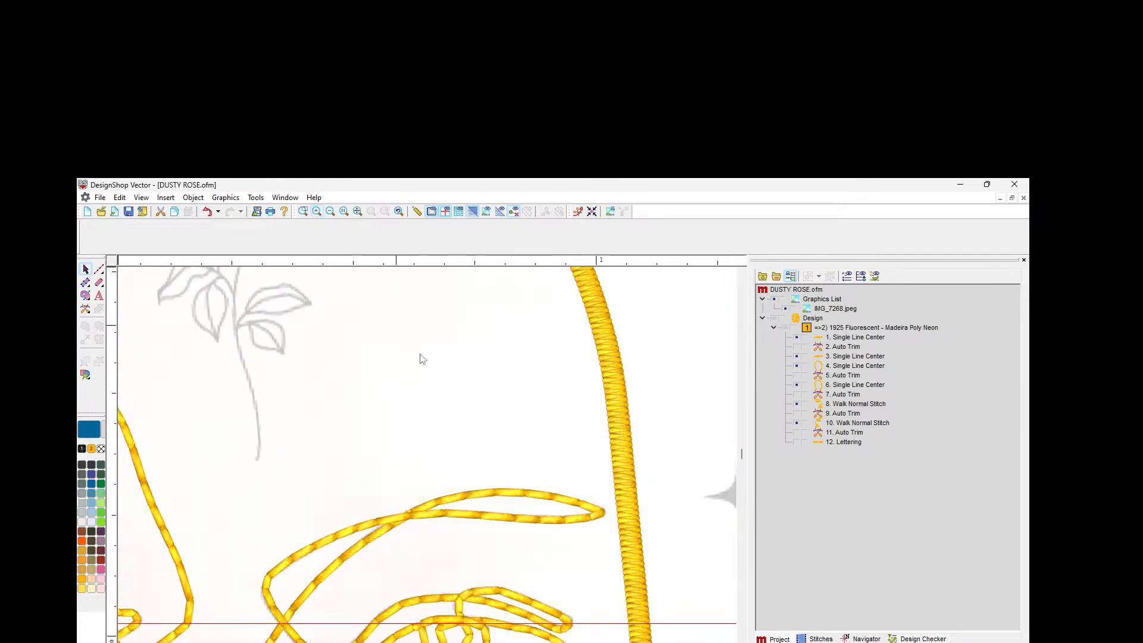
{"action": "scroll", "coordinate": [428, 454], "scroll_direction": "right", "scroll_amount": 8}
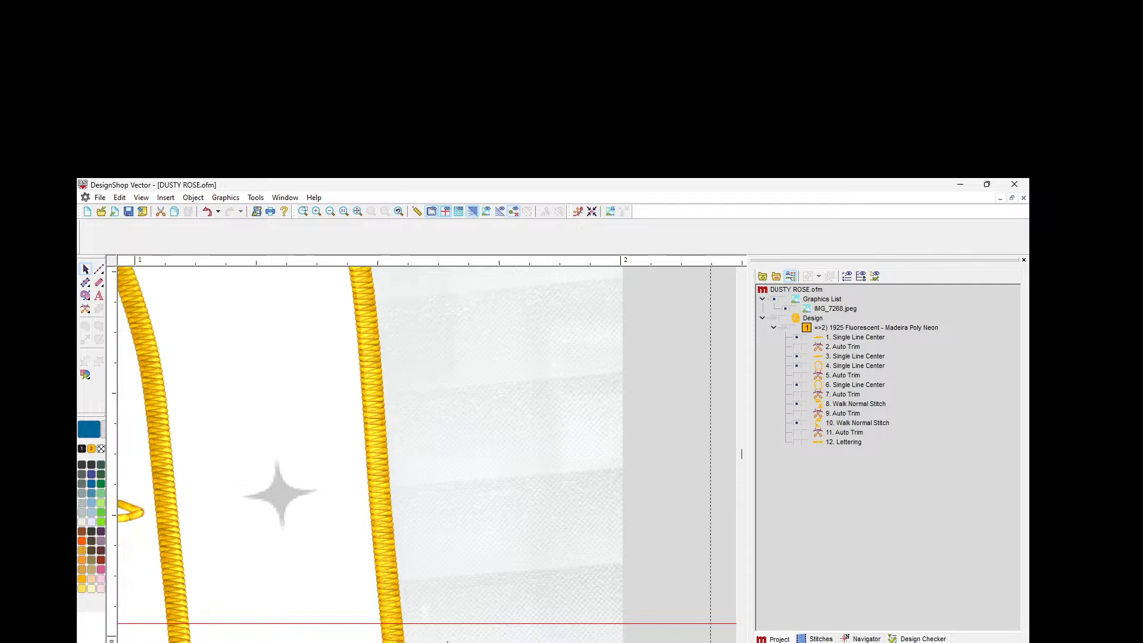
{"action": "scroll", "coordinate": [250, 431], "scroll_direction": "down", "scroll_amount": 2}
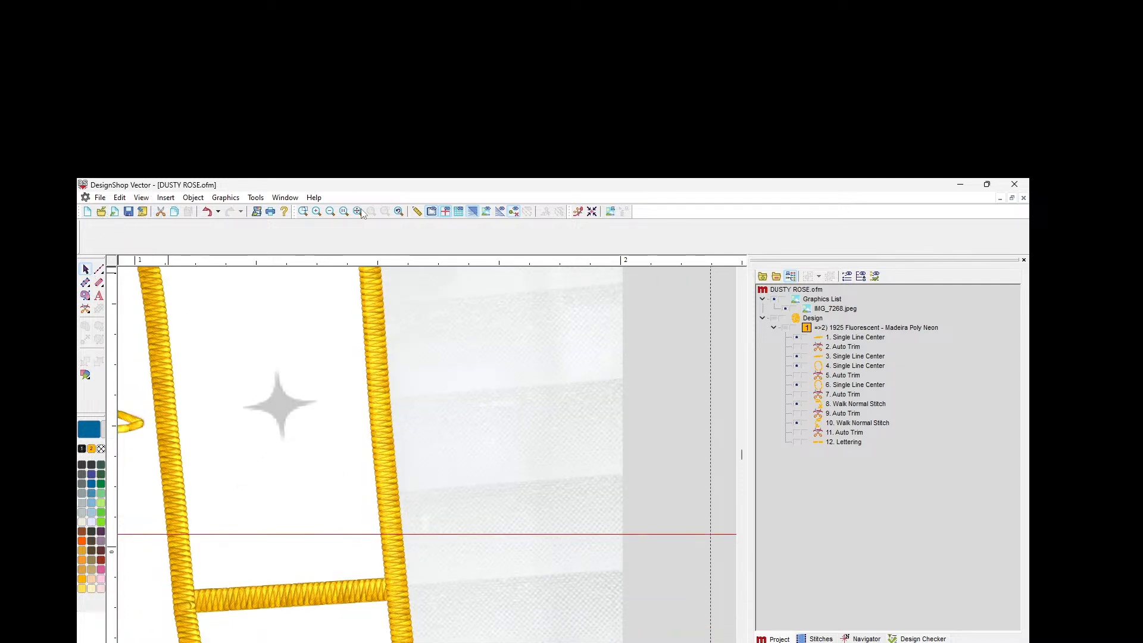
{"action": "left_click", "coordinate": [316, 213]}
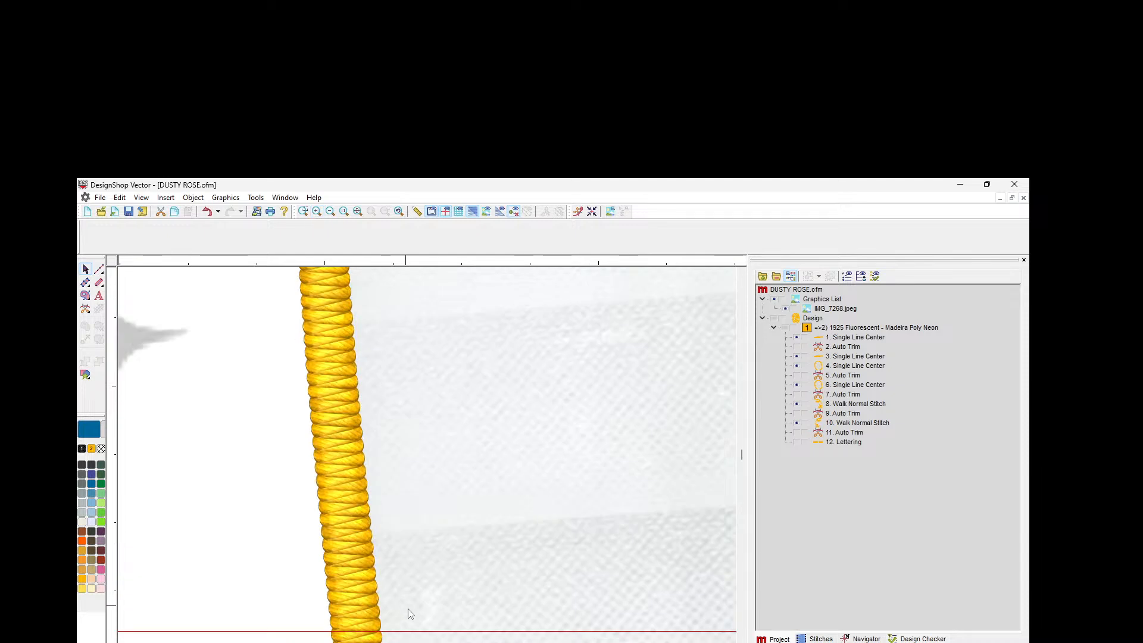
{"action": "left_click_drag", "start_coordinate": [434, 642], "coordinate": [421, 642]}
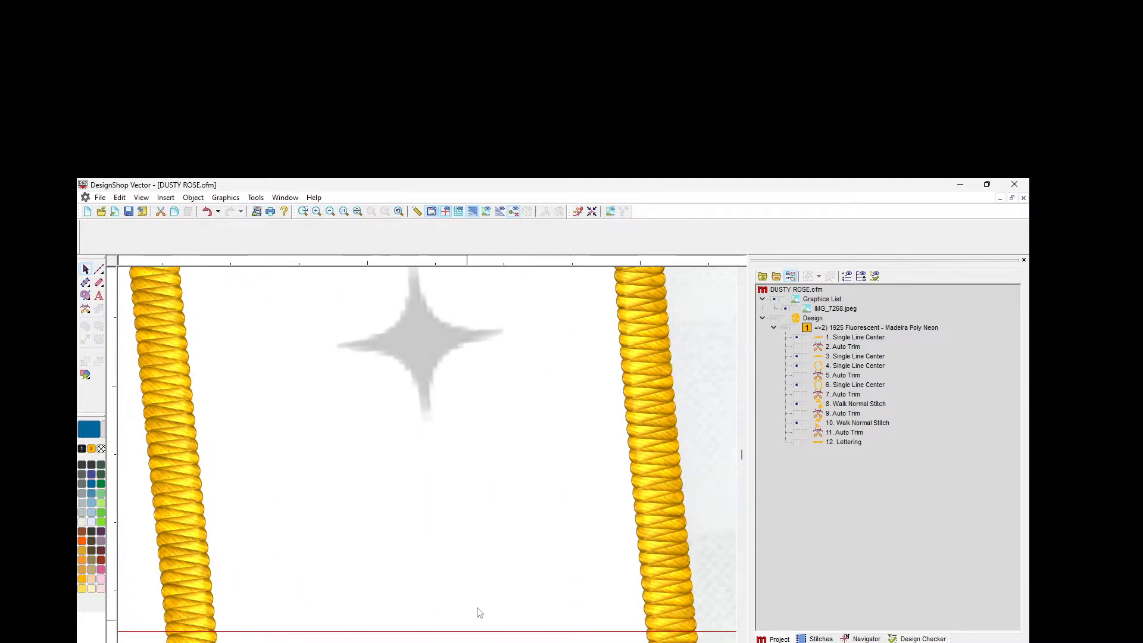
{"action": "scroll", "coordinate": [516, 578], "scroll_direction": "up", "scroll_amount": 3}
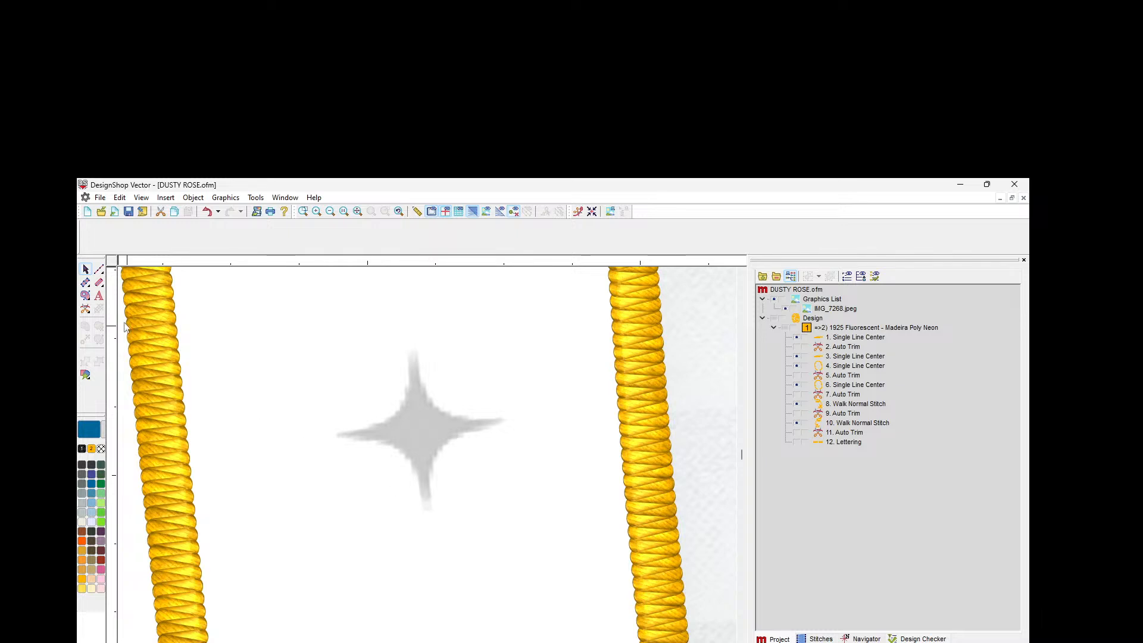
{"action": "left_click", "coordinate": [85, 284]}
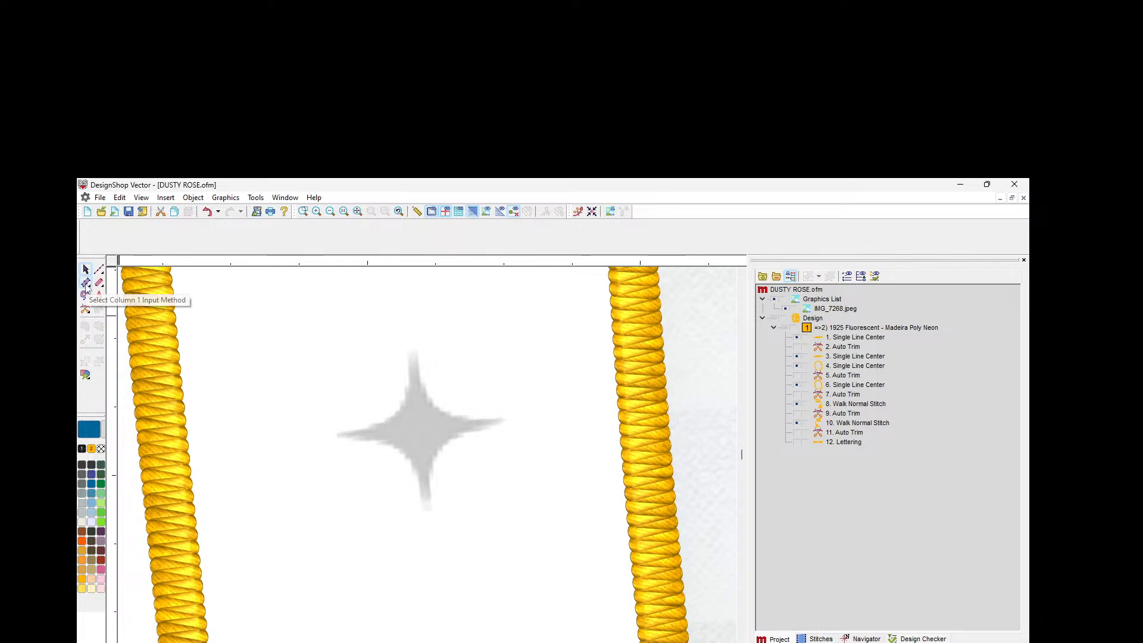
{"action": "left_click", "coordinate": [406, 351]}
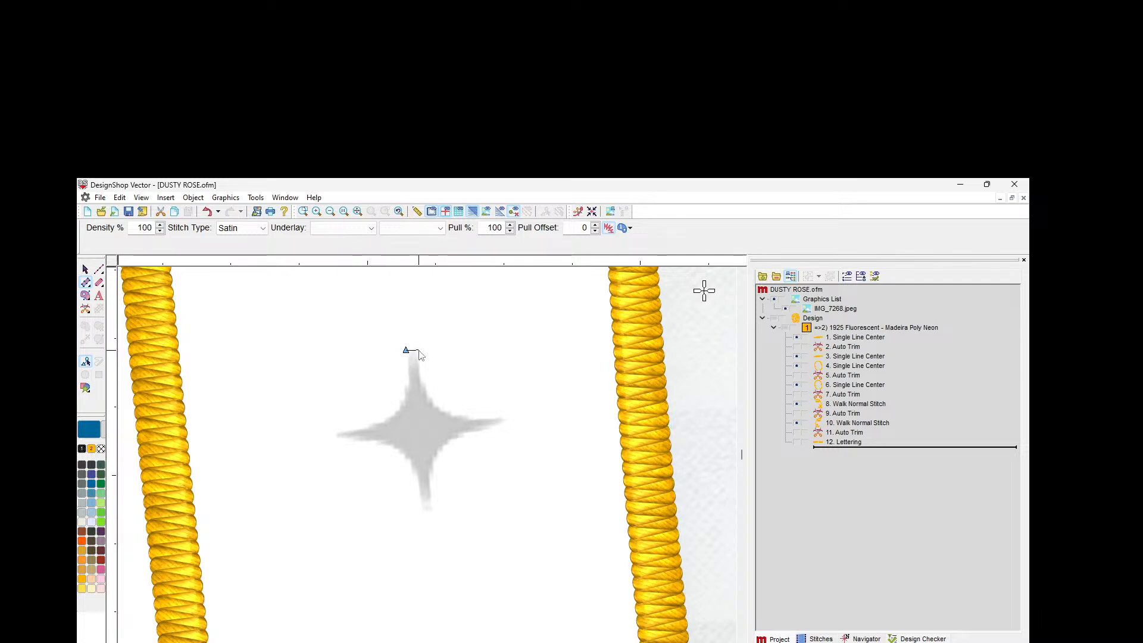
{"action": "left_click", "coordinate": [419, 350]}
{"action": "left_click", "coordinate": [420, 376]}
{"action": "left_click", "coordinate": [403, 432]}
{"action": "left_click", "coordinate": [432, 430]}
{"action": "left_click", "coordinate": [405, 456]}
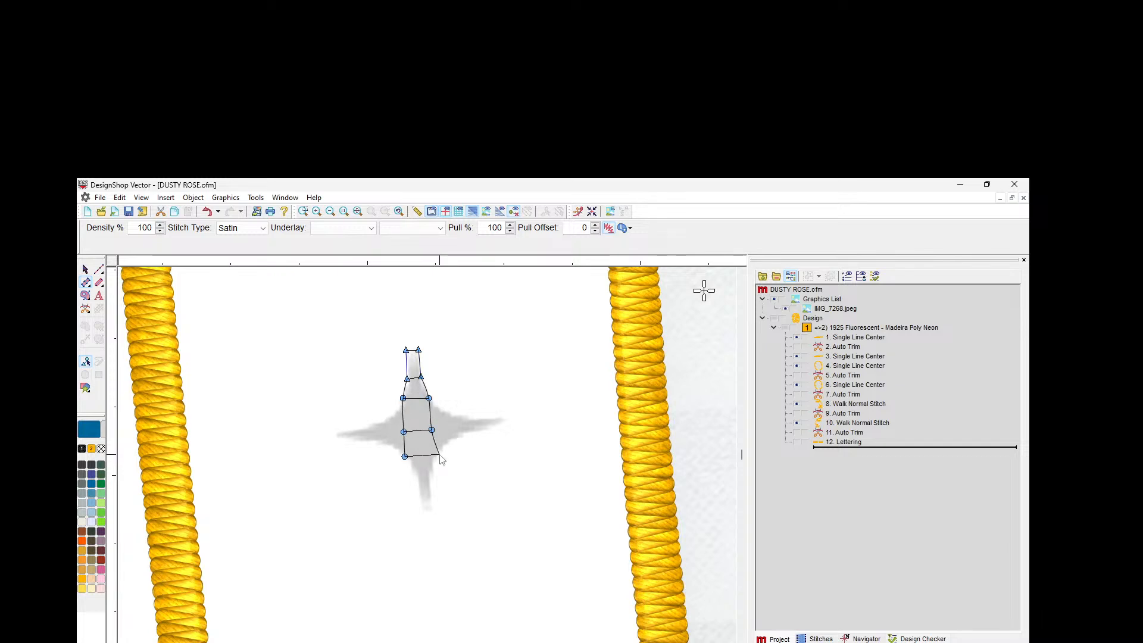
Step: Trace the star's lower point and complete the vertical satin column
{"action": "left_click", "coordinate": [435, 456]}
{"action": "left_click", "coordinate": [416, 474]}
{"action": "left_click", "coordinate": [431, 470]}
{"action": "left_click", "coordinate": [419, 502]}
{"action": "left_click", "coordinate": [430, 501]}
{"action": "key", "text": "Return"}
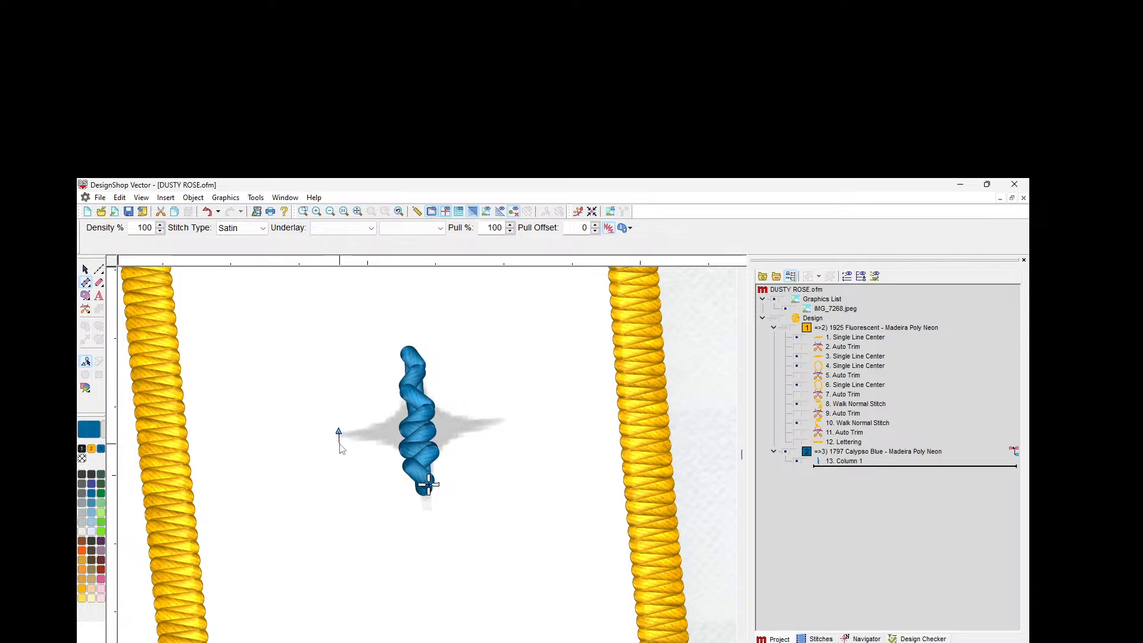
Step: Start a second Column 1 shape across the same star, tracing its left point with curved edges through the centre
{"action": "left_click", "coordinate": [339, 437]}
{"action": "right_click", "coordinate": [358, 429]}
{"action": "right_click", "coordinate": [362, 441]}
{"action": "right_click", "coordinate": [388, 419]}
{"action": "right_click", "coordinate": [393, 449]}
{"action": "right_click", "coordinate": [406, 397]}
{"action": "left_click", "coordinate": [410, 459]}
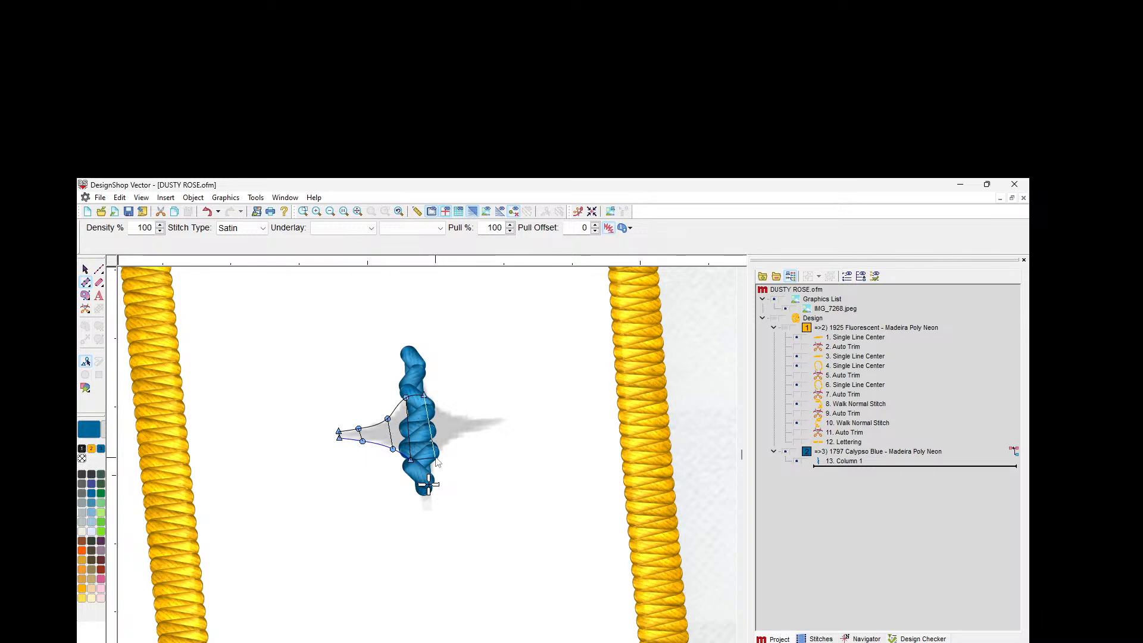
{"action": "left_click", "coordinate": [436, 457]}
{"action": "left_click", "coordinate": [424, 395]}
Step: Trace the star's right point with curved edges and complete the horizontal satin column
{"action": "right_click", "coordinate": [448, 412]}
{"action": "right_click", "coordinate": [451, 437]}
{"action": "right_click", "coordinate": [466, 415]}
{"action": "right_click", "coordinate": [464, 431]}
{"action": "left_click", "coordinate": [499, 416]}
{"action": "left_click", "coordinate": [500, 425]}
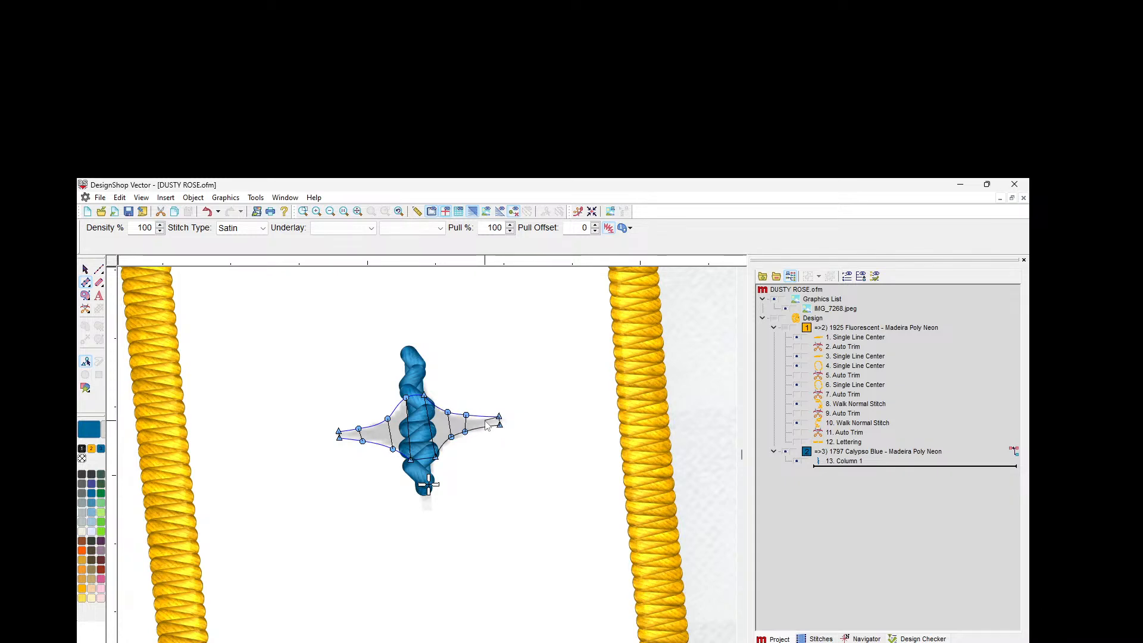
{"action": "key", "text": "Return"}
Step: Move the exit point of the star's vertical column to the star's centre
{"action": "scroll", "coordinate": [558, 350], "scroll_direction": "up", "scroll_amount": 1}
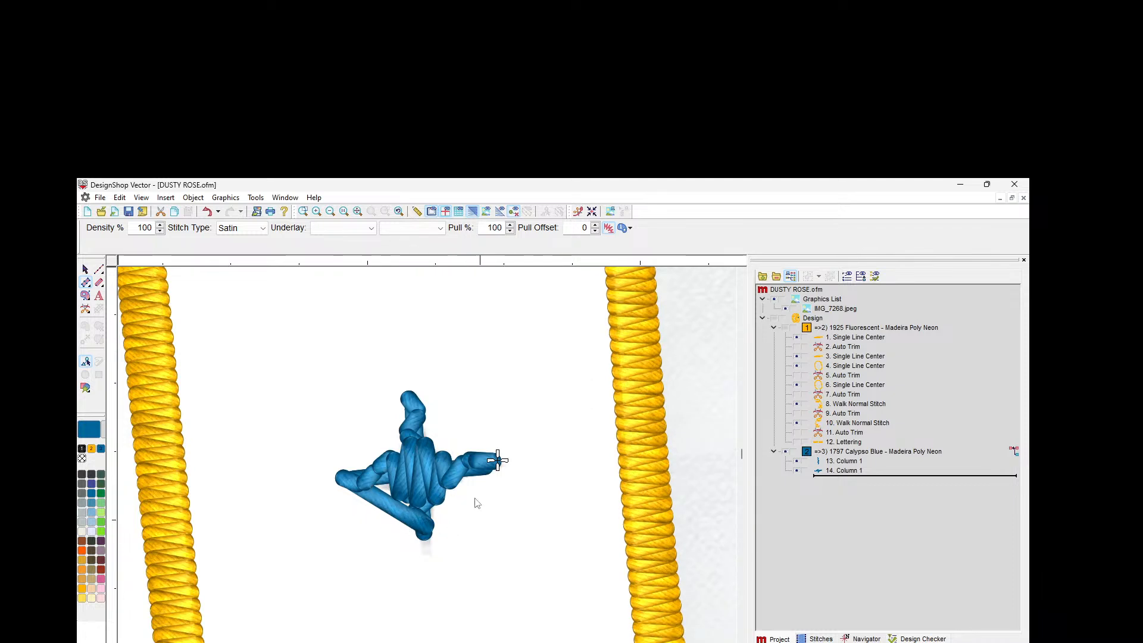
{"action": "left_click", "coordinate": [840, 471]}
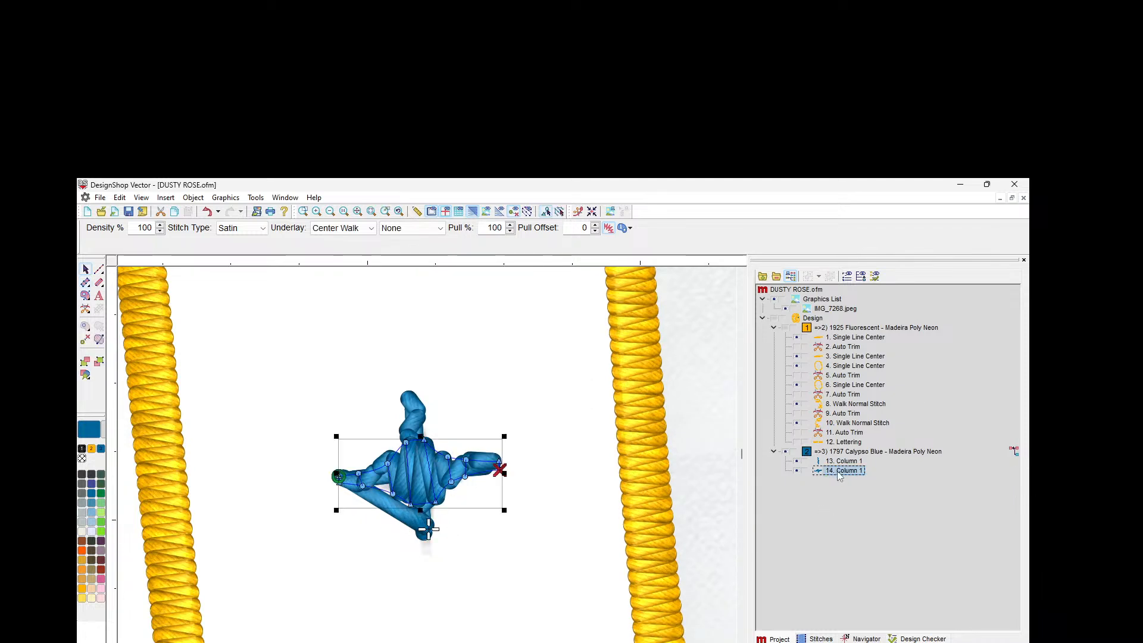
{"action": "left_click", "coordinate": [845, 462]}
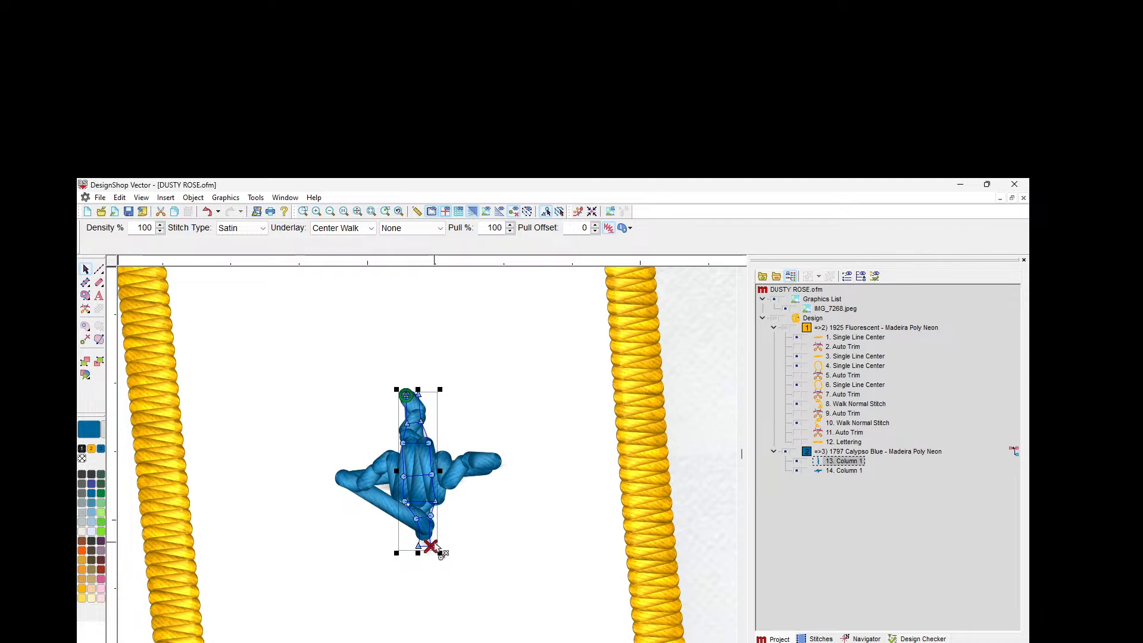
{"action": "mouse_move", "coordinate": [431, 546]}
{"action": "left_mouse_down"}
{"action": "mouse_move", "coordinate": [434, 496]}
{"action": "mouse_move", "coordinate": [420, 475]}
{"action": "left_mouse_up"}
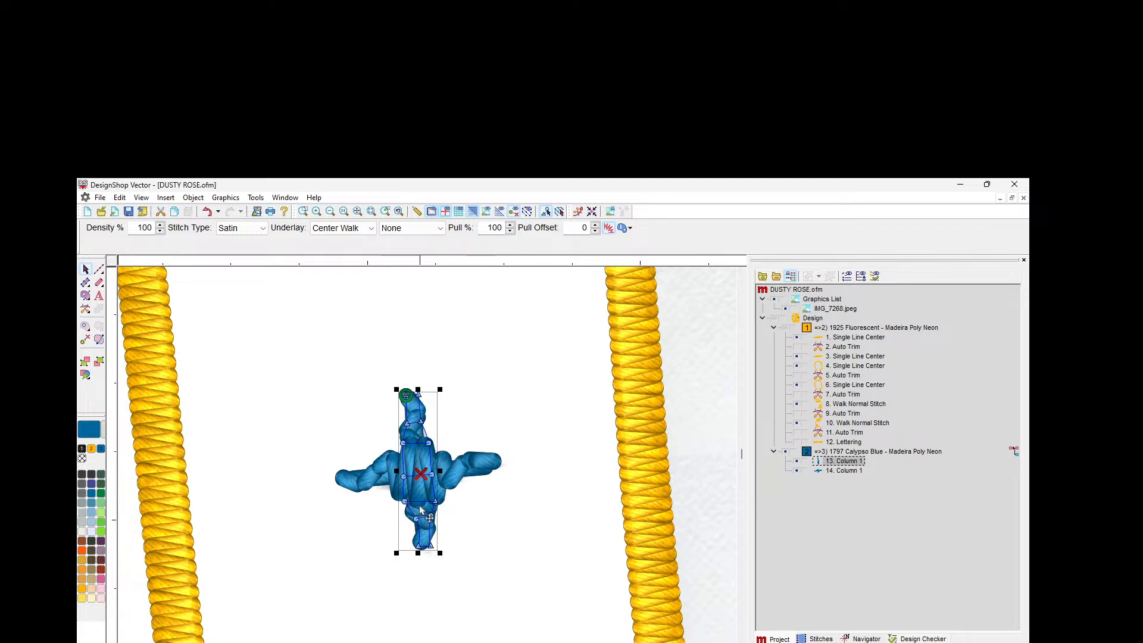
Step: Move the entry and exit points of the star's horizontal column to the star's centre
{"action": "left_click", "coordinate": [830, 470]}
{"action": "mouse_move", "coordinate": [343, 476]}
{"action": "left_mouse_down"}
{"action": "mouse_move", "coordinate": [372, 487]}
{"action": "mouse_move", "coordinate": [432, 476]}
{"action": "mouse_move", "coordinate": [411, 477]}
{"action": "left_mouse_up"}
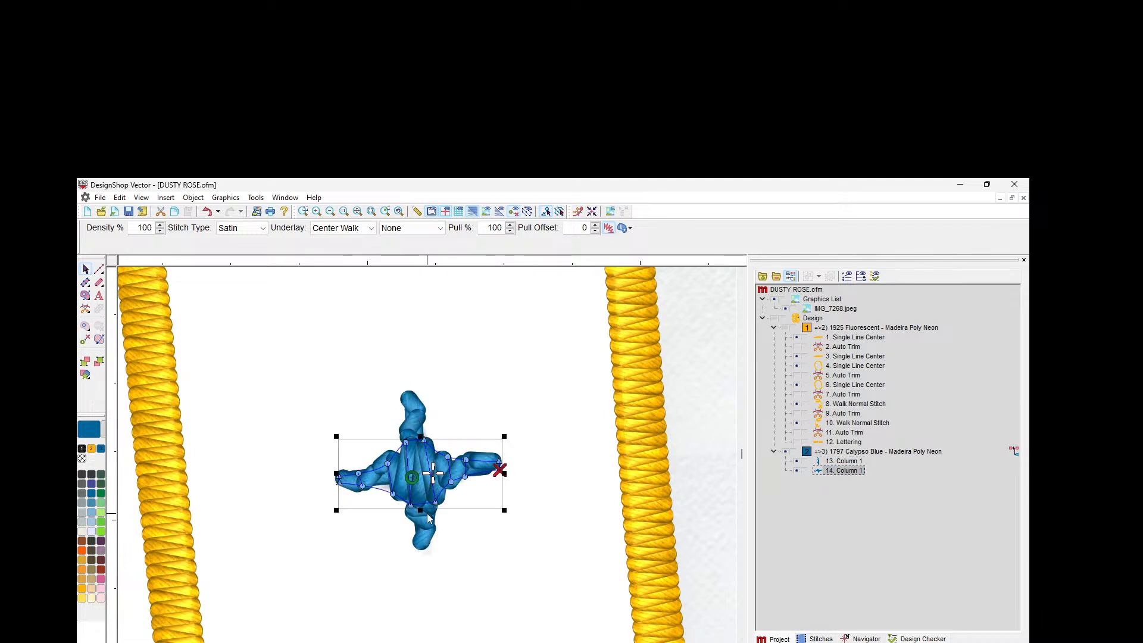
{"action": "left_click_drag", "start_coordinate": [502, 470], "coordinate": [443, 486]}
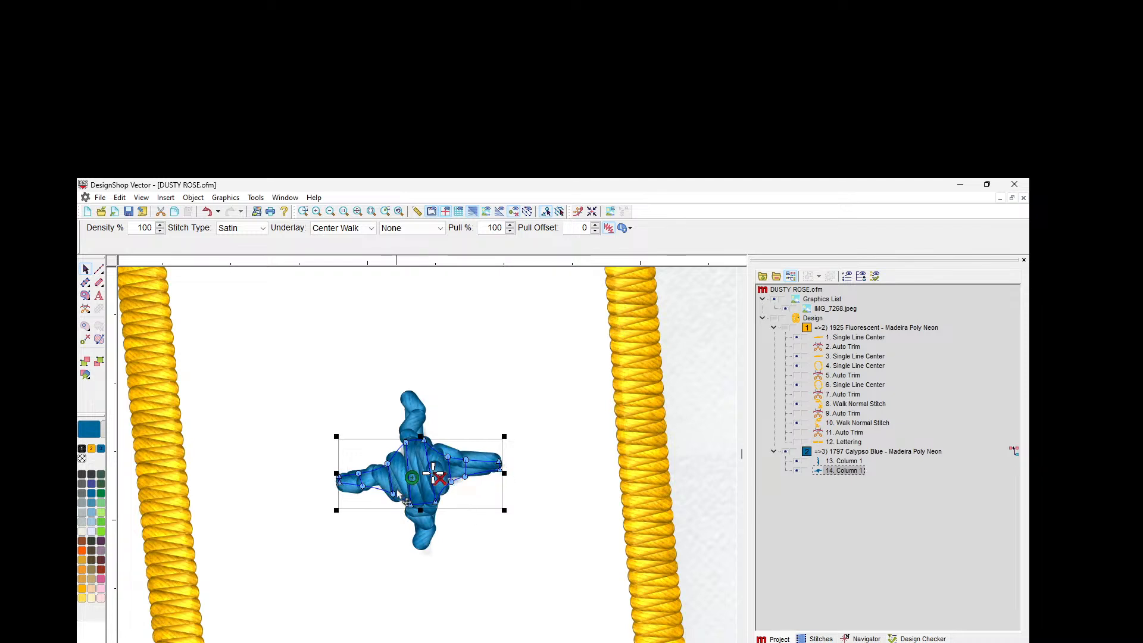
Step: Apply a pull offset of 1 pt to both satin columns of the blue star
{"action": "left_click", "coordinate": [871, 453]}
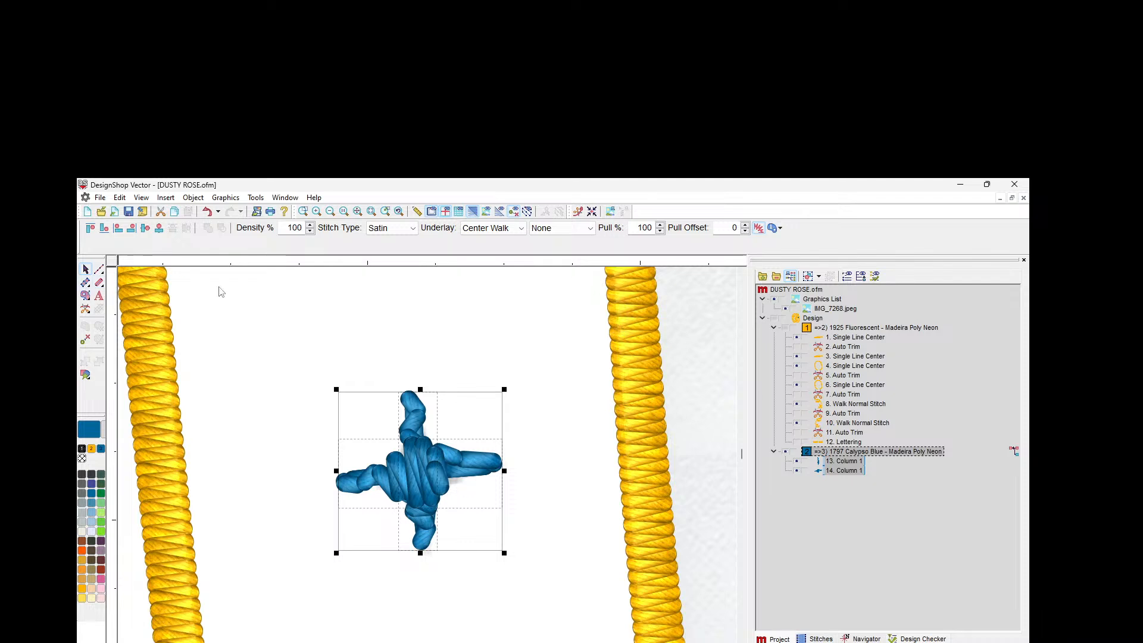
{"action": "double_click", "coordinate": [846, 453]}
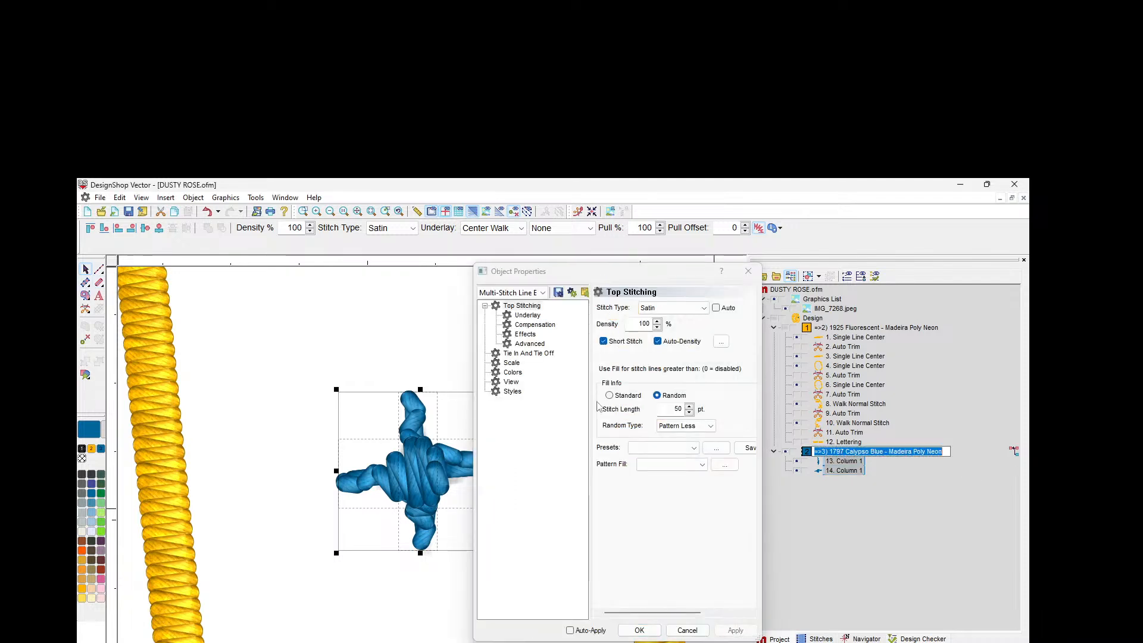
{"action": "left_click", "coordinate": [534, 325]}
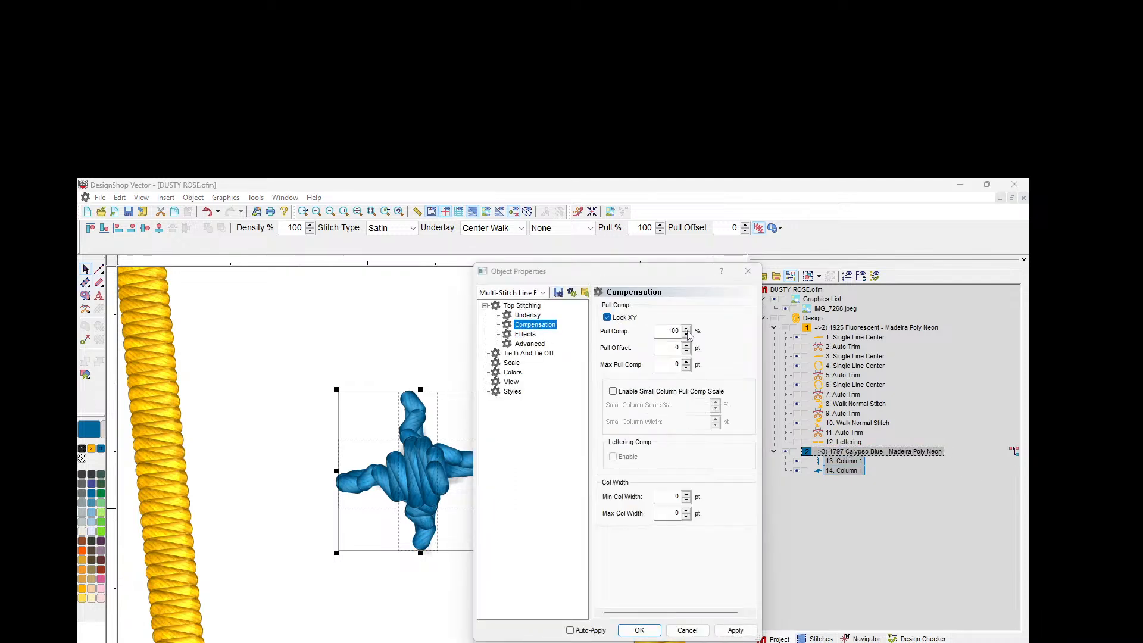
{"action": "left_click", "coordinate": [686, 345]}
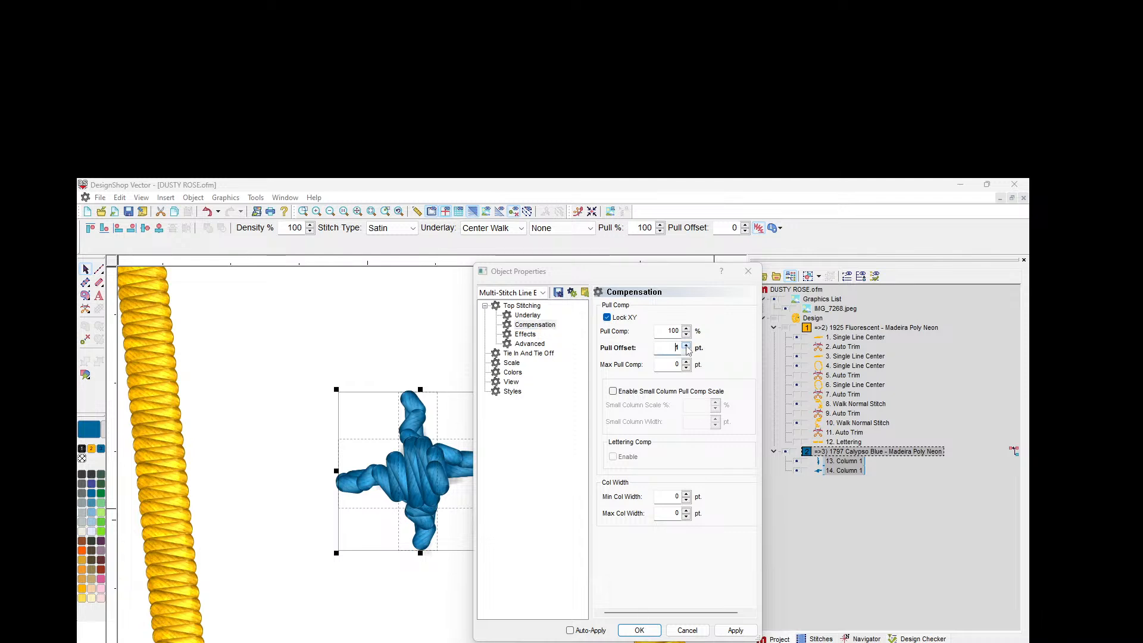
{"action": "left_click", "coordinate": [733, 631]}
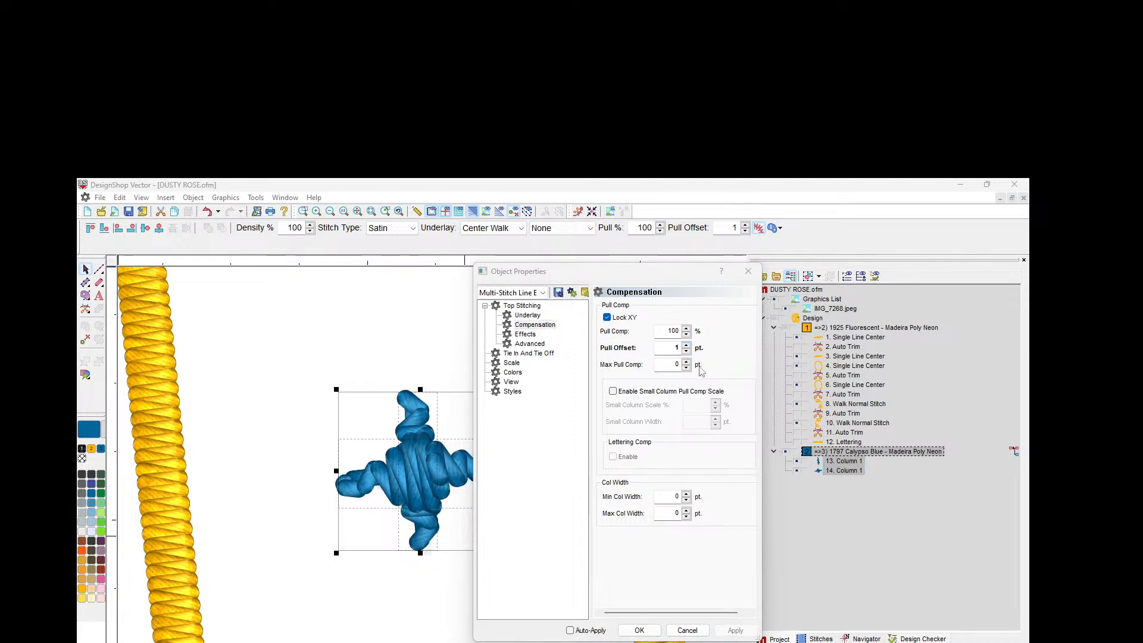
Step: Try a pull offset of 4 pt on both star columns
{"action": "left_click", "coordinate": [687, 344]}
{"action": "left_click", "coordinate": [686, 344]}
{"action": "left_click", "coordinate": [687, 344]}
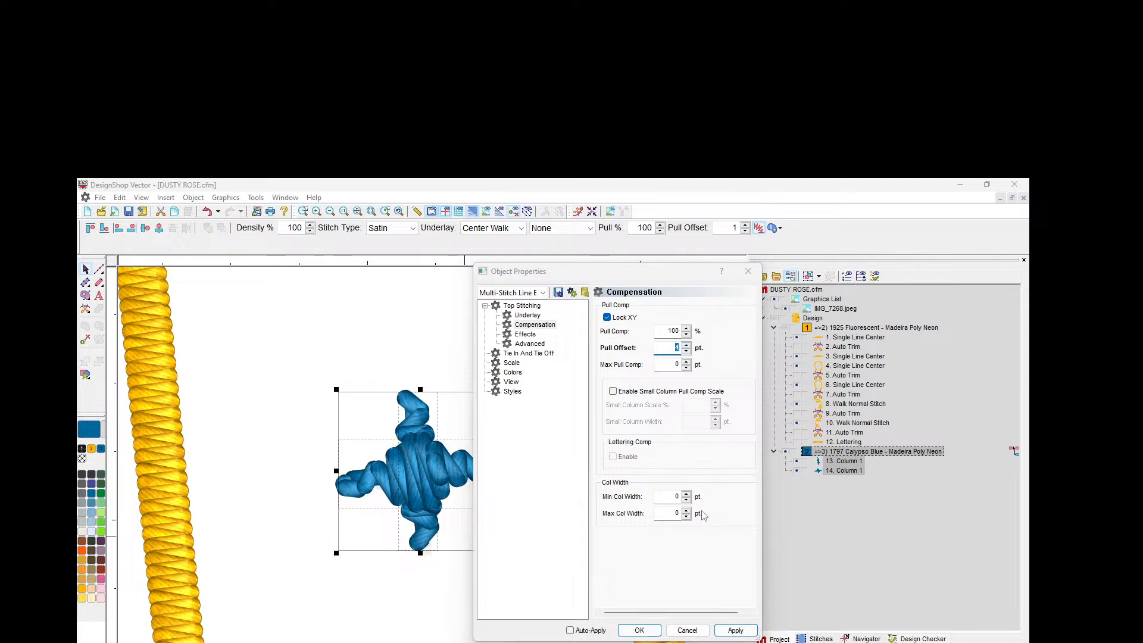
{"action": "left_click", "coordinate": [734, 631]}
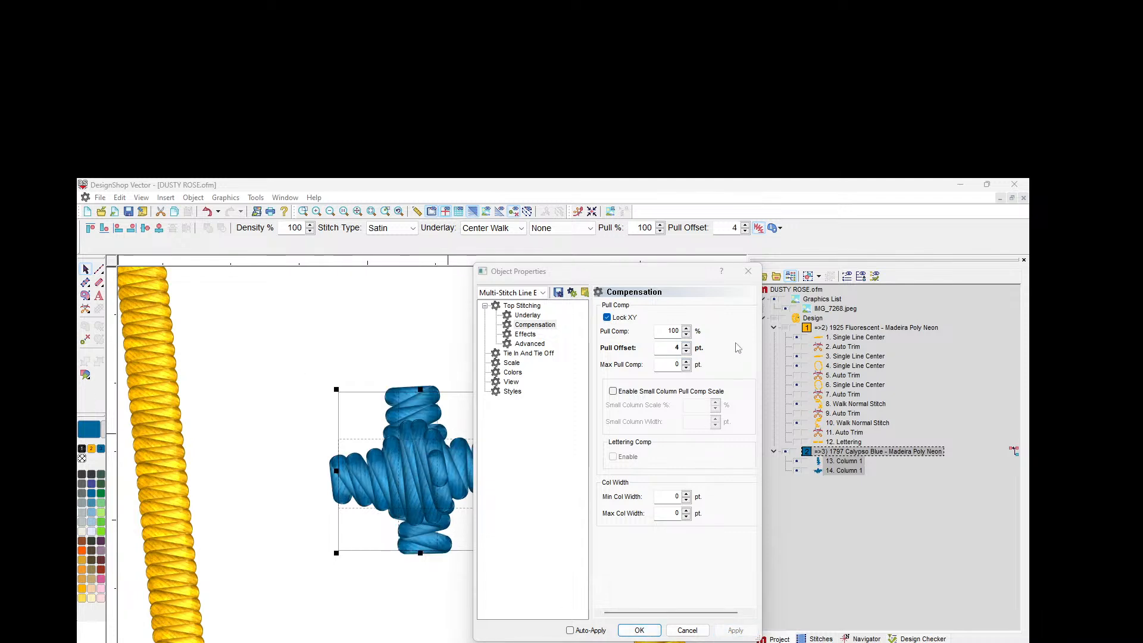
Step: Reduce the pull offset of both star columns to 2 pt and close their properties
{"action": "left_click", "coordinate": [686, 350]}
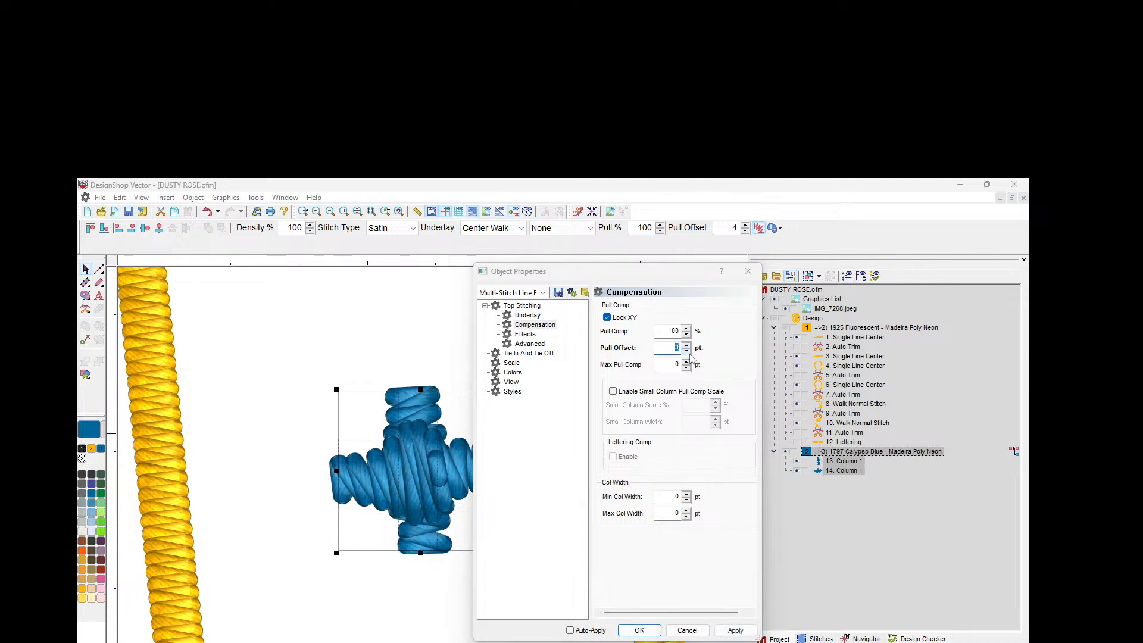
{"action": "left_click", "coordinate": [727, 631]}
{"action": "left_click", "coordinate": [727, 631]}
{"action": "left_click", "coordinate": [687, 351]}
{"action": "left_click", "coordinate": [736, 630]}
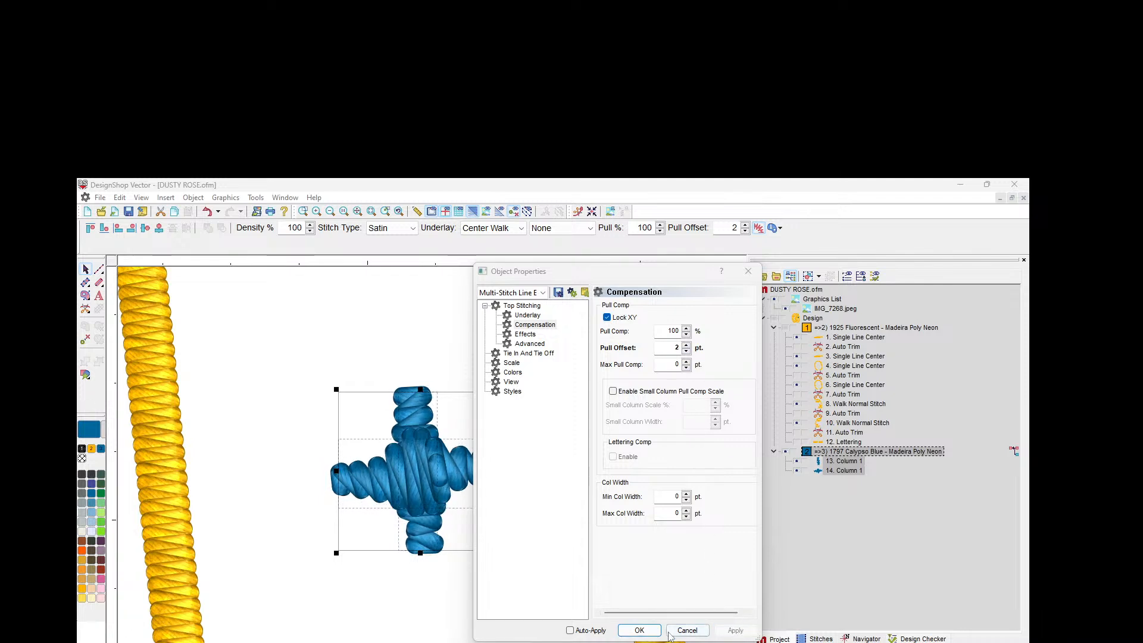
{"action": "left_click", "coordinate": [686, 630]}
Step: Nudge the lower-edge node of the horizontal column's left arm and the lower node at its right tip slightly left
{"action": "scroll", "coordinate": [468, 381], "scroll_direction": "up", "scroll_amount": 1}
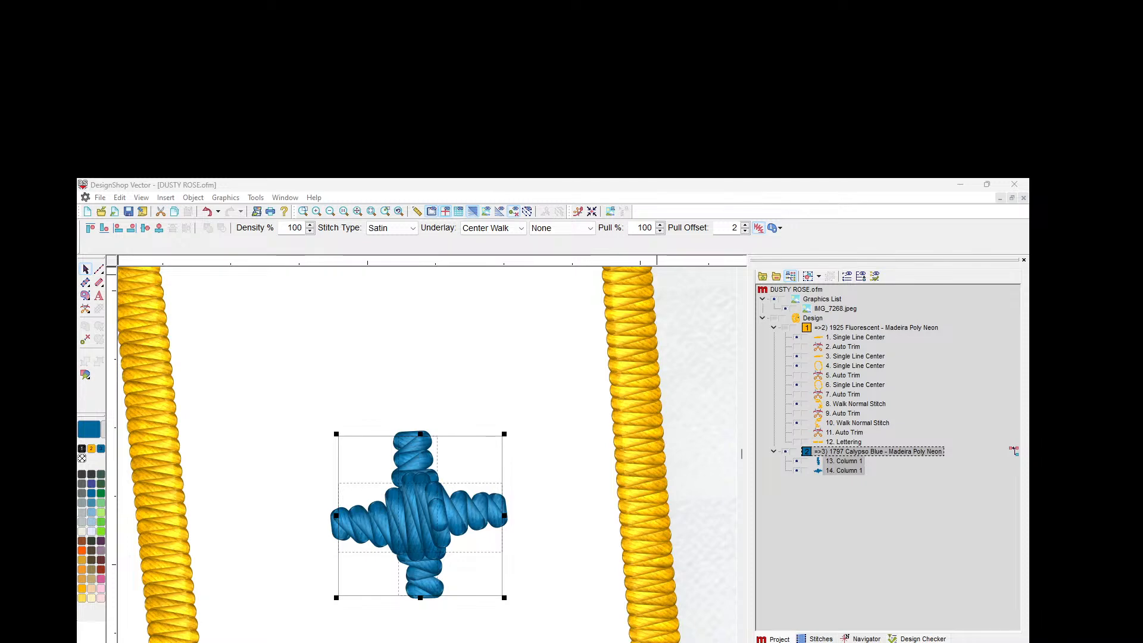
{"action": "scroll", "coordinate": [396, 568], "scroll_direction": "up", "scroll_amount": 1}
{"action": "scroll", "coordinate": [394, 506], "scroll_direction": "down", "scroll_amount": 4}
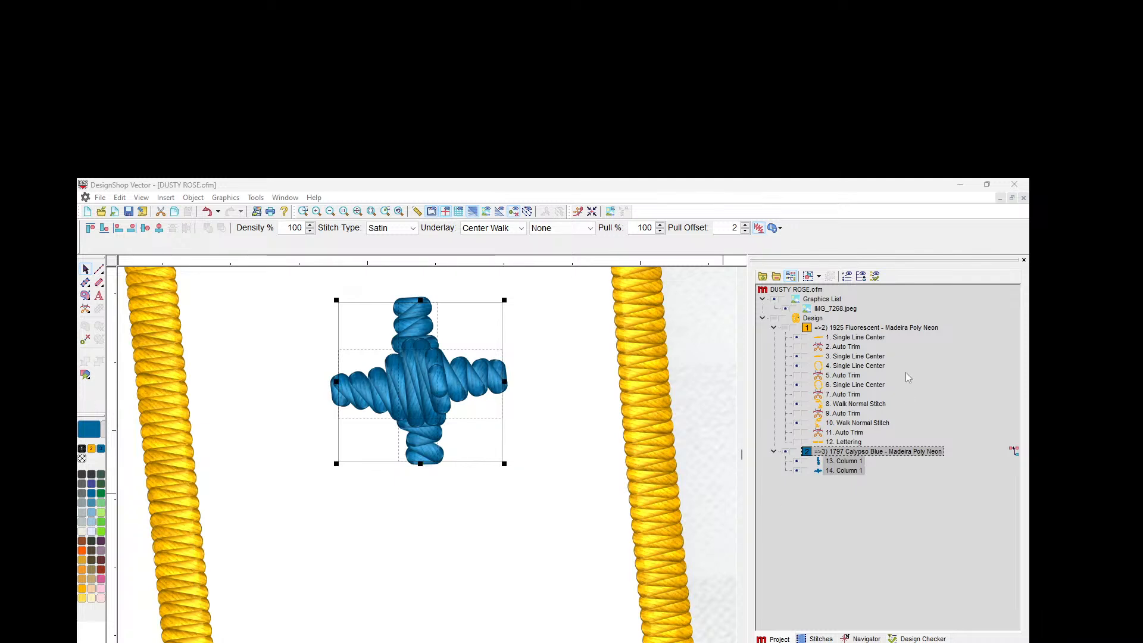
{"action": "left_click", "coordinate": [842, 470]}
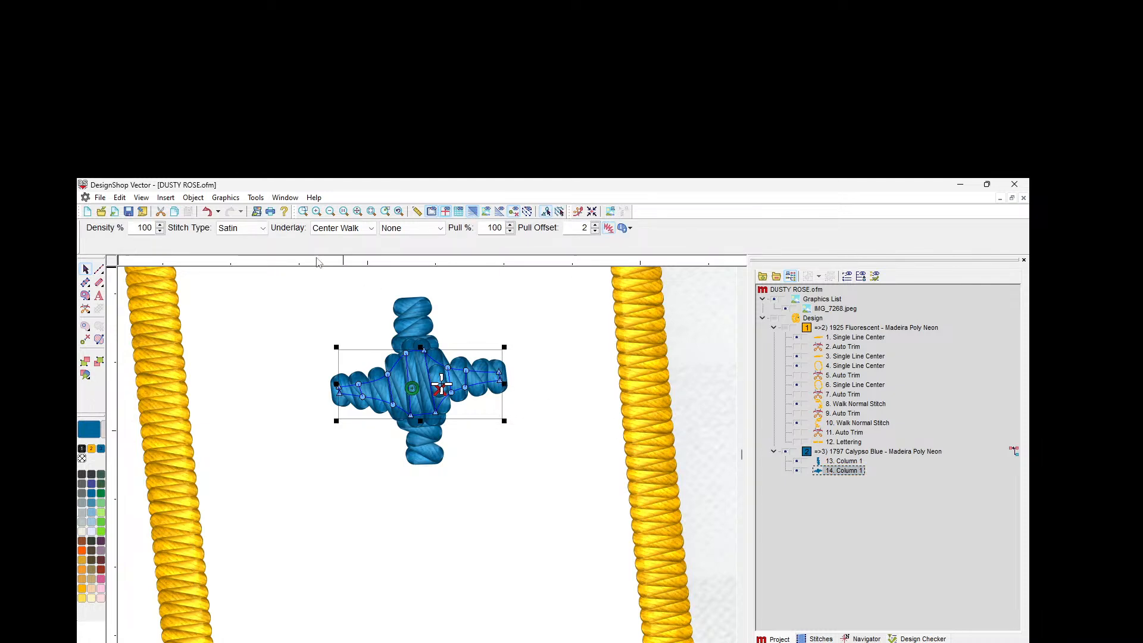
{"action": "left_click", "coordinate": [317, 212]}
{"action": "left_click", "coordinate": [317, 212]}
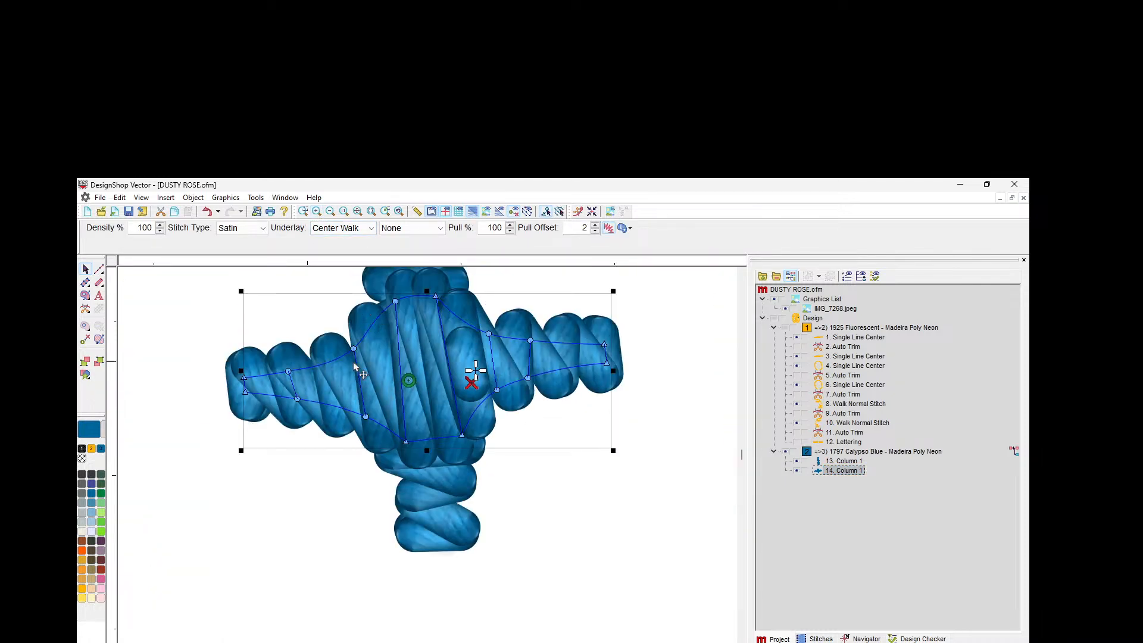
{"action": "left_click_drag", "start_coordinate": [297, 399], "coordinate": [293, 399]}
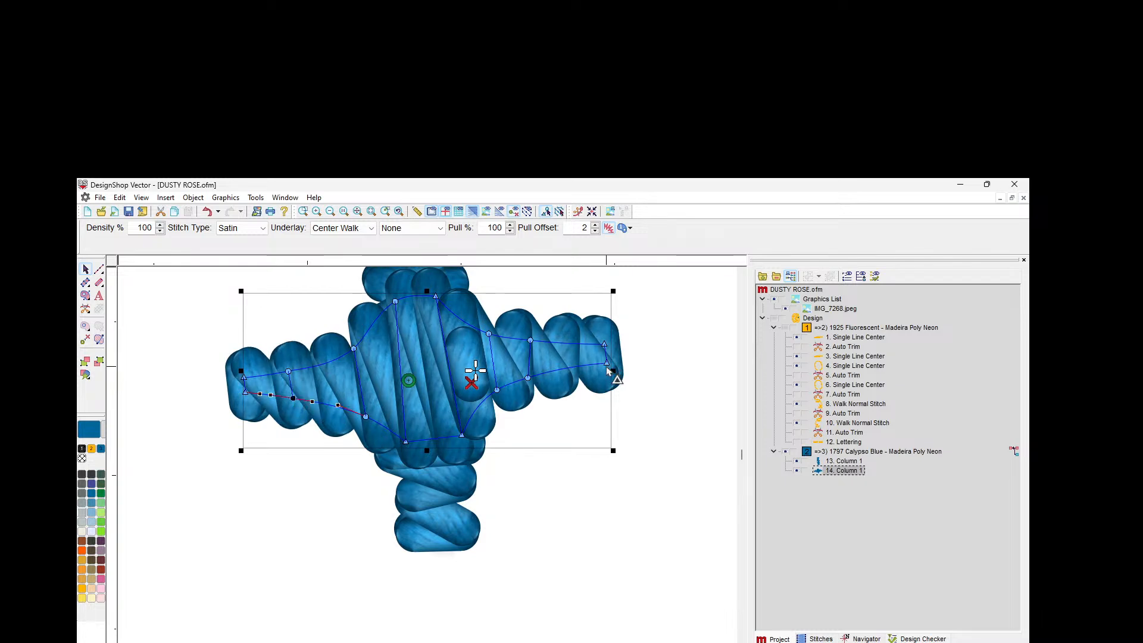
{"action": "left_click_drag", "start_coordinate": [607, 364], "coordinate": [605, 366]}
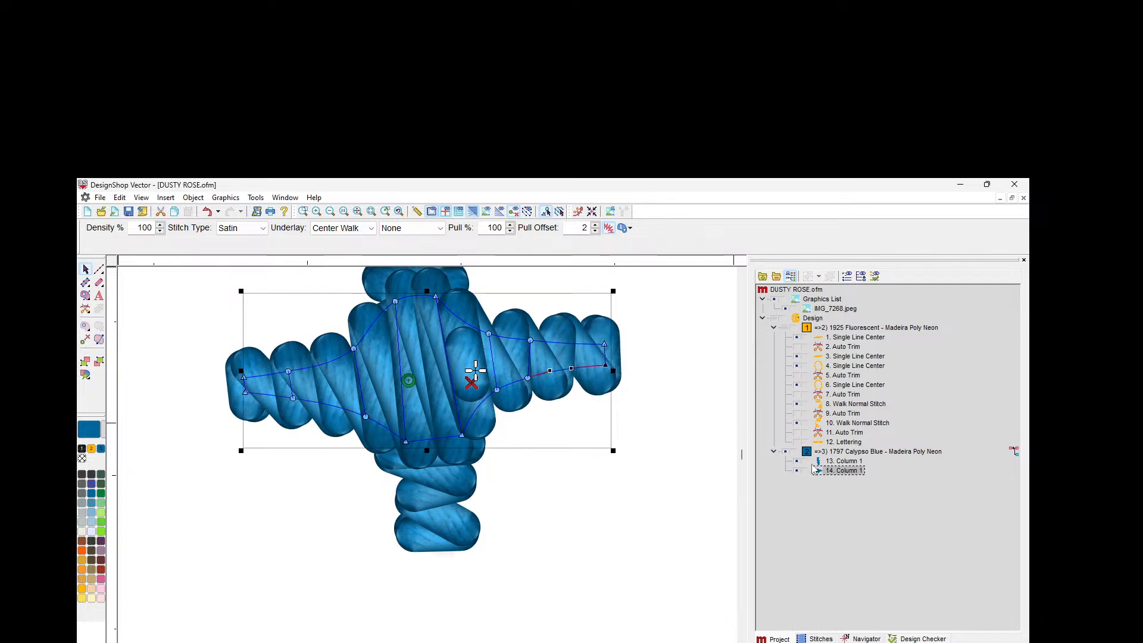
Step: Turn off Auto-Density for the star's horizontal column and apply a density of 3.0 pt
{"action": "left_click", "coordinate": [848, 471]}
{"action": "double_click", "coordinate": [848, 472]}
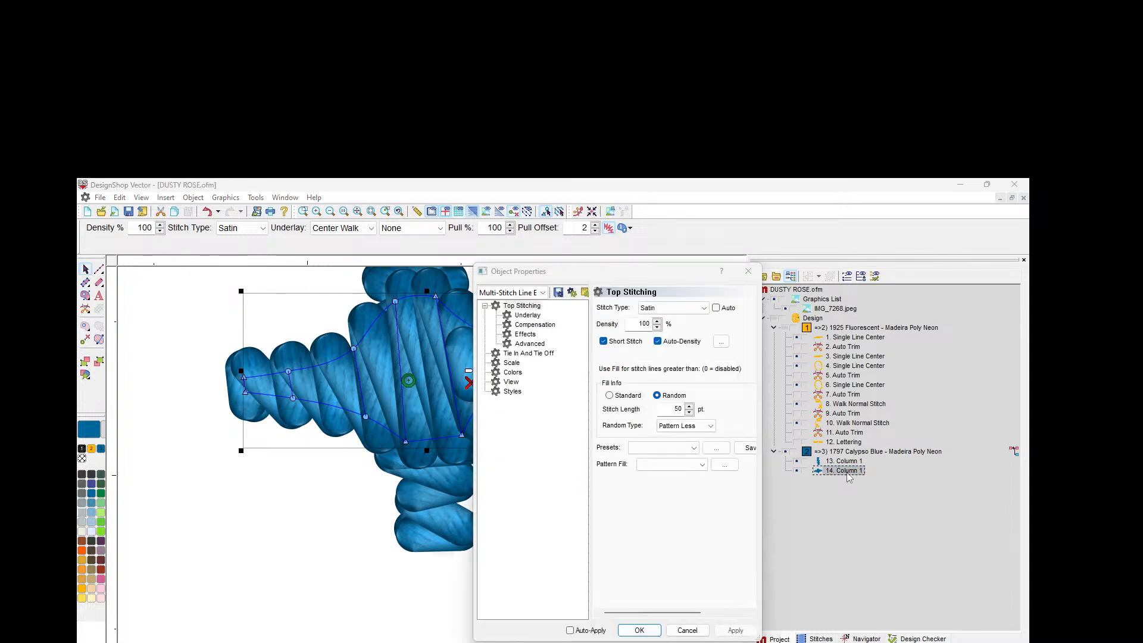
{"action": "left_click", "coordinate": [657, 343]}
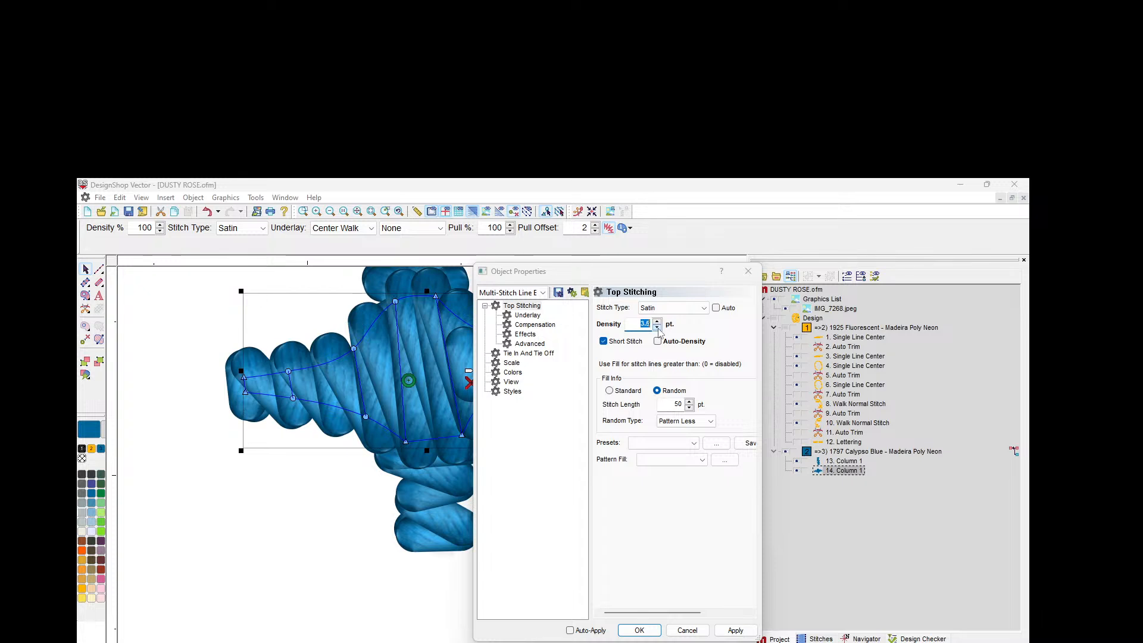
{"action": "left_click", "coordinate": [658, 329]}
{"action": "left_click", "coordinate": [732, 631]}
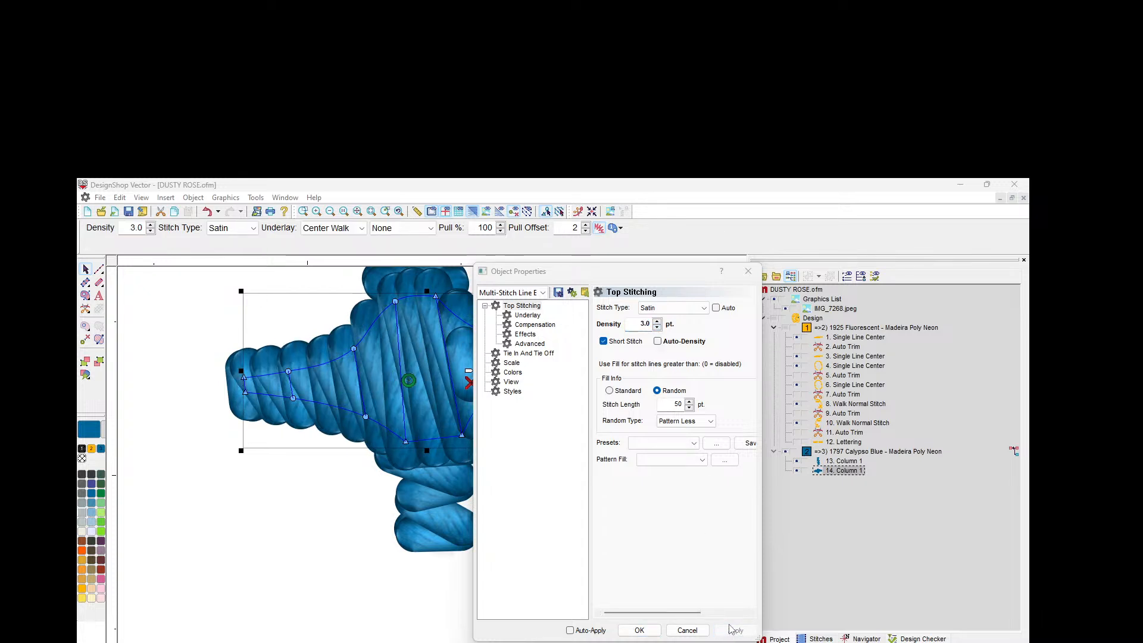
Step: Set the horizontal column's pull offset to 1 pt and close its properties
{"action": "left_click", "coordinate": [533, 325]}
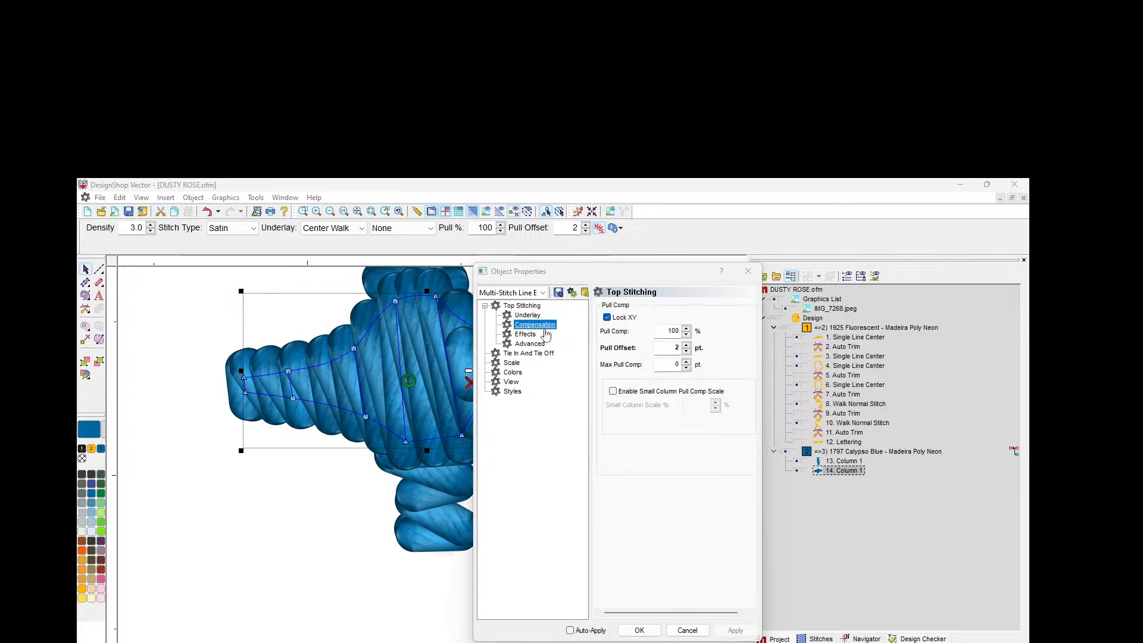
{"action": "left_click", "coordinate": [686, 351]}
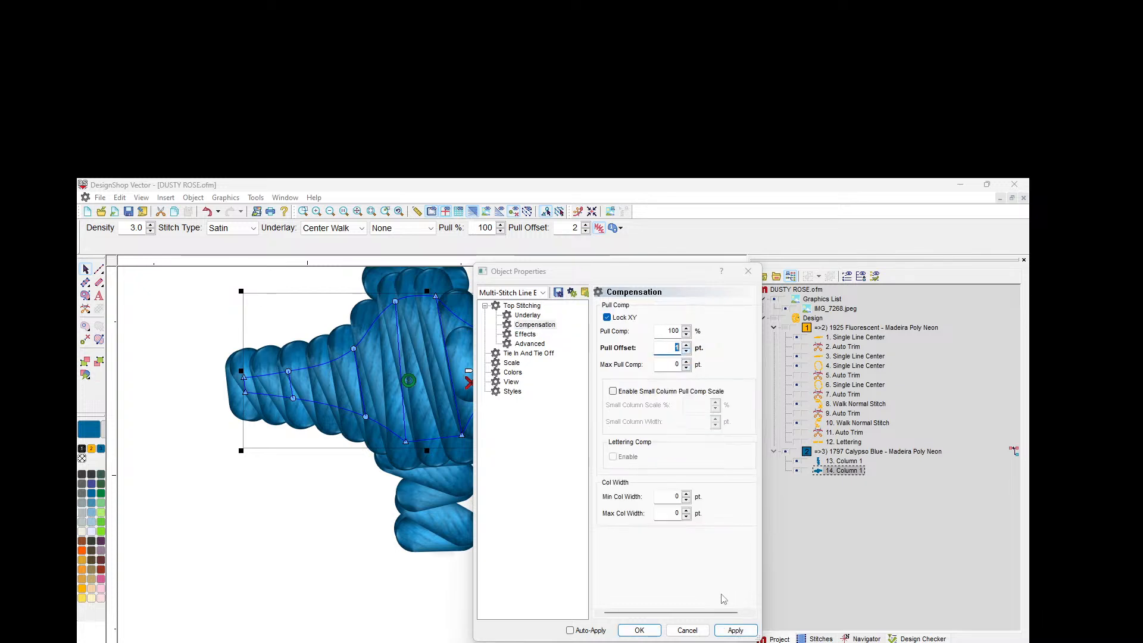
{"action": "left_click", "coordinate": [728, 631]}
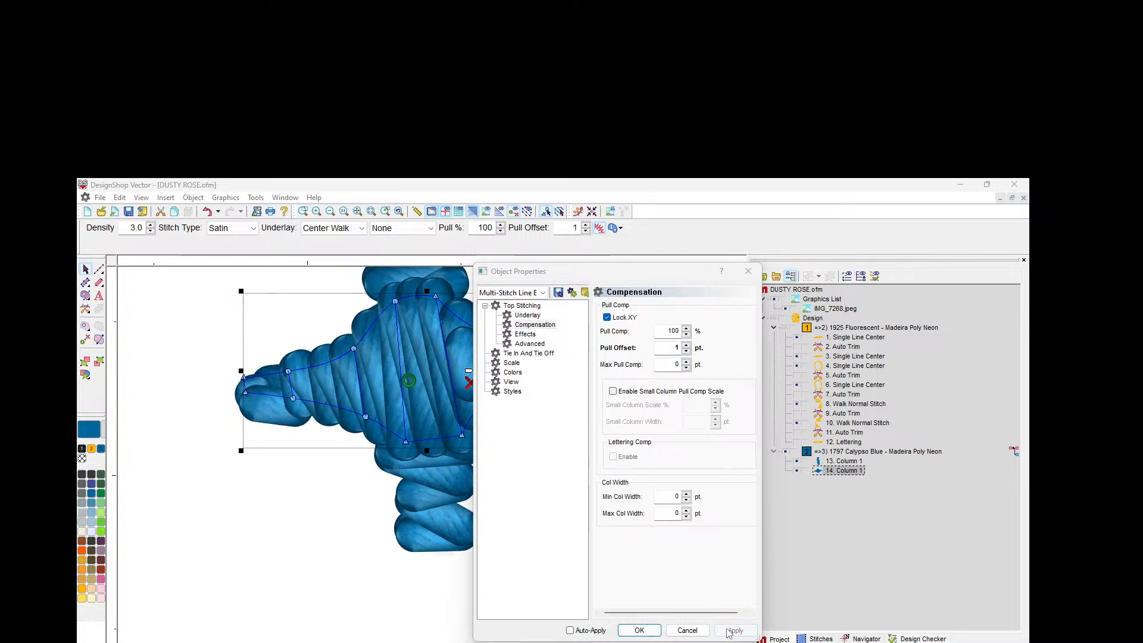
{"action": "left_click", "coordinate": [639, 630]}
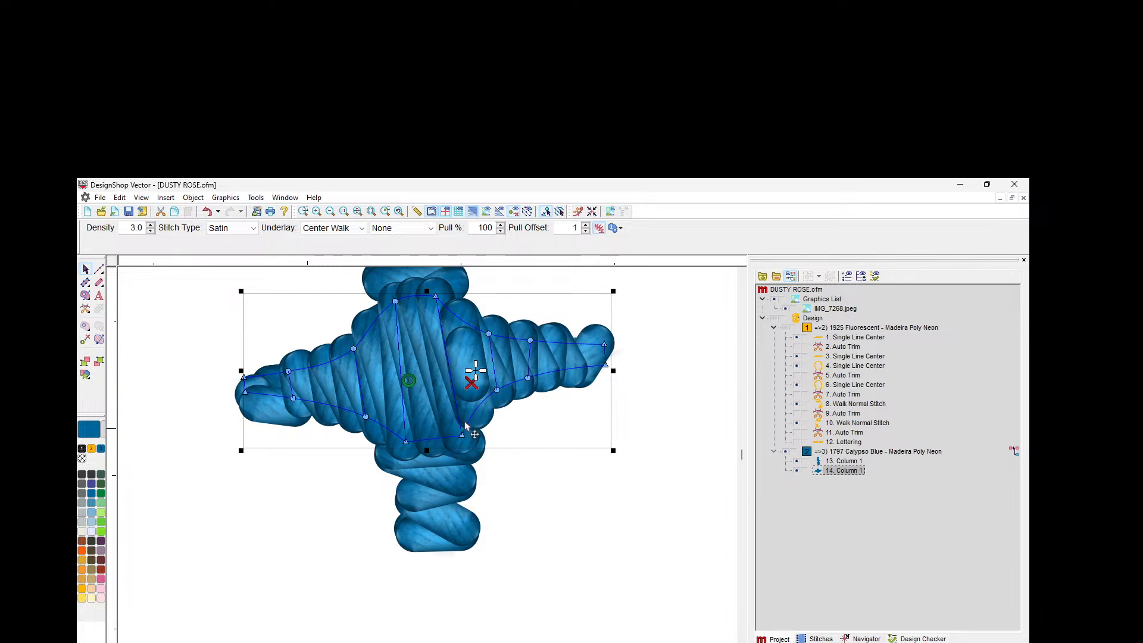
Step: Turn off Auto-Density for the star's vertical column and apply a density of 3.0 pt
{"action": "double_click", "coordinate": [827, 461]}
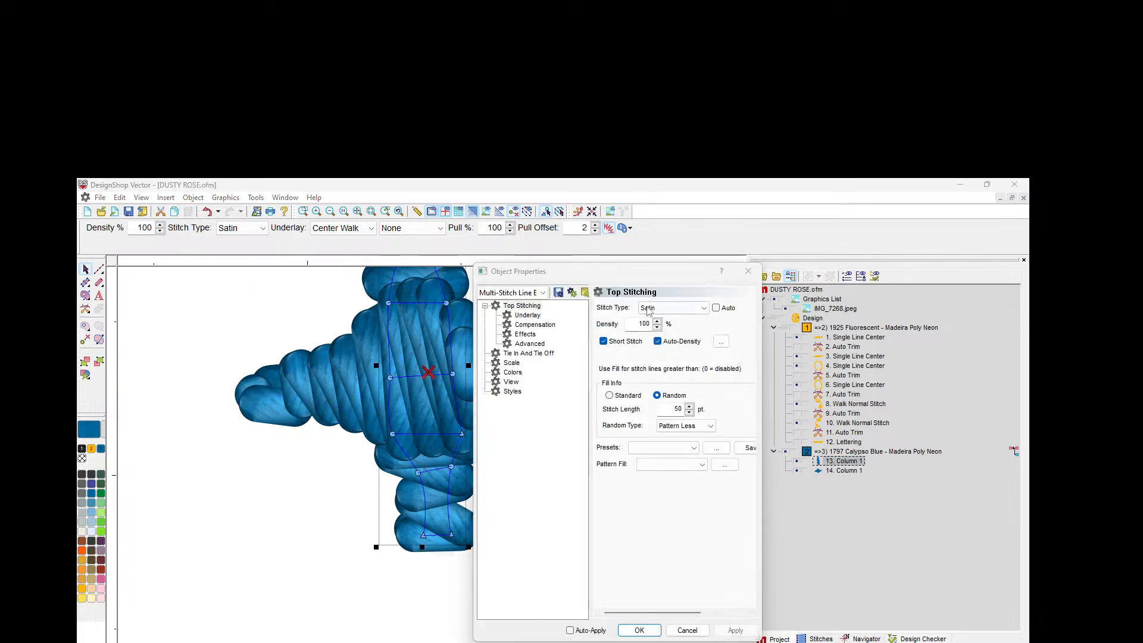
{"action": "left_click", "coordinate": [658, 341]}
{"action": "double_click", "coordinate": [648, 324]}
{"action": "left_click", "coordinate": [657, 327]}
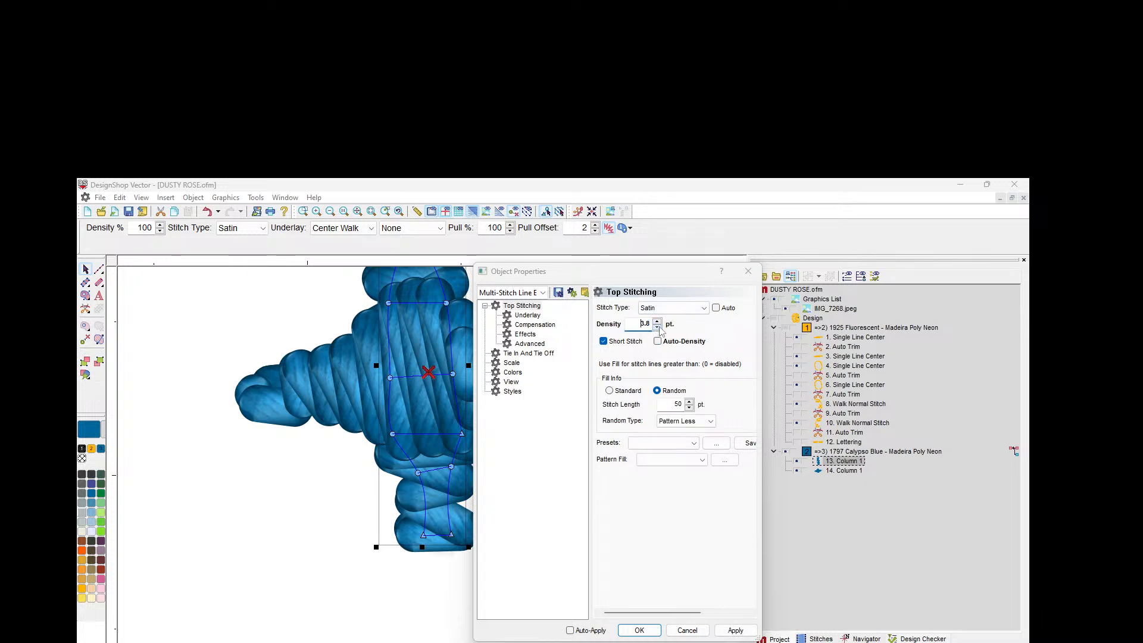
{"action": "left_click", "coordinate": [657, 326]}
{"action": "left_click", "coordinate": [658, 327]}
{"action": "left_click", "coordinate": [657, 327]}
{"action": "left_click", "coordinate": [657, 327]}
{"action": "left_click", "coordinate": [735, 630]}
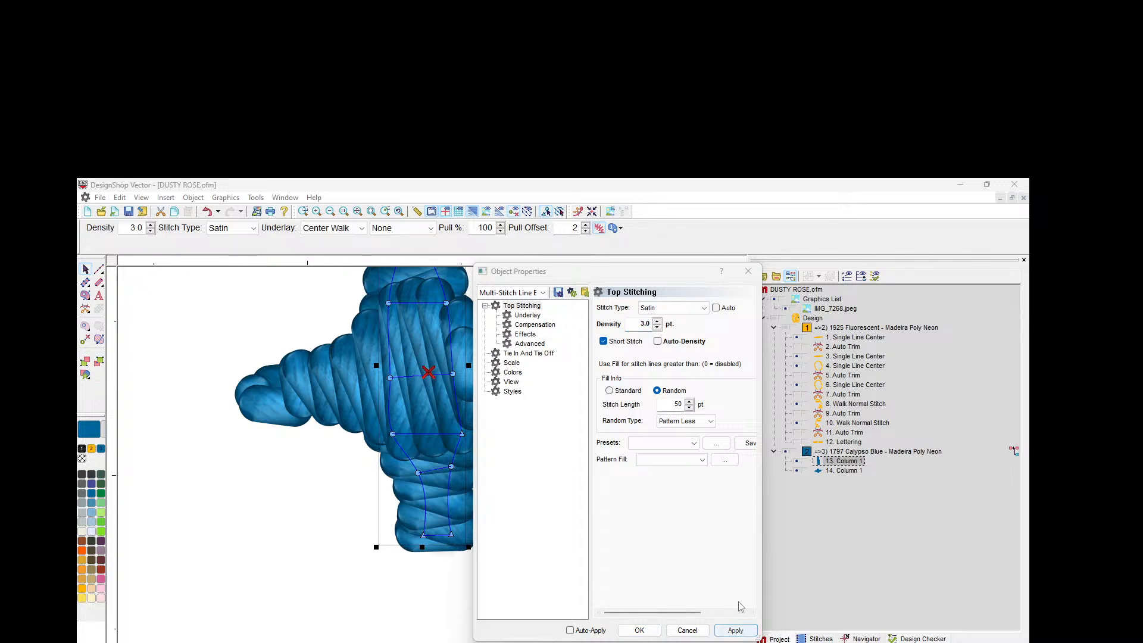
Step: Try a pull offset of 1 pt on the star's vertical column and inspect its upper point
{"action": "left_click", "coordinate": [534, 324]}
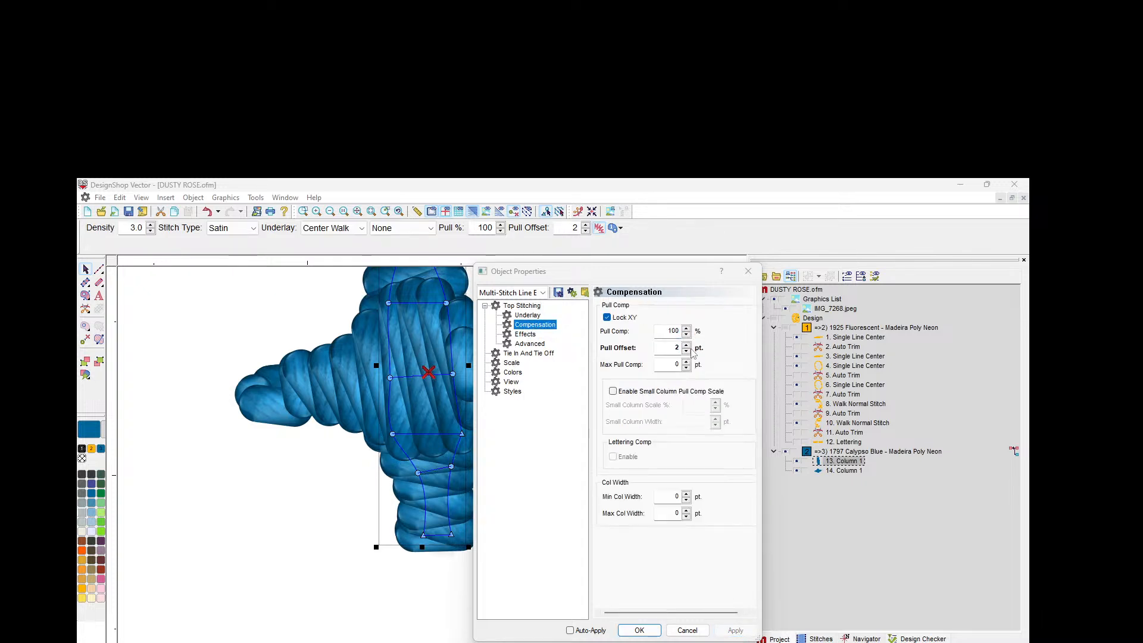
{"action": "left_click", "coordinate": [687, 351]}
{"action": "left_click", "coordinate": [753, 633]}
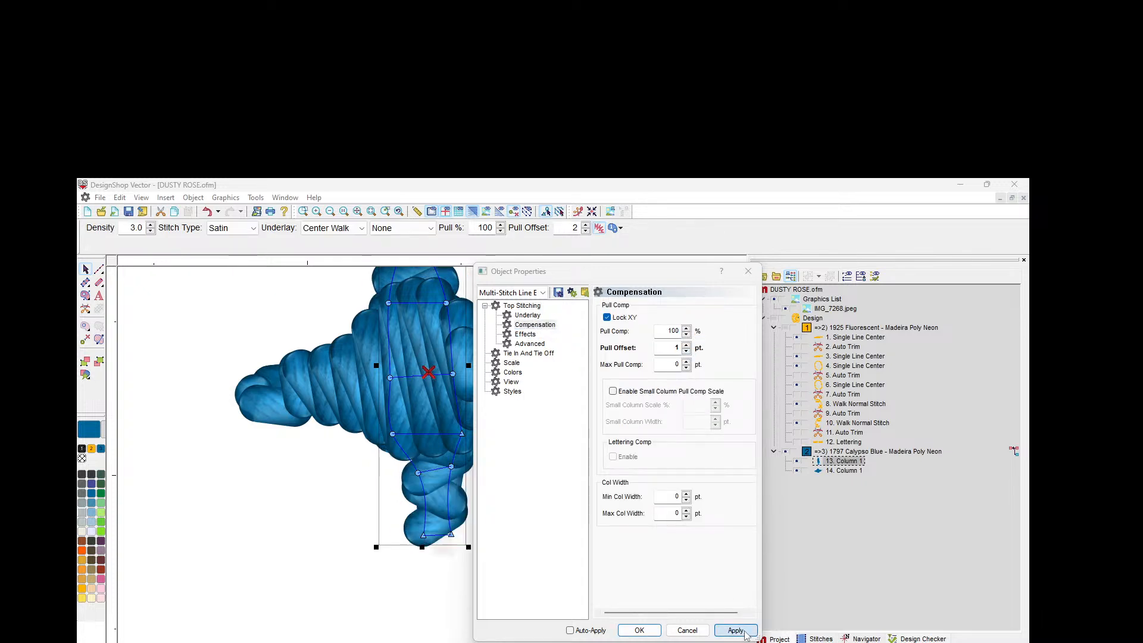
{"action": "scroll", "coordinate": [415, 375], "scroll_direction": "up", "scroll_amount": 1}
{"action": "scroll", "coordinate": [416, 375], "scroll_direction": "up", "scroll_amount": 1}
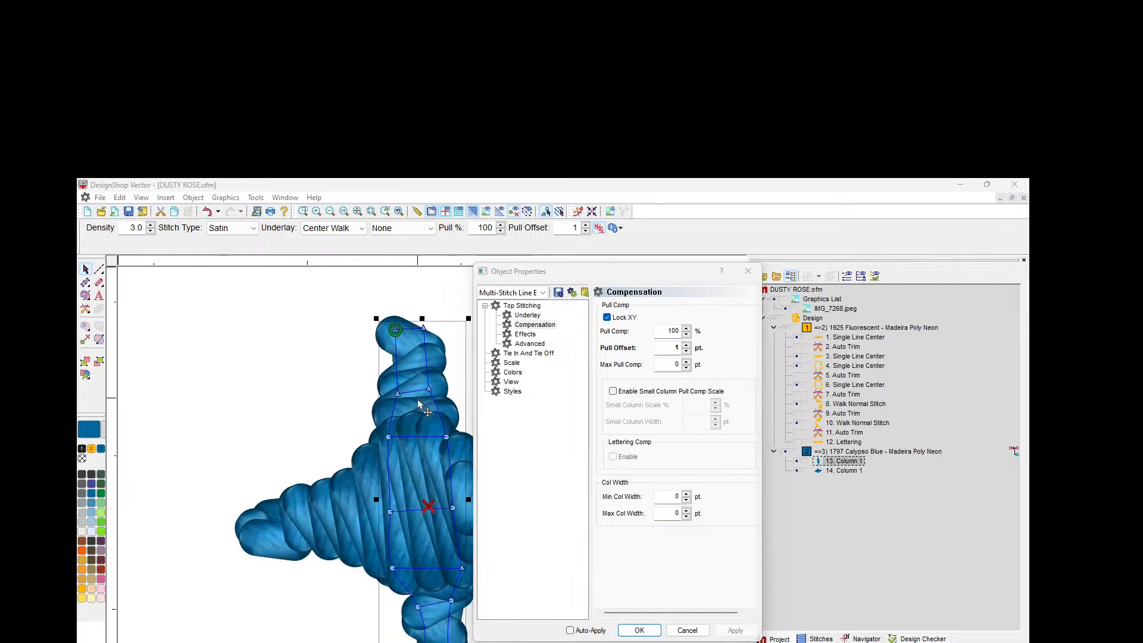
Step: Set the vertical column's pull offset back to 2 pt and close its properties
{"action": "left_click", "coordinate": [687, 345]}
{"action": "left_click", "coordinate": [736, 629]}
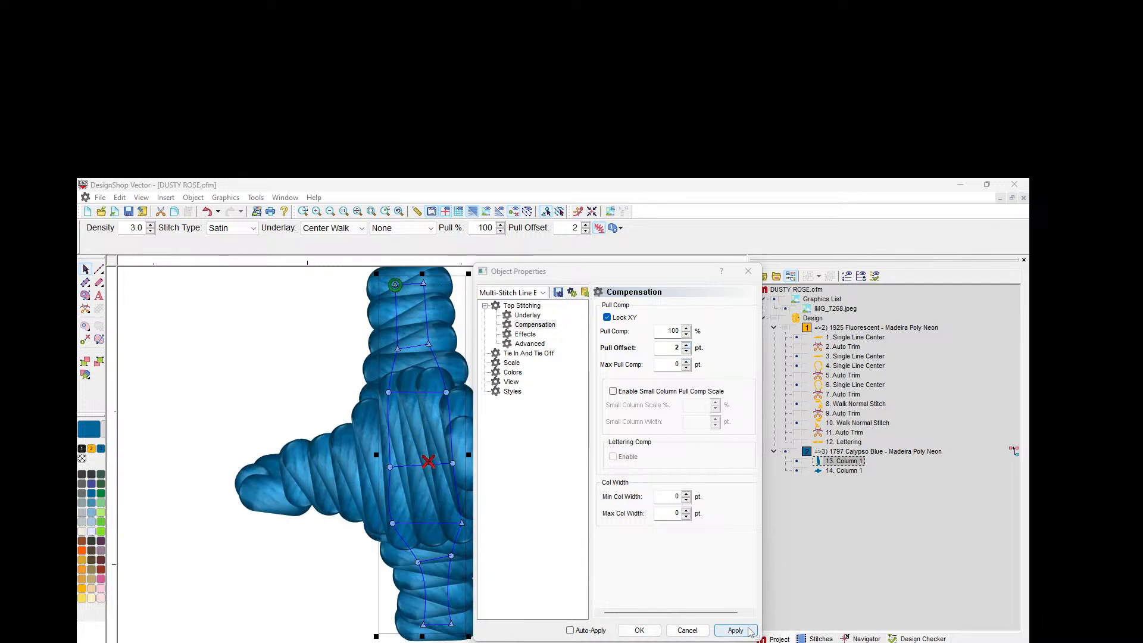
{"action": "left_click", "coordinate": [638, 630]}
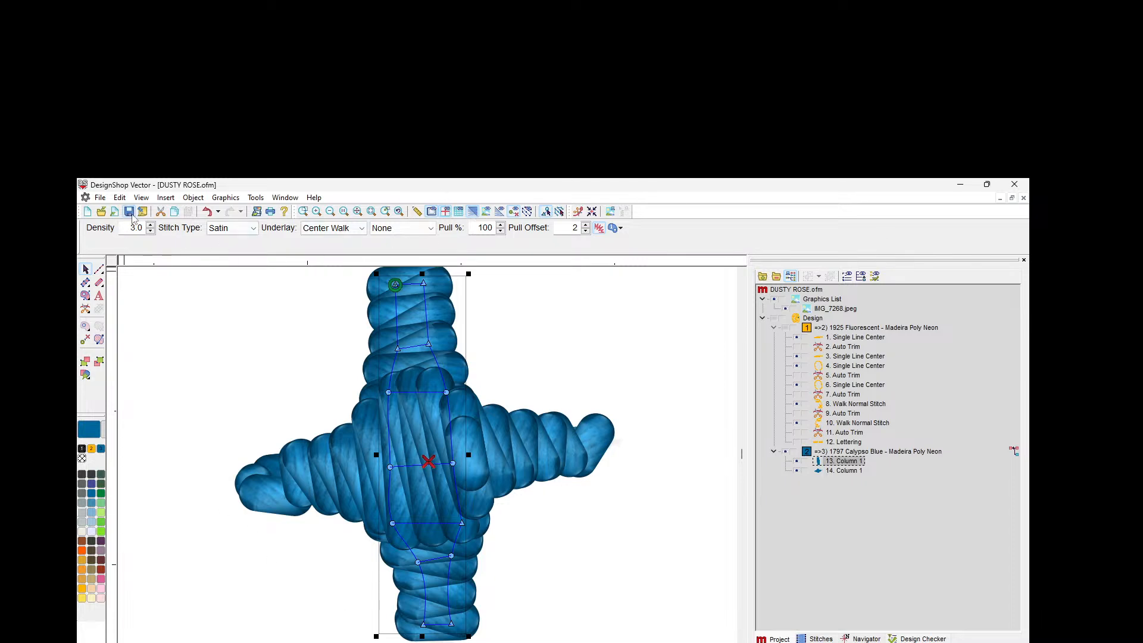
Step: Duplicate both Calypso Blue star columns and move the copy onto the grey artwork star below the short gold crossbar
{"action": "left_click", "coordinate": [330, 211]}
{"action": "left_click", "coordinate": [329, 211]}
{"action": "left_click", "coordinate": [329, 212]}
{"action": "left_click", "coordinate": [330, 212]}
{"action": "left_click", "coordinate": [329, 211]}
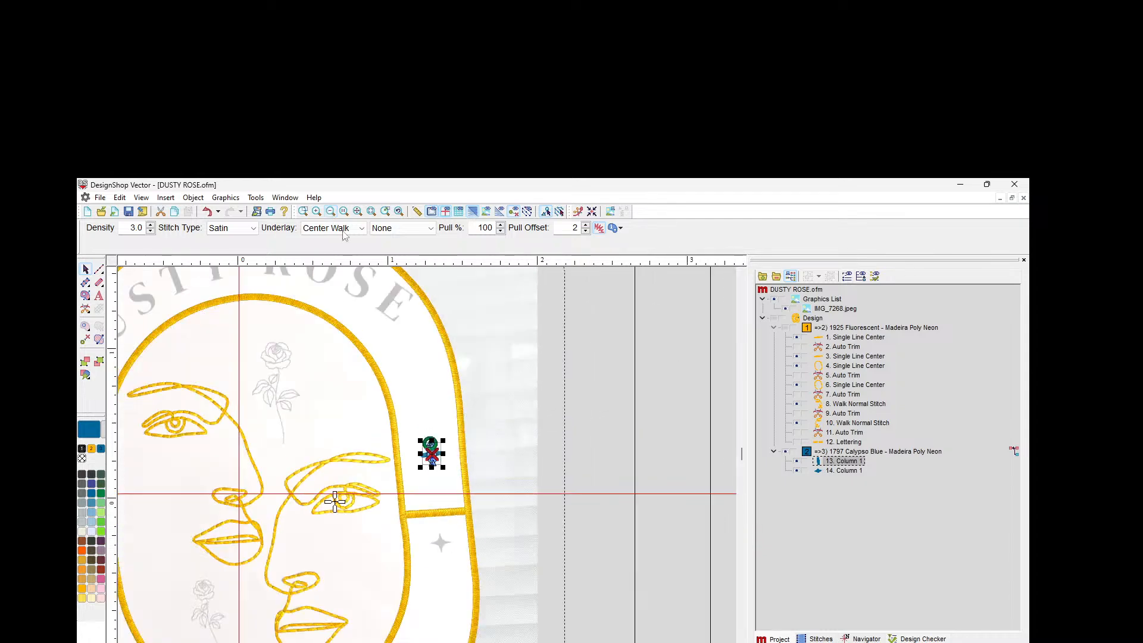
{"action": "left_click", "coordinate": [637, 401]}
{"action": "scroll", "coordinate": [609, 444], "scroll_direction": "down", "scroll_amount": 3}
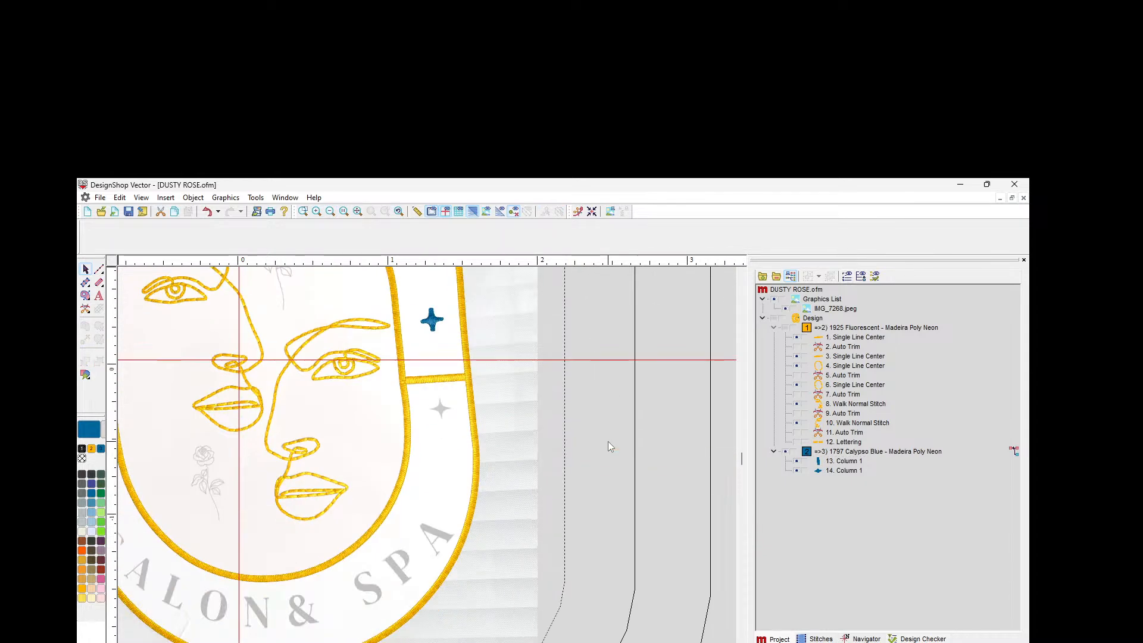
{"action": "left_click", "coordinate": [855, 454]}
{"action": "right_click", "coordinate": [854, 457]}
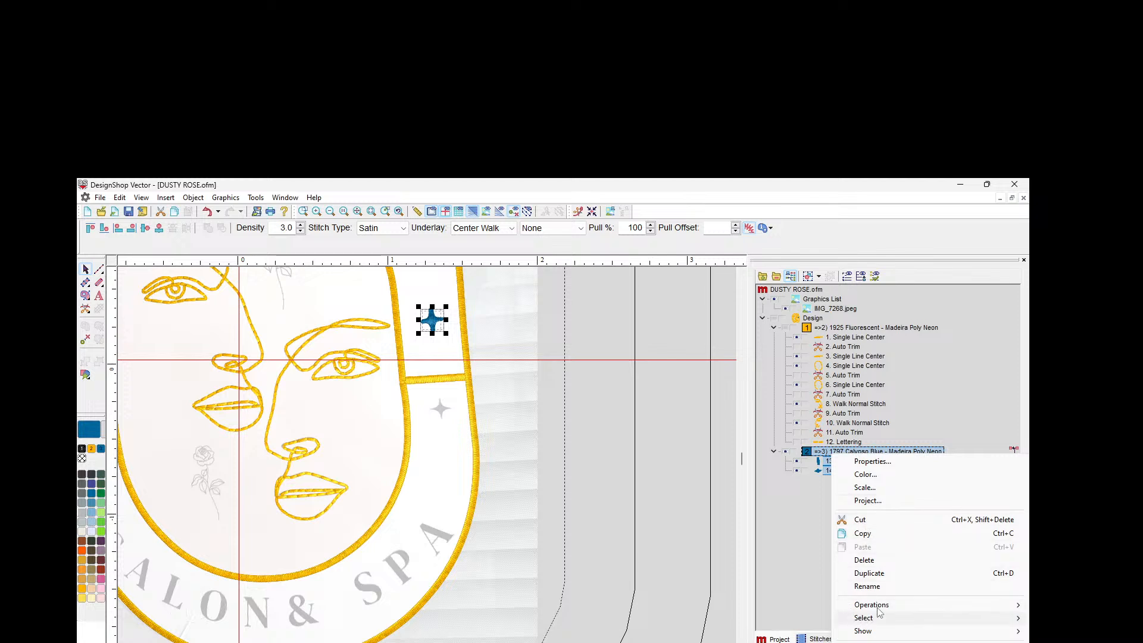
{"action": "left_click", "coordinate": [873, 577]}
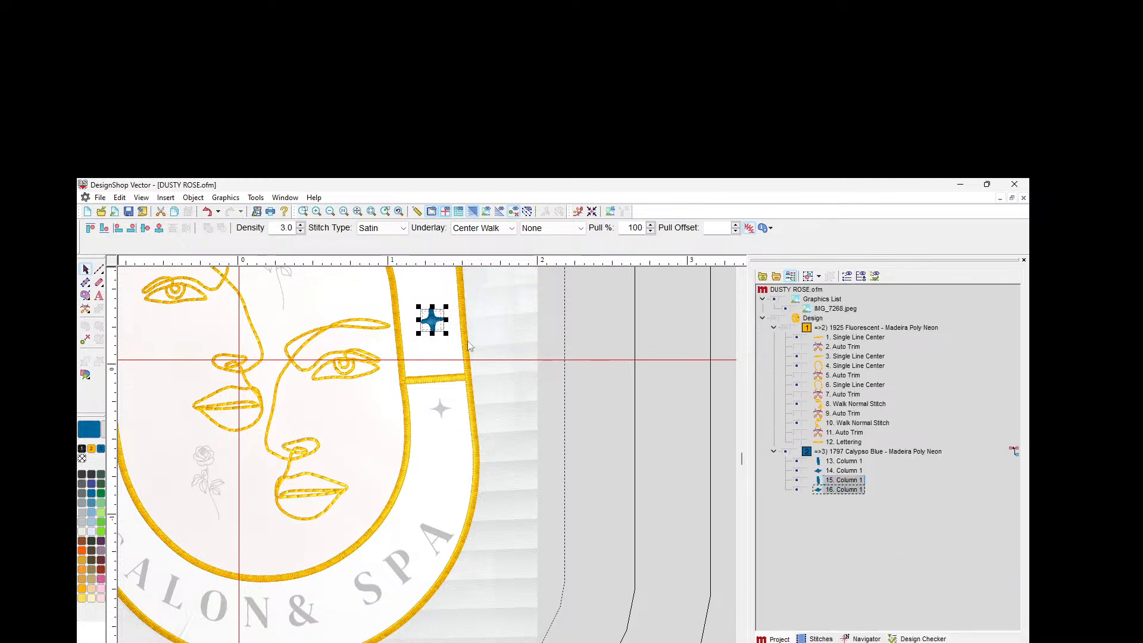
{"action": "left_click_drag", "start_coordinate": [440, 332], "coordinate": [441, 414]}
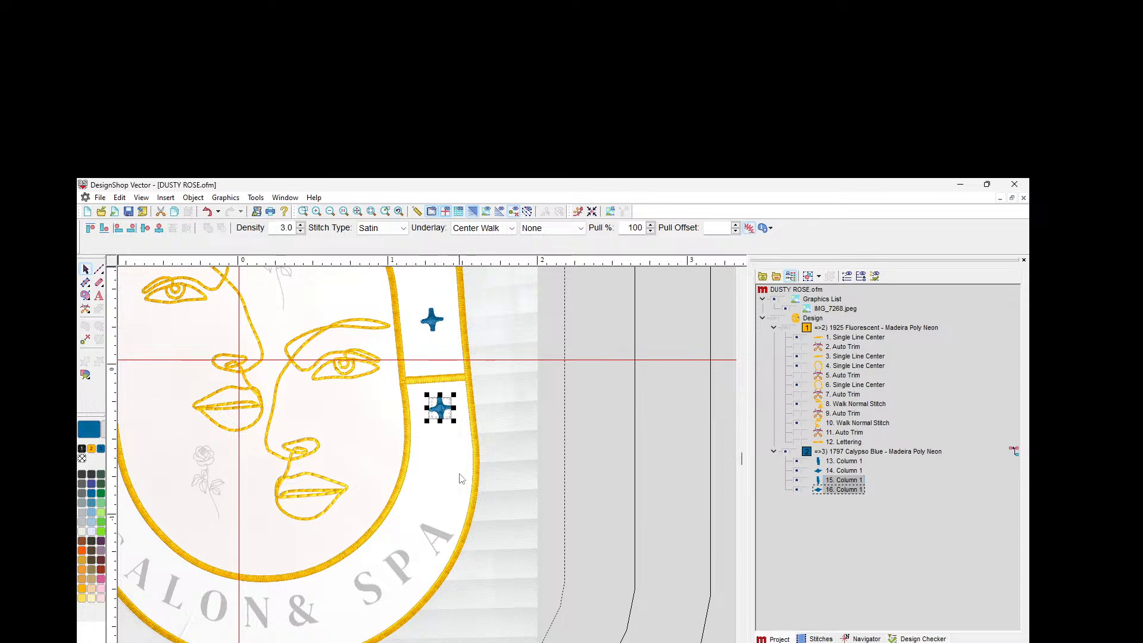
Step: Duplicate all four Calypso Blue star columns and move the copies over the two grey artwork stars on the badge's left side
{"action": "scroll", "coordinate": [427, 455], "scroll_direction": "left", "scroll_amount": 8}
{"action": "scroll", "coordinate": [427, 454], "scroll_direction": "right", "scroll_amount": 3}
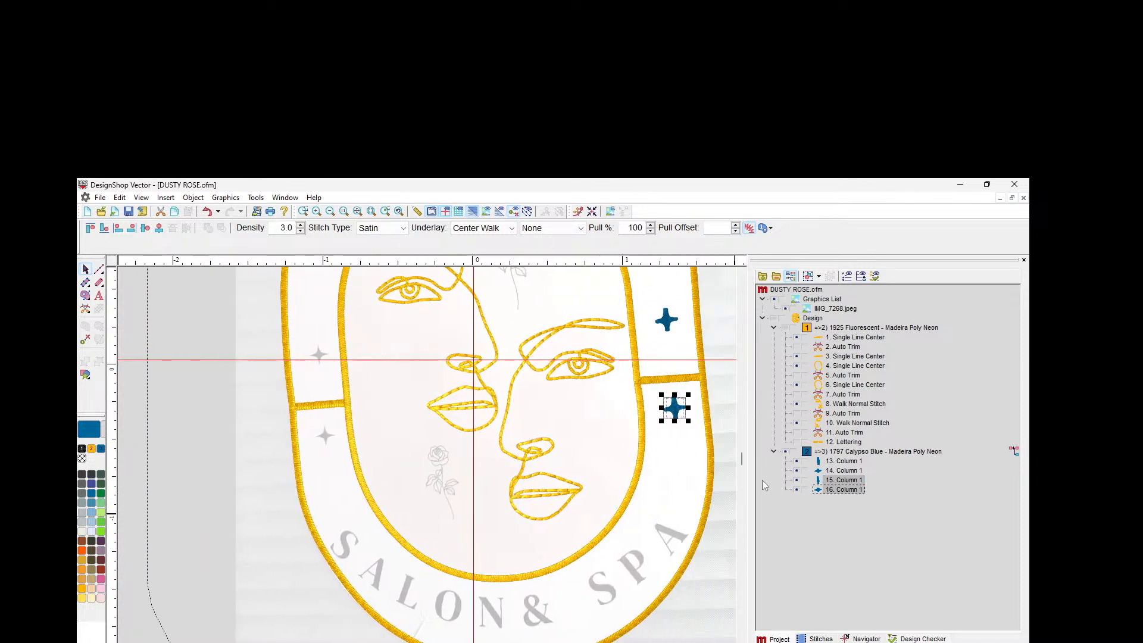
{"action": "right_click", "coordinate": [835, 451]}
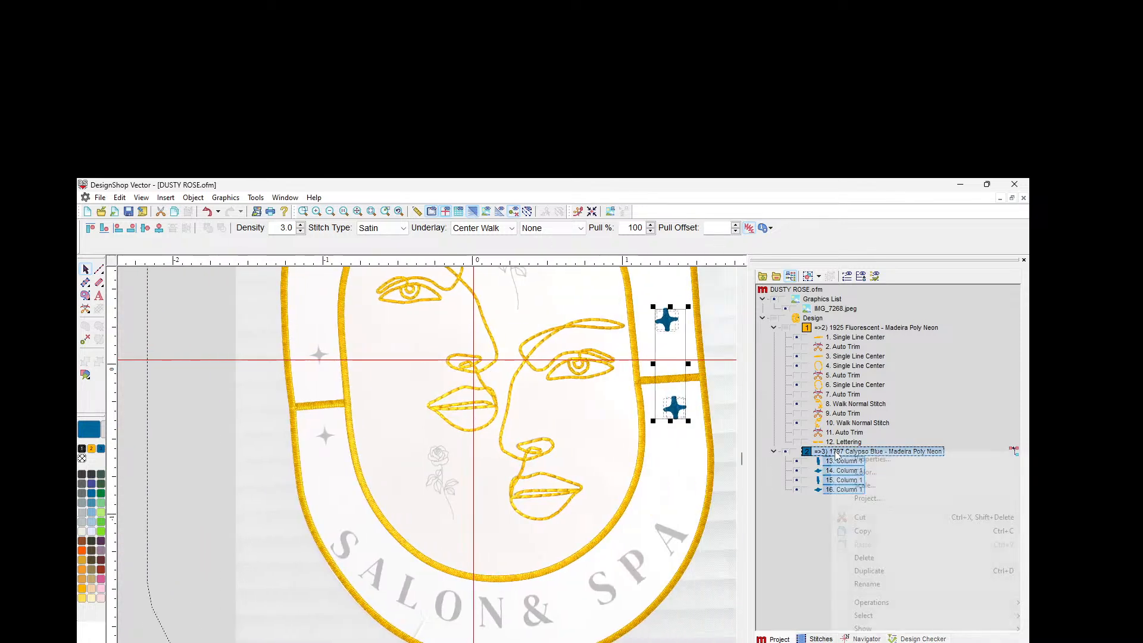
{"action": "left_click", "coordinate": [869, 570]}
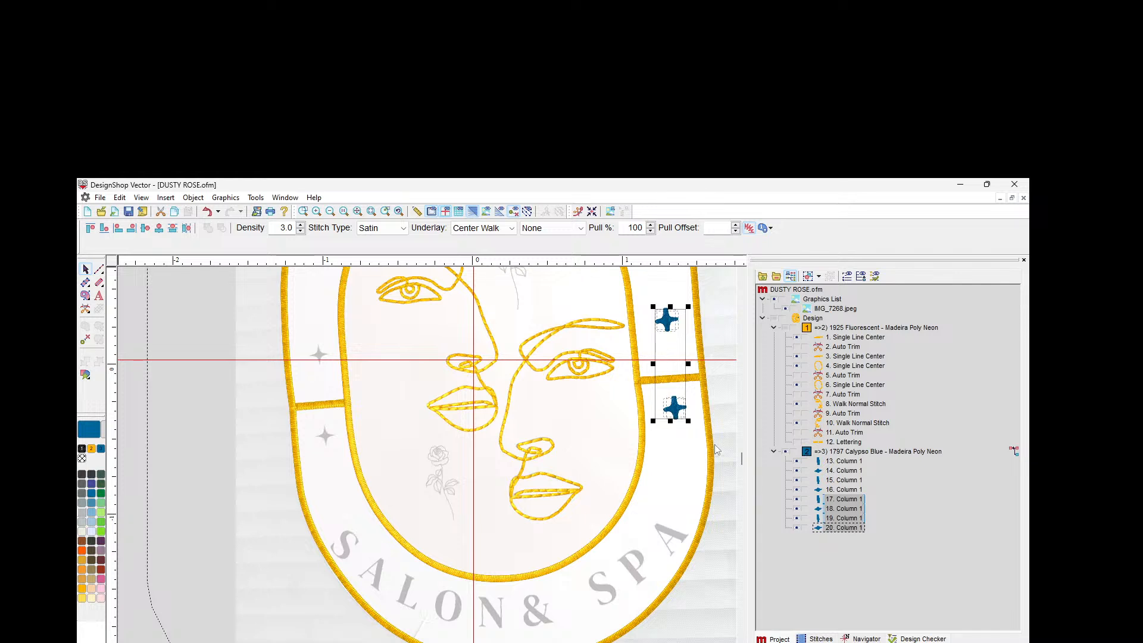
{"action": "left_click_drag", "start_coordinate": [674, 415], "coordinate": [329, 454]}
Step: Select both columns of the lower-left star copy, move them up onto the grey artwork star below the crossbar, and deselect them
{"action": "left_click", "coordinate": [840, 508]}
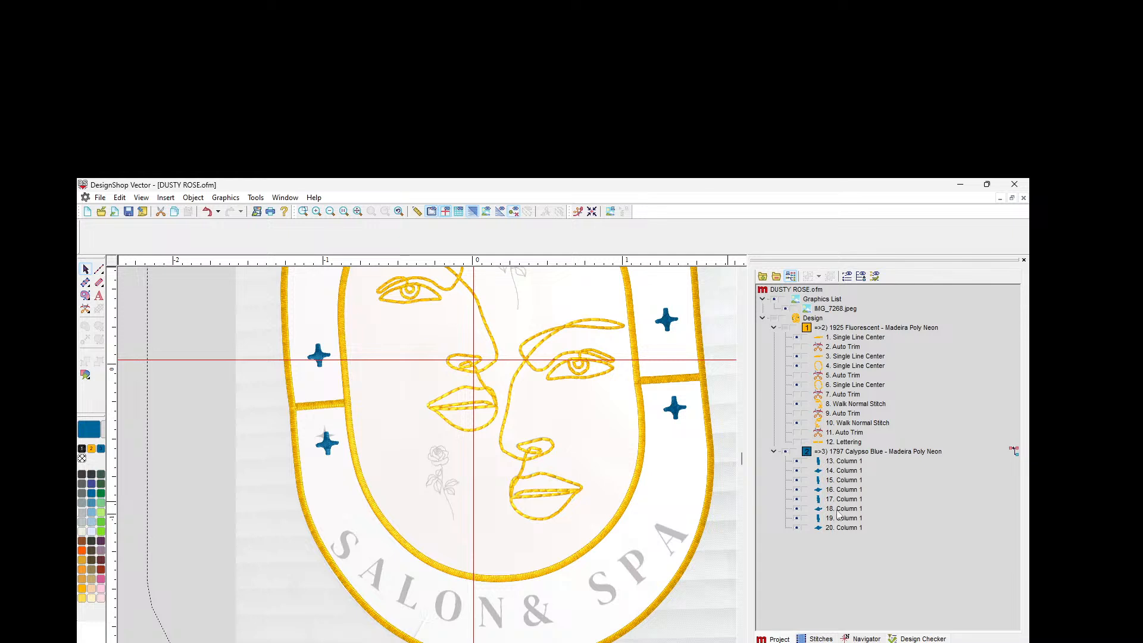
{"action": "left_click", "coordinate": [327, 451]}
{"action": "left_click", "coordinate": [330, 448]}
{"action": "left_click", "coordinate": [834, 518]}
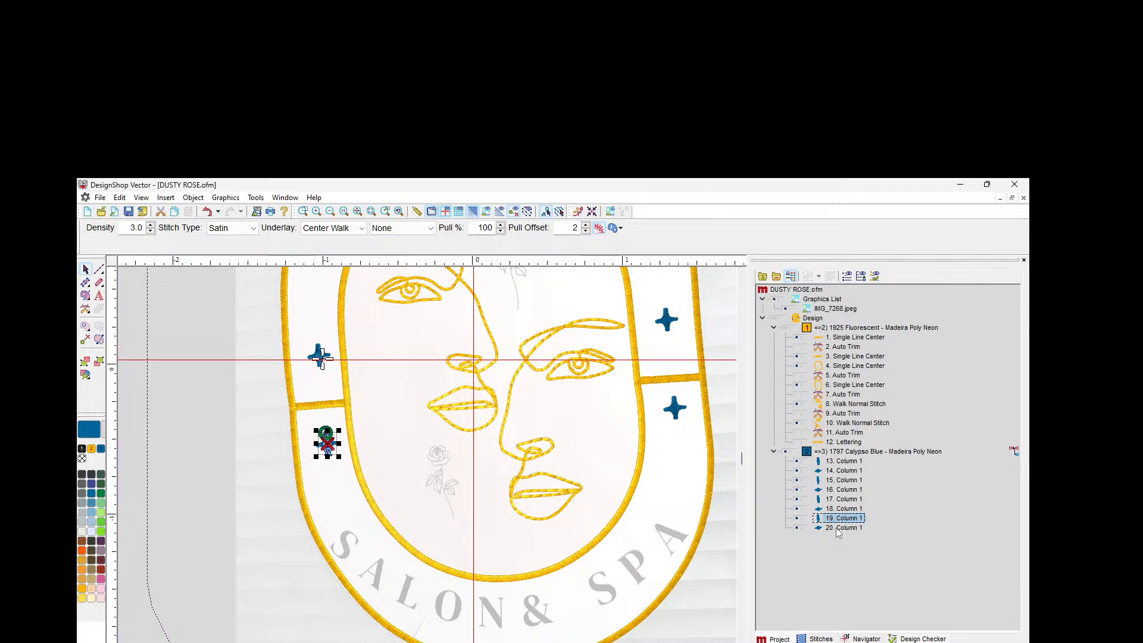
{"action": "left_click", "coordinate": [839, 528], "text": "shift"}
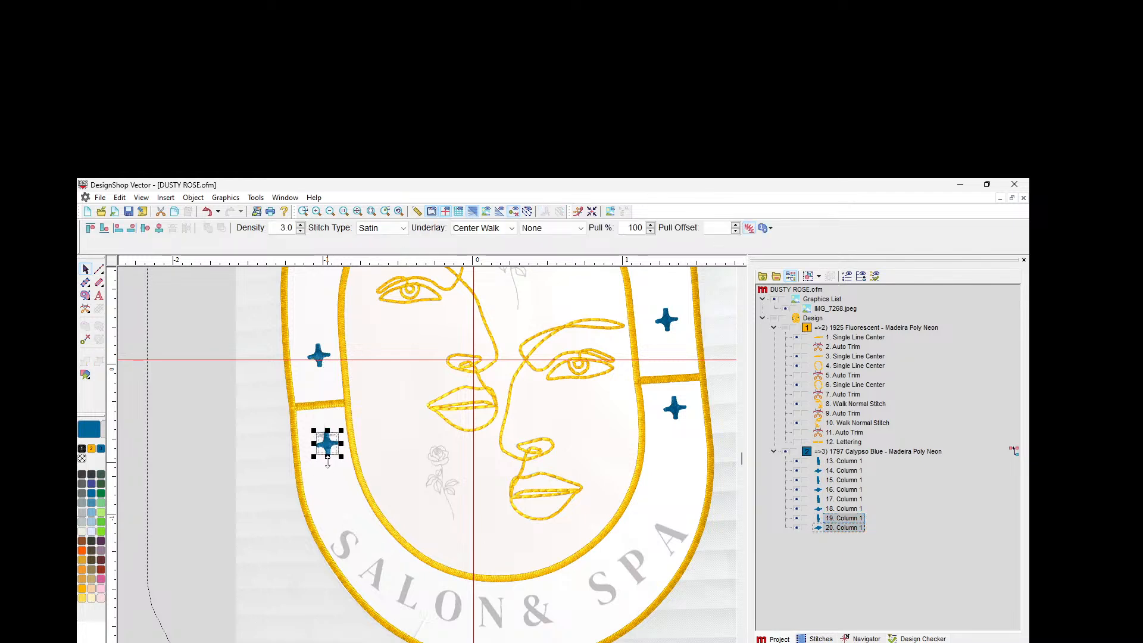
{"action": "left_click_drag", "start_coordinate": [328, 445], "coordinate": [326, 436]}
{"action": "left_click", "coordinate": [218, 462]}
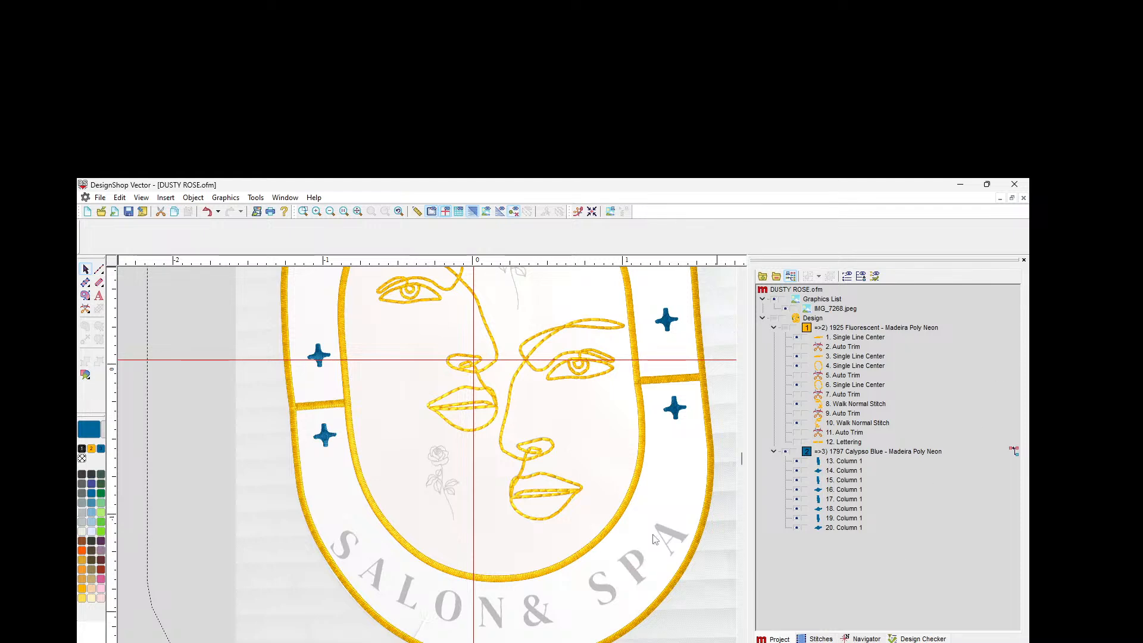
Step: Examine the grey DUSTY ROSE letters along the badge's upper arch in the background artwork, up close and in the full view
{"action": "scroll", "coordinate": [516, 455], "scroll_direction": "down", "scroll_amount": 1}
{"action": "scroll", "coordinate": [516, 454], "scroll_direction": "up", "scroll_amount": 8}
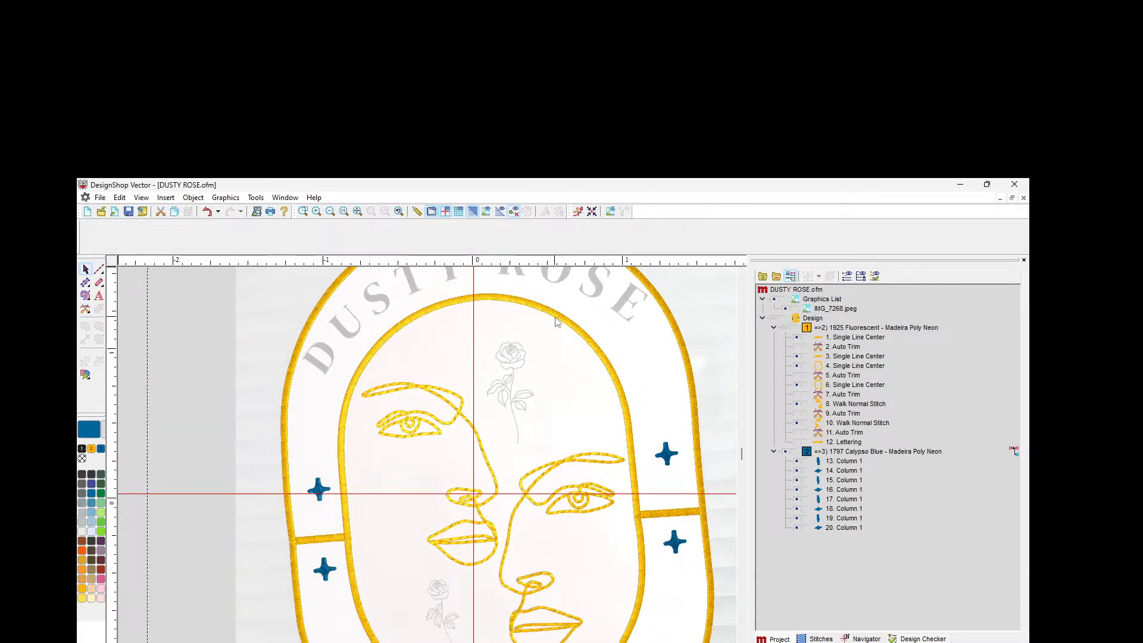
{"action": "scroll", "coordinate": [547, 442], "scroll_direction": "down", "scroll_amount": 3}
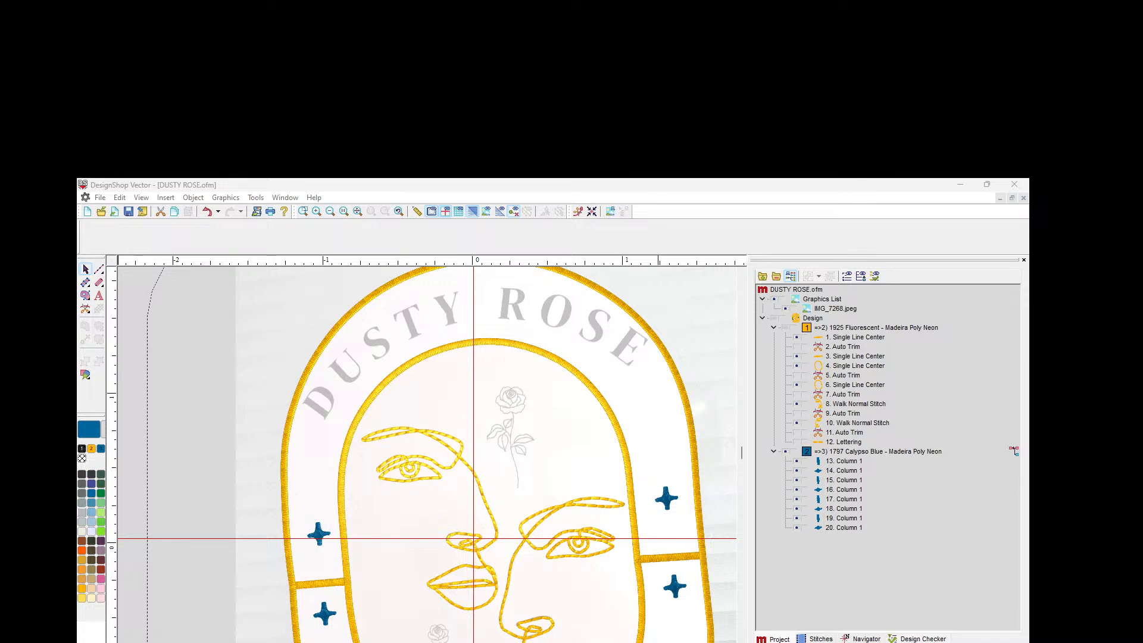
{"action": "scroll", "coordinate": [504, 509], "scroll_direction": "down", "scroll_amount": 1}
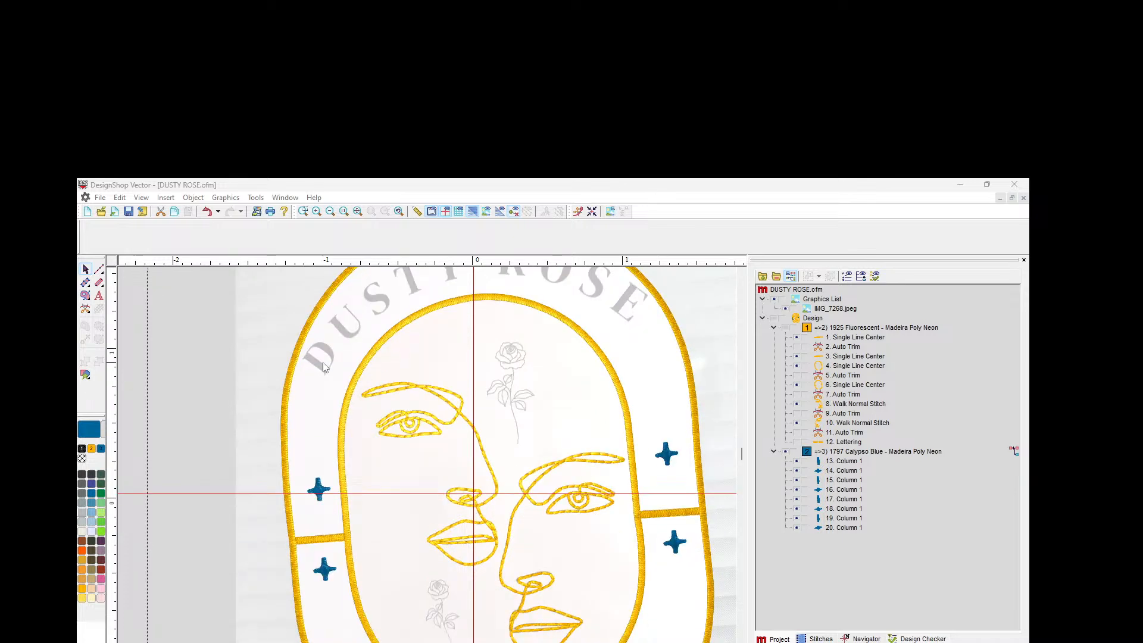
{"action": "left_click", "coordinate": [316, 211]}
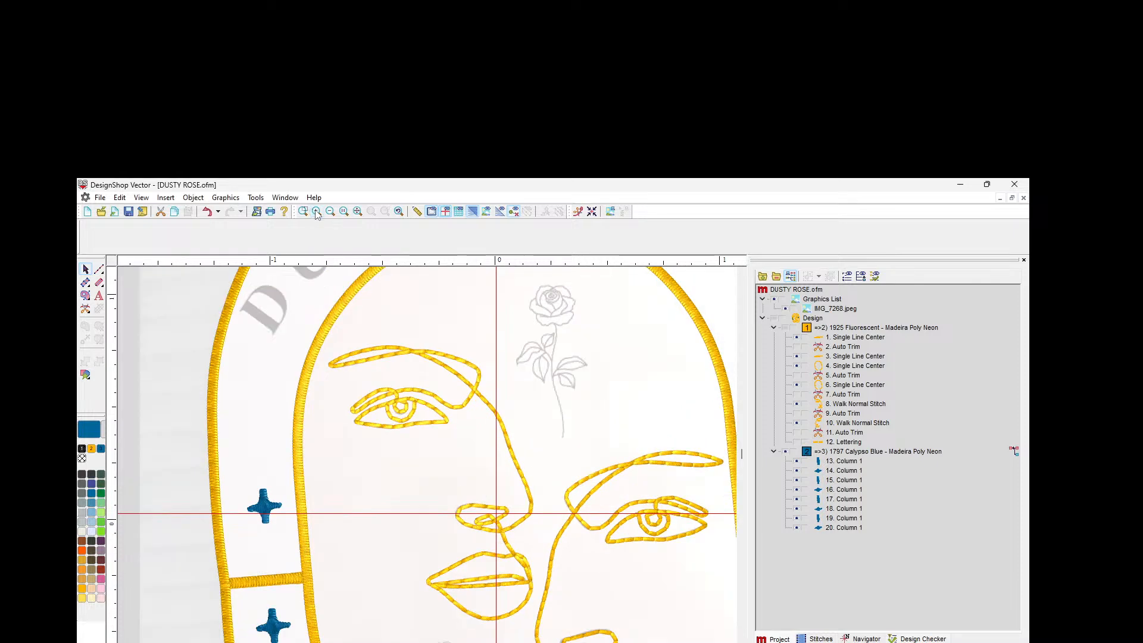
{"action": "left_click", "coordinate": [316, 211]}
{"action": "left_click", "coordinate": [316, 211]}
{"action": "scroll", "coordinate": [276, 441], "scroll_direction": "up", "scroll_amount": 4}
{"action": "scroll", "coordinate": [280, 442], "scroll_direction": "down", "scroll_amount": 4}
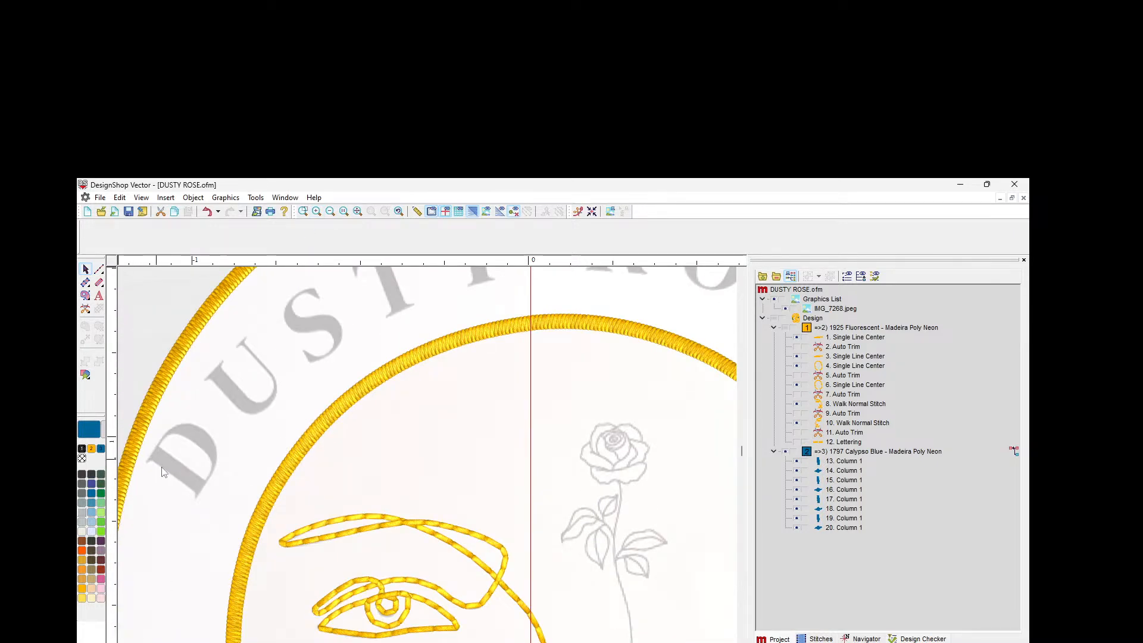
{"action": "scroll", "coordinate": [179, 489], "scroll_direction": "up", "scroll_amount": 3}
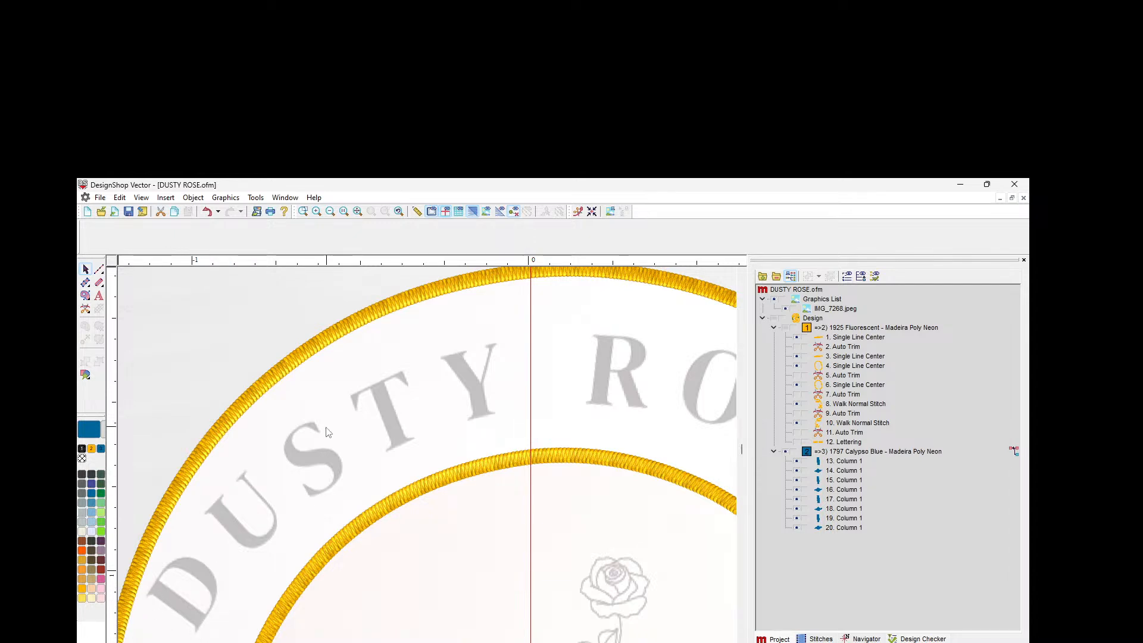
{"action": "scroll", "coordinate": [359, 457], "scroll_direction": "down", "scroll_amount": 2}
{"action": "scroll", "coordinate": [187, 516], "scroll_direction": "down", "scroll_amount": 1}
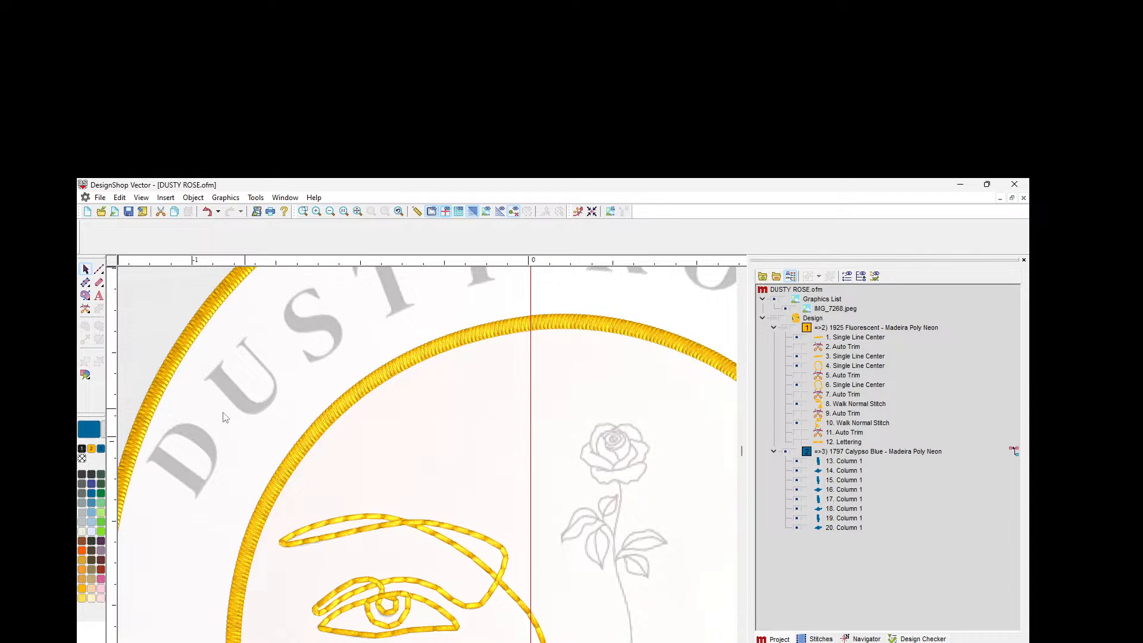
{"action": "scroll", "coordinate": [376, 338], "scroll_direction": "up", "scroll_amount": 3}
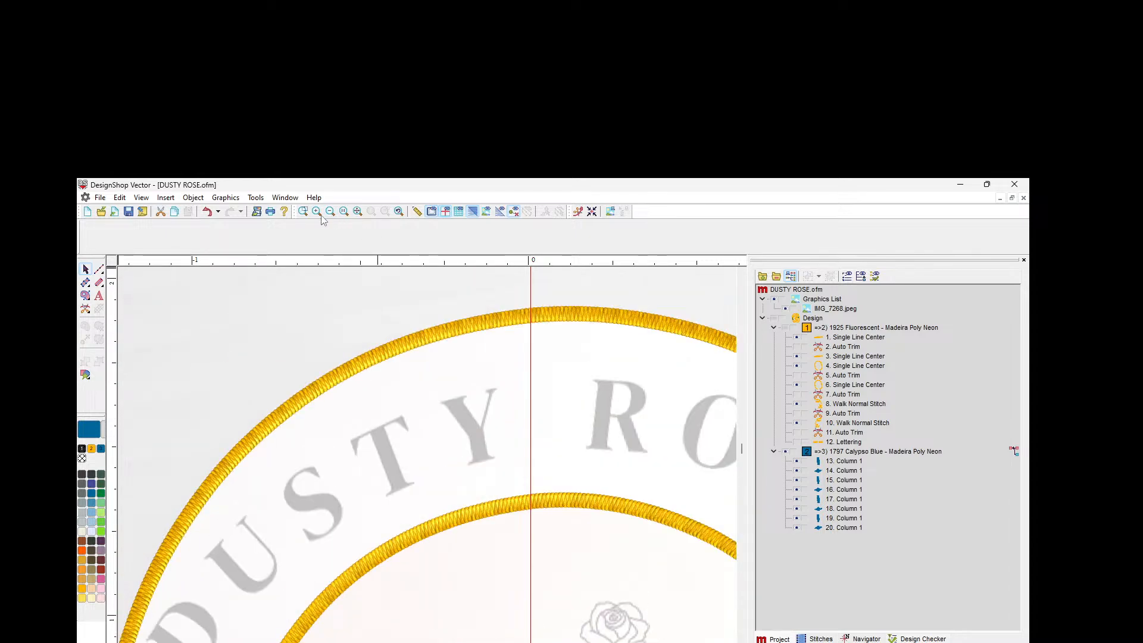
{"action": "left_click", "coordinate": [321, 216]}
{"action": "left_click", "coordinate": [320, 215]}
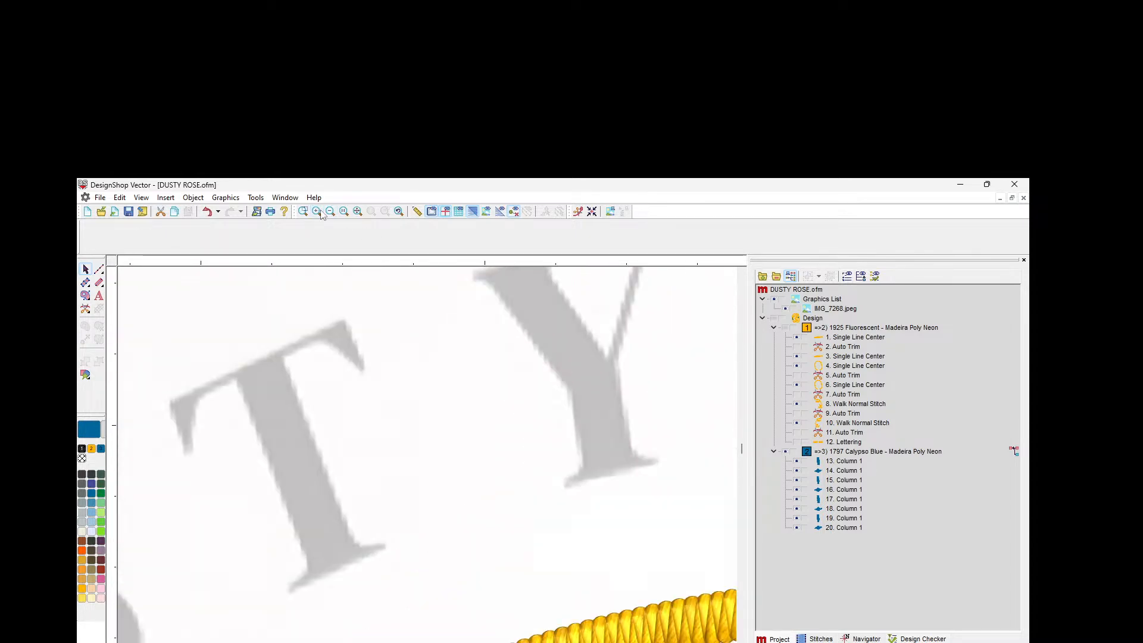
{"action": "left_click", "coordinate": [329, 214]}
{"action": "left_click", "coordinate": [329, 215]}
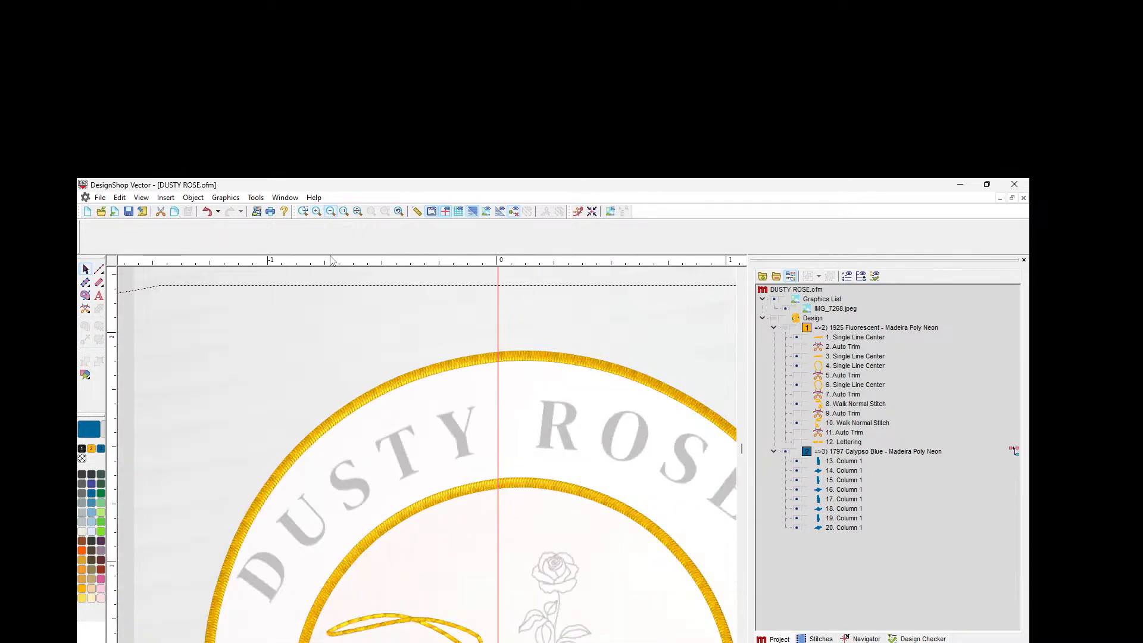
{"action": "left_click", "coordinate": [331, 217]}
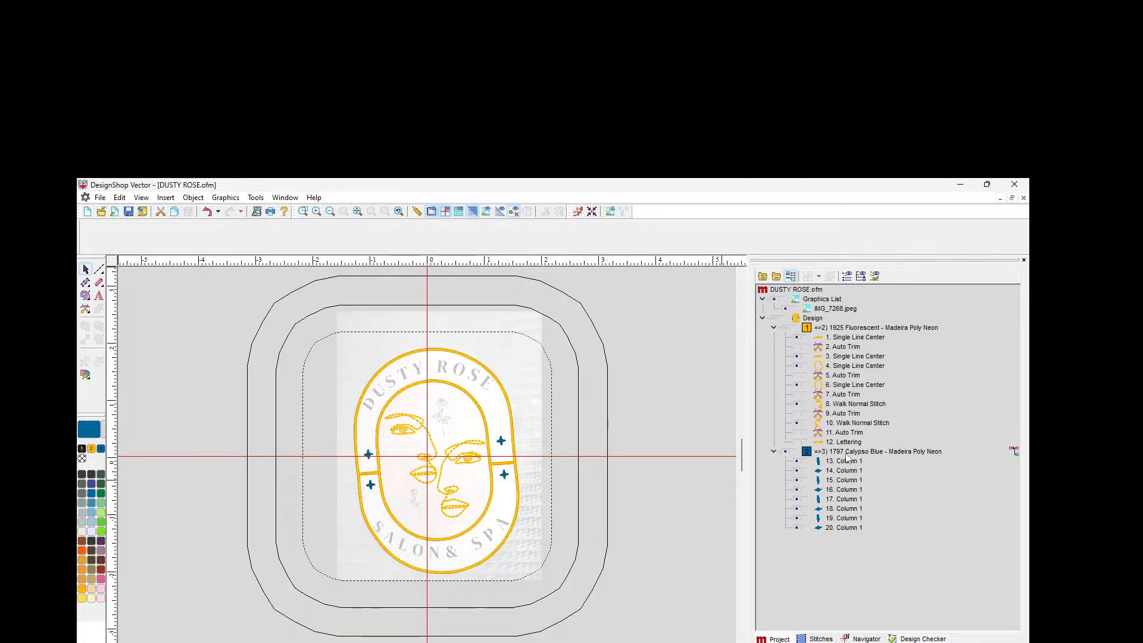
Step: Show the hidden Lettering object and move it above the badge outline, clear of the faces
{"action": "left_click", "coordinate": [797, 442]}
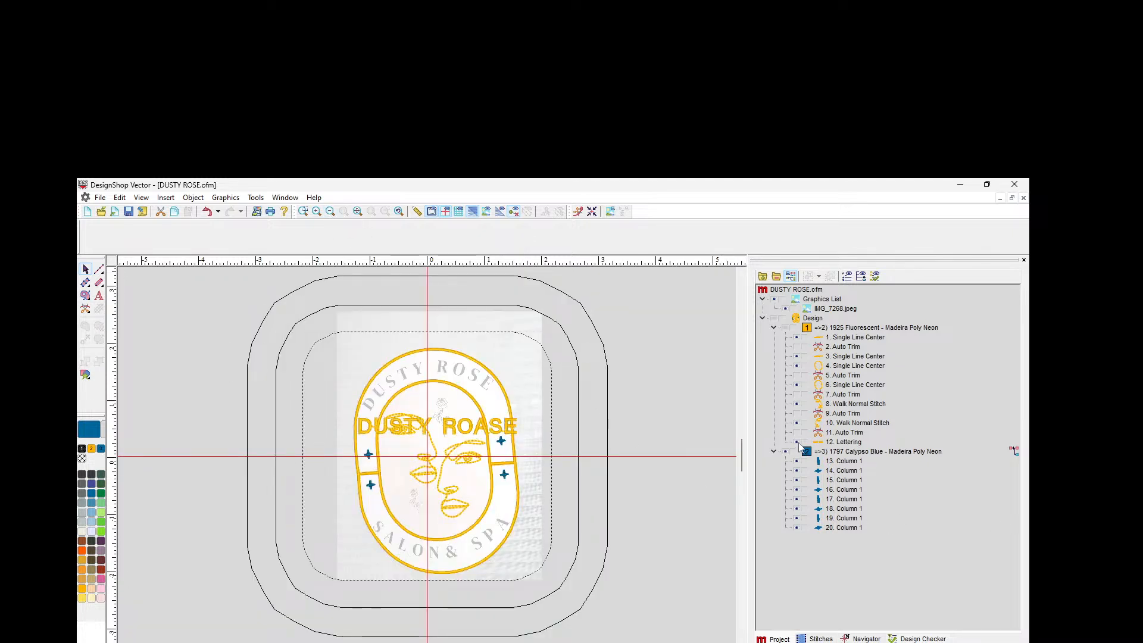
{"action": "left_click", "coordinate": [449, 431]}
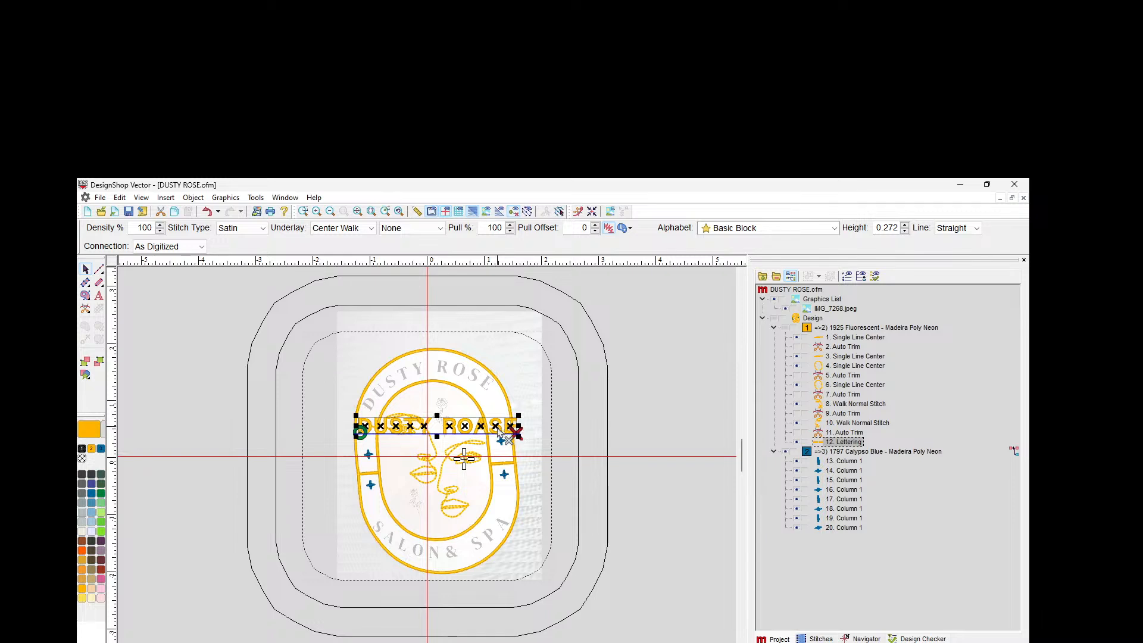
{"action": "left_click_drag", "start_coordinate": [505, 432], "coordinate": [503, 320]}
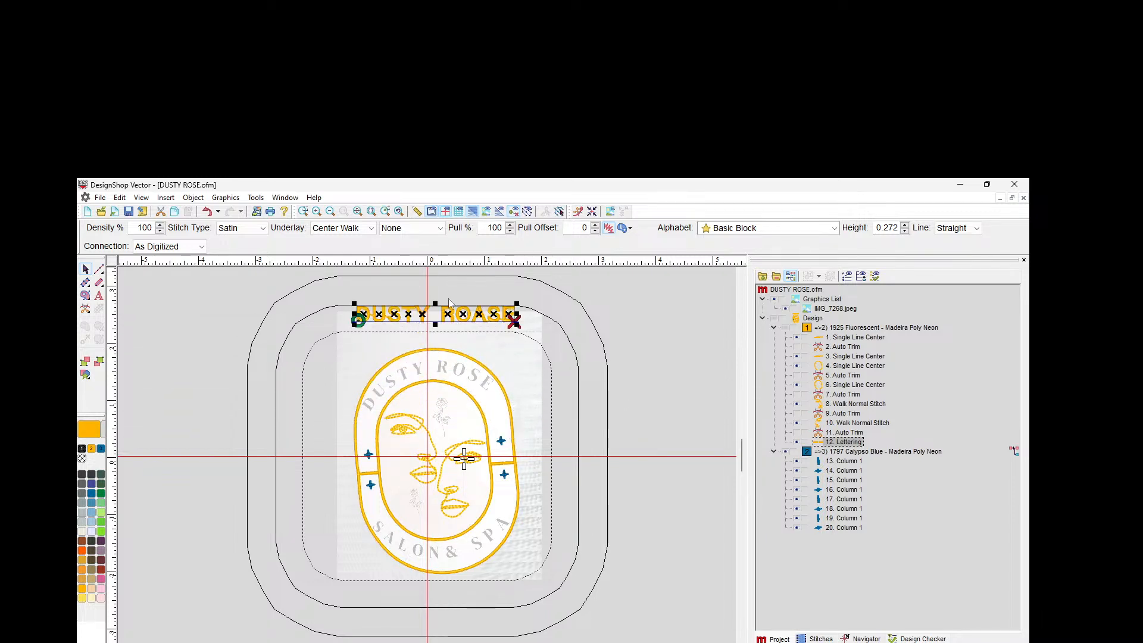
Step: Hide the hoop outline and the background artwork image
{"action": "left_click", "coordinate": [433, 214]}
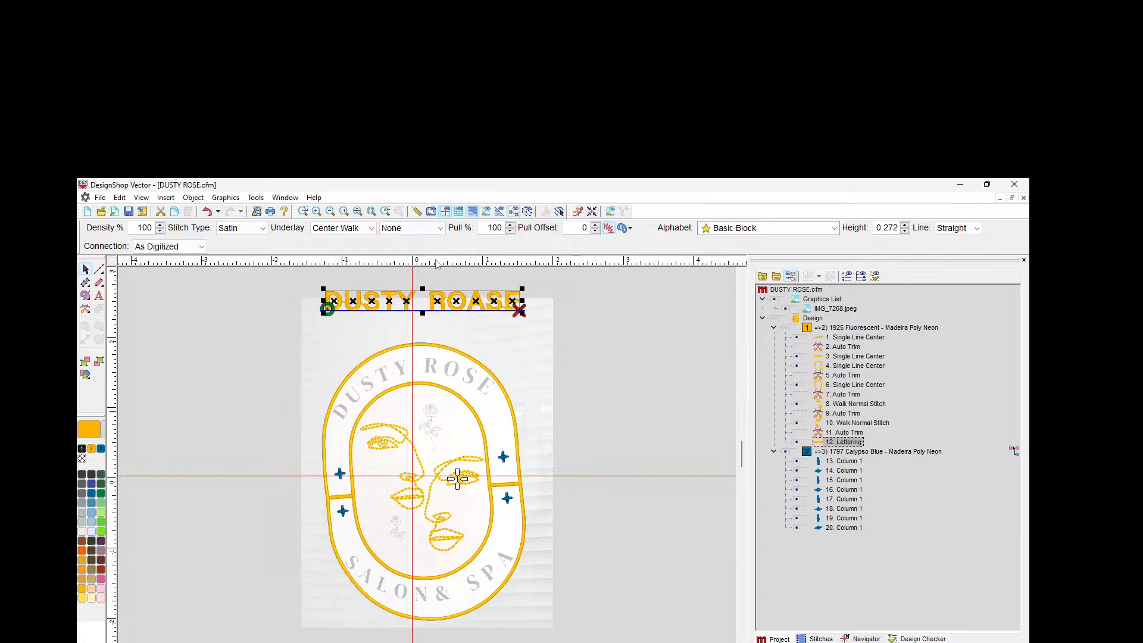
{"action": "left_click", "coordinate": [773, 300]}
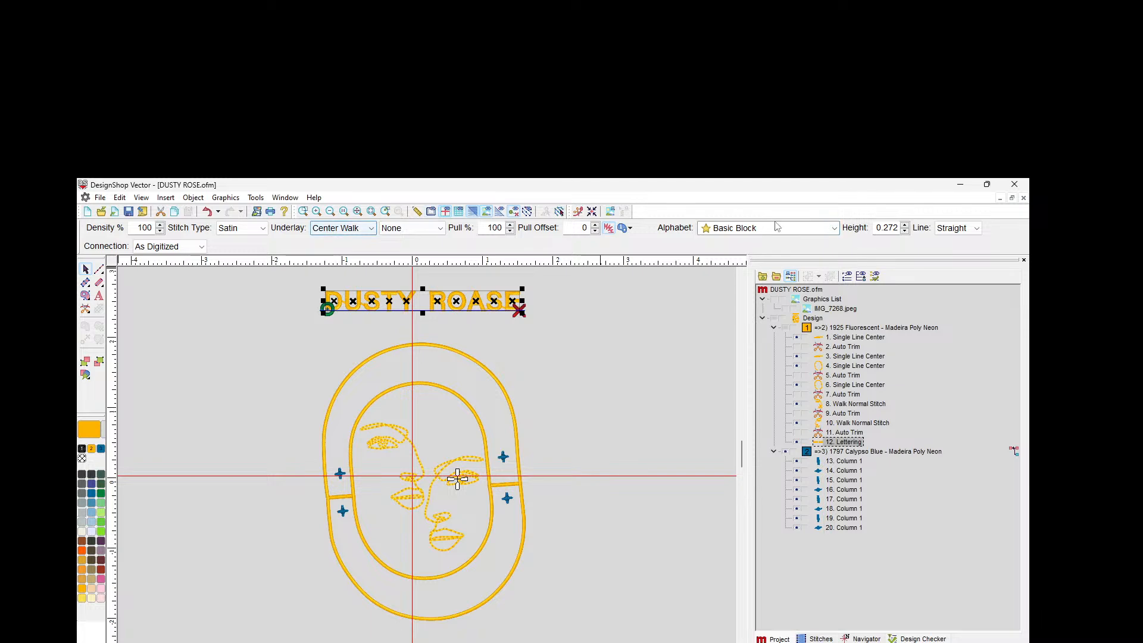
{"action": "left_click", "coordinate": [834, 228]}
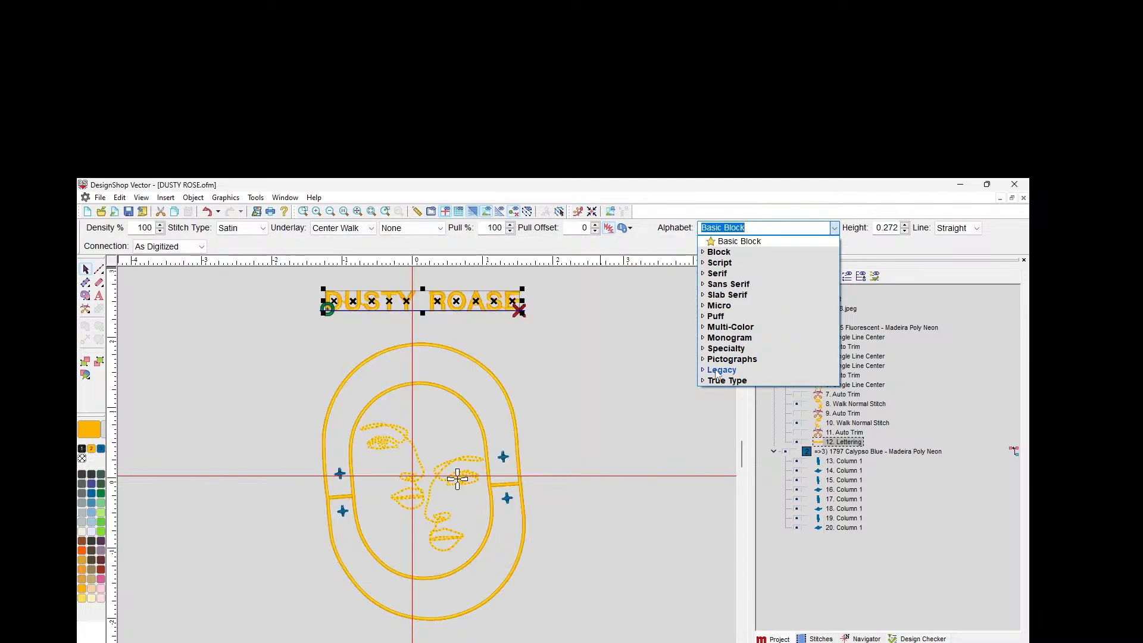
{"action": "left_click", "coordinate": [702, 381]}
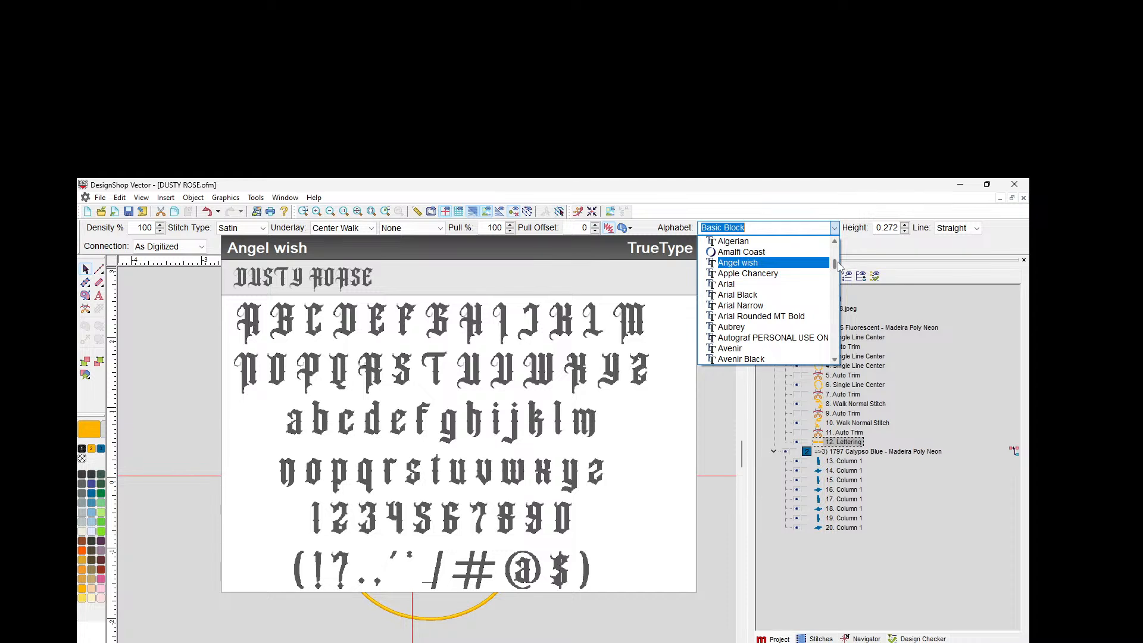
{"action": "left_click_drag", "start_coordinate": [836, 270], "coordinate": [837, 249]}
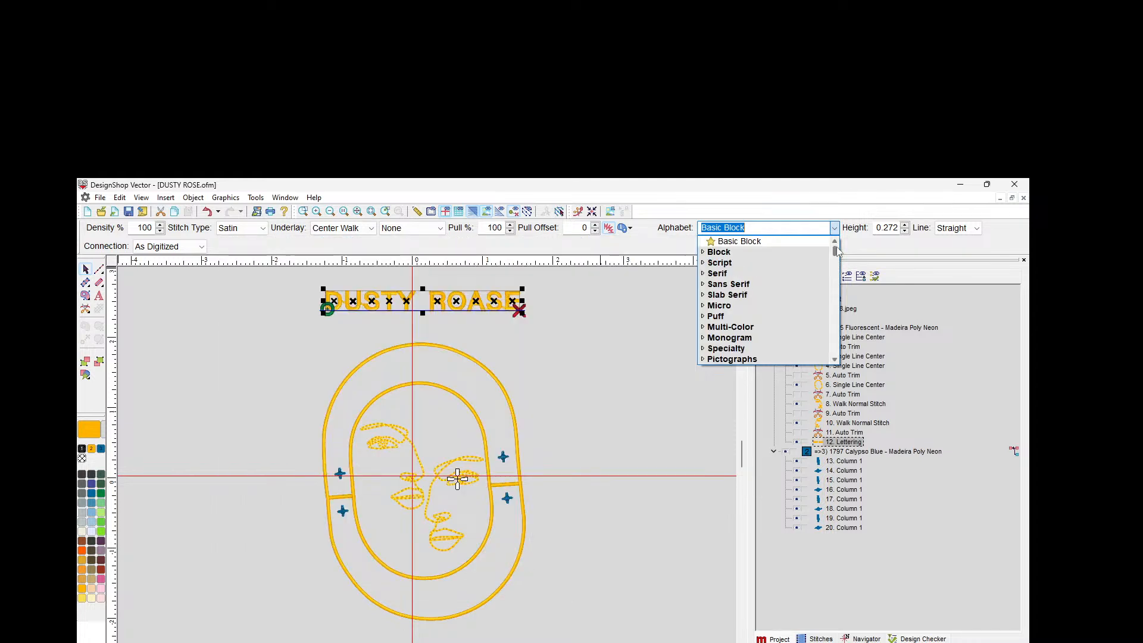
{"action": "scroll", "coordinate": [837, 255], "scroll_direction": "down", "scroll_amount": 4}
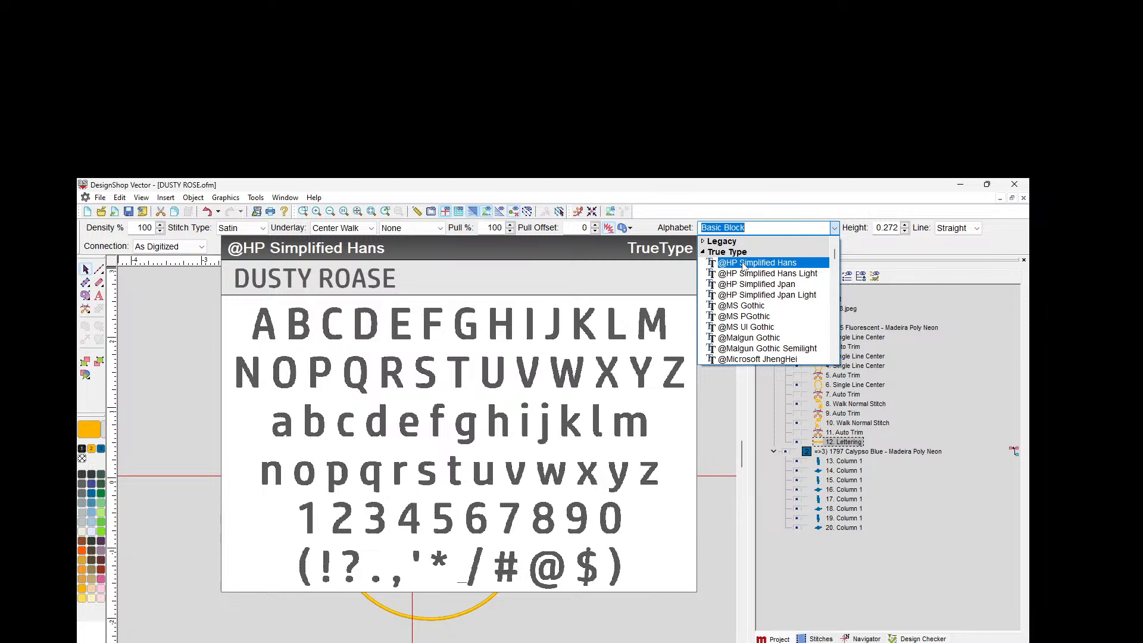
{"action": "key", "text": "Down"}
{"action": "key", "text": "Down"}
{"action": "key", "text": "Down"}
{"action": "key", "text": "Down"}
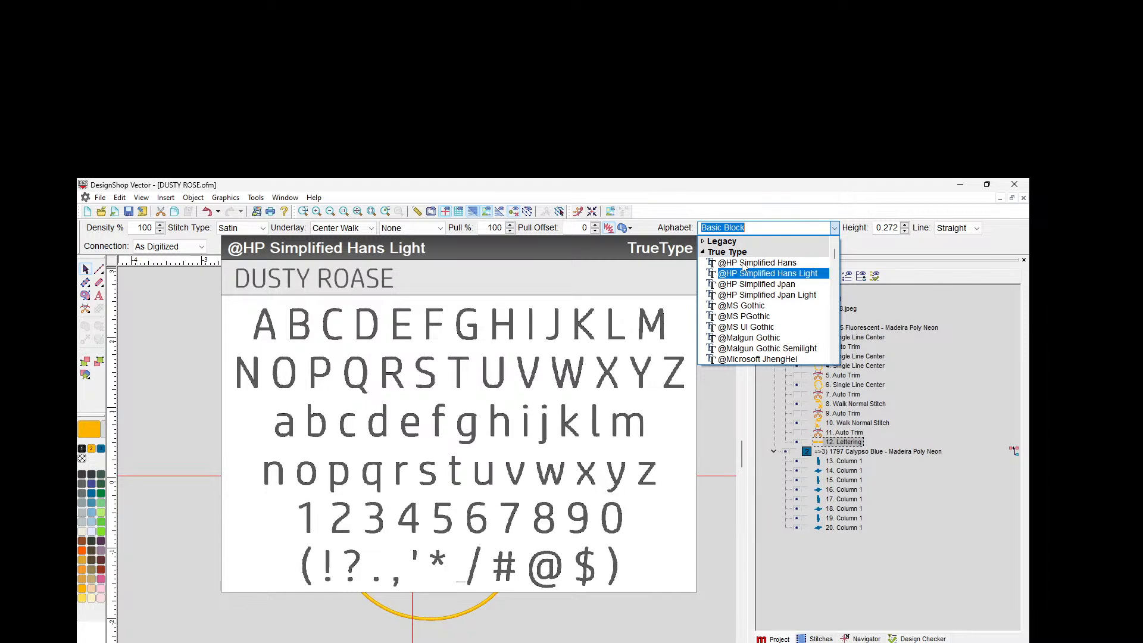
{"action": "key", "text": "Down"}
{"action": "key", "text": "Down"}
{"action": "key", "text": "Down"}
{"action": "key", "text": "Down"}
{"action": "key", "text": "Down"}
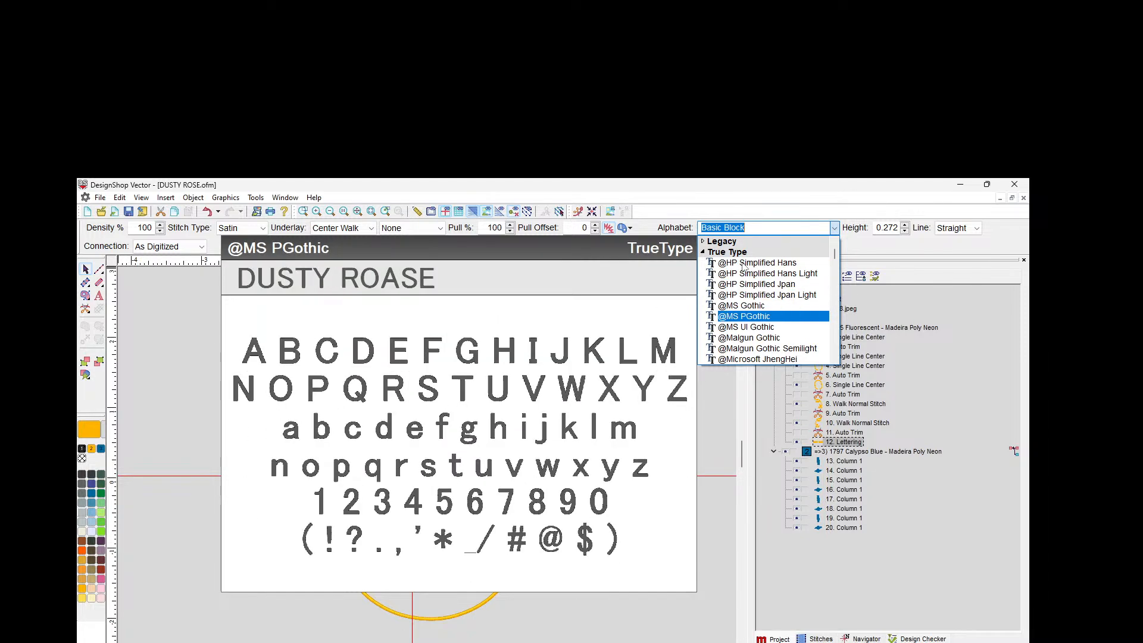
{"action": "key", "text": "Down"}
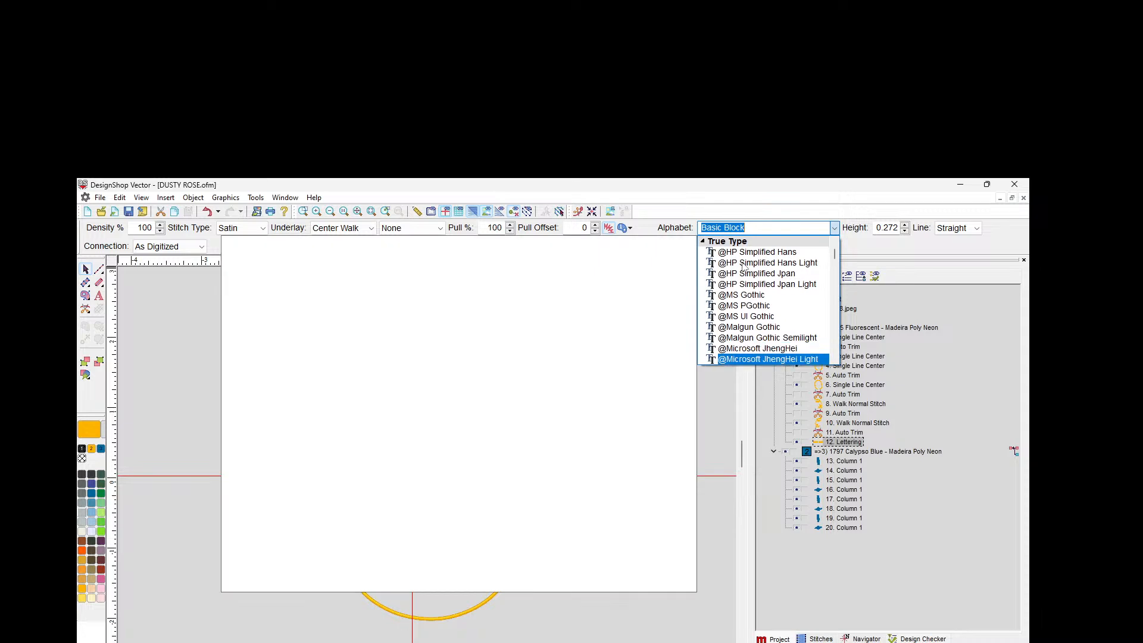
{"action": "key", "text": "Up"}
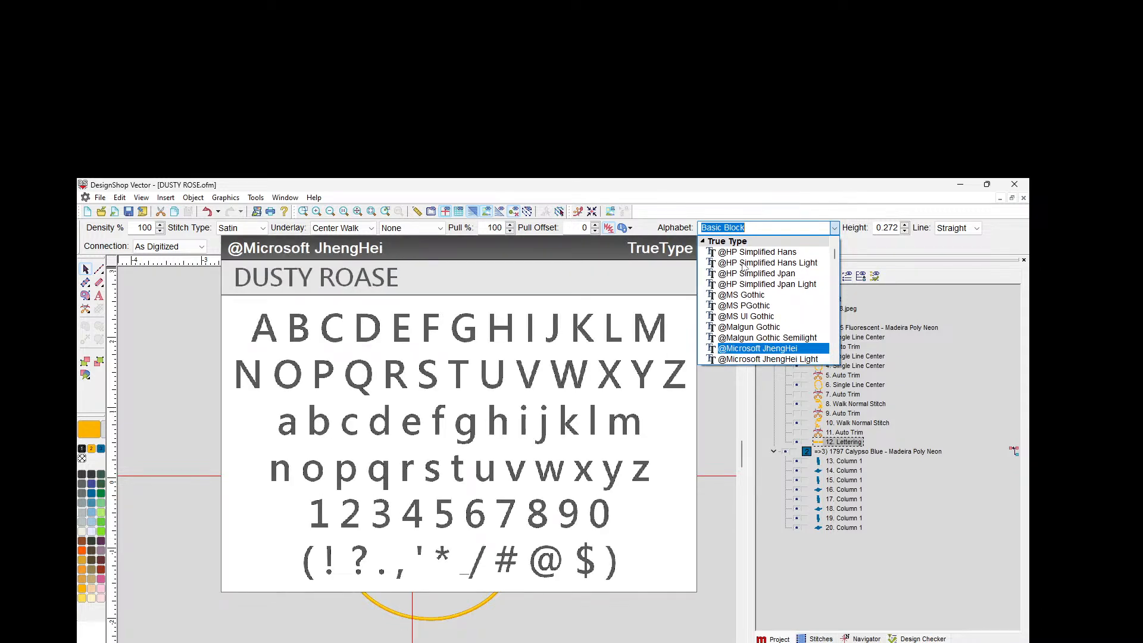
{"action": "key", "text": "Down"}
{"action": "key", "text": "Down"}
{"action": "key", "text": "Down"}
{"action": "key", "text": "Down"}
{"action": "key", "text": "Down"}
{"action": "key", "text": "Down"}
{"action": "key", "text": "Down"}
{"action": "key", "text": "Down"}
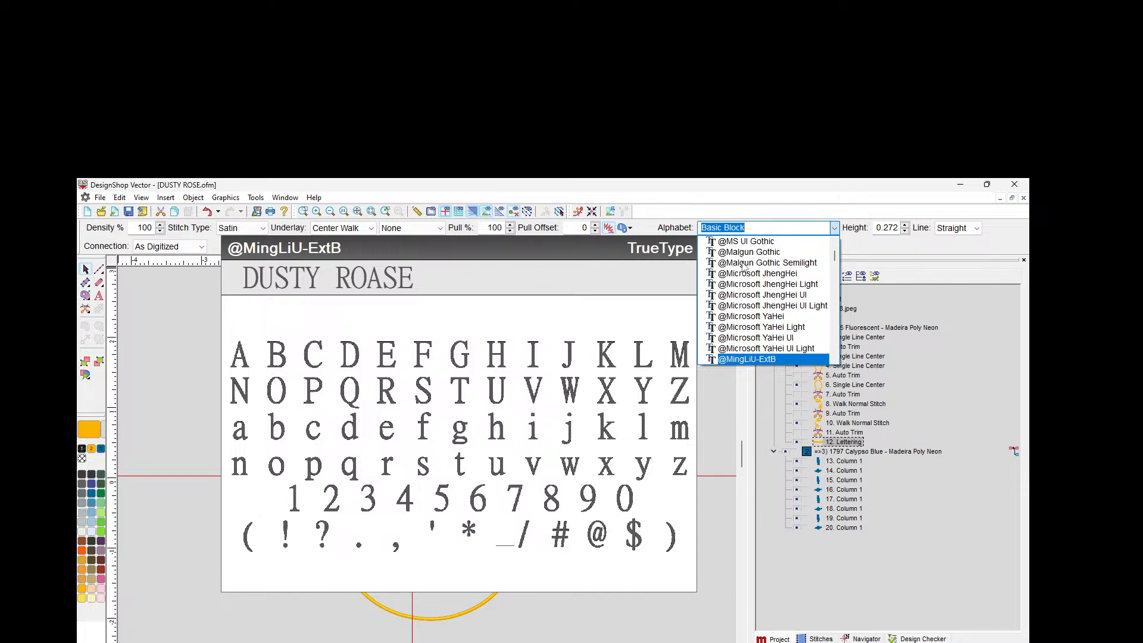
{"action": "key", "text": "Return"}
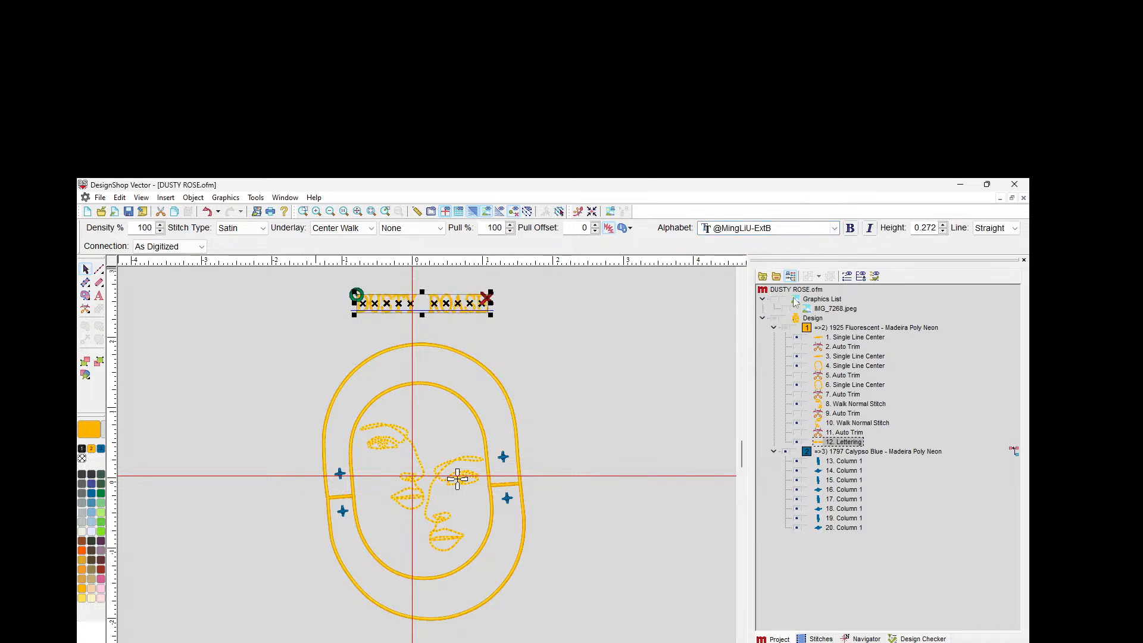
{"action": "left_click", "coordinate": [773, 299]}
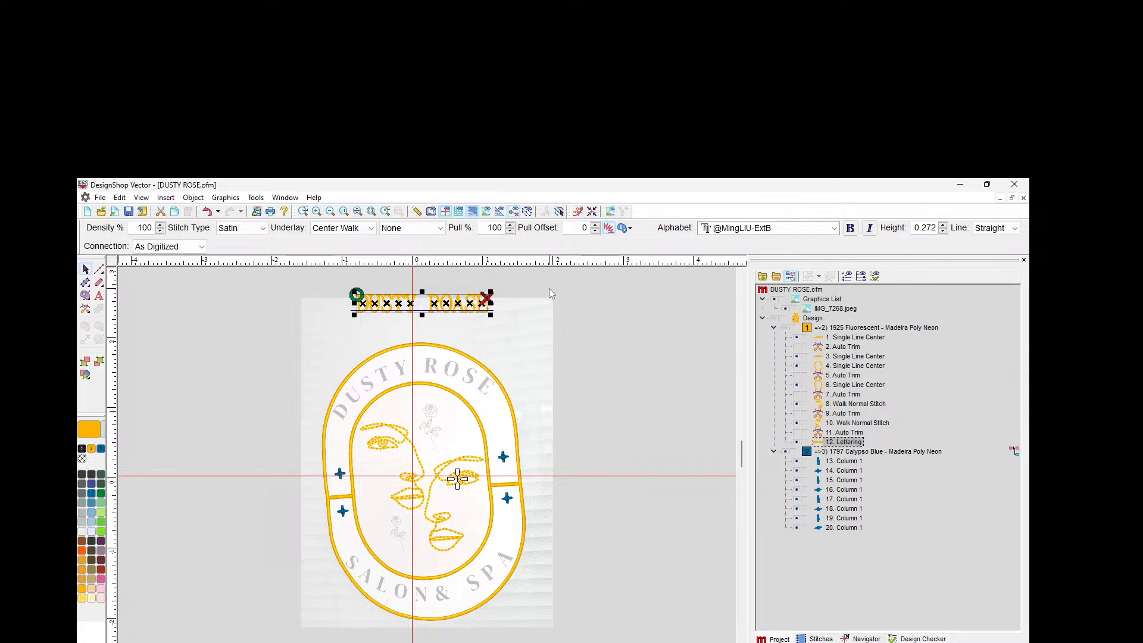
{"action": "left_click", "coordinate": [613, 304]}
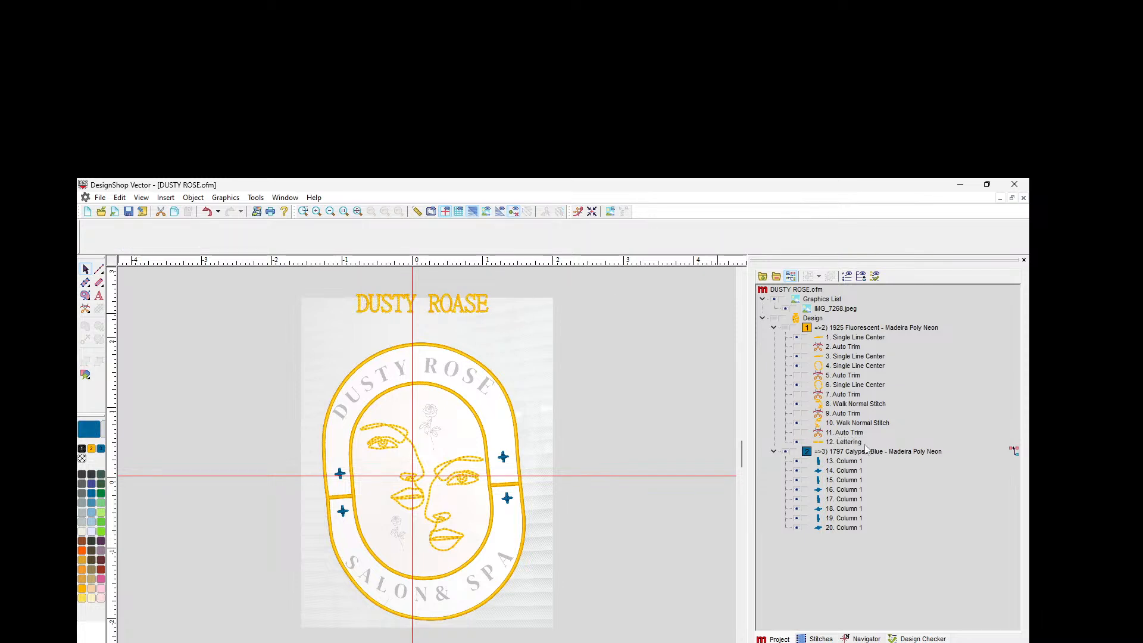
Step: Correct the misspelled lettering text to DUSTY ROSE and make it bold
{"action": "double_click", "coordinate": [466, 309]}
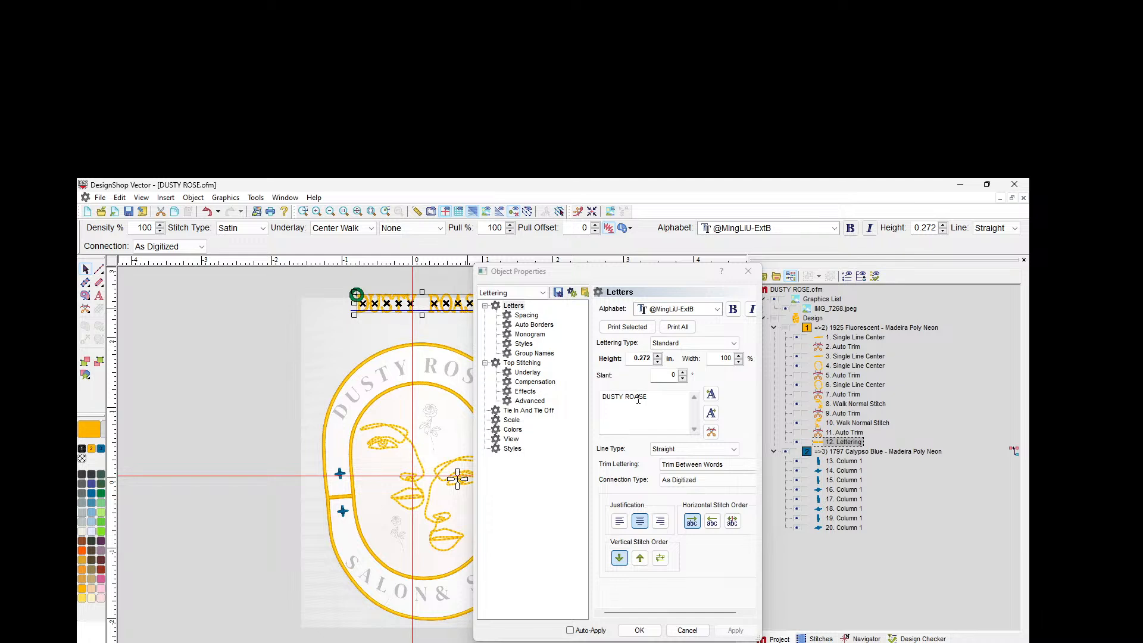
{"action": "left_click", "coordinate": [638, 397]}
{"action": "key", "text": "BackSpace"}
{"action": "left_click", "coordinate": [736, 631]}
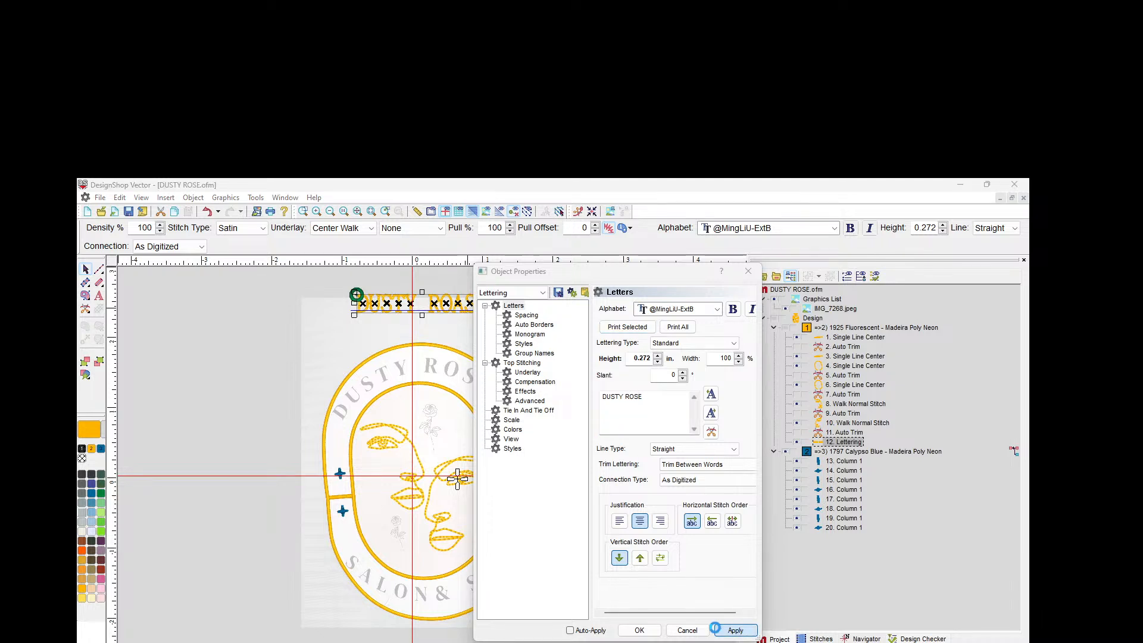
{"action": "left_click", "coordinate": [639, 631]}
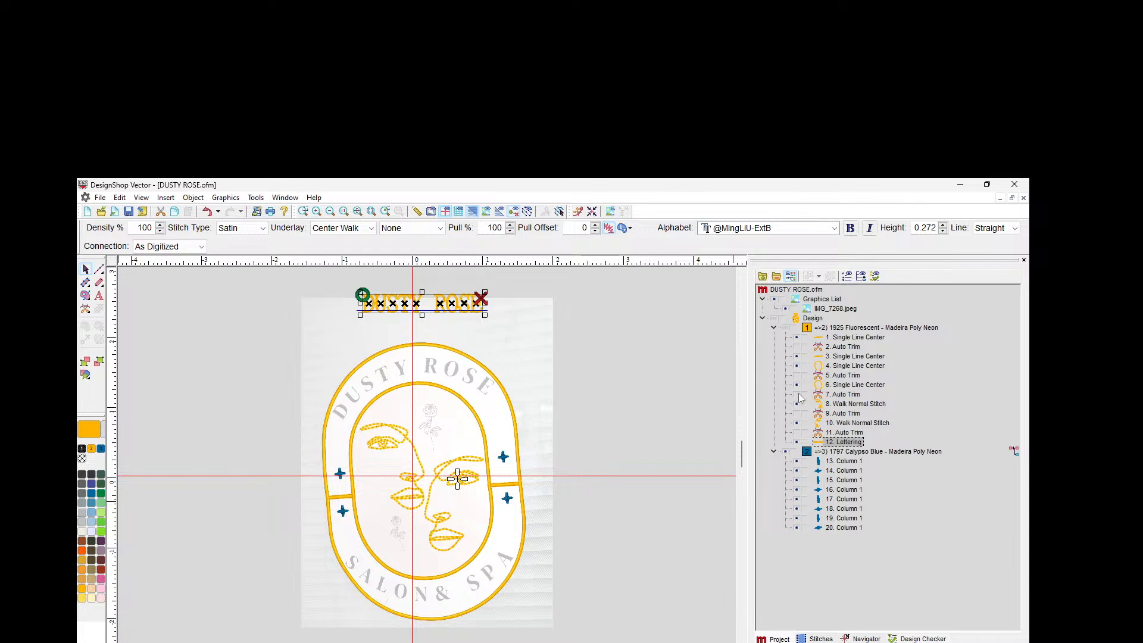
{"action": "left_click", "coordinate": [850, 229]}
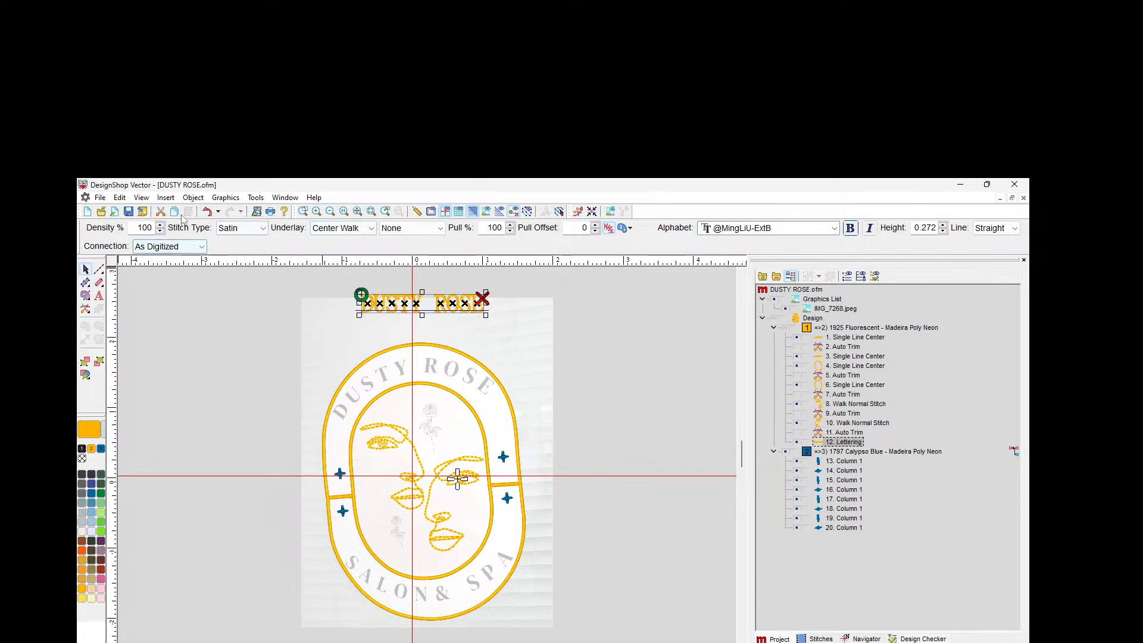
Step: Open the DUSTY ROSE lettering's object properties, move the dialog clear of the design, and set the lettering height to 0.492 in
{"action": "double_click", "coordinate": [841, 446]}
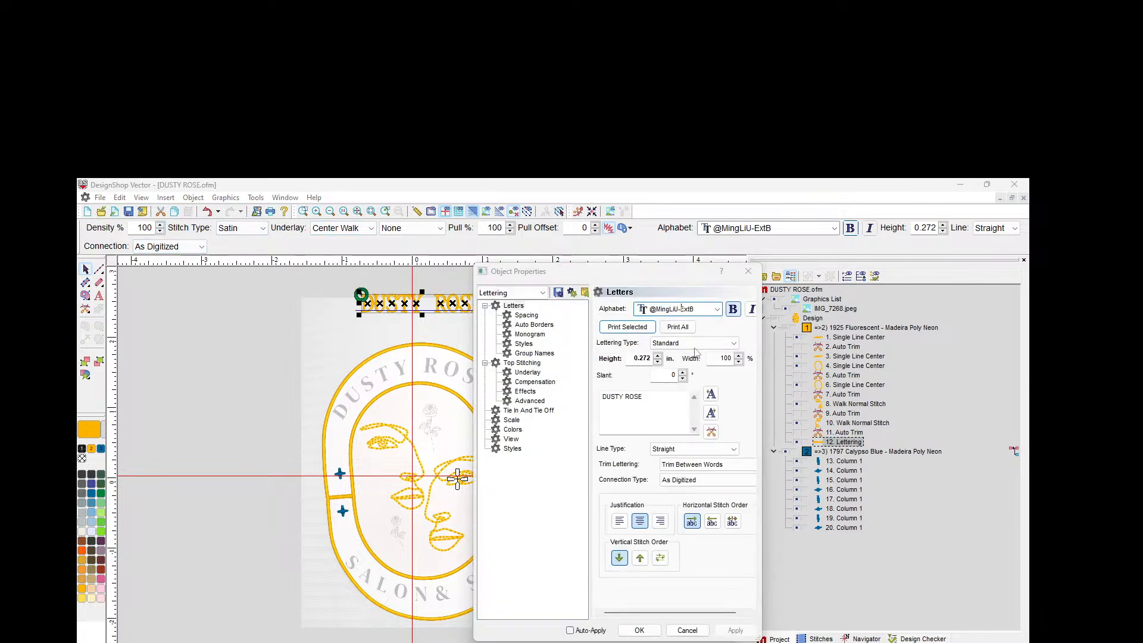
{"action": "left_click_drag", "start_coordinate": [689, 279], "coordinate": [863, 260]}
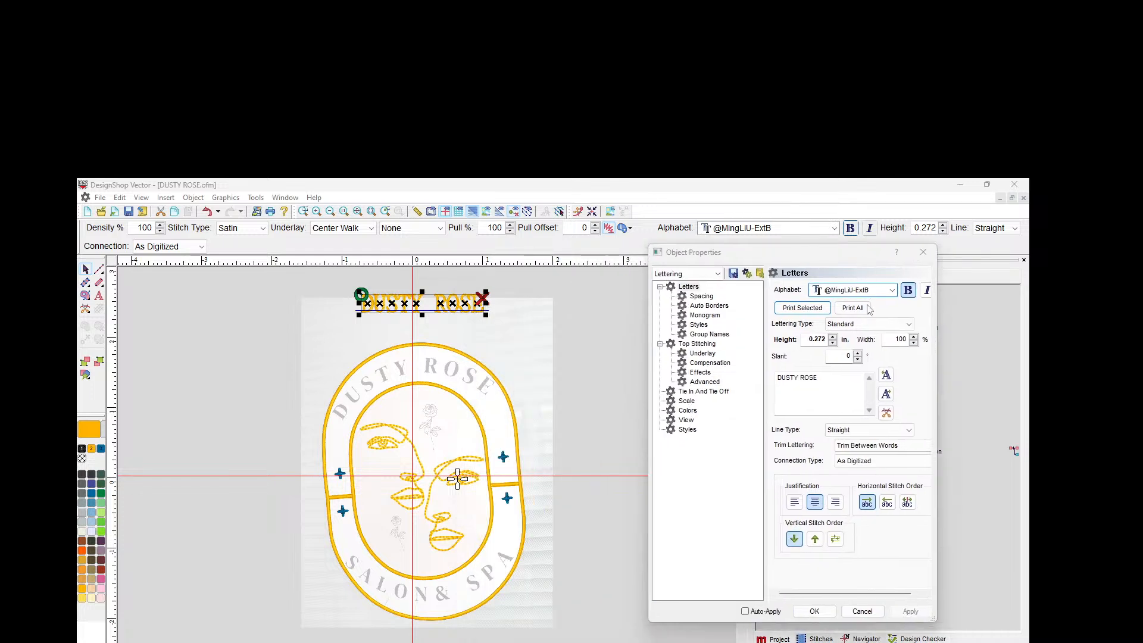
{"action": "left_click_drag", "start_coordinate": [824, 595], "coordinate": [851, 600]}
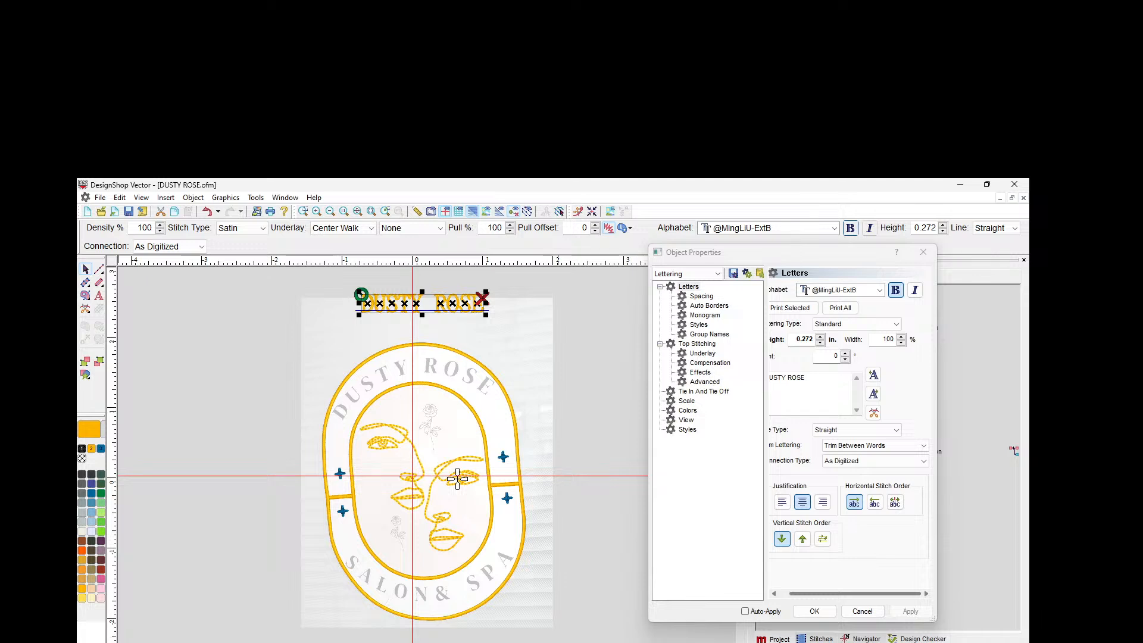
{"action": "left_click", "coordinate": [942, 225]}
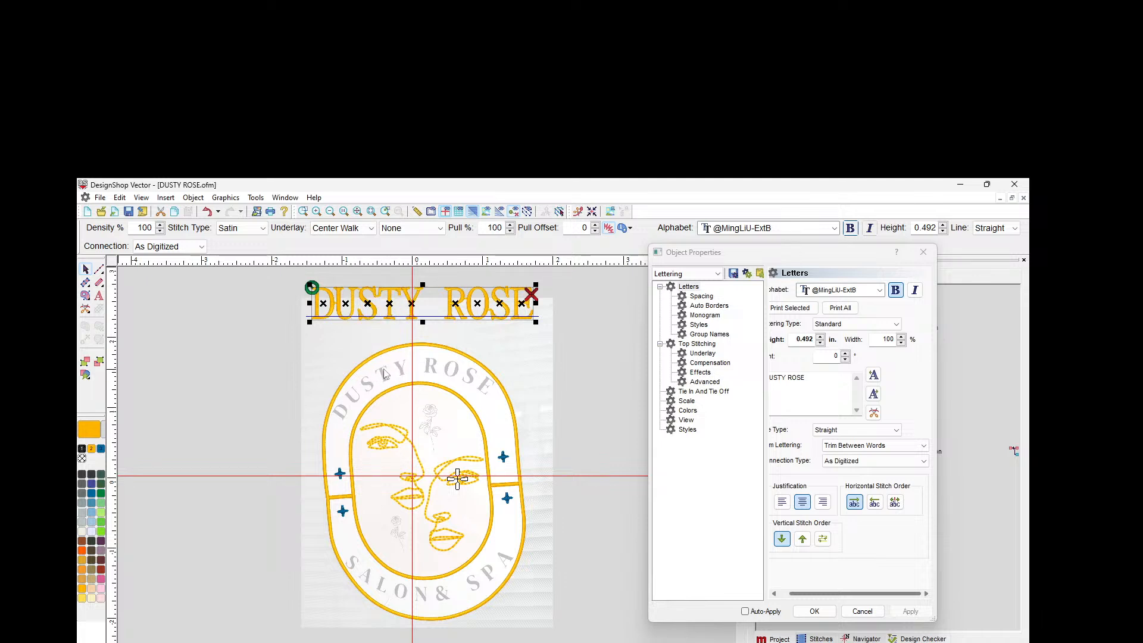
{"action": "left_click", "coordinate": [879, 290]}
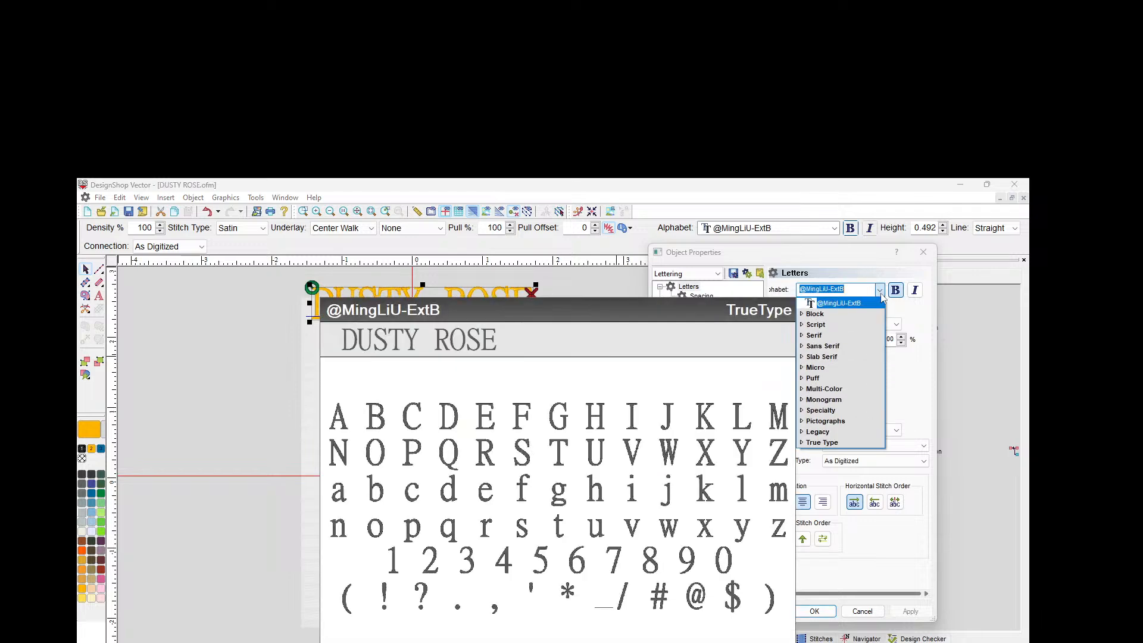
{"action": "left_click", "coordinate": [797, 447]}
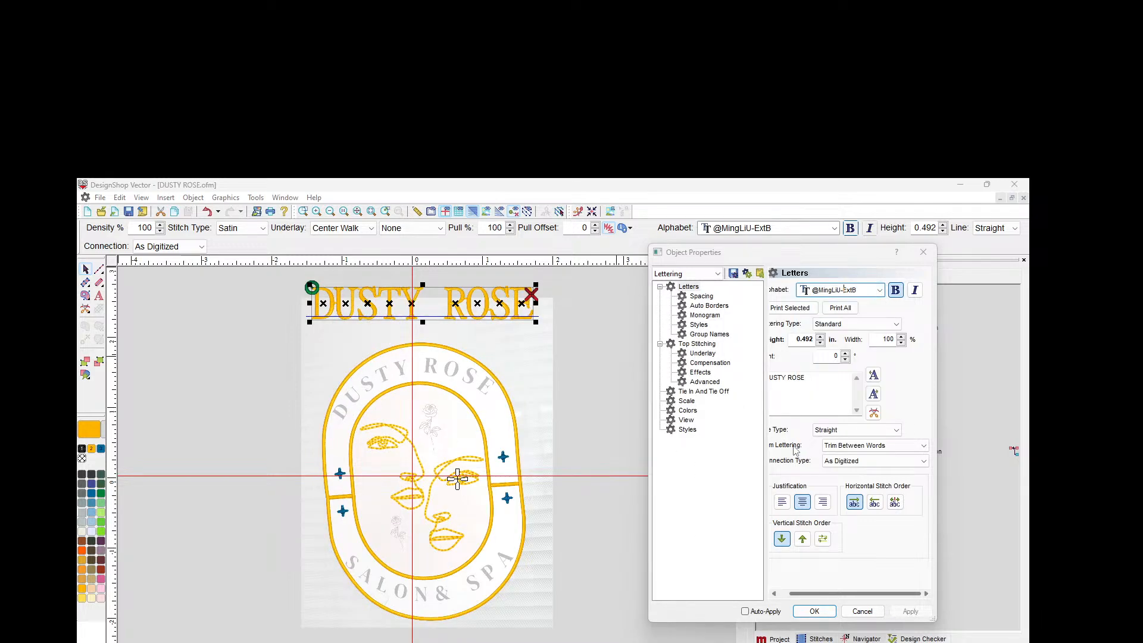
{"action": "left_click", "coordinate": [879, 290]}
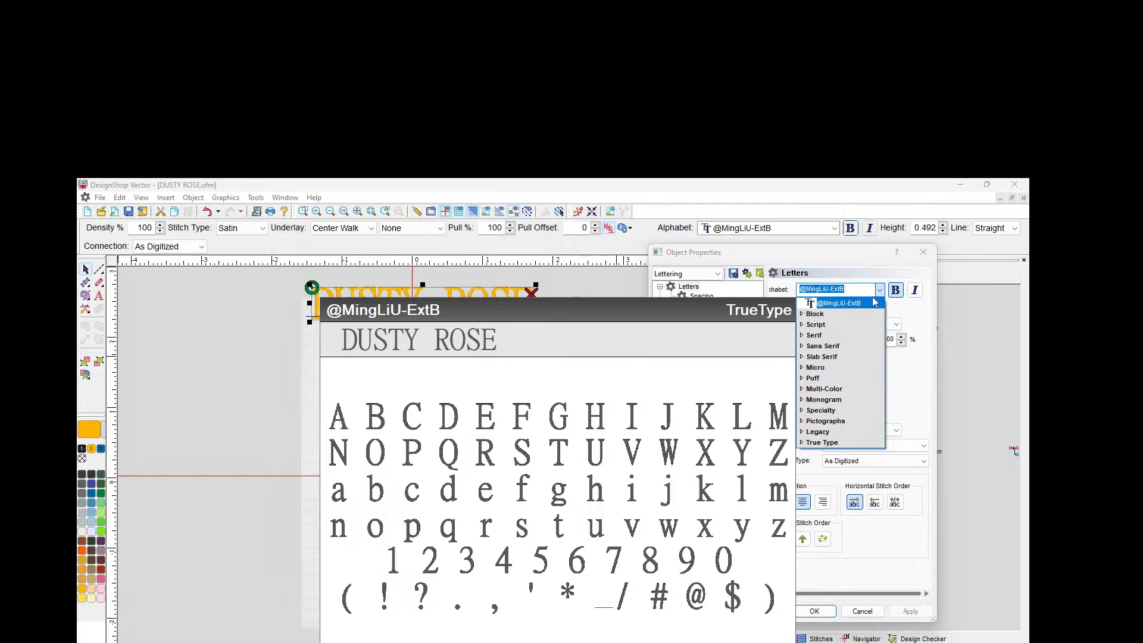
{"action": "left_click", "coordinate": [802, 443]}
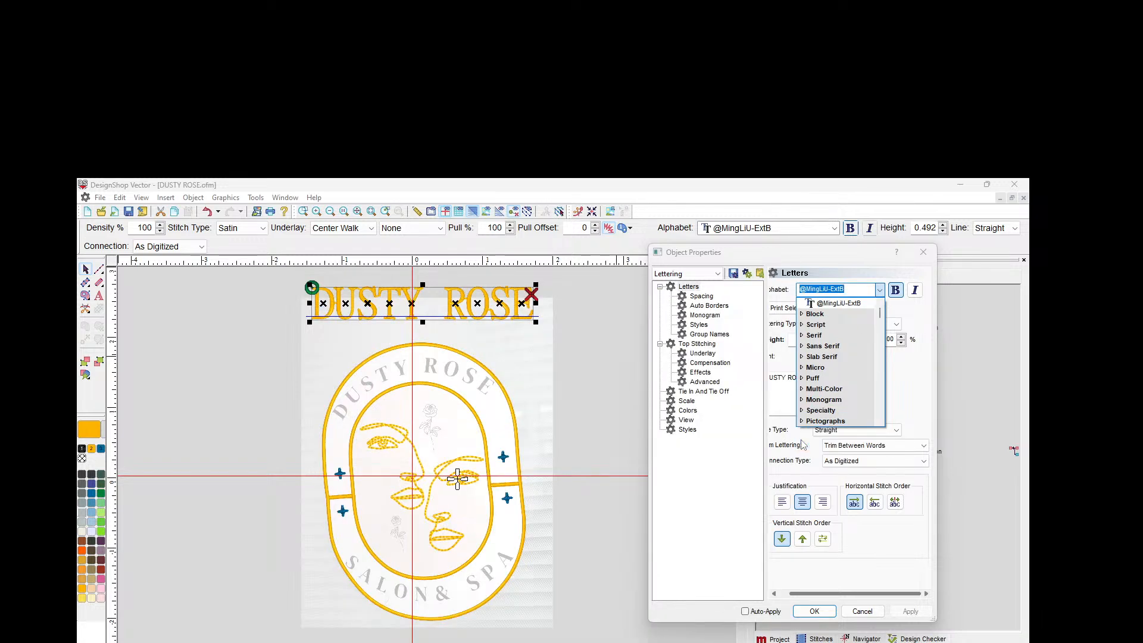
{"action": "left_click", "coordinate": [803, 421]}
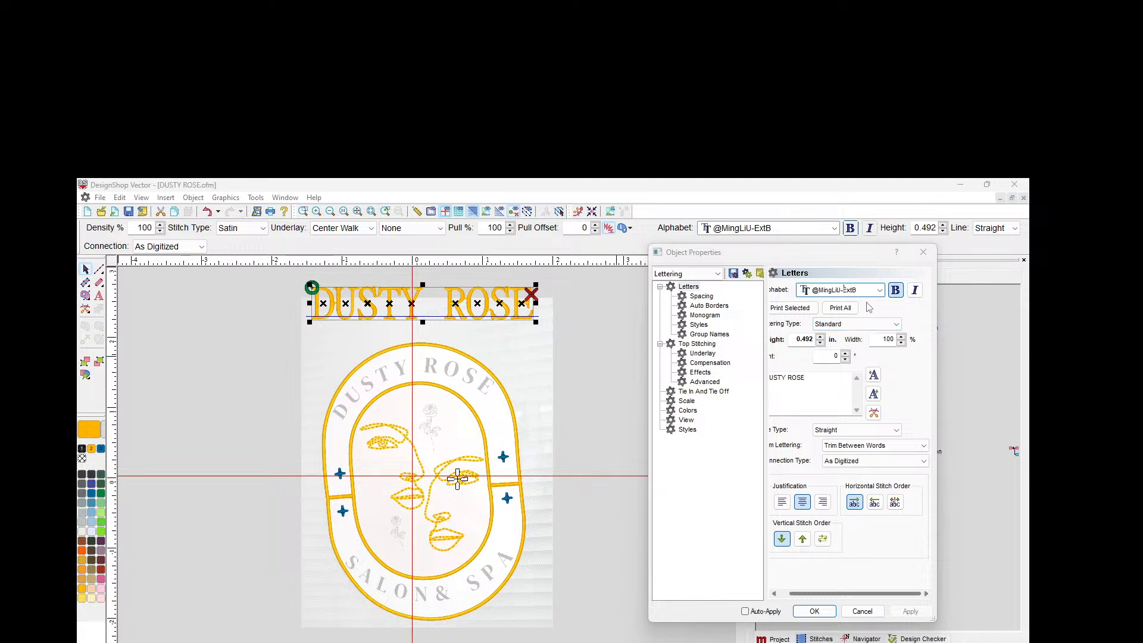
Step: Remove the bold style from the DUSTY ROSE lettering and apply the change
{"action": "left_click", "coordinate": [896, 291]}
{"action": "left_click", "coordinate": [908, 612]}
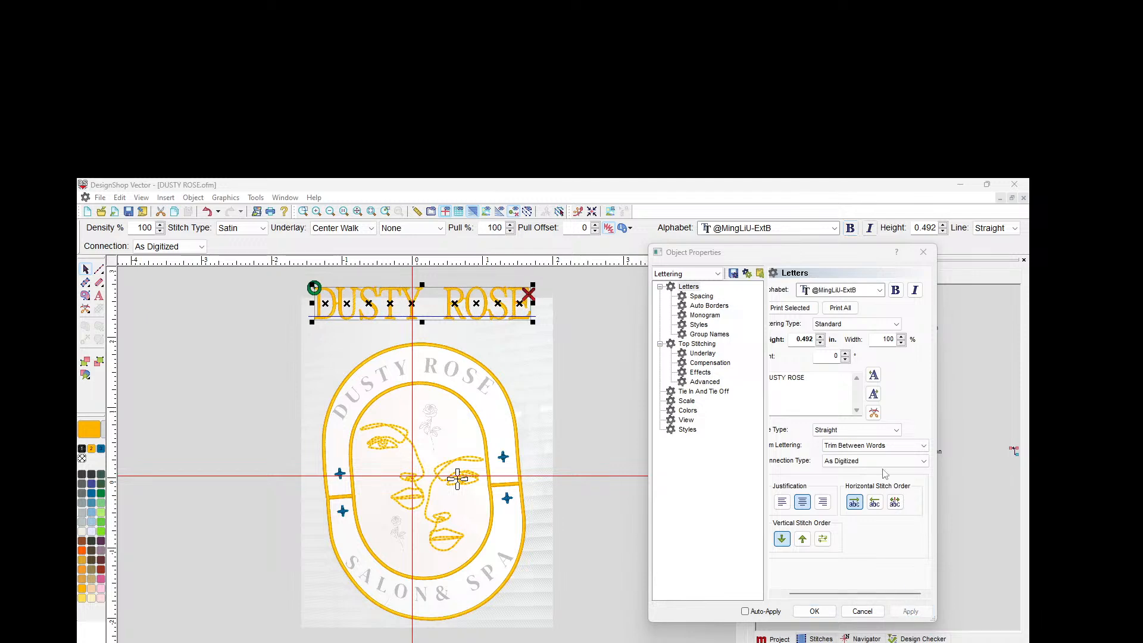
{"action": "left_click", "coordinate": [880, 293]}
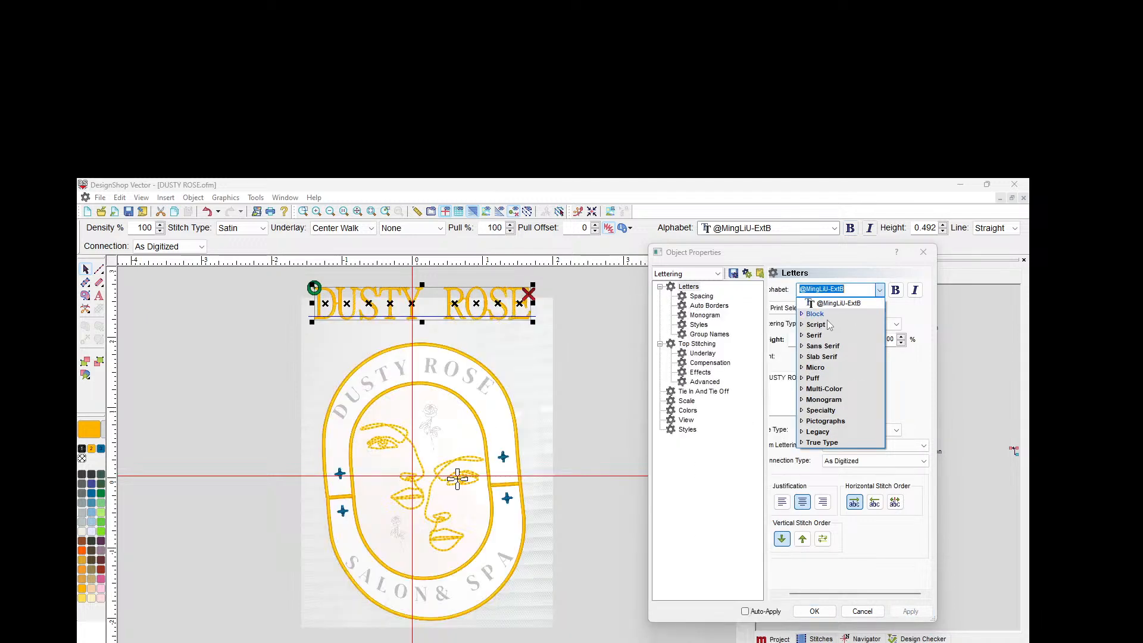
{"action": "left_click", "coordinate": [802, 442]}
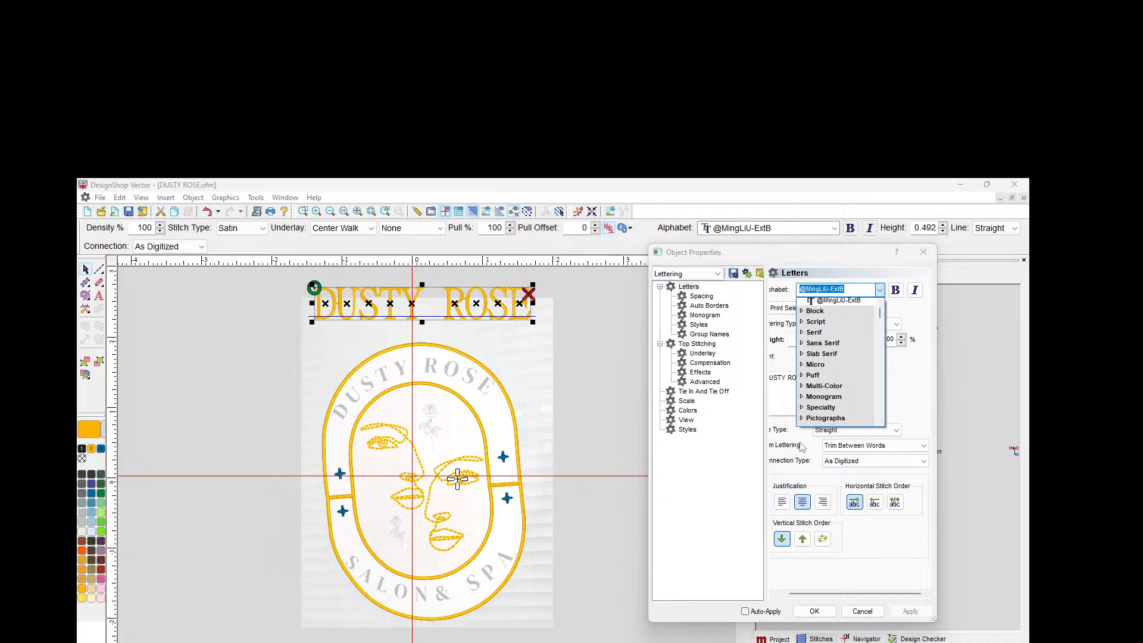
{"action": "scroll", "coordinate": [851, 396], "scroll_direction": "down", "scroll_amount": 2}
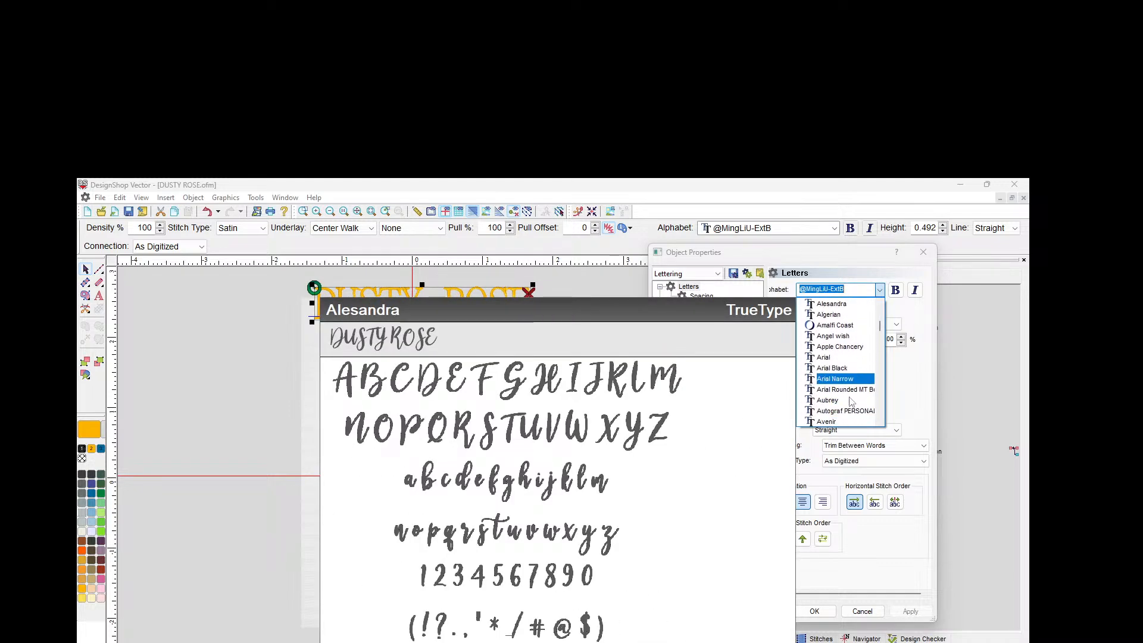
{"action": "scroll", "coordinate": [851, 395], "scroll_direction": "up", "scroll_amount": 5}
{"action": "mouse_move", "coordinate": [880, 324]}
{"action": "left_mouse_down"}
{"action": "mouse_move", "coordinate": [879, 314]}
{"action": "mouse_move", "coordinate": [882, 328]}
{"action": "left_mouse_up"}
{"action": "scroll", "coordinate": [852, 366], "scroll_direction": "up", "scroll_amount": 4}
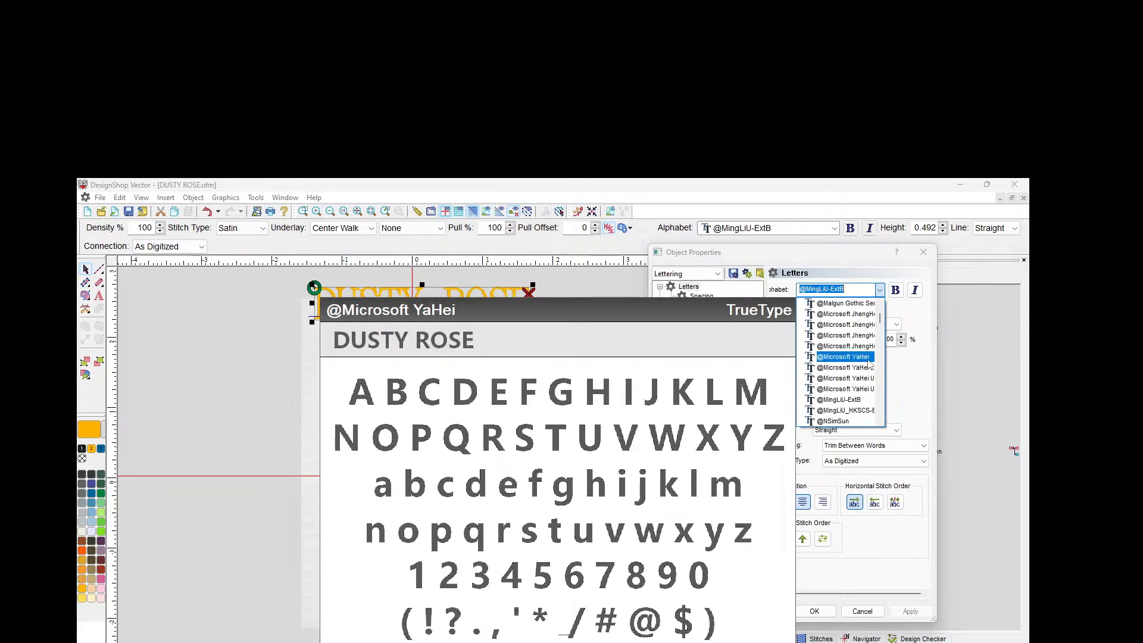
{"action": "scroll", "coordinate": [863, 372], "scroll_direction": "down", "scroll_amount": 1}
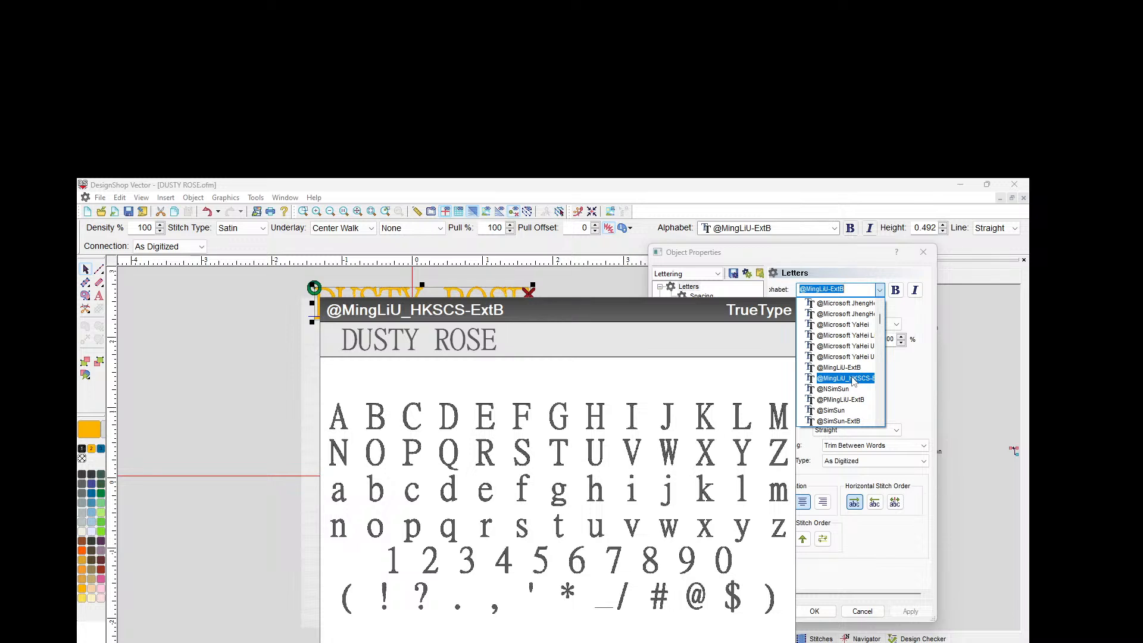
{"action": "left_click", "coordinate": [854, 381]}
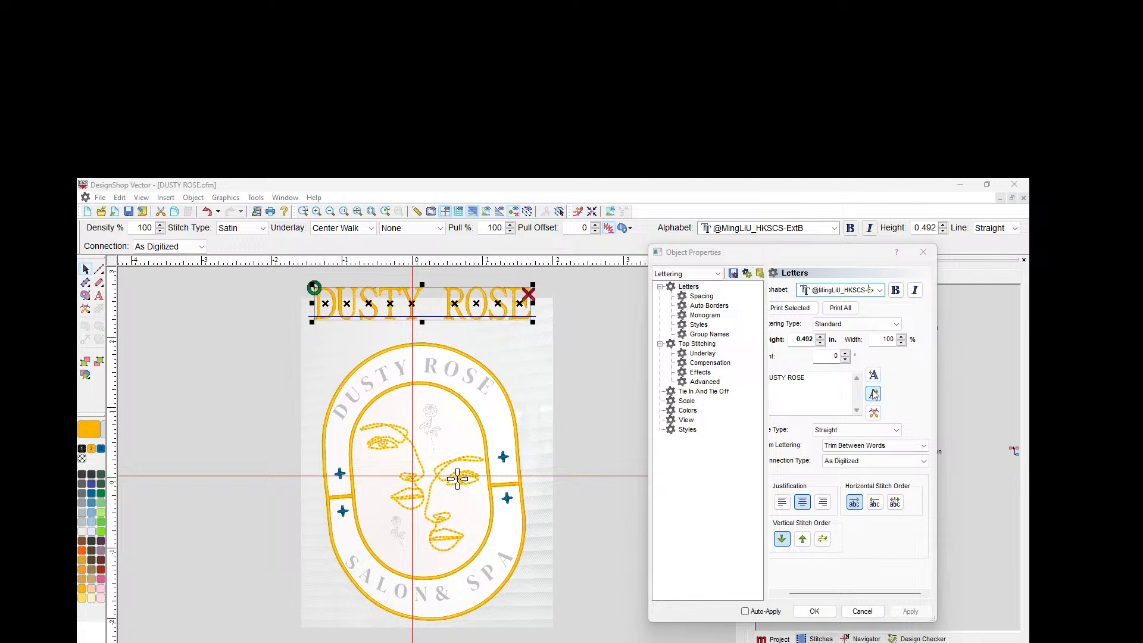
{"action": "left_click", "coordinate": [896, 290]}
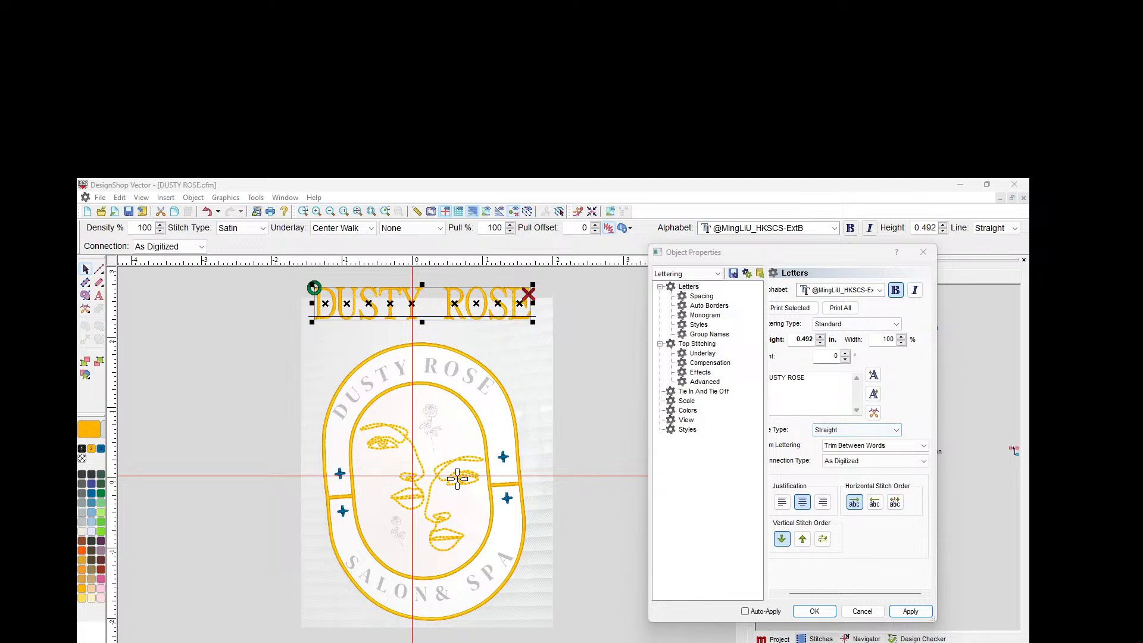
{"action": "left_click", "coordinate": [922, 612]}
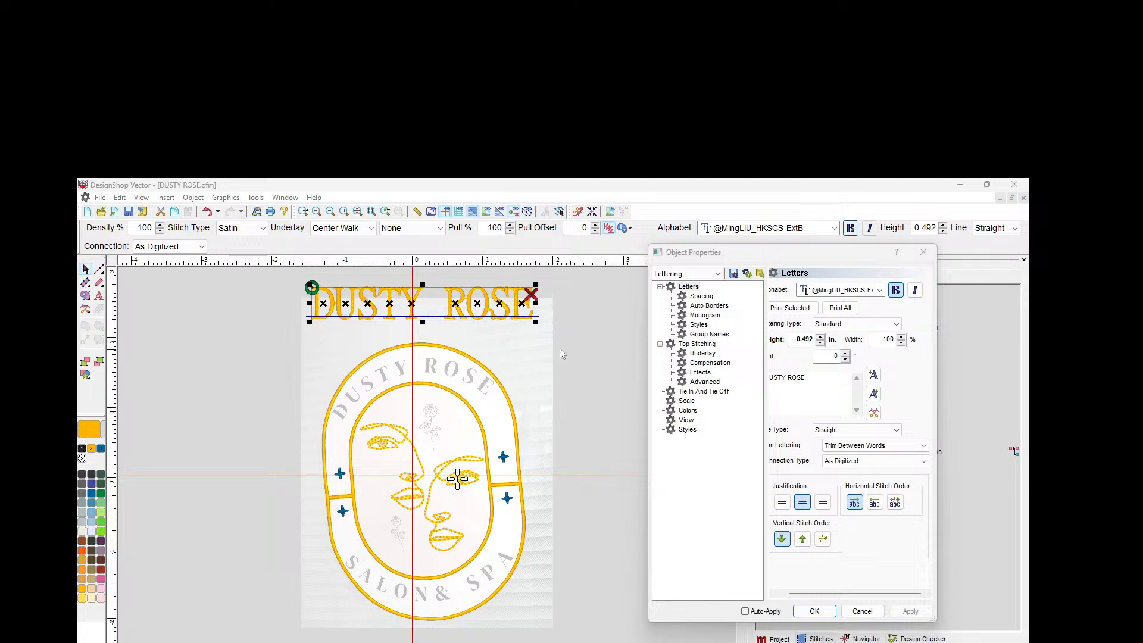
Step: Set the lettering's pull offset to 1 pt in its compensation settings and apply it
{"action": "left_click", "coordinate": [709, 362]}
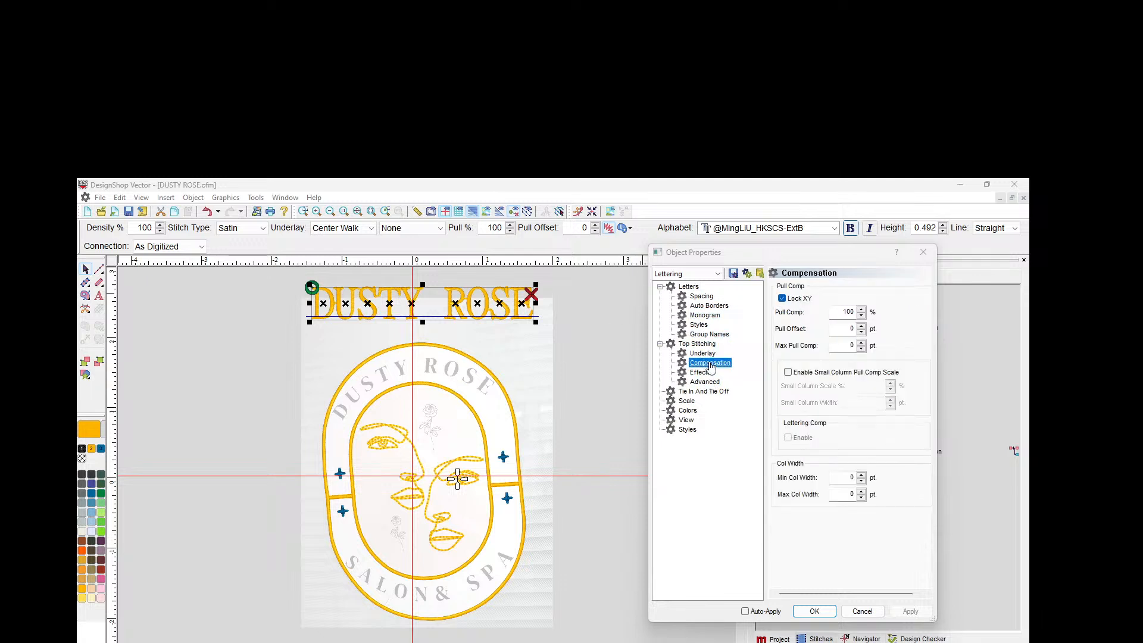
{"action": "left_click", "coordinate": [861, 327]}
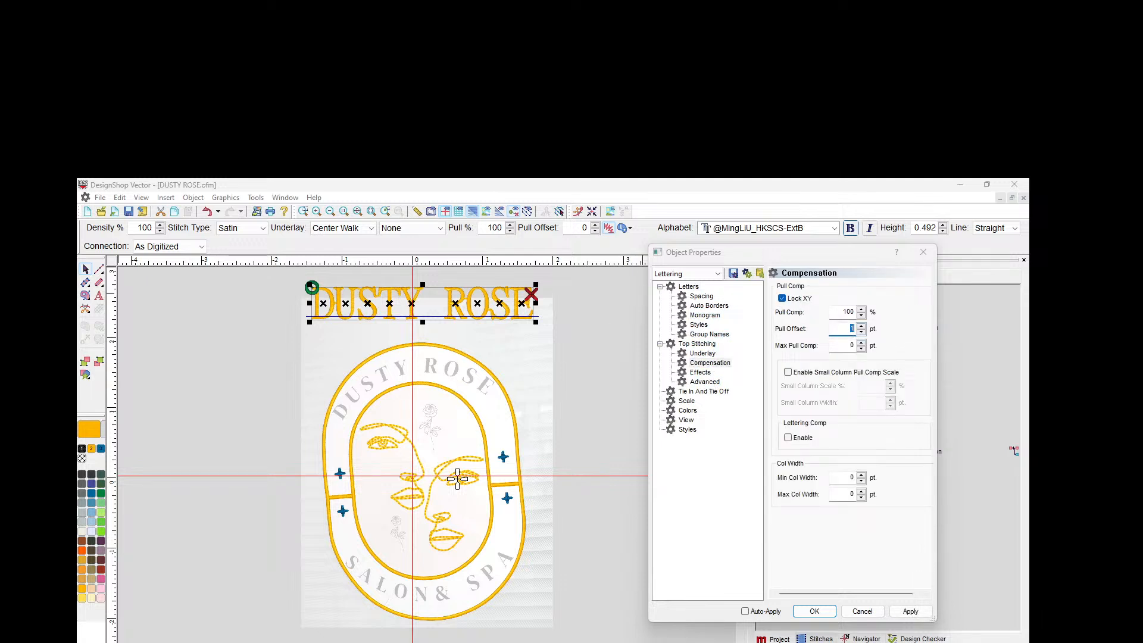
{"action": "left_click", "coordinate": [910, 611]}
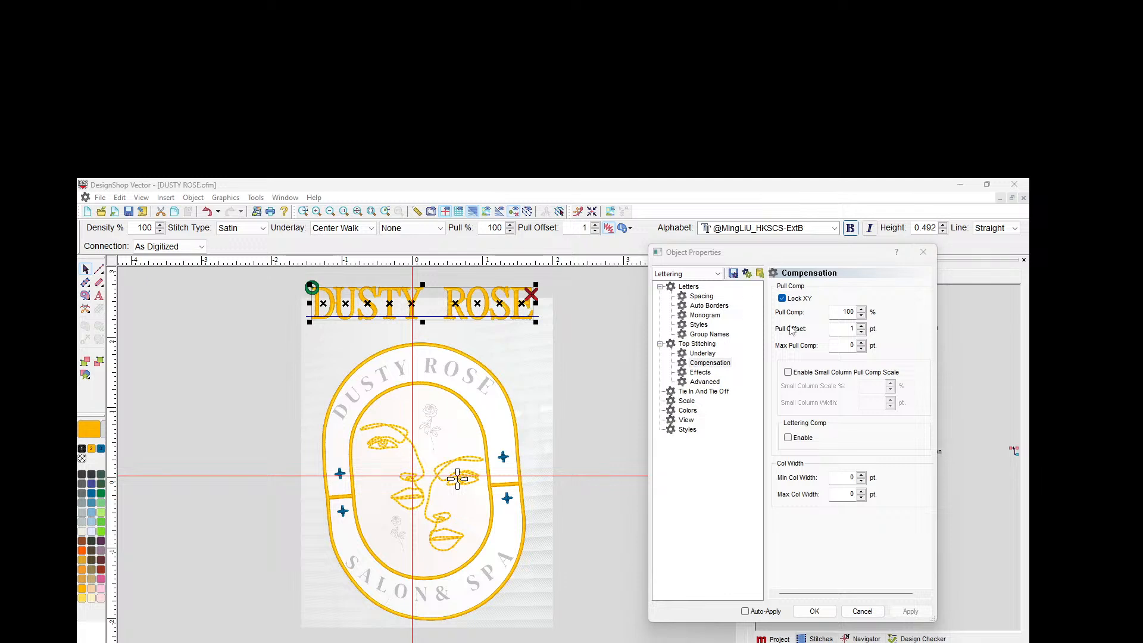
Step: Try a pull offset of -1 pt on the lettering and restore it to 1 pt
{"action": "left_click", "coordinate": [862, 331]}
{"action": "left_click", "coordinate": [862, 335]}
{"action": "left_click", "coordinate": [910, 612]}
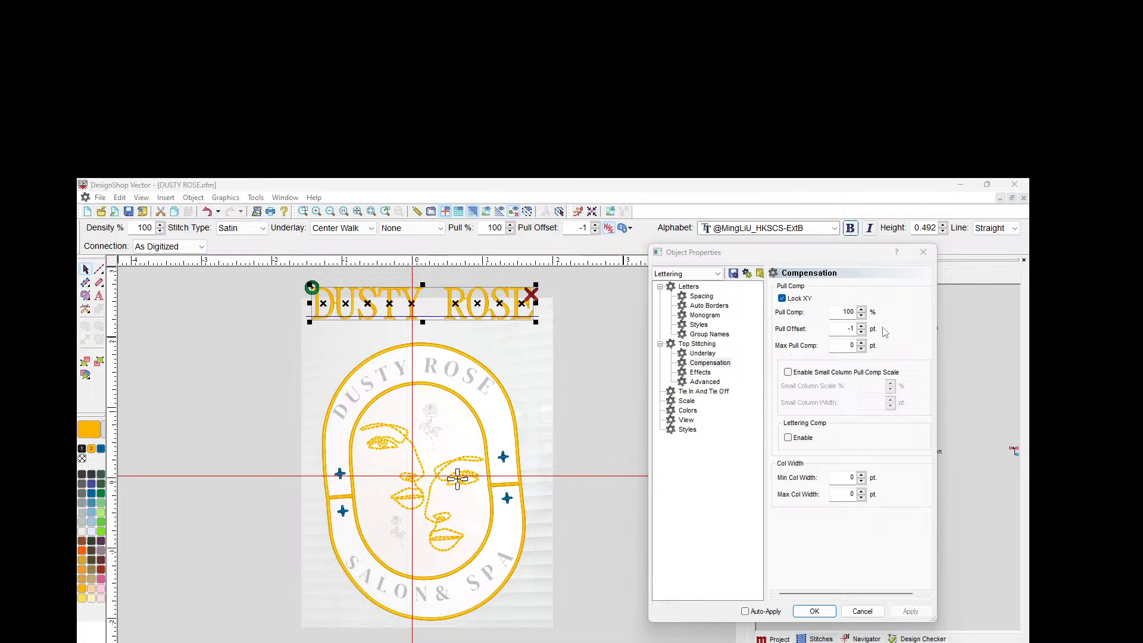
{"action": "double_click", "coordinate": [862, 326]}
{"action": "left_click", "coordinate": [911, 611]}
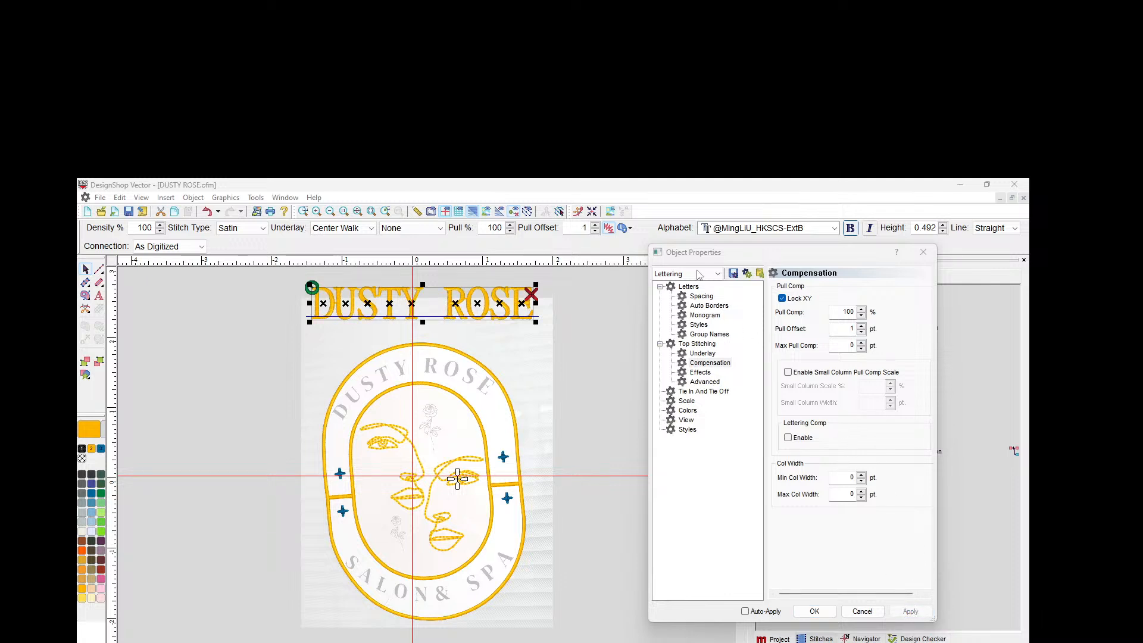
Step: Return to the Letters properties and widen the dialog so all lettering settings fit
{"action": "left_click", "coordinate": [697, 343]}
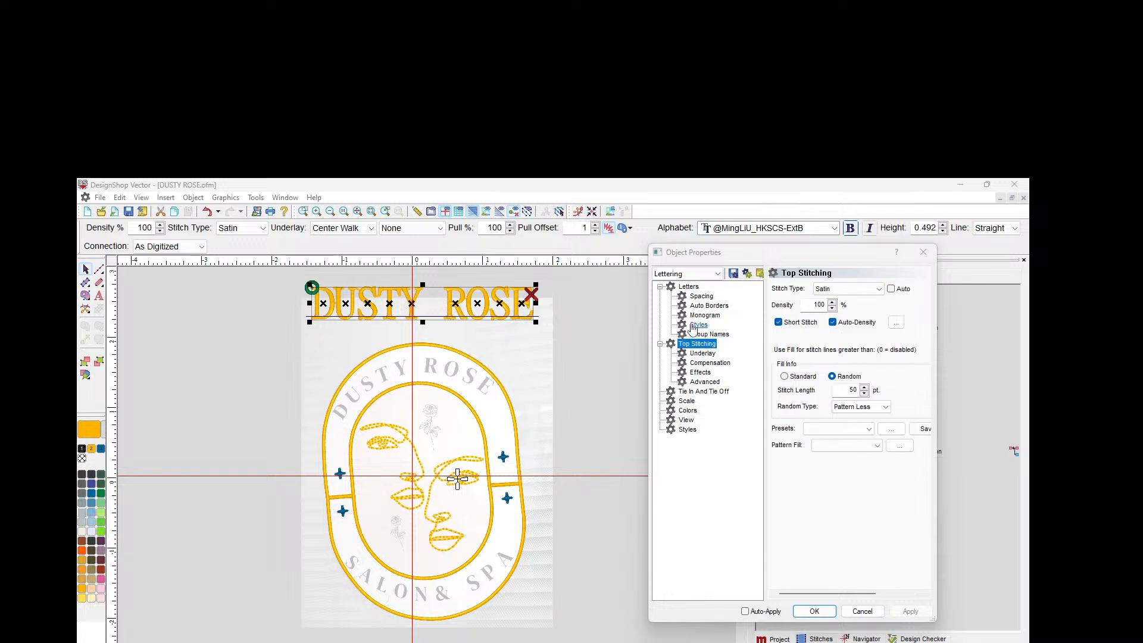
{"action": "left_click", "coordinate": [688, 286]}
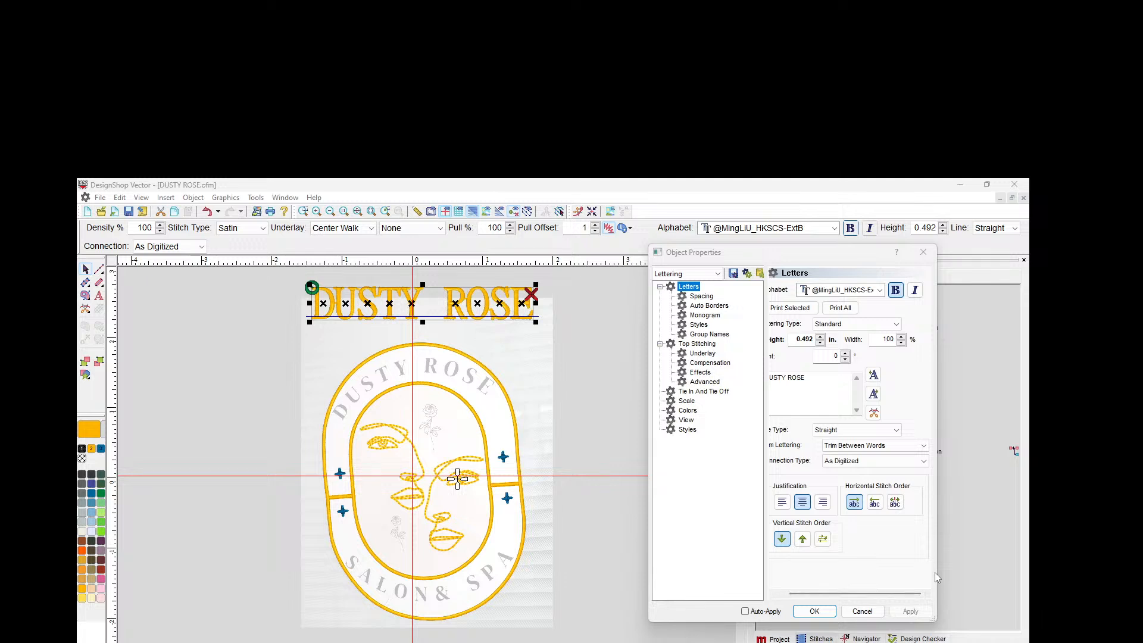
{"action": "left_click_drag", "start_coordinate": [933, 619], "coordinate": [1001, 620]}
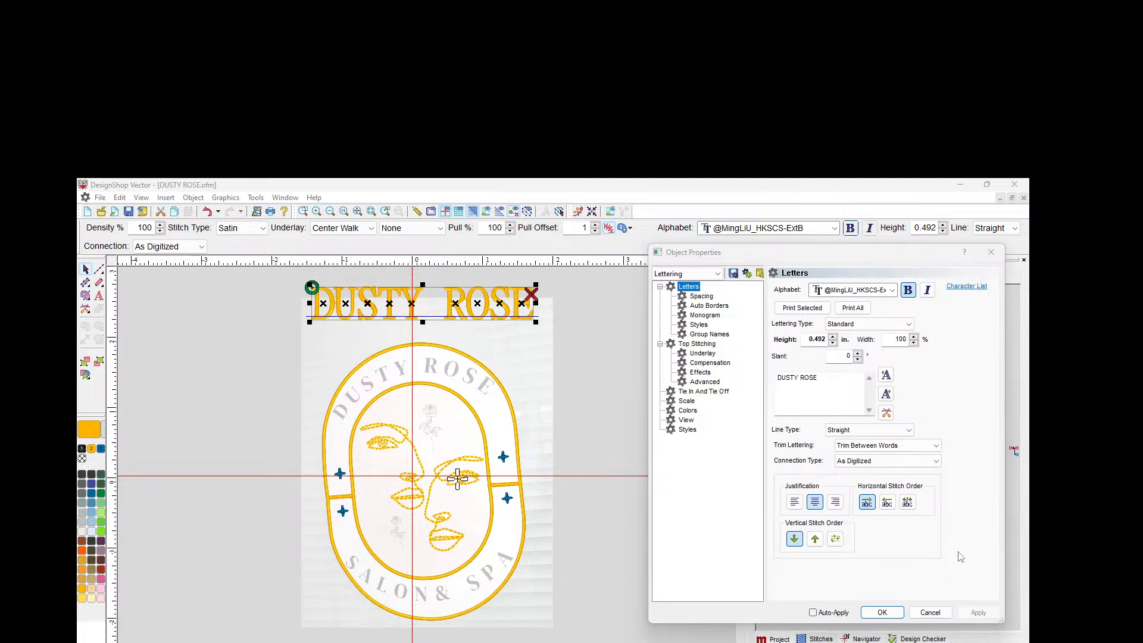
Step: Try the Vertical line type on the lettering and move it clear of the badge, to its left
{"action": "left_click", "coordinate": [838, 431]}
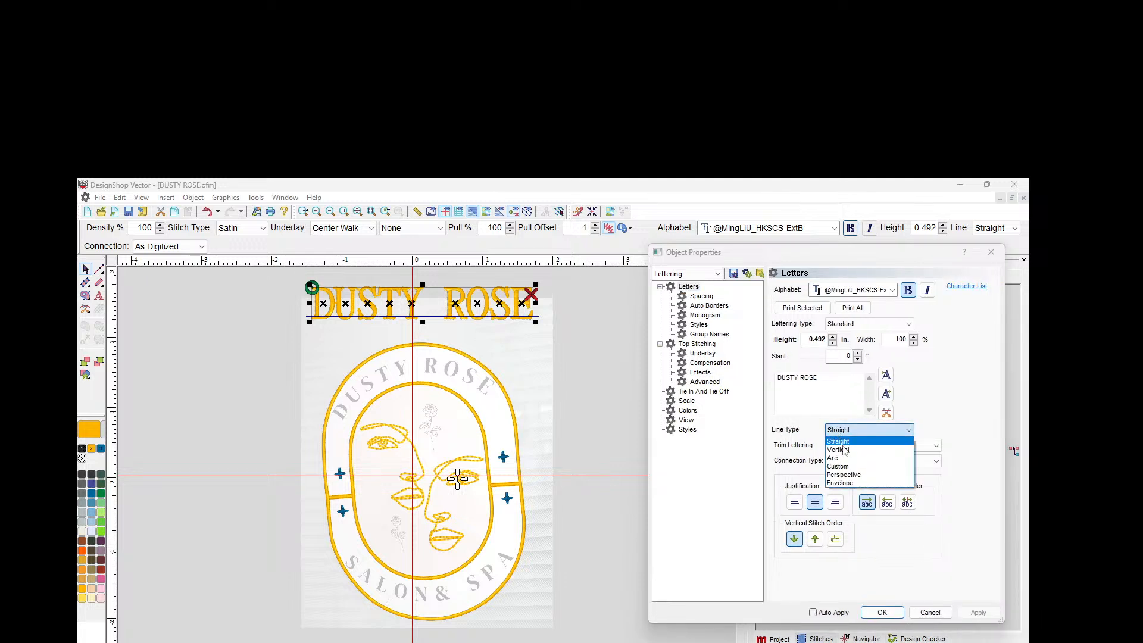
{"action": "left_click", "coordinate": [836, 449]}
{"action": "left_click", "coordinate": [977, 612]}
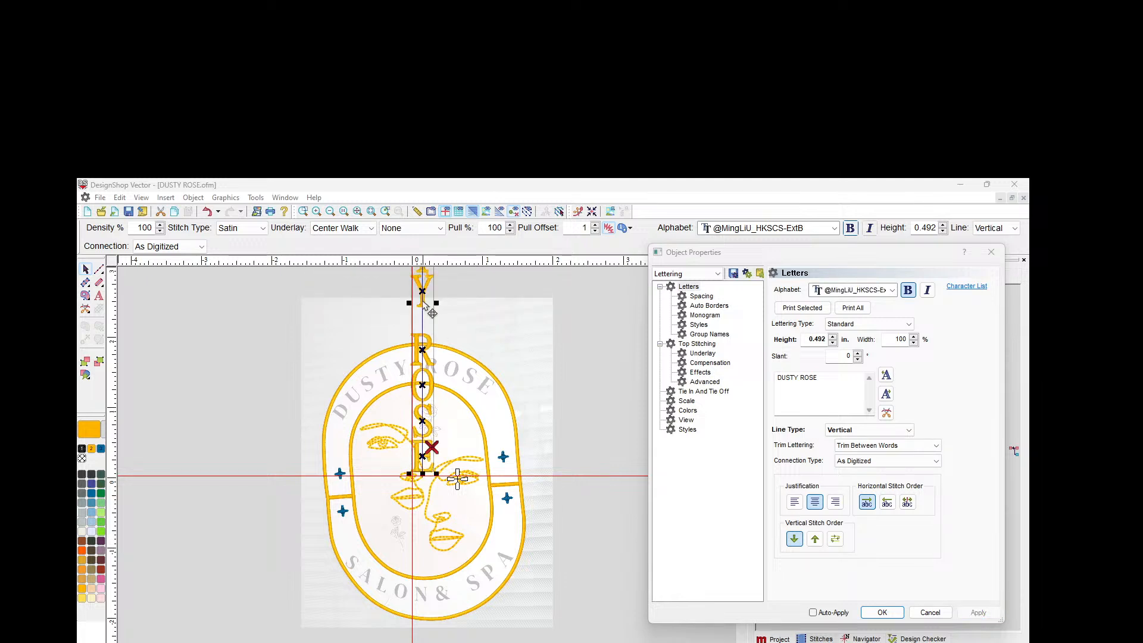
{"action": "left_click_drag", "start_coordinate": [424, 378], "coordinate": [224, 527]}
Step: Apply the Arc line type to the lettering and move it over the top curve of the badge
{"action": "left_click", "coordinate": [869, 429]}
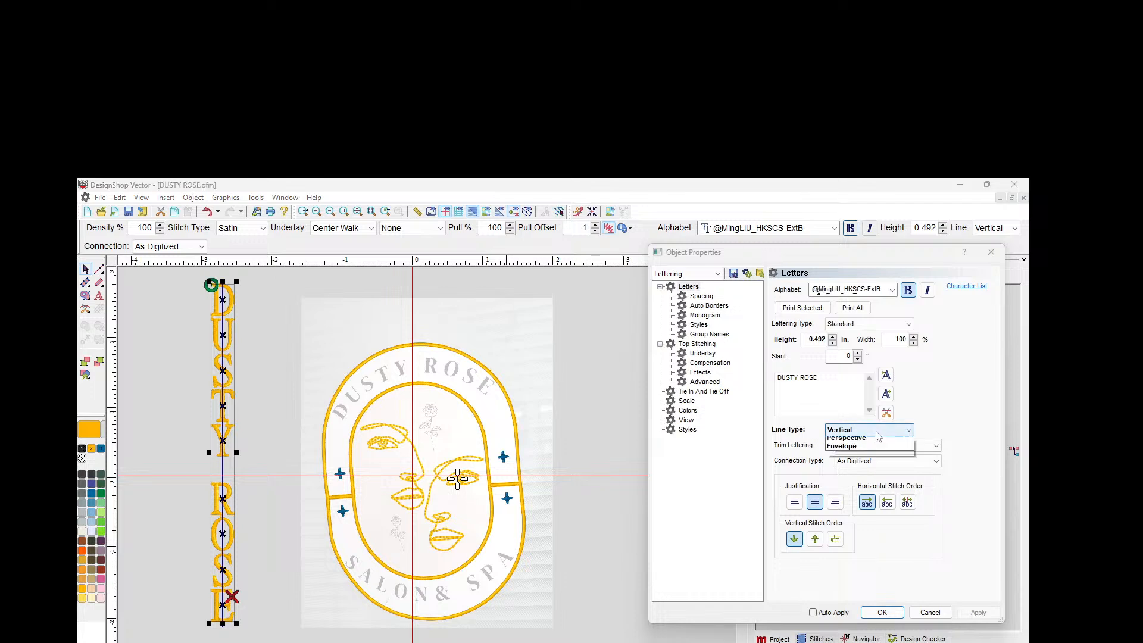
{"action": "left_click", "coordinate": [852, 463]}
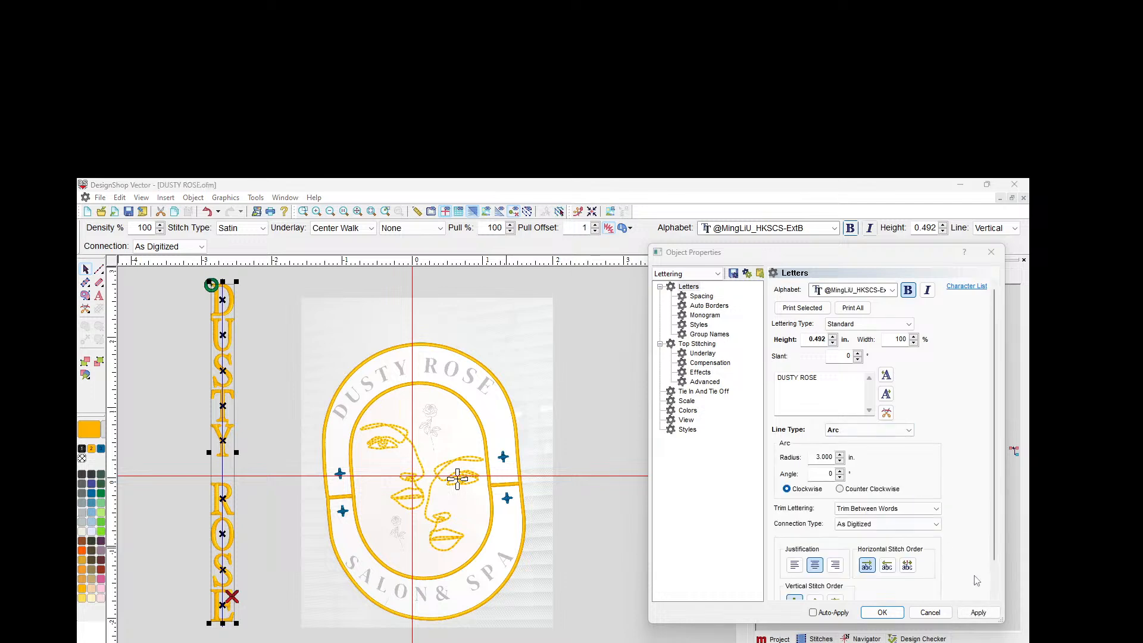
{"action": "left_click", "coordinate": [978, 612]}
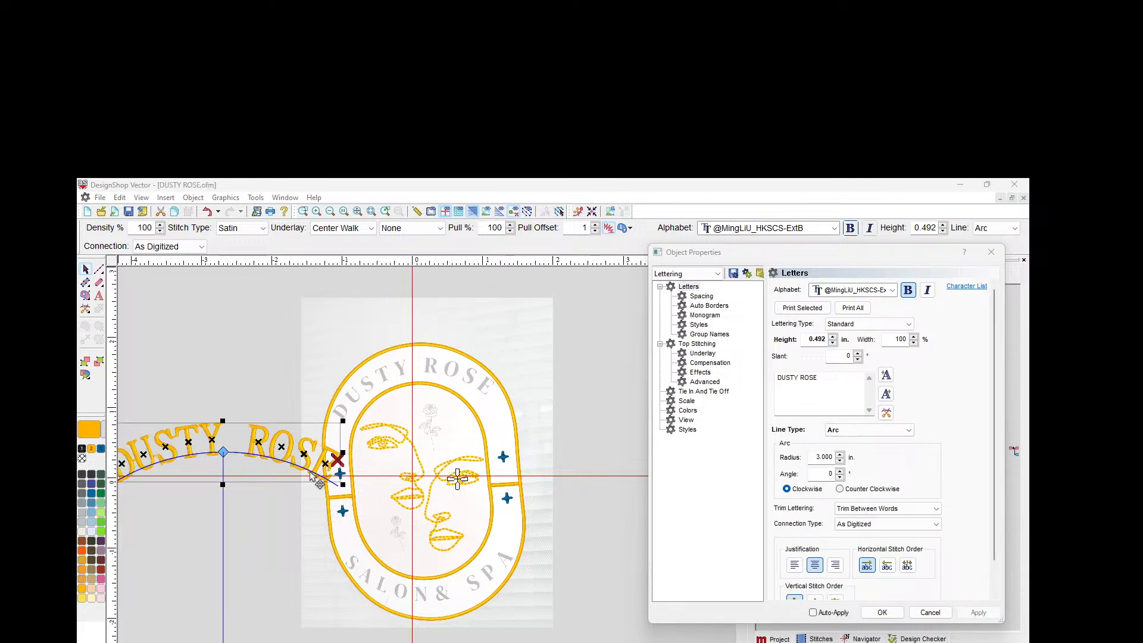
{"action": "left_click_drag", "start_coordinate": [284, 470], "coordinate": [459, 402]}
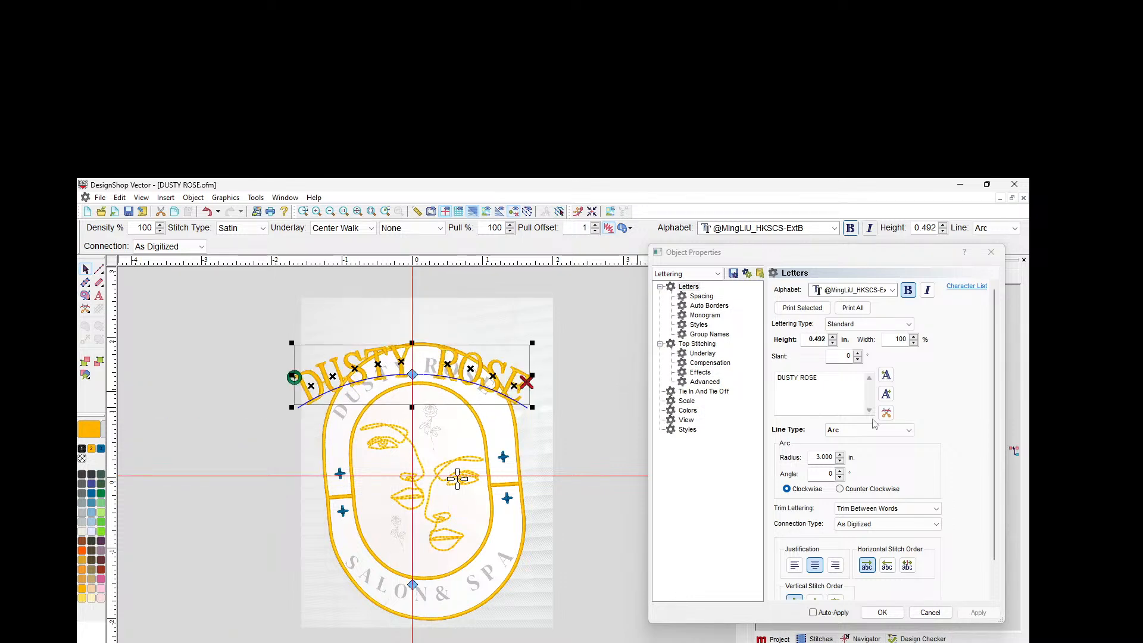
Step: Try an arc radius of 5 in on the lettering and settle on a radius of 2.000 in
{"action": "left_click", "coordinate": [819, 457]}
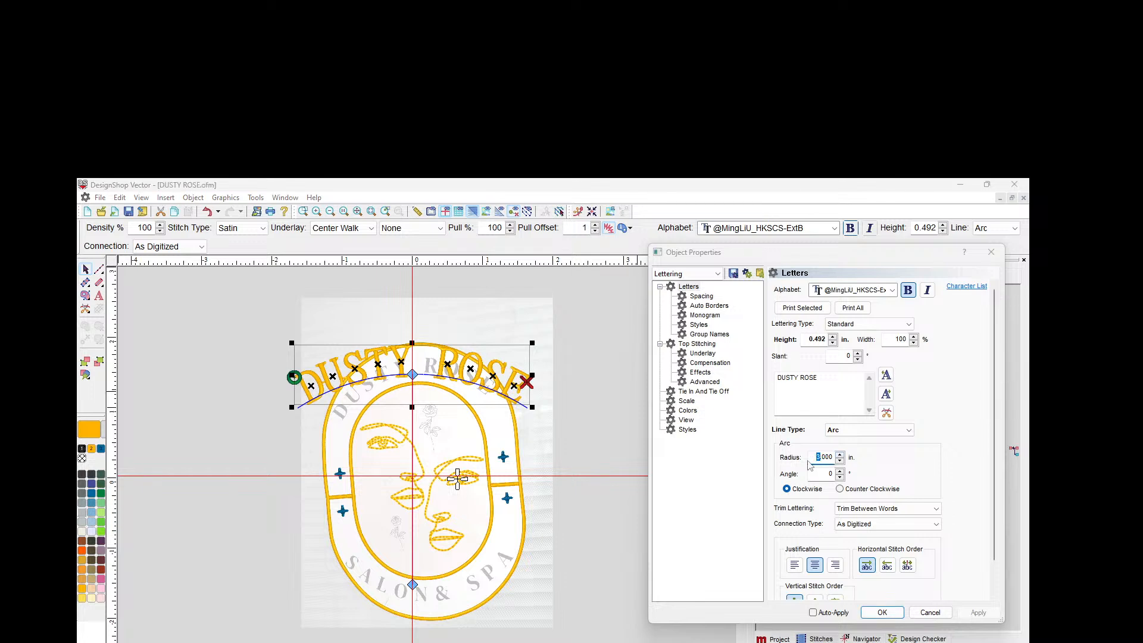
{"action": "type", "text": "5"}
{"action": "left_click", "coordinate": [978, 613]}
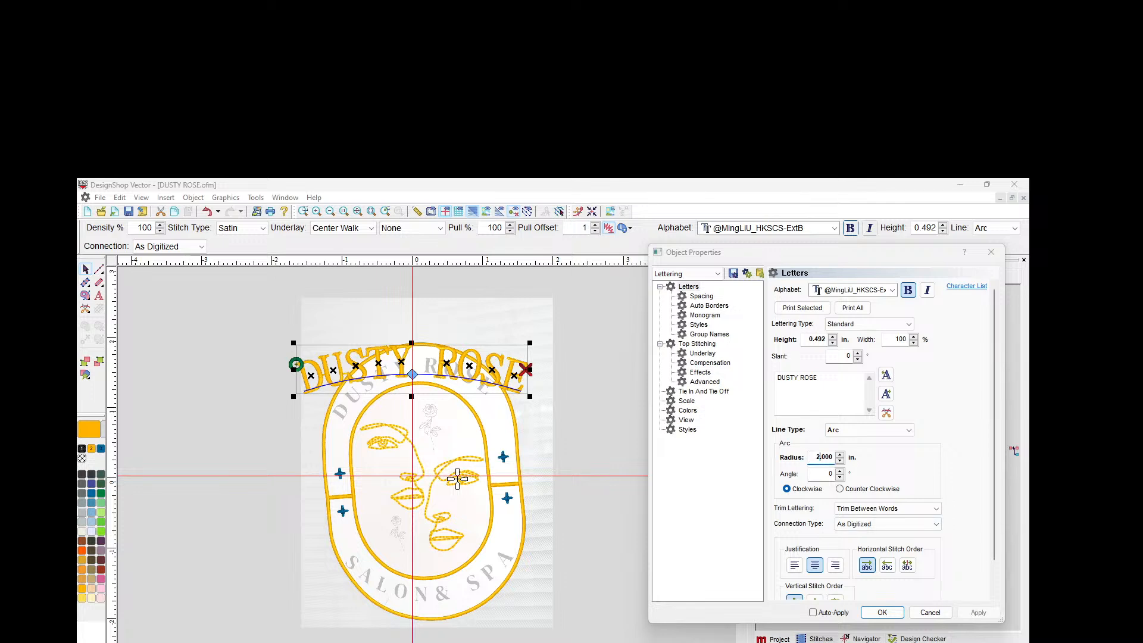
{"action": "left_click", "coordinate": [978, 612]}
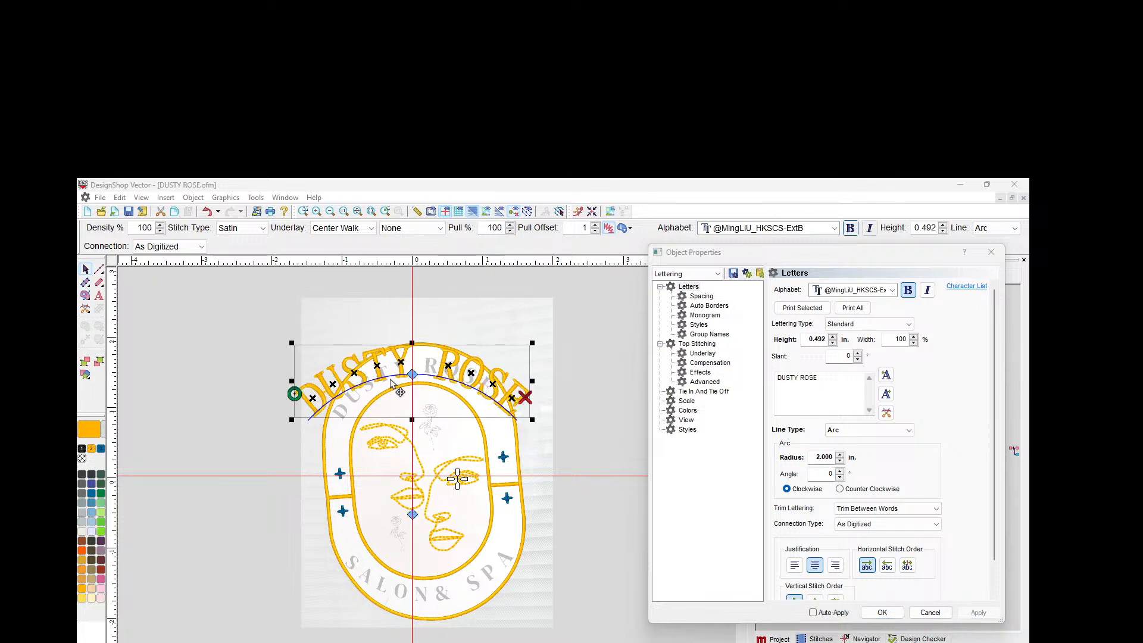
Step: Try a tighter arc radius of 1.000 in on the DUSTY ROSE lettering
{"action": "left_click_drag", "start_coordinate": [820, 456], "coordinate": [805, 462]}
{"action": "type", "text": "1"}
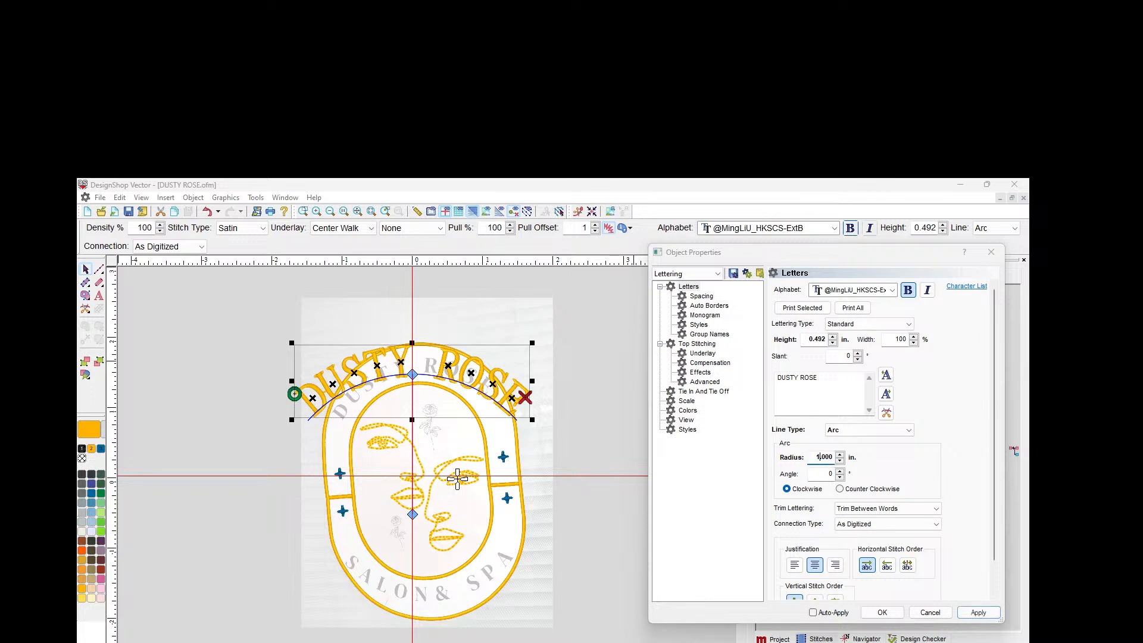
{"action": "left_click", "coordinate": [981, 612]}
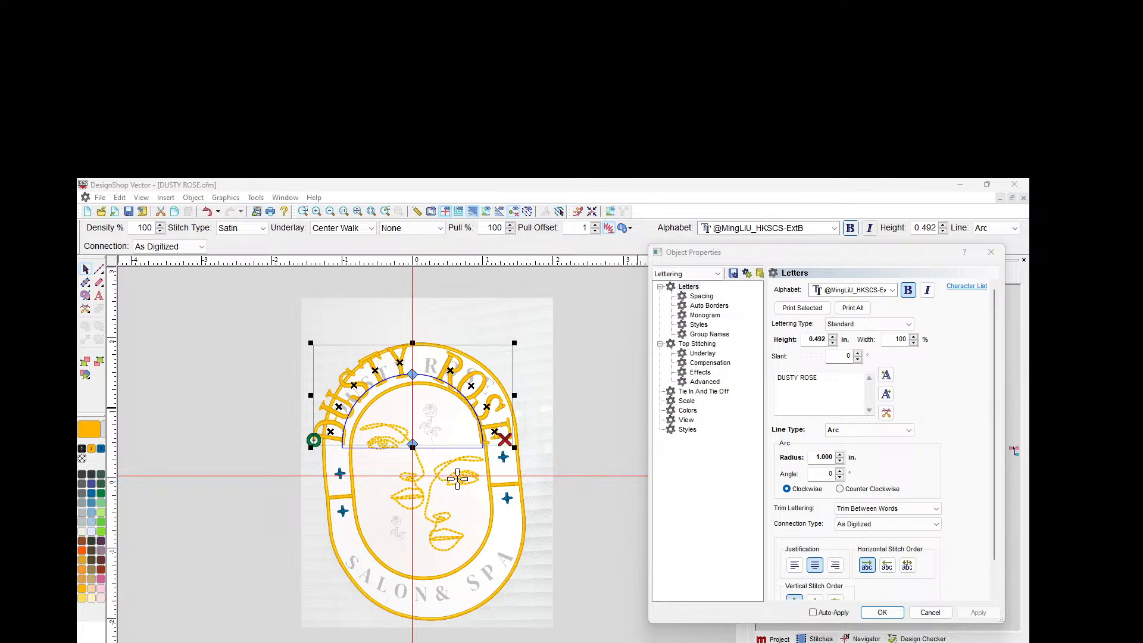
Step: Shrink the arched lettering to about 0.352 in high inside the badge's top curve, and tighten its arc to about 0.525 in radius
{"action": "left_click_drag", "start_coordinate": [514, 343], "coordinate": [498, 350]}
{"action": "left_click_drag", "start_coordinate": [497, 439], "coordinate": [470, 424]}
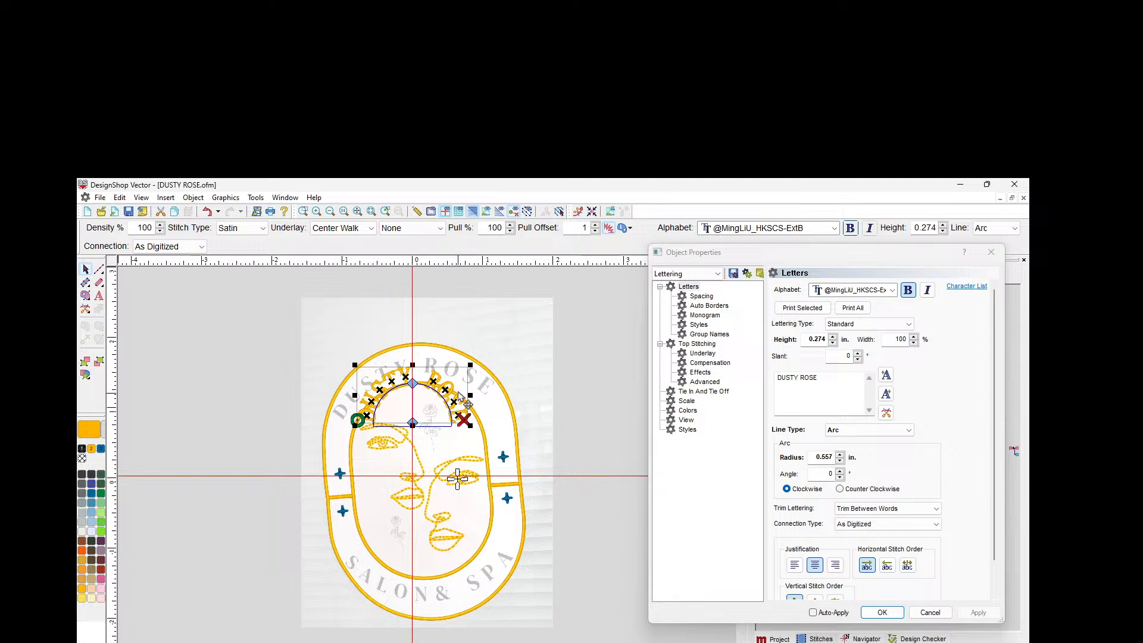
{"action": "left_click_drag", "start_coordinate": [473, 362], "coordinate": [487, 343]}
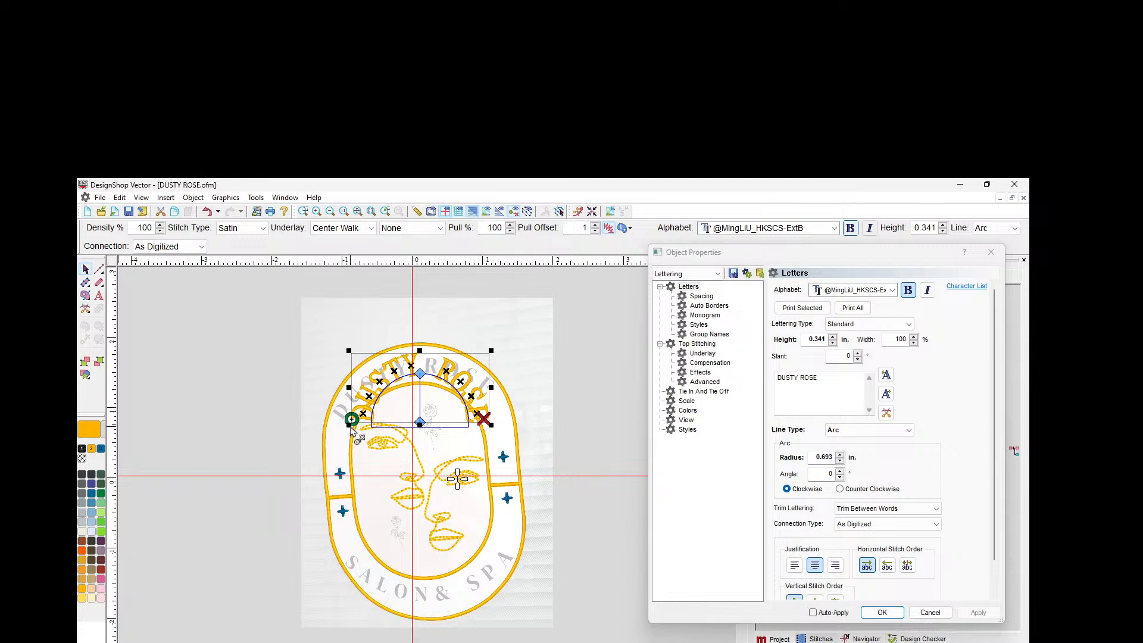
{"action": "left_click_drag", "start_coordinate": [348, 387], "coordinate": [342, 387]}
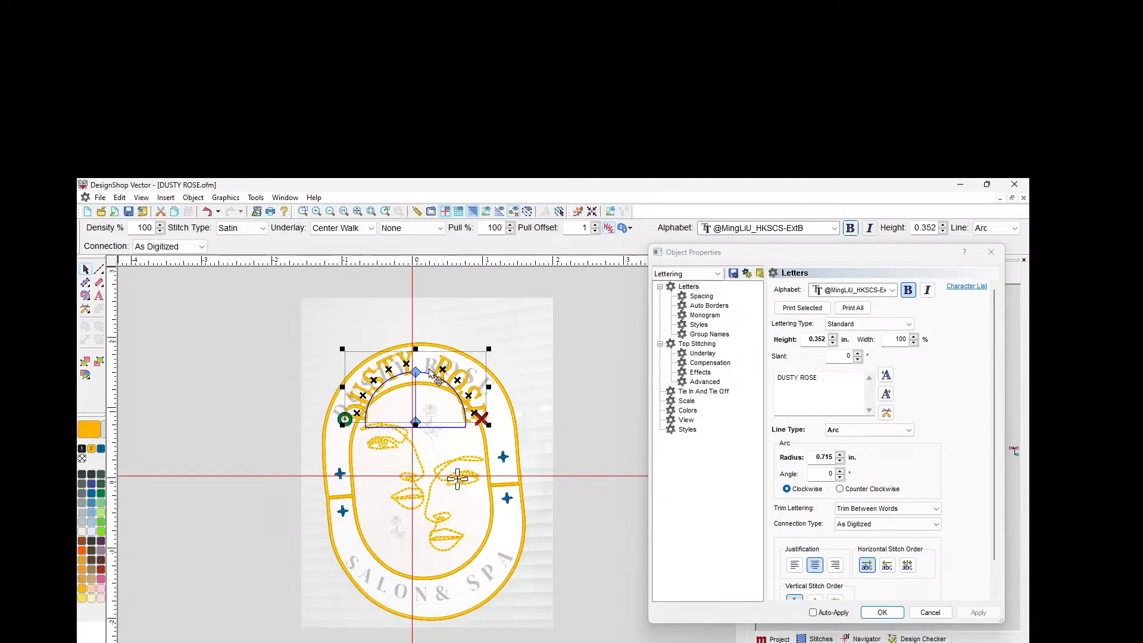
{"action": "left_click_drag", "start_coordinate": [415, 376], "coordinate": [417, 386]}
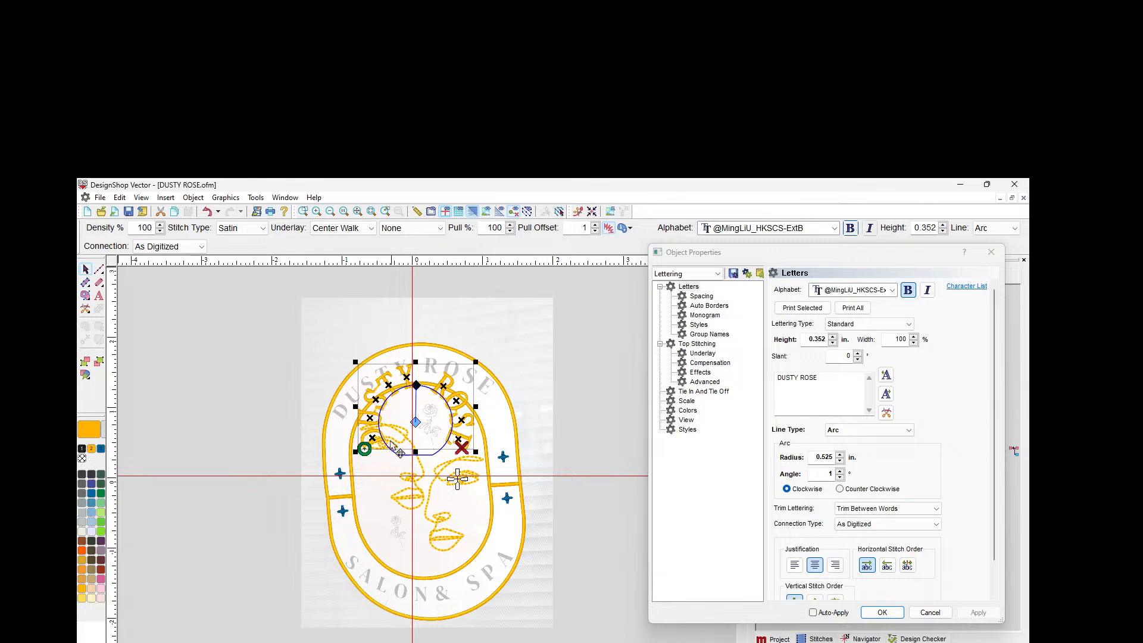
Step: Set the lettering's arc radius to 0.725 in and move it up slightly toward the artwork's DUSTY ROSE text
{"action": "left_click", "coordinate": [820, 456]}
{"action": "left_click_drag", "start_coordinate": [820, 458], "coordinate": [827, 456]}
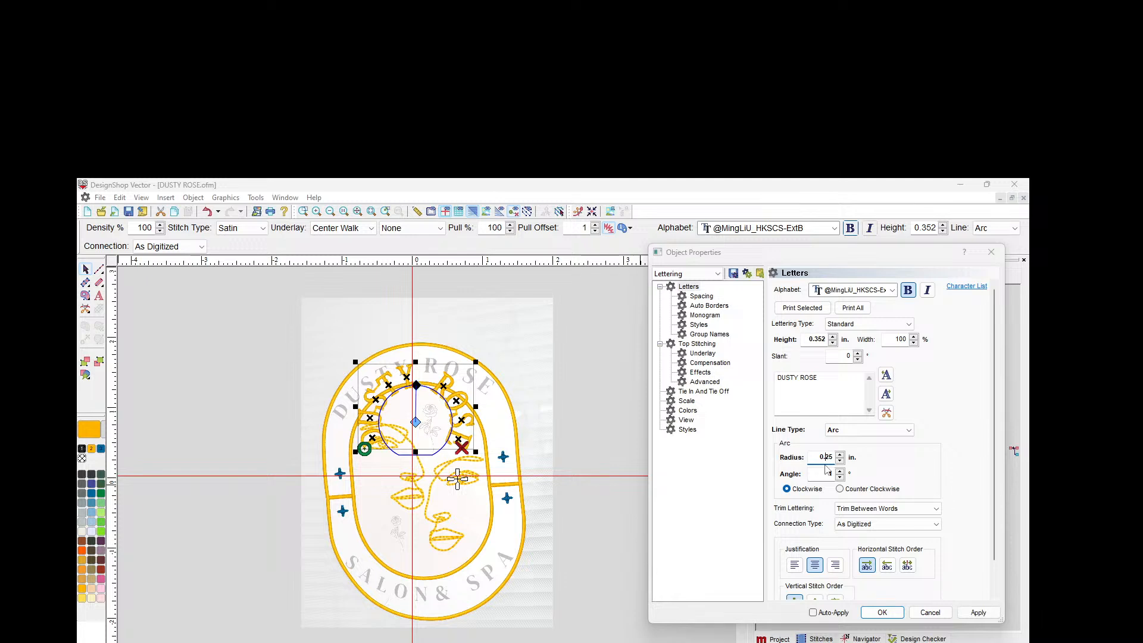
{"action": "type", "text": "7"}
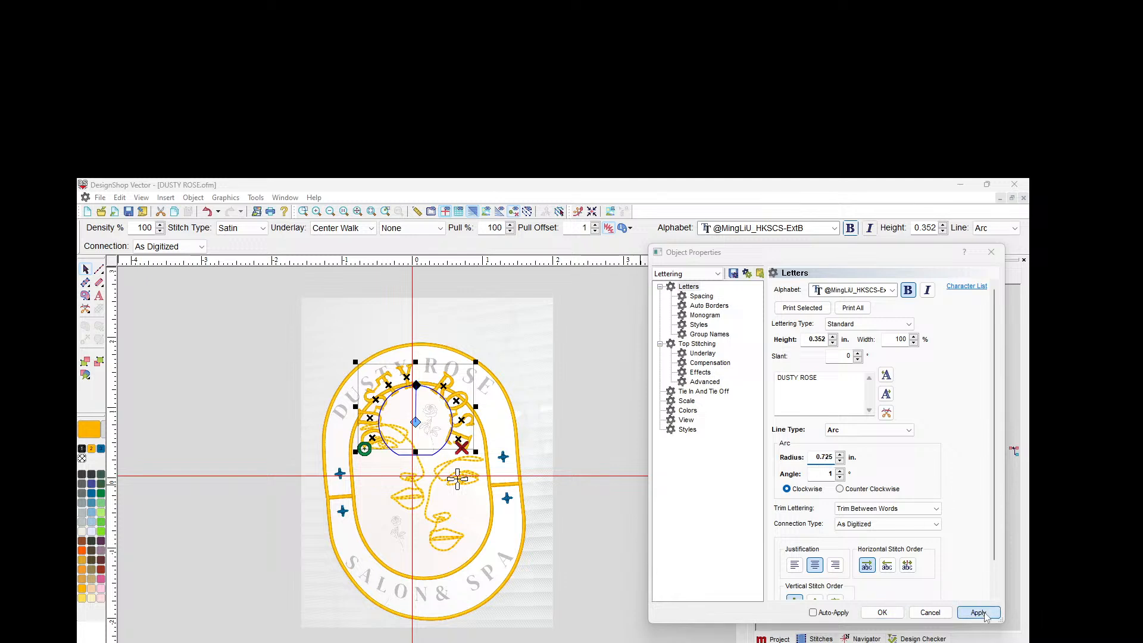
{"action": "left_click", "coordinate": [981, 613]}
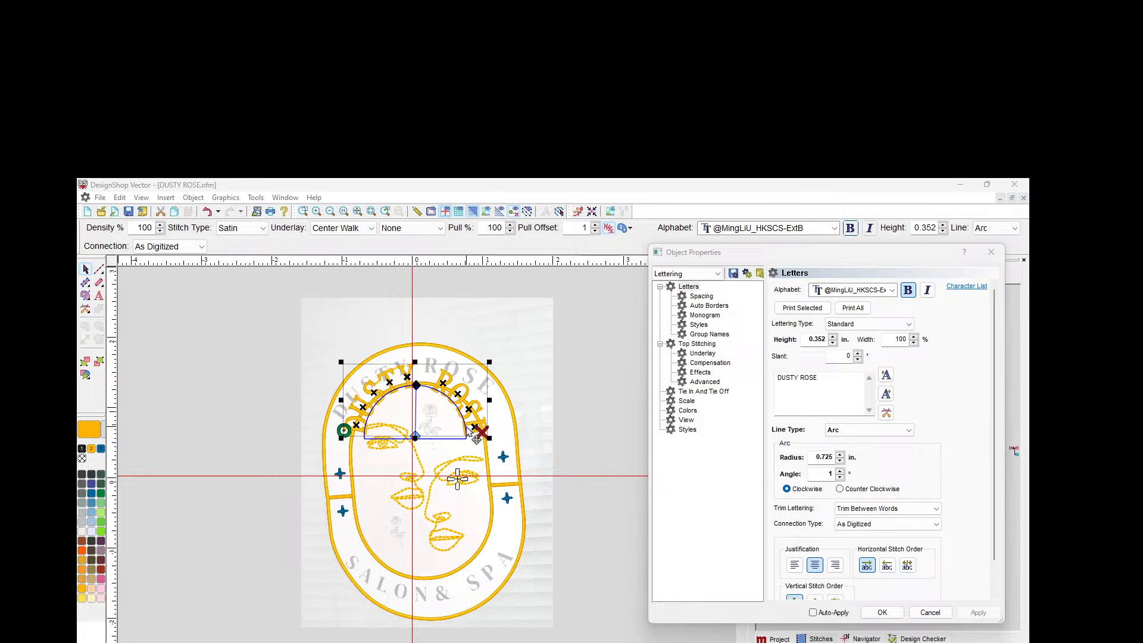
{"action": "left_click", "coordinate": [419, 425]}
{"action": "left_click_drag", "start_coordinate": [430, 420], "coordinate": [431, 407]}
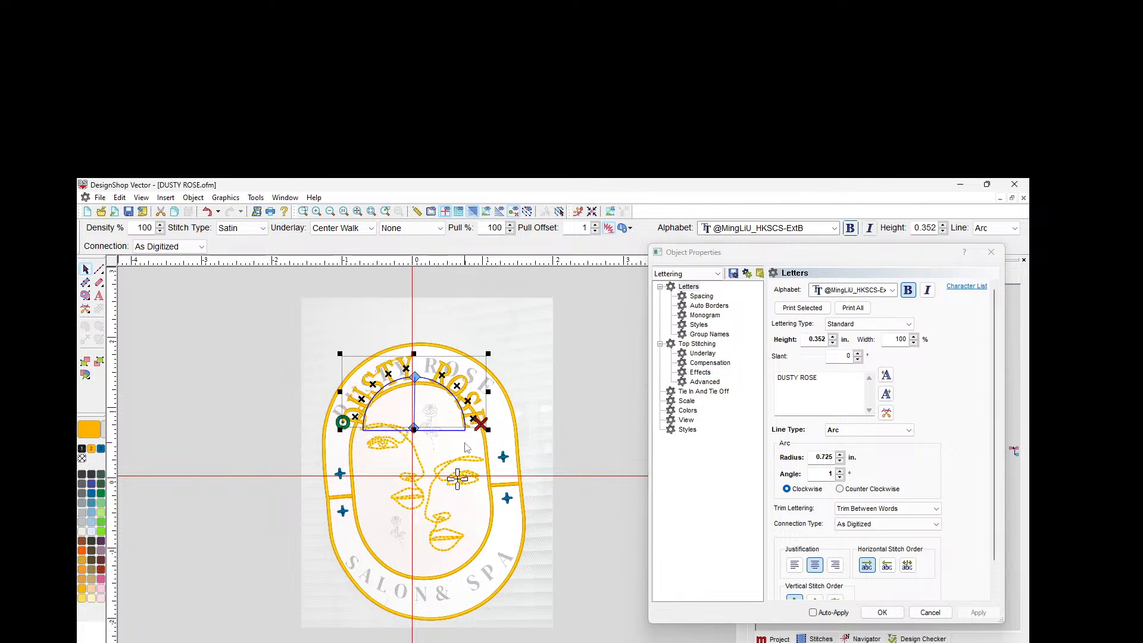
Step: Try an arc radius of 0.755 in and scale the lettering down to 0.317 in high
{"action": "double_click", "coordinate": [829, 456]}
{"action": "type", "text": "755"}
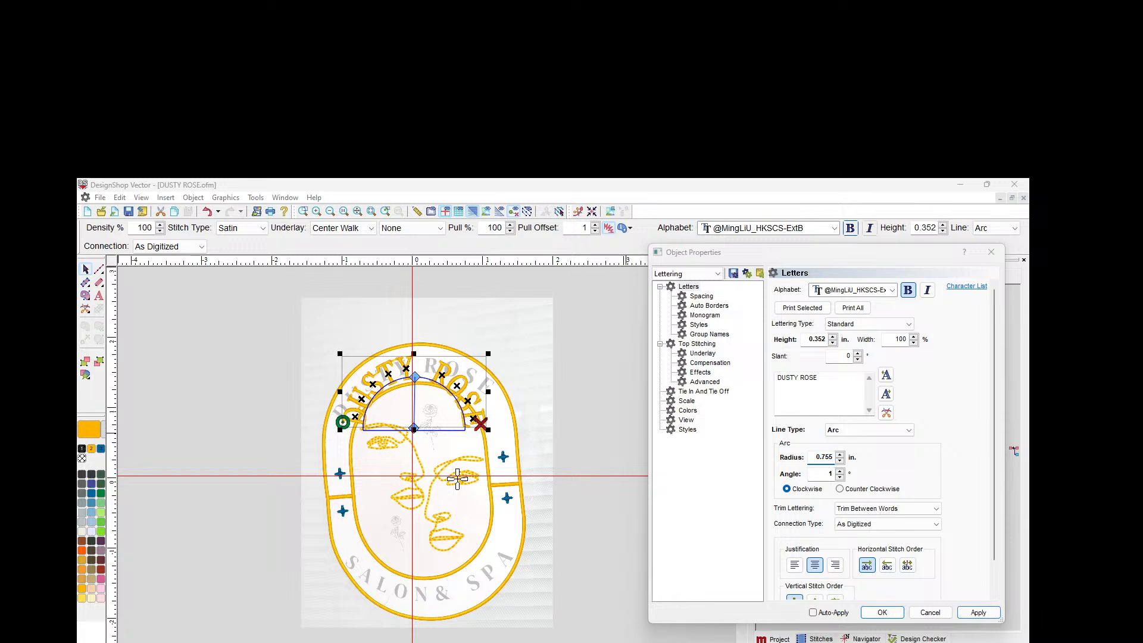
{"action": "left_click", "coordinate": [978, 613]}
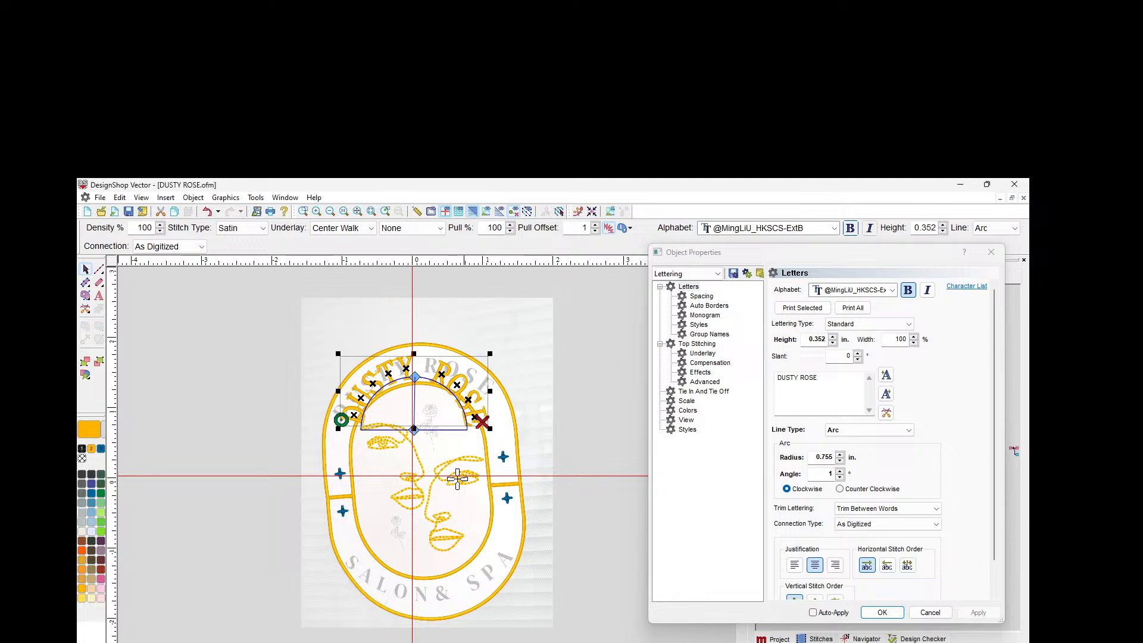
{"action": "key", "text": "minus"}
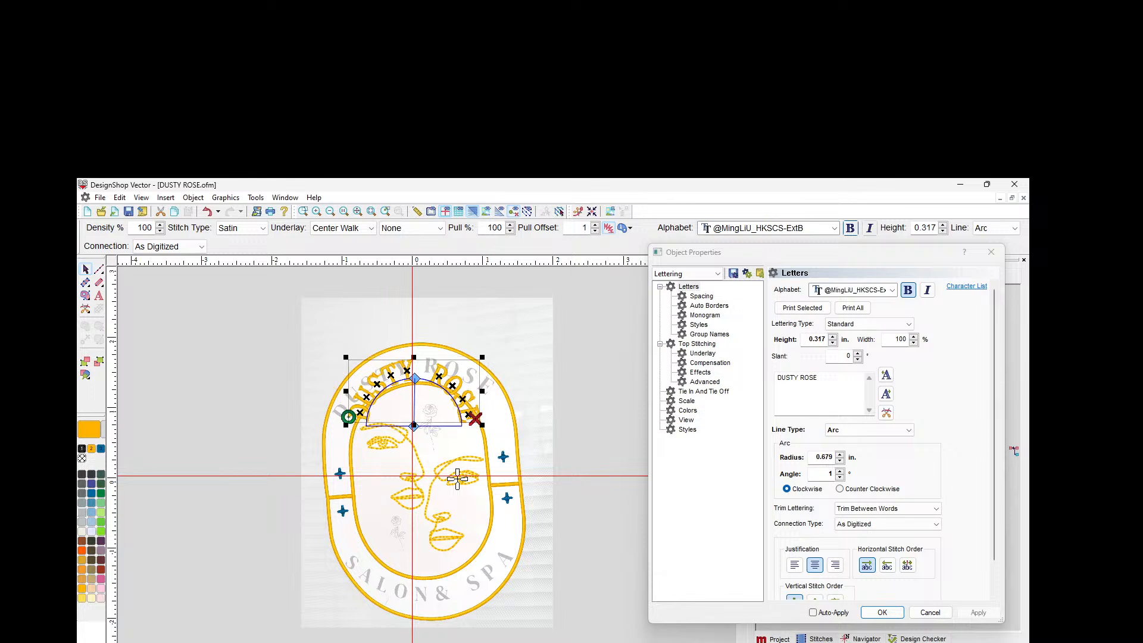
Step: Increase the lettering's arc radius in small stages, ending at 0.850 in
{"action": "left_click", "coordinate": [829, 457]}
{"action": "left_click", "coordinate": [826, 457]}
{"action": "key", "text": "Return"}
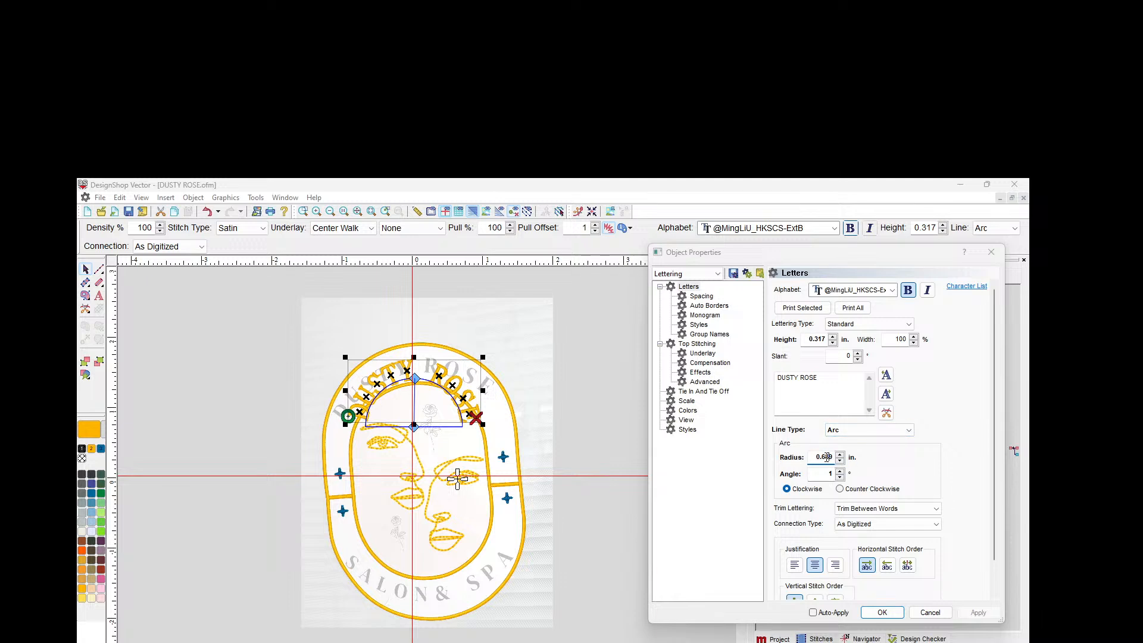
{"action": "type", "text": "95"}
{"action": "key", "text": "Return"}
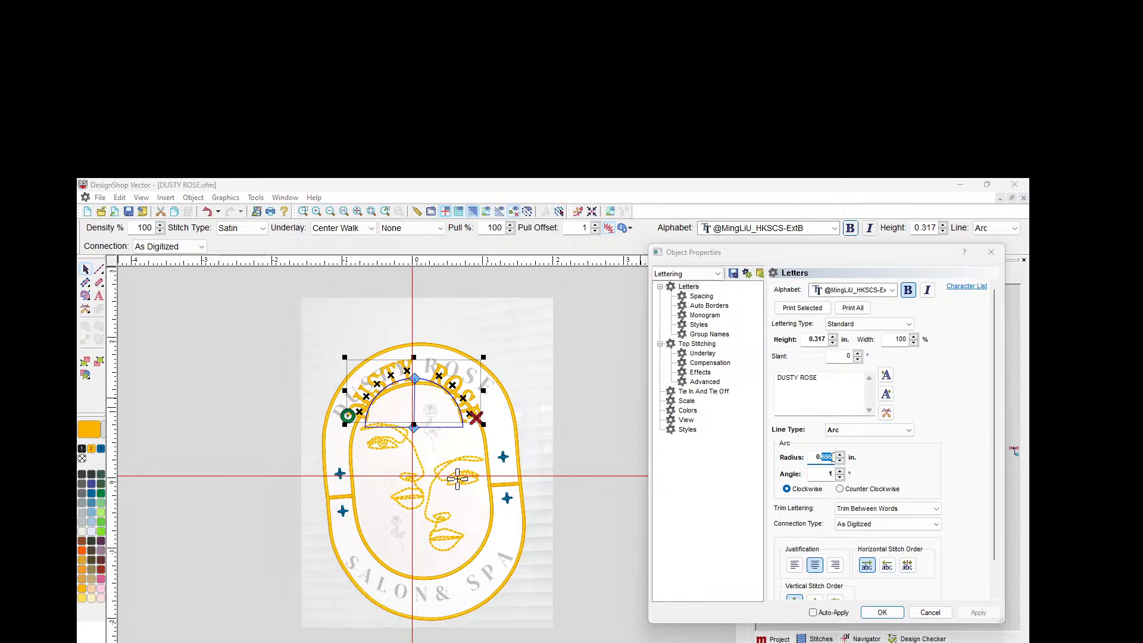
{"action": "type", "text": "700"}
{"action": "type", "text": "50"}
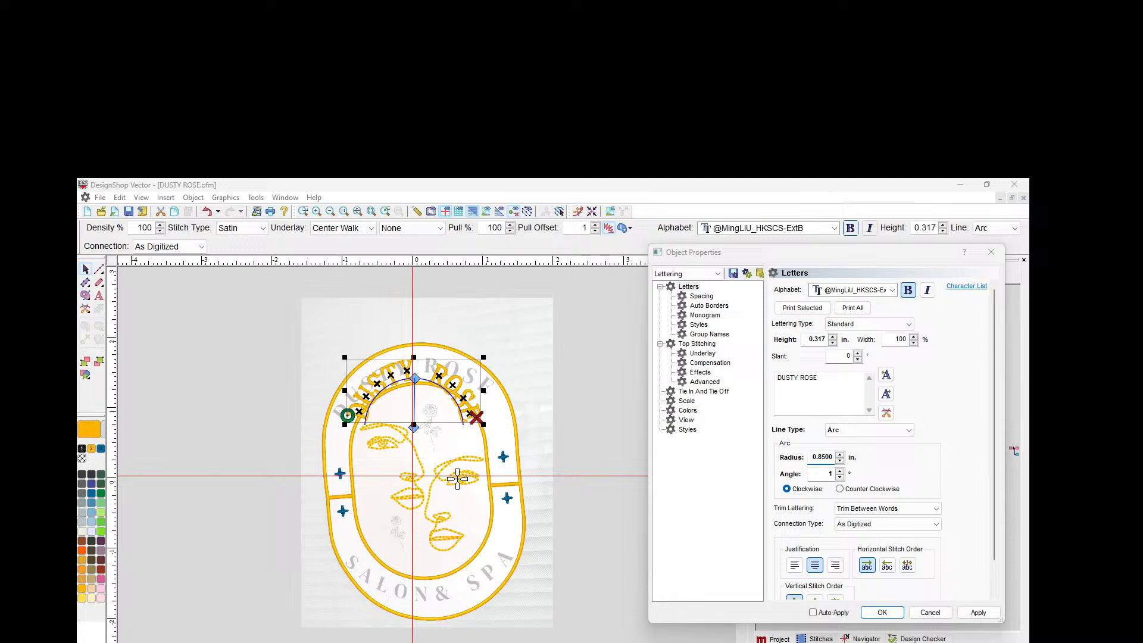
{"action": "key", "text": "Return"}
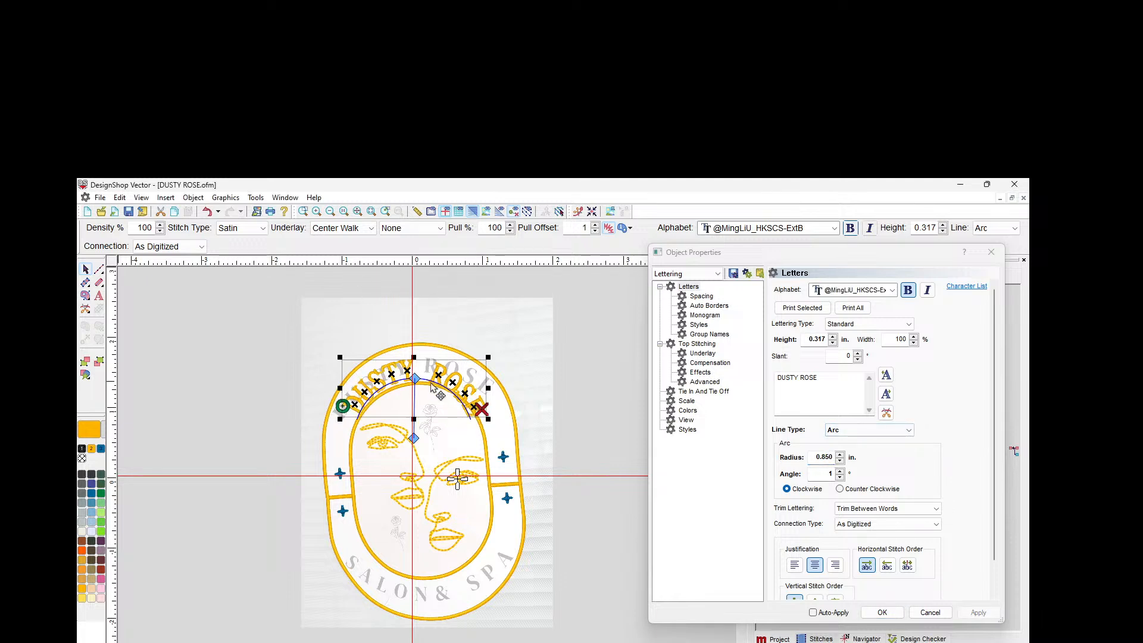
Step: Enlarge the lettering to about 0.373 in high and reposition it between the two border lines at the badge's top
{"action": "left_click_drag", "start_coordinate": [460, 403], "coordinate": [463, 397]}
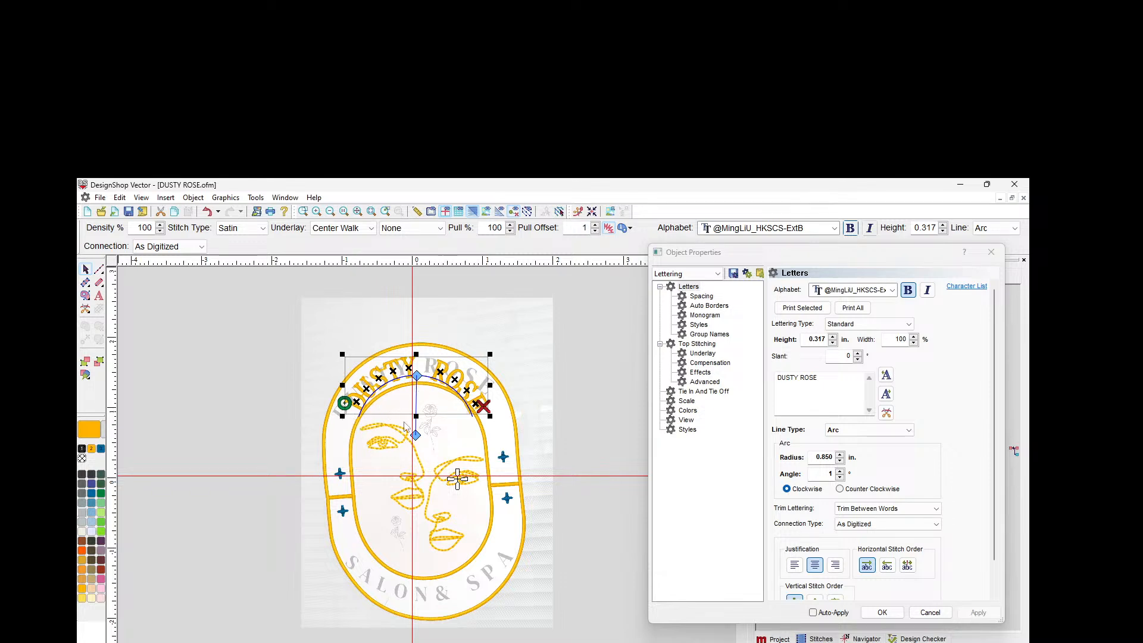
{"action": "left_click_drag", "start_coordinate": [490, 415], "coordinate": [502, 416]}
{"action": "left_click_drag", "start_coordinate": [345, 416], "coordinate": [329, 443]}
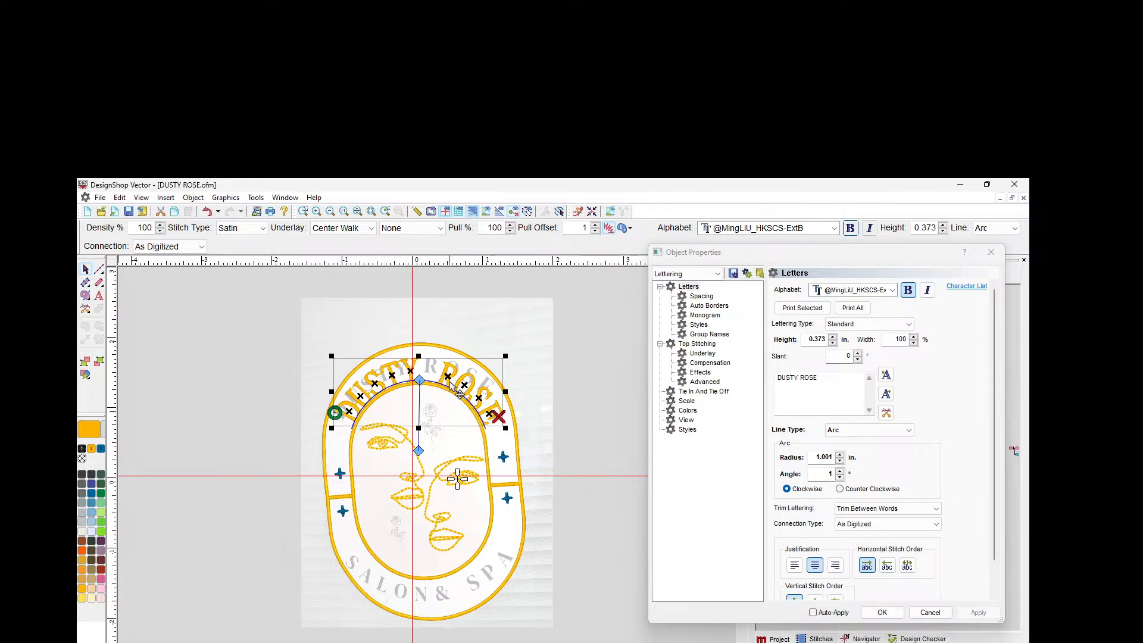
{"action": "left_click_drag", "start_coordinate": [452, 384], "coordinate": [451, 378]}
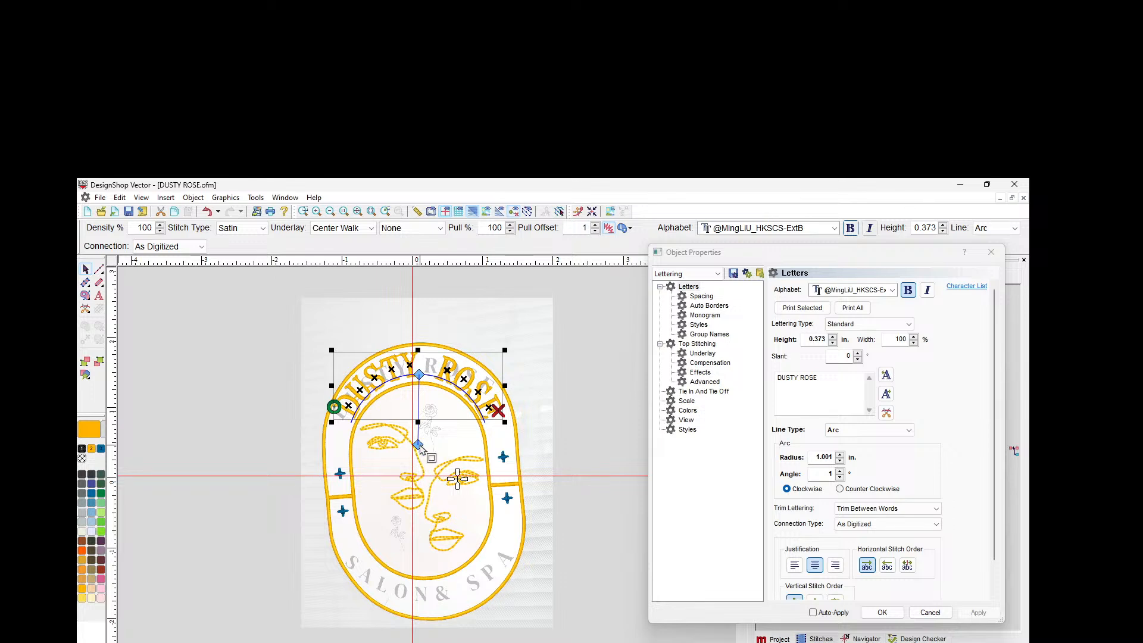
Step: Flatten the lettering's arc slightly with its centre handle and scale the text down to 0.358 in high
{"action": "left_click_drag", "start_coordinate": [419, 447], "coordinate": [417, 450]}
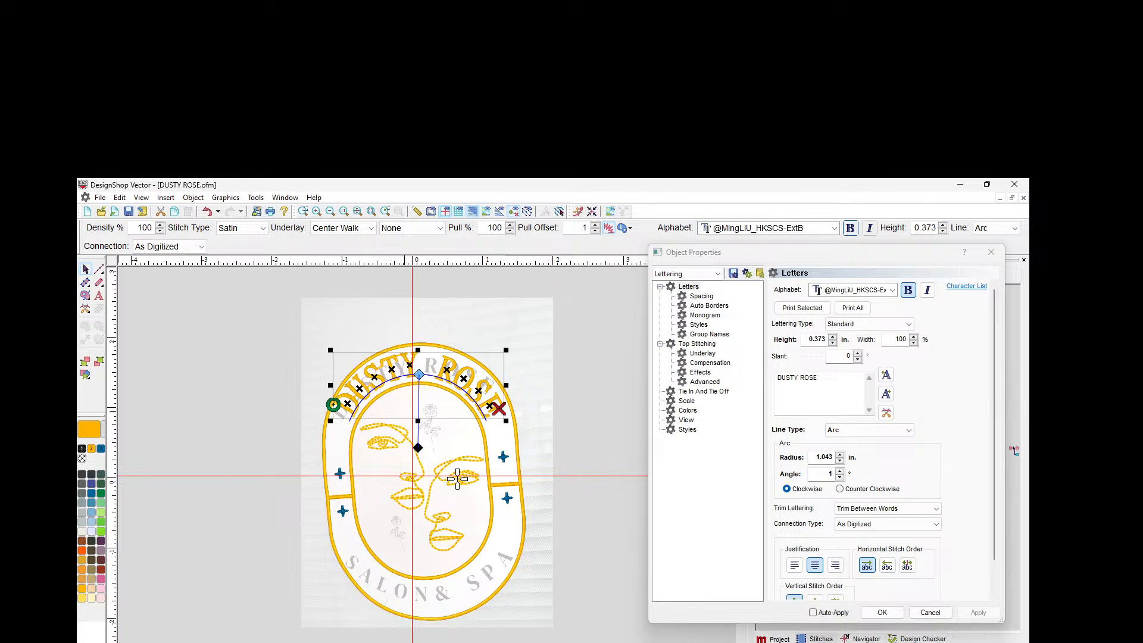
{"action": "key", "text": "ctrl+Down"}
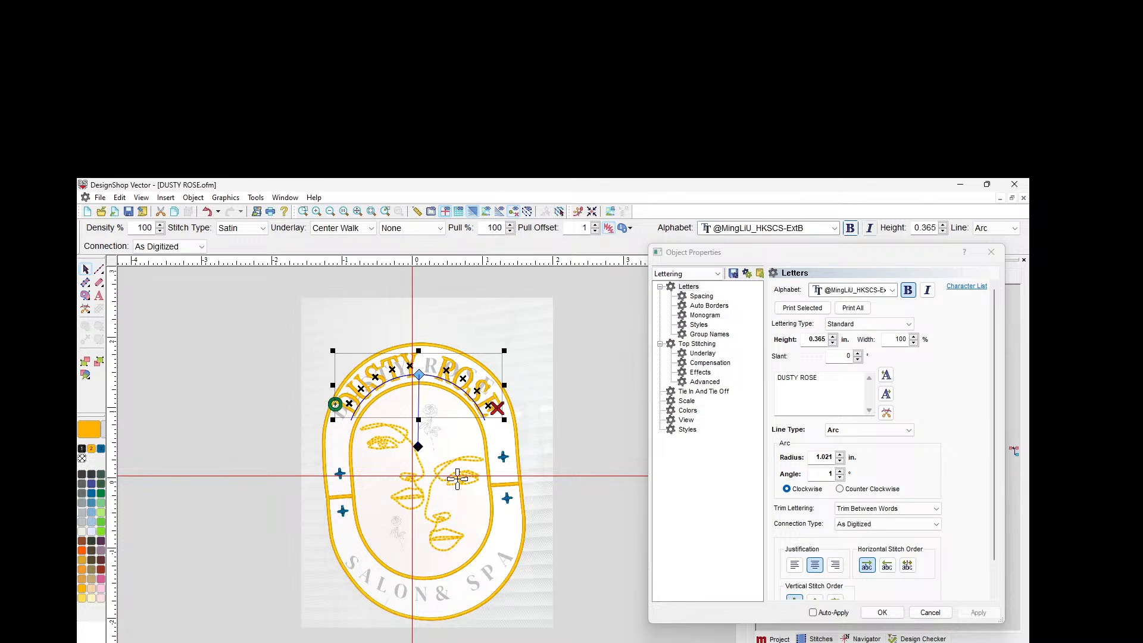
{"action": "key", "text": "ctrl+Down"}
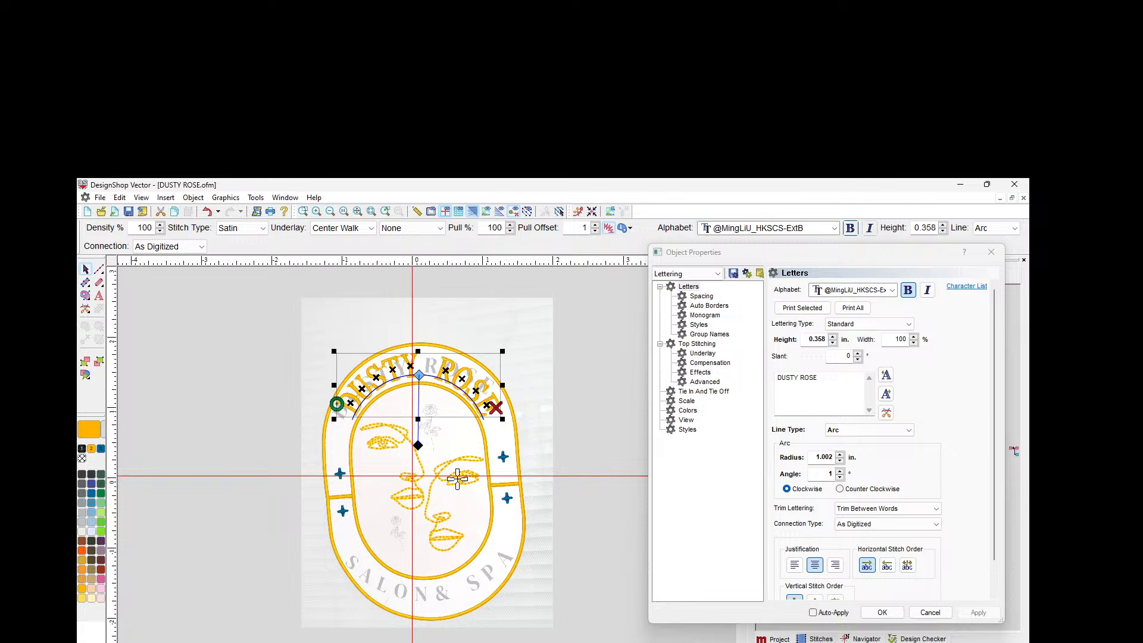
Step: Try flatter arc radii of 1.900, 1.600 and 1.300 in on the lettering
{"action": "left_click", "coordinate": [828, 456]}
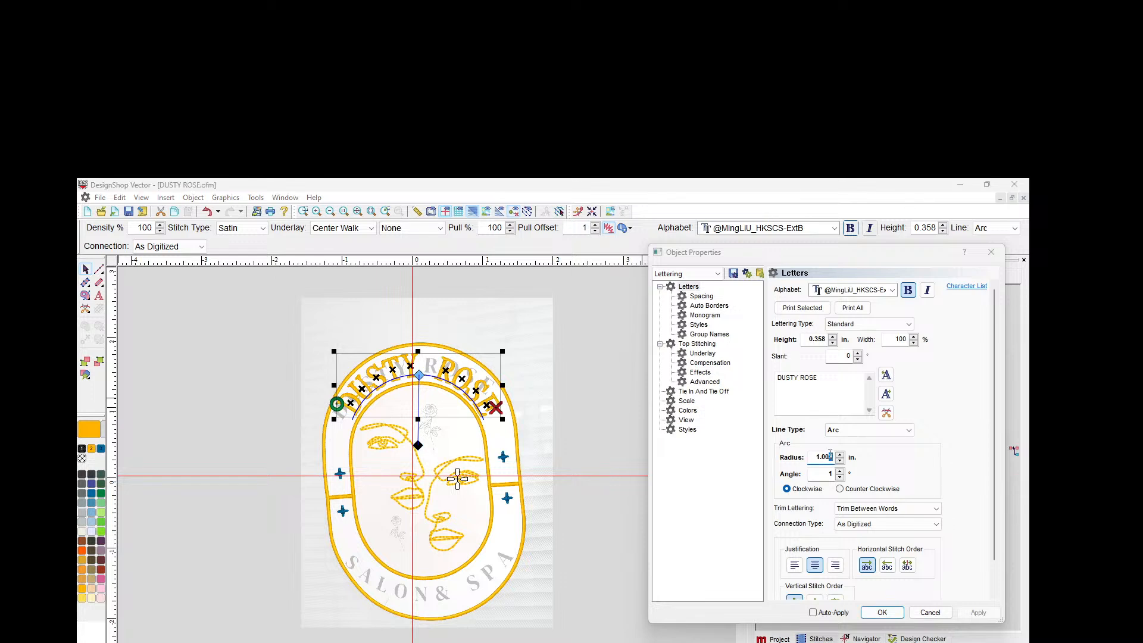
{"action": "type", "text": "0"}
{"action": "key", "text": "Return"}
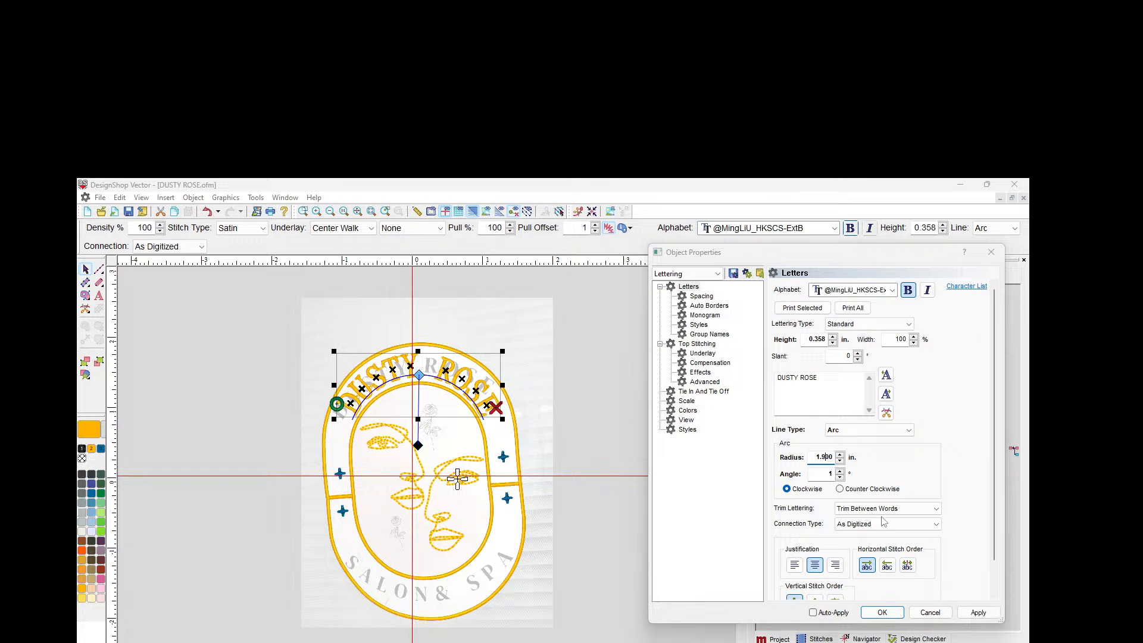
{"action": "left_click", "coordinate": [978, 613]}
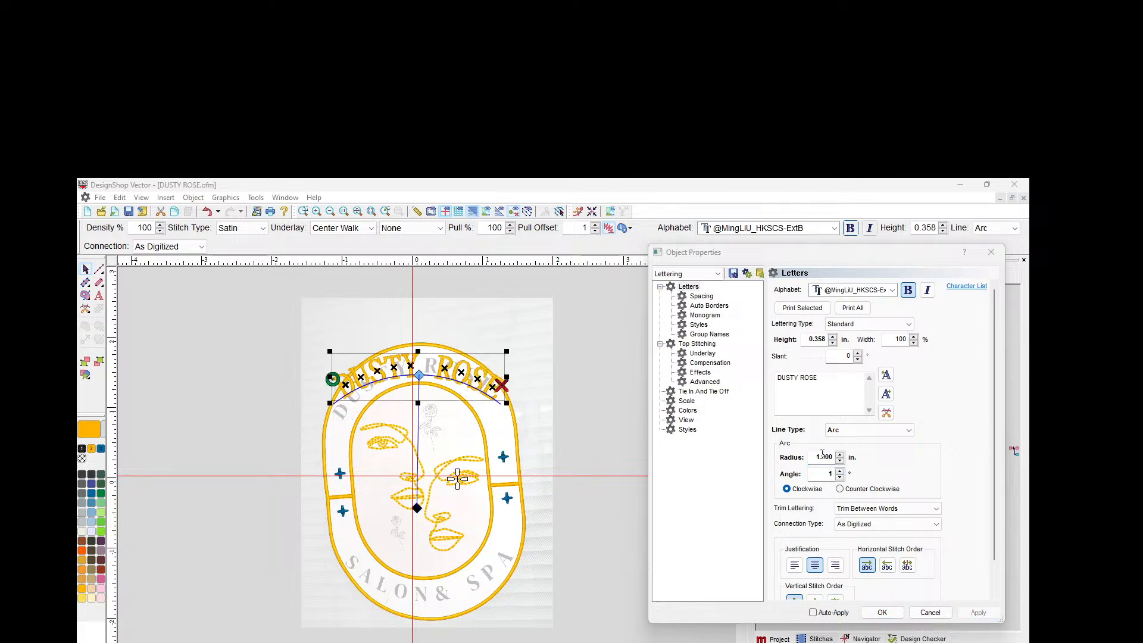
{"action": "type", "text": "6"}
{"action": "left_click", "coordinate": [978, 612]}
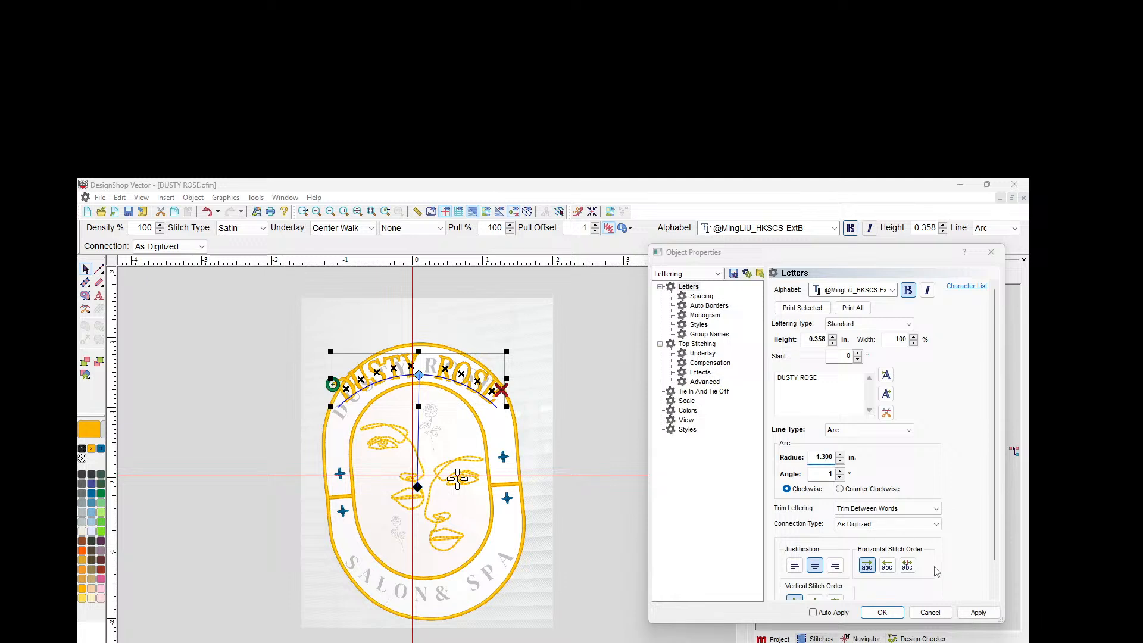
{"action": "left_click", "coordinate": [978, 613]}
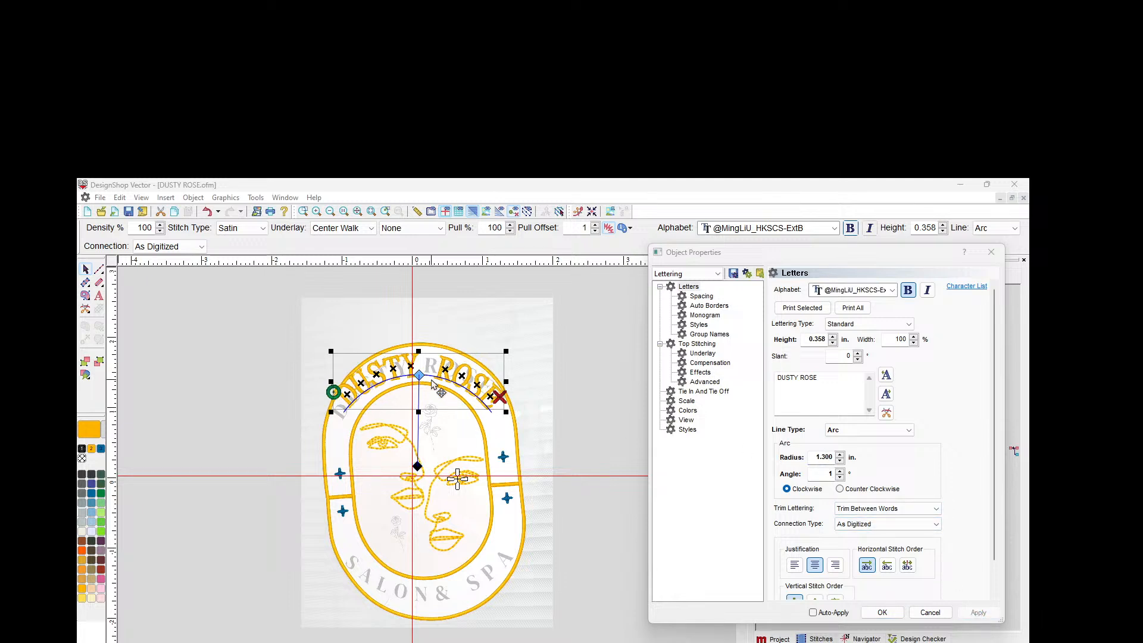
Step: Reduce the lettering's arc radius to 1.200 in and further to 1.100 in
{"action": "left_click_drag", "start_coordinate": [826, 456], "coordinate": [821, 455]}
{"action": "type", "text": "2"}
{"action": "key", "text": "Return"}
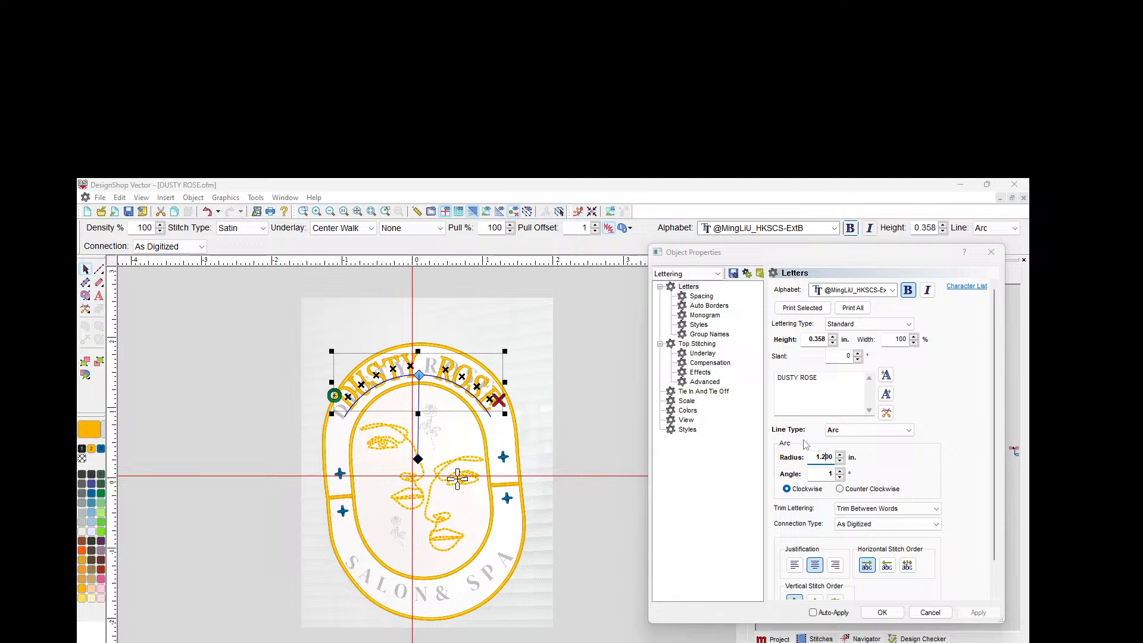
{"action": "left_click_drag", "start_coordinate": [825, 457], "coordinate": [821, 451]}
{"action": "type", "text": "1"}
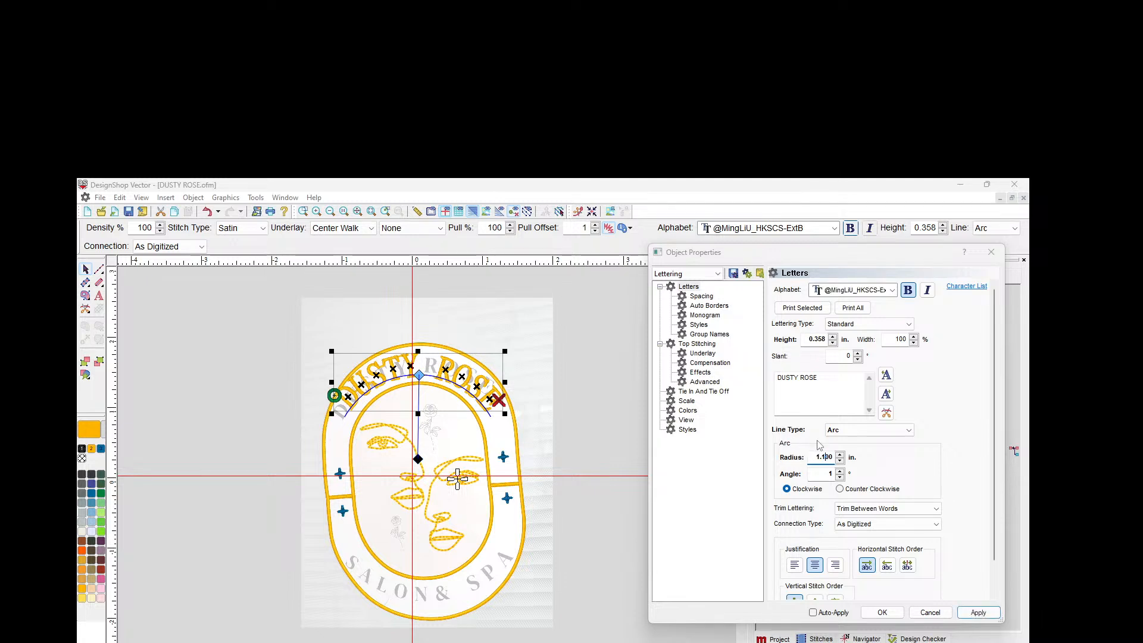
{"action": "key", "text": "Return"}
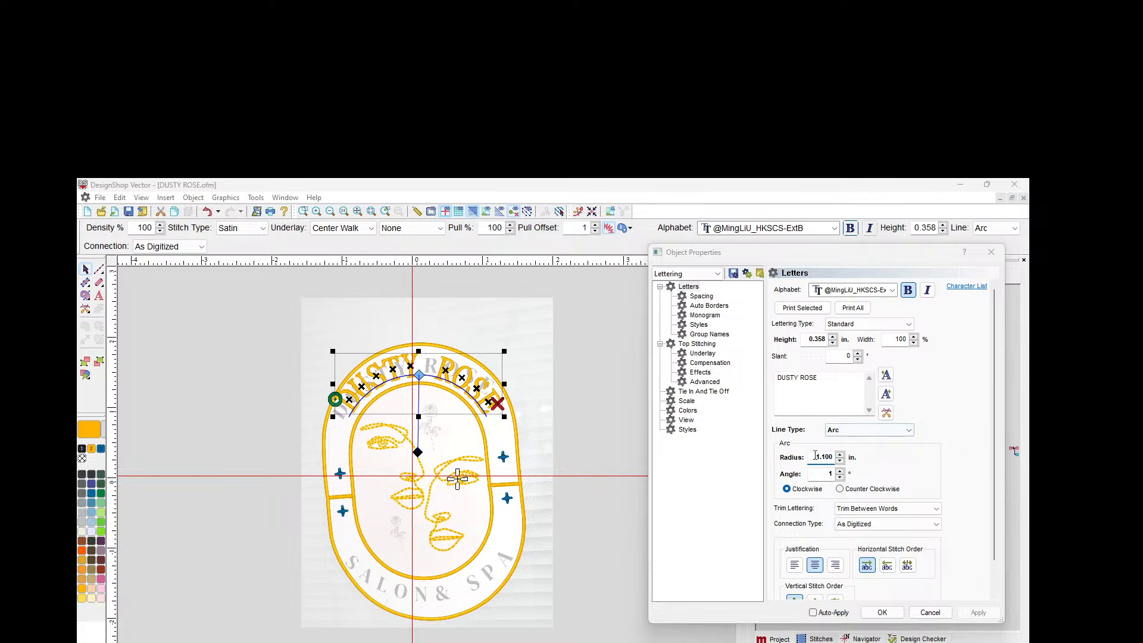
Step: Try much tighter arc radii of 0.100 and 0.600 in on the lettering
{"action": "left_click_drag", "start_coordinate": [821, 457], "coordinate": [811, 456]}
{"action": "type", "text": "0"}
{"action": "left_click", "coordinate": [971, 614]}
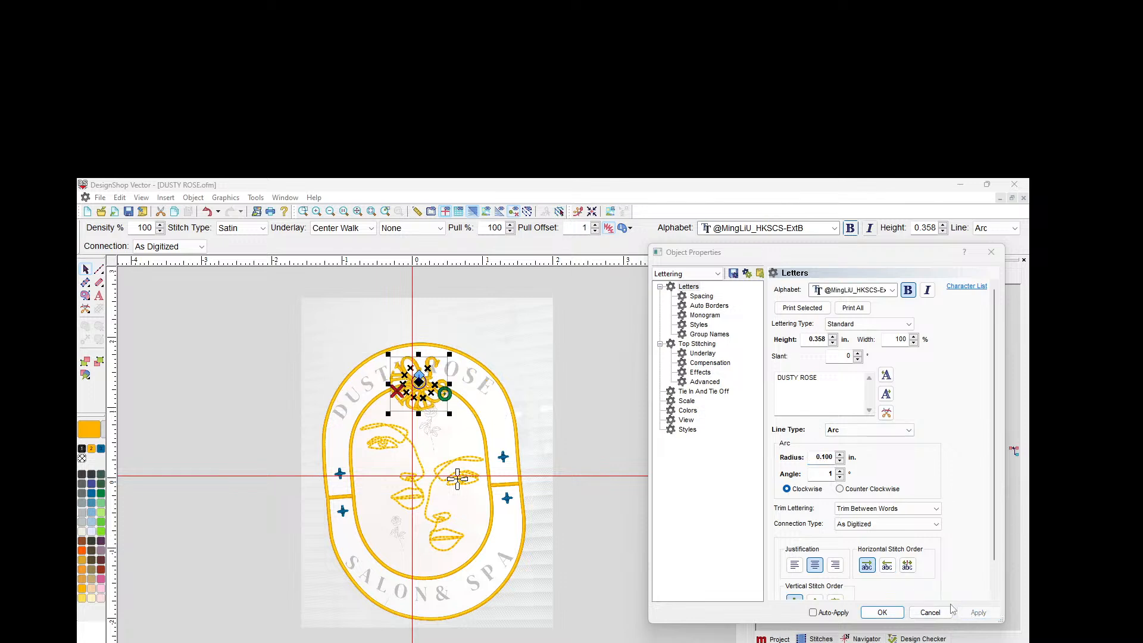
{"action": "left_click", "coordinate": [823, 457]}
{"action": "type", "text": "6"}
{"action": "key", "text": "Return"}
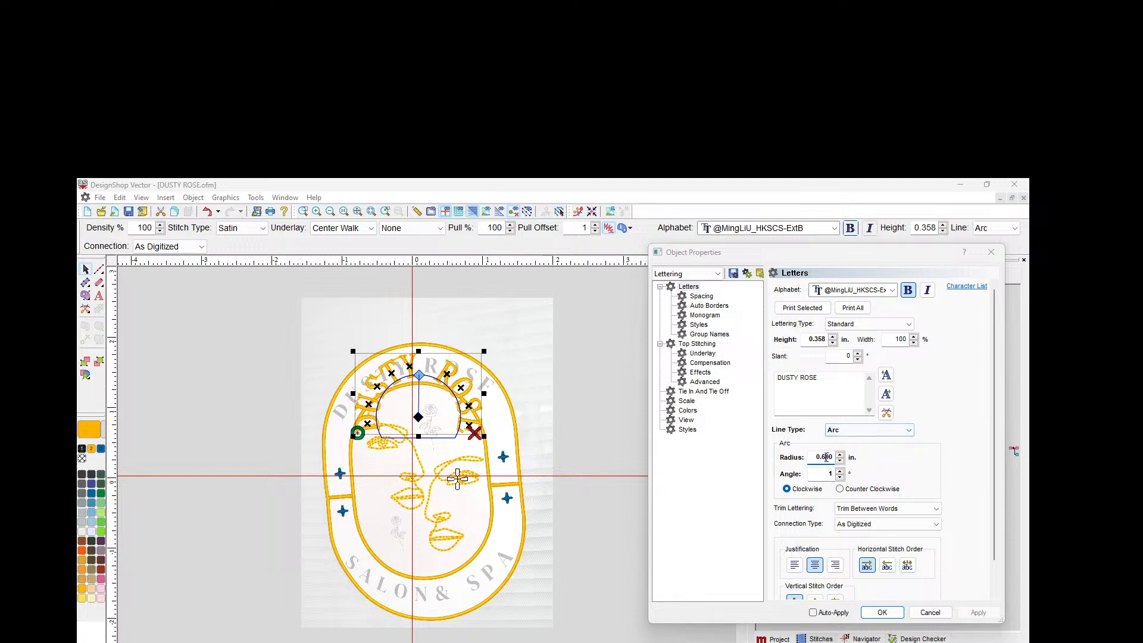
Step: Fine-tune the lettering's arc radius, settling on 0.890 in
{"action": "left_click_drag", "start_coordinate": [821, 456], "coordinate": [825, 458]}
{"action": "key", "text": "BackSpace"}
{"action": "key", "text": "Return"}
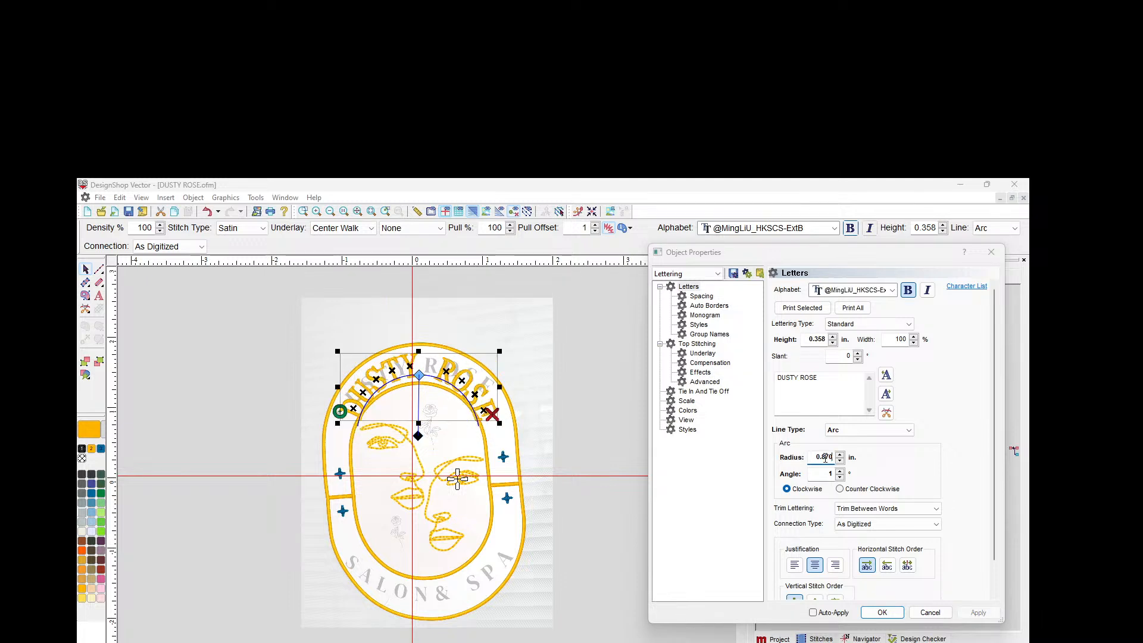
{"action": "left_click_drag", "start_coordinate": [828, 457], "coordinate": [832, 458]}
{"action": "type", "text": "920"}
{"action": "key", "text": "BackSpace"}
{"action": "key", "text": "Return"}
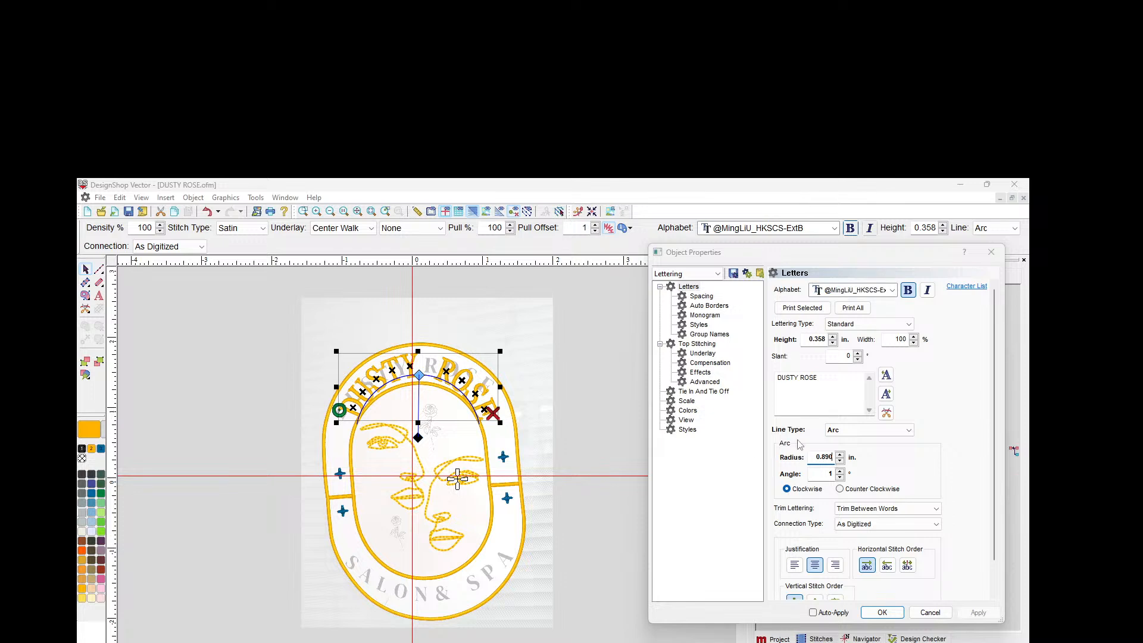
Step: Raise the lettering's arc radius in small increments through 0.920 and 0.950 in to 0.990 in
{"action": "left_click_drag", "start_coordinate": [824, 457], "coordinate": [835, 455]}
{"action": "type", "text": "99"}
{"action": "key", "text": "Return"}
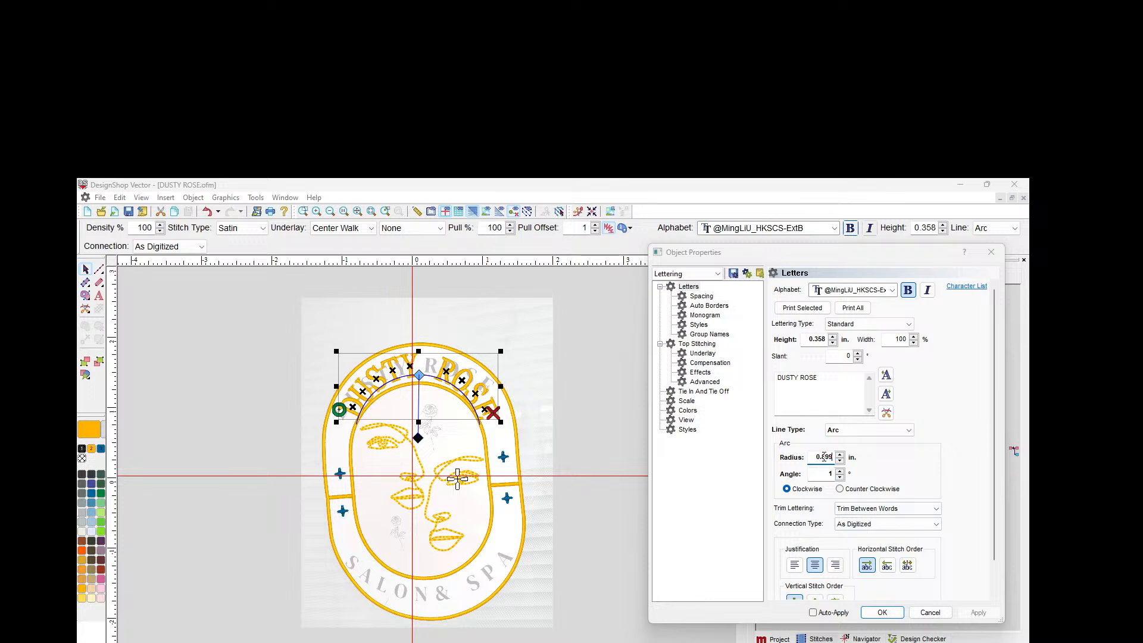
{"action": "type", "text": "920"}
{"action": "key", "text": "Return"}
{"action": "left_click", "coordinate": [839, 461]}
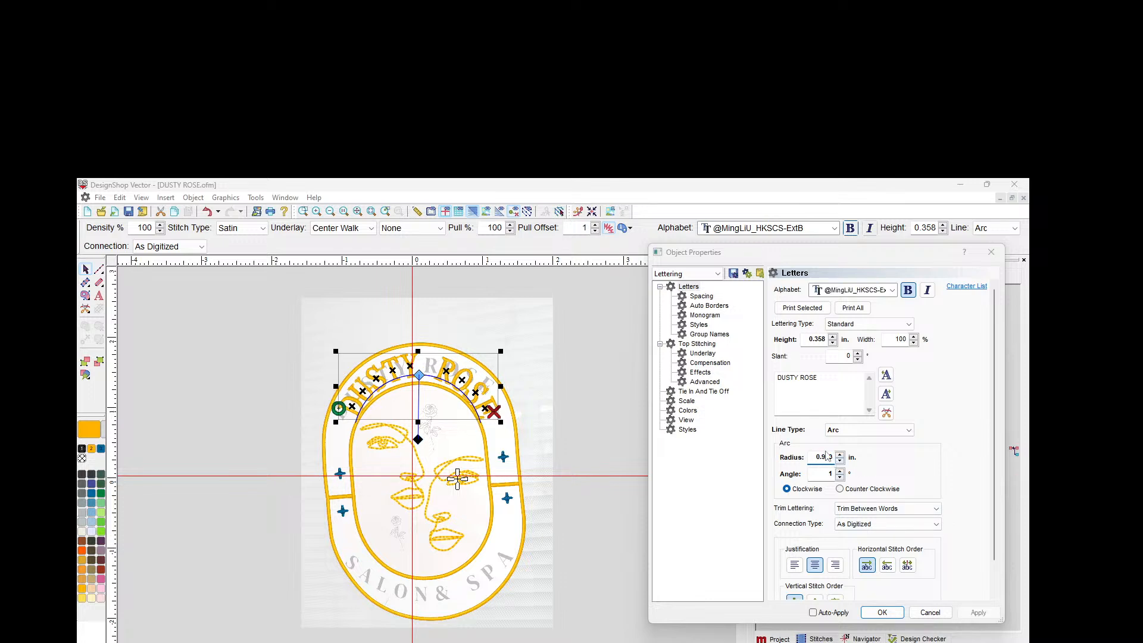
{"action": "type", "text": "50"}
{"action": "key", "text": "Return"}
{"action": "left_click_drag", "start_coordinate": [827, 459], "coordinate": [844, 464]}
{"action": "type", "text": "90"}
{"action": "key", "text": "Return"}
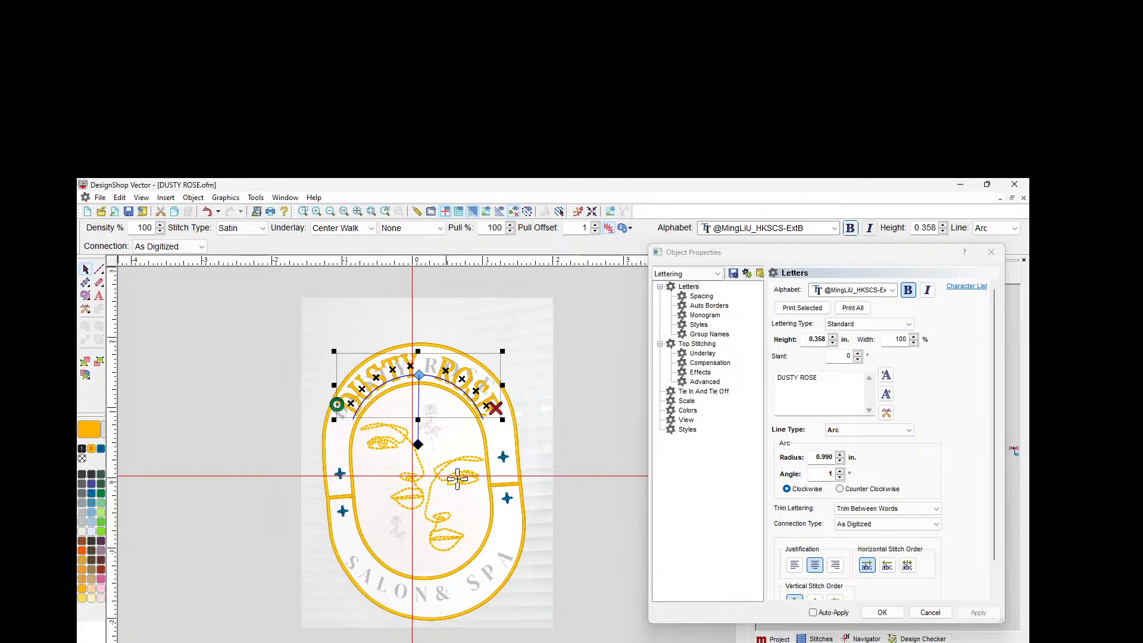
Step: Resize the DUSTY ROSE lettering freehand and reposition it within the upper band of the badge
{"action": "left_click_drag", "start_coordinate": [503, 351], "coordinate": [456, 369]}
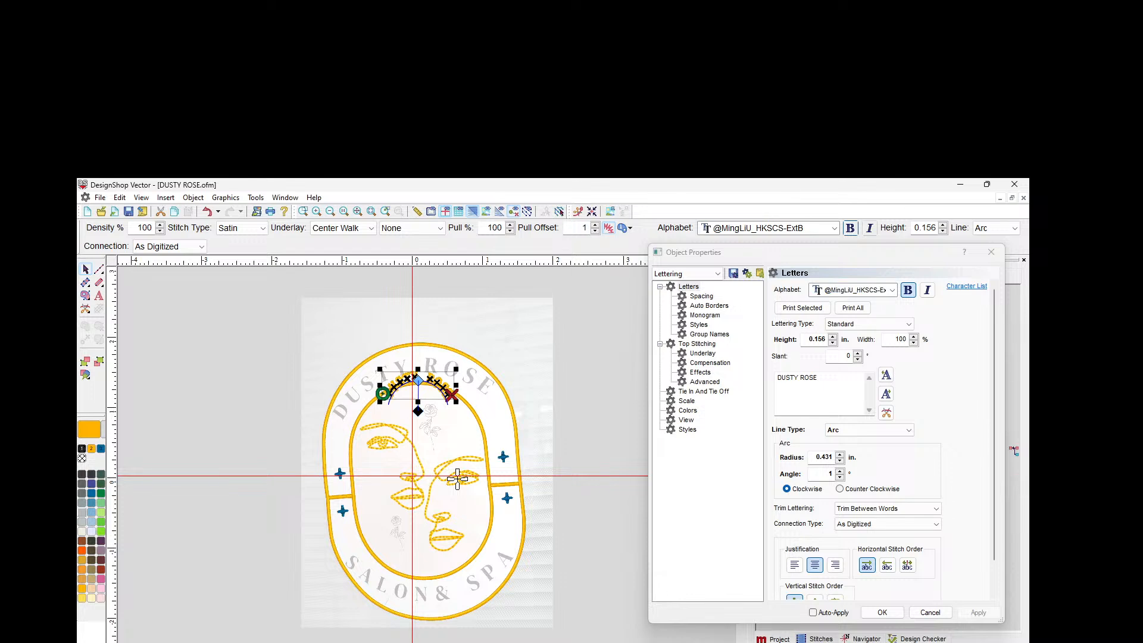
{"action": "key", "text": "ctrl+z"}
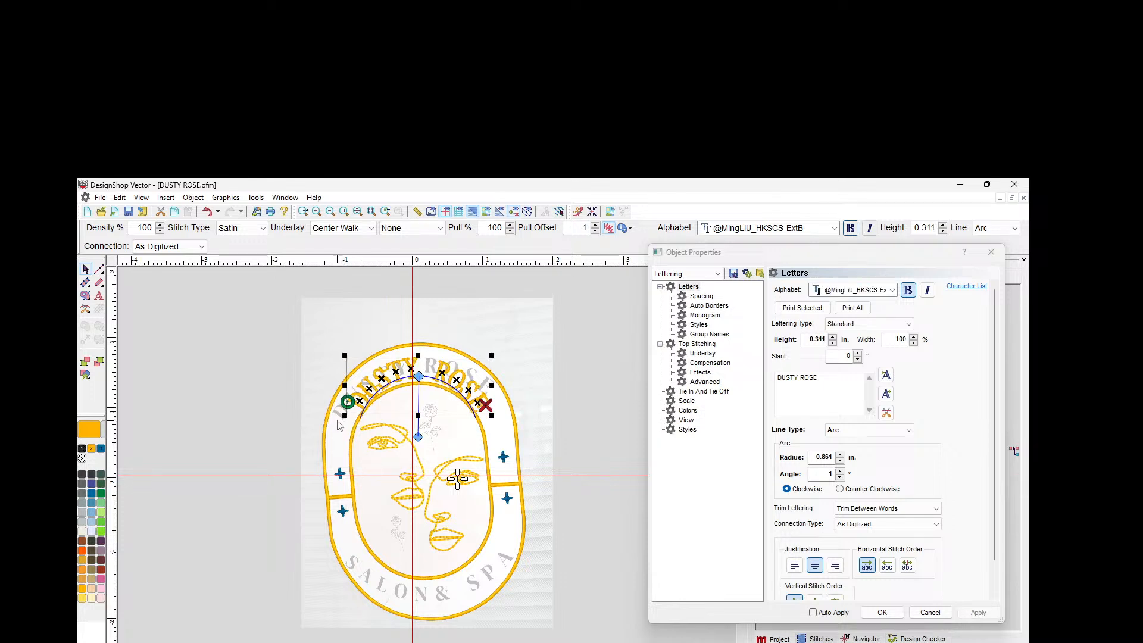
{"action": "left_click_drag", "start_coordinate": [345, 416], "coordinate": [328, 428]}
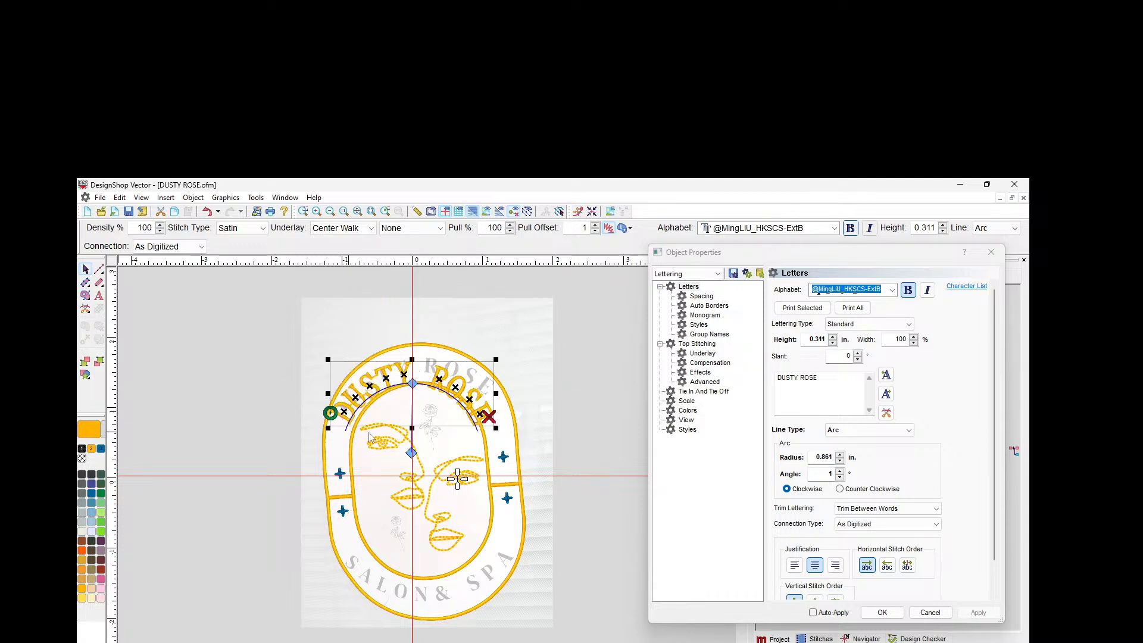
{"action": "left_click_drag", "start_coordinate": [496, 427], "coordinate": [504, 387]}
{"action": "left_click", "coordinate": [577, 369]}
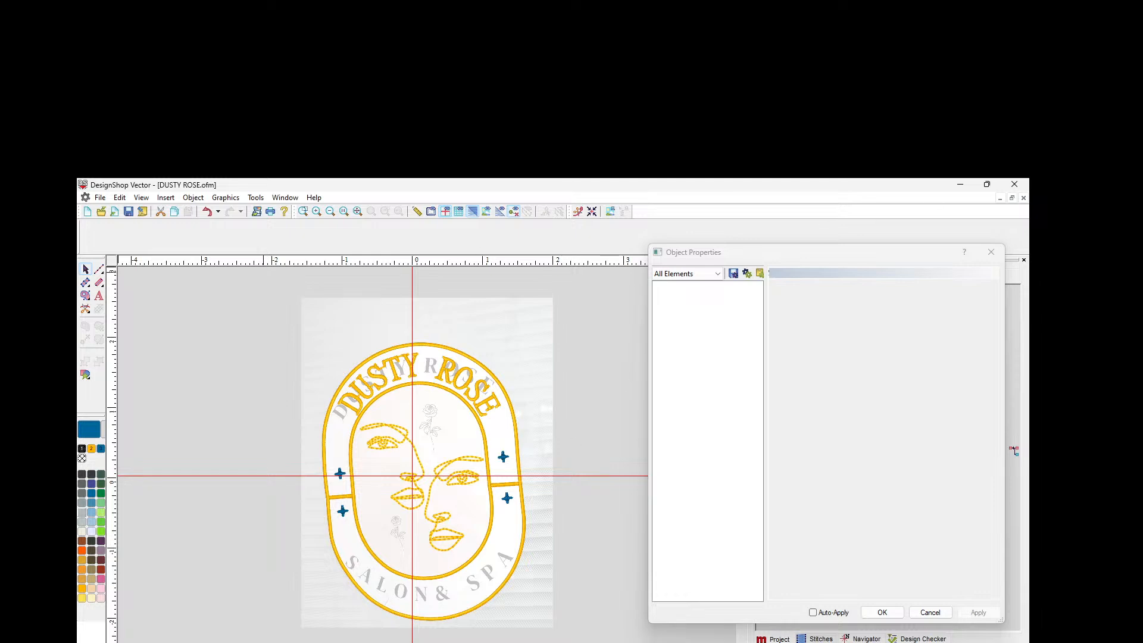
Step: Scale the DUSTY ROSE lettering down to a height of about 0.299 in and shift it within the upper band
{"action": "left_click", "coordinate": [317, 211]}
{"action": "scroll", "coordinate": [587, 352], "scroll_direction": "up", "scroll_amount": 3}
{"action": "scroll", "coordinate": [619, 536], "scroll_direction": "down", "scroll_amount": 1}
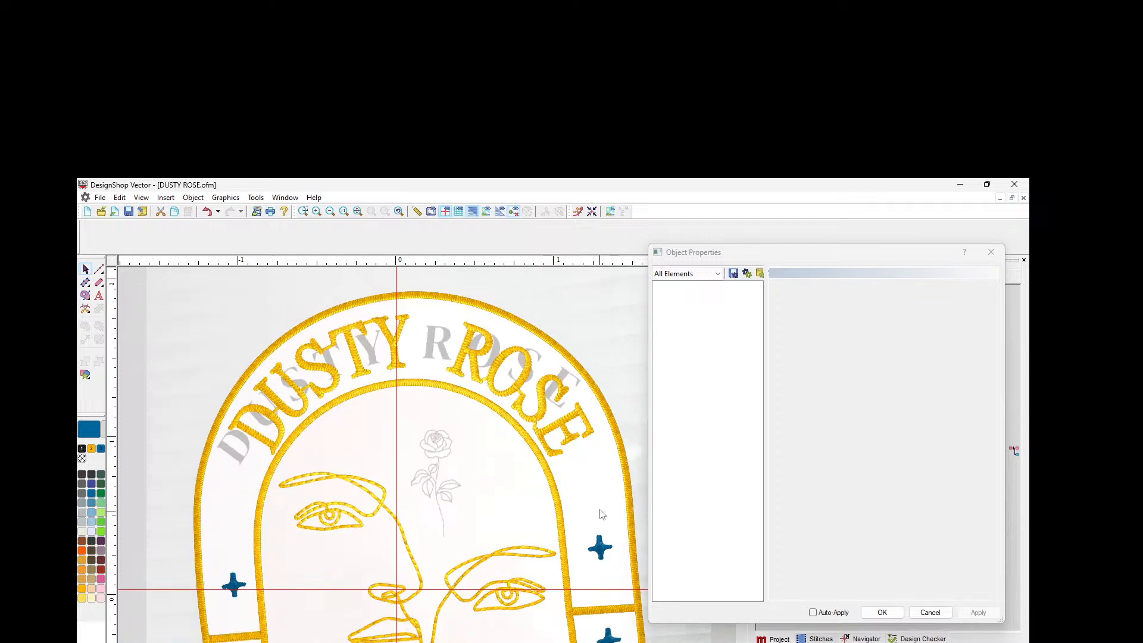
{"action": "left_click", "coordinate": [262, 443]}
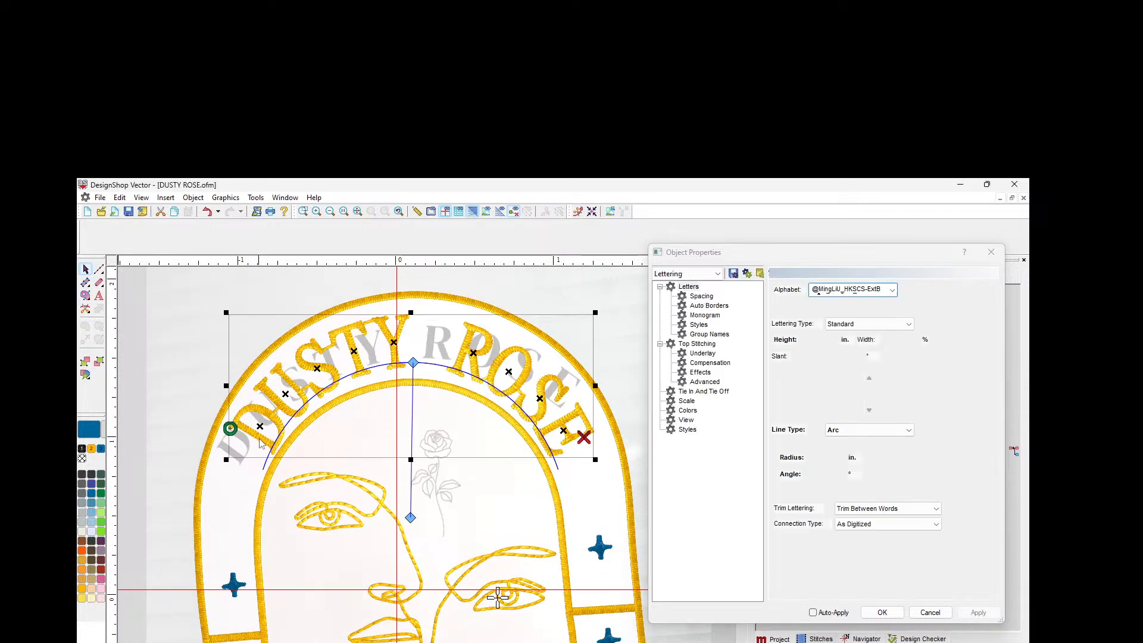
{"action": "left_click_drag", "start_coordinate": [409, 314], "coordinate": [419, 362]}
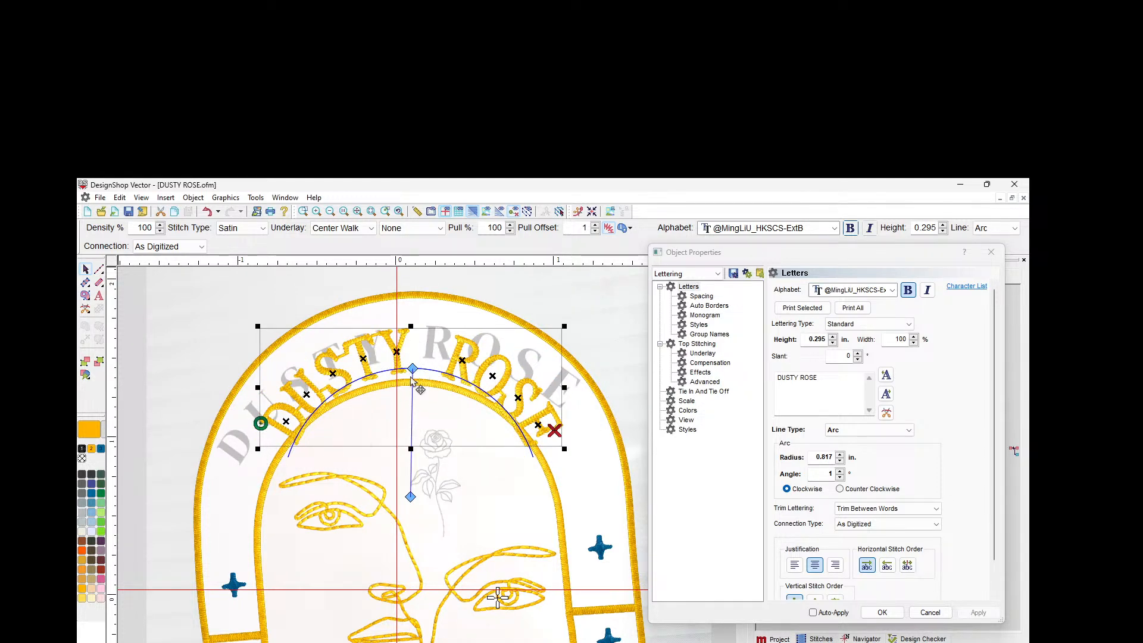
{"action": "left_click_drag", "start_coordinate": [256, 451], "coordinate": [245, 455]}
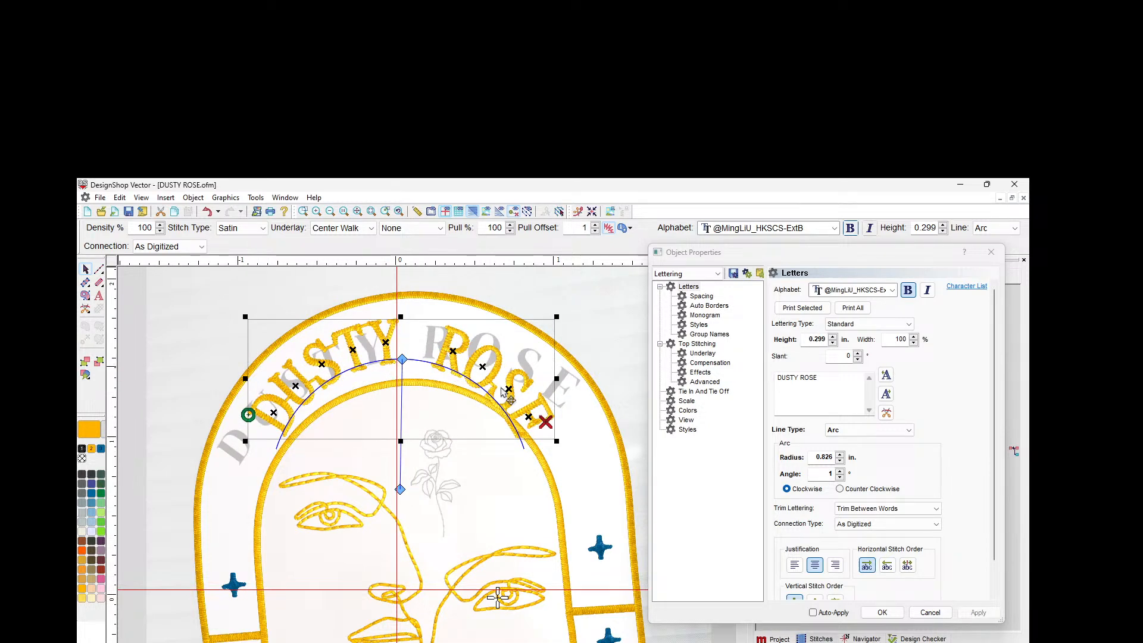
Step: Try arc radii of 0.626, 1.626 and 1.826 in on the lettering
{"action": "left_click", "coordinate": [825, 457]}
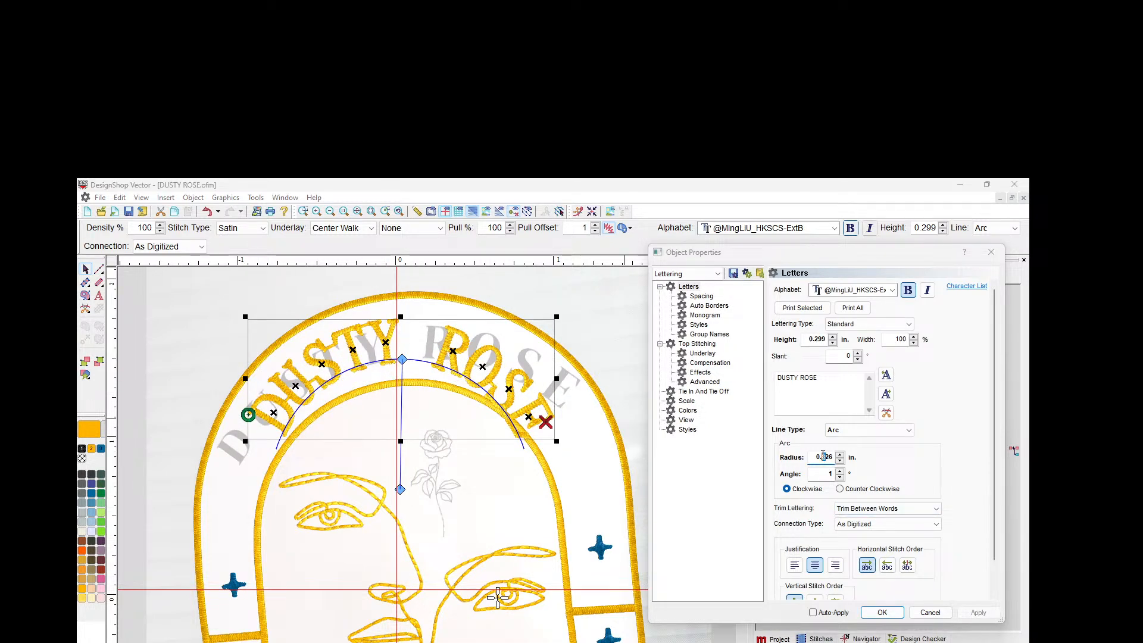
{"action": "type", "text": "6"}
{"action": "key", "text": "Return"}
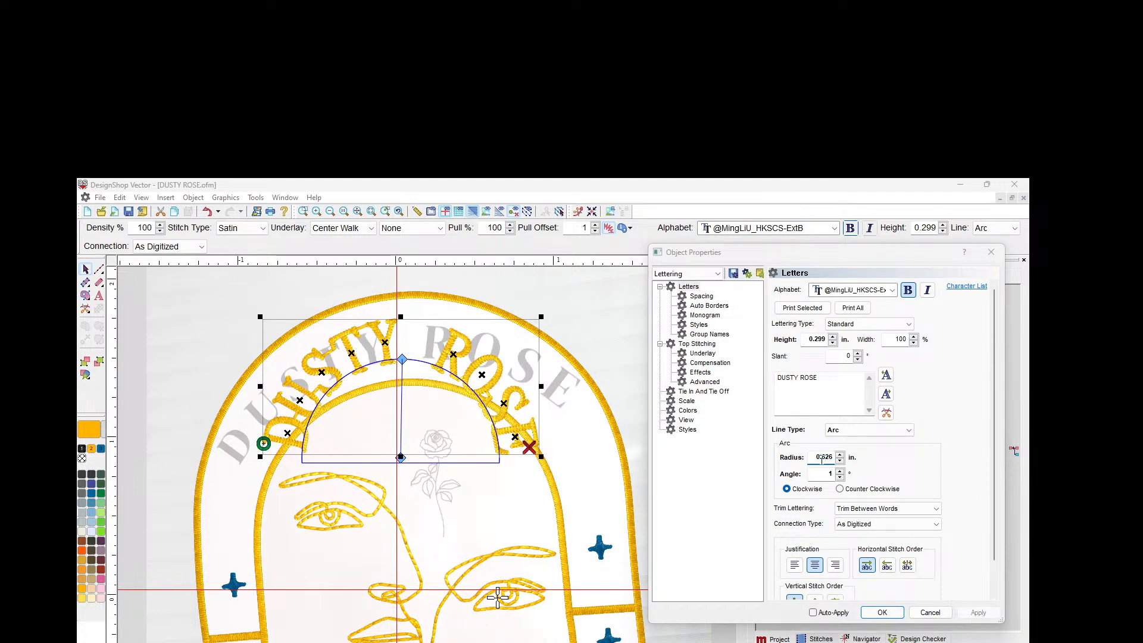
{"action": "key", "text": "Return"}
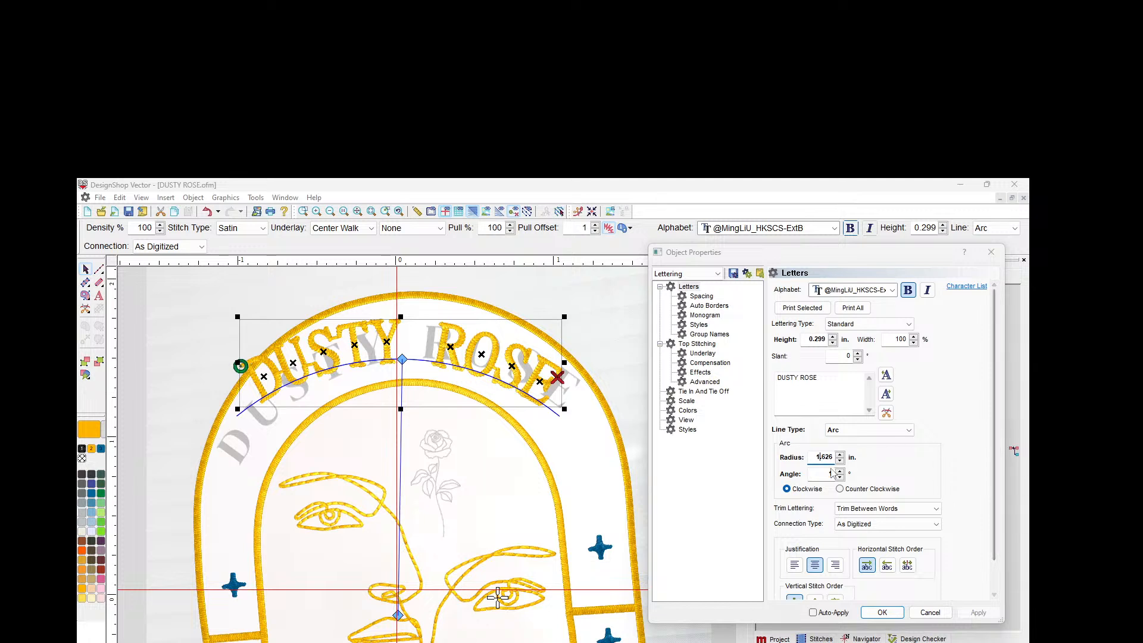
{"action": "left_click", "coordinate": [824, 455]}
{"action": "key", "text": "BackSpace"}
{"action": "type", "text": "8"}
{"action": "key", "text": "Return"}
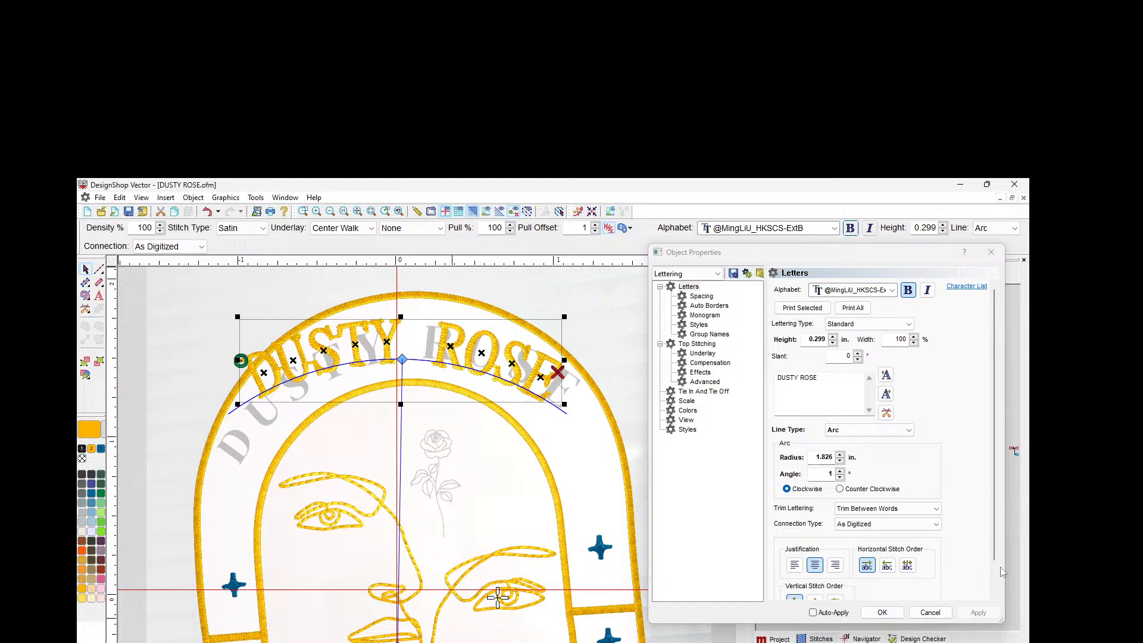
Step: Reduce the lettering's arc radius through 1.426 and 1.226 to 1.126 in, and move the lettering down onto the inner arch
{"action": "left_click", "coordinate": [824, 457]}
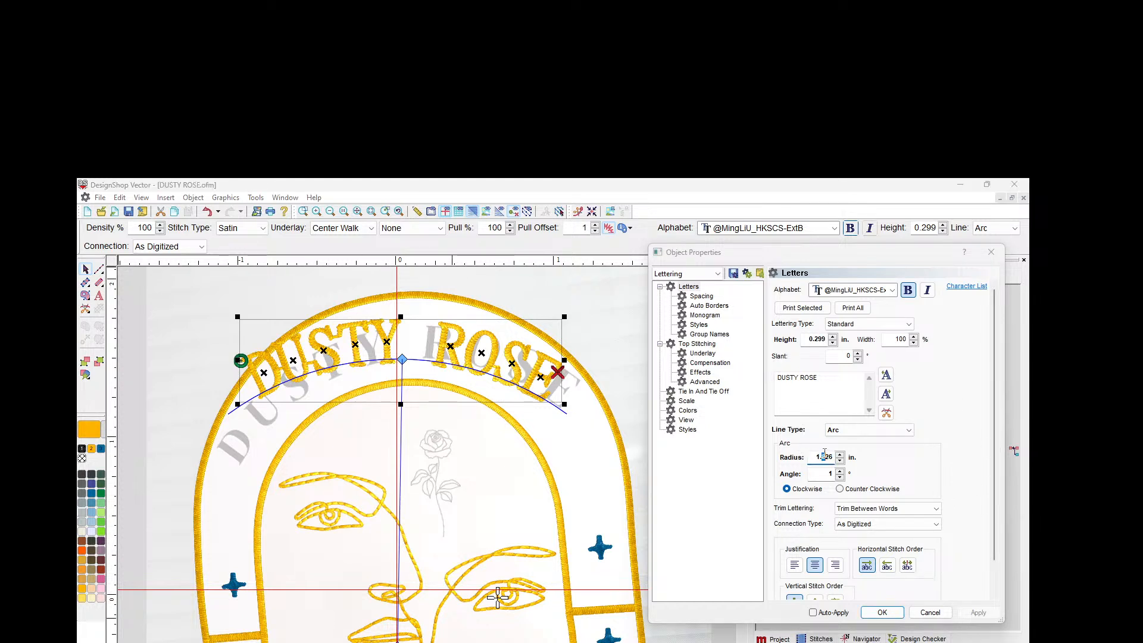
{"action": "key", "text": "Delete"}
{"action": "type", "text": "4"}
{"action": "key", "text": "Return"}
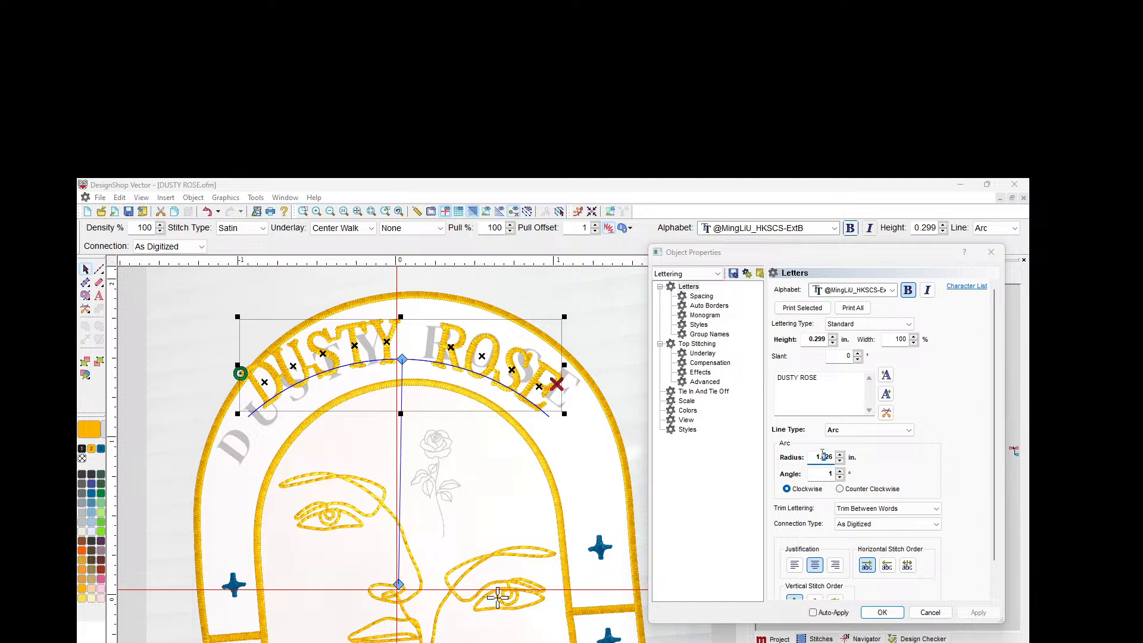
{"action": "key", "text": "Delete"}
{"action": "type", "text": "2"}
{"action": "key", "text": "Return"}
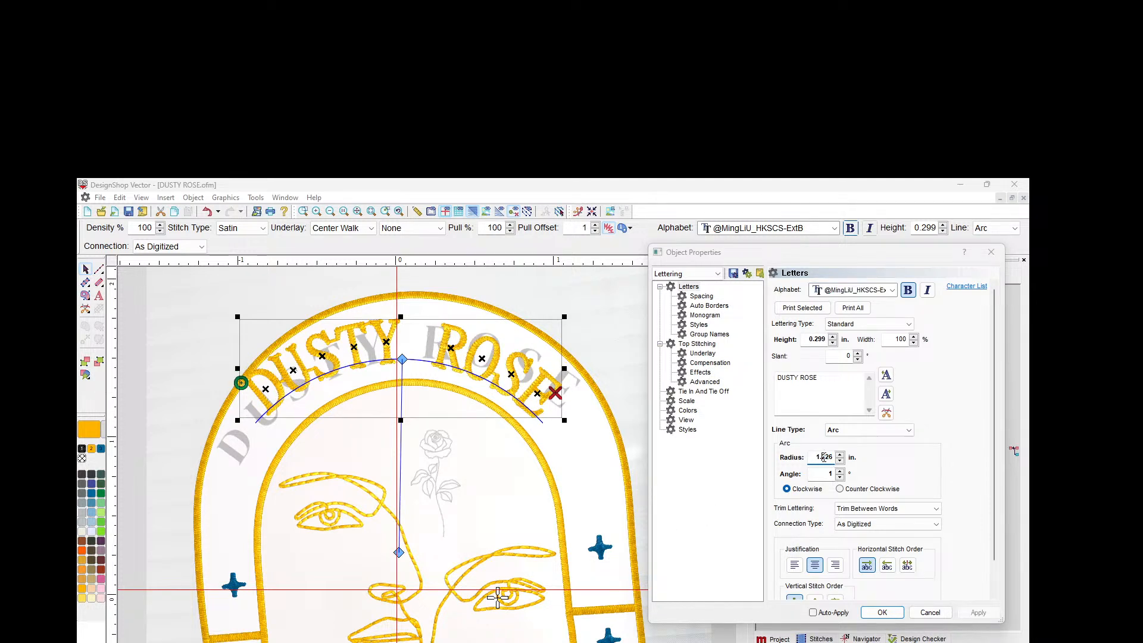
{"action": "type", "text": "1"}
{"action": "key", "text": "Return"}
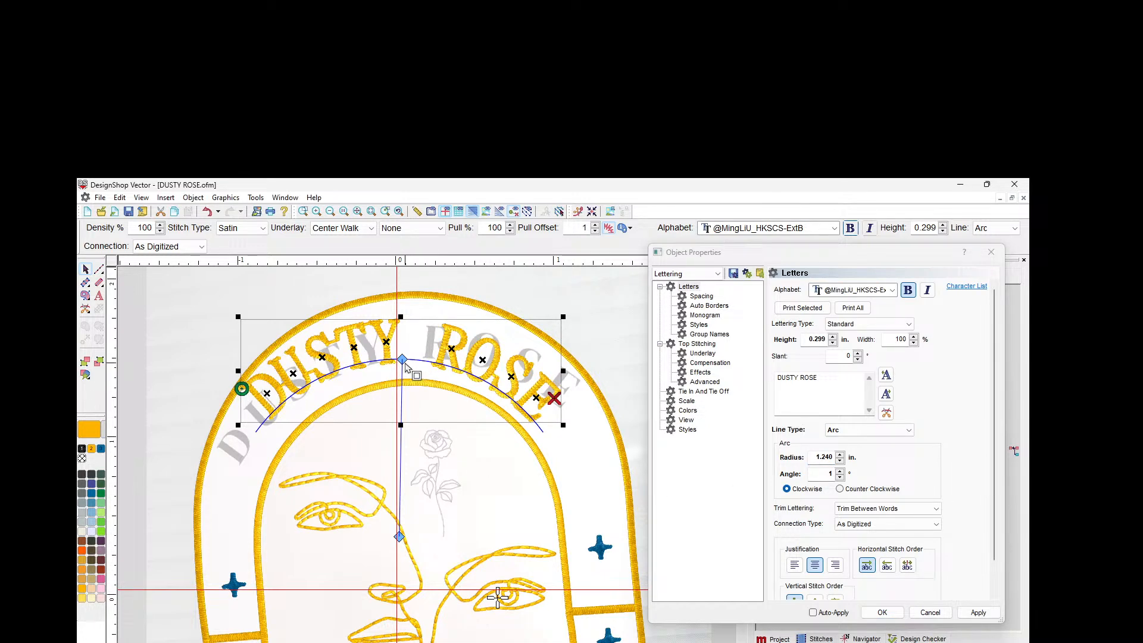
{"action": "left_click_drag", "start_coordinate": [497, 387], "coordinate": [517, 450]}
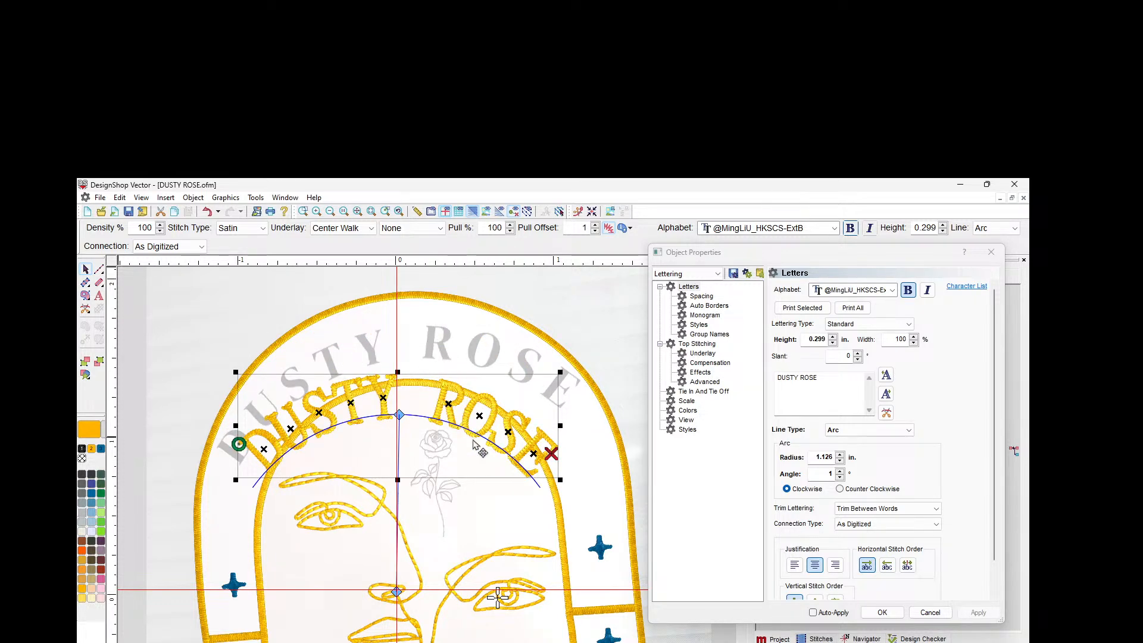
Step: Change the lettering's alphabet to the TrueType font Century Schoolbook and apply it
{"action": "left_click", "coordinate": [891, 290]}
{"action": "left_click", "coordinate": [814, 443]}
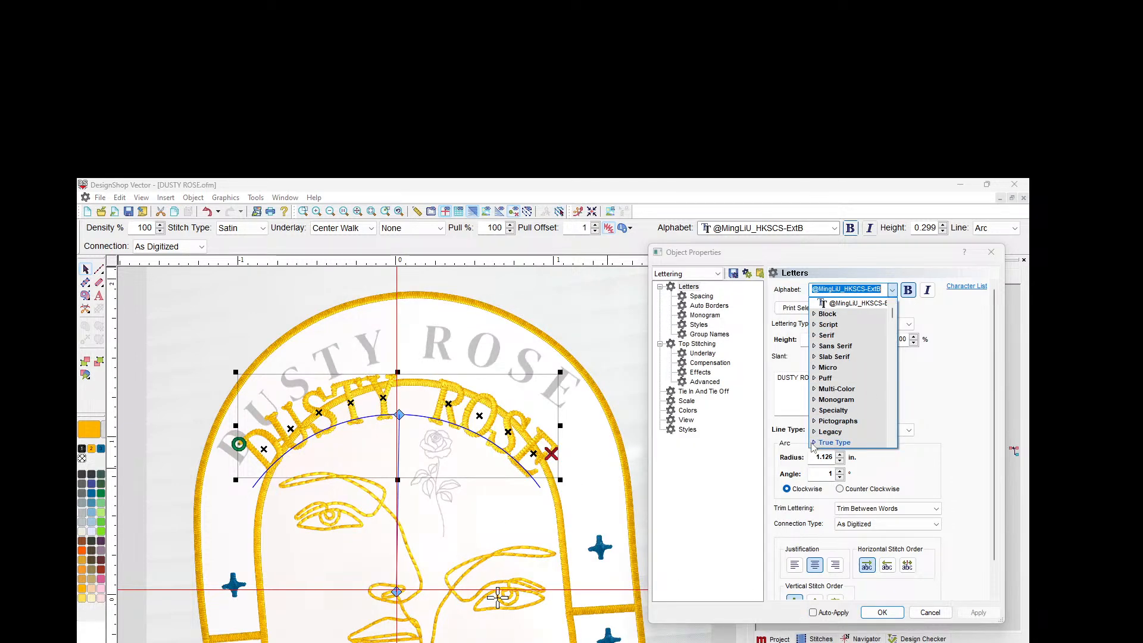
{"action": "scroll", "coordinate": [843, 417], "scroll_direction": "down", "scroll_amount": 8}
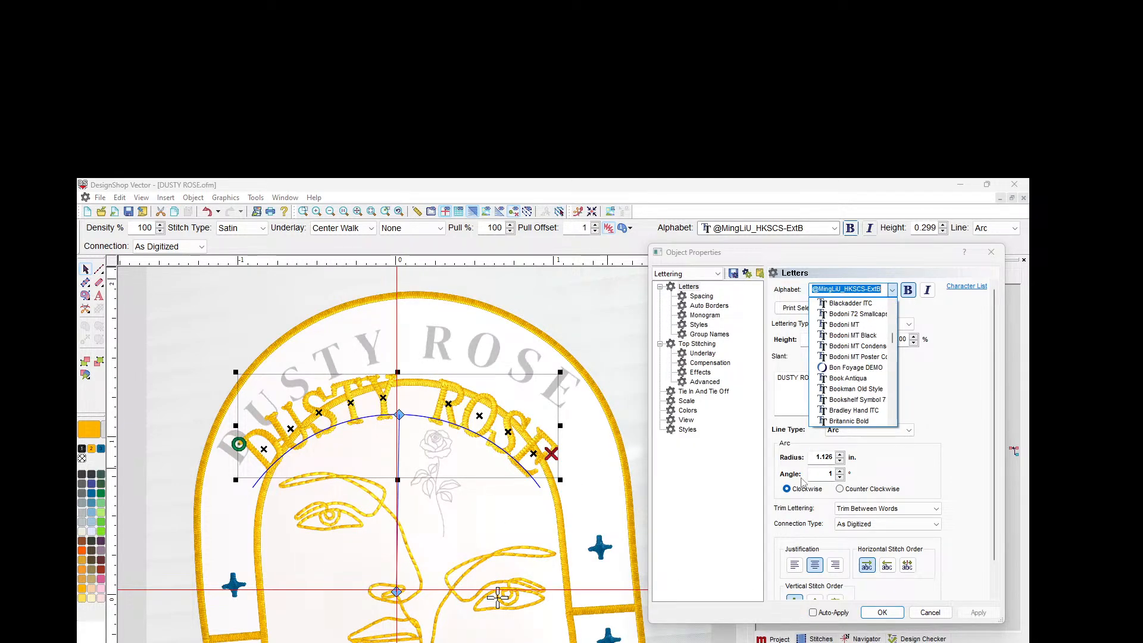
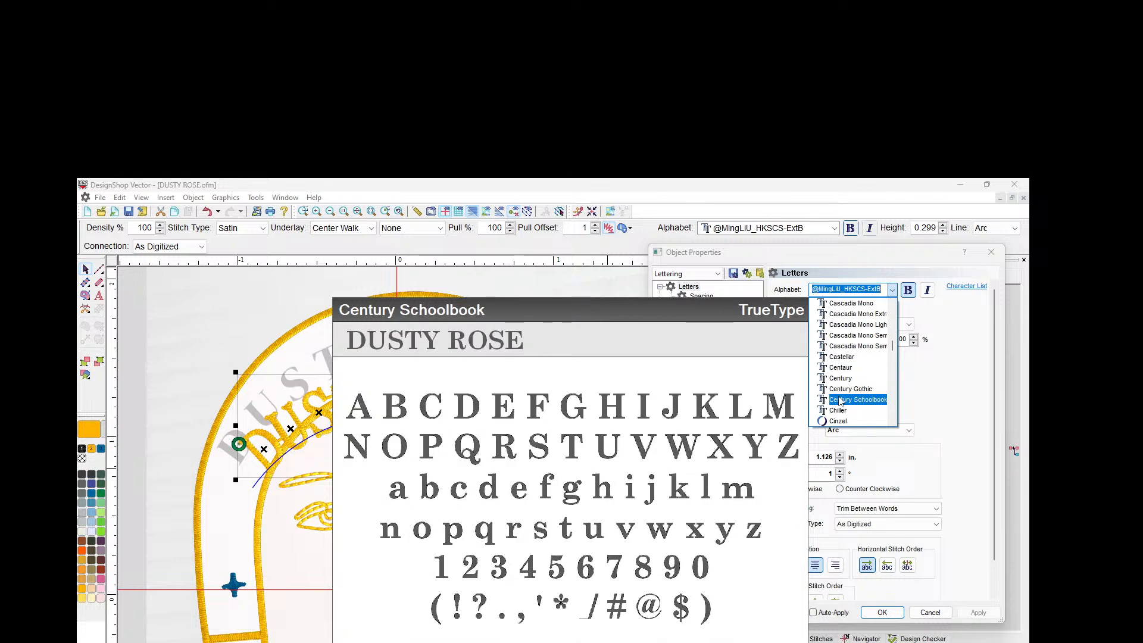
{"action": "left_click", "coordinate": [840, 400]}
{"action": "left_click", "coordinate": [978, 612]}
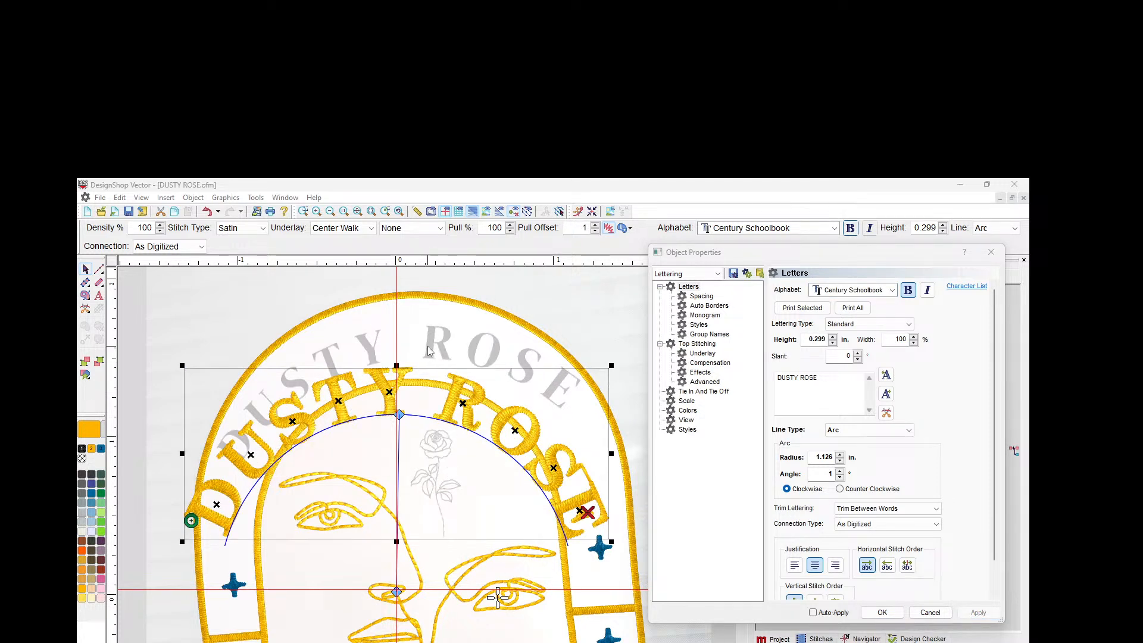
Step: Look through the Serif alphabets from 2 Color Happy Times to STENCIL BLOCK for one resembling the artwork's DUSTY ROSE lettering
{"action": "left_click", "coordinate": [892, 290]}
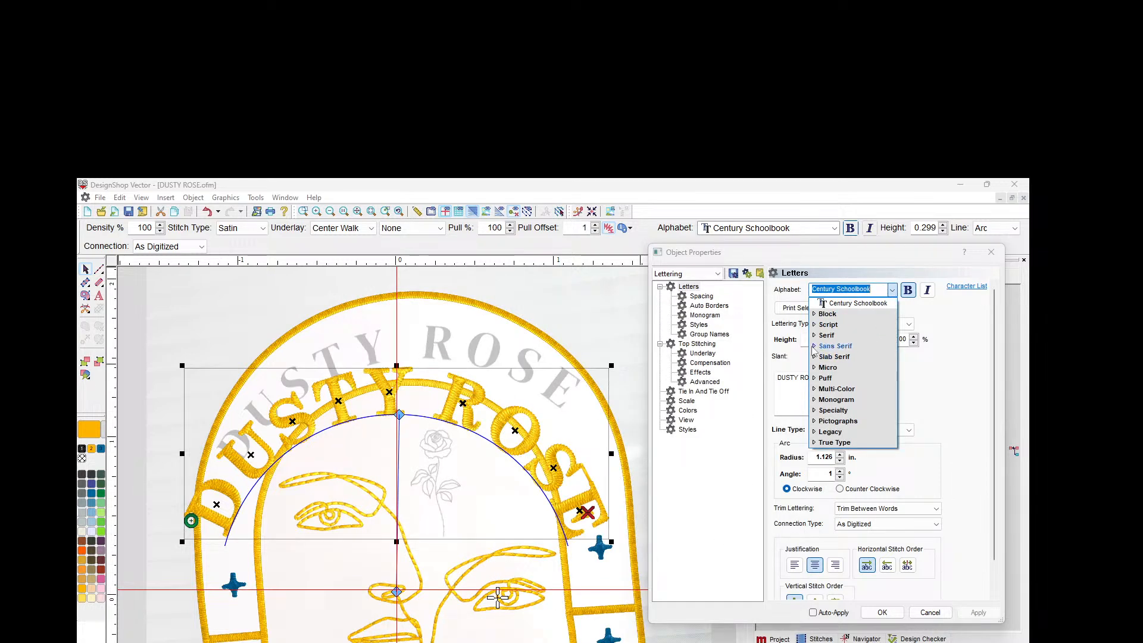
{"action": "left_click", "coordinate": [813, 335]}
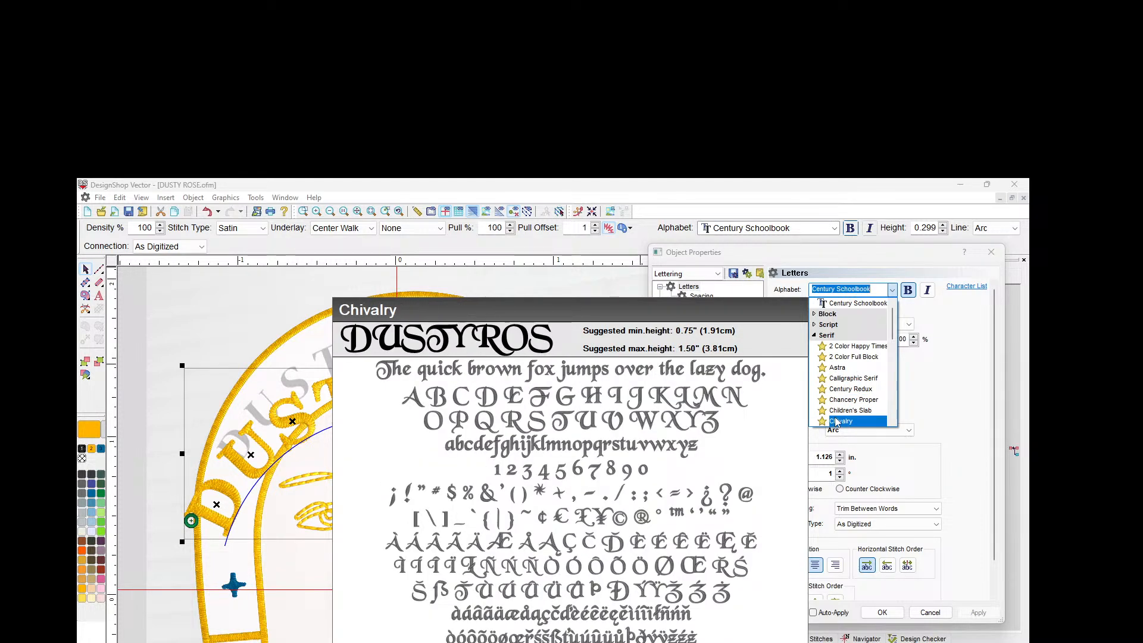
{"action": "scroll", "coordinate": [836, 422], "scroll_direction": "down", "scroll_amount": 1}
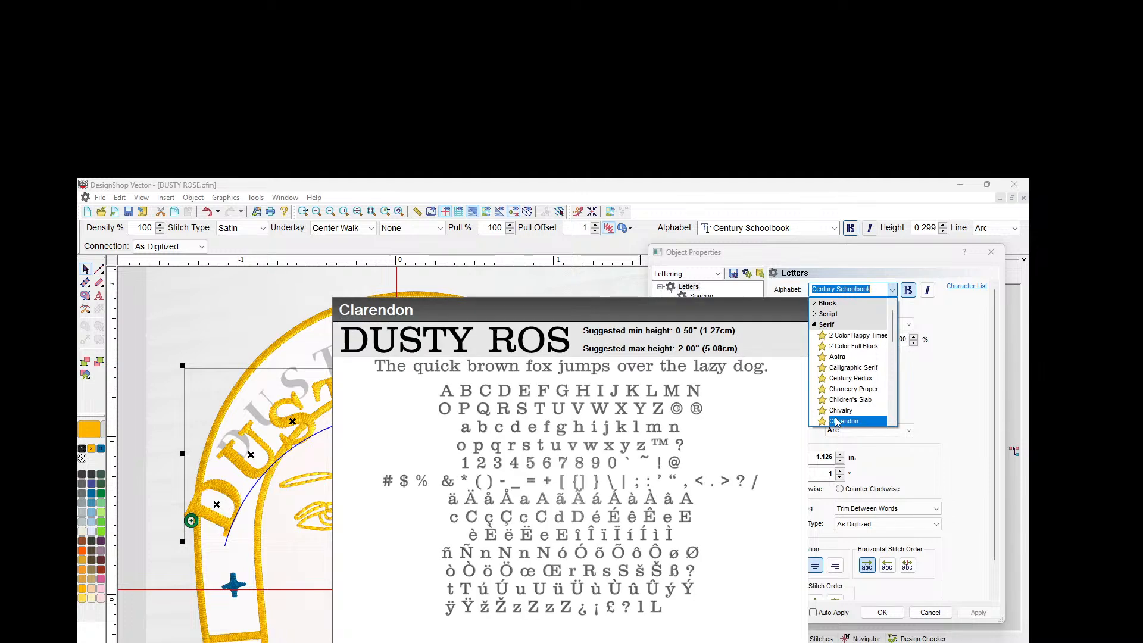
{"action": "scroll", "coordinate": [836, 422], "scroll_direction": "down", "scroll_amount": 2}
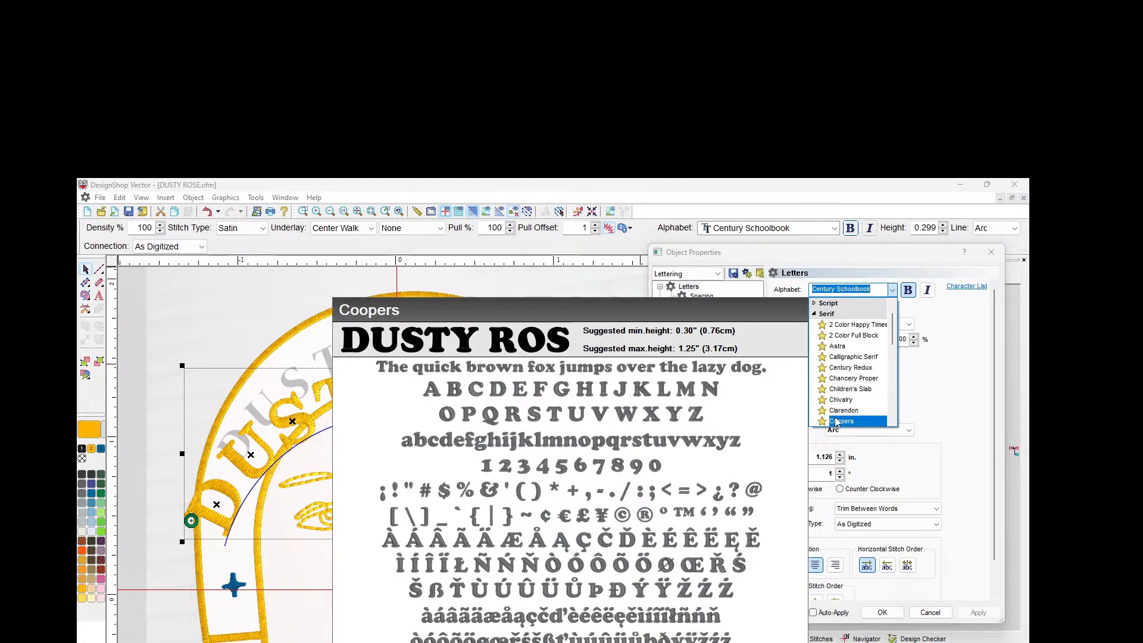
{"action": "scroll", "coordinate": [836, 421], "scroll_direction": "down", "scroll_amount": 1}
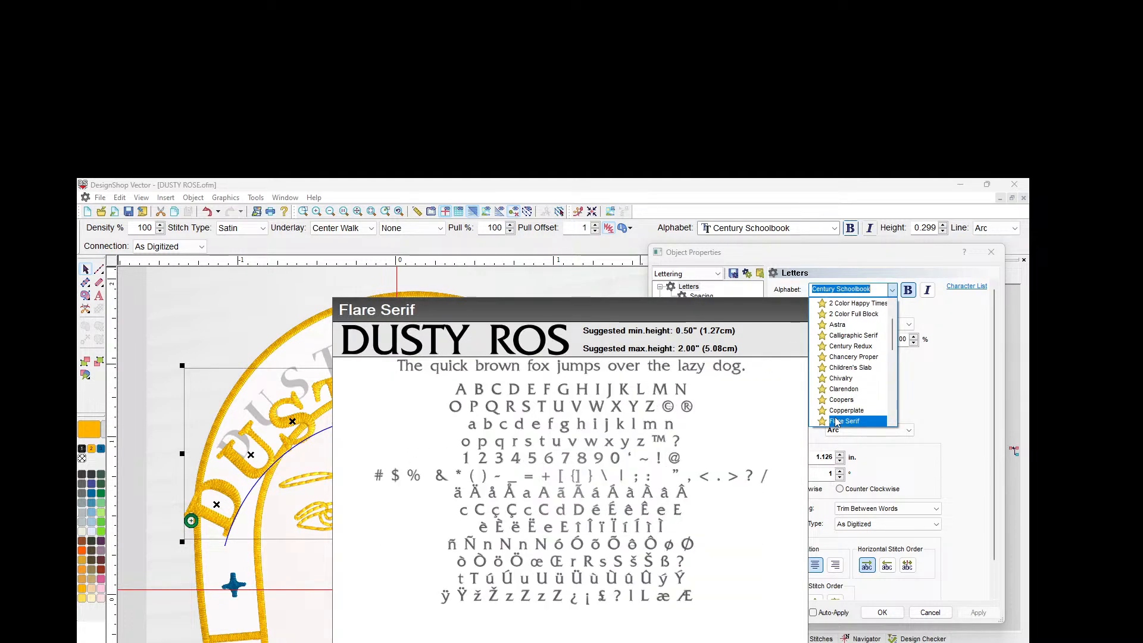
{"action": "scroll", "coordinate": [836, 421], "scroll_direction": "down", "scroll_amount": 3}
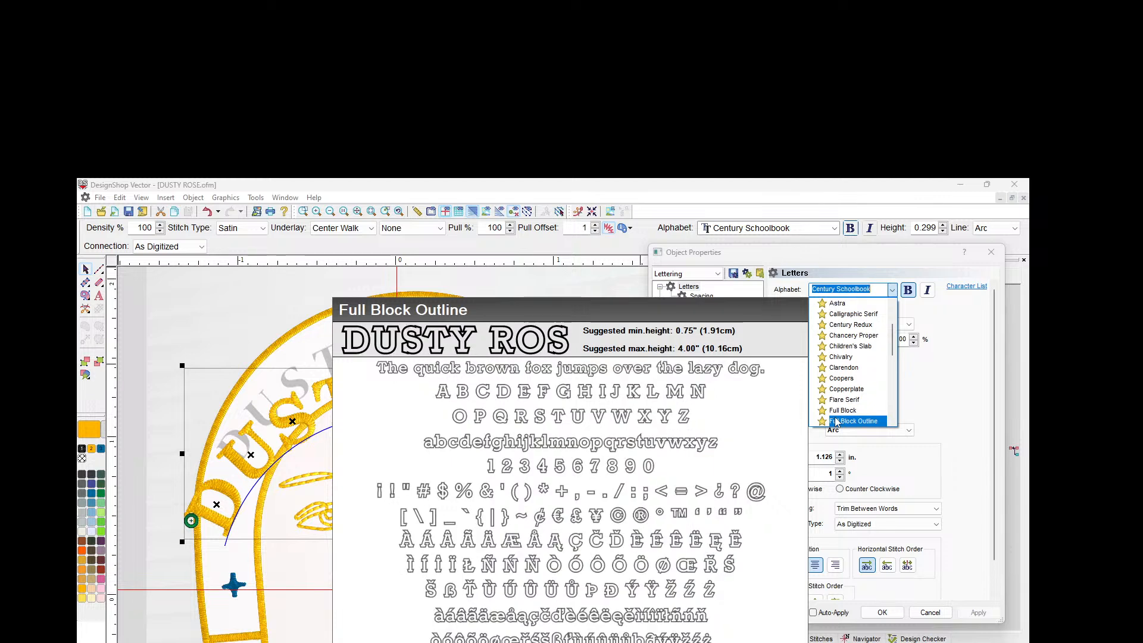
{"action": "scroll", "coordinate": [836, 421], "scroll_direction": "down", "scroll_amount": 4}
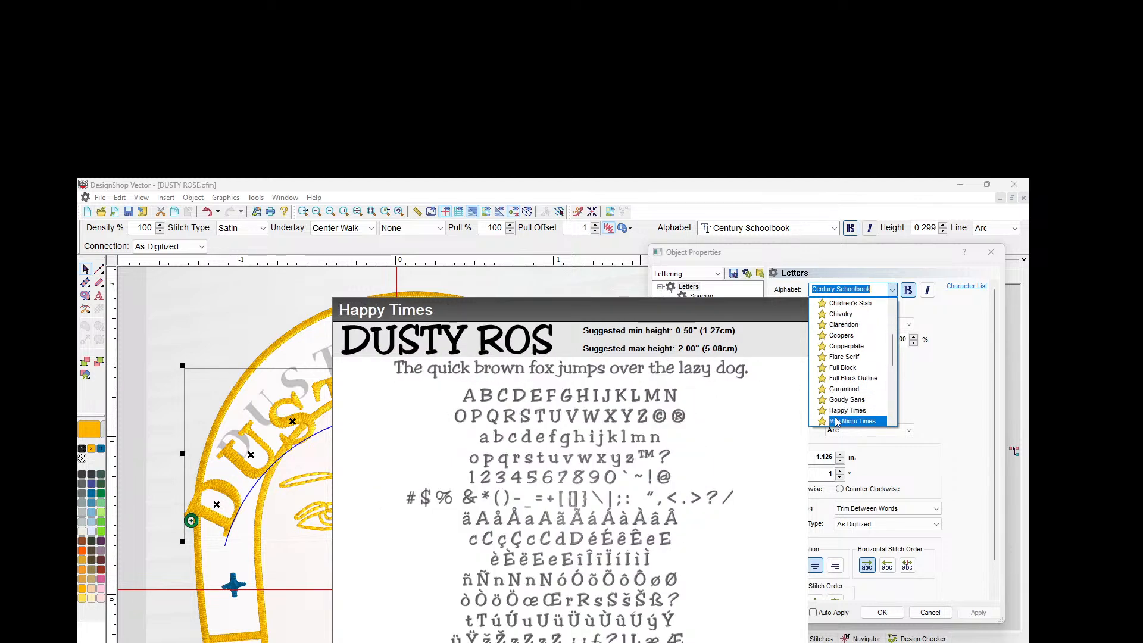
{"action": "scroll", "coordinate": [836, 421], "scroll_direction": "down", "scroll_amount": 3}
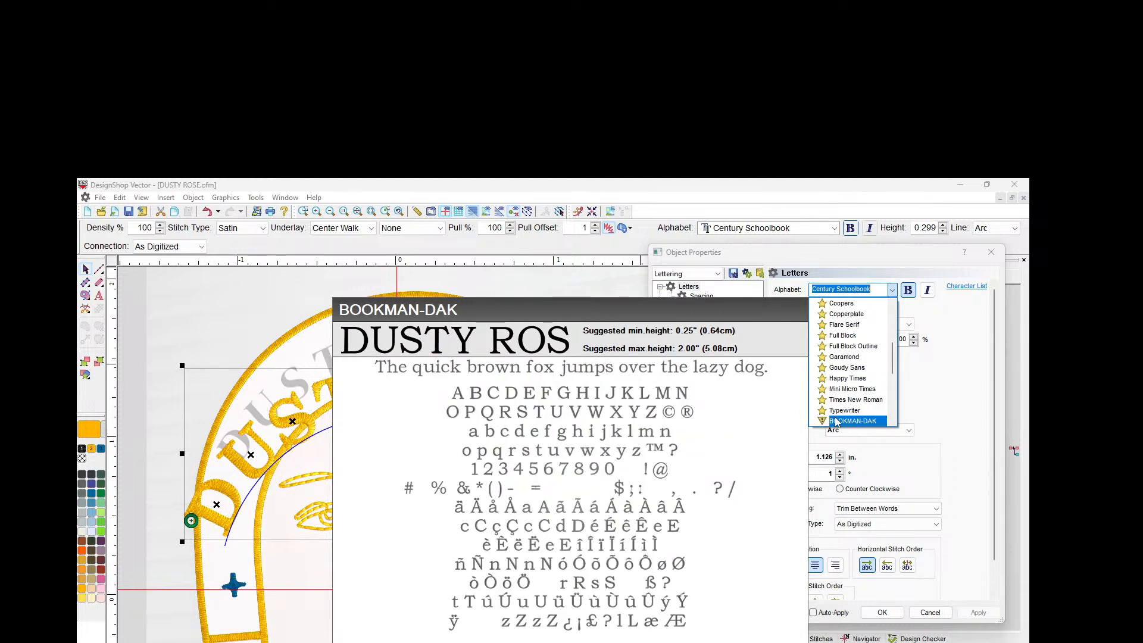
{"action": "scroll", "coordinate": [836, 421], "scroll_direction": "up", "scroll_amount": 1}
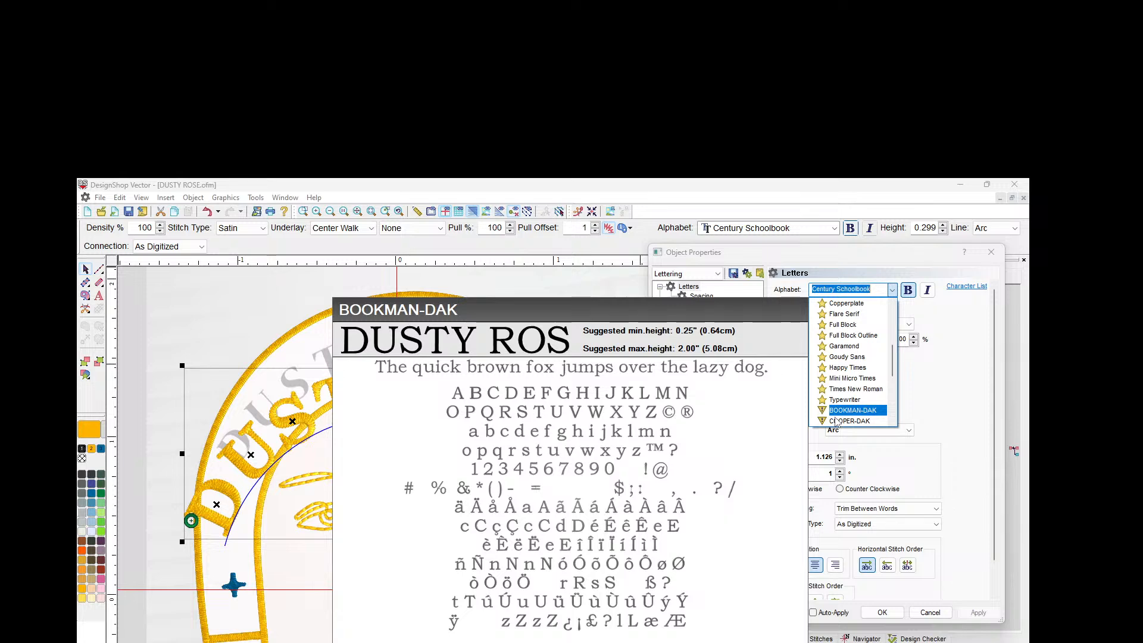
{"action": "scroll", "coordinate": [837, 421], "scroll_direction": "down", "scroll_amount": 2}
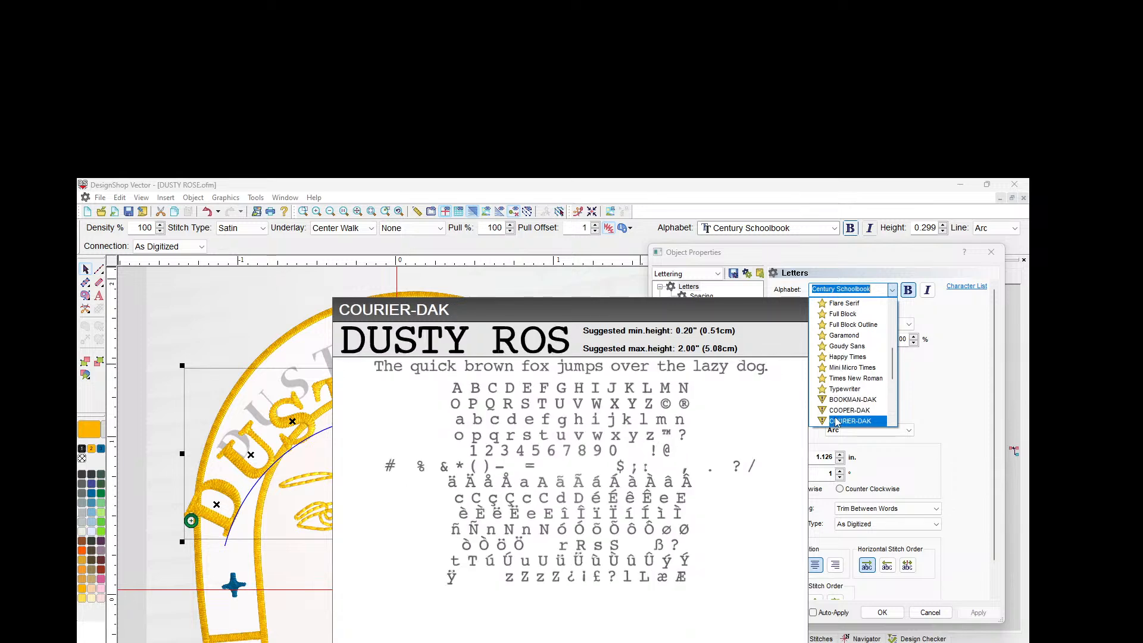
{"action": "scroll", "coordinate": [836, 422], "scroll_direction": "down", "scroll_amount": 4}
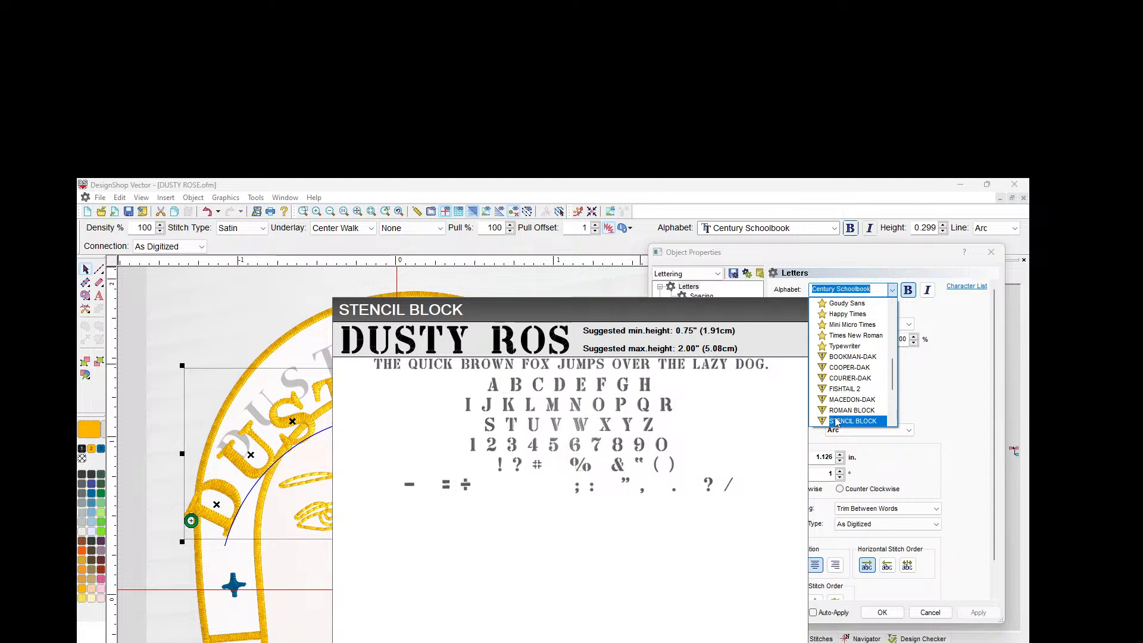
{"action": "scroll", "coordinate": [836, 421], "scroll_direction": "down", "scroll_amount": 1}
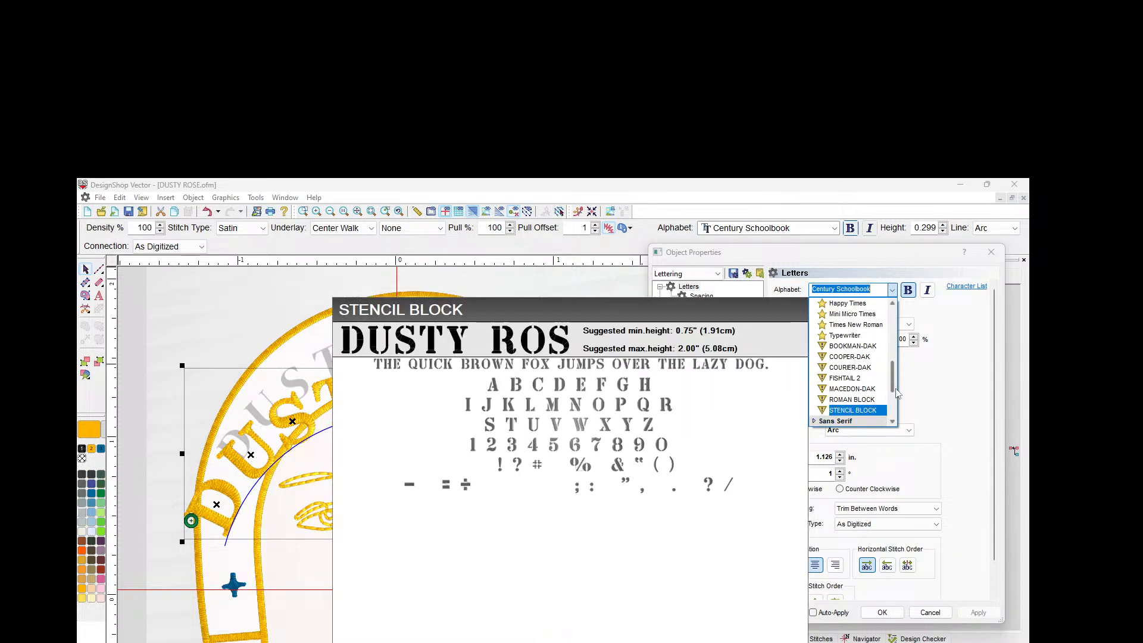
{"action": "scroll", "coordinate": [836, 422], "scroll_direction": "down", "scroll_amount": 9}
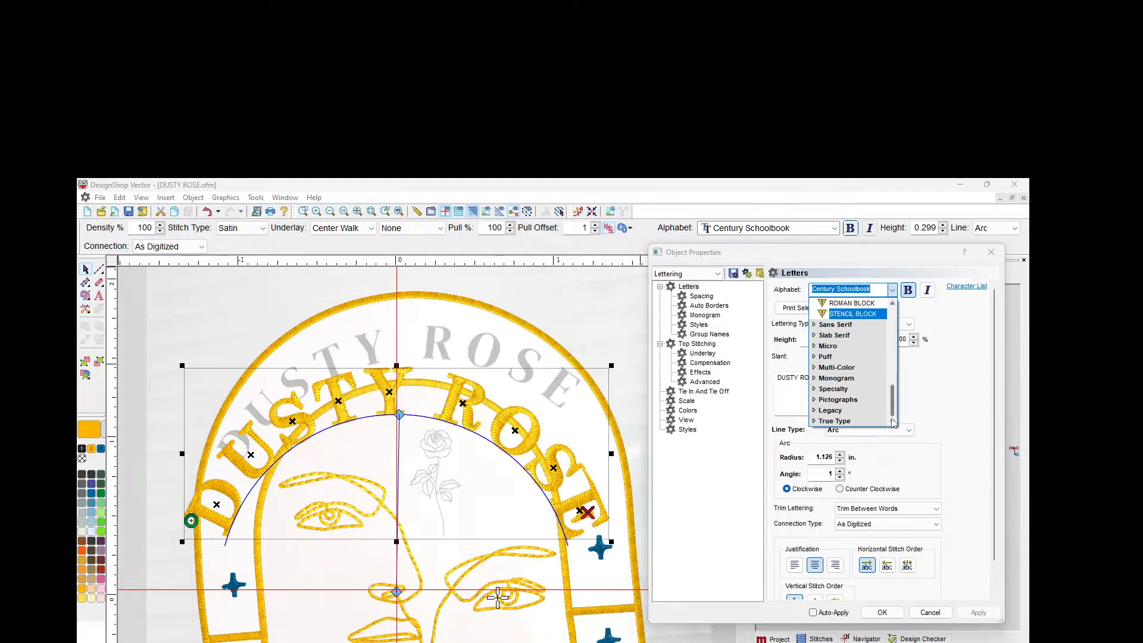
Step: Browse the True Type alphabets and change the DUSTY ROSE lettering's alphabet to Baskerville Old Face
{"action": "left_click", "coordinate": [815, 421]}
{"action": "scroll", "coordinate": [832, 411], "scroll_direction": "down", "scroll_amount": 3}
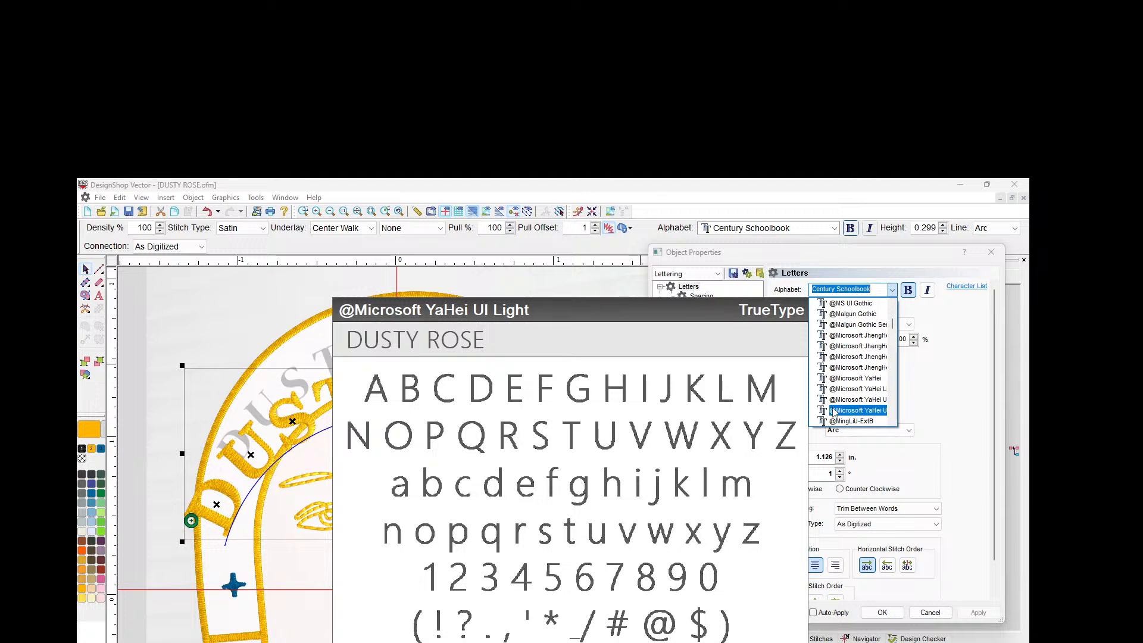
{"action": "key", "text": "Down"}
{"action": "key", "text": "Down"}
{"action": "key", "text": "Down"}
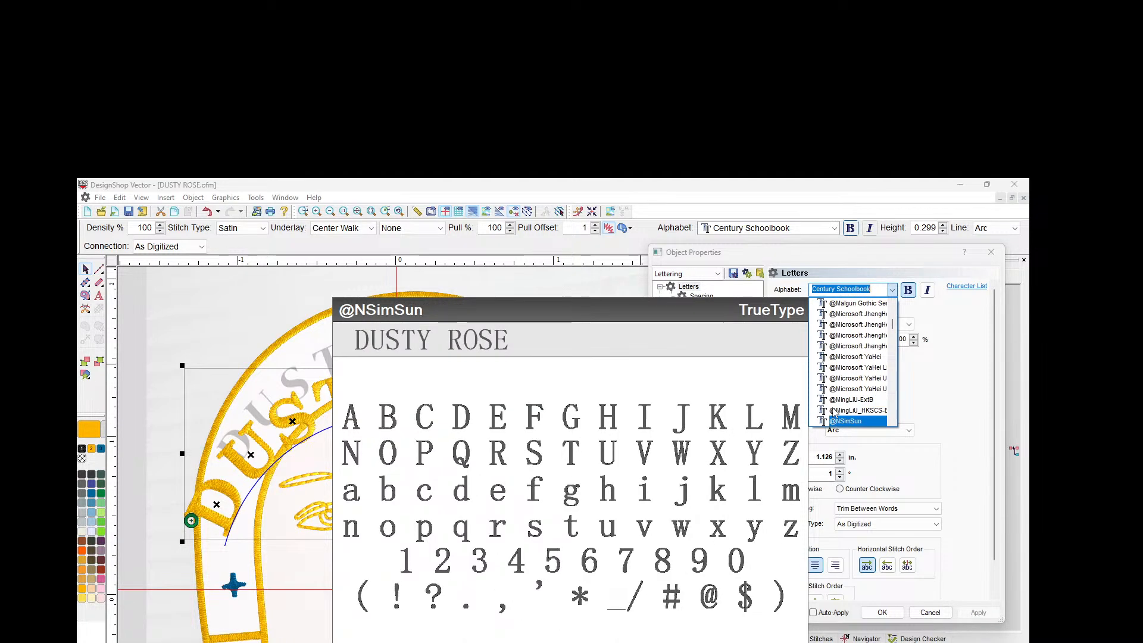
{"action": "key", "text": "Down"}
{"action": "key", "text": "Down"}
{"action": "key", "text": "Down"}
{"action": "key", "text": "Down"}
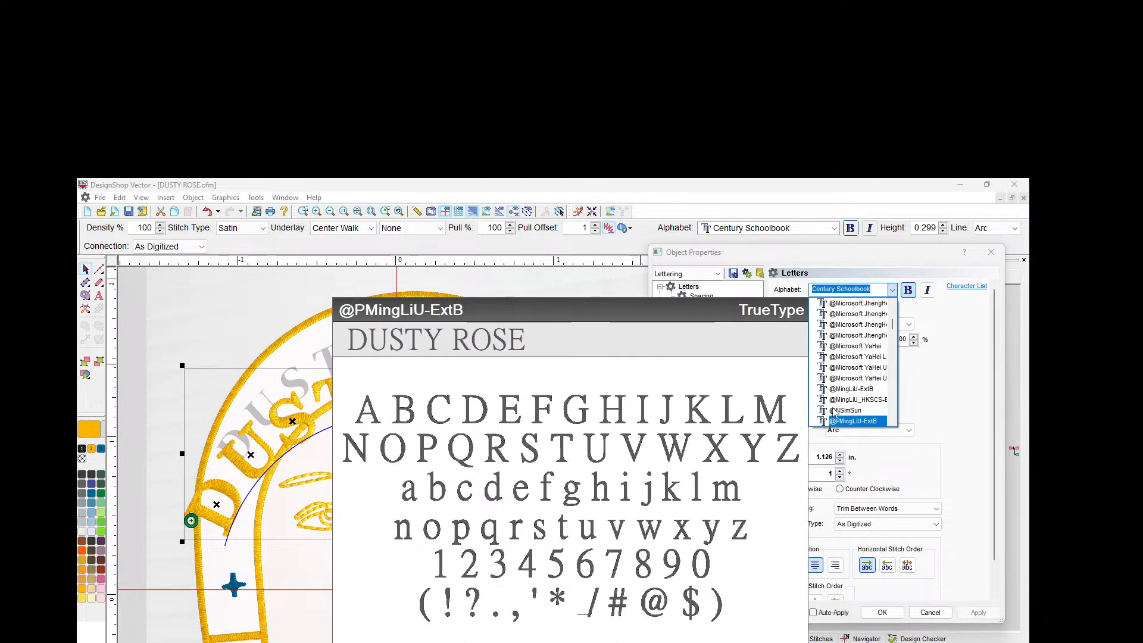
{"action": "key", "text": "Down"}
{"action": "key", "text": "Down"}
{"action": "key", "text": "Down"}
{"action": "key", "text": "Down"}
{"action": "key", "text": "Down"}
{"action": "key", "text": "Down"}
{"action": "key", "text": "Down"}
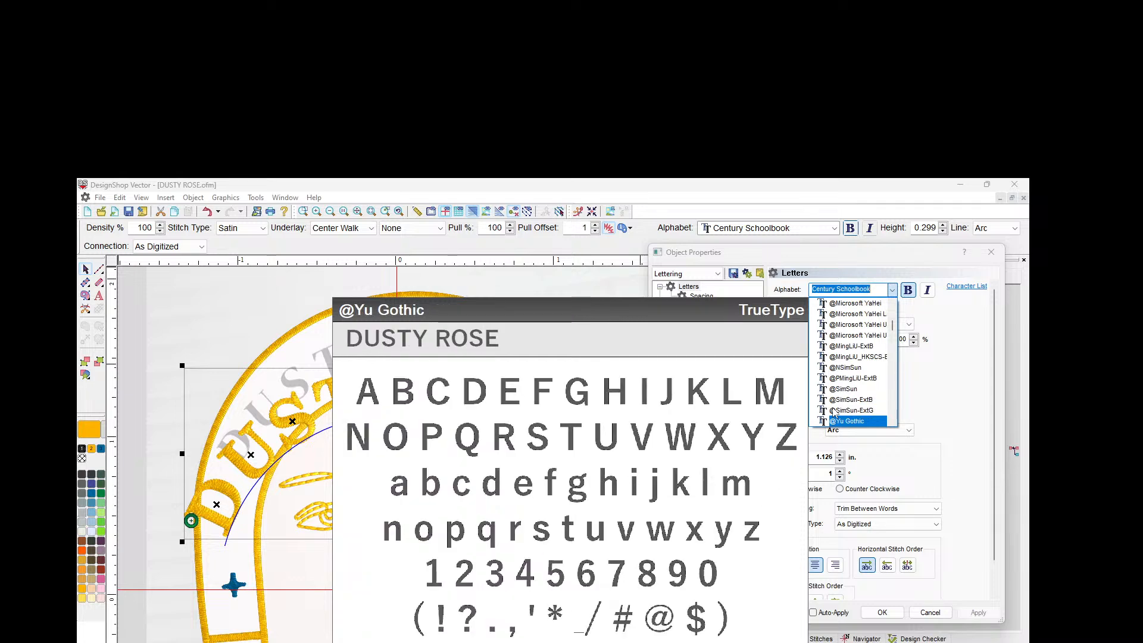
{"action": "key", "text": "Down"}
{"action": "key", "text": "Down"}
{"action": "key", "text": "Down"}
{"action": "key", "text": "Down"}
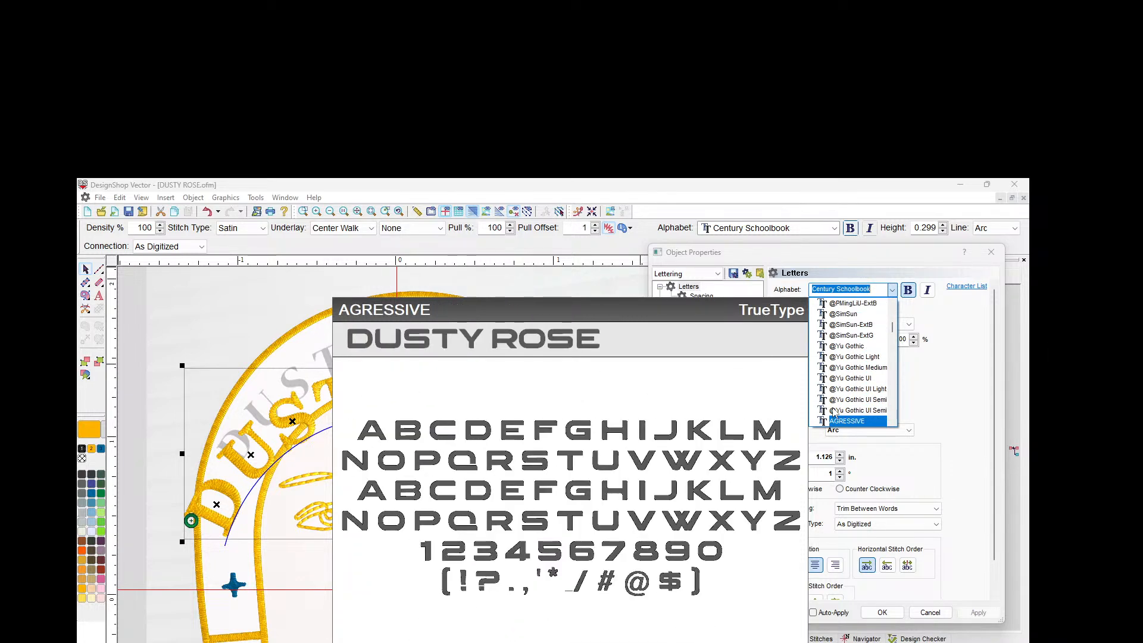
{"action": "key", "text": "Up"}
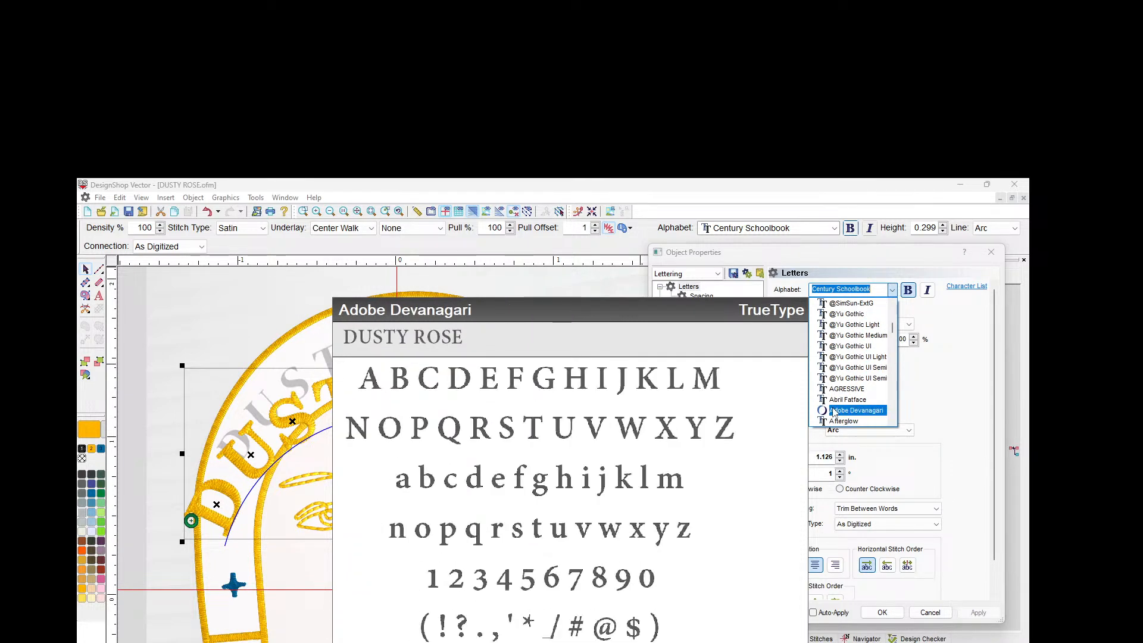
{"action": "key", "text": "Down"}
{"action": "key", "text": "Down"}
{"action": "key", "text": "Down"}
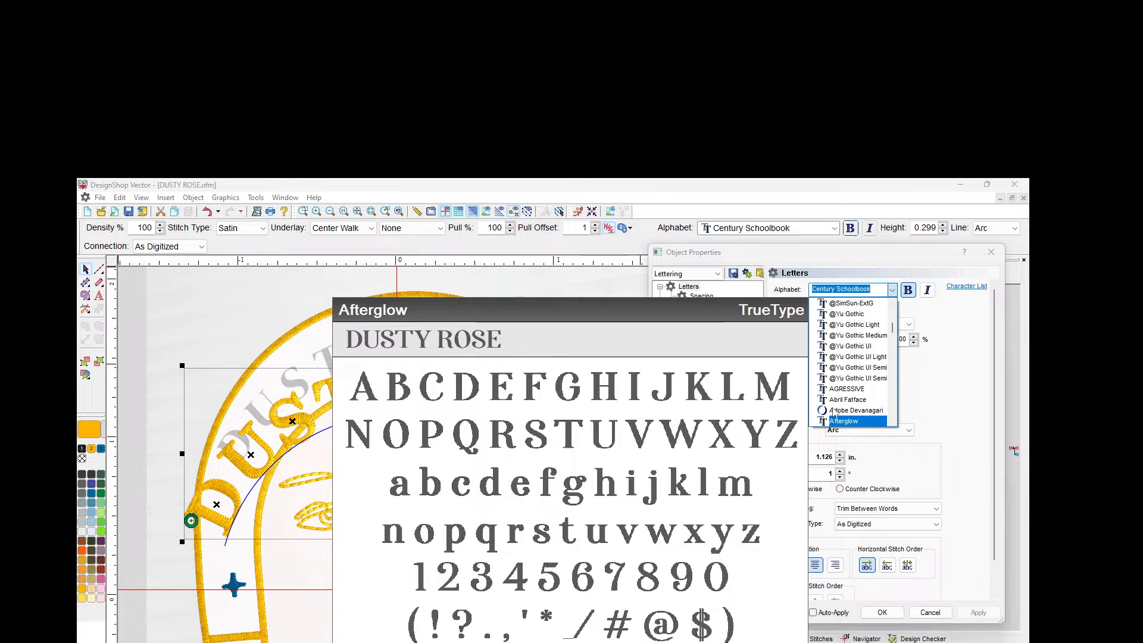
{"action": "key", "text": "Down"}
{"action": "key", "text": "Down"}
{"action": "key", "text": "Down"}
{"action": "key", "text": "Down"}
{"action": "key", "text": "Down"}
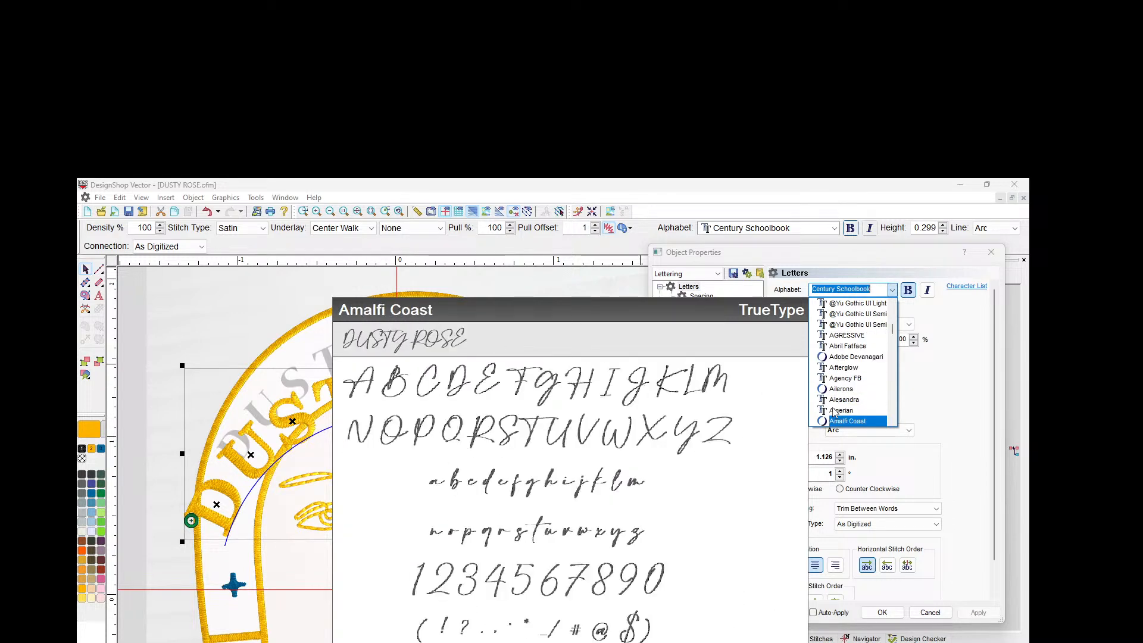
{"action": "key", "text": "Down"}
{"action": "key", "text": "Down"}
{"action": "key", "text": "Down"}
{"action": "key", "text": "Down"}
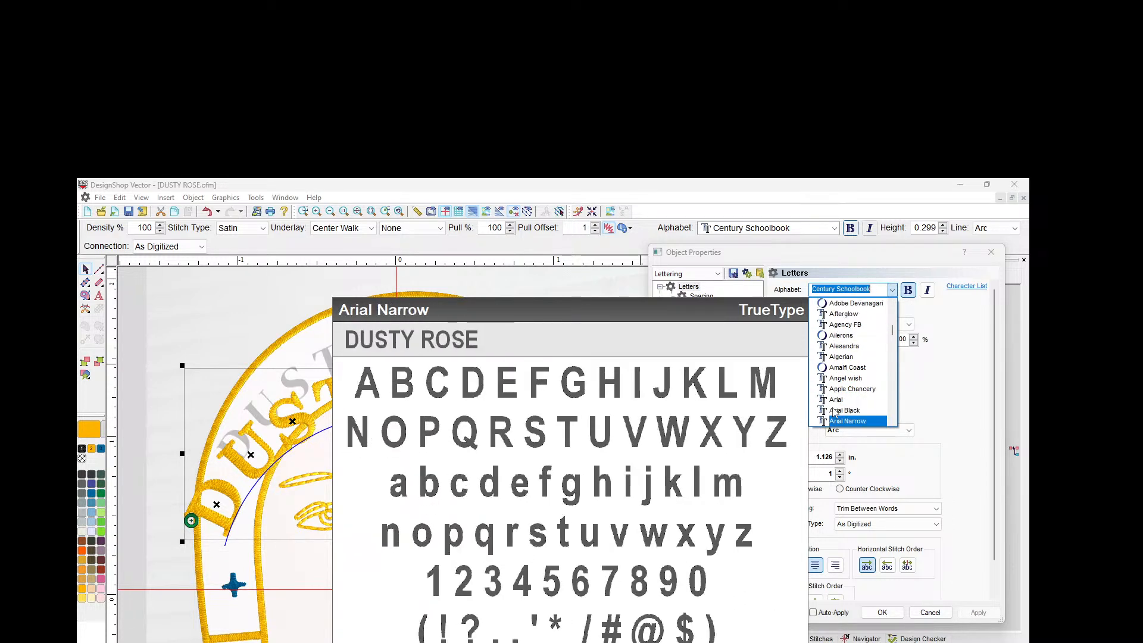
{"action": "key", "text": "Down"}
{"action": "key", "text": "Down"}
{"action": "key", "text": "Up"}
{"action": "key", "text": "Down"}
{"action": "key", "text": "Down"}
{"action": "key", "text": "Down"}
{"action": "key", "text": "Down"}
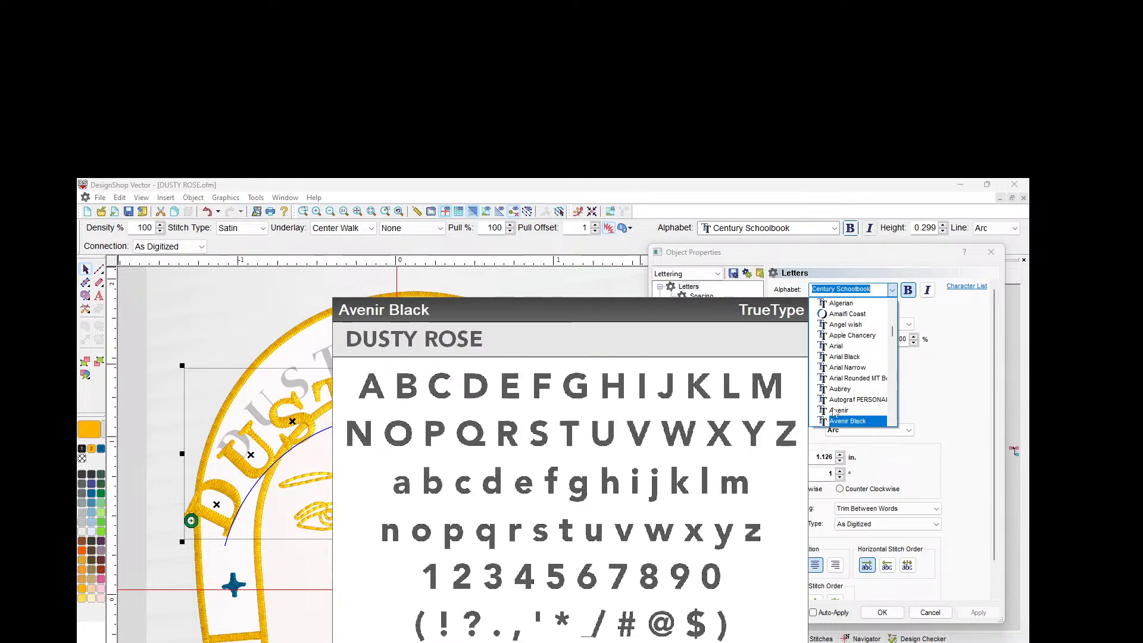
{"action": "key", "text": "Down"}
{"action": "key", "text": "Down"}
{"action": "key", "text": "Down"}
{"action": "key", "text": "Down"}
{"action": "key", "text": "Down"}
{"action": "key", "text": "Down"}
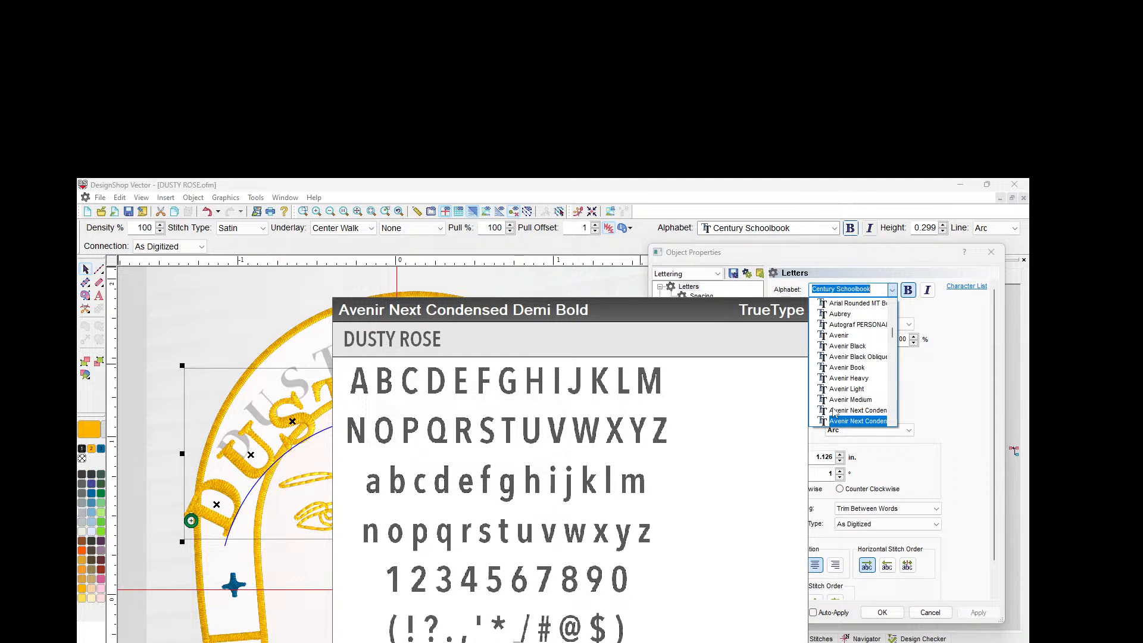
{"action": "key", "text": "Down"}
{"action": "key", "text": "Down"}
{"action": "key", "text": "Down"}
{"action": "key", "text": "Down"}
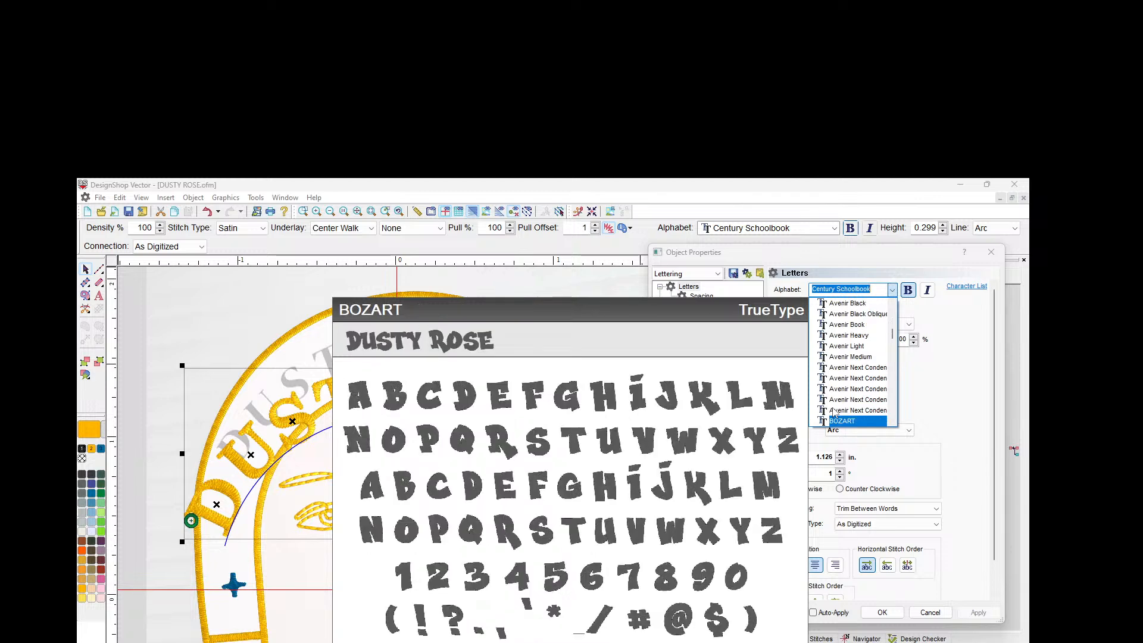
{"action": "key", "text": "Down"}
{"action": "key", "text": "Down"}
{"action": "key", "text": "Down"}
{"action": "key", "text": "Down"}
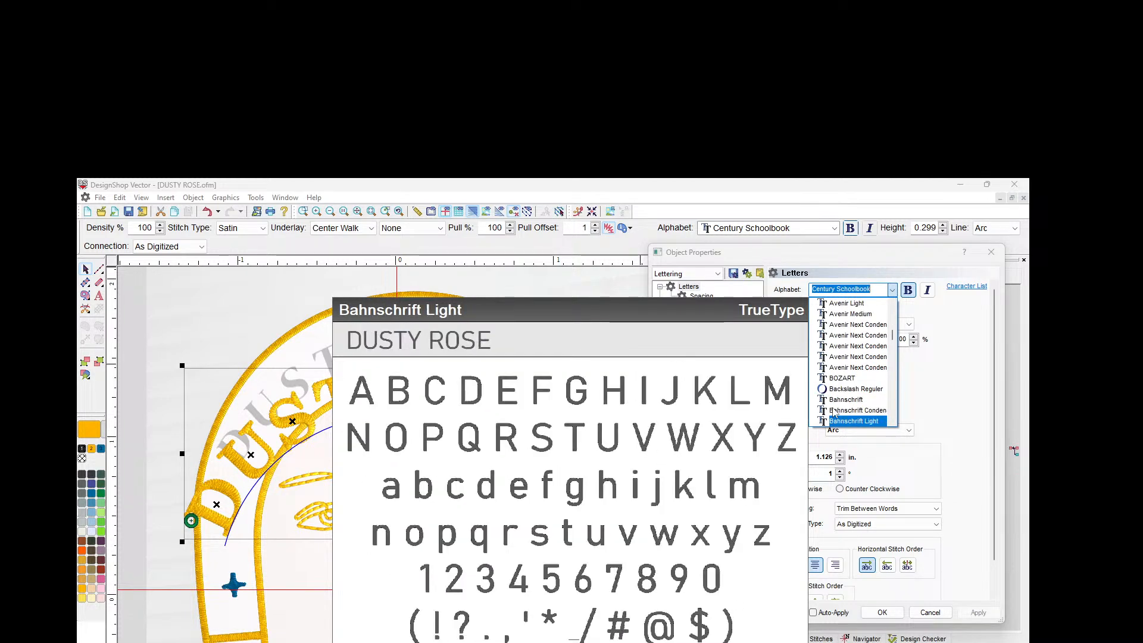
{"action": "key", "text": "Down"}
{"action": "key", "text": "Down"}
{"action": "key", "text": "Down"}
{"action": "key", "text": "Down"}
{"action": "key", "text": "Down"}
{"action": "key", "text": "Down"}
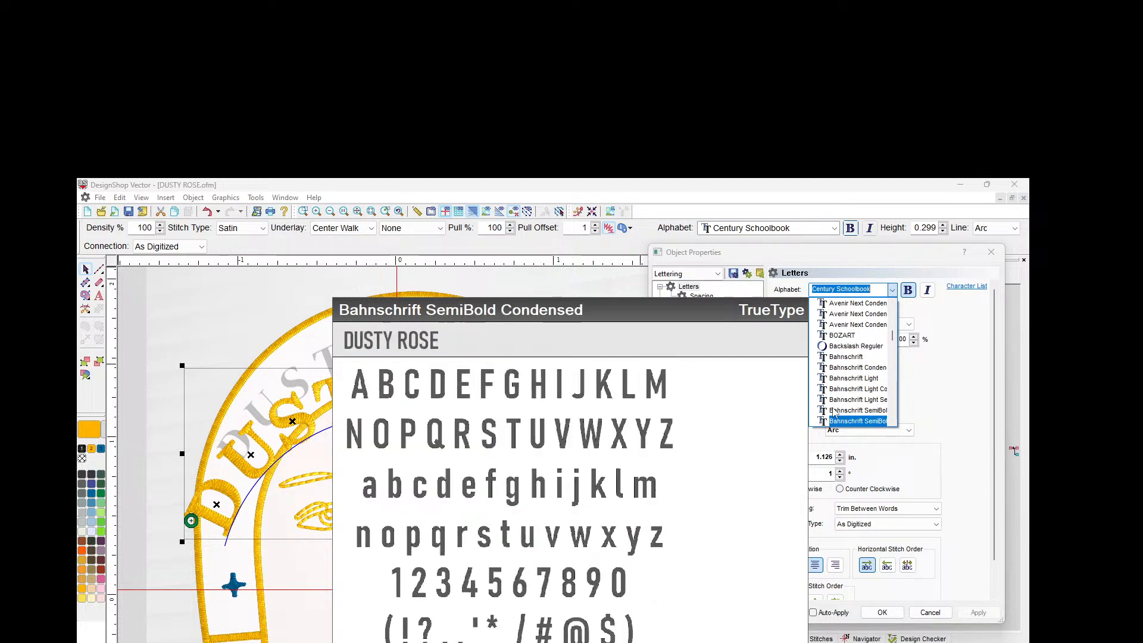
{"action": "key", "text": "Down"}
{"action": "key", "text": "Down"}
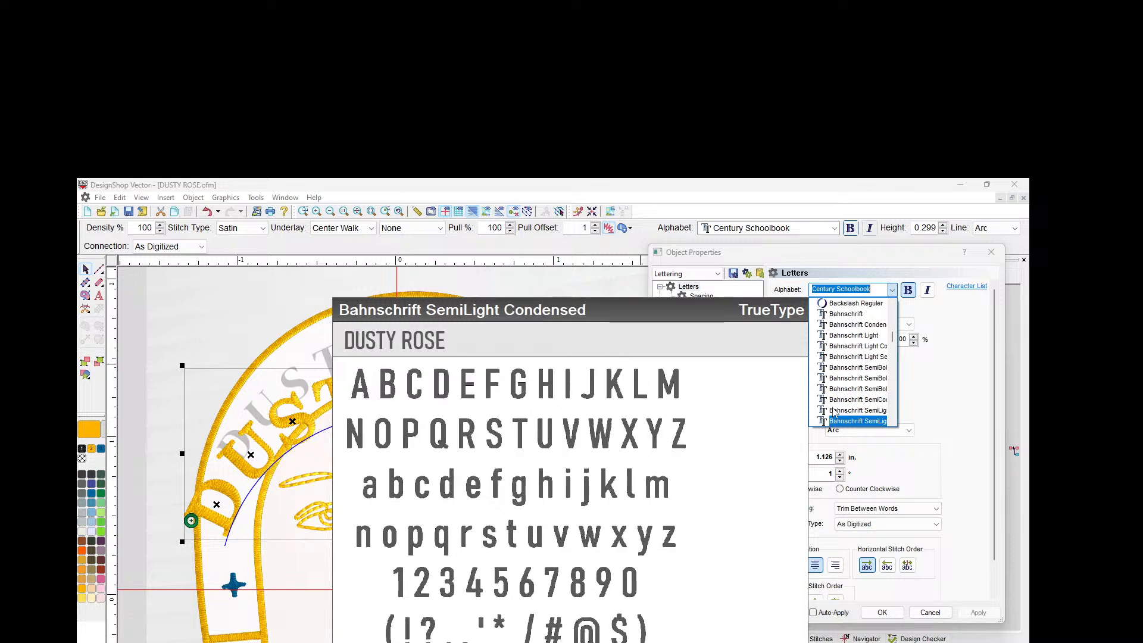
{"action": "key", "text": "Down"}
{"action": "key", "text": "Down"}
{"action": "key", "text": "Down"}
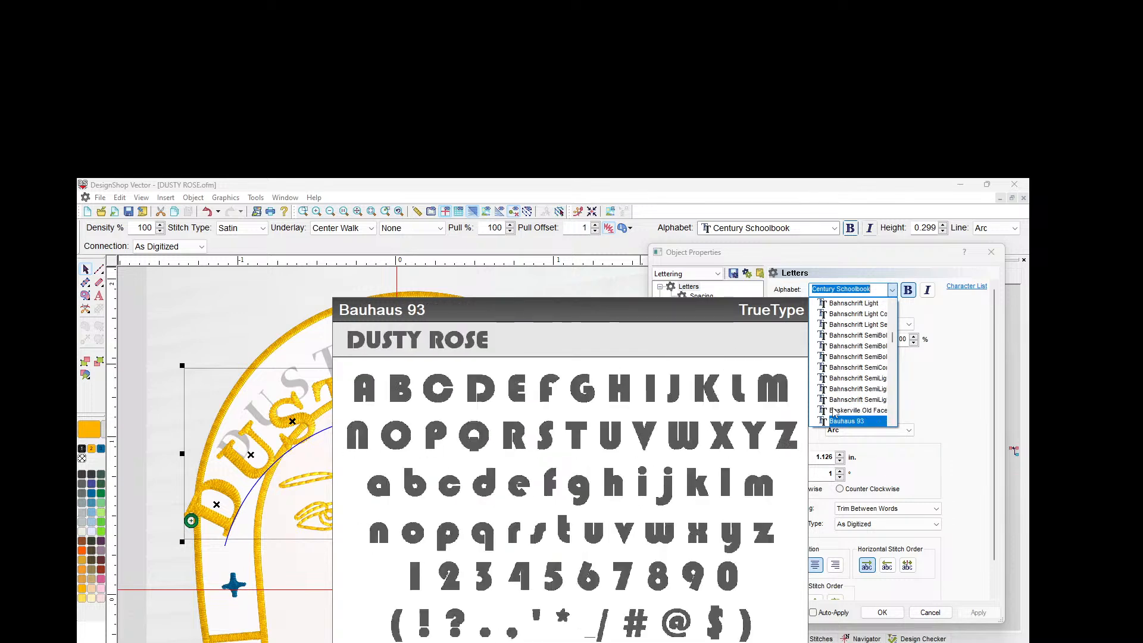
{"action": "key", "text": "Up"}
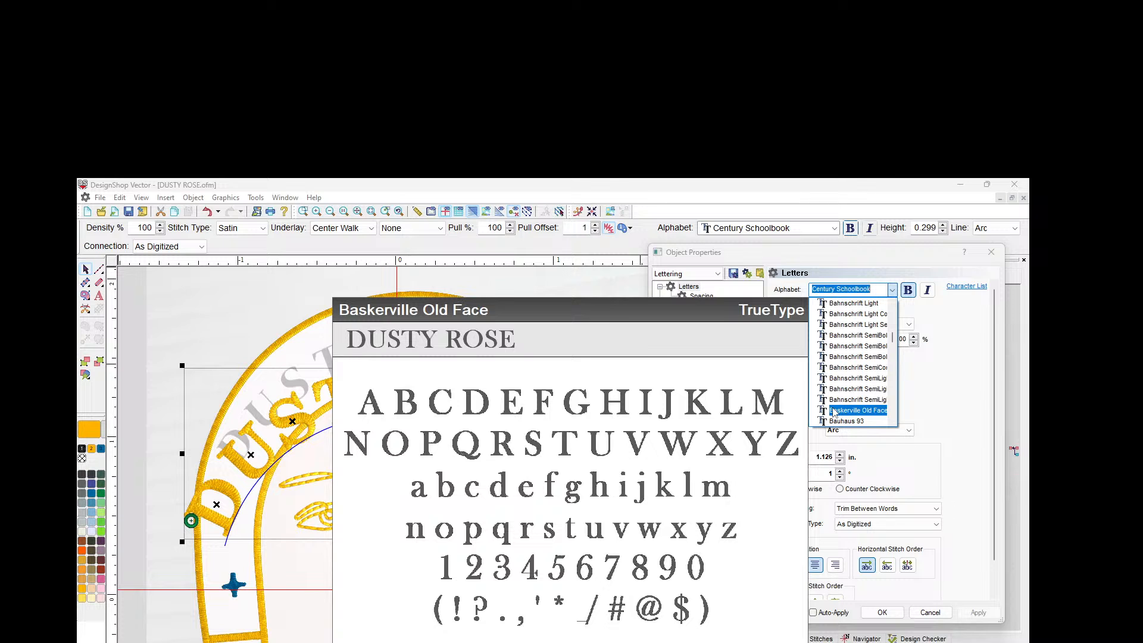
{"action": "left_click", "coordinate": [833, 412]}
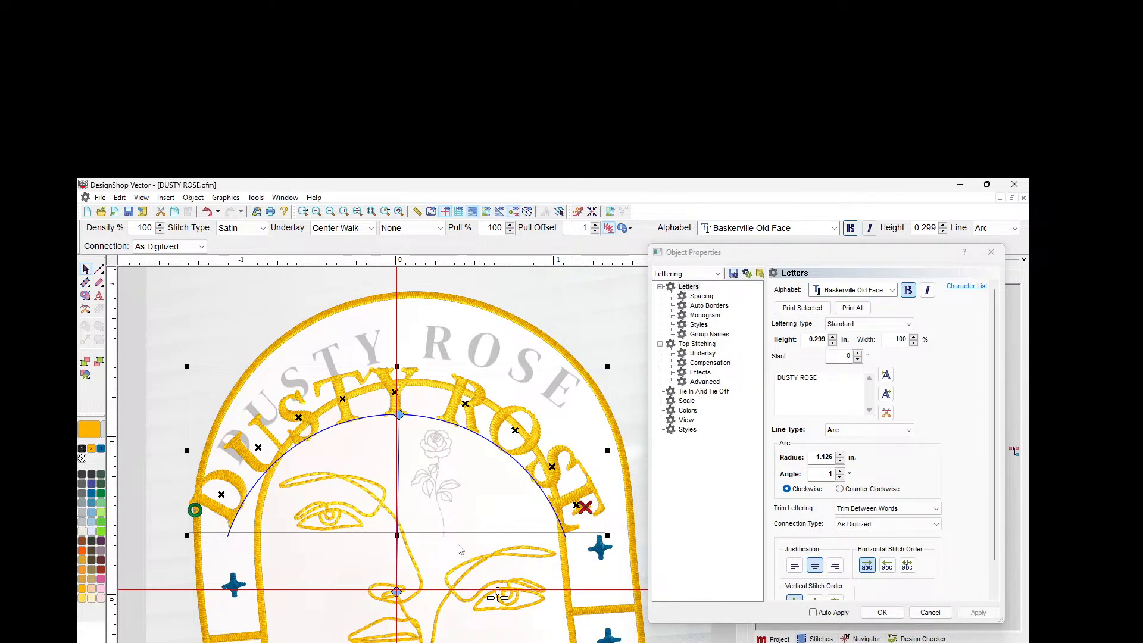
Step: Move the arched DUSTY ROSE lettering up into the band between the inner and outer arches
{"action": "left_click", "coordinate": [516, 434]}
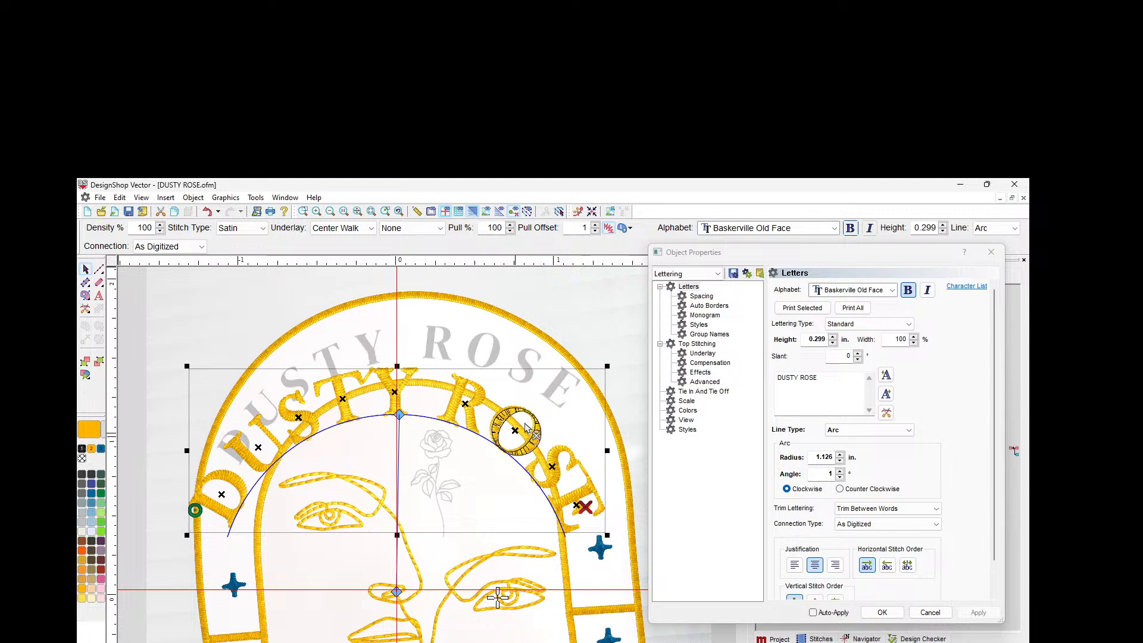
{"action": "left_click_drag", "start_coordinate": [426, 418], "coordinate": [436, 364]}
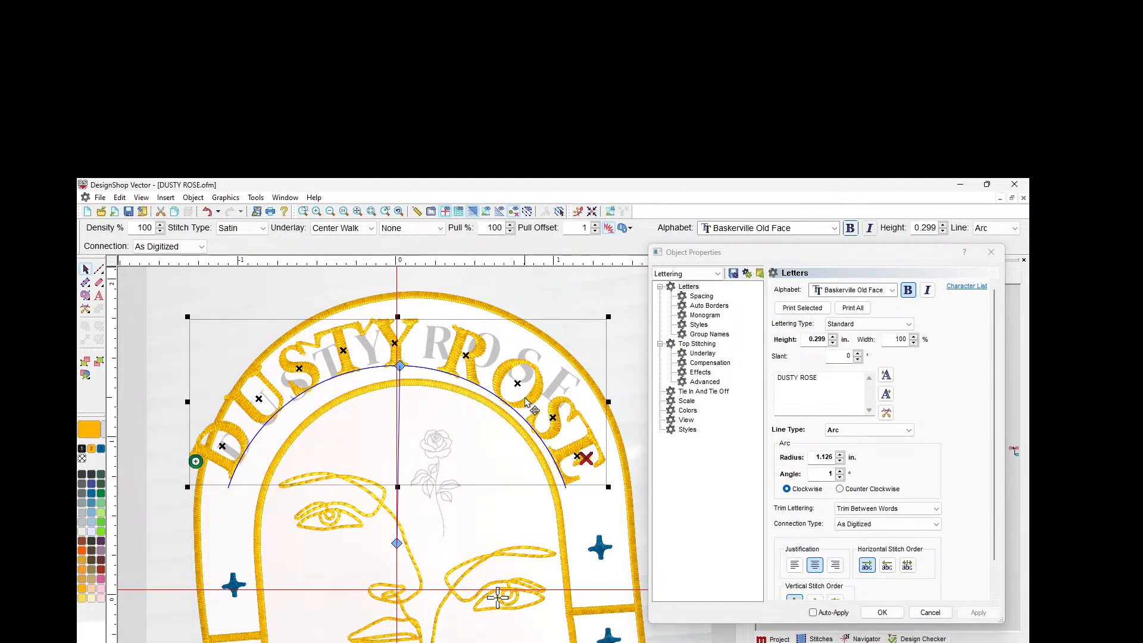
Step: Rotate the lettering to an arc angle of -6° and scale it down to a height of about 0.224 in
{"action": "left_click", "coordinate": [602, 378]}
{"action": "mouse_move", "coordinate": [609, 314]}
{"action": "left_mouse_down"}
{"action": "mouse_move", "coordinate": [603, 285]}
{"action": "mouse_move", "coordinate": [598, 296]}
{"action": "left_mouse_up"}
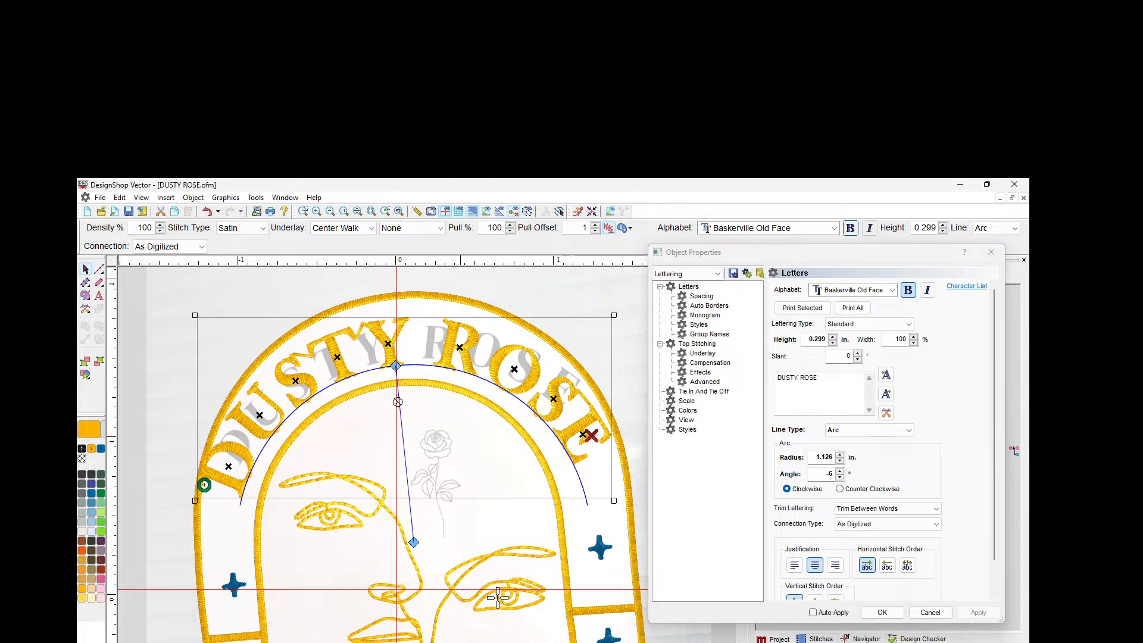
{"action": "key", "text": "ctrl+minus"}
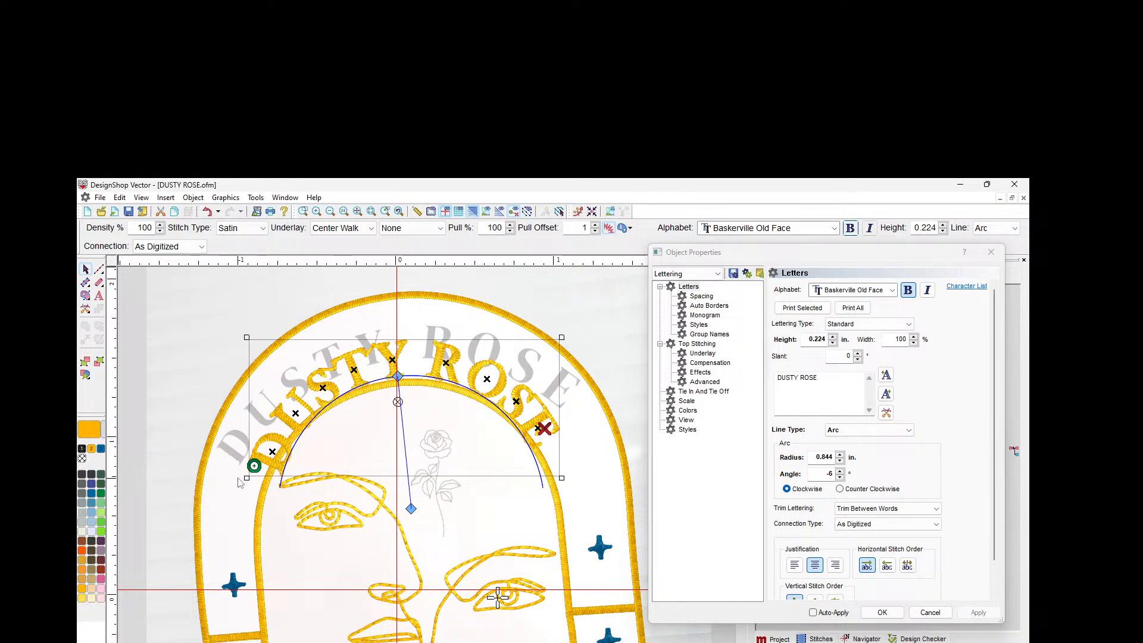
Step: Reshape the DUSTY ROSE lettering's arc to a radius of about 0.959 in at an angle of 0°, raising it between the arches
{"action": "left_click", "coordinate": [172, 361]}
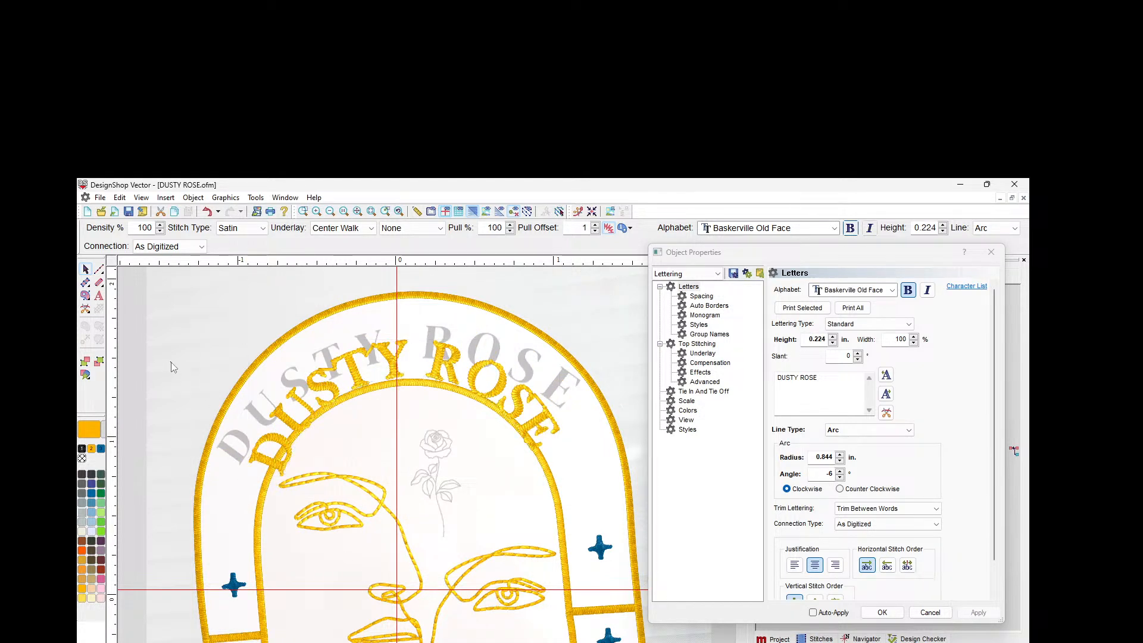
{"action": "left_click", "coordinate": [317, 388]}
{"action": "left_click", "coordinate": [399, 377]}
{"action": "left_click_drag", "start_coordinate": [403, 372], "coordinate": [407, 359]}
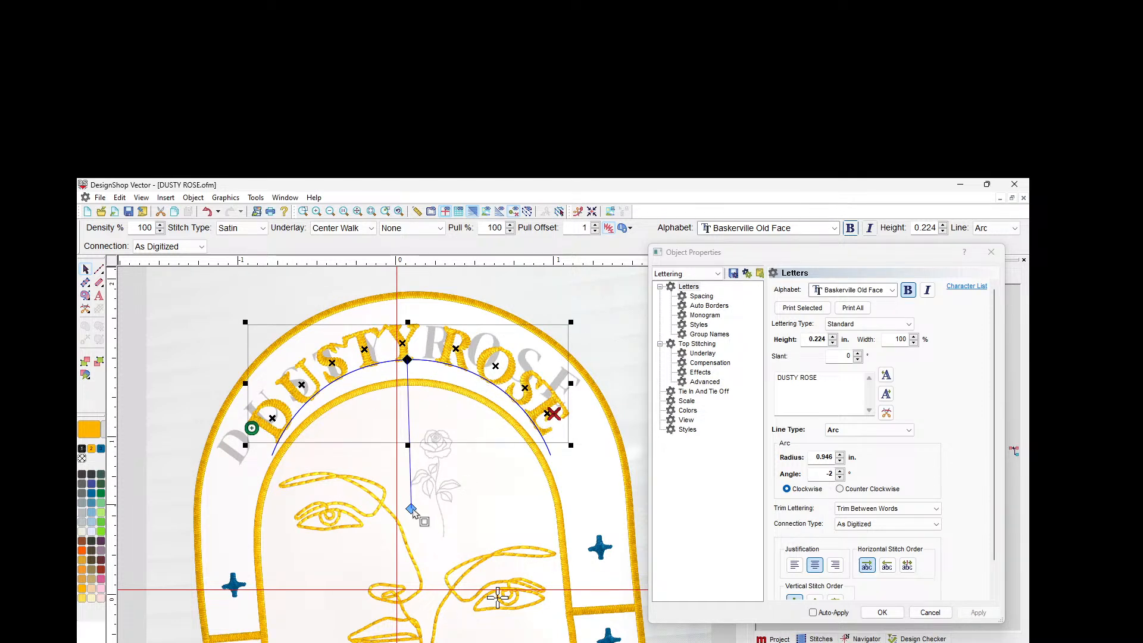
{"action": "left_click_drag", "start_coordinate": [409, 506], "coordinate": [408, 517]}
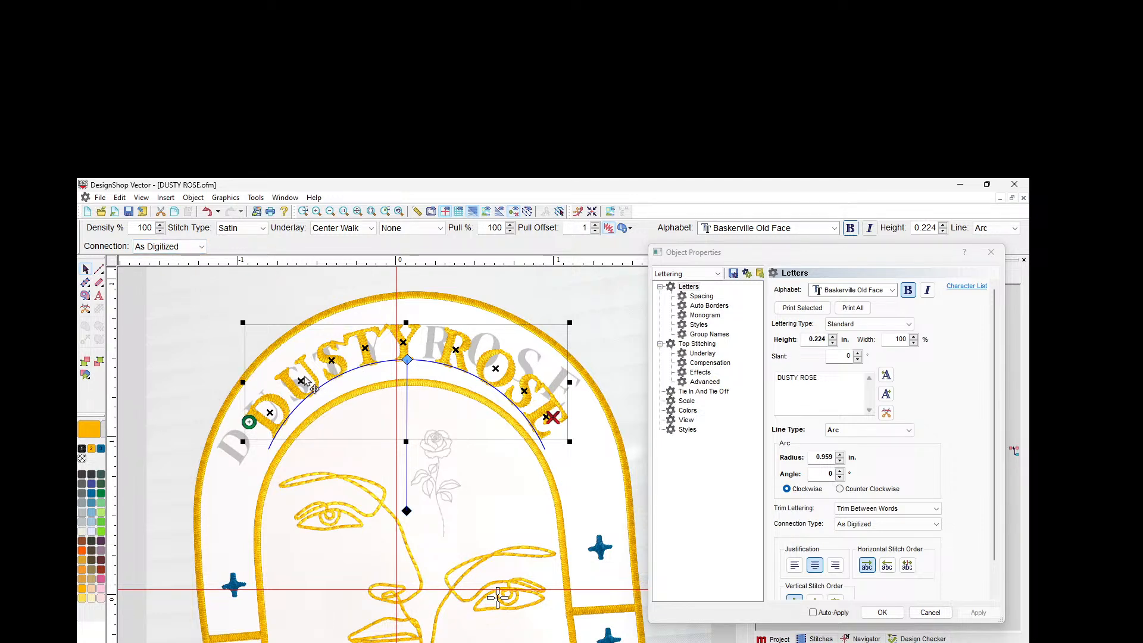
Step: Shift the letters D, U, S, T and Y of DUSTY along the arc, away from ROSE, towards their artwork positions
{"action": "left_click_drag", "start_coordinate": [270, 413], "coordinate": [256, 456]}
{"action": "left_click_drag", "start_coordinate": [308, 397], "coordinate": [282, 423]}
{"action": "left_click_drag", "start_coordinate": [336, 364], "coordinate": [314, 387]}
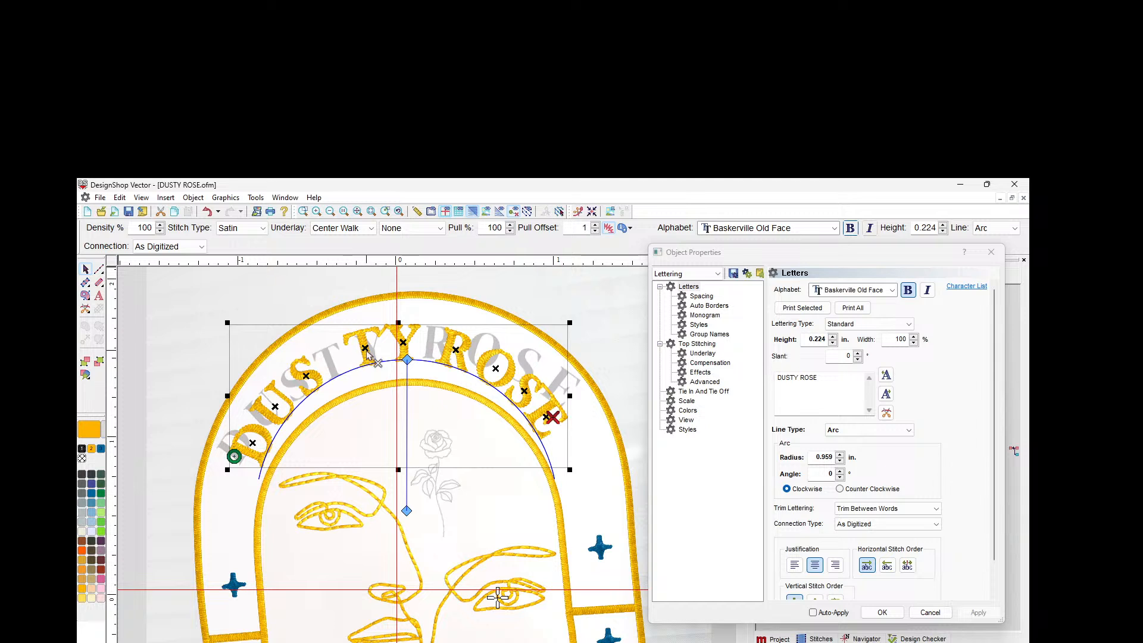
{"action": "left_click_drag", "start_coordinate": [367, 356], "coordinate": [337, 367]}
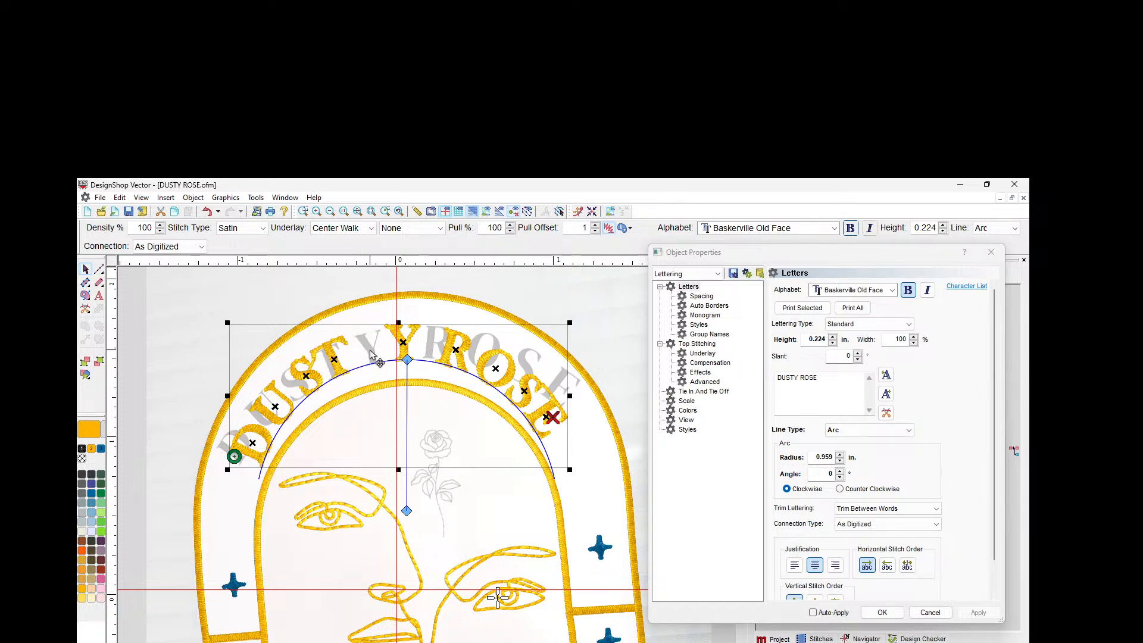
{"action": "left_click_drag", "start_coordinate": [406, 354], "coordinate": [377, 364]}
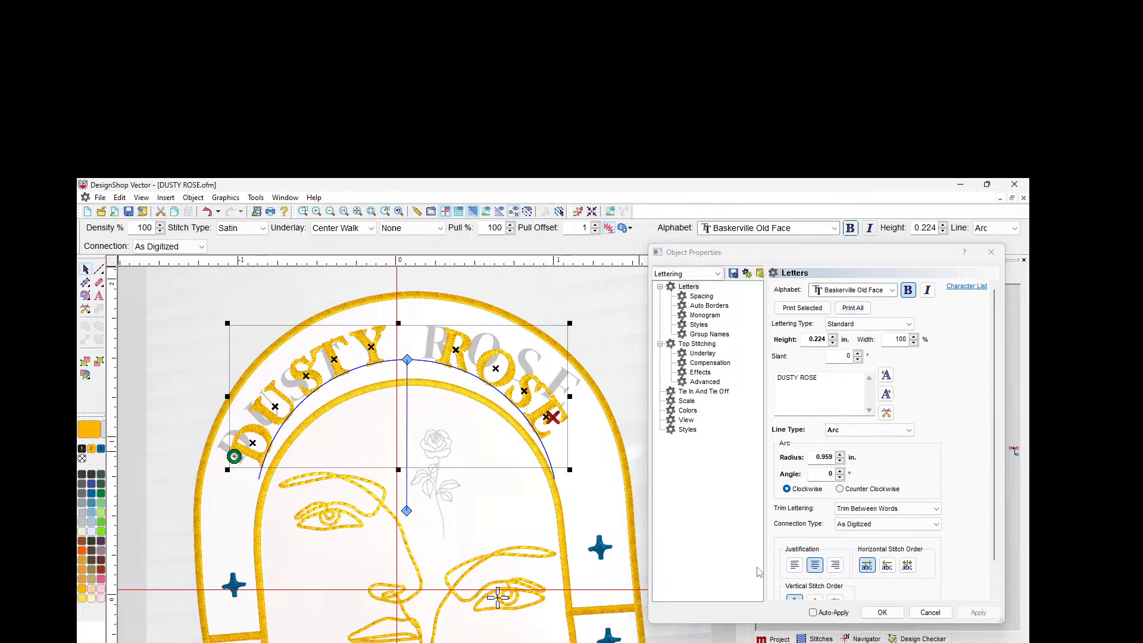
Step: Adjust the lettering's arc at an angle of 0° and scale the lettering up to a height of about 0.243 in
{"action": "left_click_drag", "start_coordinate": [827, 458], "coordinate": [828, 453]}
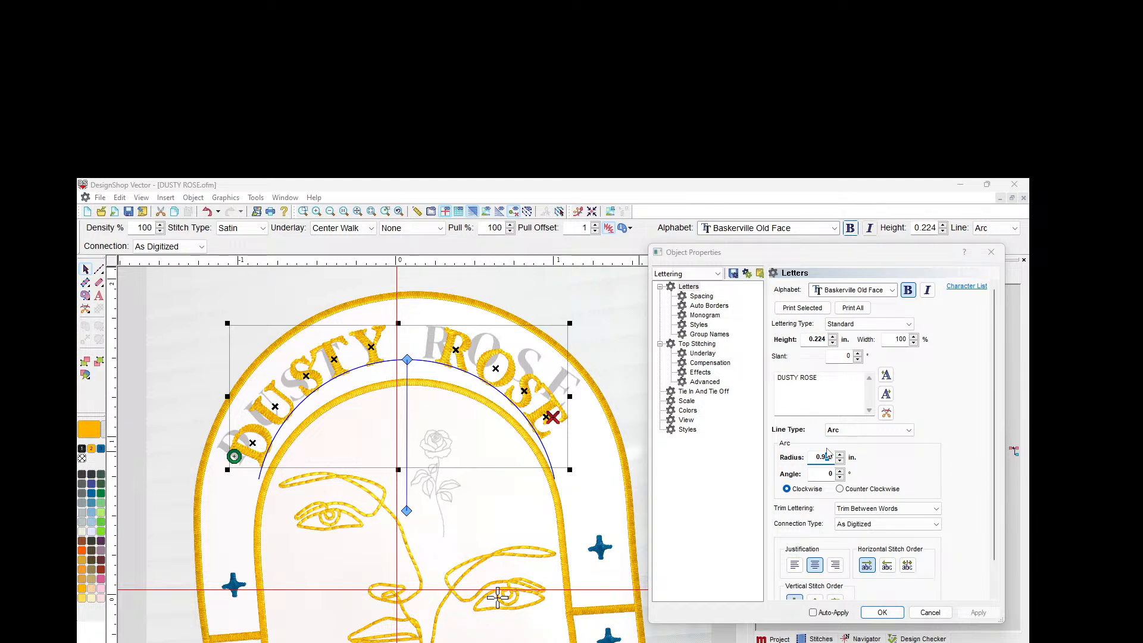
{"action": "key", "text": "Return"}
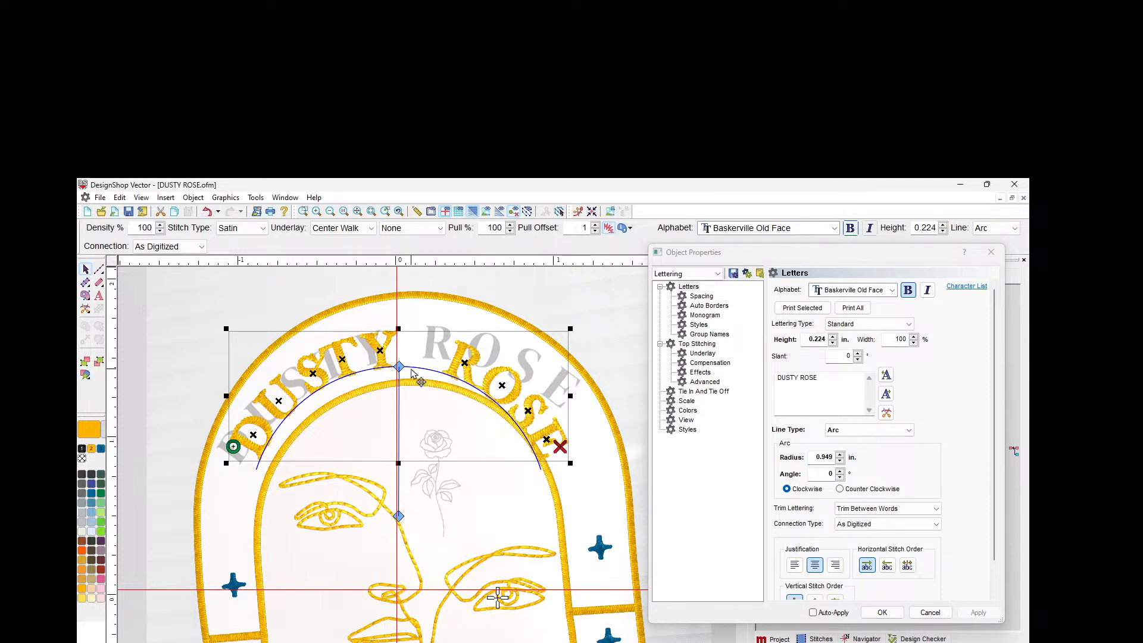
{"action": "left_click_drag", "start_coordinate": [402, 370], "coordinate": [409, 362]}
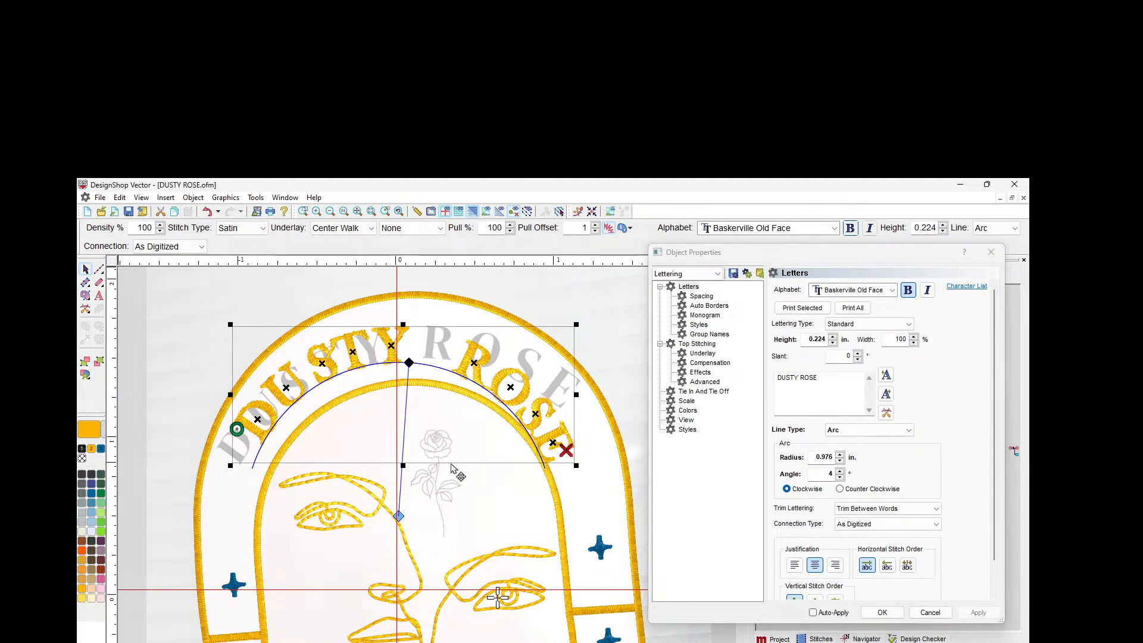
{"action": "left_click_drag", "start_coordinate": [409, 363], "coordinate": [397, 370]}
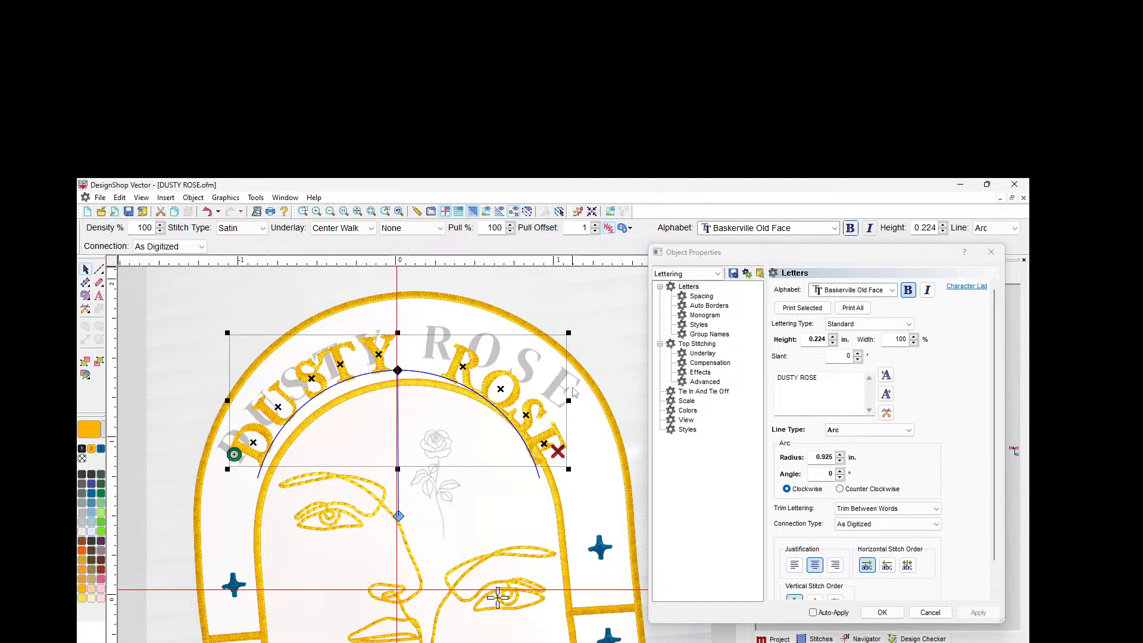
{"action": "left_click_drag", "start_coordinate": [575, 400], "coordinate": [602, 384]}
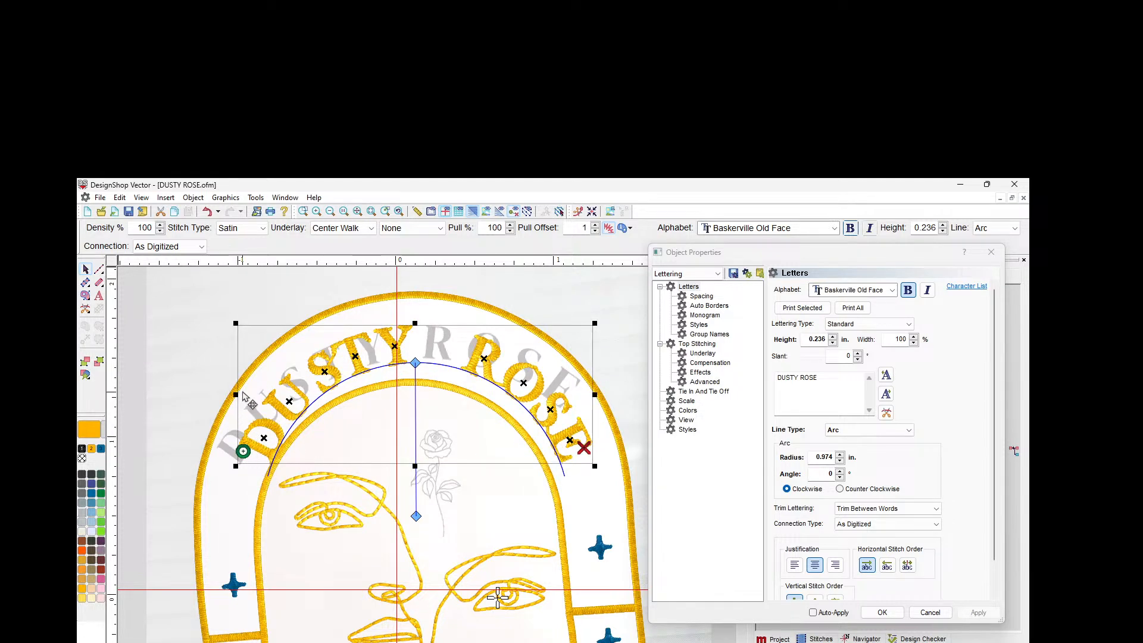
{"action": "left_click_drag", "start_coordinate": [236, 395], "coordinate": [249, 457]}
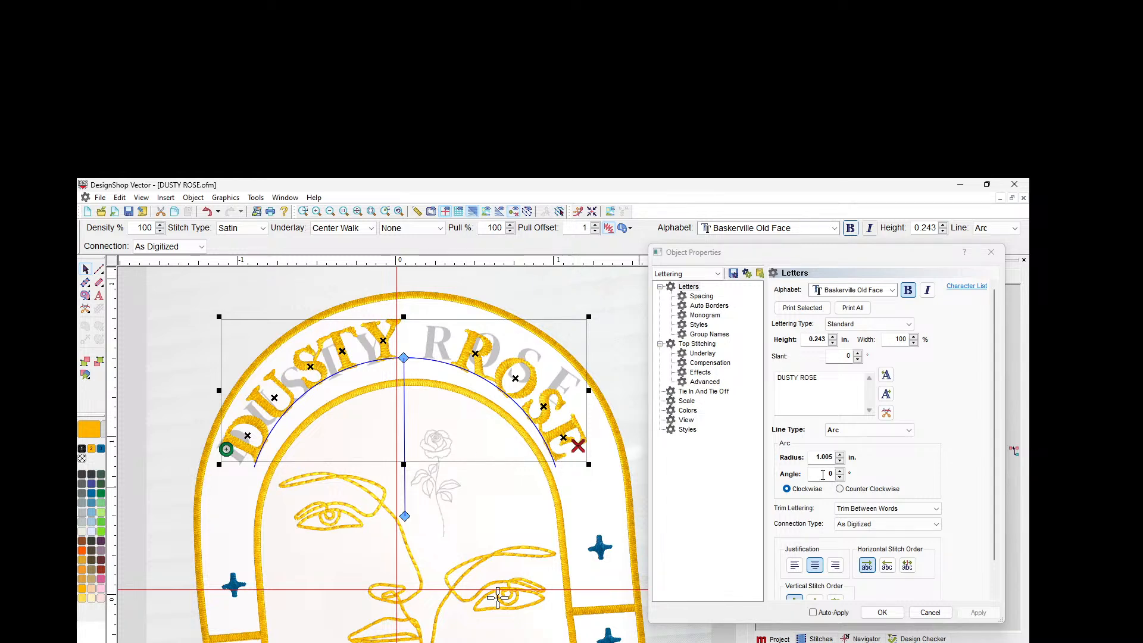
Step: Flatten the lettering's arc, lower its crest towards the inner arch, and set the arc radius to 1.082 in
{"action": "left_click", "coordinate": [840, 455]}
{"action": "left_click", "coordinate": [981, 612]}
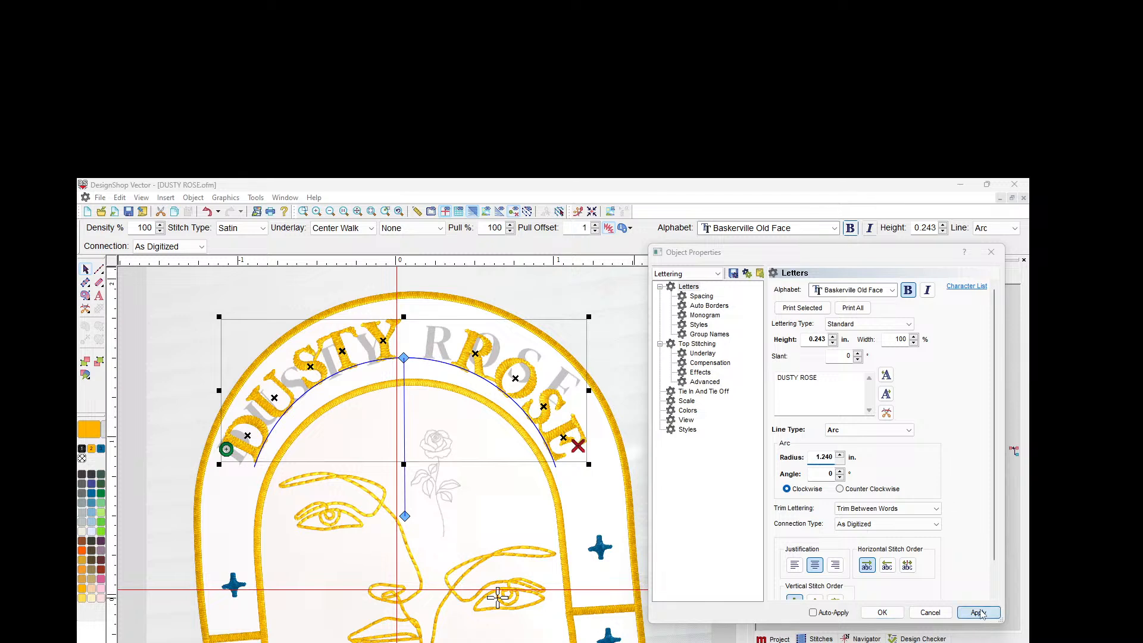
{"action": "left_click", "coordinate": [980, 613]}
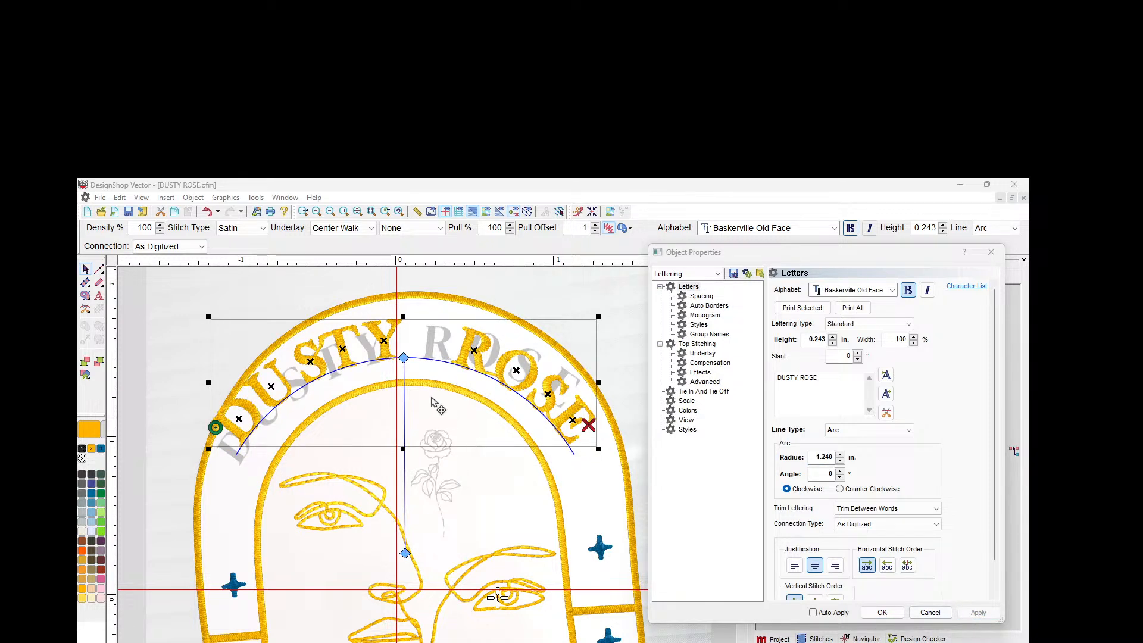
{"action": "left_click", "coordinate": [404, 359]}
{"action": "left_click_drag", "start_coordinate": [404, 369], "coordinate": [408, 369]}
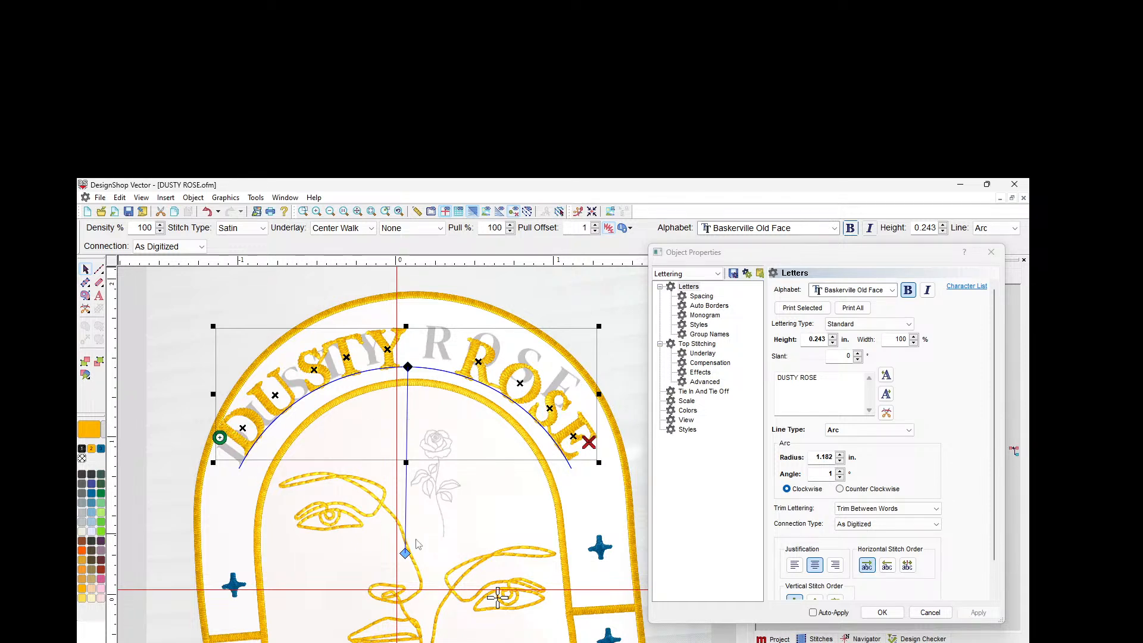
{"action": "left_click", "coordinate": [825, 457]}
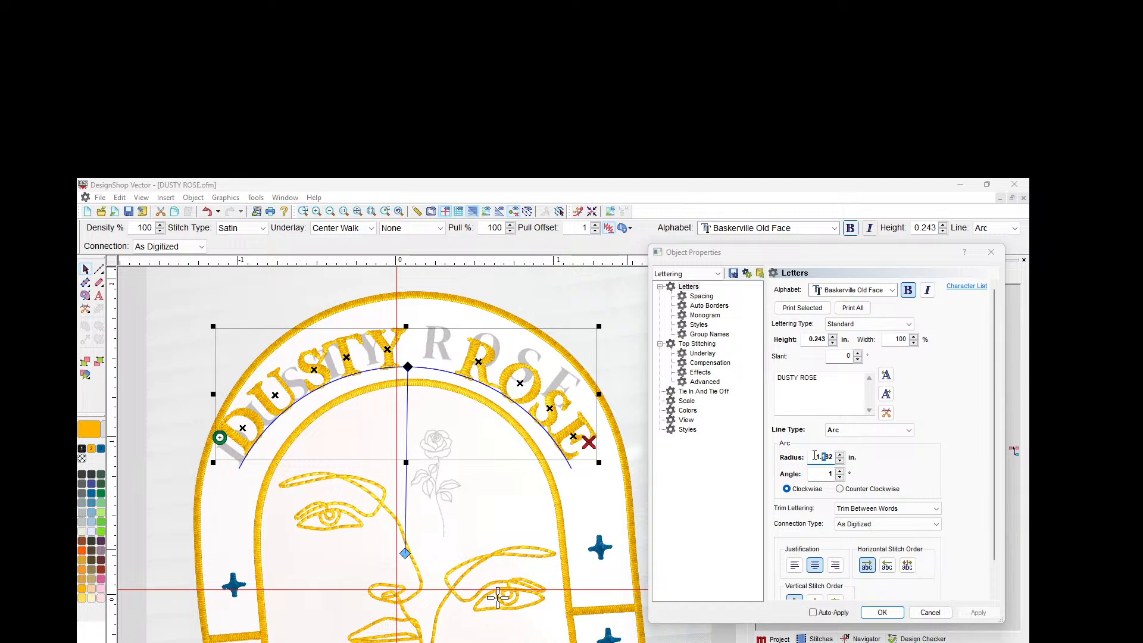
{"action": "type", "text": "0"}
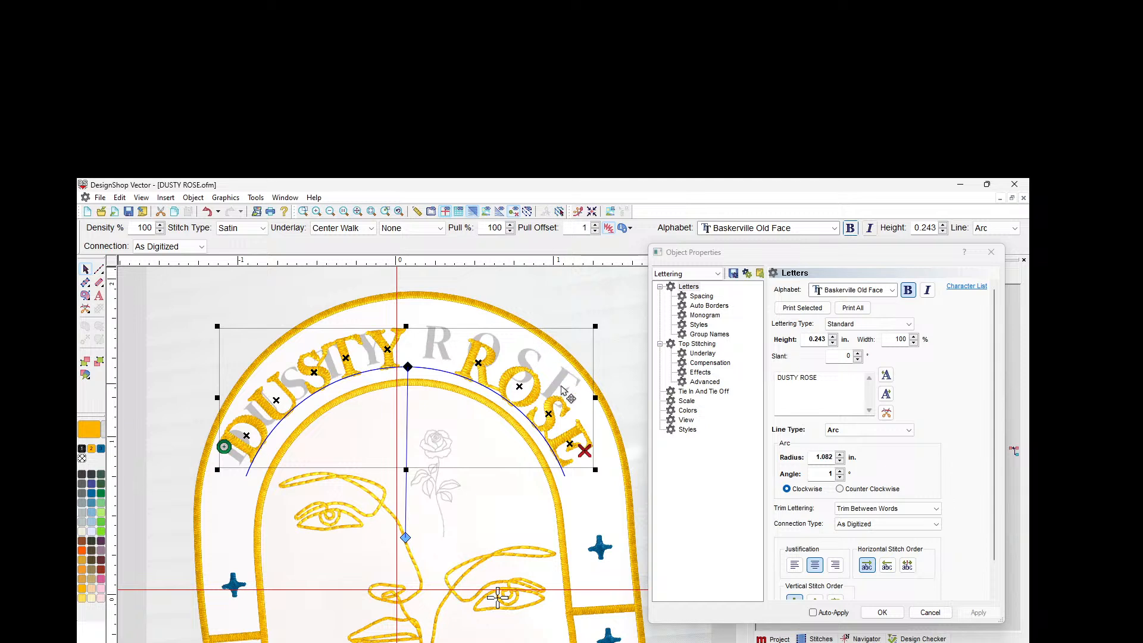
Step: Shift the letters of ROSE back along the arc to narrow the gap after DUSTY
{"action": "left_click", "coordinate": [480, 363]}
{"action": "mouse_move", "coordinate": [480, 362]}
{"action": "left_mouse_down"}
{"action": "mouse_move", "coordinate": [447, 352]}
{"action": "mouse_move", "coordinate": [498, 360]}
{"action": "left_mouse_up"}
{"action": "mouse_move", "coordinate": [538, 414]}
{"action": "left_mouse_down"}
{"action": "mouse_move", "coordinate": [535, 395]}
{"action": "mouse_move", "coordinate": [542, 405]}
{"action": "left_mouse_up"}
{"action": "left_click_drag", "start_coordinate": [578, 451], "coordinate": [554, 421]}
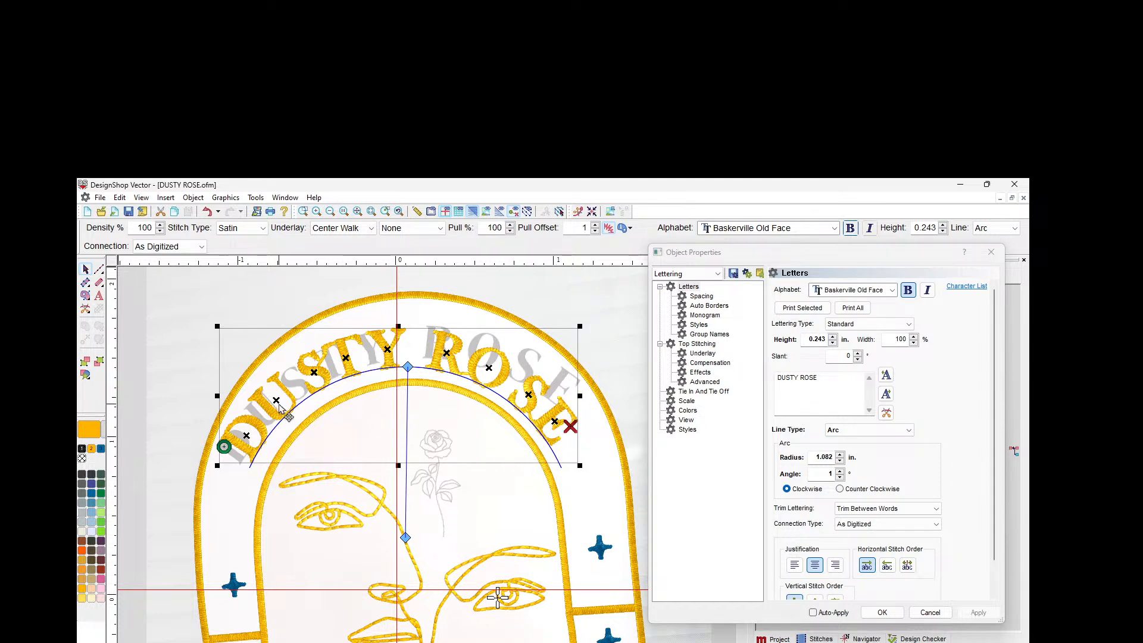
Step: Move the D and U of DUSTY closer to the following letters and move the first S's stitch end point to its base
{"action": "left_click_drag", "start_coordinate": [276, 400], "coordinate": [286, 391]}
{"action": "left_click", "coordinate": [317, 368]}
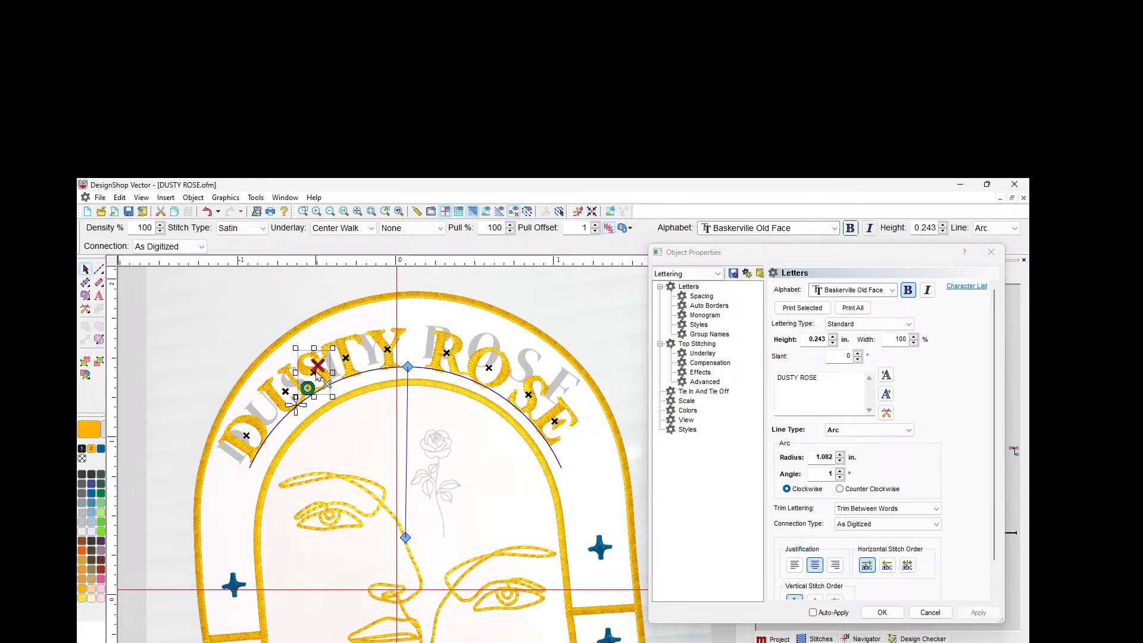
{"action": "left_click_drag", "start_coordinate": [322, 361], "coordinate": [323, 385]}
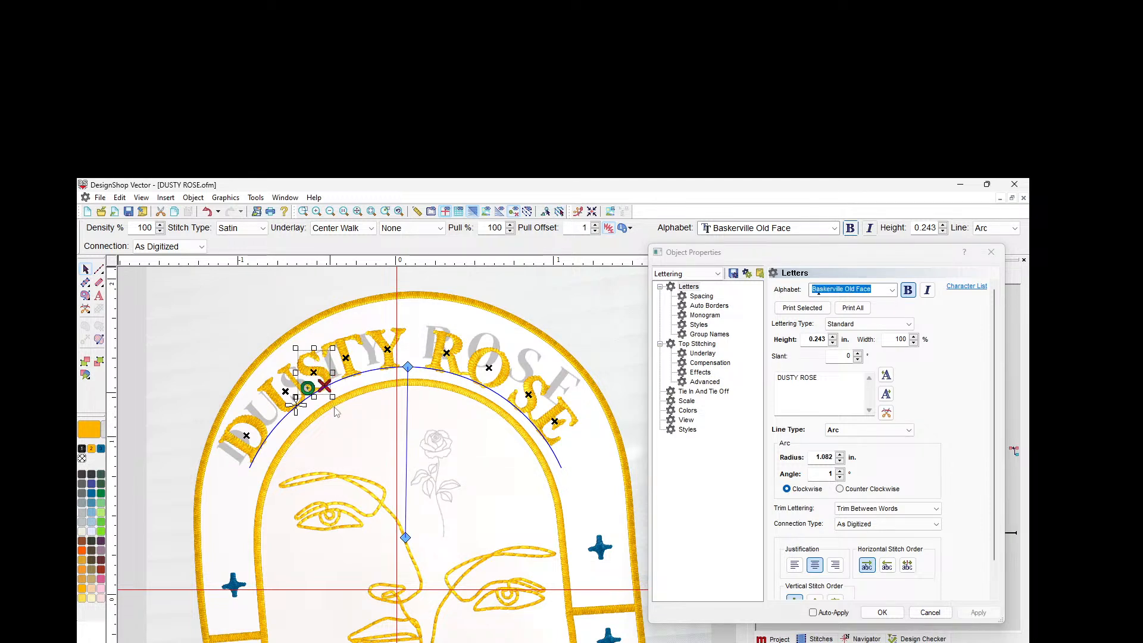
{"action": "left_click", "coordinate": [253, 442]}
{"action": "left_click_drag", "start_coordinate": [261, 437], "coordinate": [264, 427]}
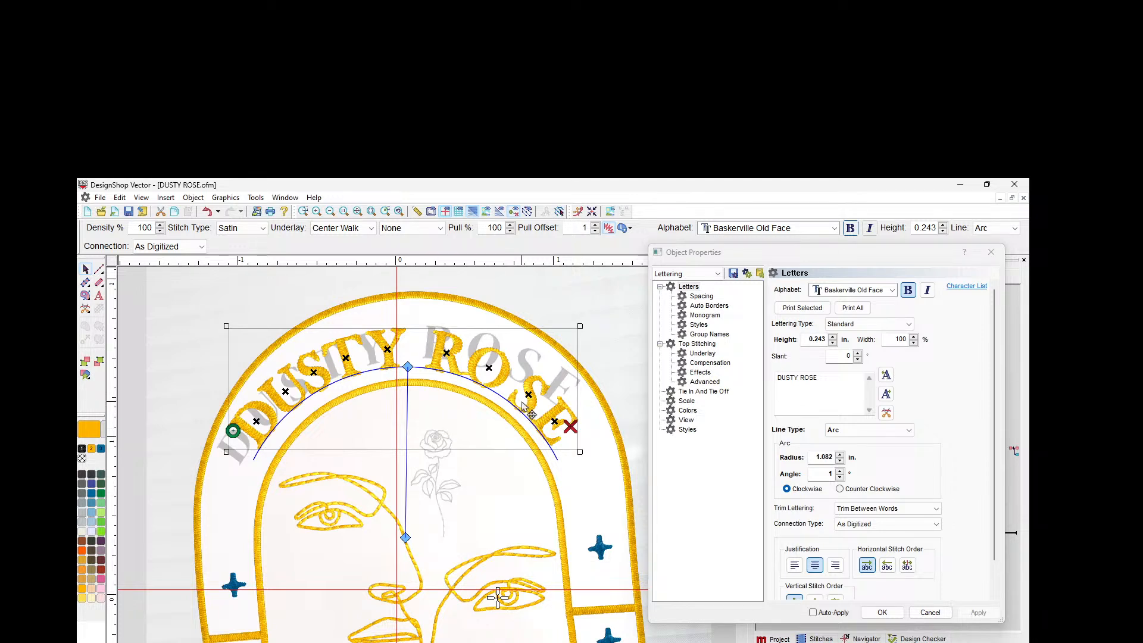
Step: Rotate the DUSTY ROSE lettering slightly clockwise to an arc angle of -2° and close its properties
{"action": "left_click", "coordinate": [620, 364]}
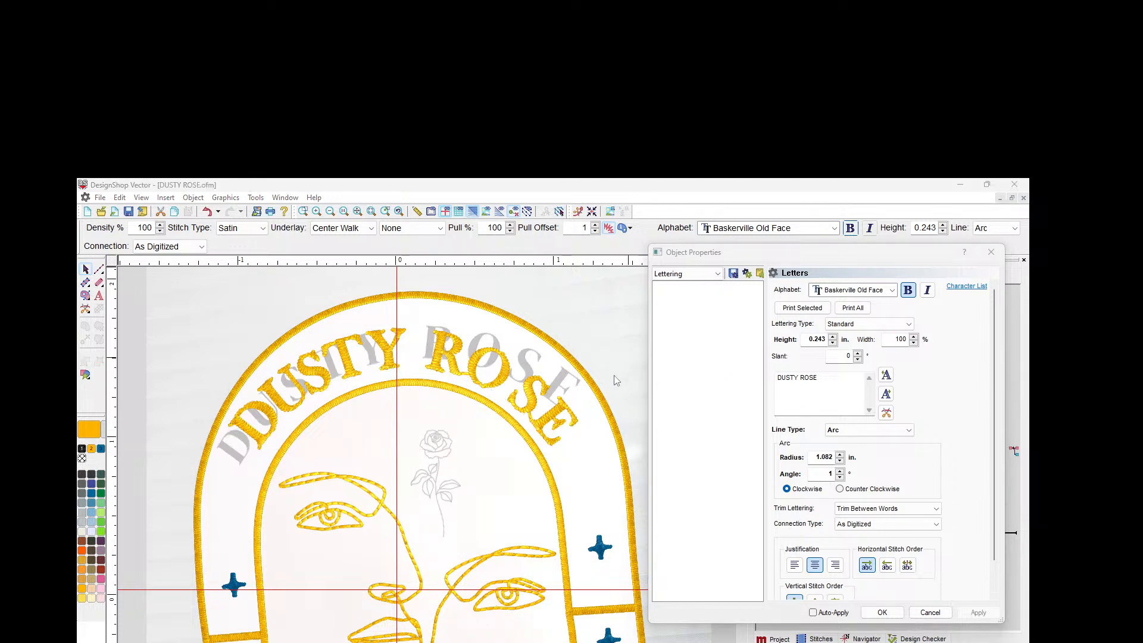
{"action": "left_click", "coordinate": [537, 391]}
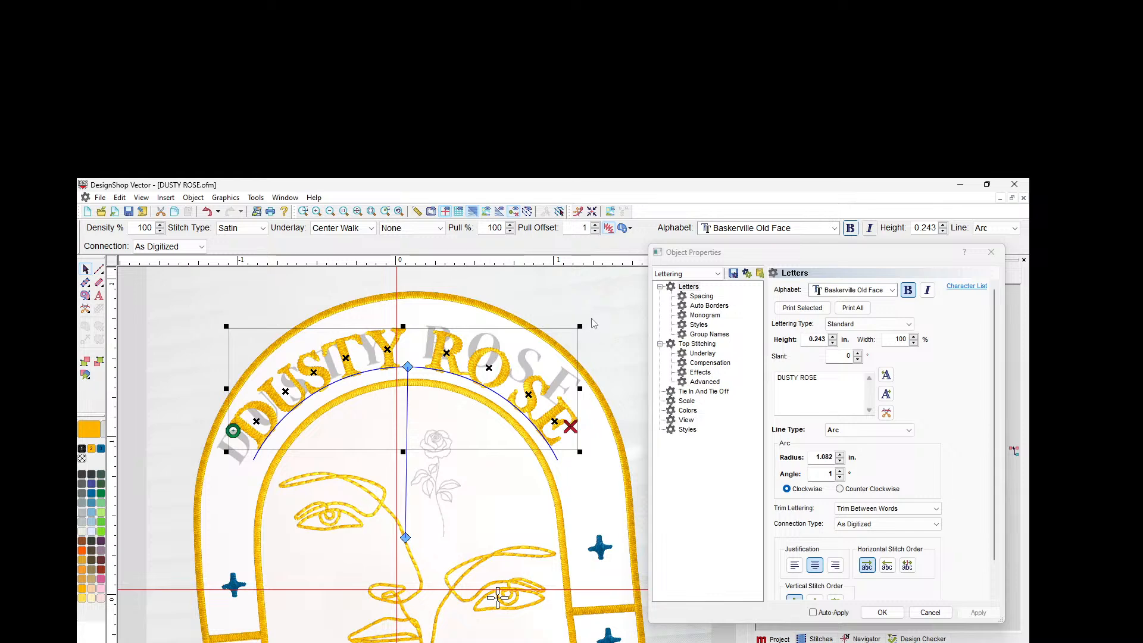
{"action": "left_click", "coordinate": [578, 338]}
{"action": "left_click_drag", "start_coordinate": [581, 321], "coordinate": [575, 331]}
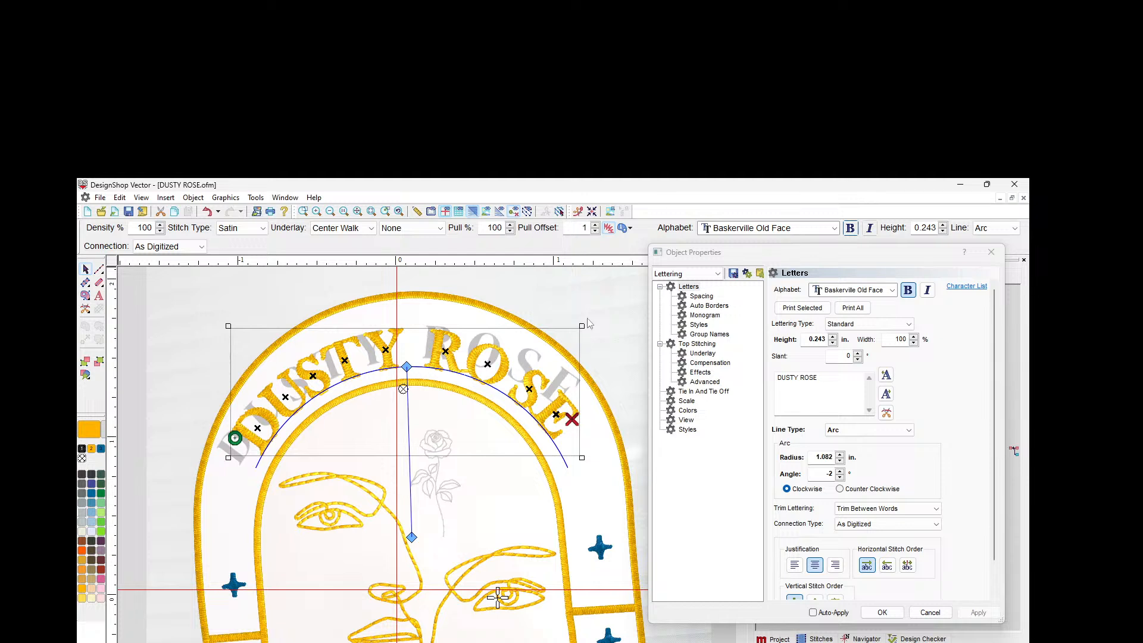
{"action": "left_click", "coordinate": [617, 281]}
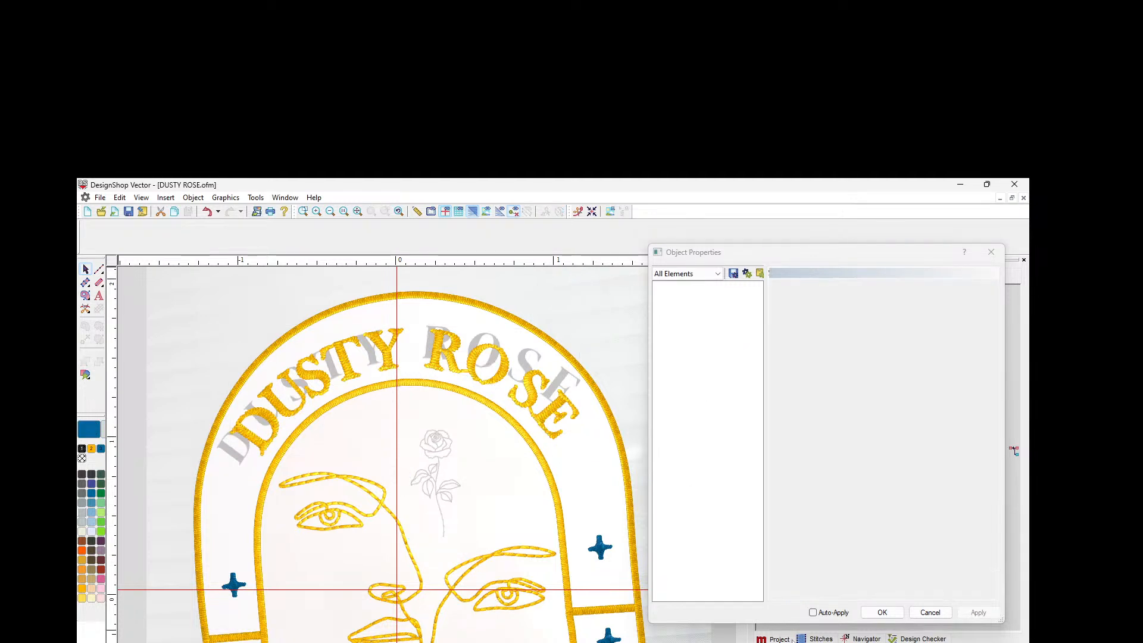
{"action": "left_click", "coordinate": [882, 611]}
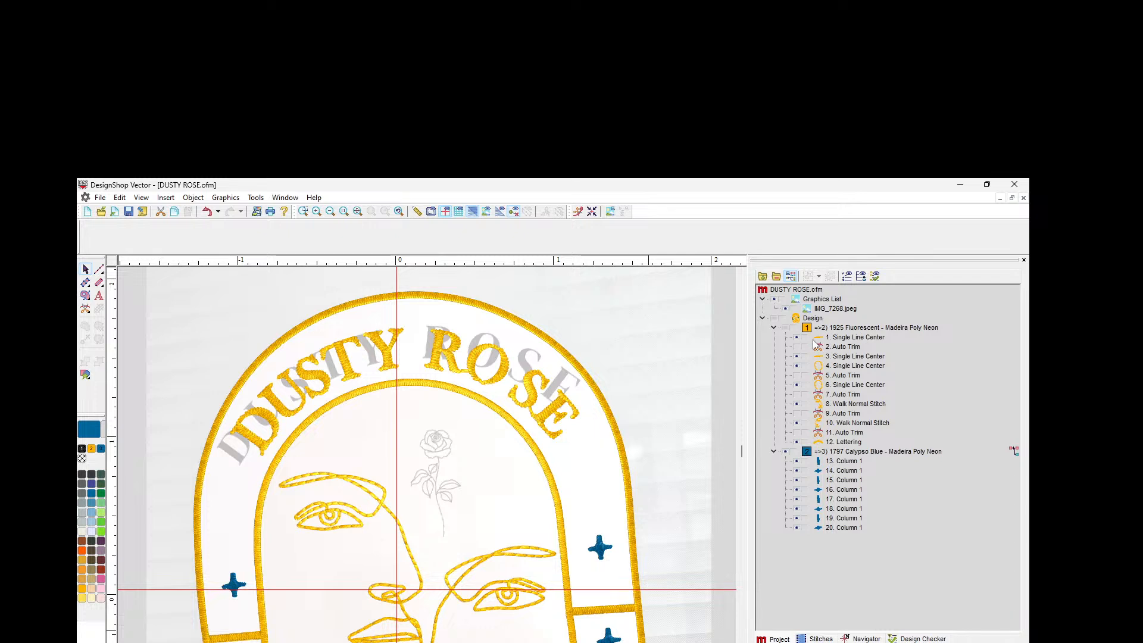
Step: Nudge the S of ROSE closer to the O and hide the background artwork image IMG_7268.jpeg
{"action": "left_click", "coordinate": [531, 400]}
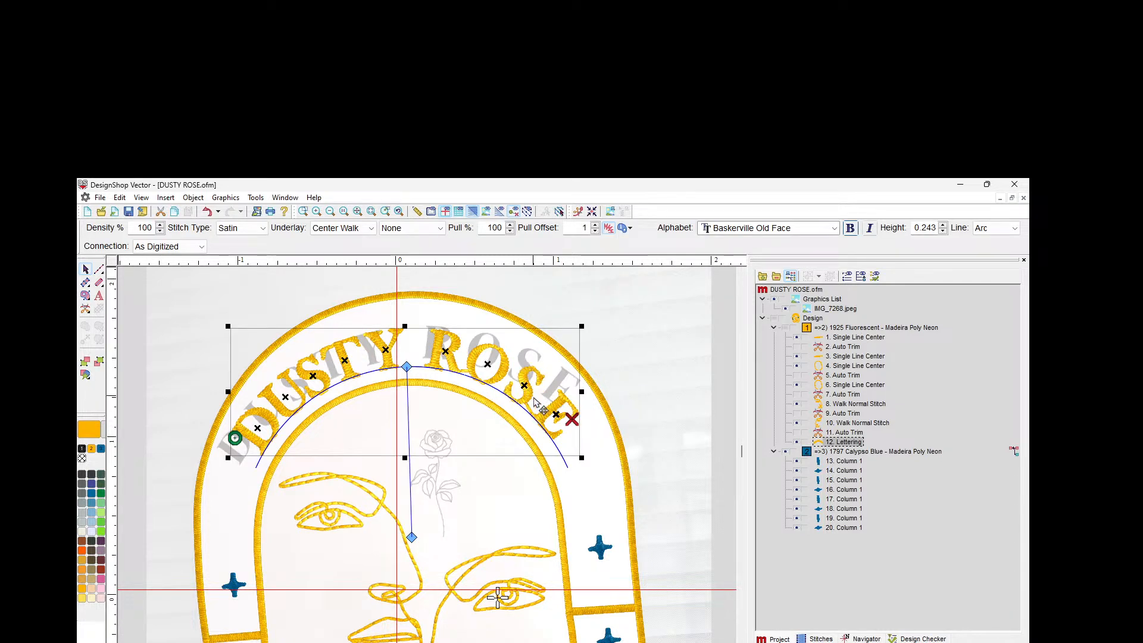
{"action": "left_click", "coordinate": [532, 404]}
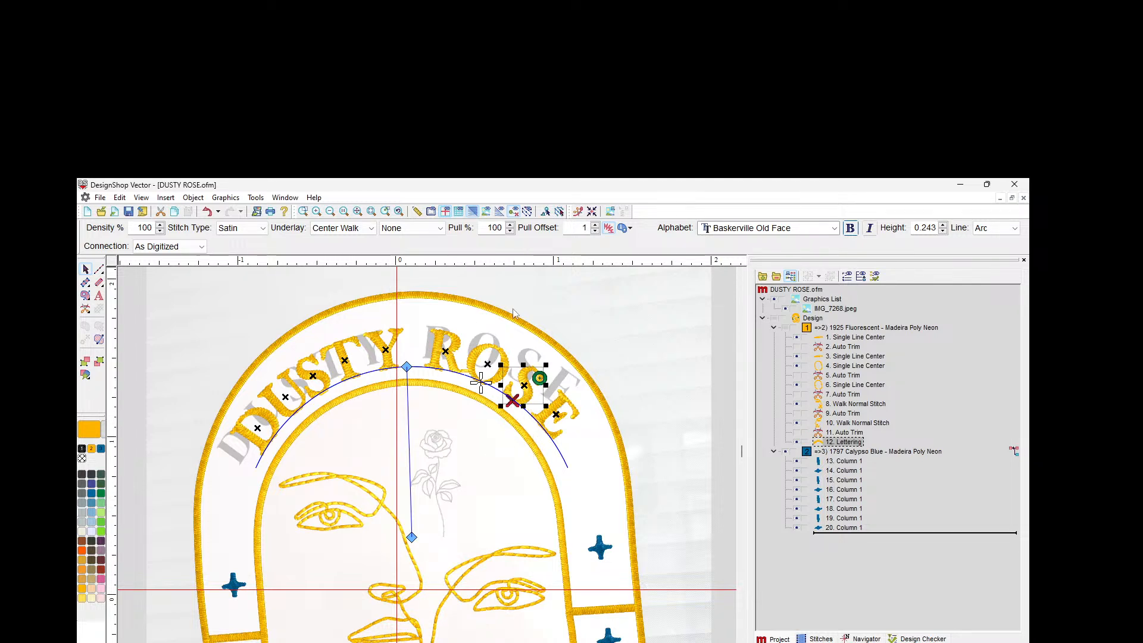
{"action": "left_click", "coordinate": [554, 289]}
{"action": "left_click", "coordinate": [774, 298]}
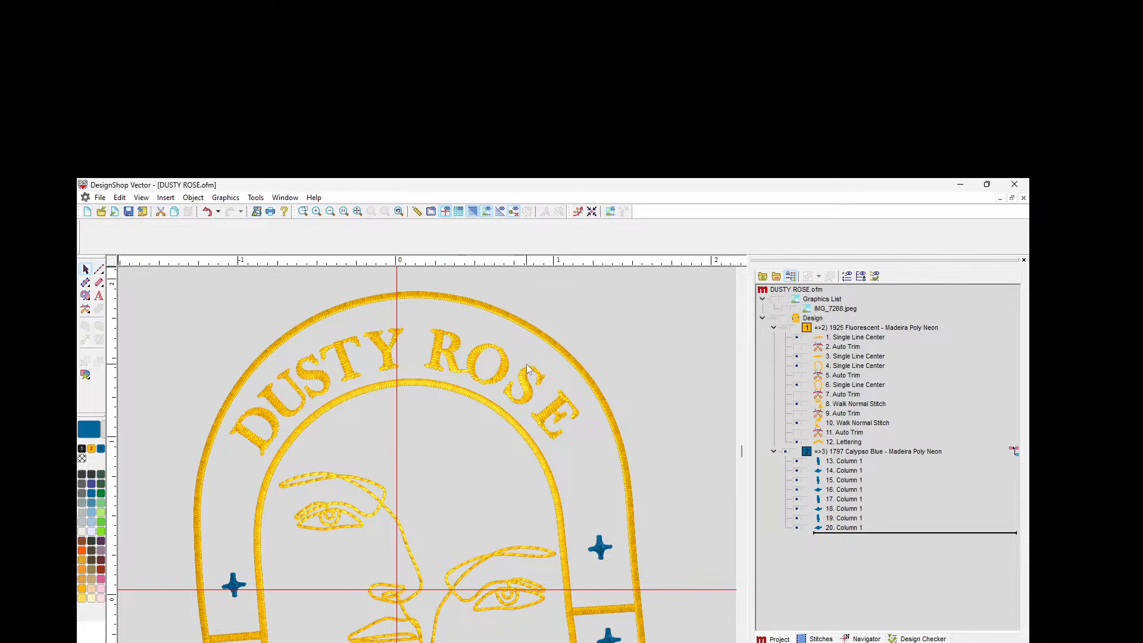
Step: Move the DUSTY ROSE lettering slightly up between the arches and level its arc to an angle of 0°
{"action": "left_click", "coordinate": [437, 356]}
{"action": "left_click_drag", "start_coordinate": [441, 362], "coordinate": [442, 358]}
{"action": "left_click_drag", "start_coordinate": [413, 534], "coordinate": [409, 539]}
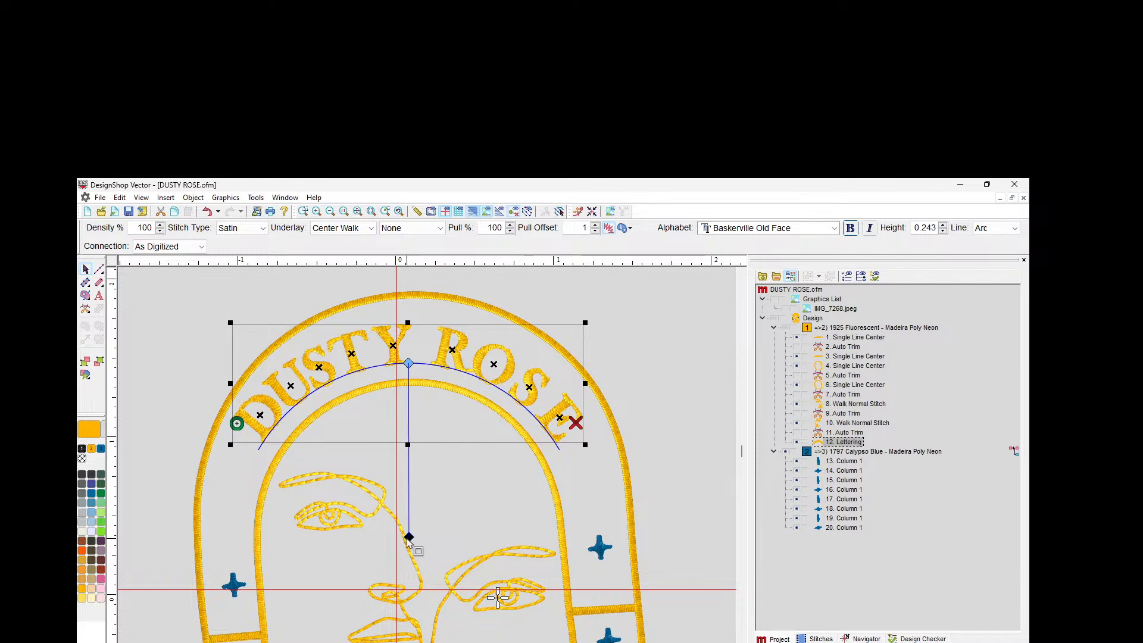
{"action": "left_click", "coordinate": [622, 308]}
Step: Scale the DUSTY ROSE lettering up to a height of about 0.245 in and check it against the whole badge
{"action": "left_click", "coordinate": [399, 364]}
{"action": "double_click", "coordinate": [831, 444]}
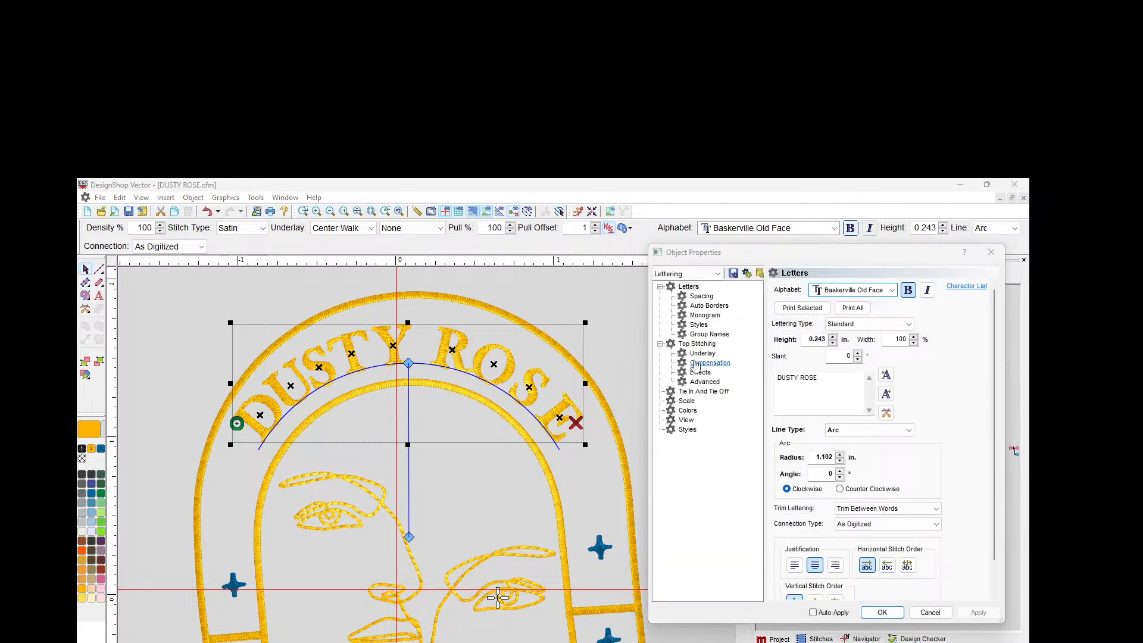
{"action": "left_click_drag", "start_coordinate": [586, 382], "coordinate": [589, 383]}
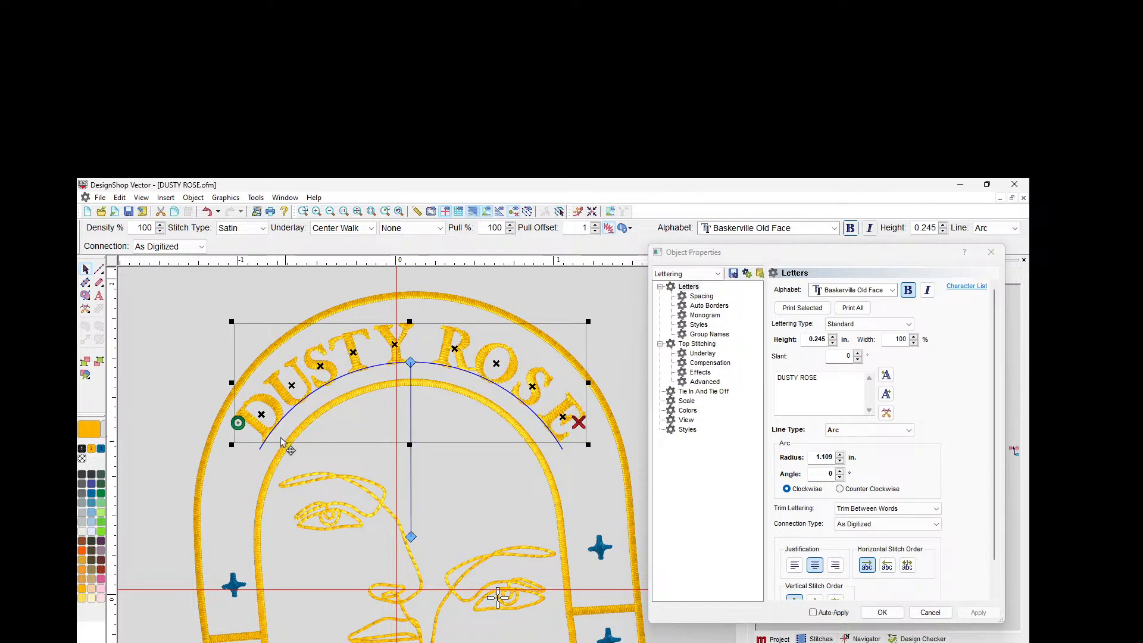
{"action": "left_click_drag", "start_coordinate": [242, 428], "coordinate": [266, 447]}
{"action": "left_click", "coordinate": [265, 314]}
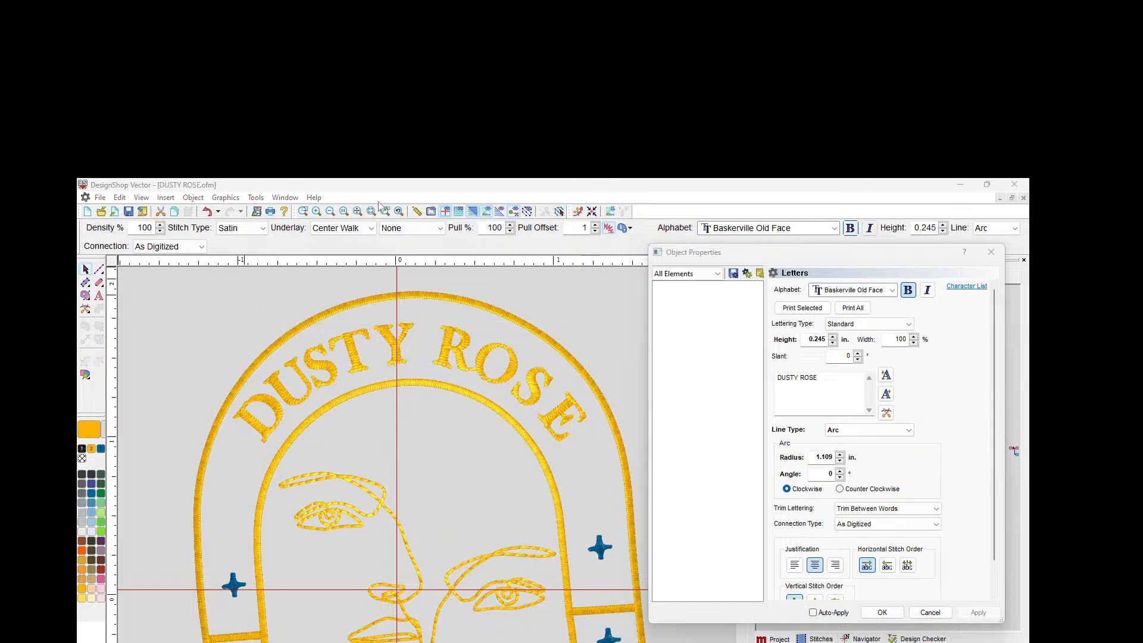
{"action": "left_click", "coordinate": [331, 212]}
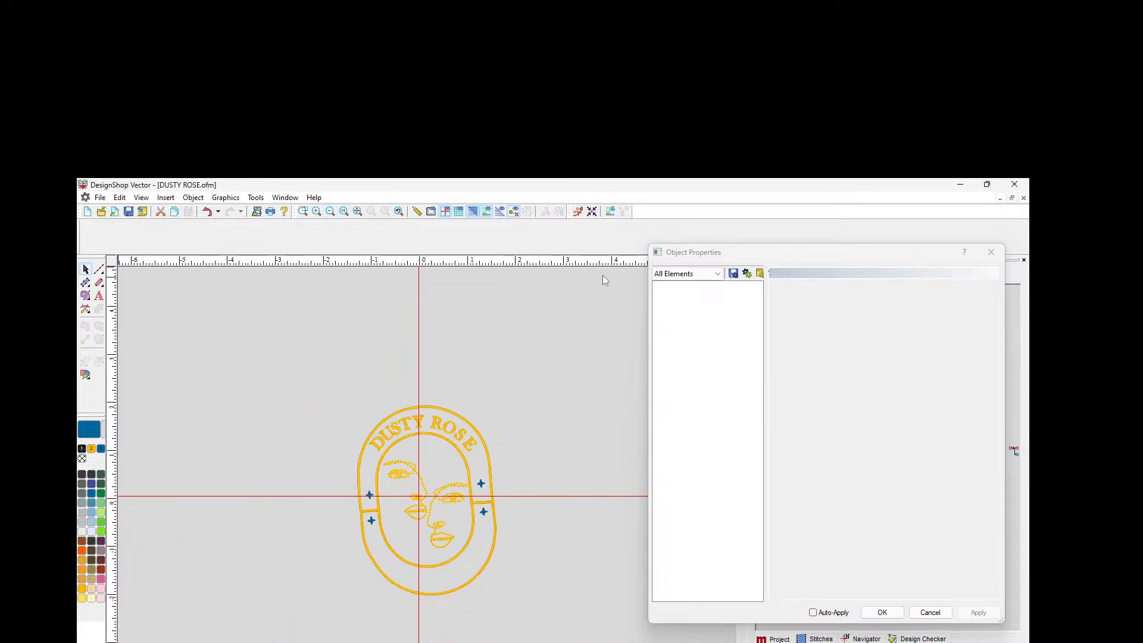
{"action": "scroll", "coordinate": [455, 414], "scroll_direction": "down", "scroll_amount": 3}
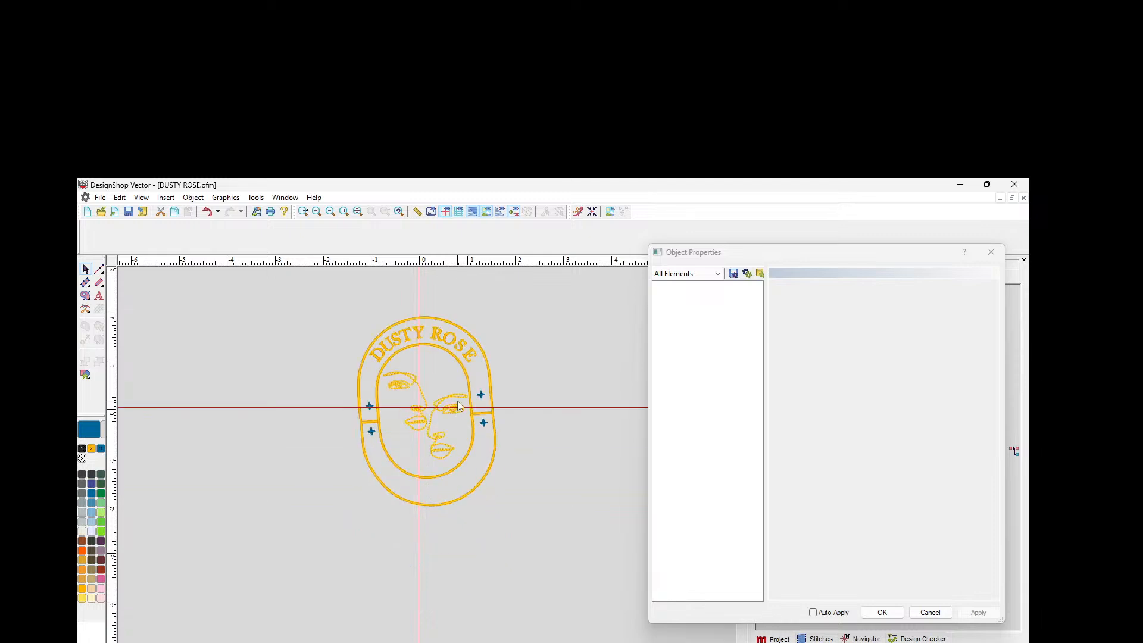
Step: Shift the letters of DUSTY slightly left and down along the arc, widening the gap before ROSE
{"action": "left_click", "coordinate": [318, 212]}
{"action": "left_click", "coordinate": [319, 213]}
{"action": "scroll", "coordinate": [392, 308], "scroll_direction": "up", "scroll_amount": 5}
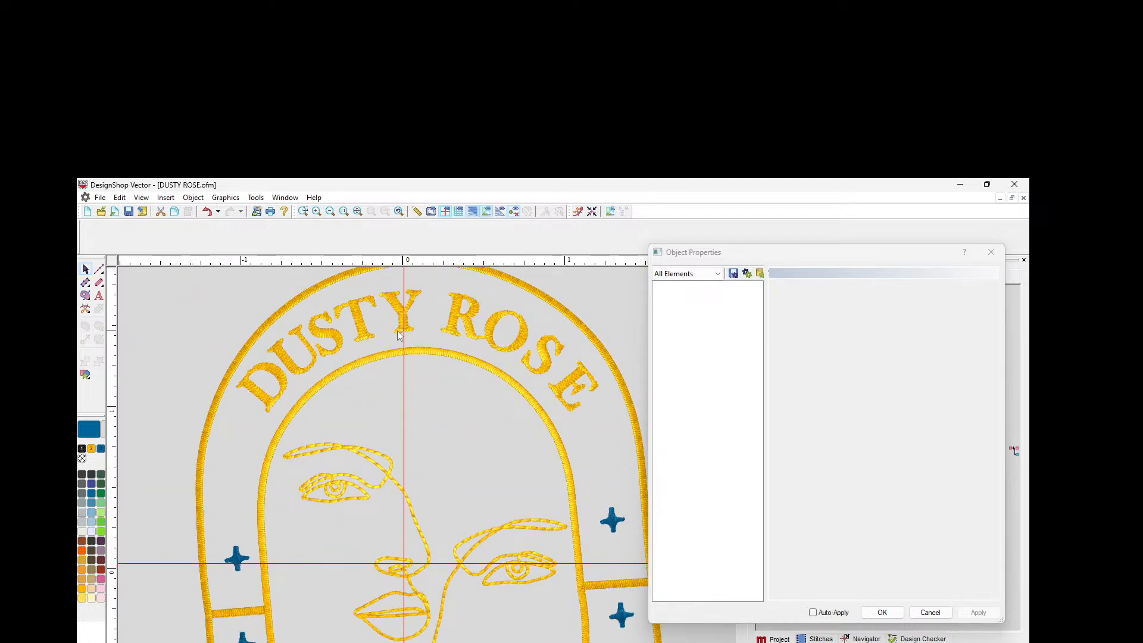
{"action": "scroll", "coordinate": [435, 325], "scroll_direction": "up", "scroll_amount": 3}
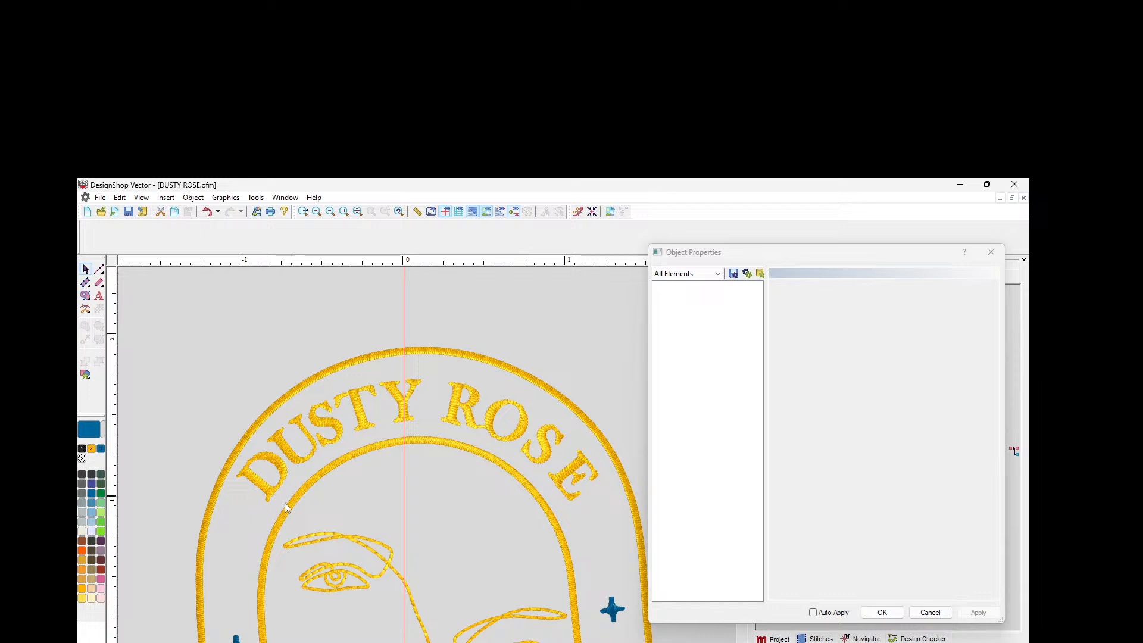
{"action": "left_click", "coordinate": [265, 493]}
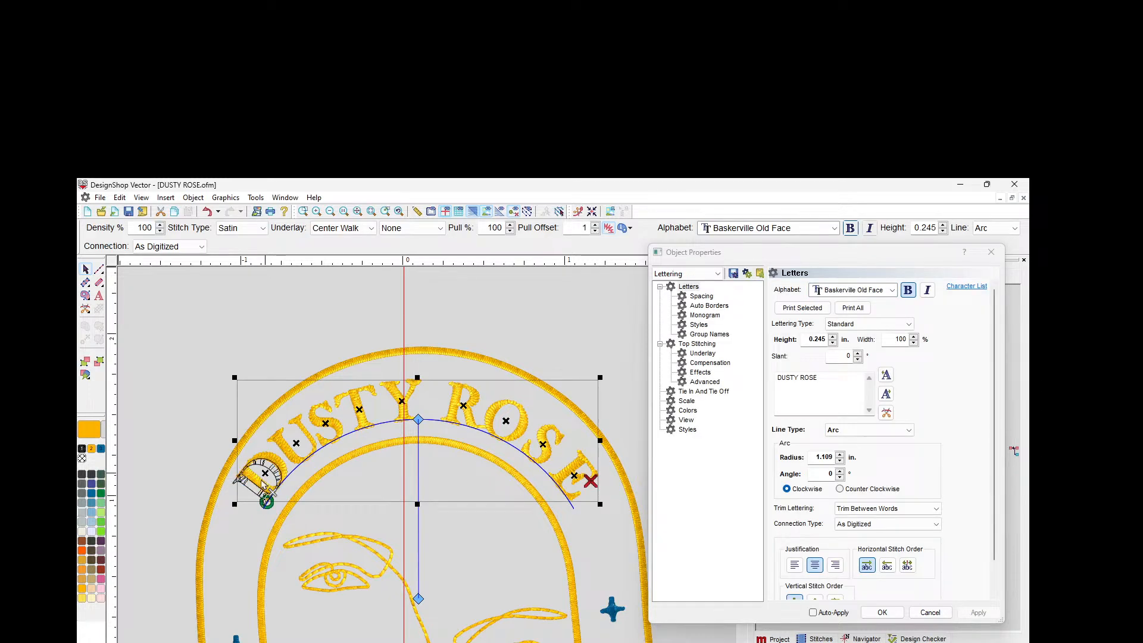
{"action": "left_click_drag", "start_coordinate": [257, 483], "coordinate": [257, 483]}
{"action": "left_click_drag", "start_coordinate": [296, 442], "coordinate": [396, 404]}
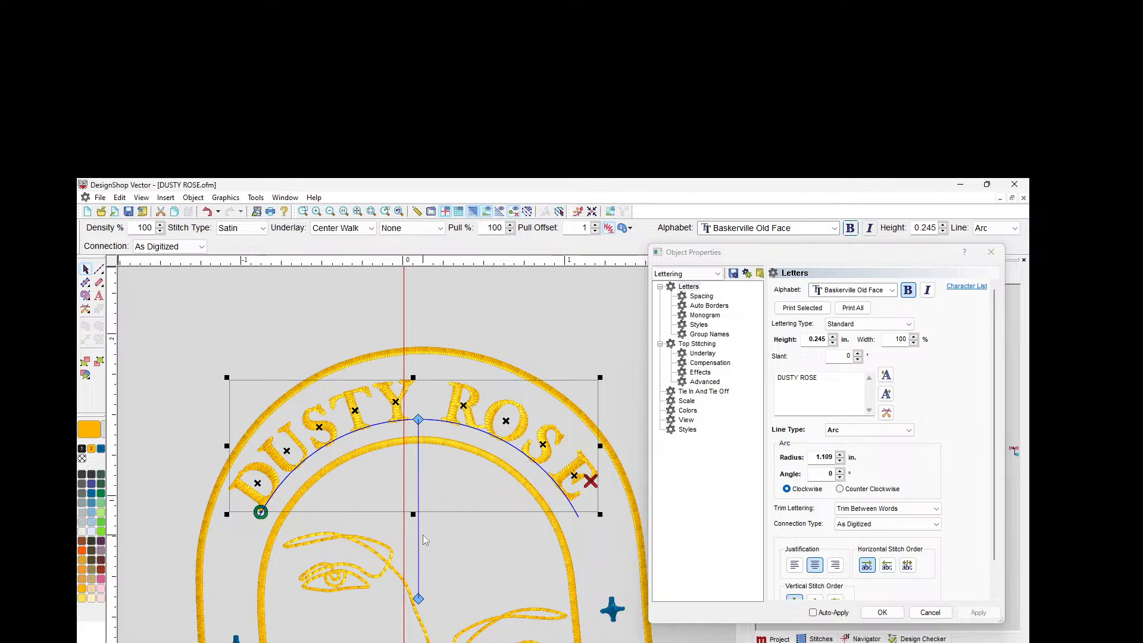
Step: Shift the letters of ROSE slightly left toward DUSTY and move the R's stitch end point to the left
{"action": "left_click_drag", "start_coordinate": [463, 407], "coordinate": [538, 440]}
{"action": "left_click_drag", "start_coordinate": [576, 479], "coordinate": [571, 471]}
{"action": "left_click", "coordinate": [459, 407]}
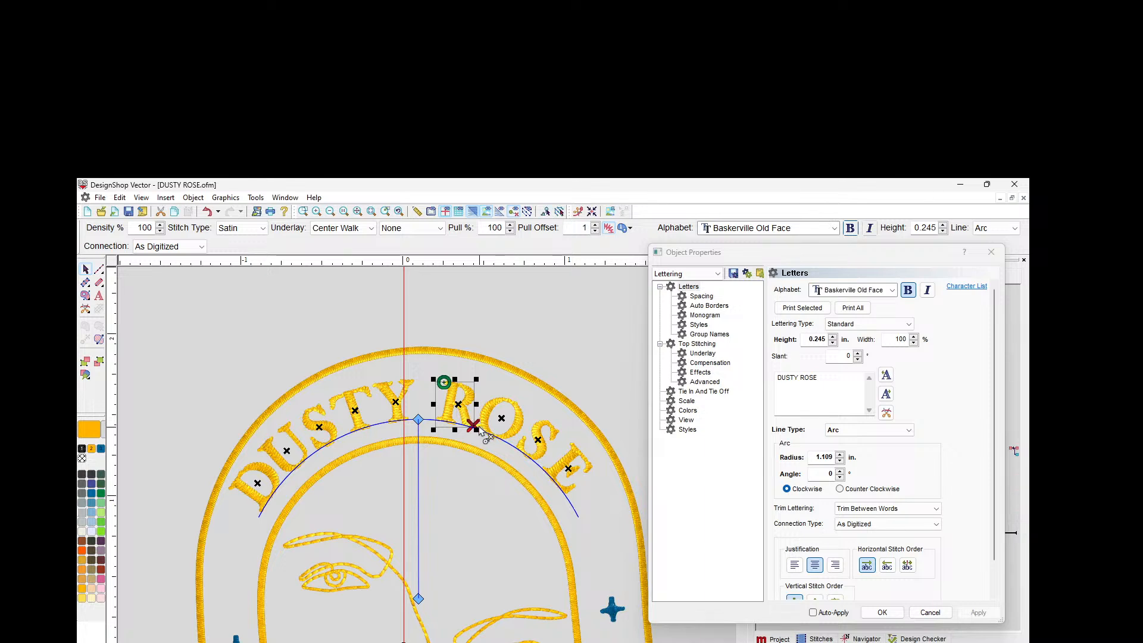
{"action": "left_click_drag", "start_coordinate": [473, 425], "coordinate": [454, 422]}
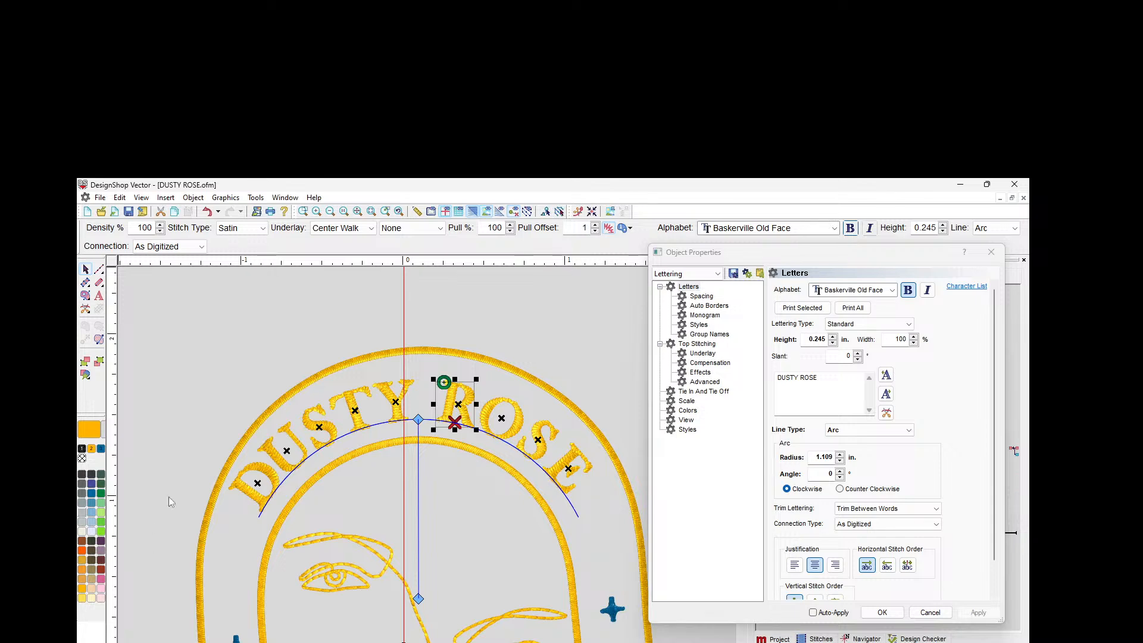
{"action": "left_click", "coordinate": [311, 337]}
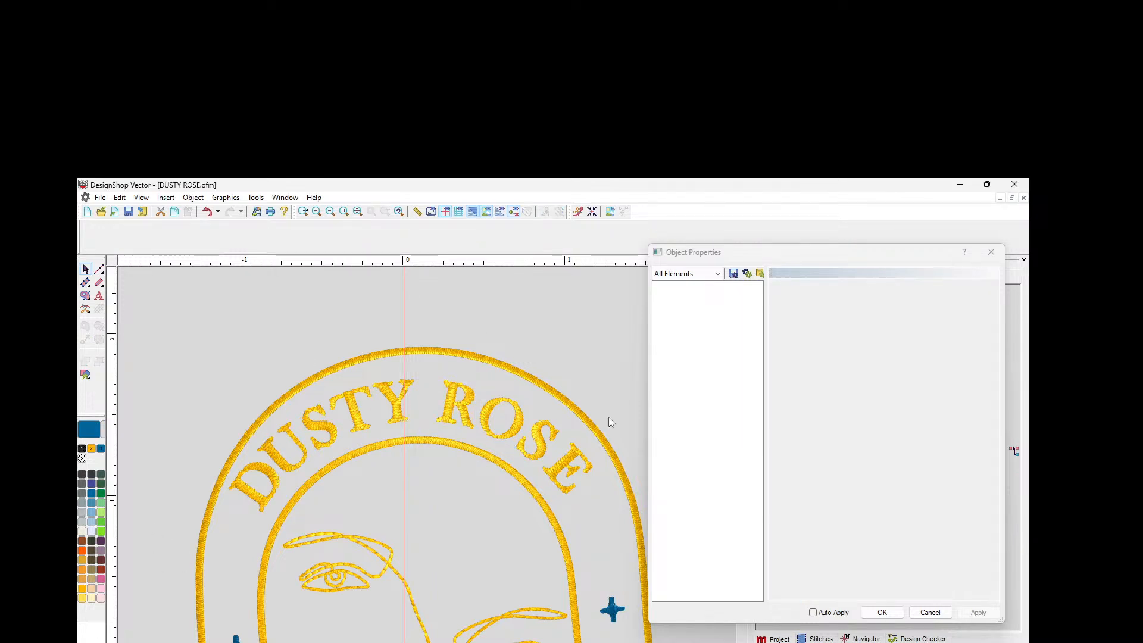
Step: Close the lettering properties and recolor the four blue stars to the 1925 Fluorescent thread used by the rest of the badge
{"action": "scroll", "coordinate": [600, 471], "scroll_direction": "down", "scroll_amount": 5}
{"action": "scroll", "coordinate": [598, 476], "scroll_direction": "up", "scroll_amount": 2}
{"action": "scroll", "coordinate": [598, 476], "scroll_direction": "down", "scroll_amount": 1}
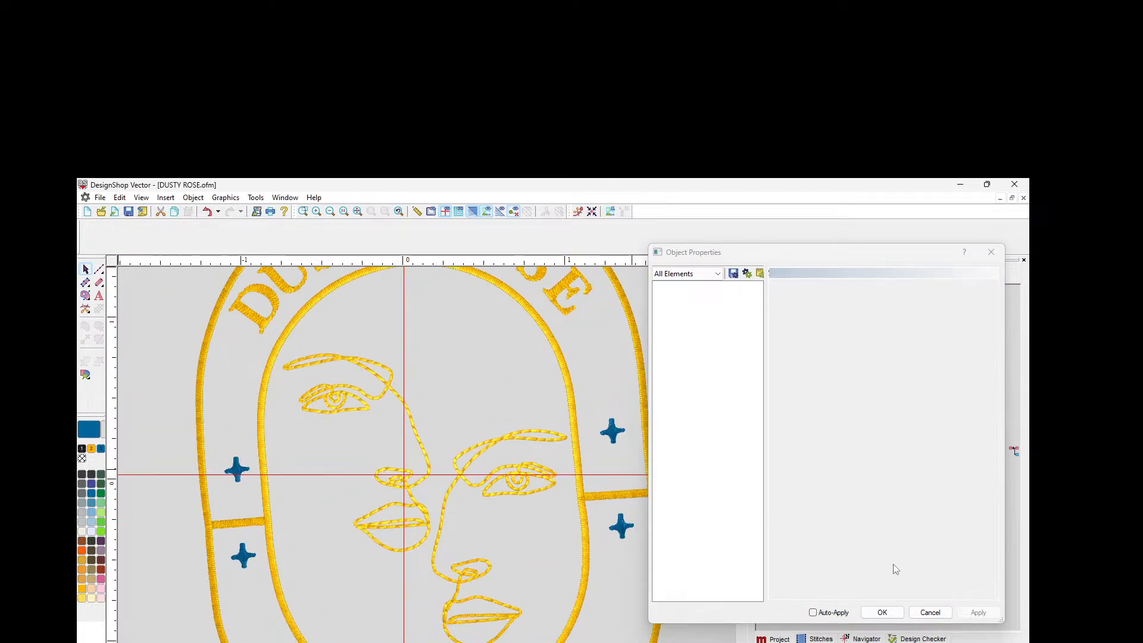
{"action": "left_click", "coordinate": [882, 613]}
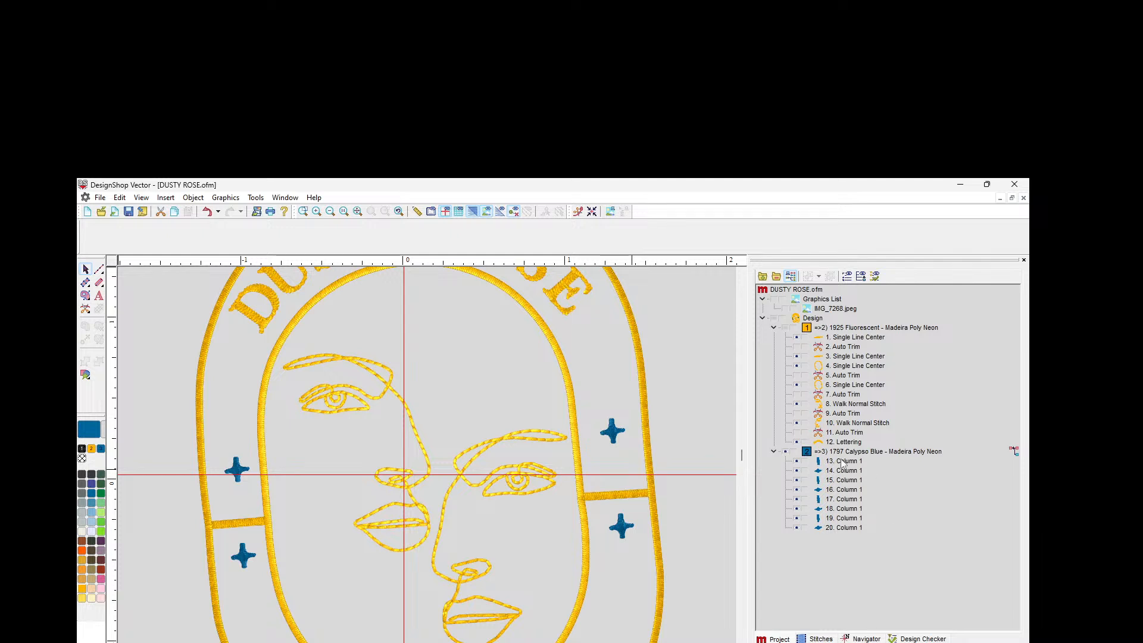
{"action": "left_click", "coordinate": [845, 452]}
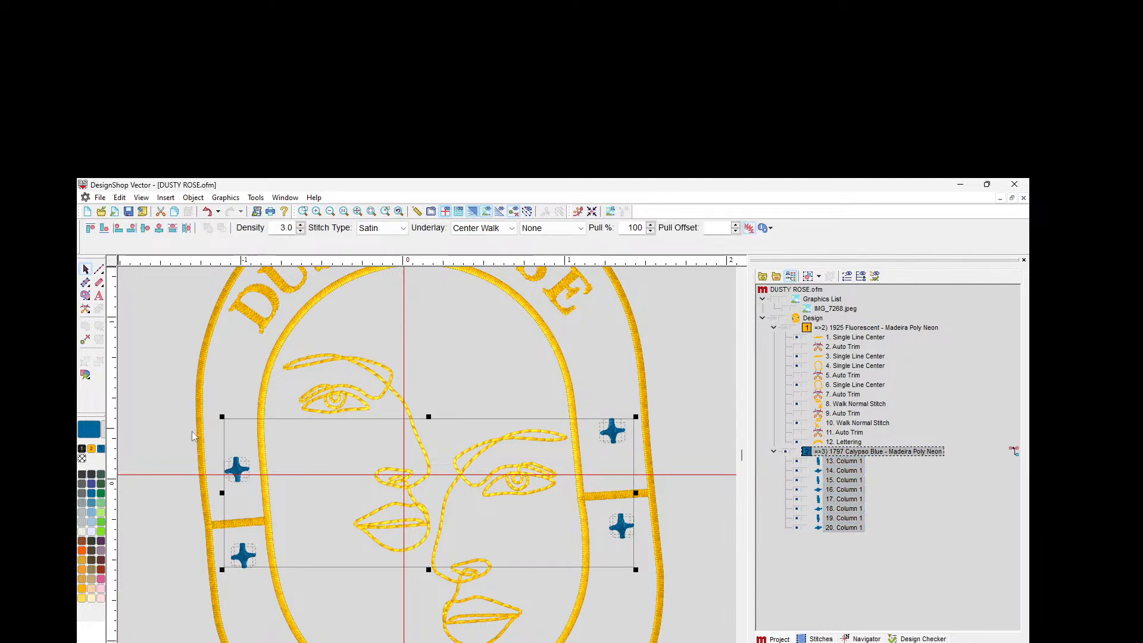
{"action": "left_click", "coordinate": [92, 449]}
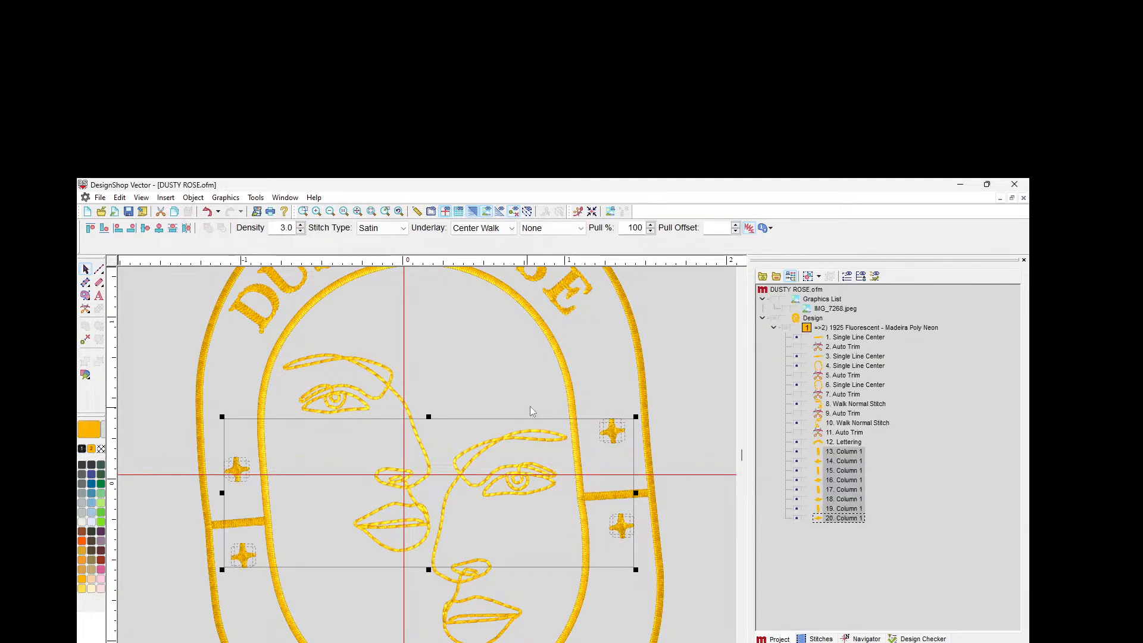
{"action": "left_click", "coordinate": [699, 373]}
{"action": "scroll", "coordinate": [637, 500], "scroll_direction": "down", "scroll_amount": 3}
{"action": "scroll", "coordinate": [634, 506], "scroll_direction": "up", "scroll_amount": 3}
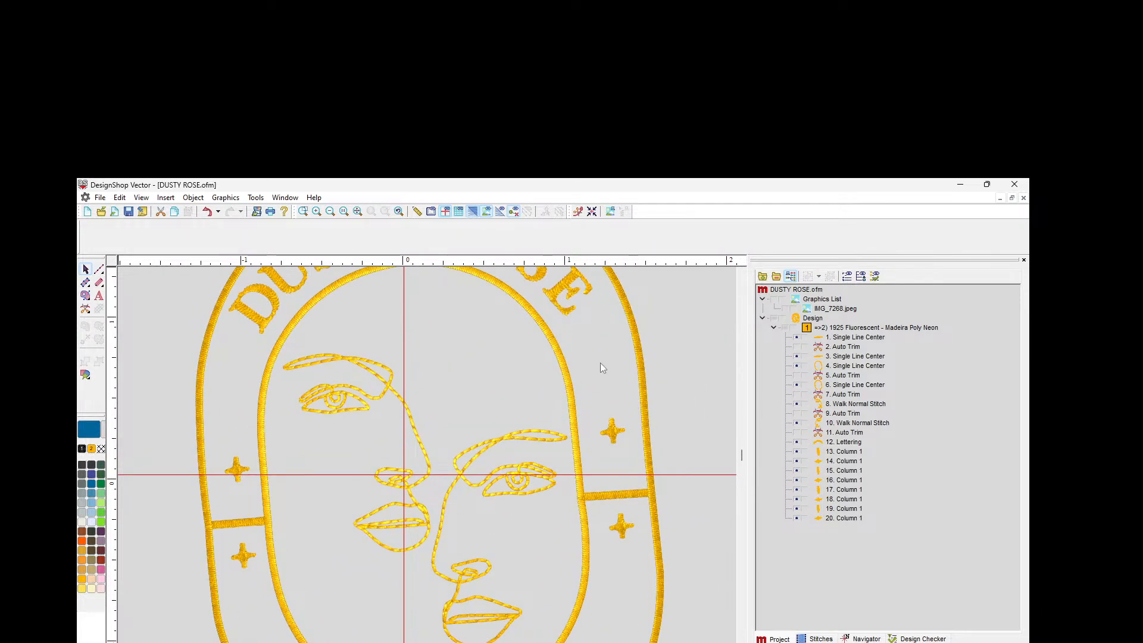
{"action": "scroll", "coordinate": [619, 416], "scroll_direction": "up", "scroll_amount": 4}
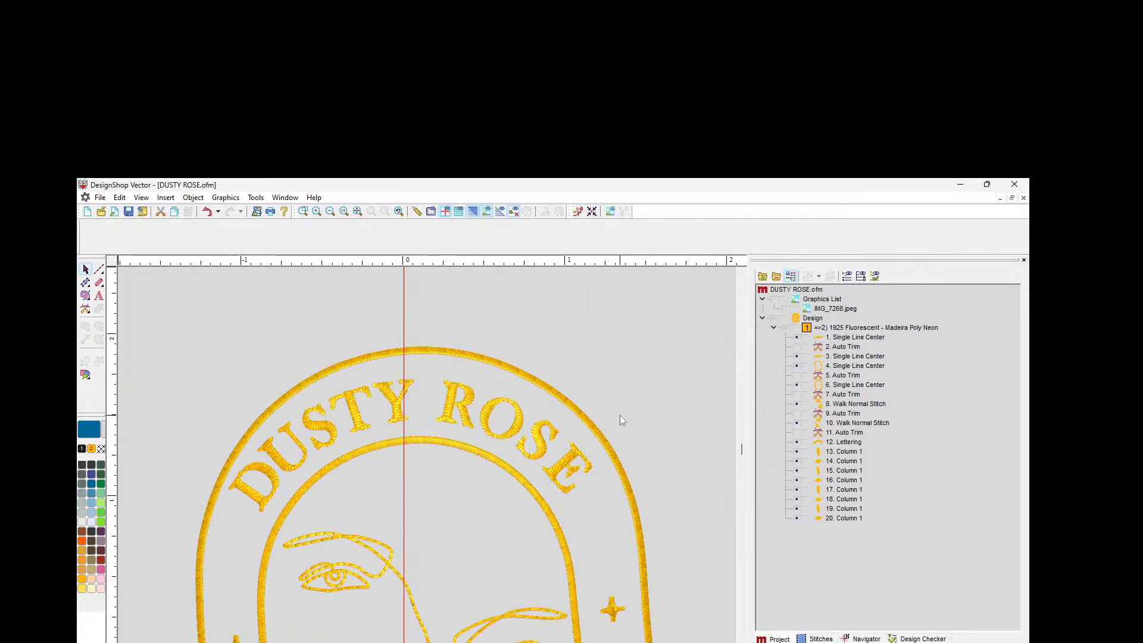
Step: Show the background artwork IMG_7268.jpeg and duplicate the DUSTY ROSE lettering
{"action": "left_click", "coordinate": [330, 212]}
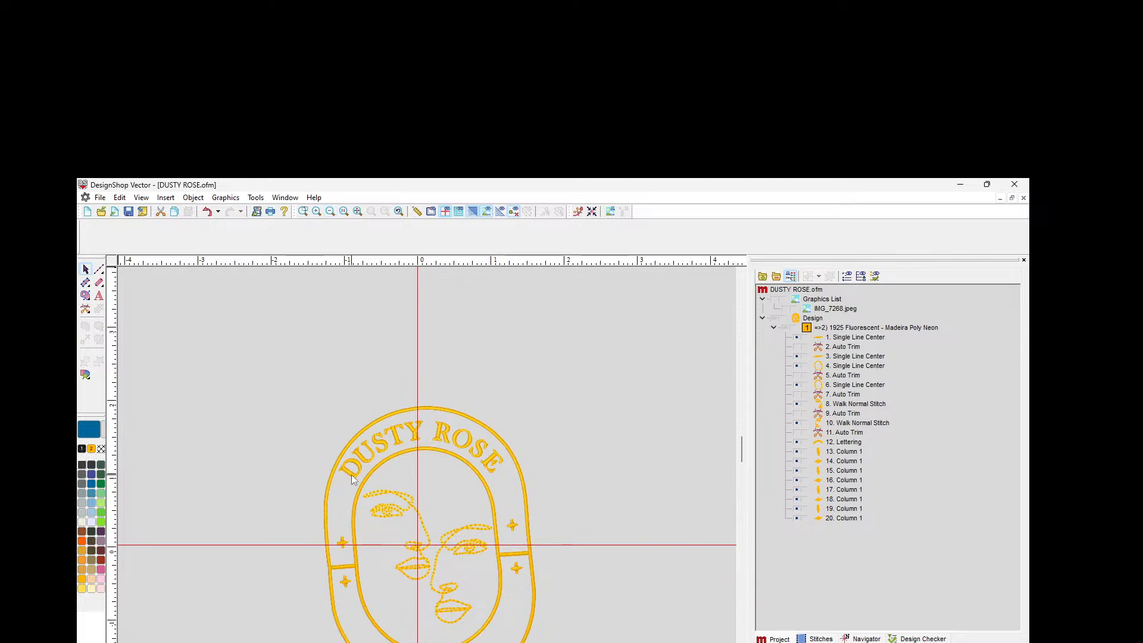
{"action": "scroll", "coordinate": [666, 443], "scroll_direction": "down", "scroll_amount": 2}
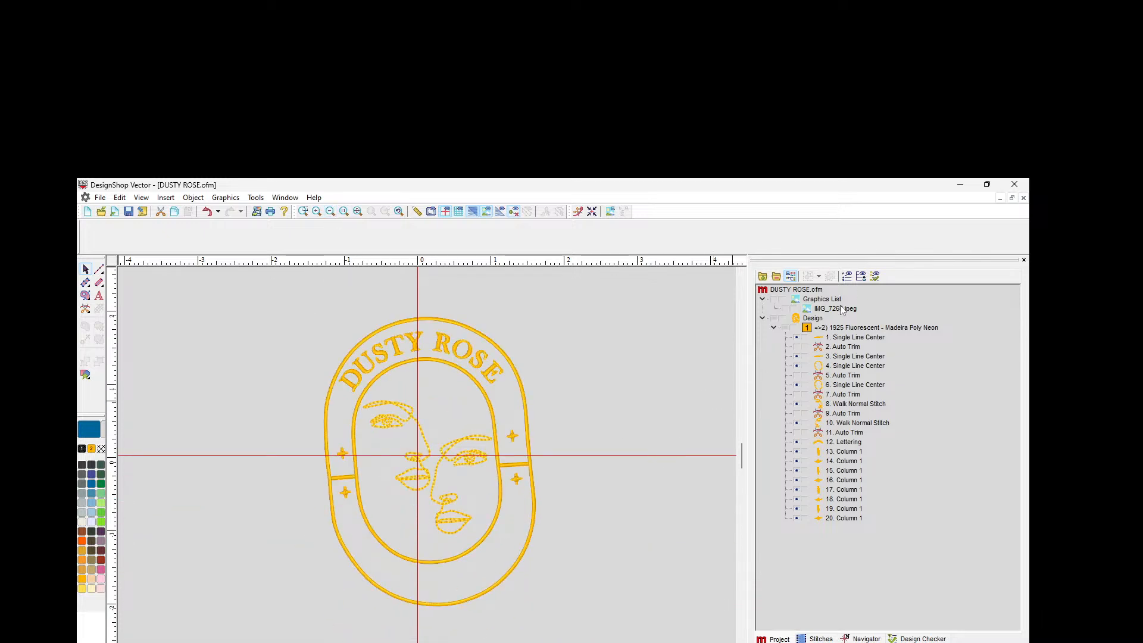
{"action": "left_click", "coordinate": [773, 299]}
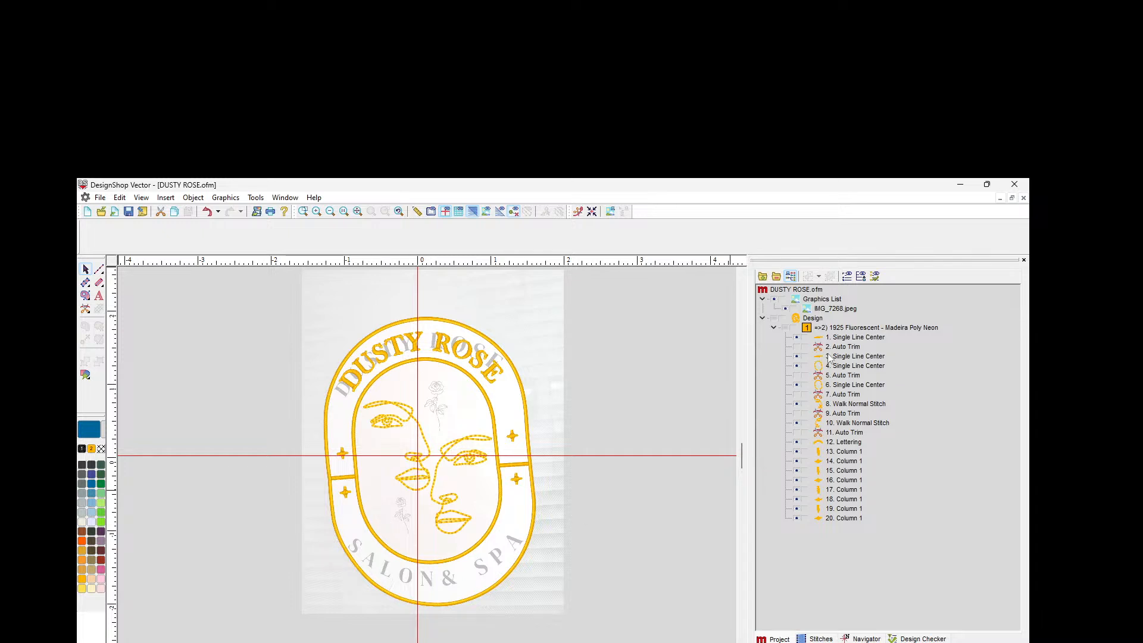
{"action": "key", "text": "ctrl+a"}
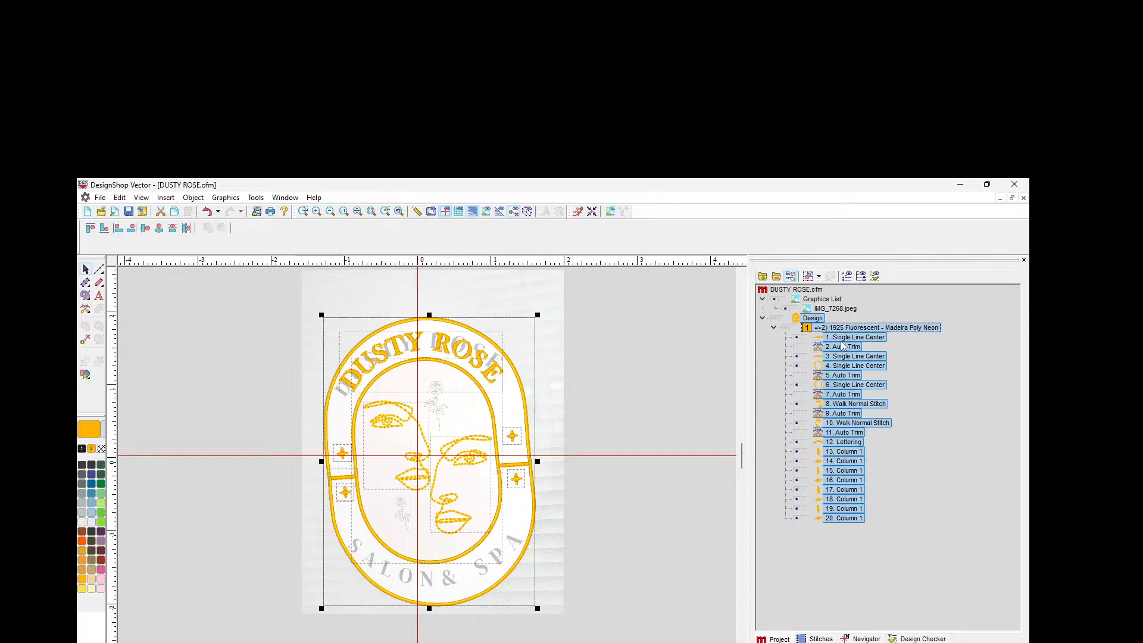
{"action": "left_click", "coordinate": [846, 443]}
{"action": "right_click", "coordinate": [845, 445]}
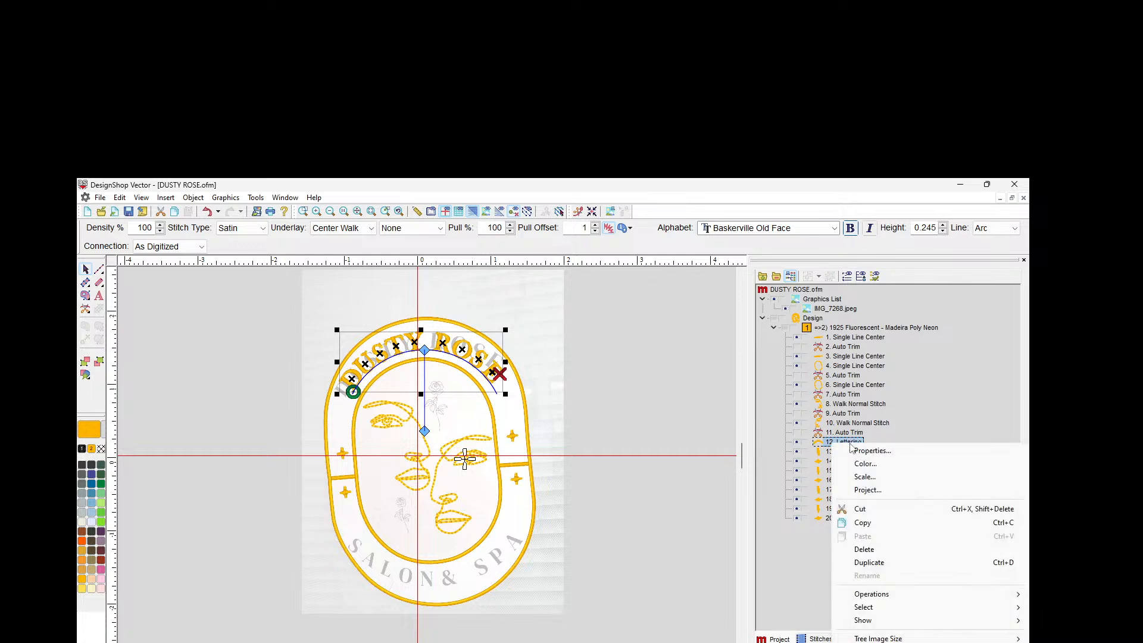
{"action": "left_click", "coordinate": [872, 563]}
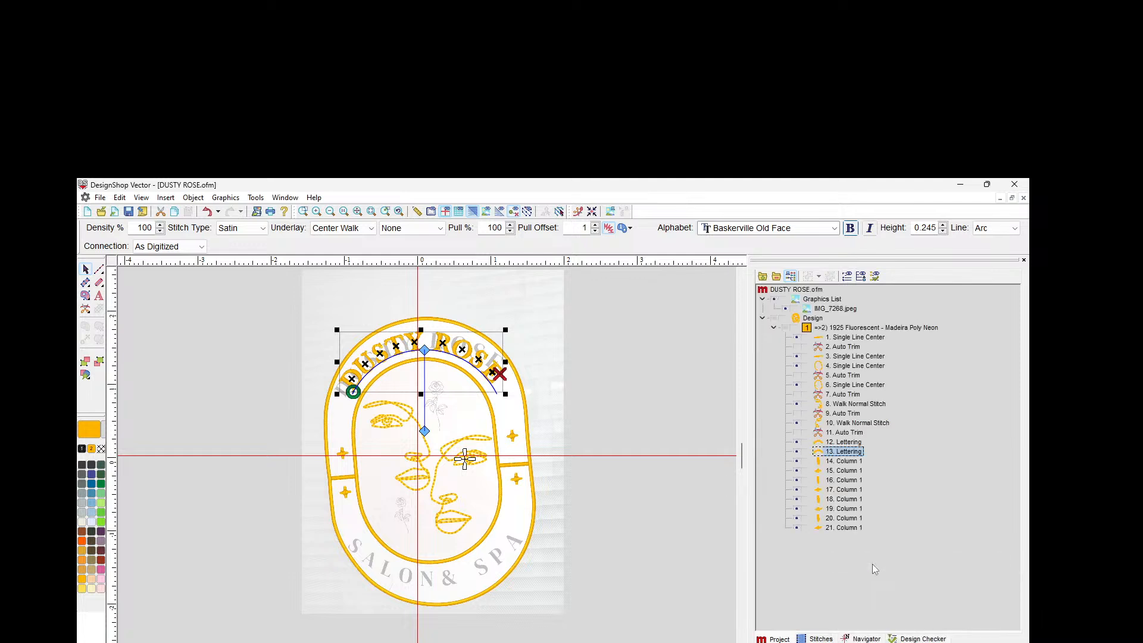
Step: Change the text of the duplicated lettering to SALON & SPA
{"action": "double_click", "coordinate": [846, 452]}
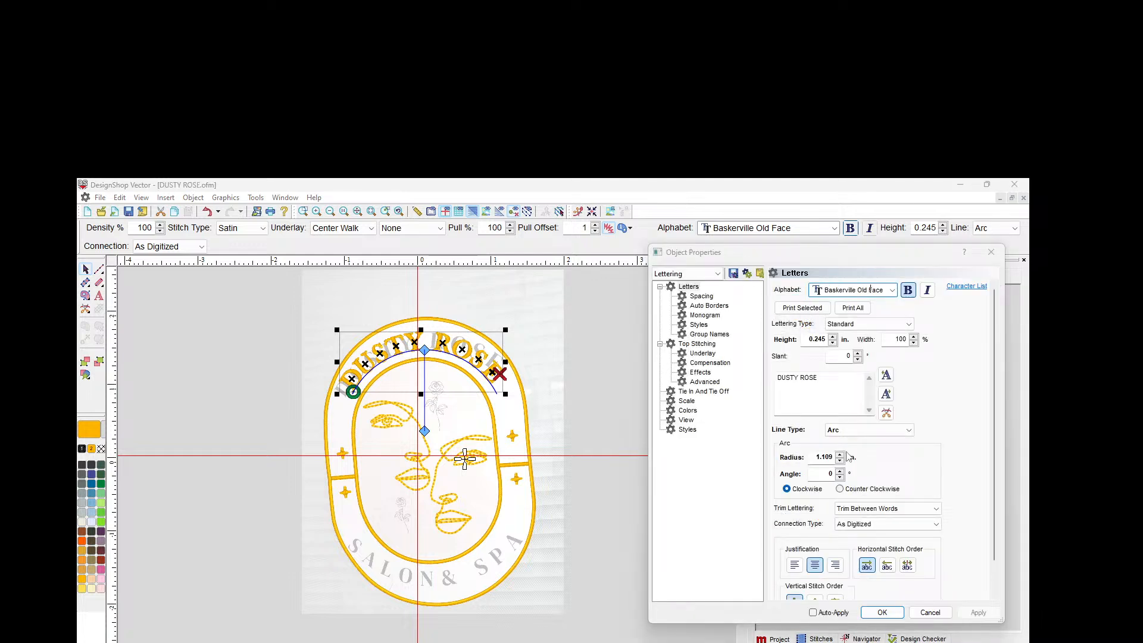
{"action": "left_click_drag", "start_coordinate": [829, 380], "coordinate": [758, 390]}
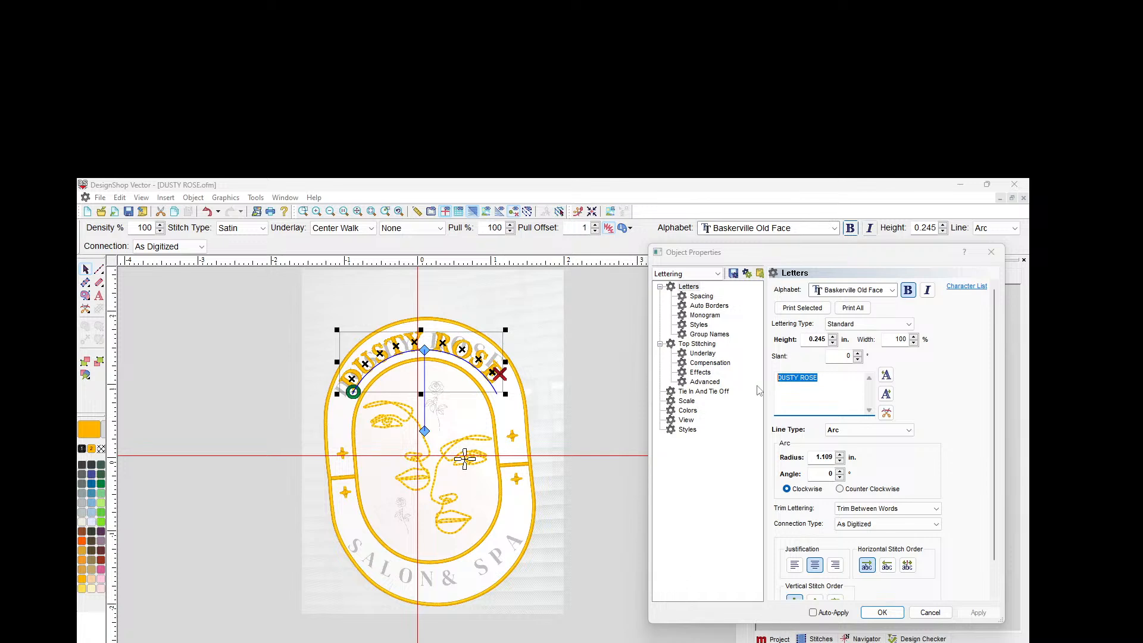
{"action": "type", "text": "salo"}
{"action": "left_click", "coordinate": [977, 613]}
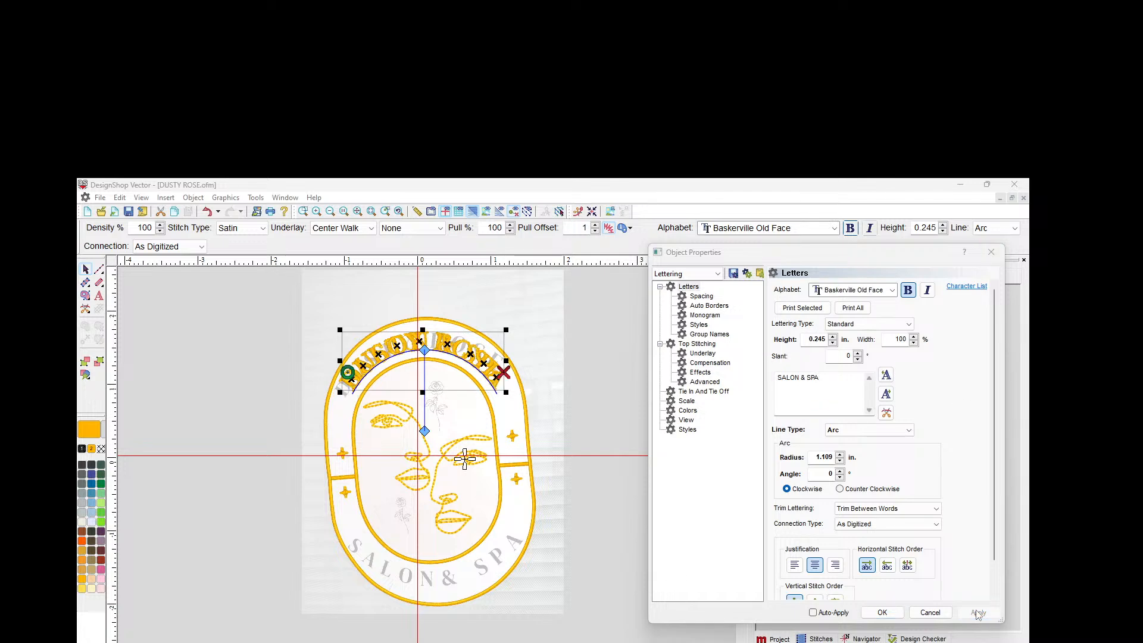
Step: Set the SALON & SPA arc to counter clockwise at 180° and move it to the bottom of the badge over the artwork's text
{"action": "left_click", "coordinate": [840, 489]}
{"action": "double_click", "coordinate": [830, 474]}
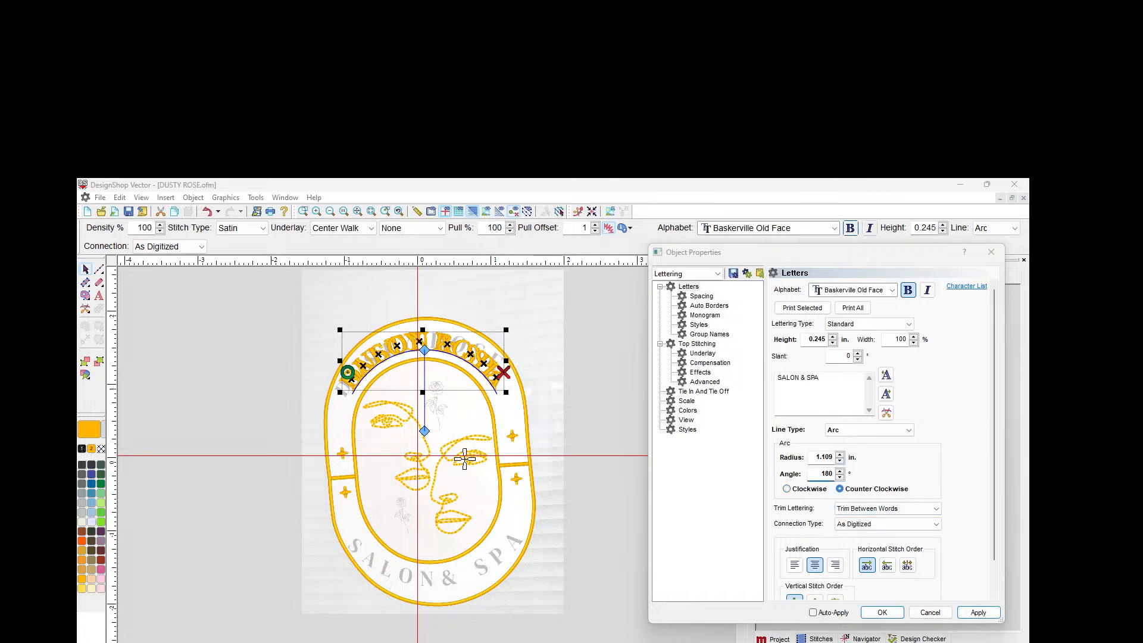
{"action": "type", "text": "180"}
{"action": "left_click", "coordinate": [978, 613]}
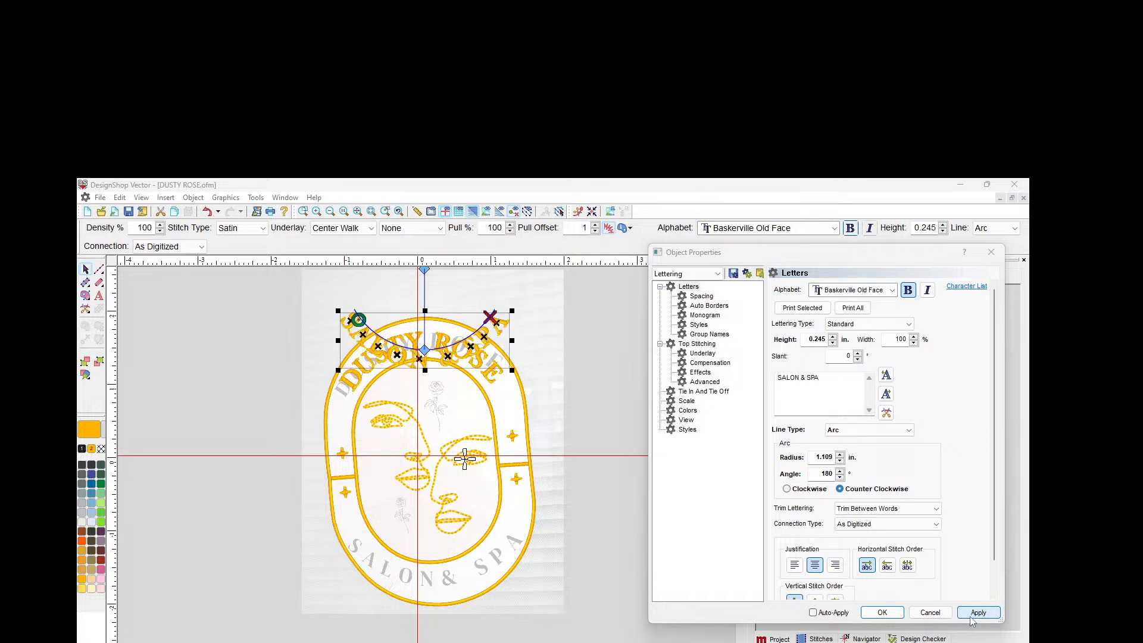
{"action": "left_click_drag", "start_coordinate": [461, 363], "coordinate": [474, 586]}
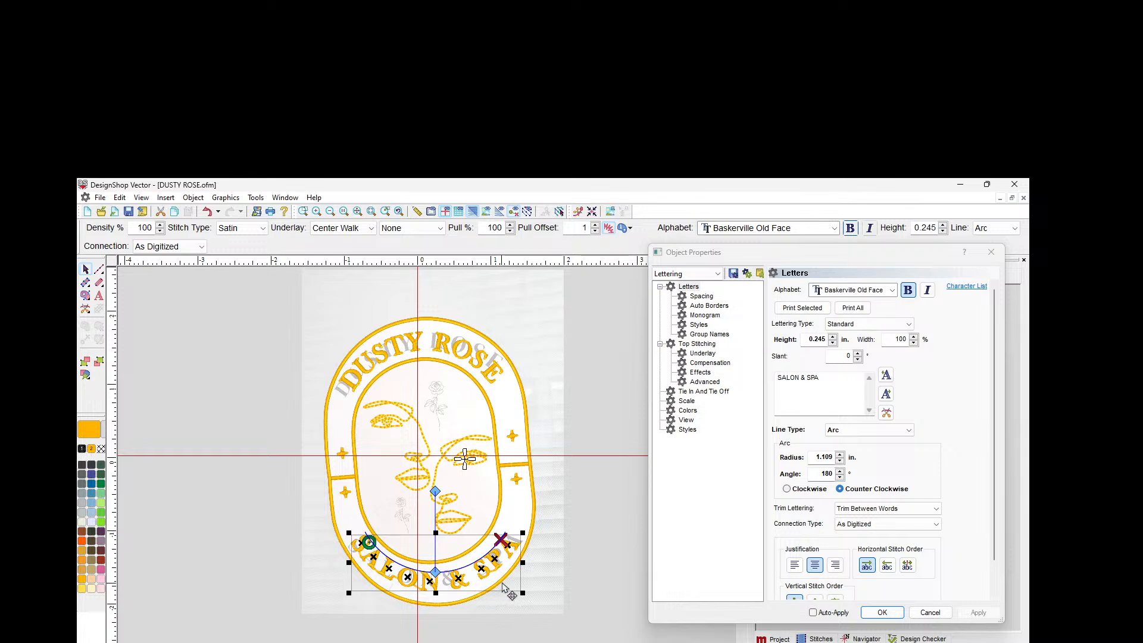
{"action": "left_click", "coordinate": [600, 501]}
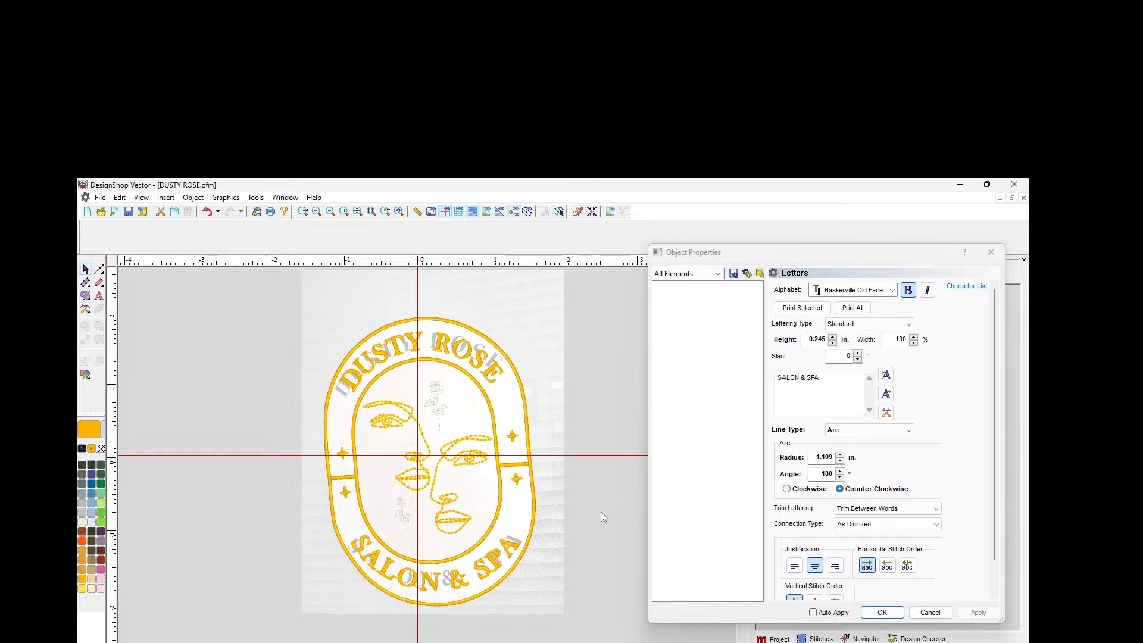
Step: Rotate the SALON & SPA lettering slightly to an arc angle of 178° and hide the background artwork
{"action": "left_click", "coordinate": [498, 567]}
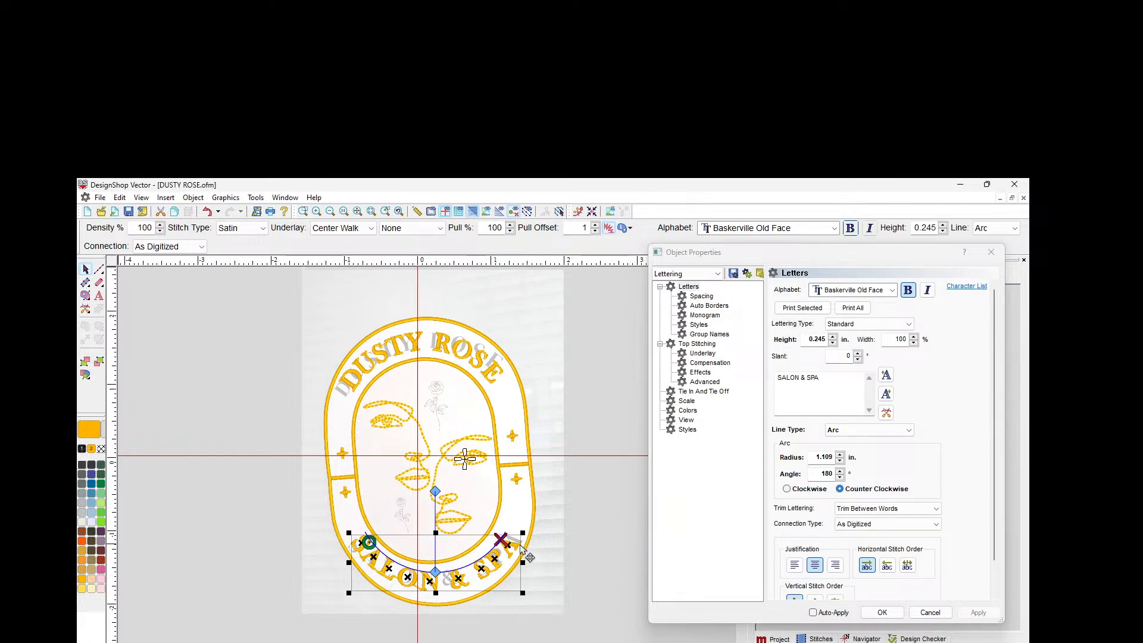
{"action": "left_click", "coordinate": [523, 592]}
{"action": "left_click_drag", "start_coordinate": [525, 524], "coordinate": [527, 524]}
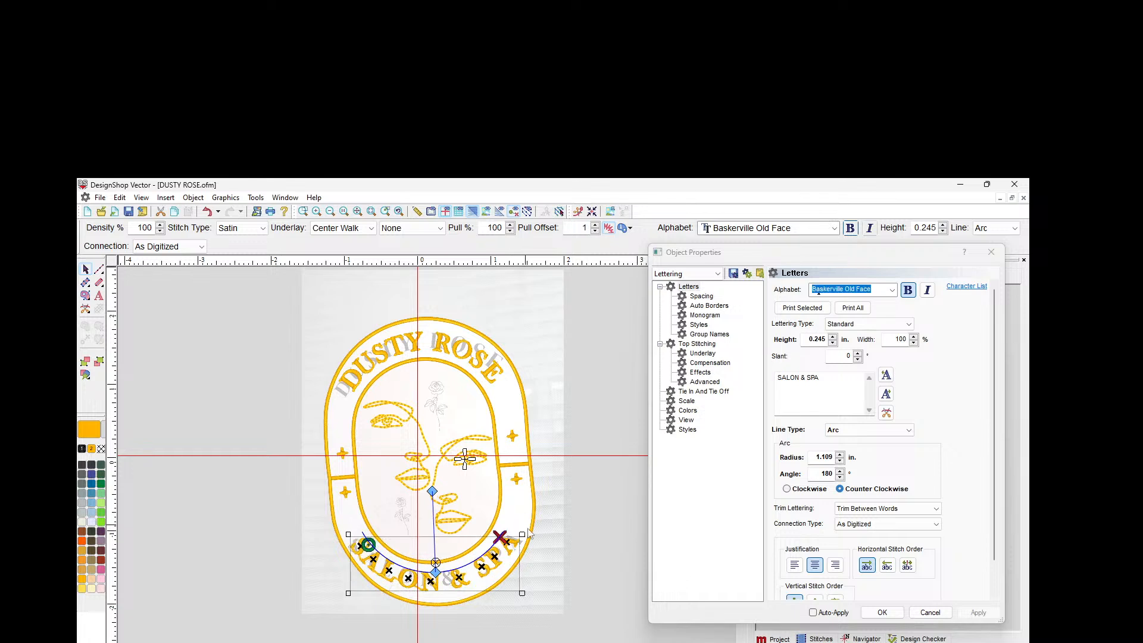
{"action": "left_click", "coordinate": [616, 541]}
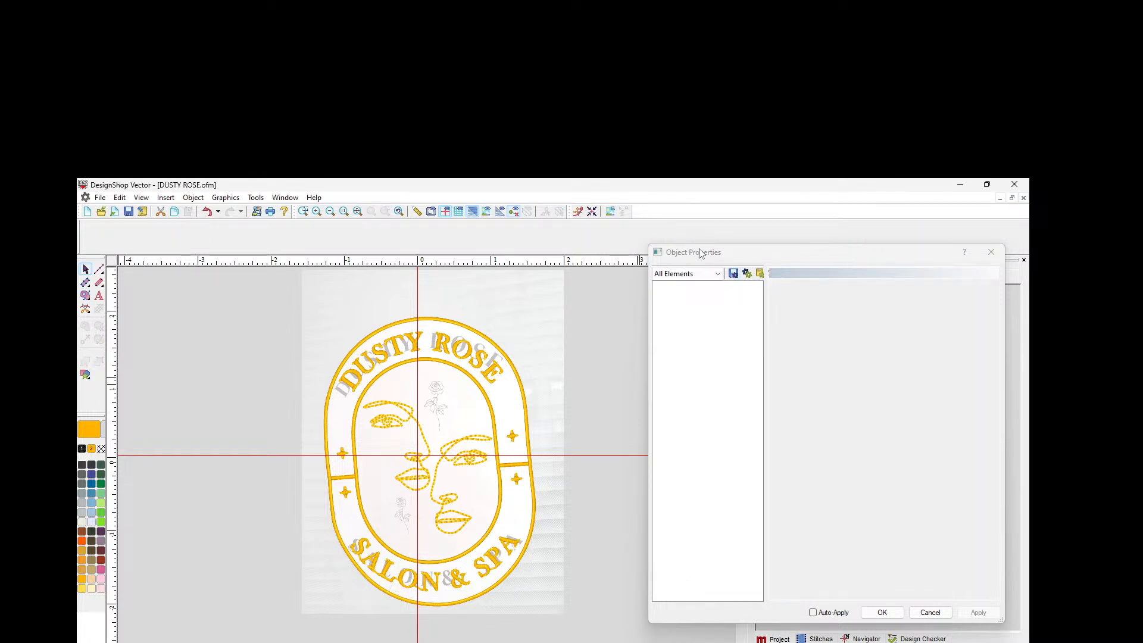
{"action": "left_click", "coordinate": [882, 612]}
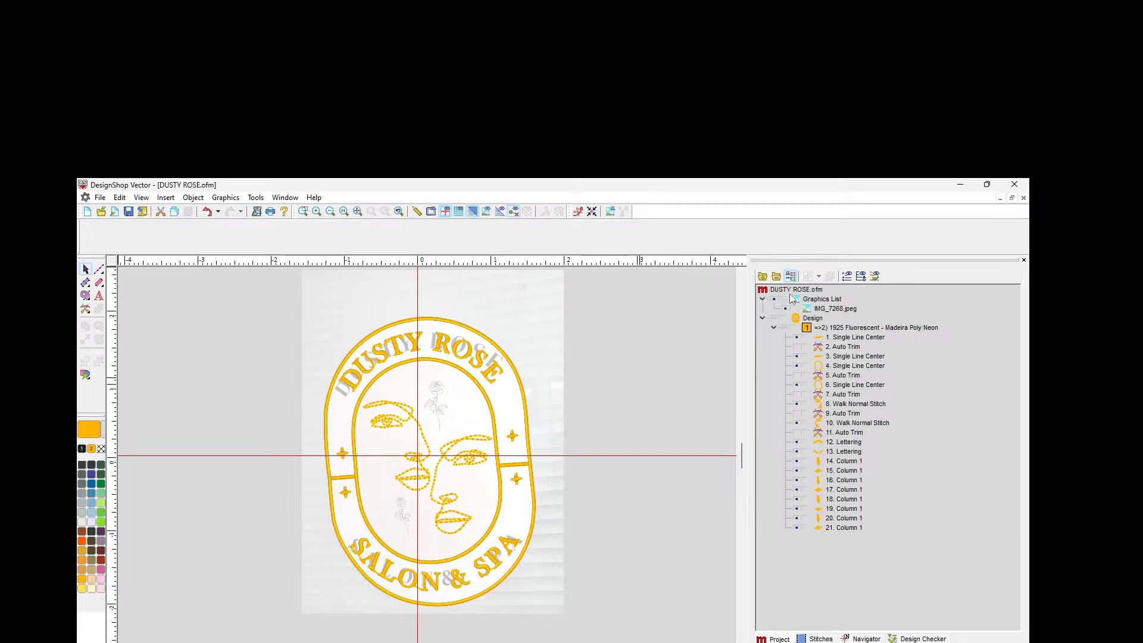
{"action": "left_click", "coordinate": [774, 299]}
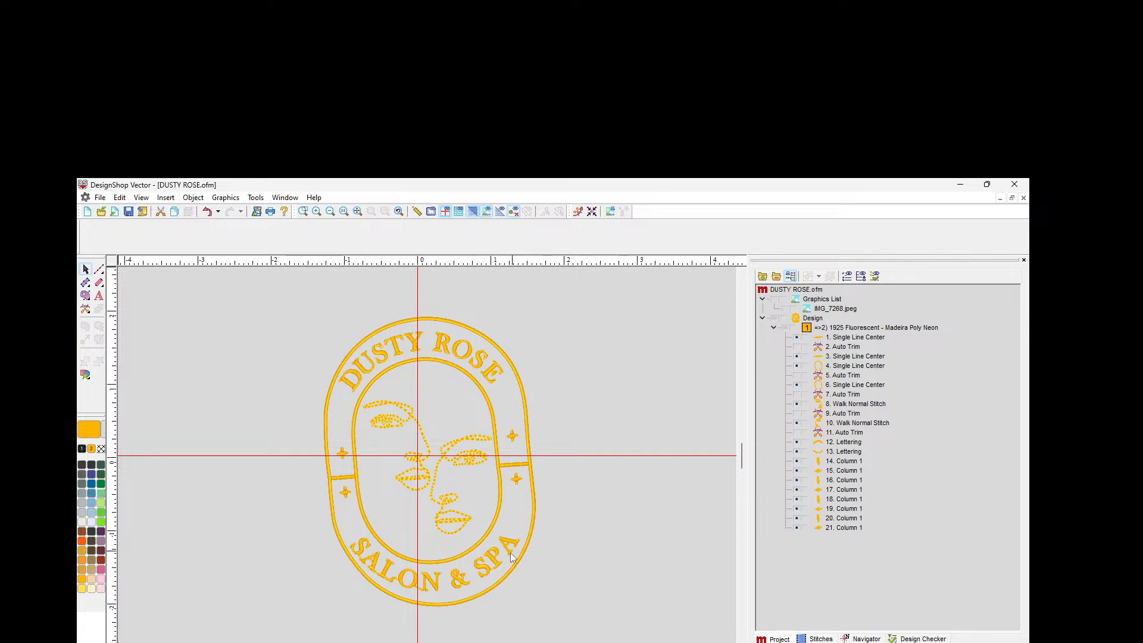
Step: Reduce the SALON & SPA arc radius to 0.945 in and move the lettering slightly down between the arches
{"action": "double_click", "coordinate": [485, 569]}
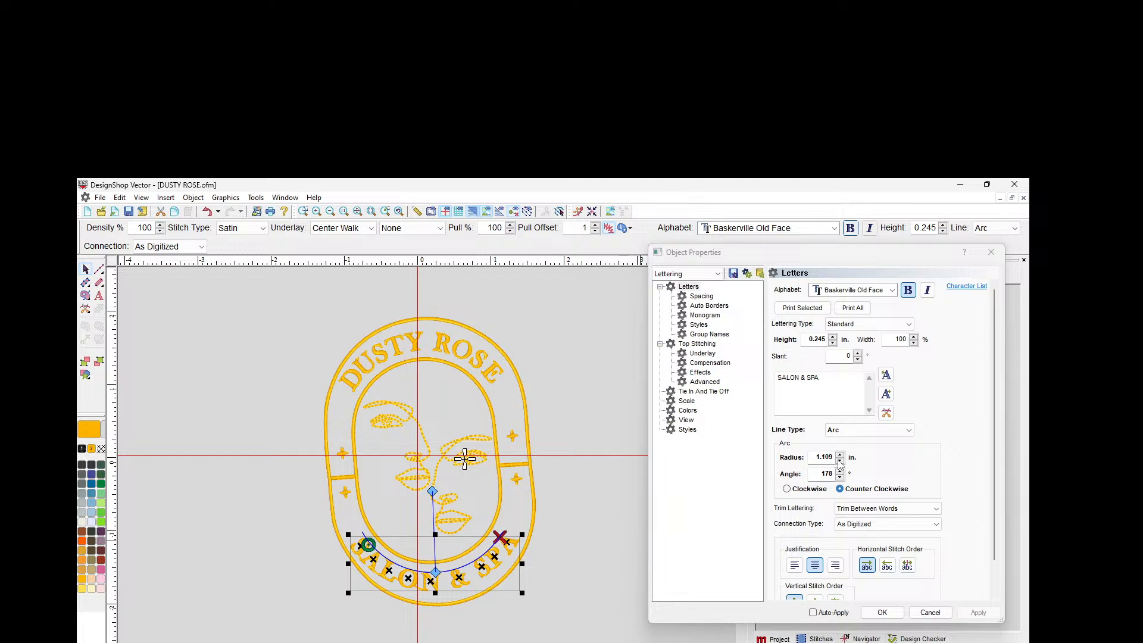
{"action": "left_click", "coordinate": [840, 462]}
{"action": "left_click", "coordinate": [978, 613]}
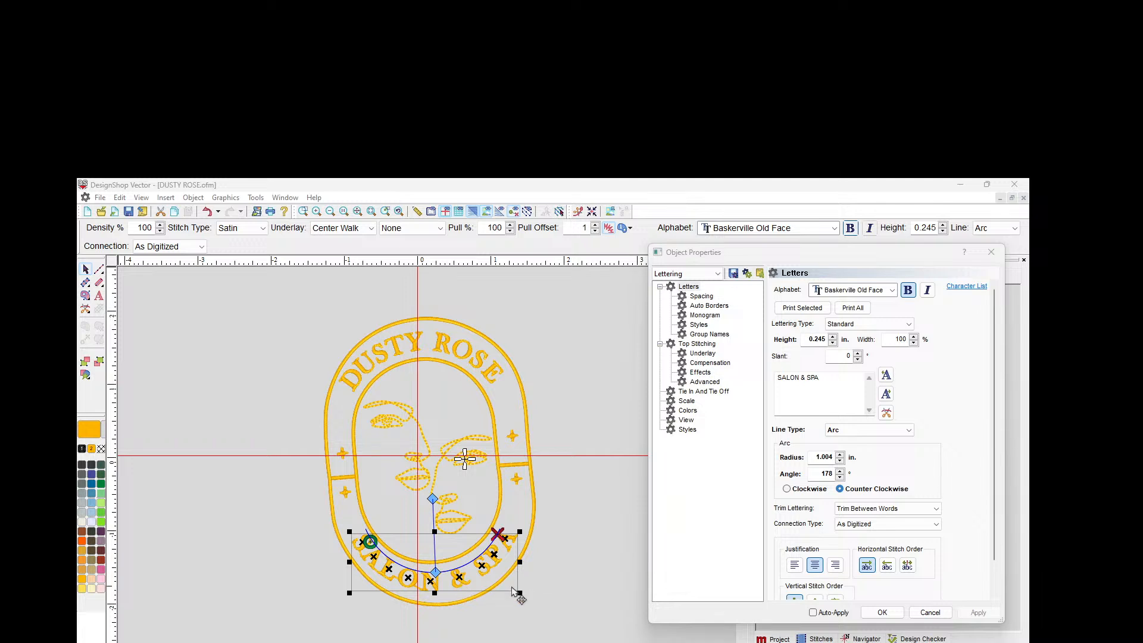
{"action": "left_click_drag", "start_coordinate": [505, 583], "coordinate": [498, 589]}
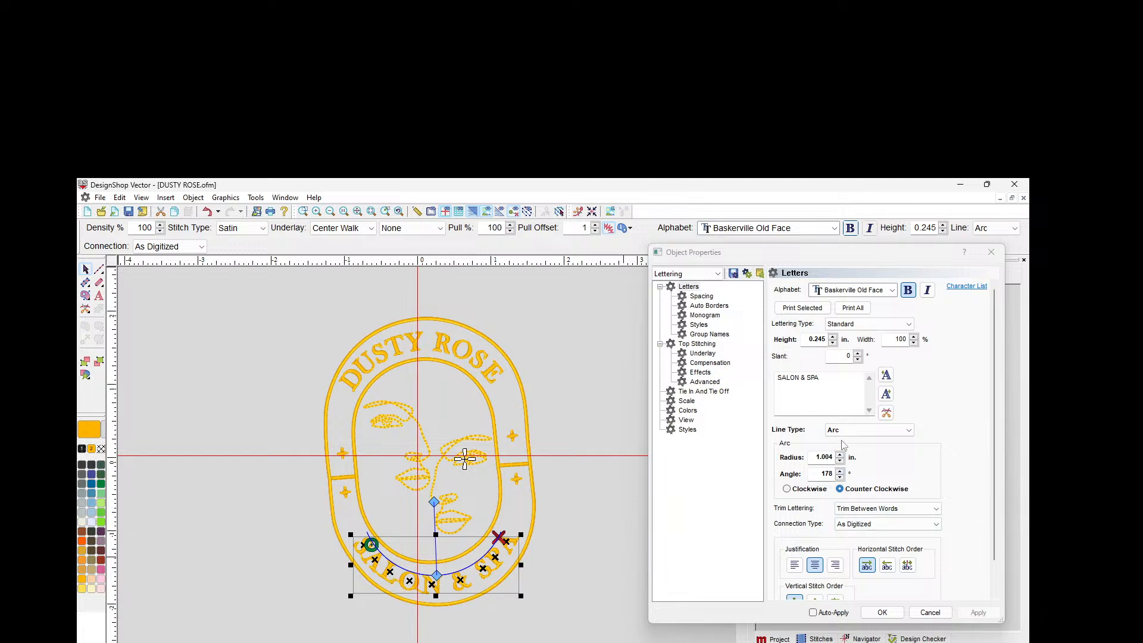
{"action": "left_click", "coordinate": [840, 468]}
{"action": "left_click", "coordinate": [978, 613]}
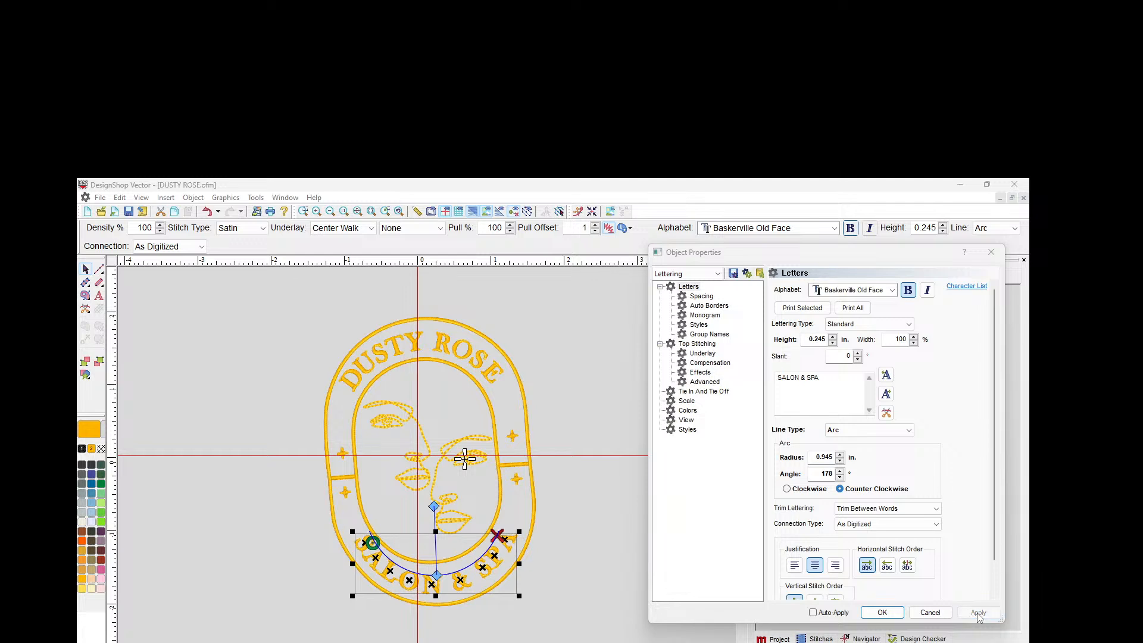
Step: Increase the SALON & SPA lettering's arc radius to 1.063 in
{"action": "left_click", "coordinate": [840, 454]}
{"action": "left_click", "coordinate": [840, 454]}
{"action": "left_click", "coordinate": [968, 614]}
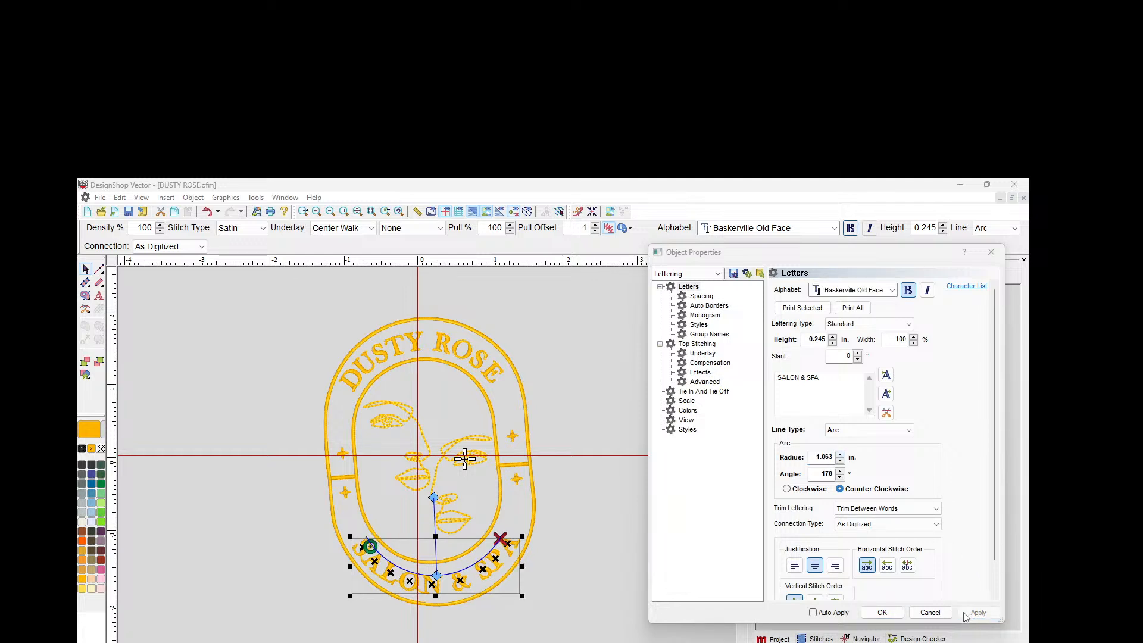
{"action": "left_click", "coordinate": [593, 488]}
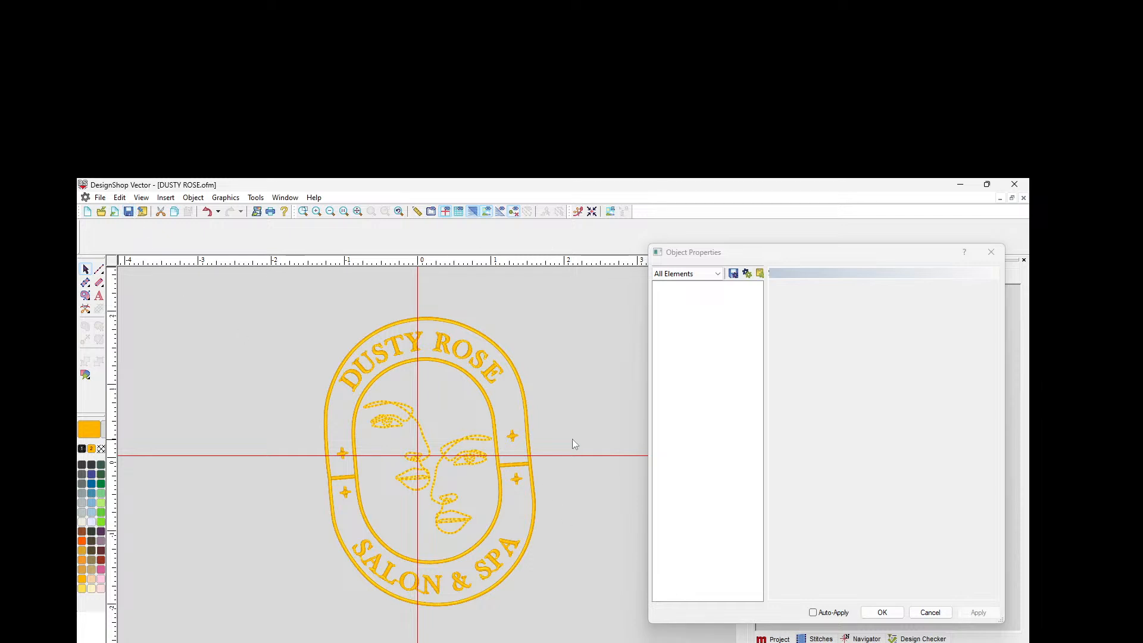
{"action": "left_click", "coordinate": [883, 612]}
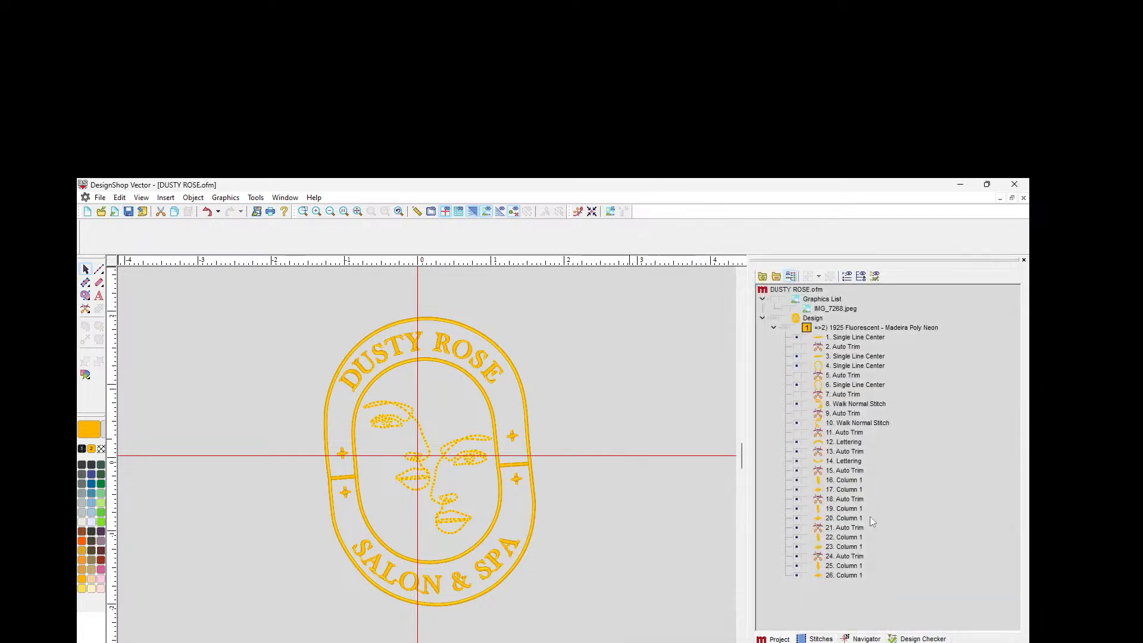
Step: Turn on Retrace for the left face's walk stitch, keeping the Normal stitch type
{"action": "left_click", "coordinate": [851, 405]}
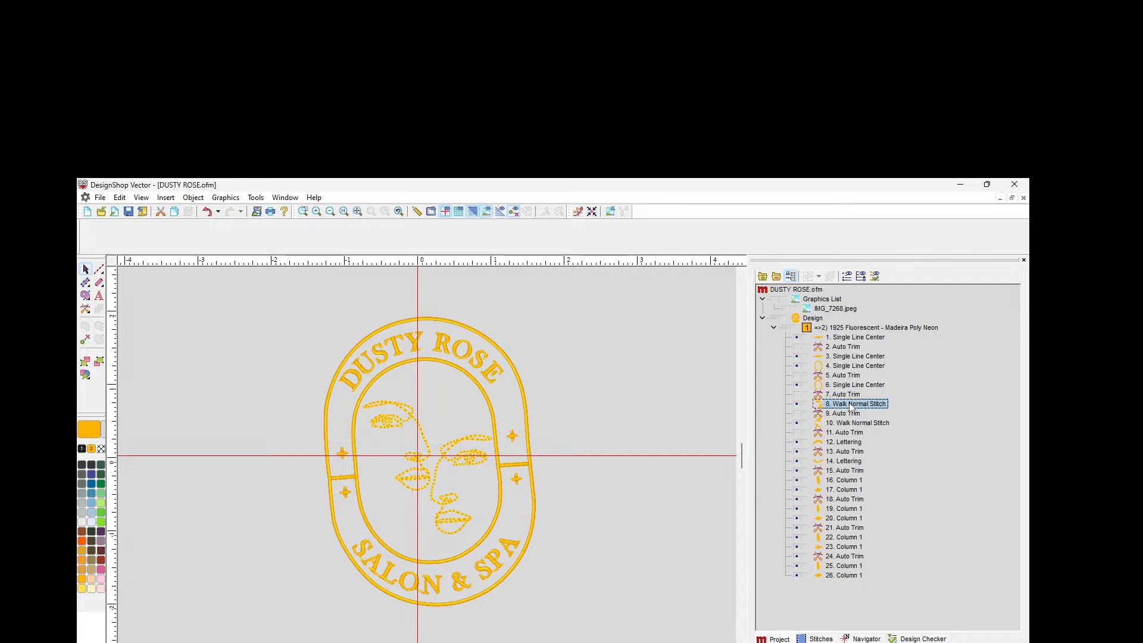
{"action": "double_click", "coordinate": [851, 405]}
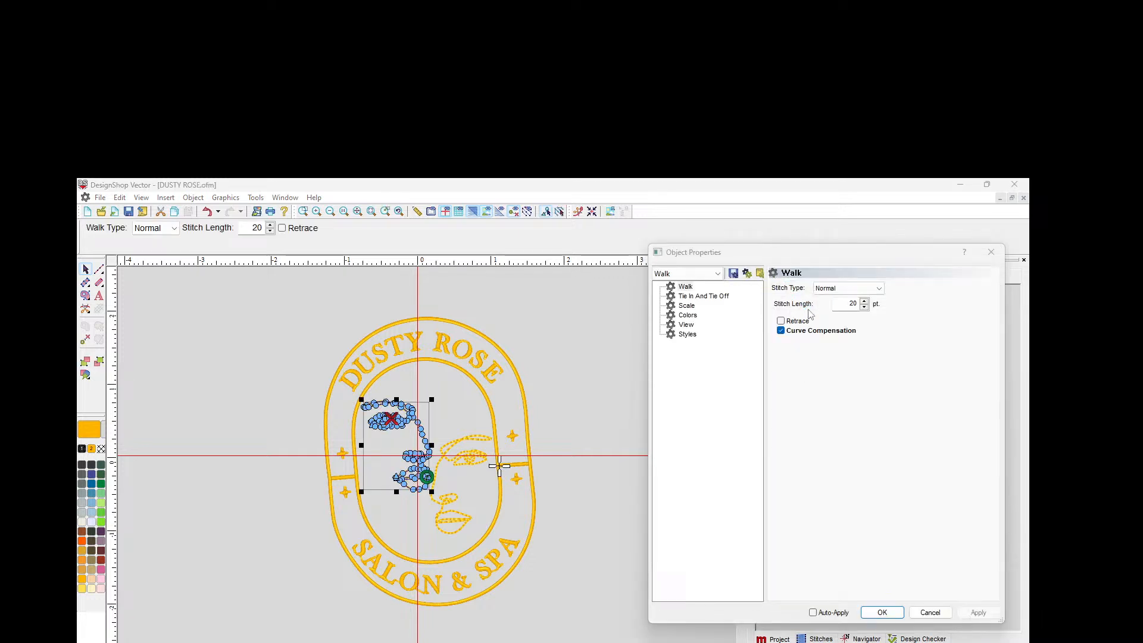
{"action": "left_click", "coordinate": [848, 288]}
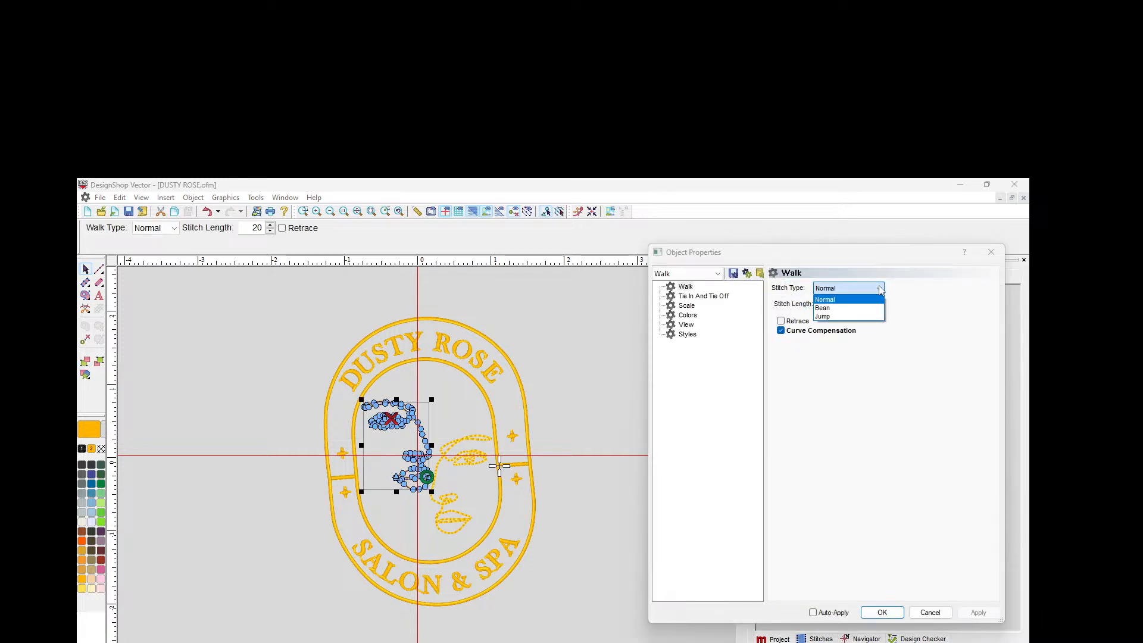
{"action": "left_click", "coordinate": [784, 326]}
{"action": "left_click", "coordinate": [783, 325]}
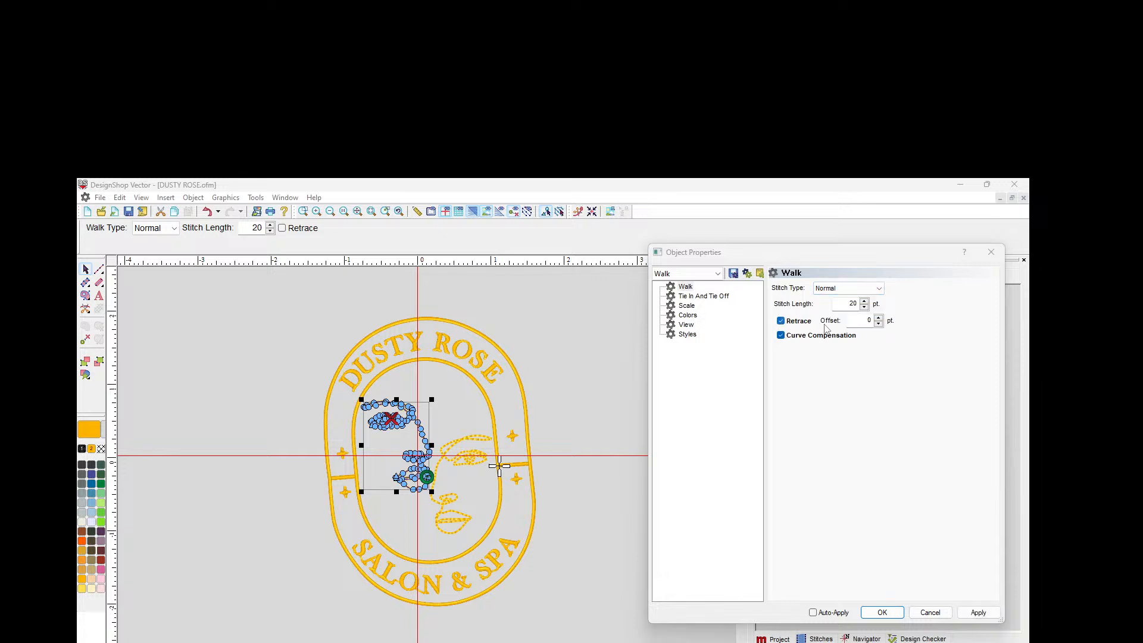
{"action": "left_click", "coordinate": [978, 612]}
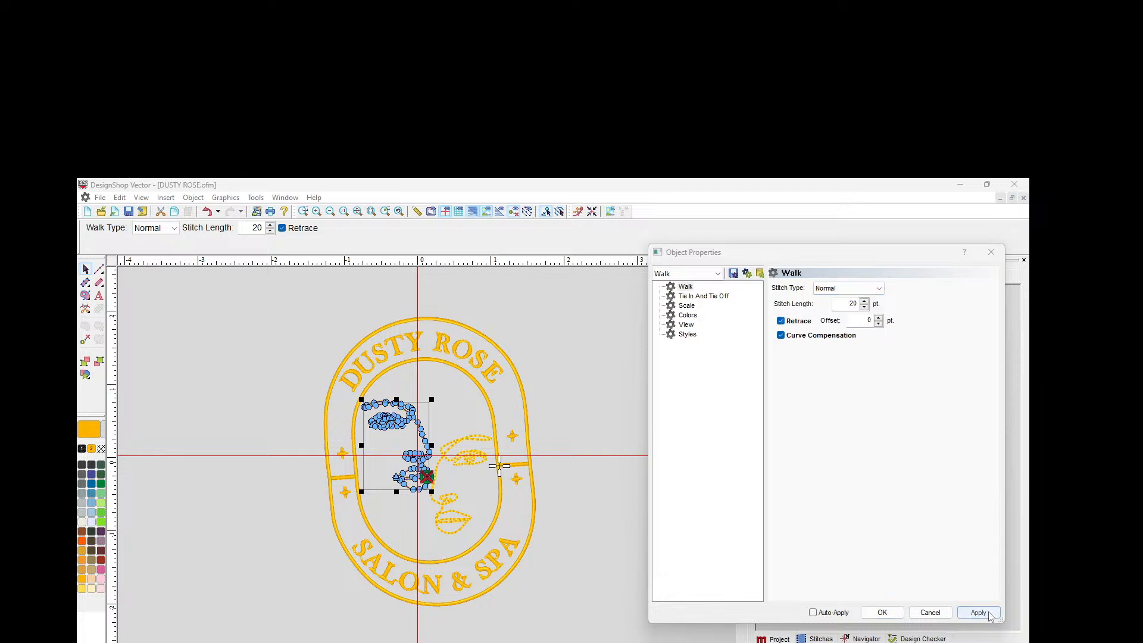
{"action": "left_click", "coordinate": [602, 430]}
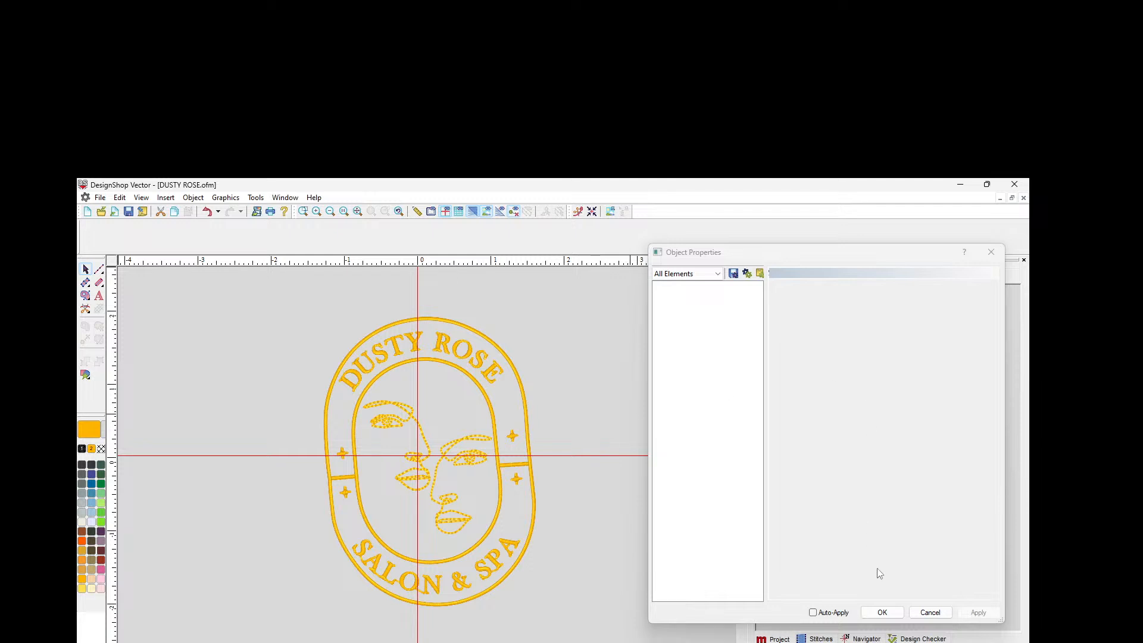
{"action": "left_click", "coordinate": [882, 613]}
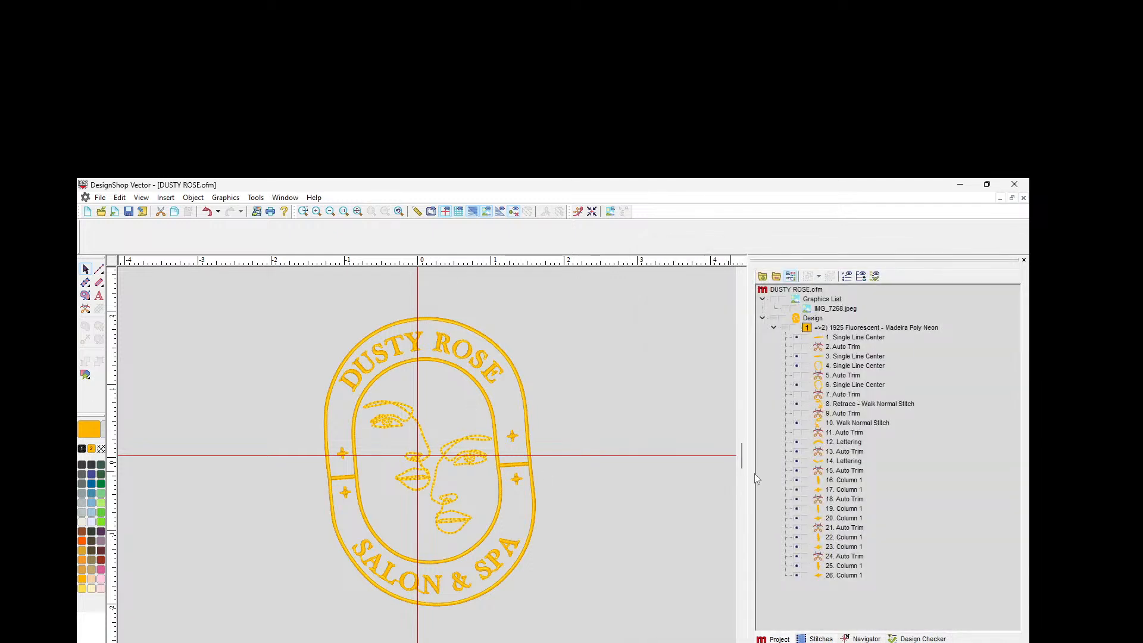
Step: Set the retrace offset of the left face's walk stitch to 1 pt and check the stitching up close
{"action": "left_click", "coordinate": [854, 405]}
{"action": "double_click", "coordinate": [853, 407]}
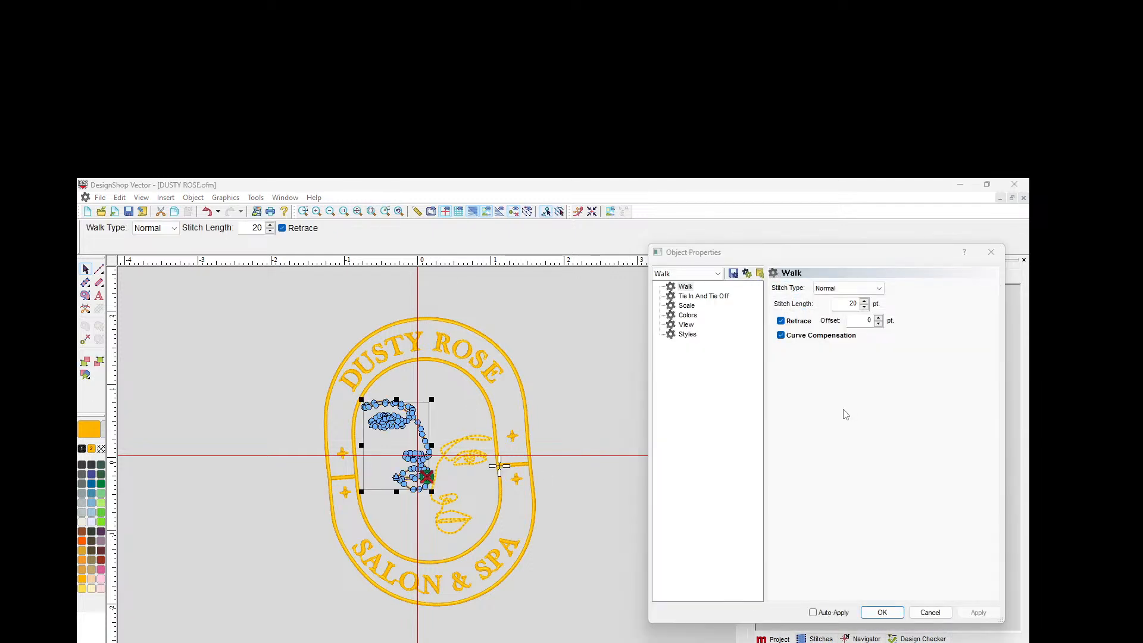
{"action": "left_click", "coordinate": [879, 318]}
{"action": "left_click", "coordinate": [978, 613]}
{"action": "left_click", "coordinate": [781, 321]}
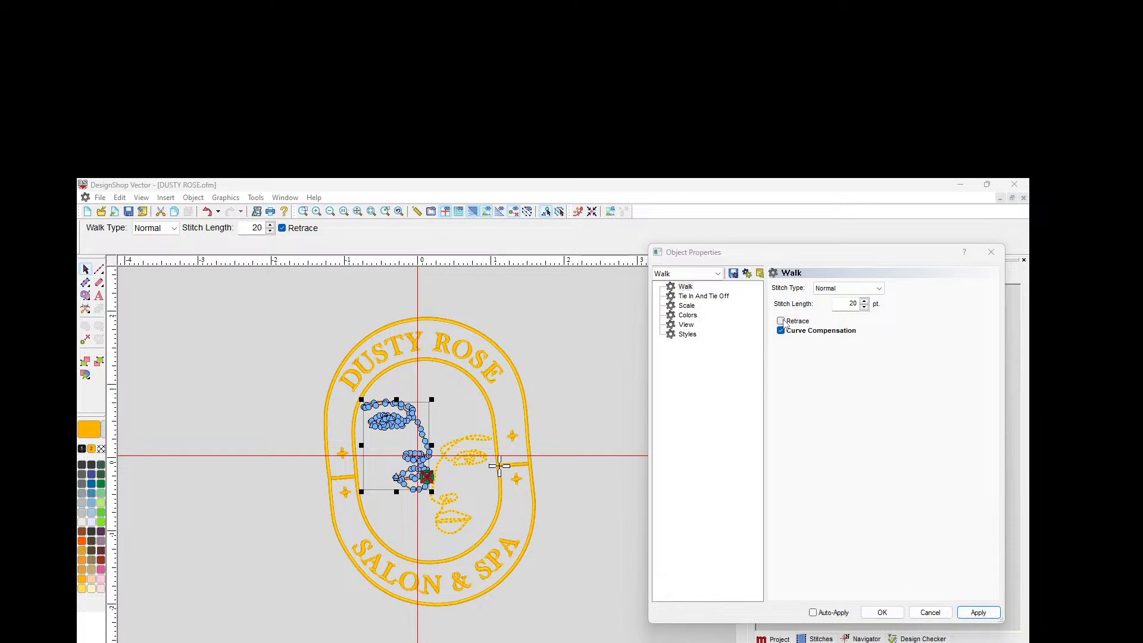
{"action": "left_click", "coordinate": [781, 321]}
{"action": "left_click", "coordinate": [978, 612]}
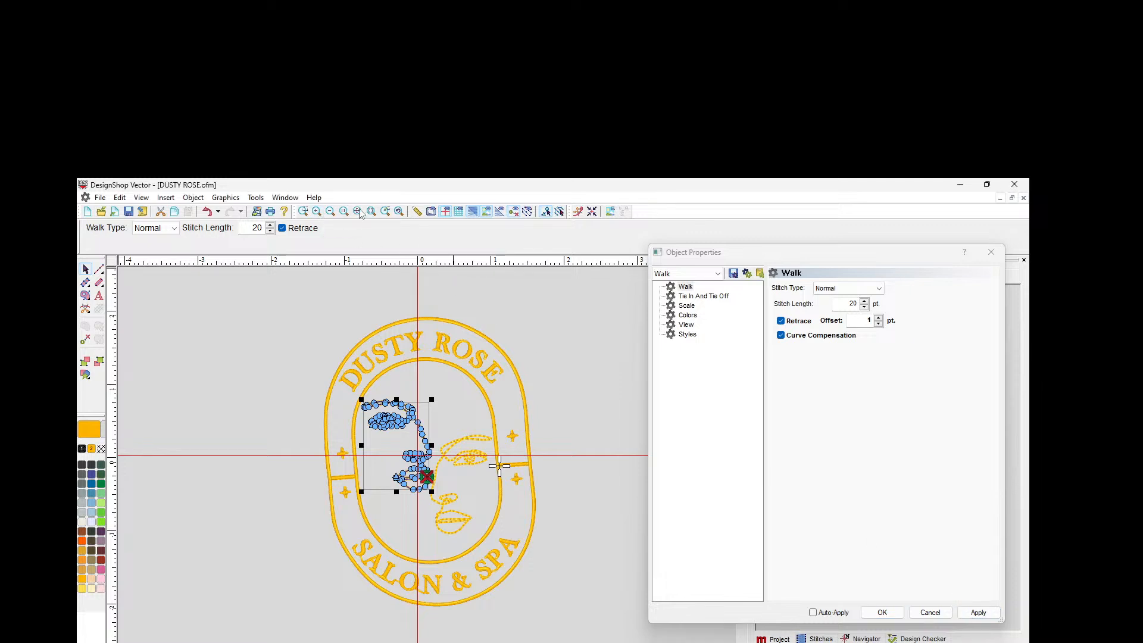
{"action": "left_click", "coordinate": [318, 213]}
{"action": "left_click", "coordinate": [318, 213]}
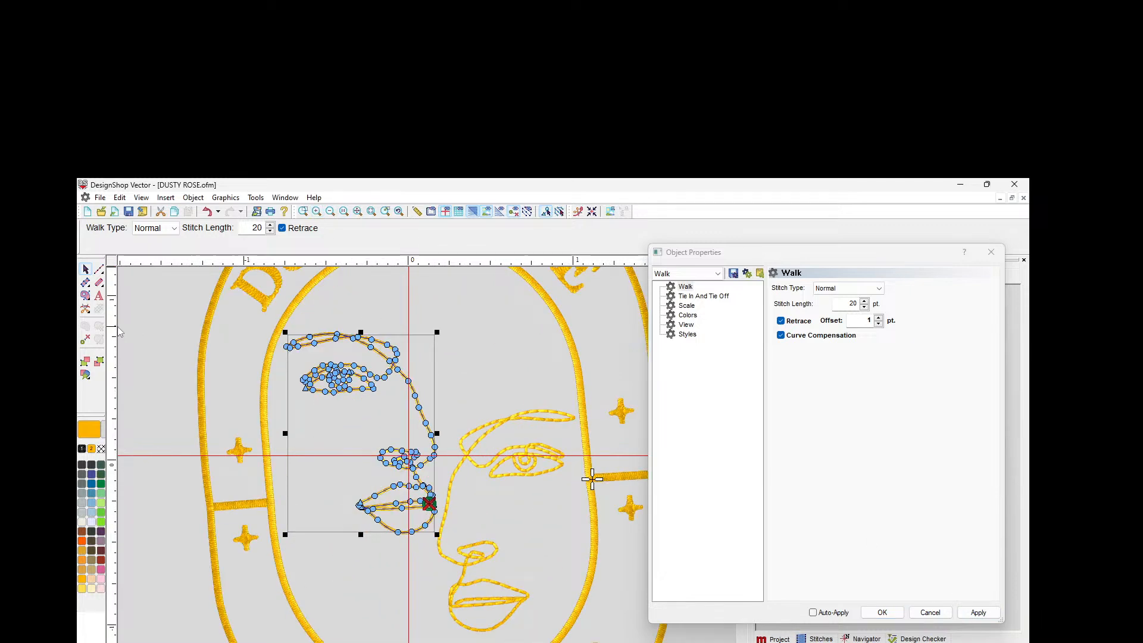
{"action": "left_click", "coordinate": [148, 320]}
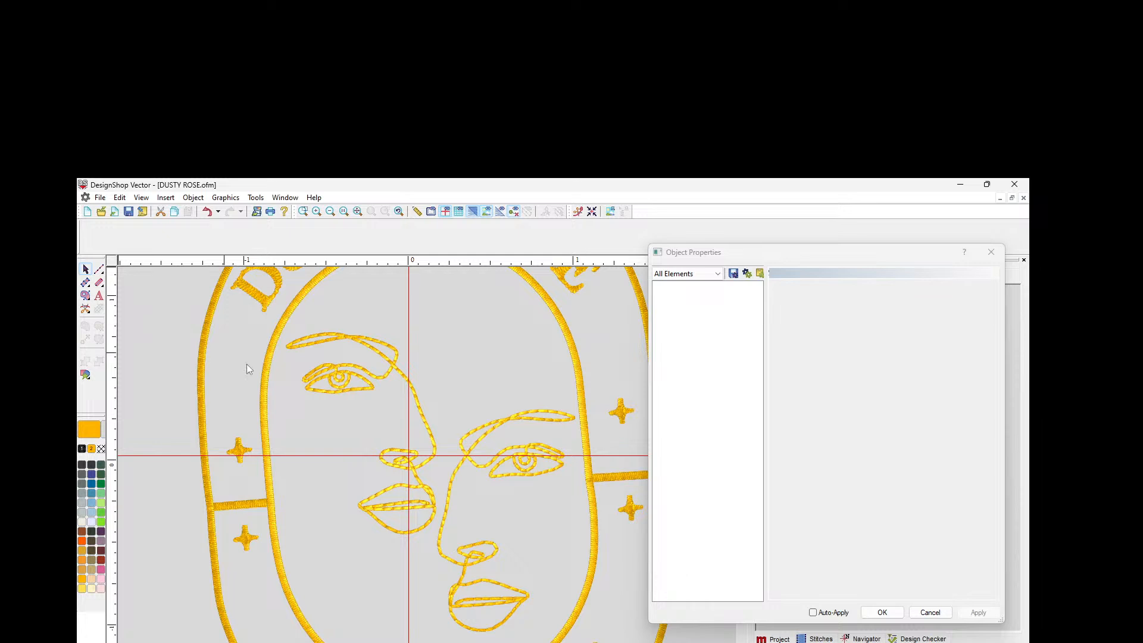
Step: Reduce the left face's walk stitch length to 9 pt
{"action": "left_click", "coordinate": [423, 389]}
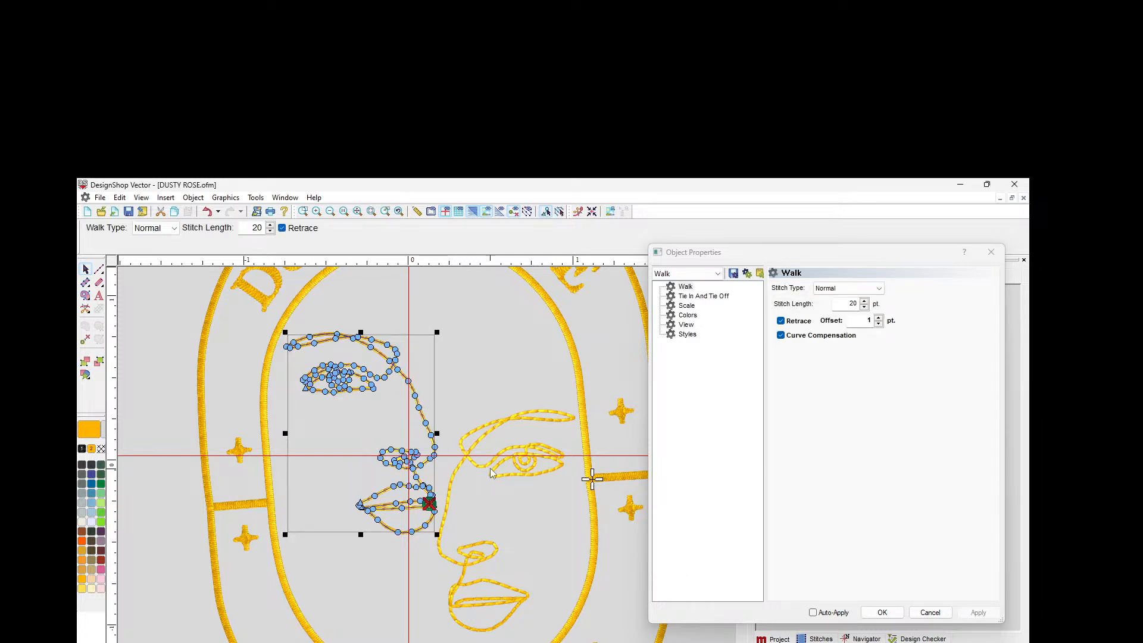
{"action": "double_click", "coordinate": [853, 304]}
{"action": "left_click", "coordinate": [864, 307]}
{"action": "left_click", "coordinate": [864, 307]}
{"action": "left_click", "coordinate": [865, 308]}
{"action": "left_click", "coordinate": [864, 307]}
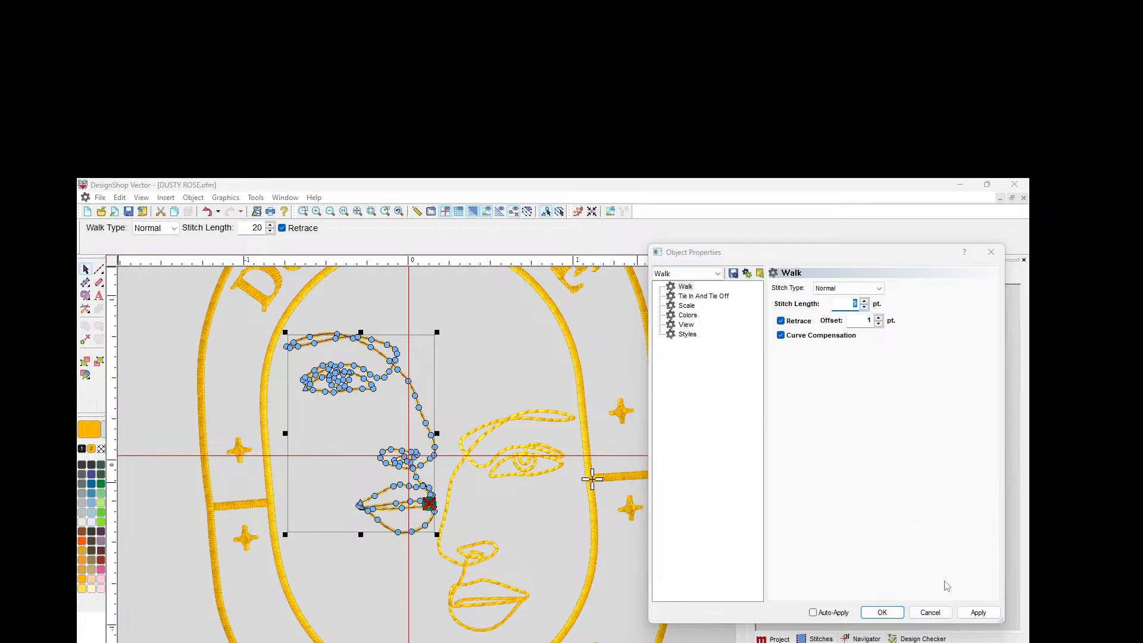
{"action": "left_click", "coordinate": [978, 613]}
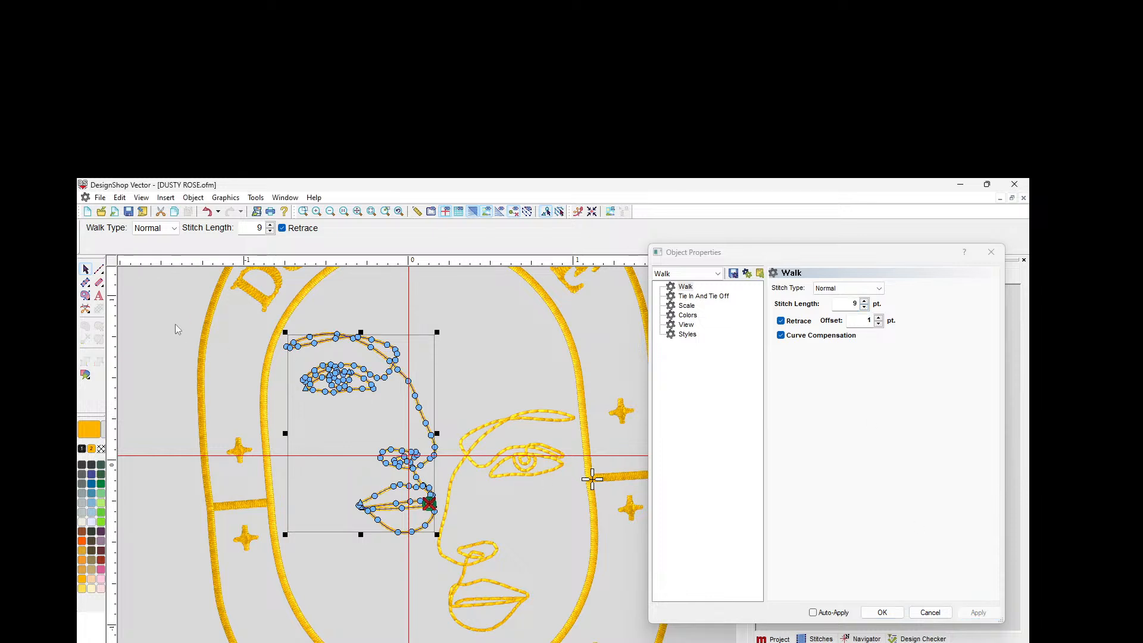
{"action": "left_click", "coordinate": [403, 346]}
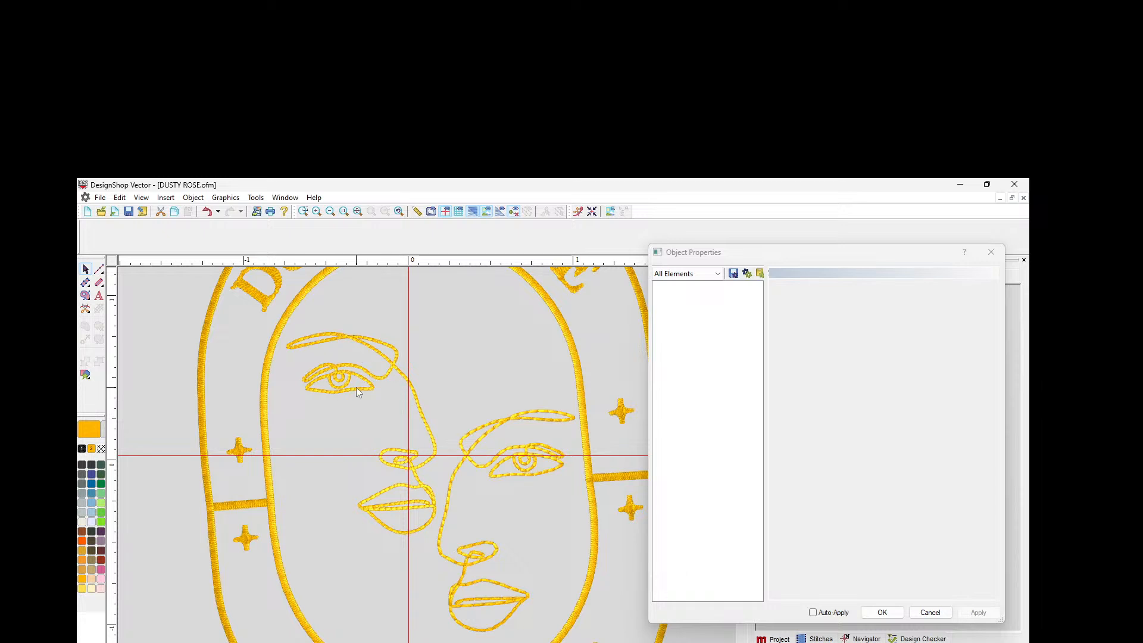
Step: Set the left face's walk stitch length to 5 pt and turn off Retrace
{"action": "left_click", "coordinate": [412, 390]}
{"action": "left_click_drag", "start_coordinate": [848, 303], "coordinate": [880, 306]}
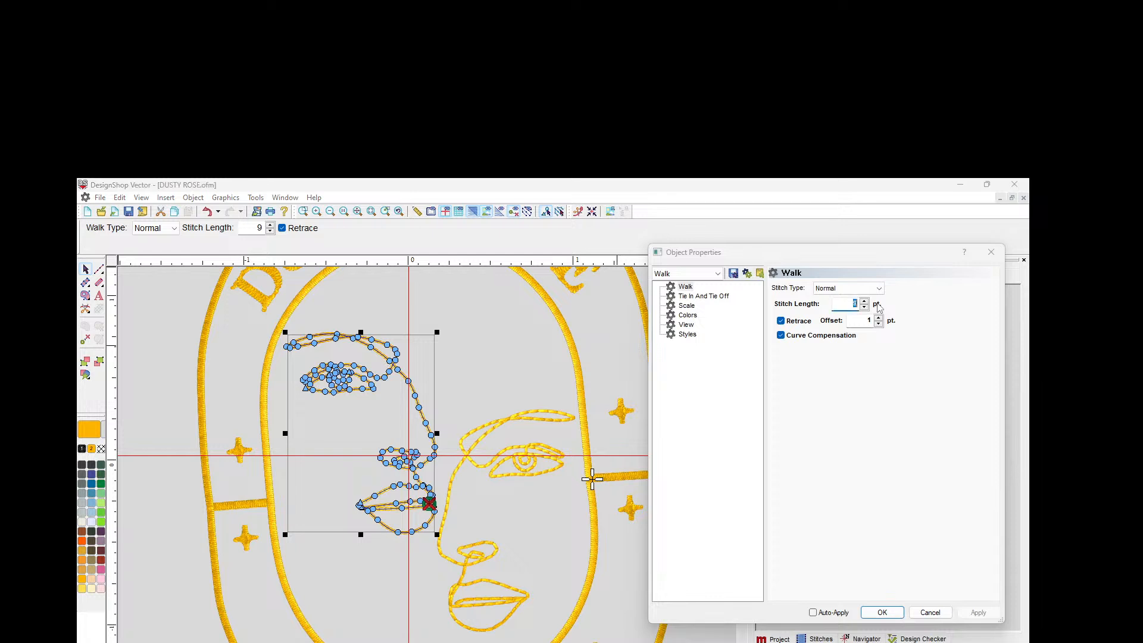
{"action": "type", "text": "5"}
{"action": "left_click", "coordinate": [878, 324]}
{"action": "left_click", "coordinate": [781, 320]}
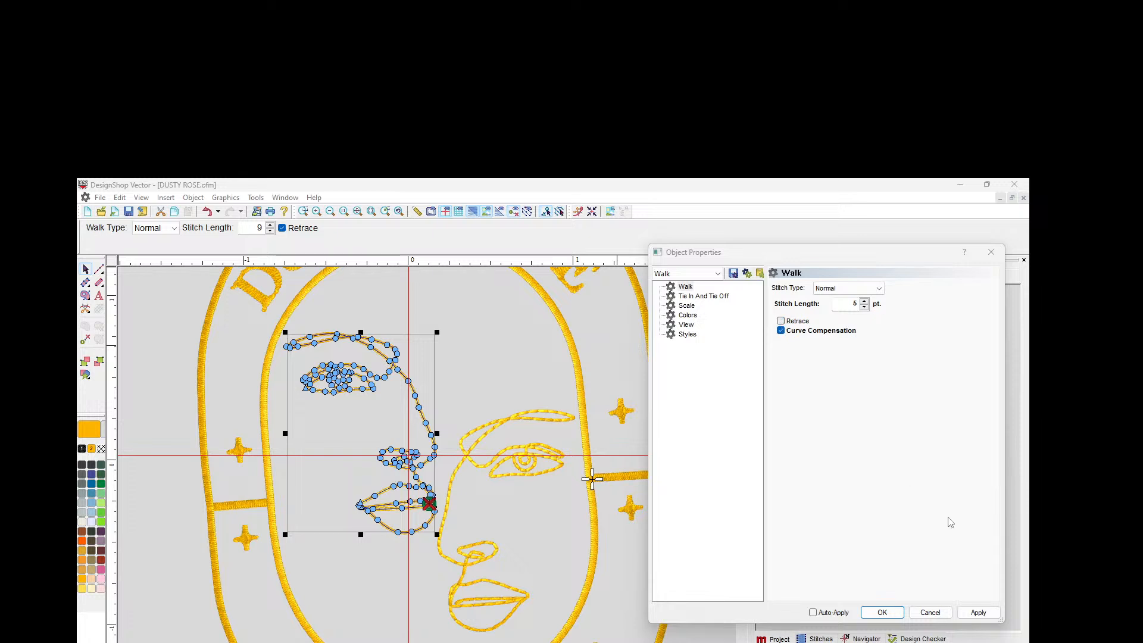
{"action": "left_click", "coordinate": [978, 612]}
{"action": "left_click", "coordinate": [180, 302]}
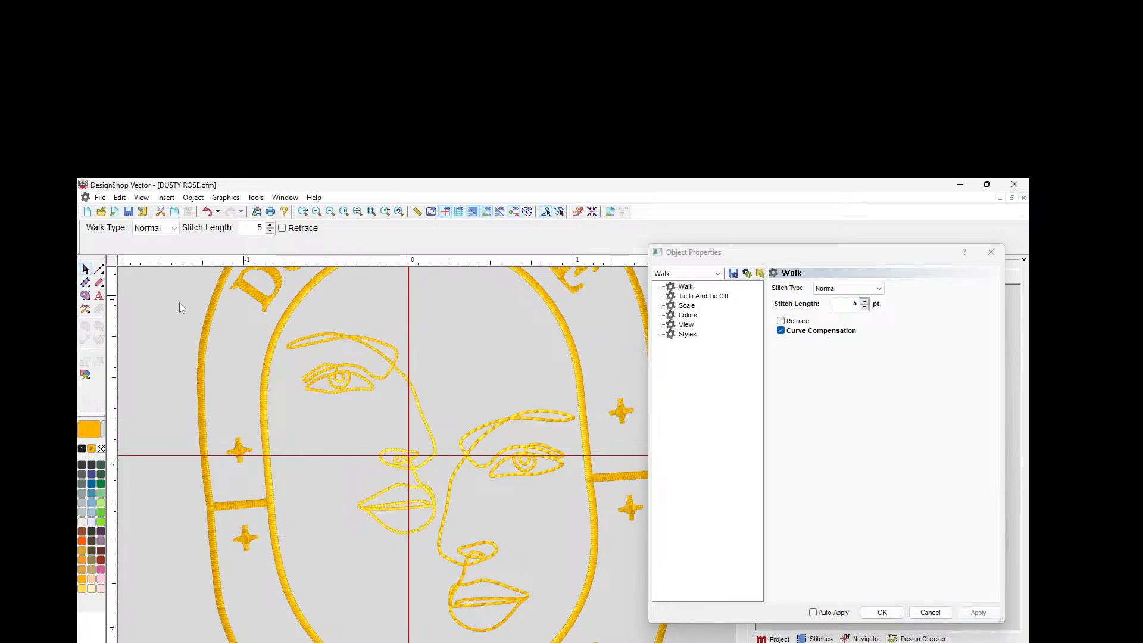
Step: Set the right face's walk stitch length to 5 pt to match the left face
{"action": "left_click", "coordinate": [519, 412]}
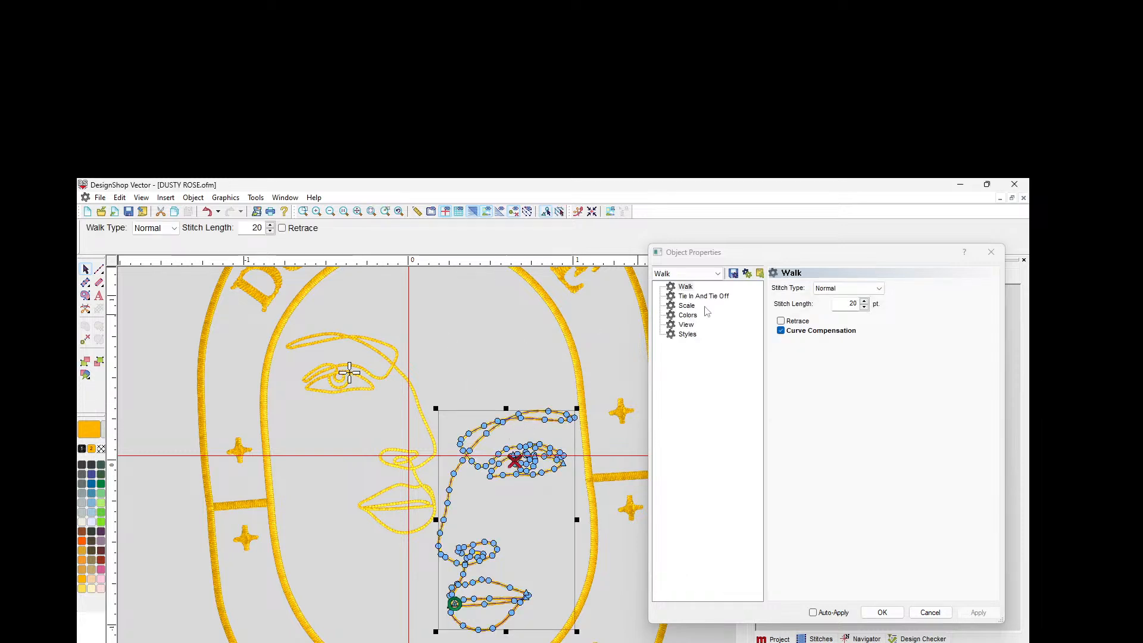
{"action": "left_click", "coordinate": [352, 337]}
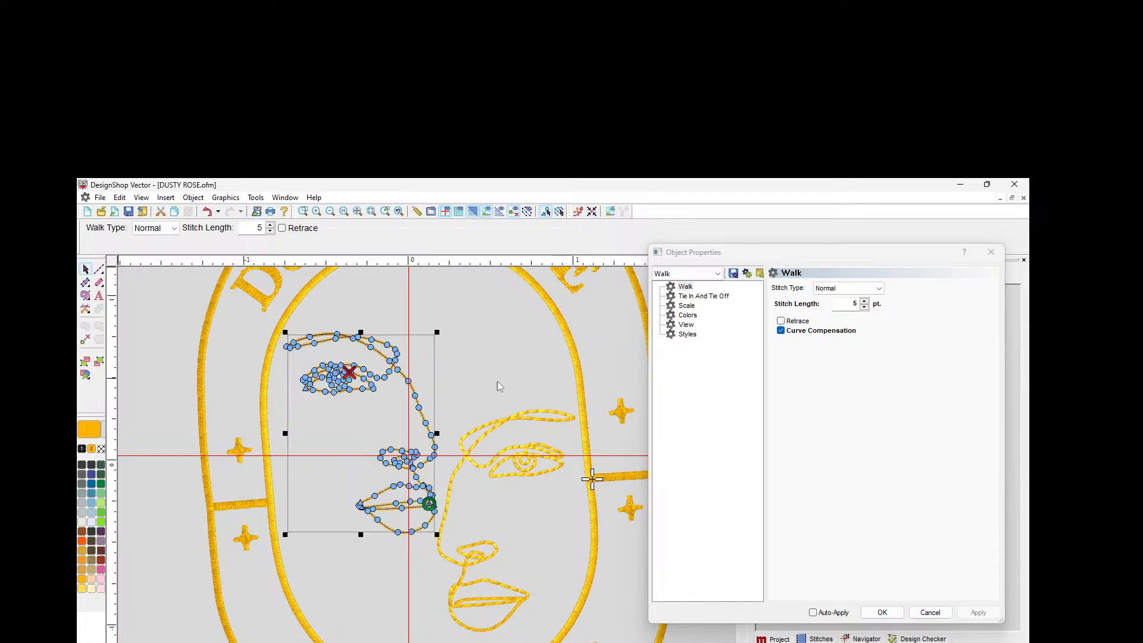
{"action": "left_click", "coordinate": [518, 418]}
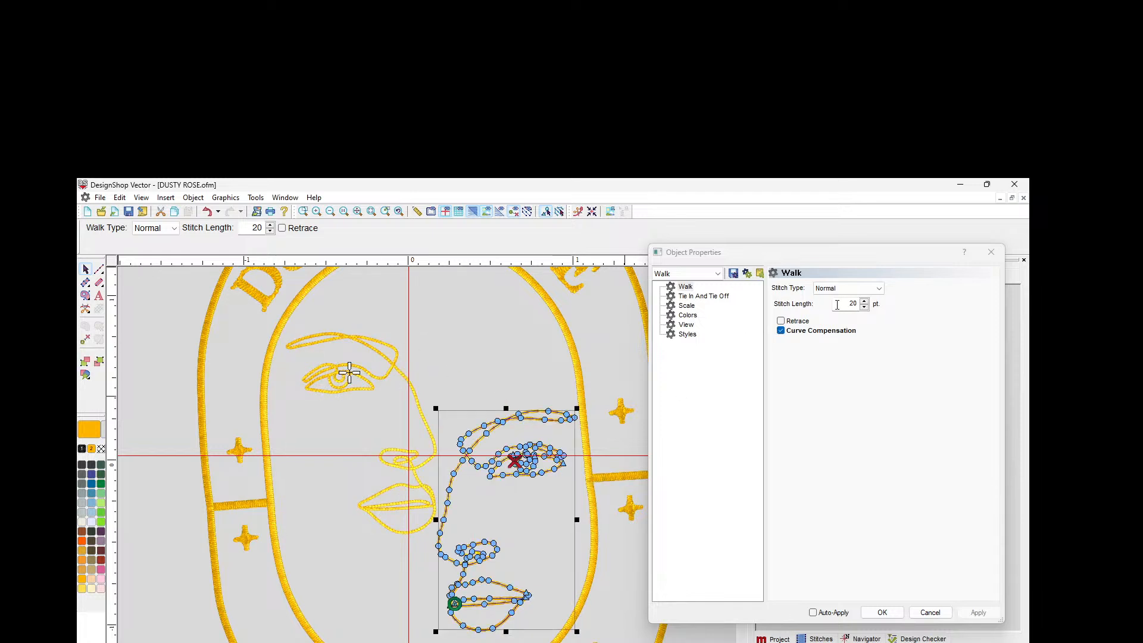
{"action": "type", "text": "5"}
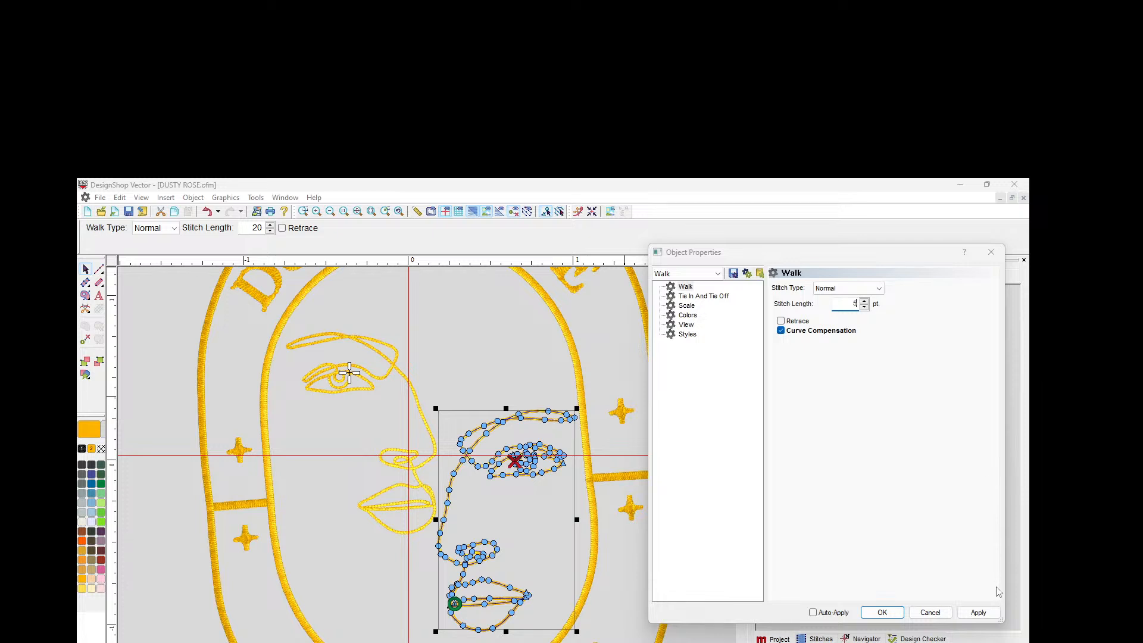
{"action": "left_click", "coordinate": [978, 612]}
{"action": "left_click", "coordinate": [170, 358]}
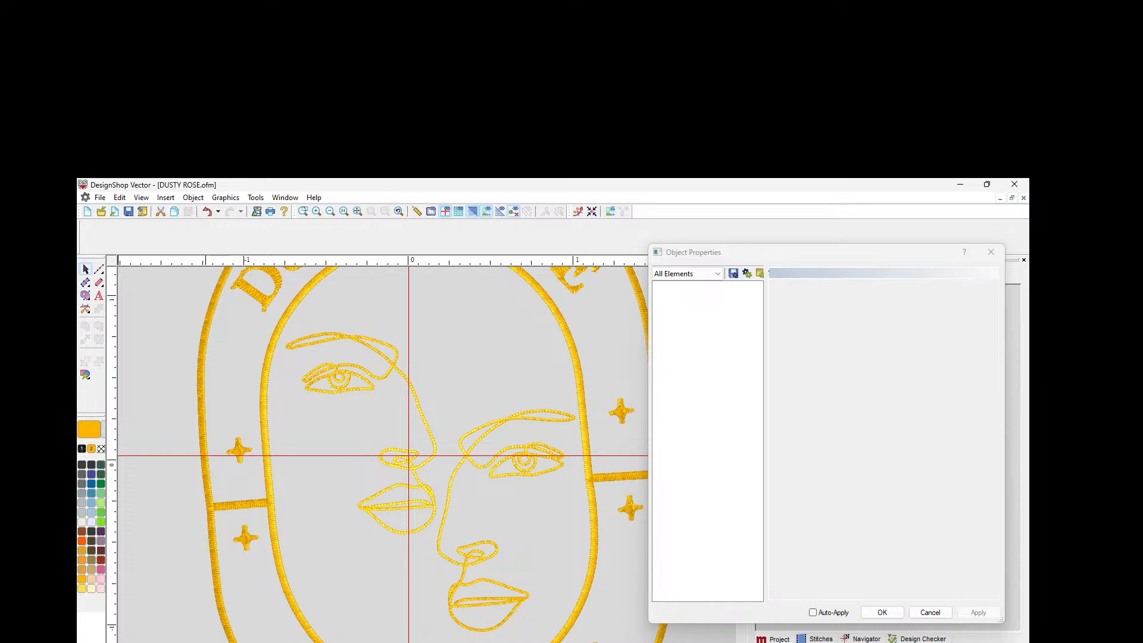
Step: Close the object properties and recolor the whole design to 1815 Baby Pink
{"action": "left_click", "coordinate": [330, 213]}
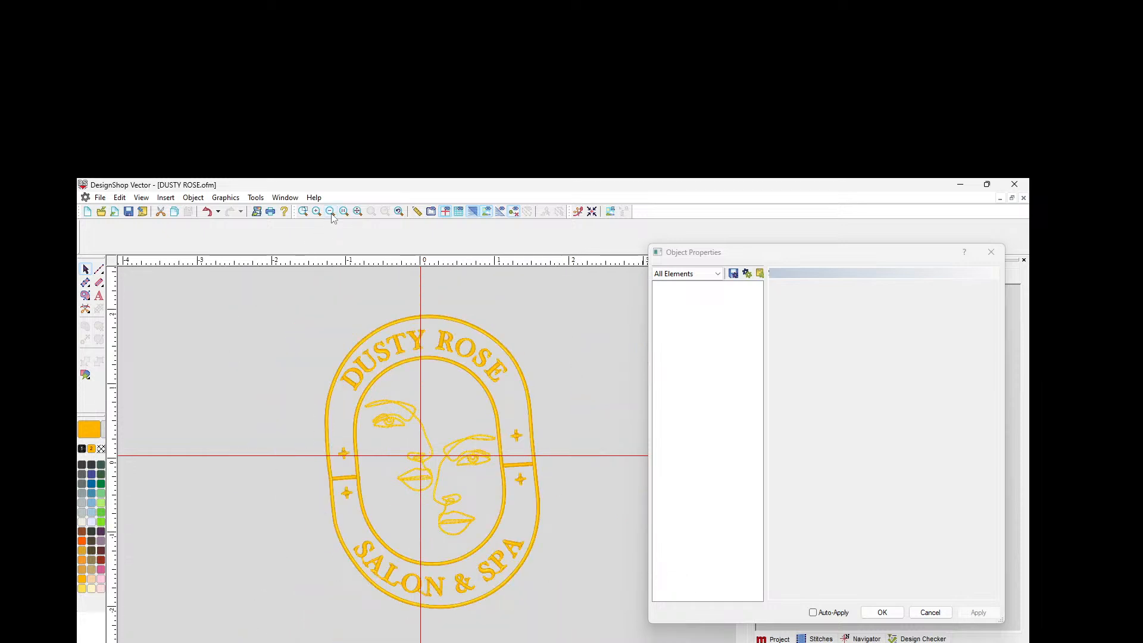
{"action": "left_click", "coordinate": [882, 612]}
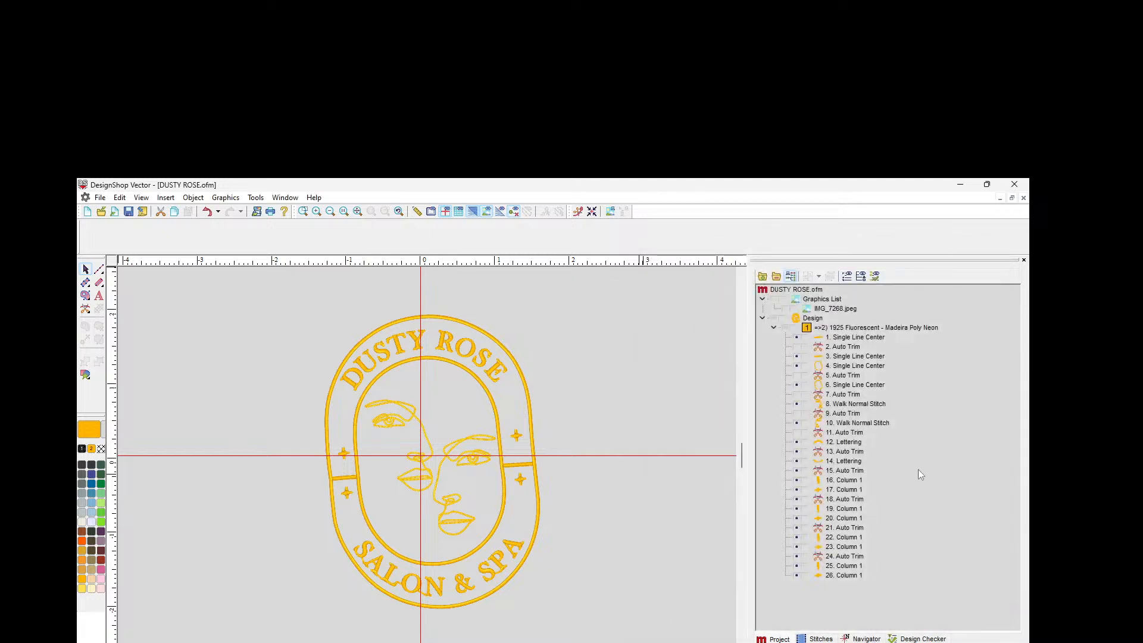
{"action": "left_click", "coordinate": [815, 320]}
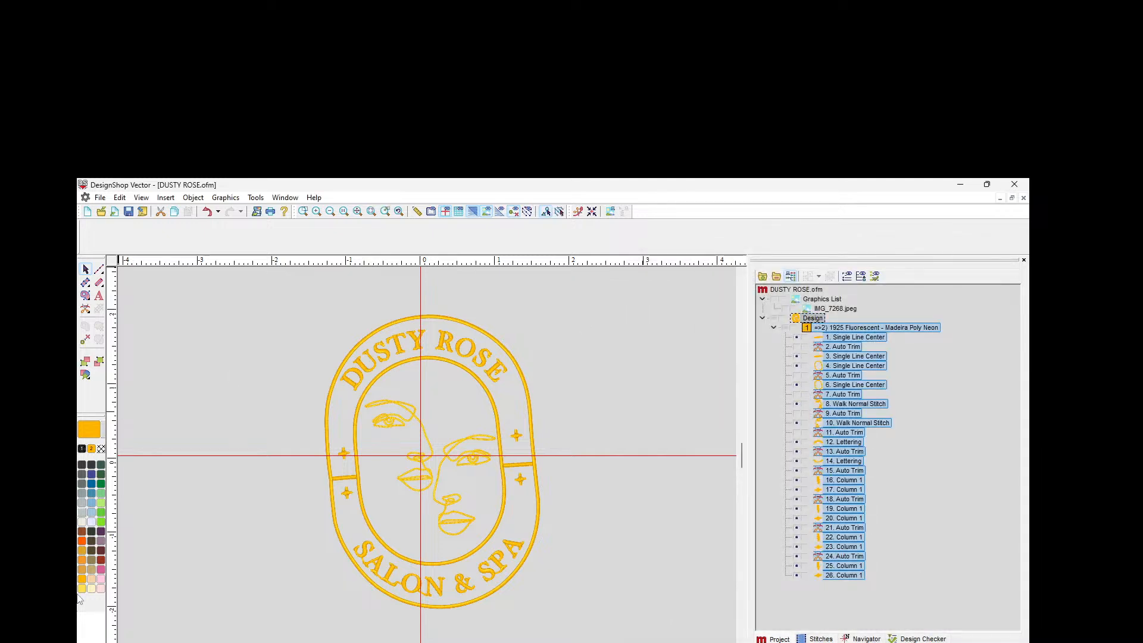
{"action": "left_click", "coordinate": [100, 578]}
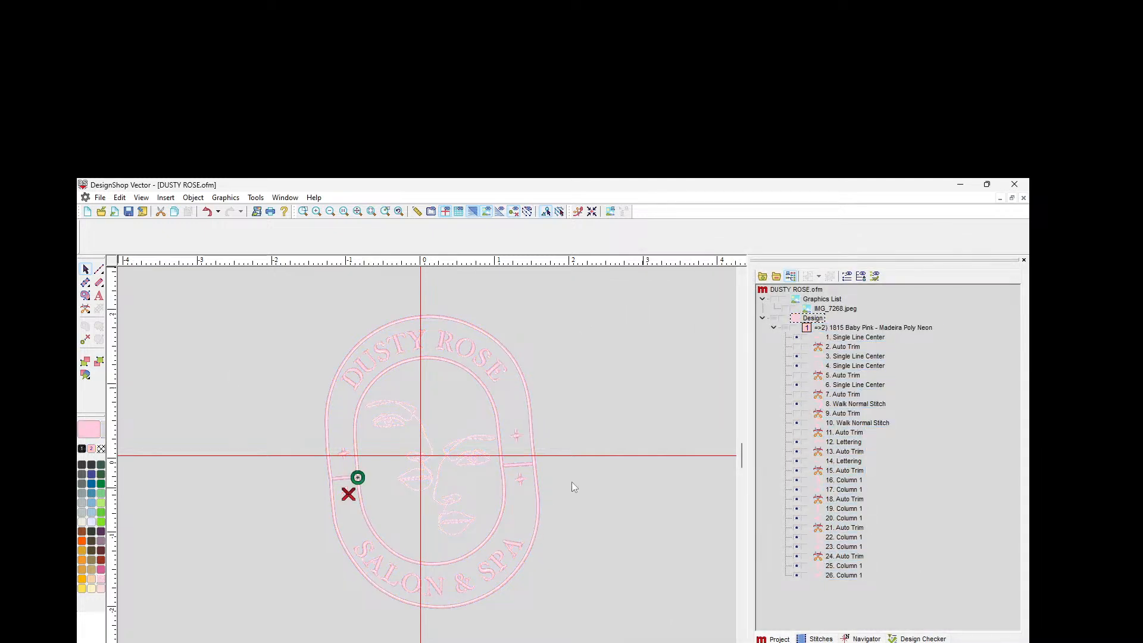
Step: Rotate the IMG_7268.jpeg background image by 90° in its position properties
{"action": "left_click", "coordinate": [834, 309]}
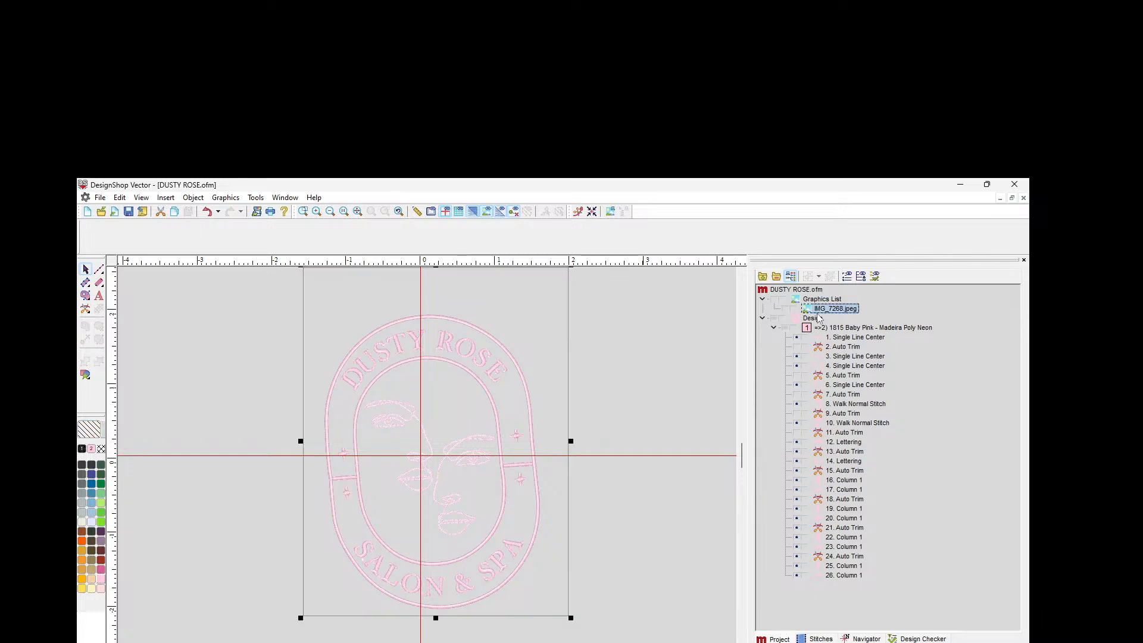
{"action": "double_click", "coordinate": [563, 597]}
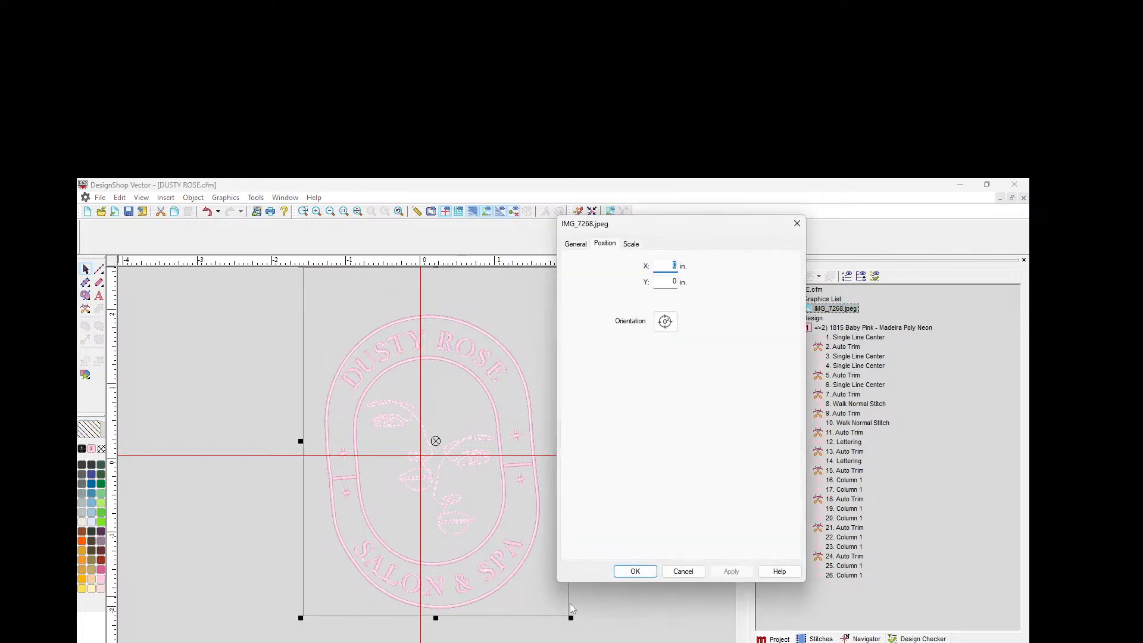
{"action": "left_click", "coordinate": [667, 322]}
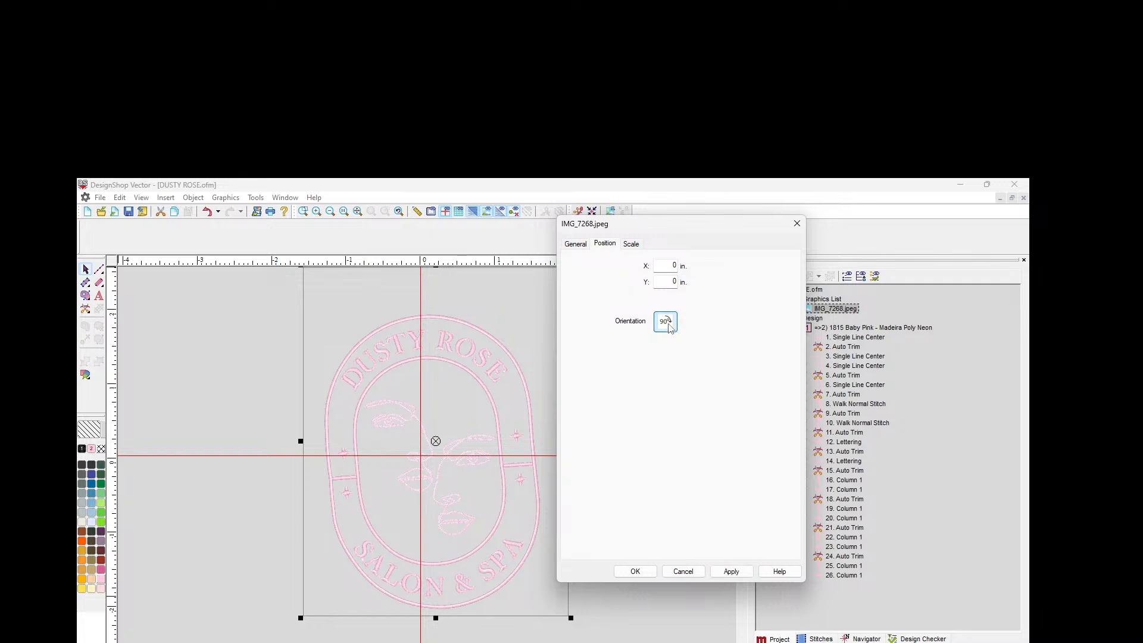
{"action": "left_click", "coordinate": [551, 591]}
{"action": "left_click", "coordinate": [720, 572]}
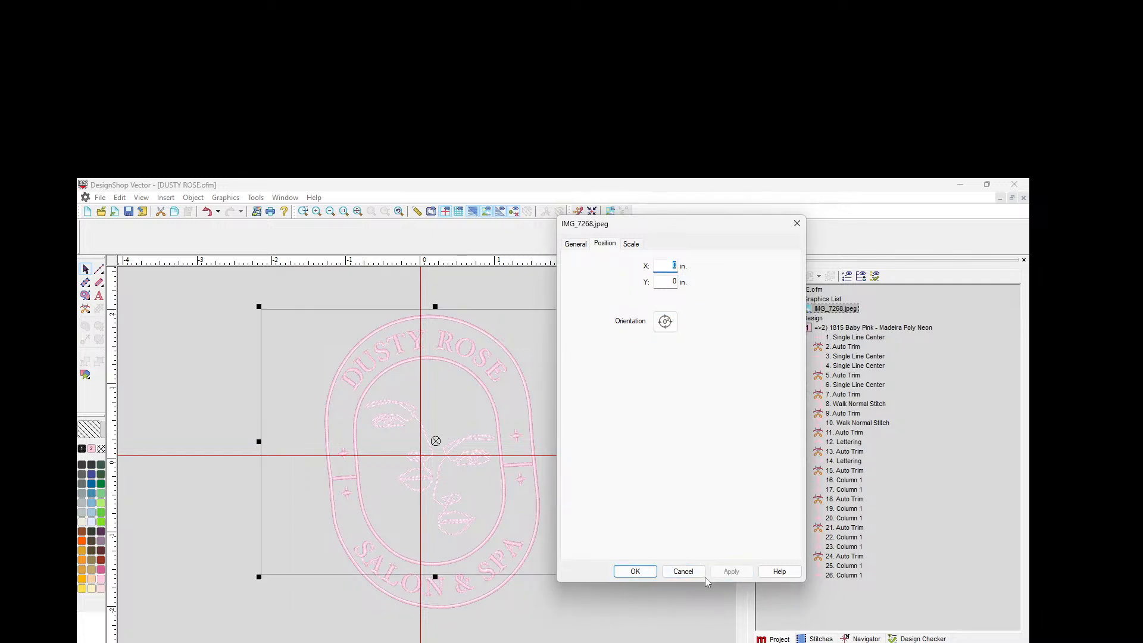
Step: Close the background image's properties and rotate the whole design slightly clockwise to straighten the badge
{"action": "left_click", "coordinate": [636, 571]}
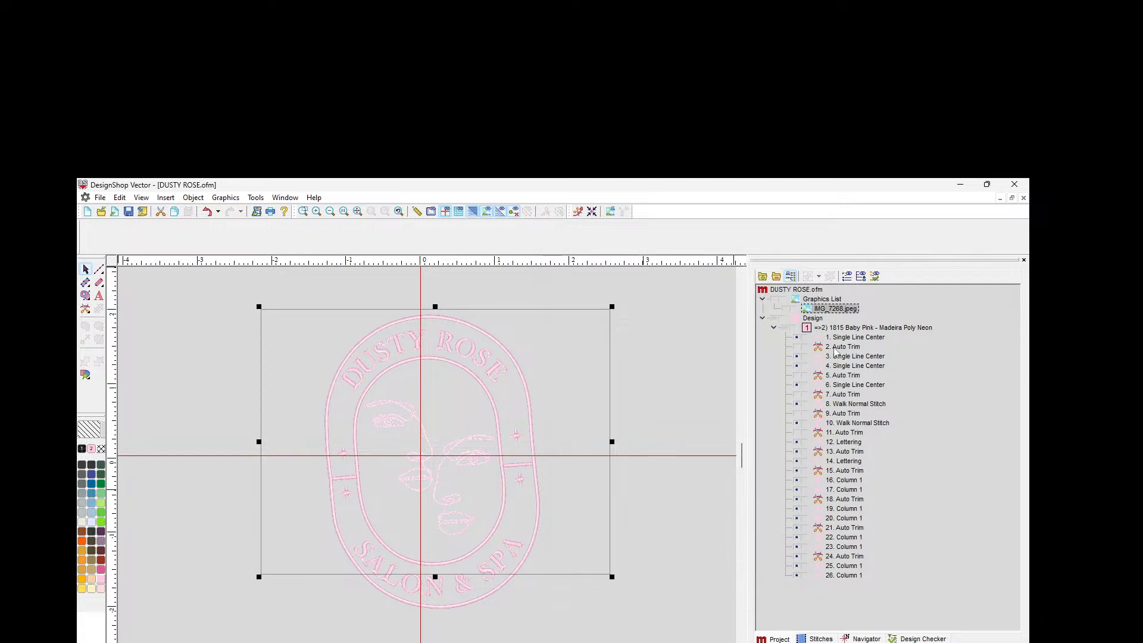
{"action": "left_click", "coordinate": [836, 328]}
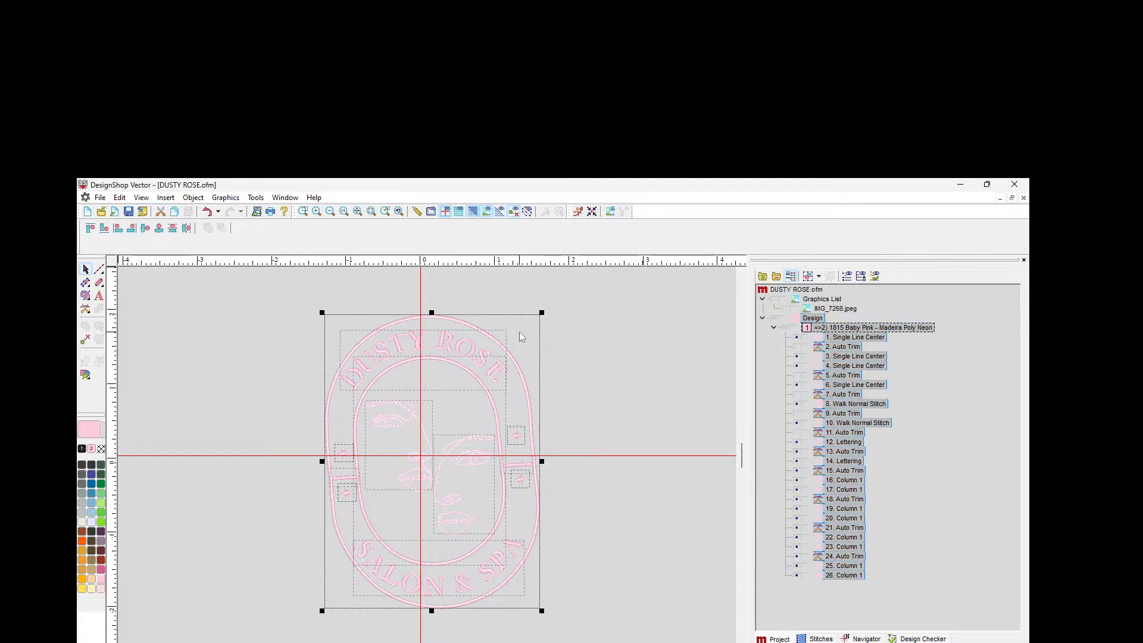
{"action": "left_click", "coordinate": [519, 331]}
{"action": "left_click_drag", "start_coordinate": [542, 311], "coordinate": [556, 319]}
{"action": "left_click", "coordinate": [655, 354]}
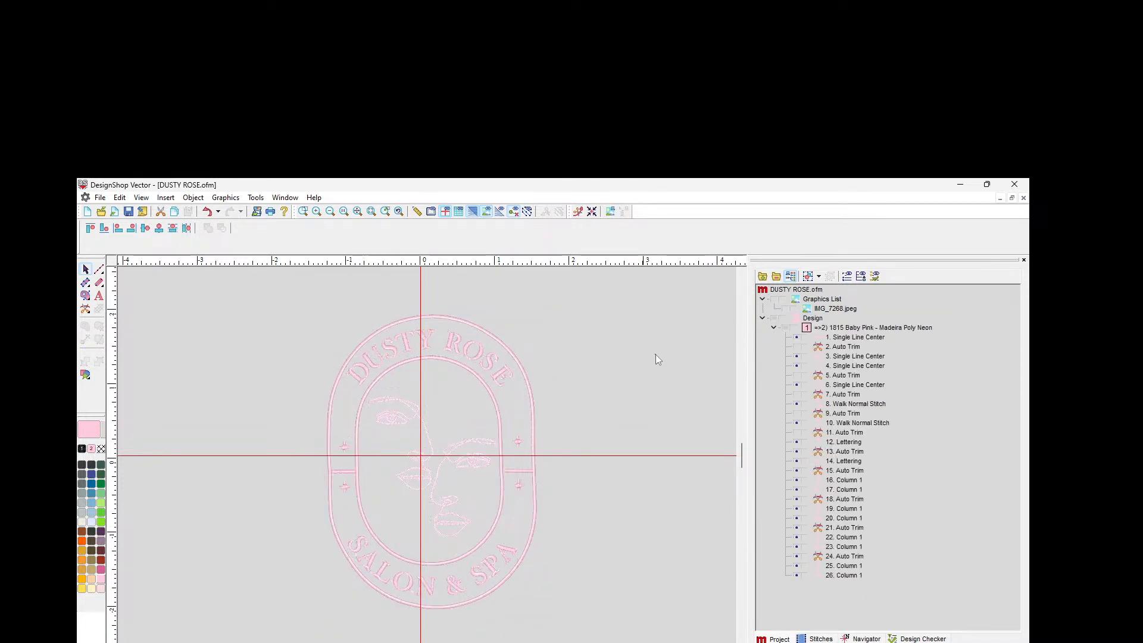
Step: Recolor the entire design to 1800 Emerald Black and compare it with the 3D stitch view off and on
{"action": "left_click", "coordinate": [824, 319]}
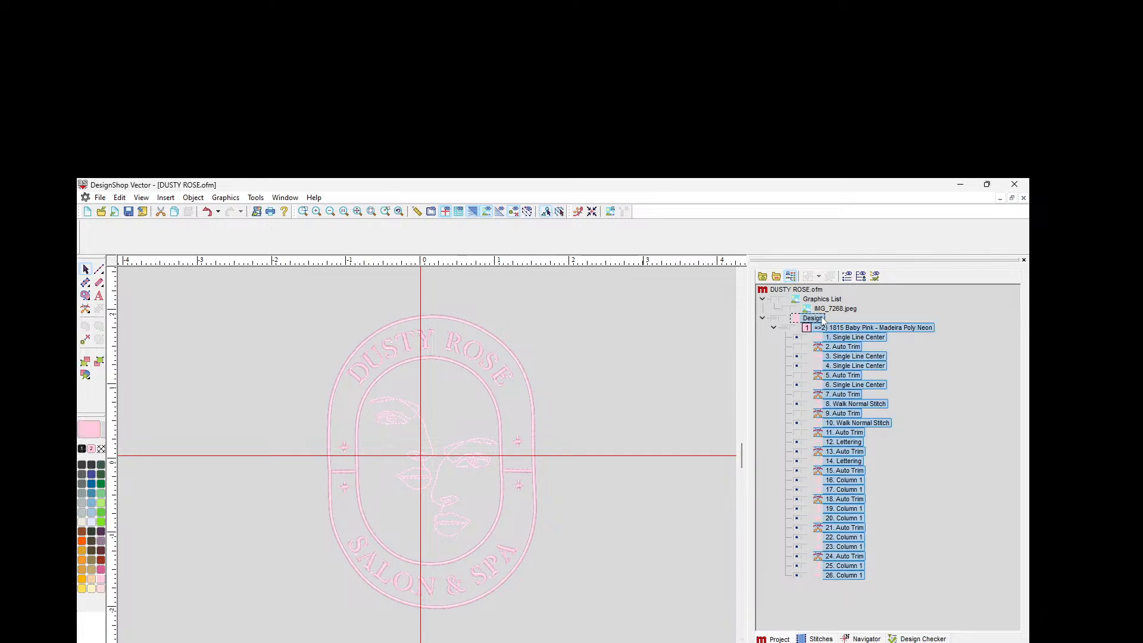
{"action": "left_click", "coordinate": [82, 449]}
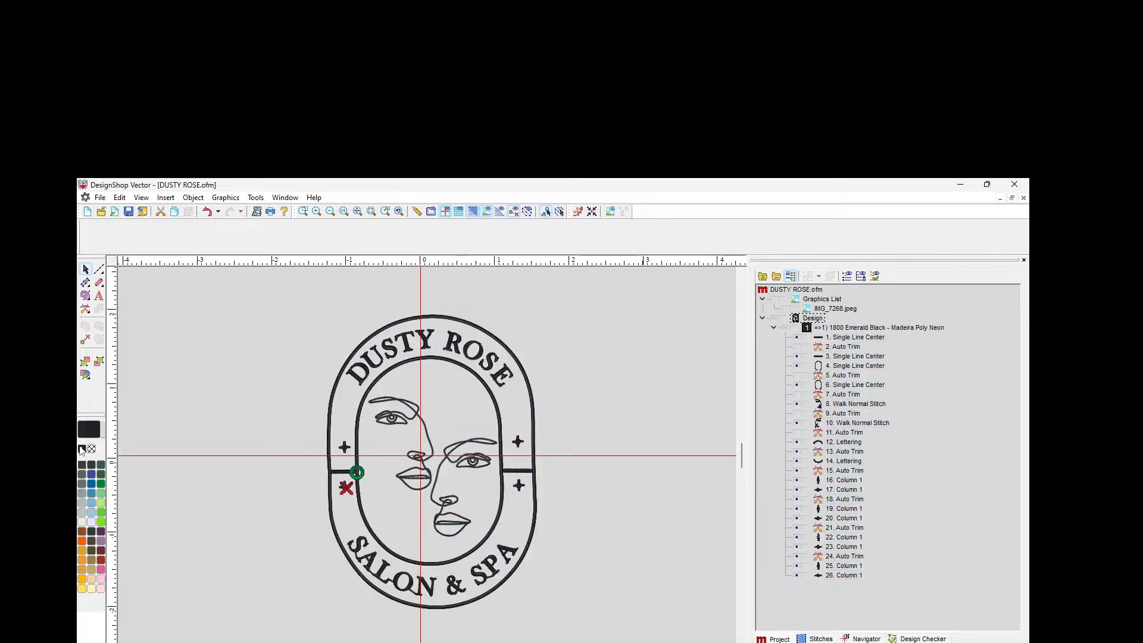
{"action": "left_click", "coordinate": [615, 377]}
{"action": "left_click", "coordinate": [471, 212]}
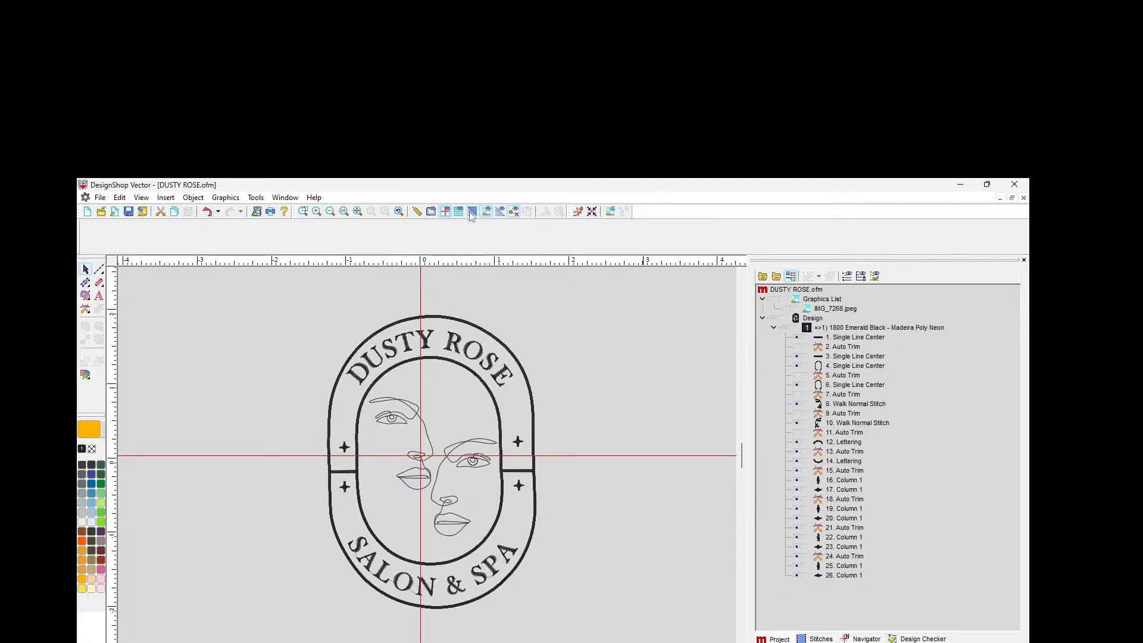
{"action": "left_click", "coordinate": [471, 212]}
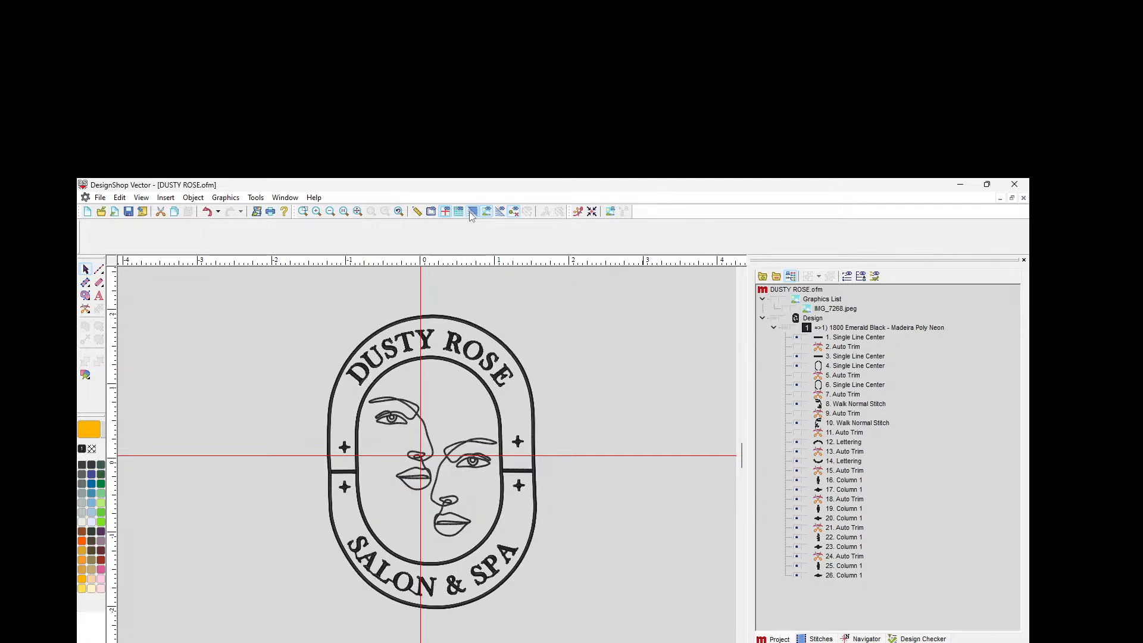
Step: Reposition the exit points of the O and the L in SALON along the letters' lower edges
{"action": "left_click", "coordinate": [316, 212]}
{"action": "left_click", "coordinate": [316, 213]}
{"action": "scroll", "coordinate": [397, 395], "scroll_direction": "down", "scroll_amount": 5}
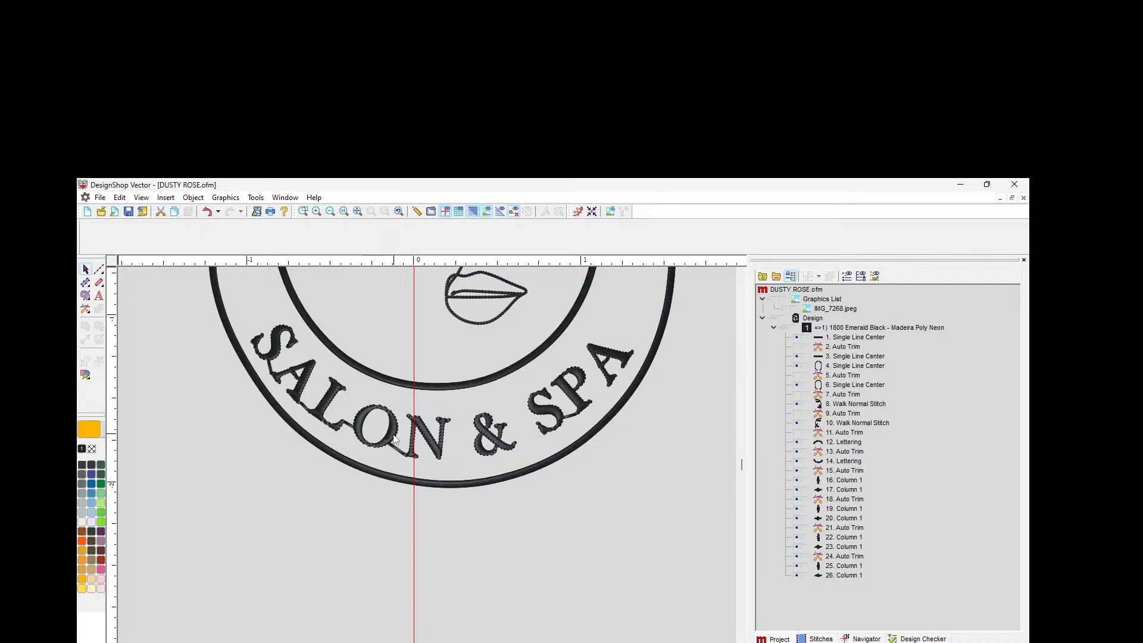
{"action": "left_click", "coordinate": [376, 442]}
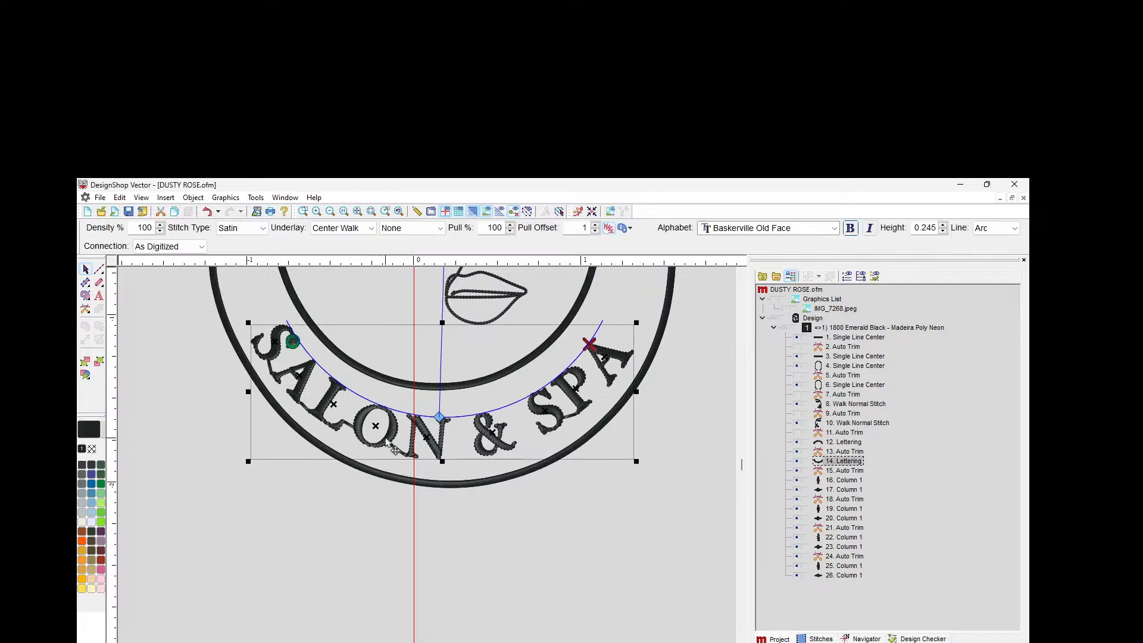
{"action": "left_click", "coordinate": [377, 426]}
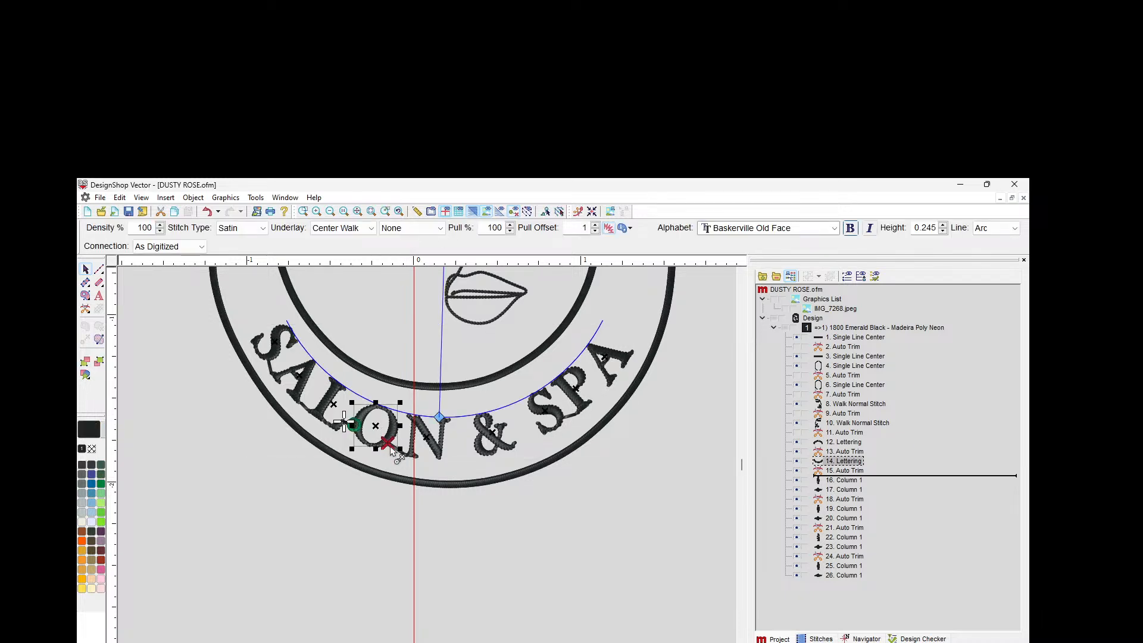
{"action": "left_click_drag", "start_coordinate": [387, 441], "coordinate": [370, 444]}
{"action": "left_click", "coordinate": [341, 410]}
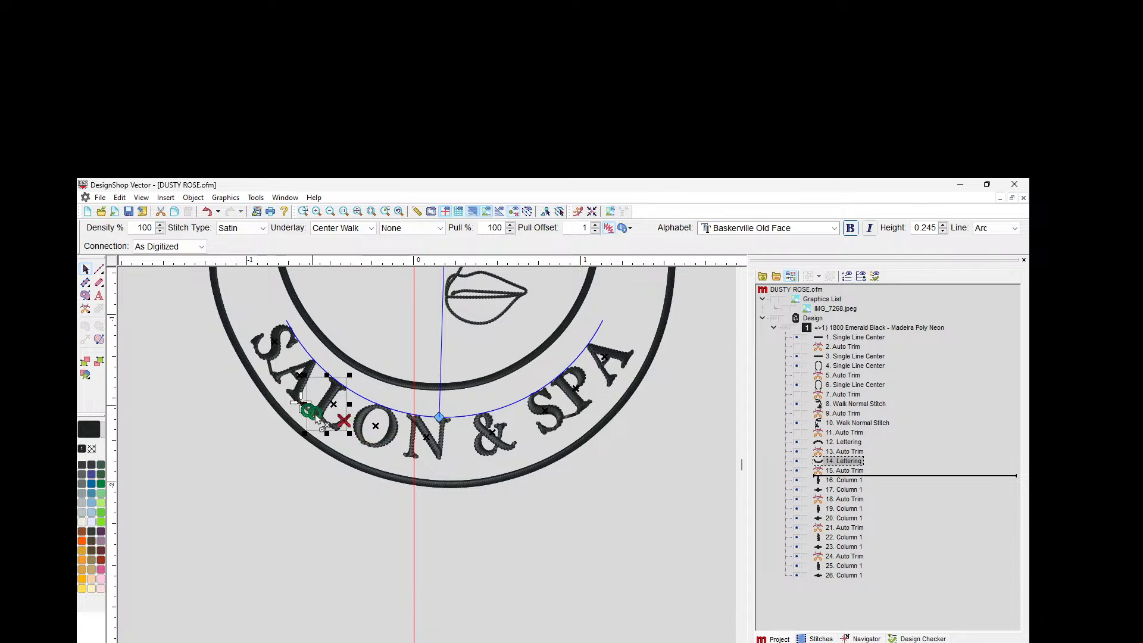
{"action": "left_click_drag", "start_coordinate": [319, 419], "coordinate": [318, 426]}
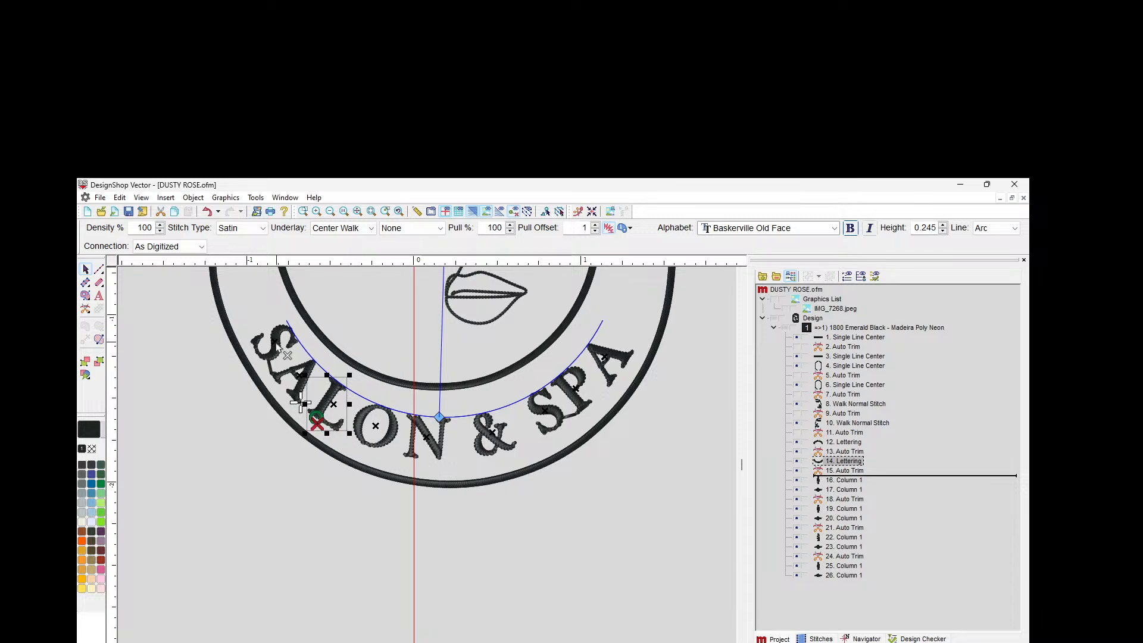
Step: Move the exit points of the S in SALON and the S in SPA, and deselect the lettering
{"action": "left_click", "coordinate": [277, 344]}
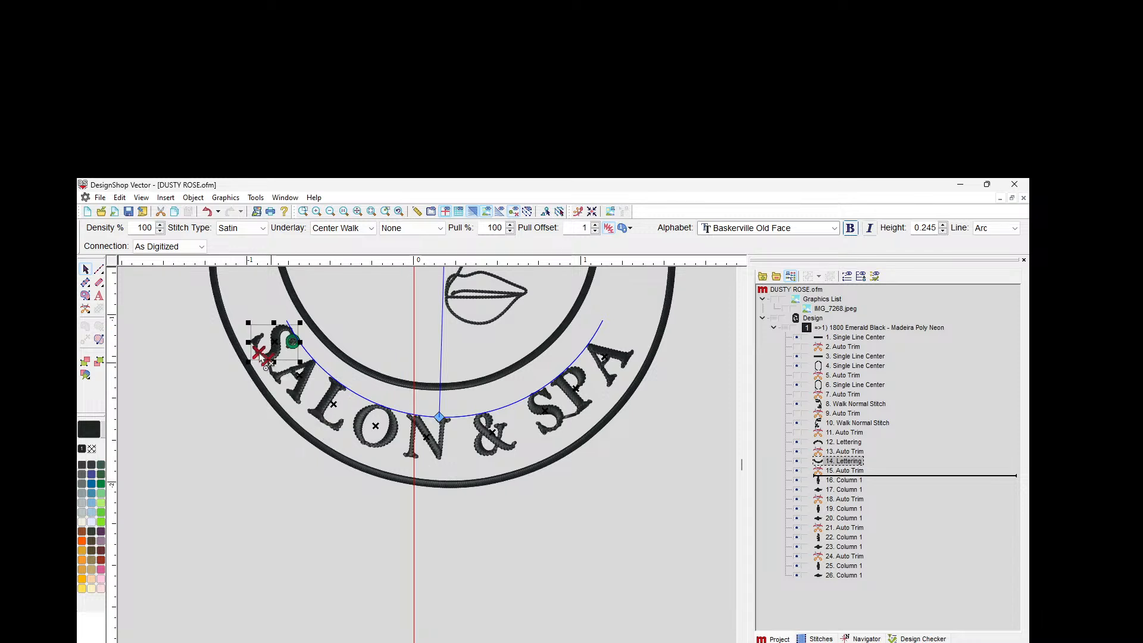
{"action": "left_click_drag", "start_coordinate": [267, 359], "coordinate": [257, 353]}
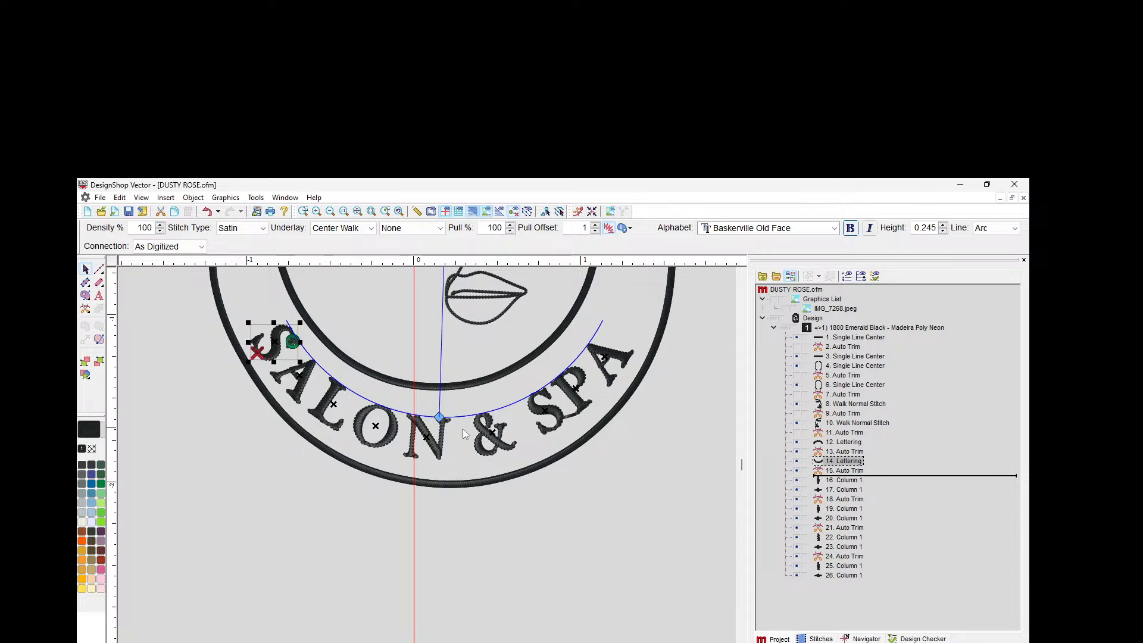
{"action": "left_click", "coordinate": [544, 414]}
{"action": "left_click_drag", "start_coordinate": [565, 417], "coordinate": [554, 432]}
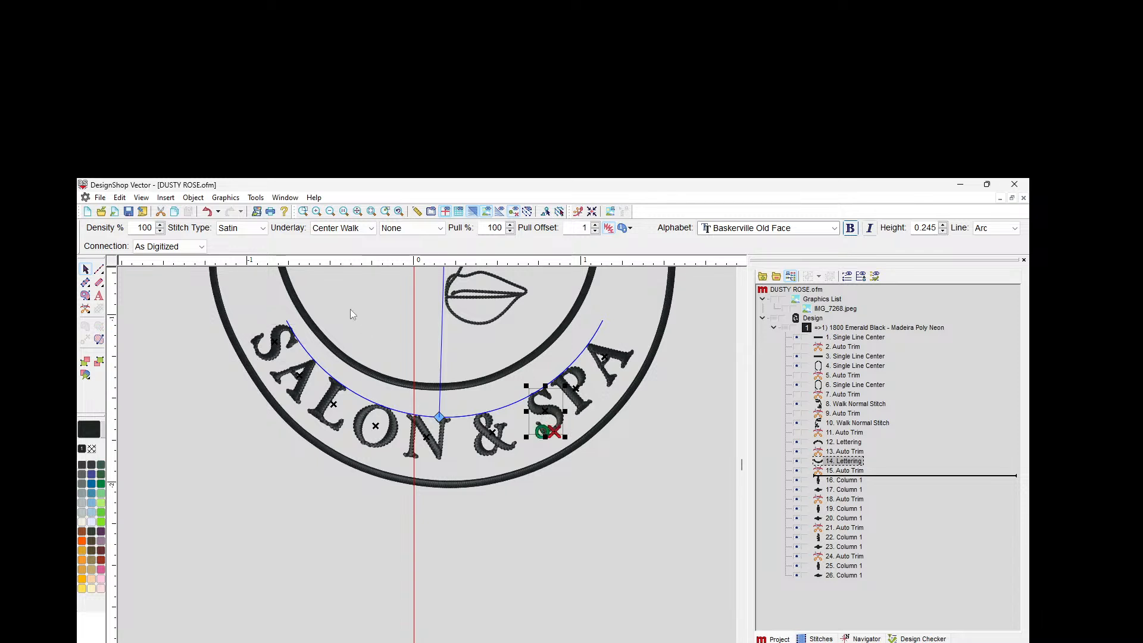
{"action": "left_click", "coordinate": [330, 211]}
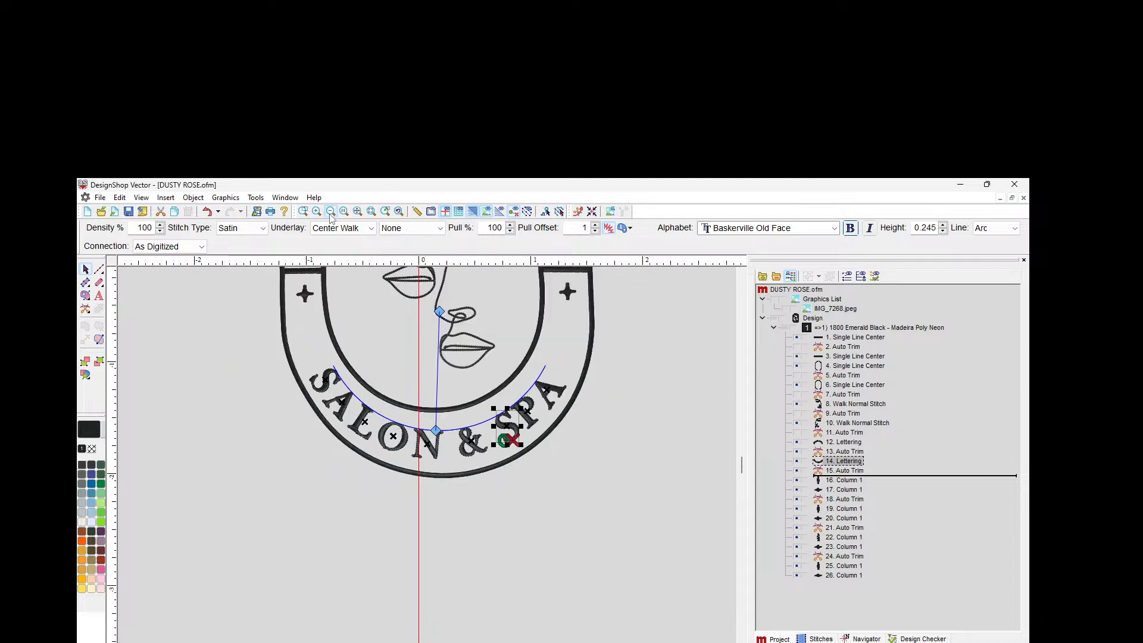
{"action": "left_click", "coordinate": [571, 440]}
{"action": "scroll", "coordinate": [563, 467], "scroll_direction": "up", "scroll_amount": 2}
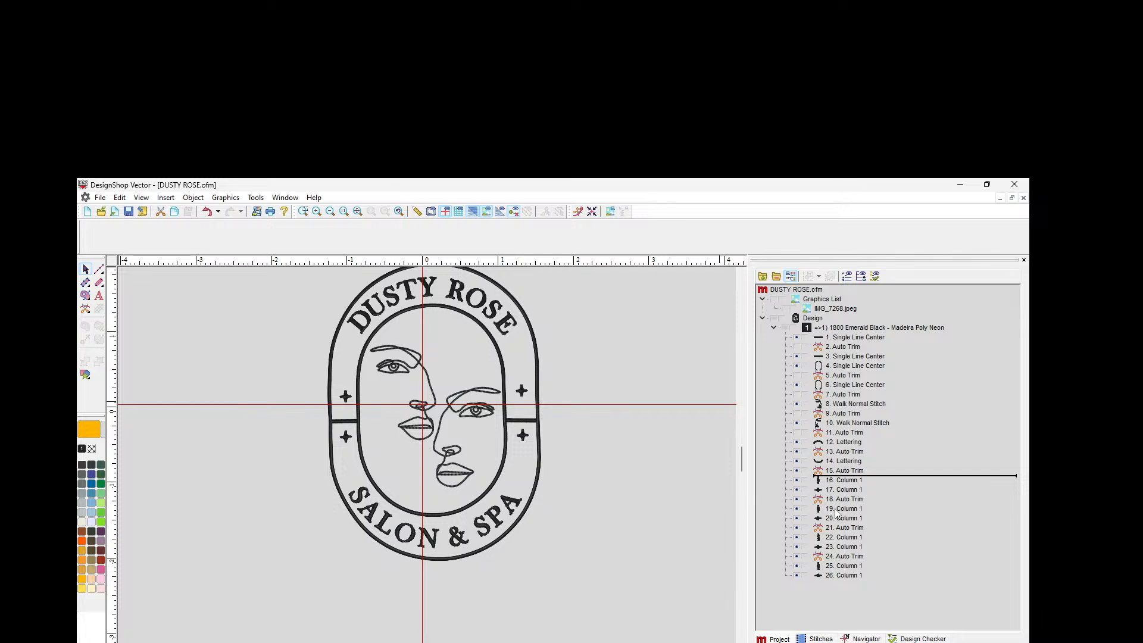
Step: Turn off Auto-Density for the DUSTY ROSE lettering and set its top stitching density to 3.0 pt
{"action": "double_click", "coordinate": [844, 442]}
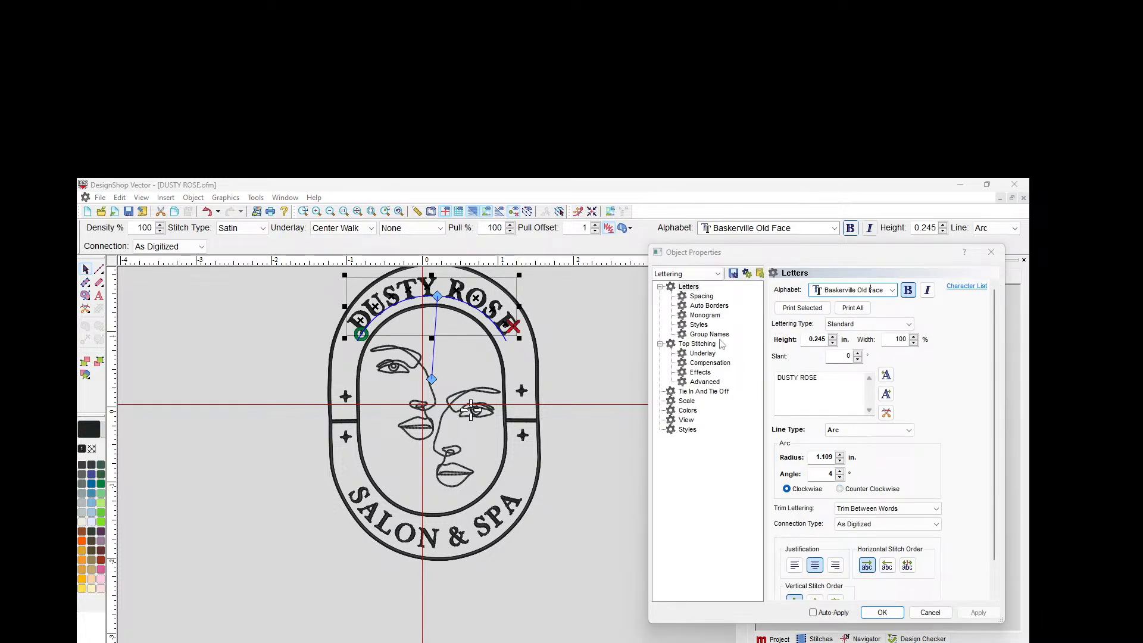
{"action": "left_click", "coordinate": [688, 344]}
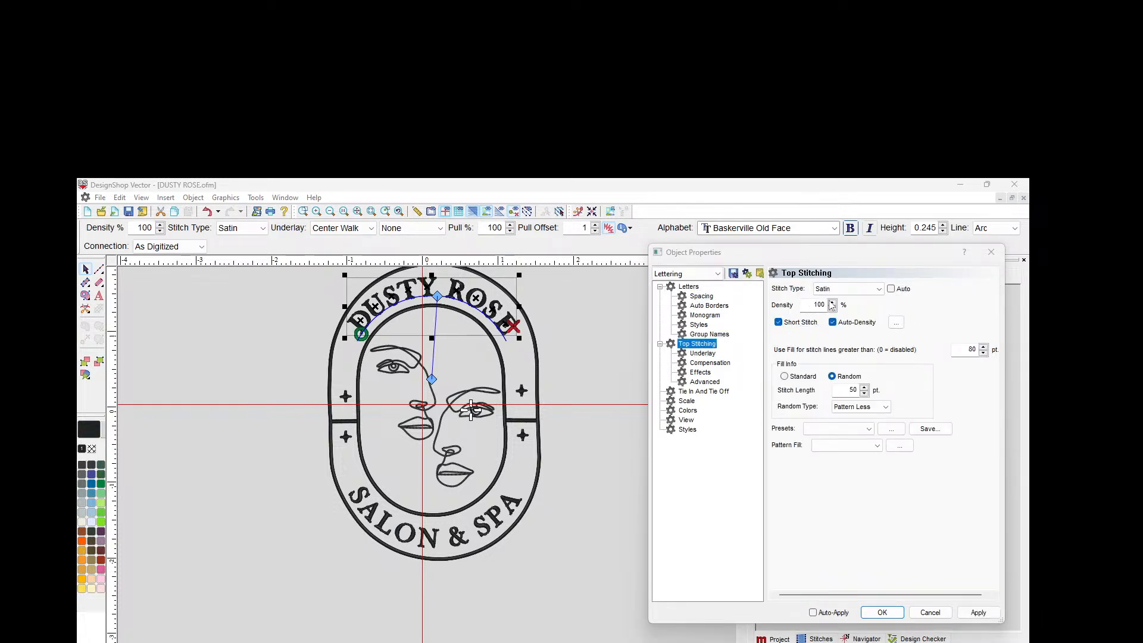
{"action": "left_click", "coordinate": [832, 322]}
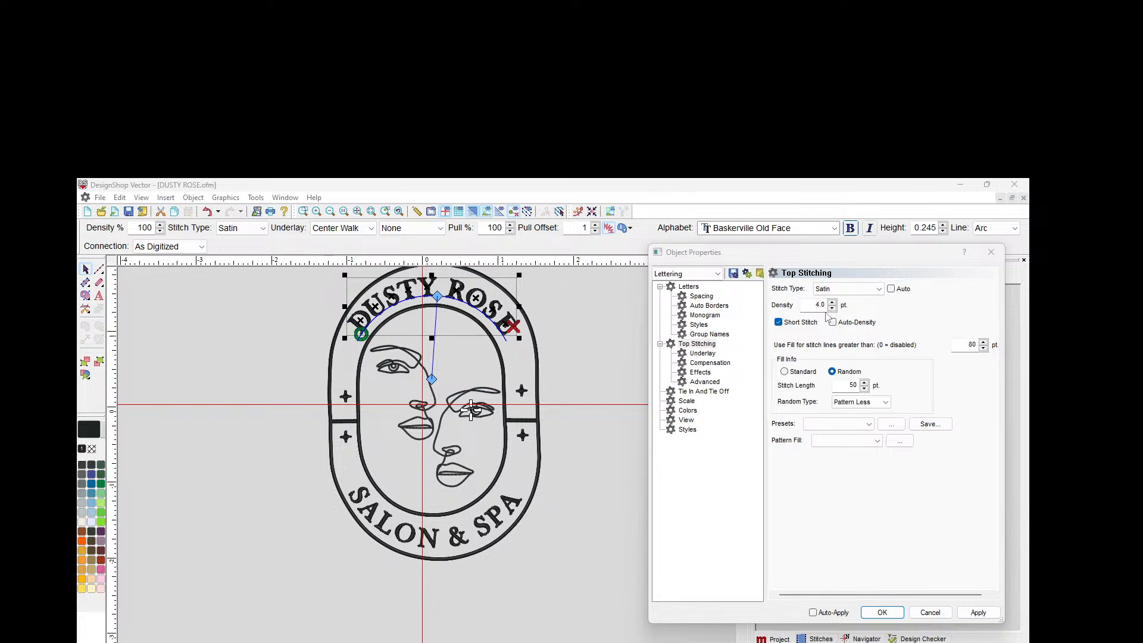
{"action": "left_click", "coordinate": [831, 309]}
{"action": "left_click", "coordinate": [831, 308]}
{"action": "left_click", "coordinate": [978, 613]}
Step: Turn off Auto-Density for the SALON & SPA lettering and apply a top stitching density of 3.0 pt
{"action": "left_click_drag", "start_coordinate": [873, 258], "coordinate": [619, 283]}
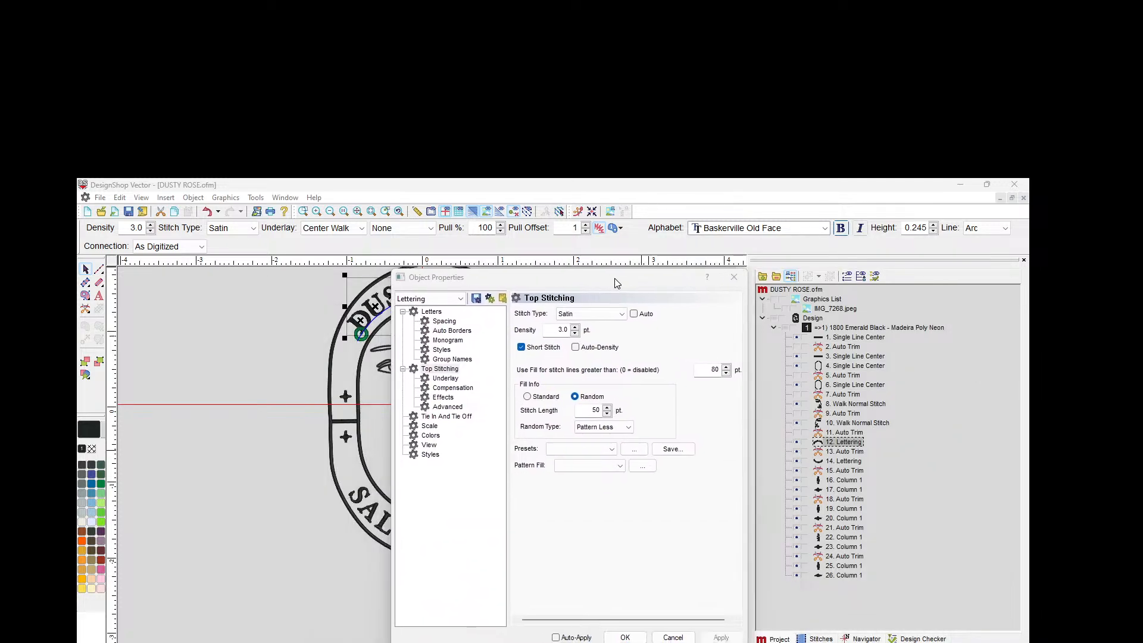
{"action": "left_click", "coordinate": [850, 462]}
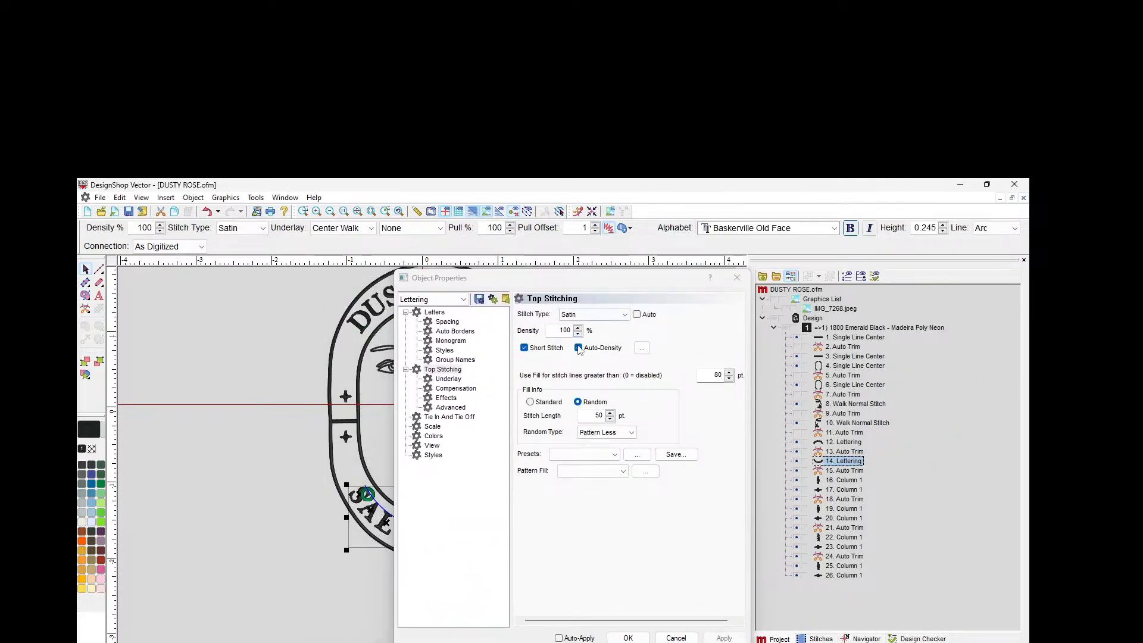
{"action": "left_click", "coordinate": [578, 348]}
{"action": "left_click", "coordinate": [578, 334]}
{"action": "left_click", "coordinate": [578, 334]}
{"action": "left_click", "coordinate": [578, 334]}
{"action": "left_click", "coordinate": [578, 333]}
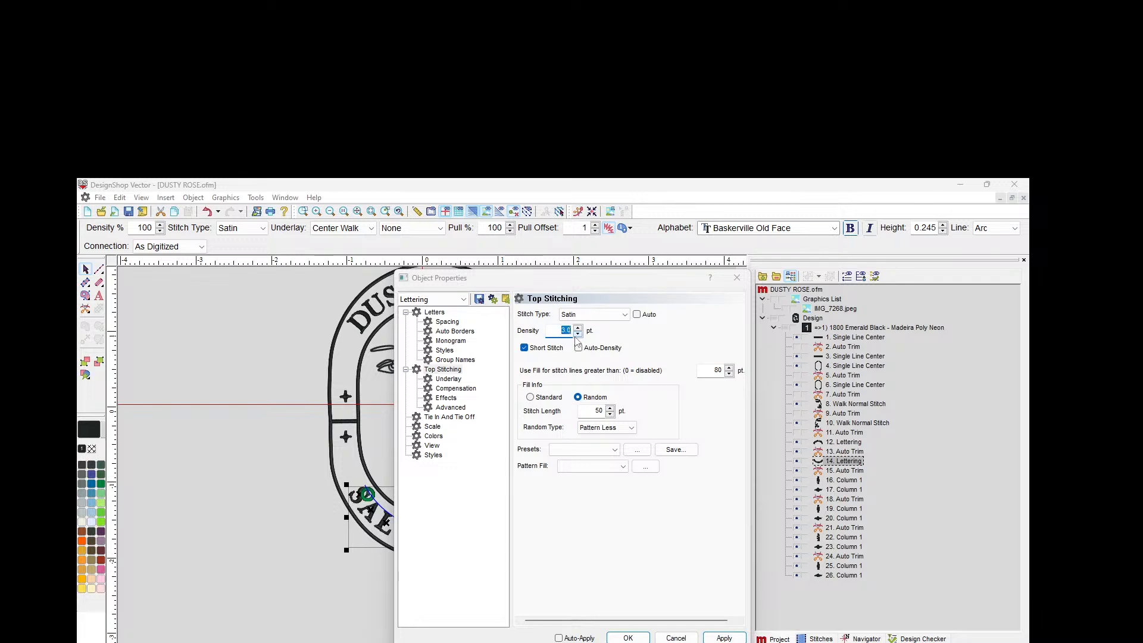
{"action": "left_click", "coordinate": [723, 638]}
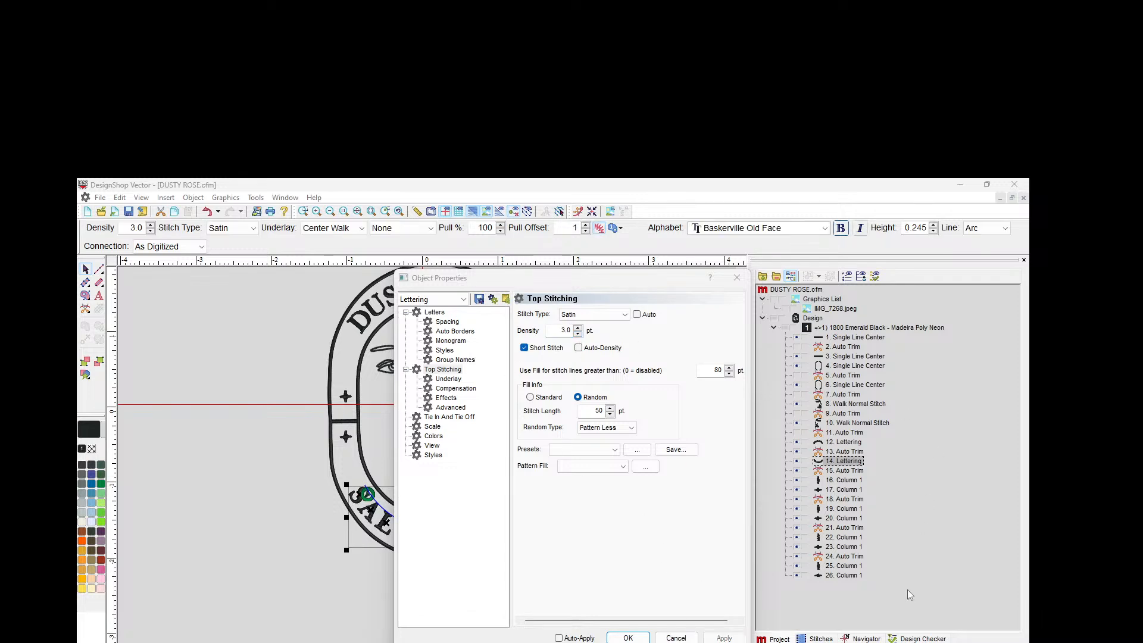
Step: Check the top stitching density of the star columns and the single line elements, and close the object properties
{"action": "left_click", "coordinate": [836, 480]}
{"action": "left_click_drag", "start_coordinate": [636, 288], "coordinate": [659, 286]}
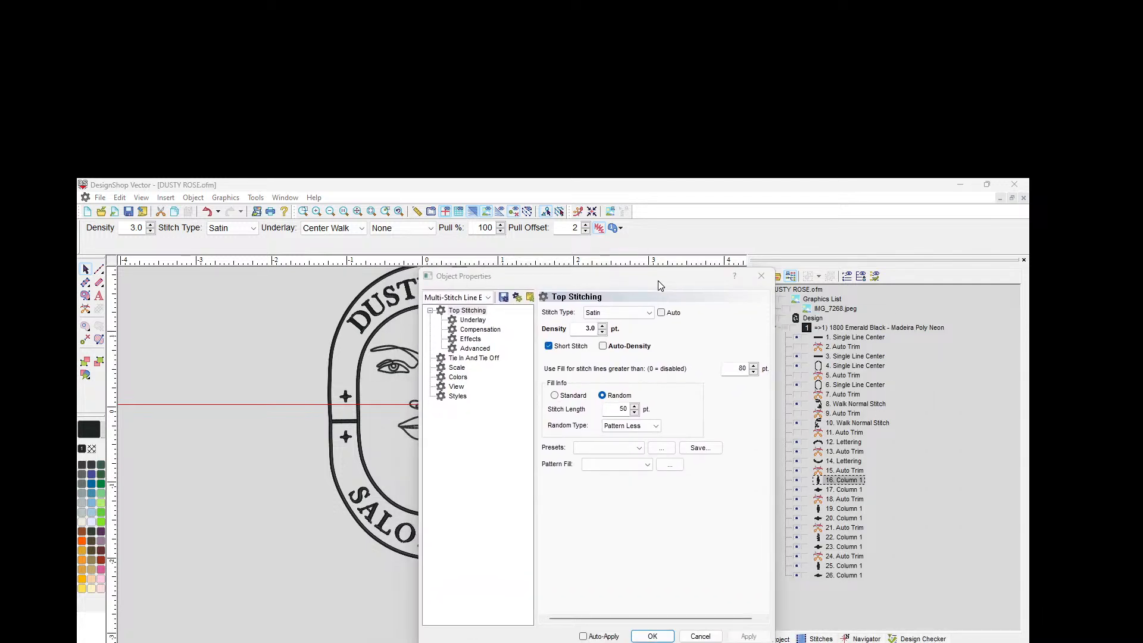
{"action": "left_click", "coordinate": [831, 489]}
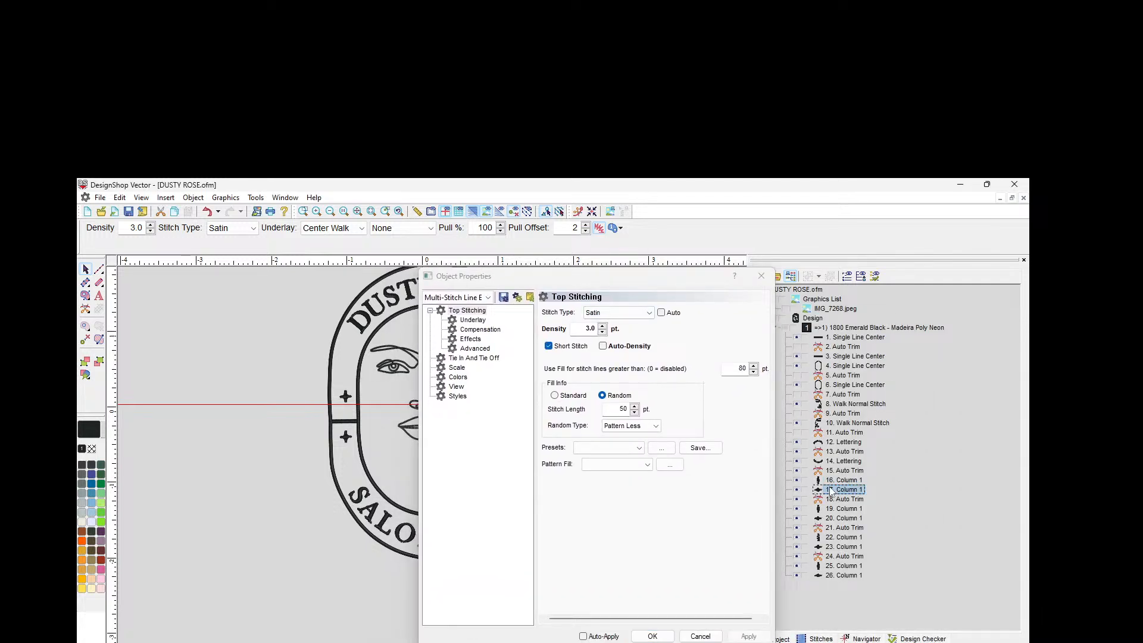
{"action": "left_click", "coordinate": [837, 509]}
{"action": "left_click", "coordinate": [839, 518]}
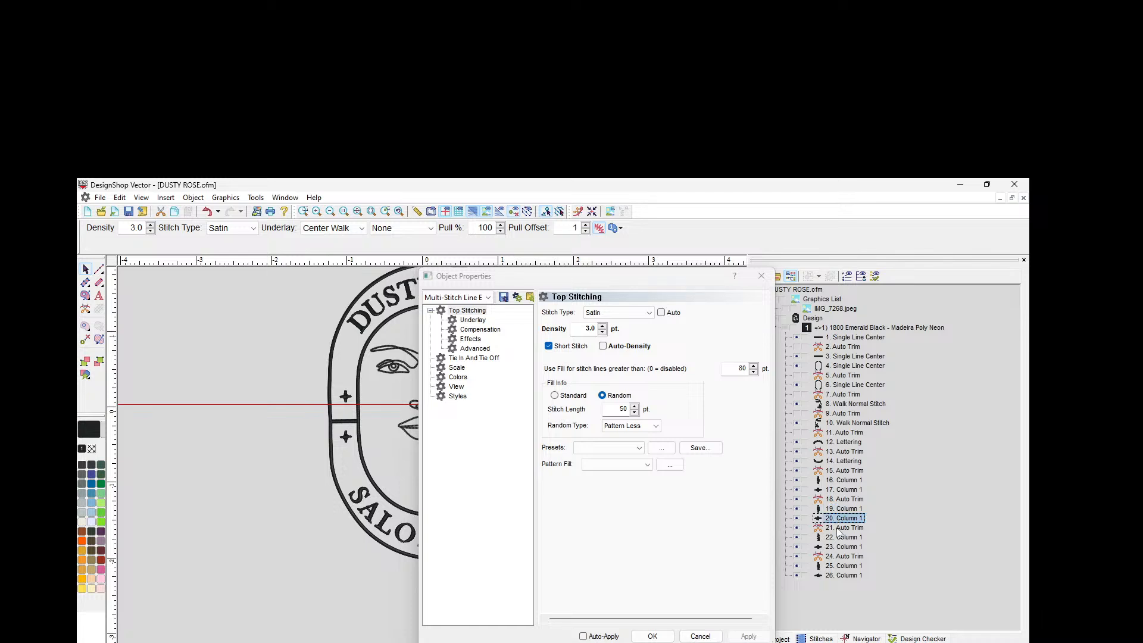
{"action": "left_click", "coordinate": [840, 537]}
{"action": "left_click", "coordinate": [841, 556]}
{"action": "left_click", "coordinate": [842, 566]}
{"action": "left_click", "coordinate": [842, 575]}
{"action": "left_click", "coordinate": [846, 356]}
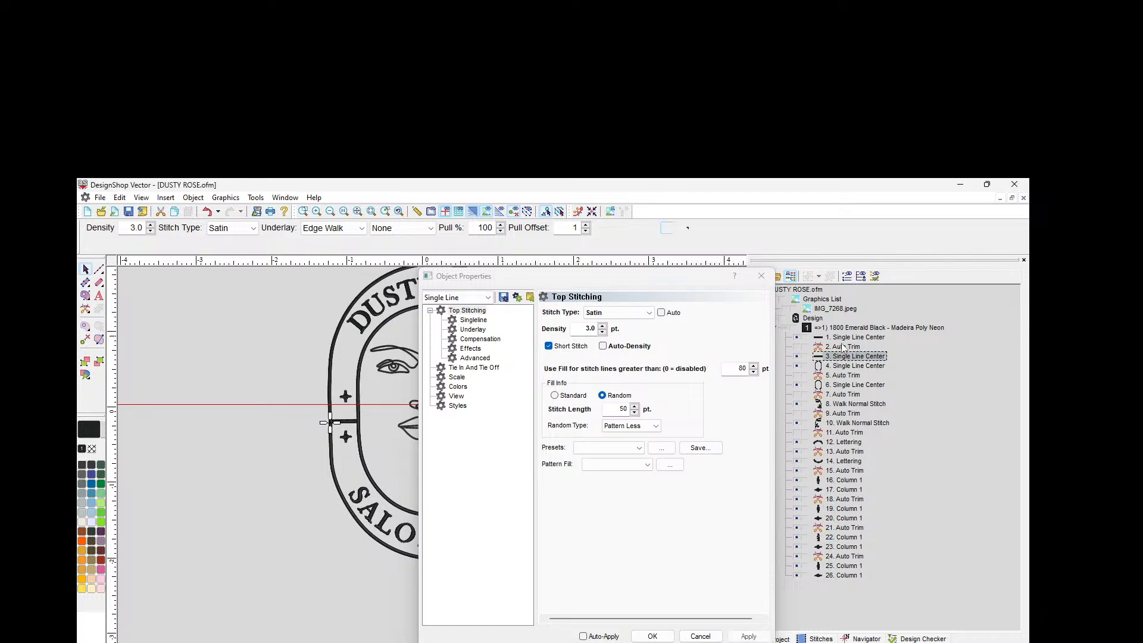
{"action": "left_click", "coordinate": [841, 338]}
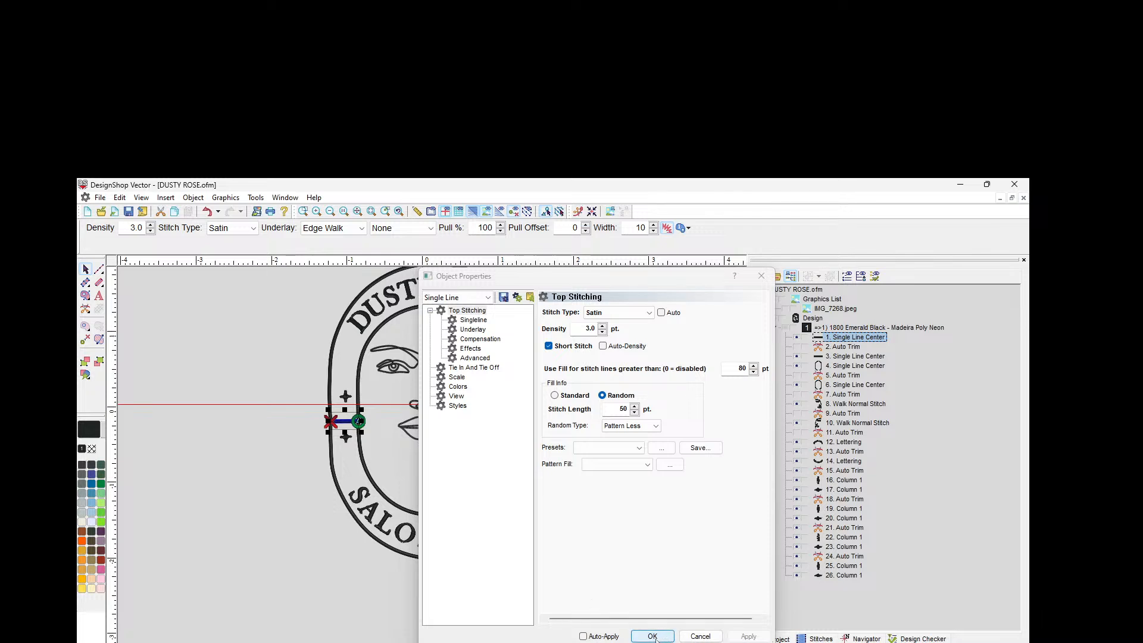
{"action": "left_click", "coordinate": [654, 636]}
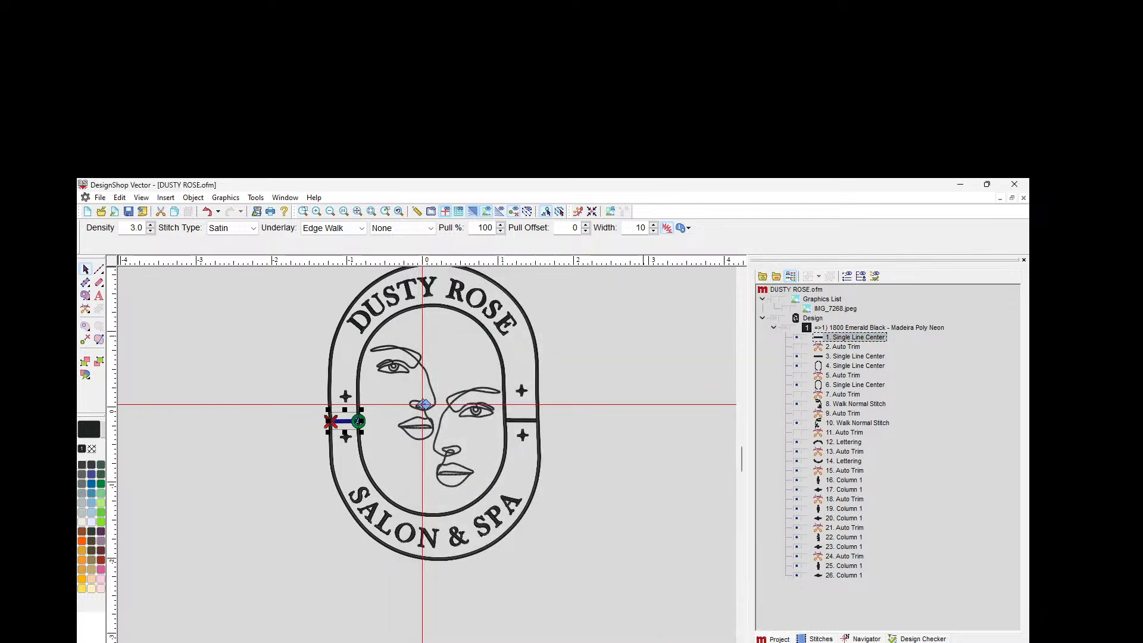
Step: Show the IMG_7268.jpeg background image and rotate it half a turn in its position properties
{"action": "left_click", "coordinate": [777, 304]}
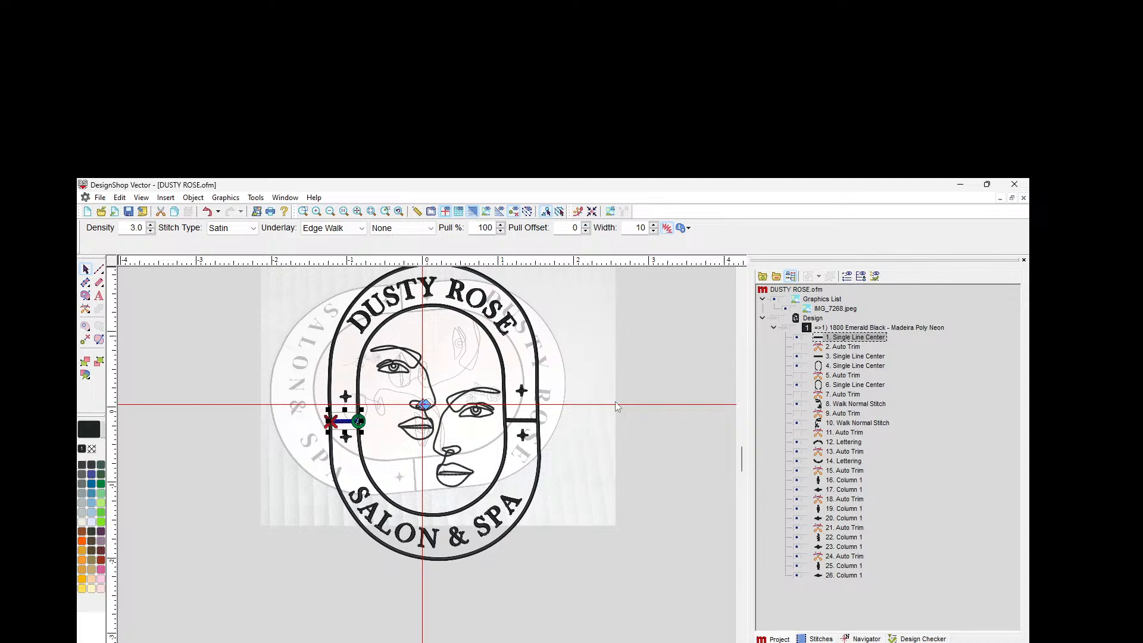
{"action": "left_click", "coordinate": [833, 310]}
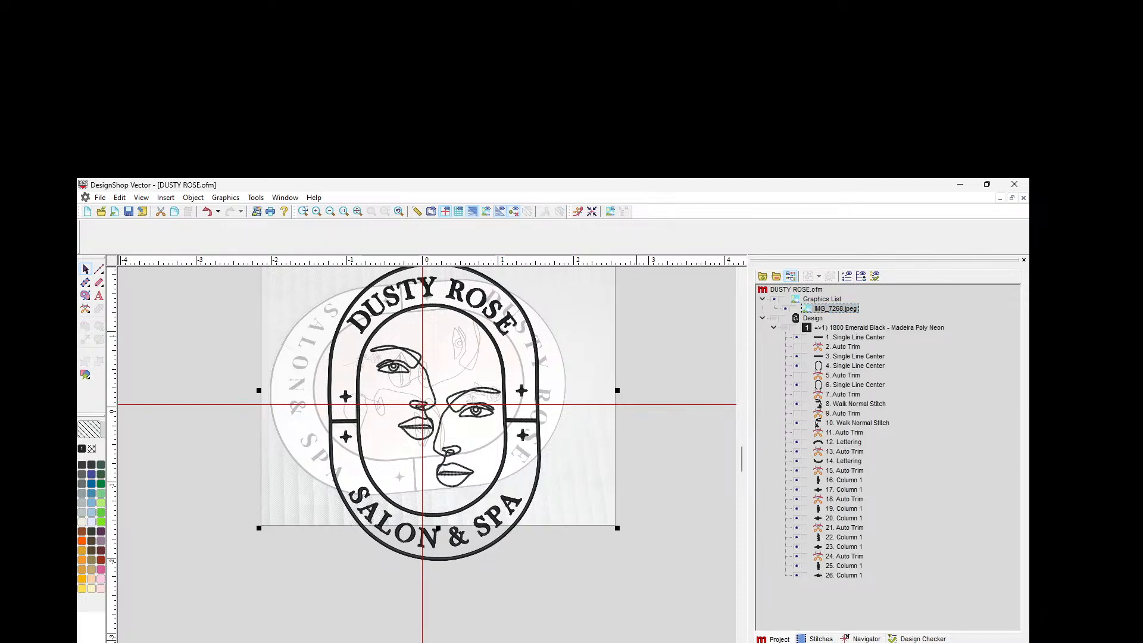
{"action": "double_click", "coordinate": [592, 464]}
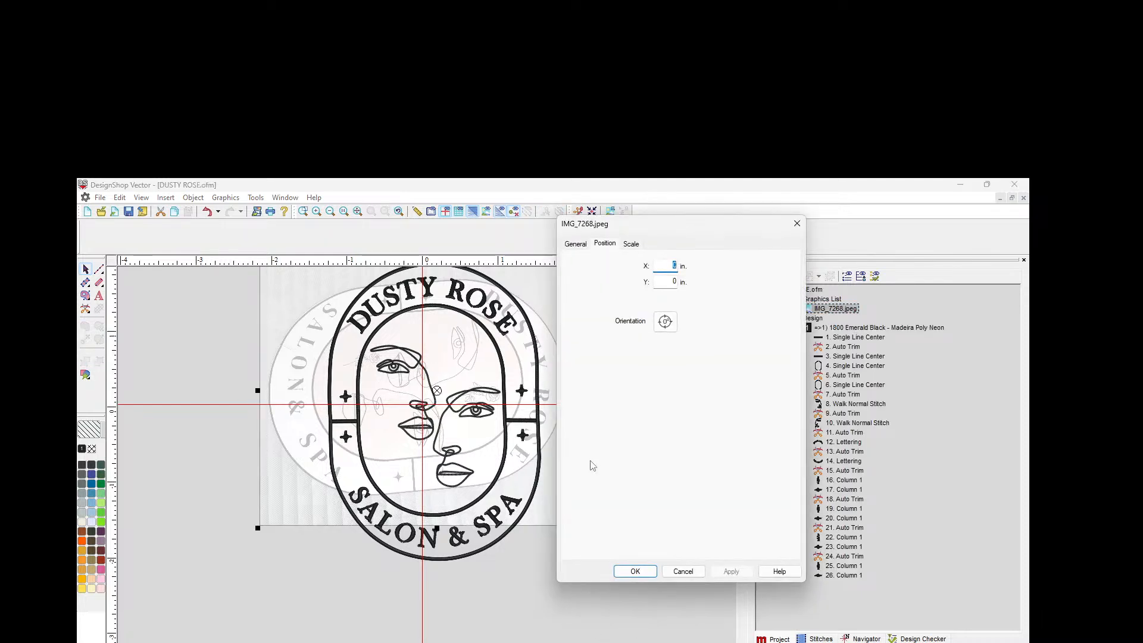
{"action": "left_click", "coordinate": [662, 329]}
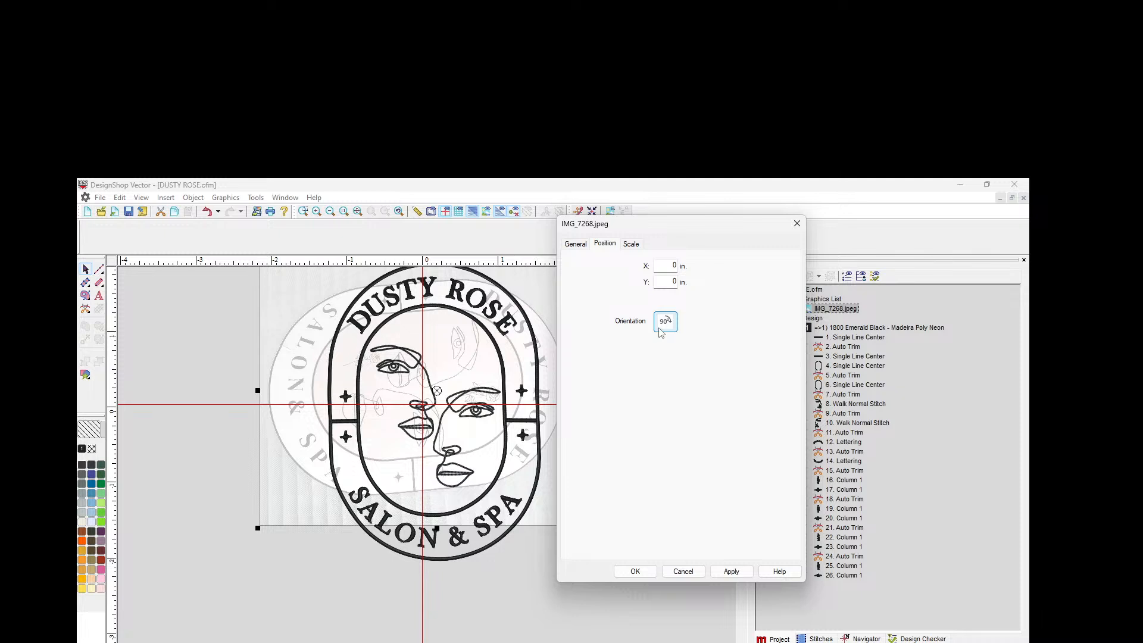
{"action": "left_click", "coordinate": [661, 329]}
{"action": "left_click", "coordinate": [671, 328]}
{"action": "left_click", "coordinate": [730, 571]}
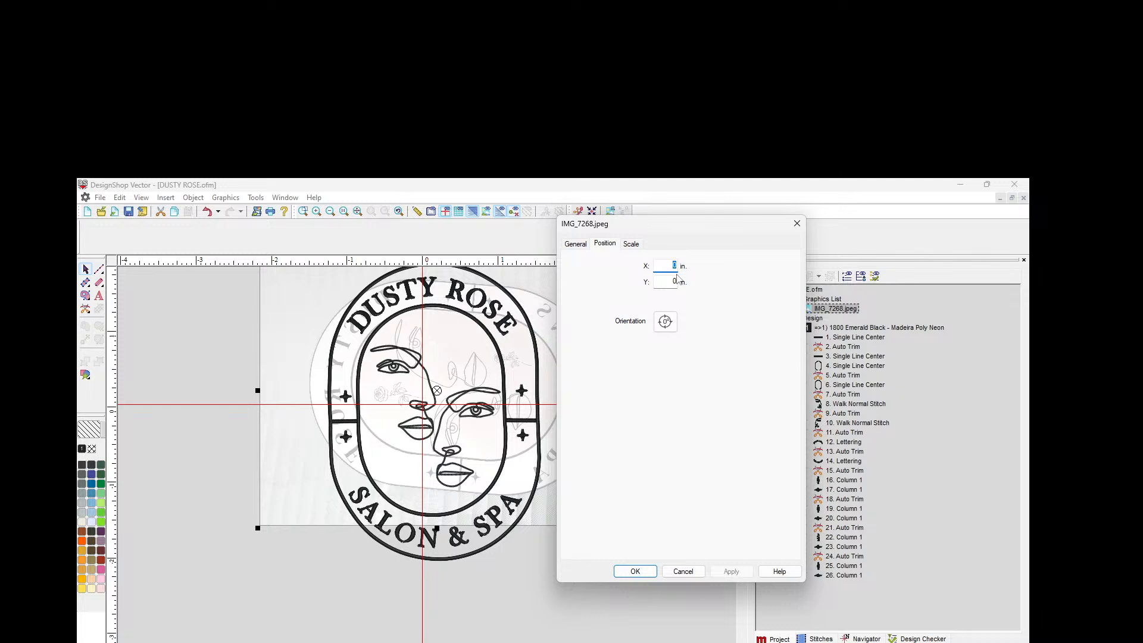
Step: Rotate the IMG_7268.jpeg background image by another 90° and close its properties
{"action": "left_click", "coordinate": [665, 321]}
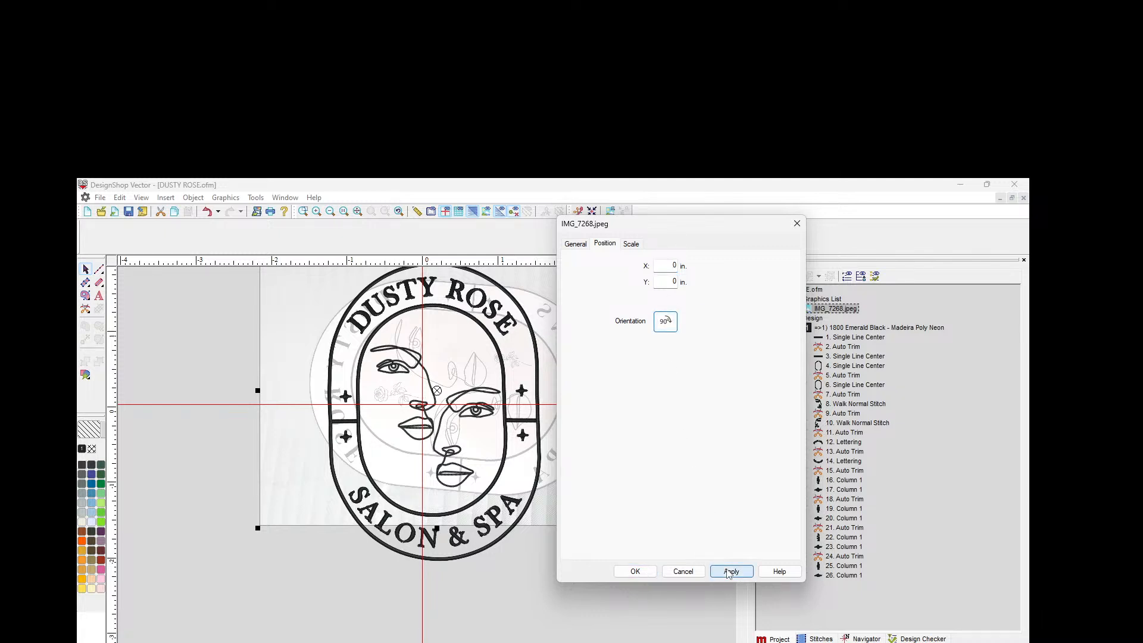
{"action": "left_click", "coordinate": [730, 571]}
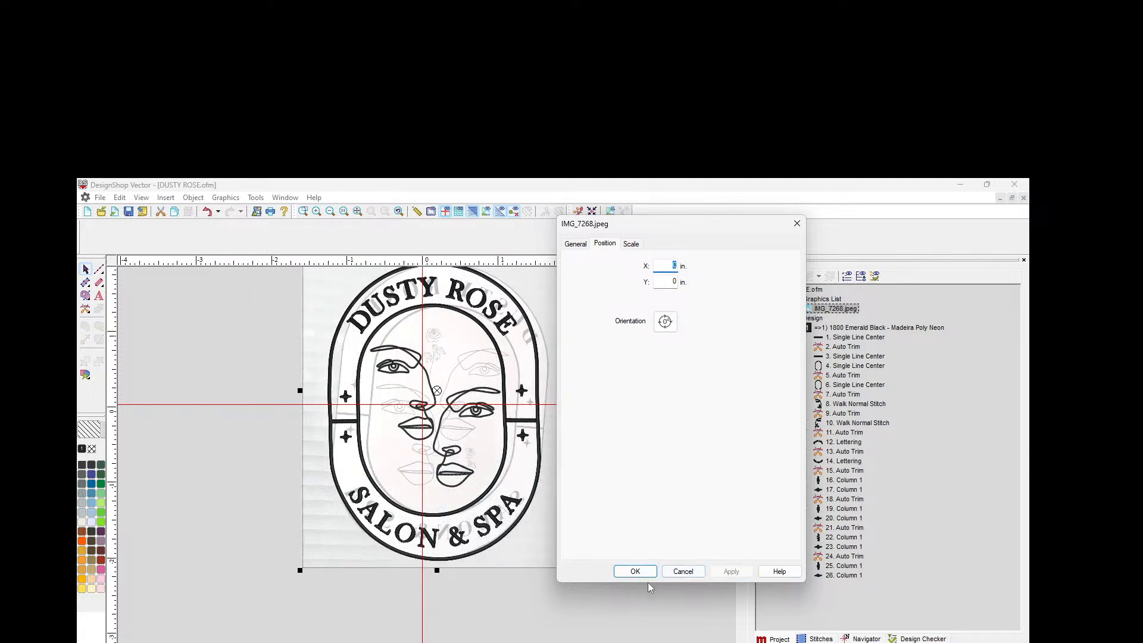
{"action": "left_click", "coordinate": [634, 571]}
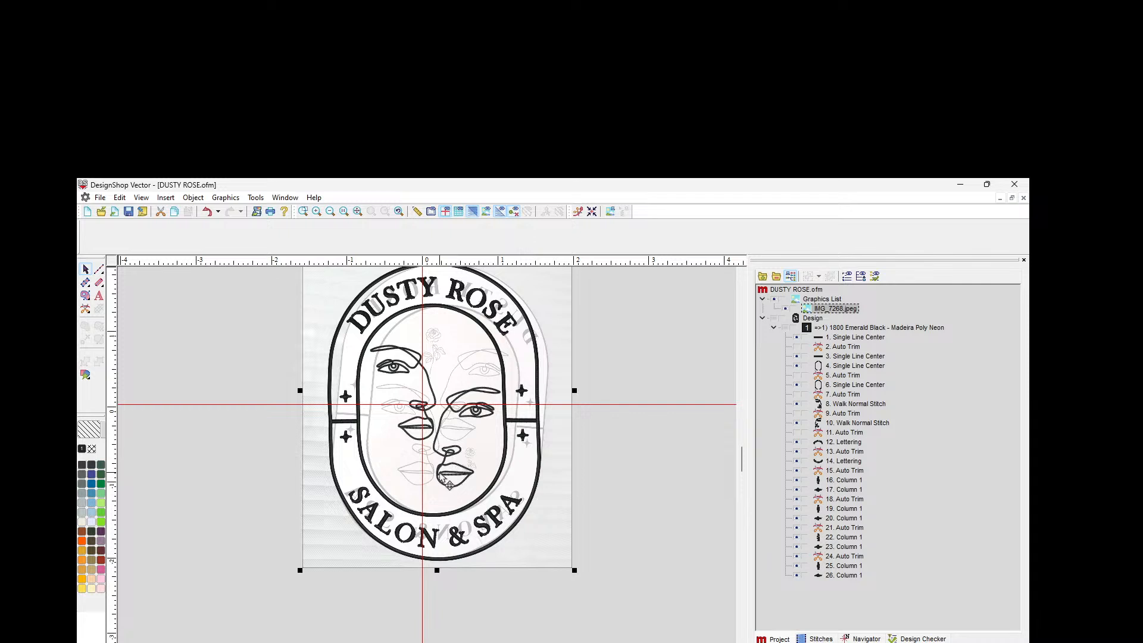
Step: Try successive 90° orientations for the IMG_7268.jpeg background image through a full turn, and close its properties
{"action": "double_click", "coordinate": [836, 309]}
{"action": "left_click", "coordinate": [666, 323]}
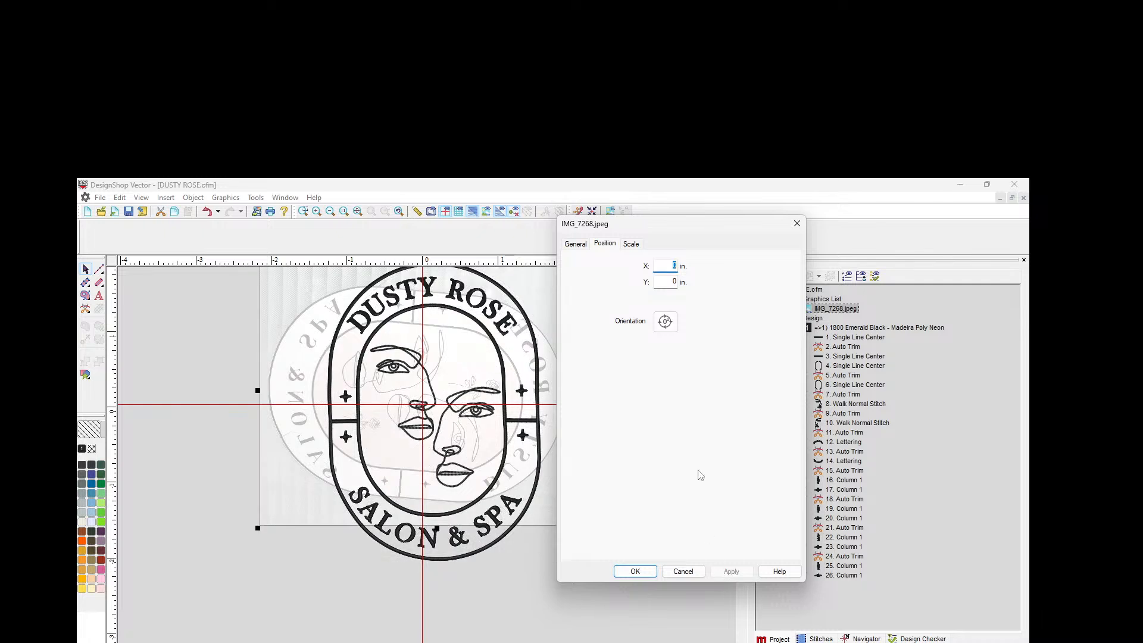
{"action": "left_click", "coordinate": [668, 323]}
{"action": "left_click", "coordinate": [722, 571]}
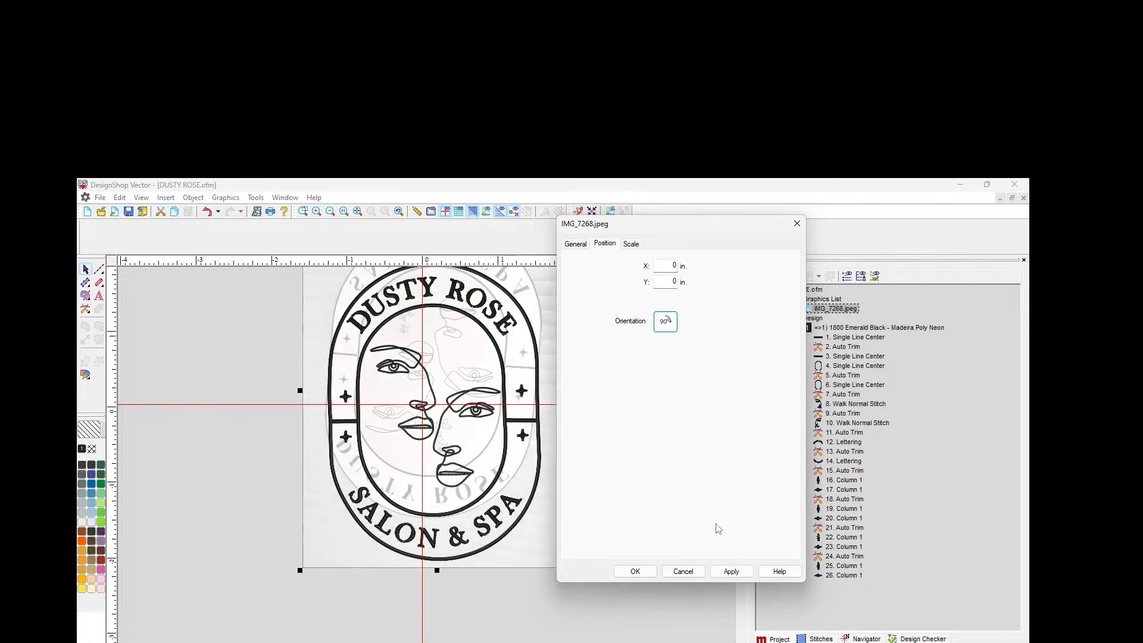
{"action": "left_click", "coordinate": [731, 571]}
{"action": "left_click", "coordinate": [665, 322]}
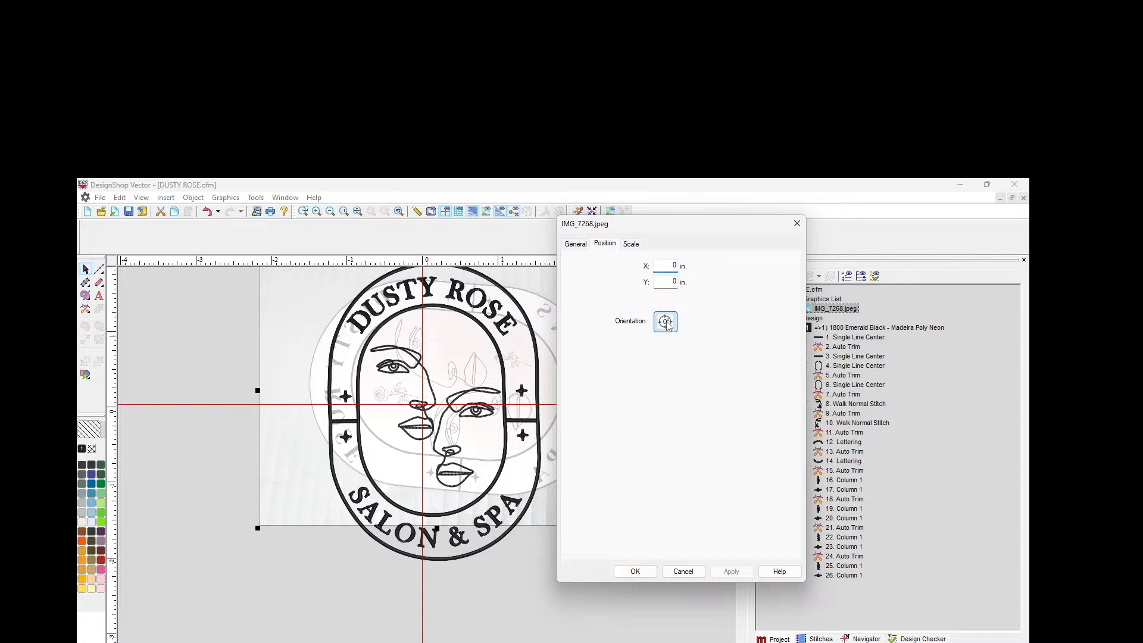
{"action": "left_click", "coordinate": [744, 573]}
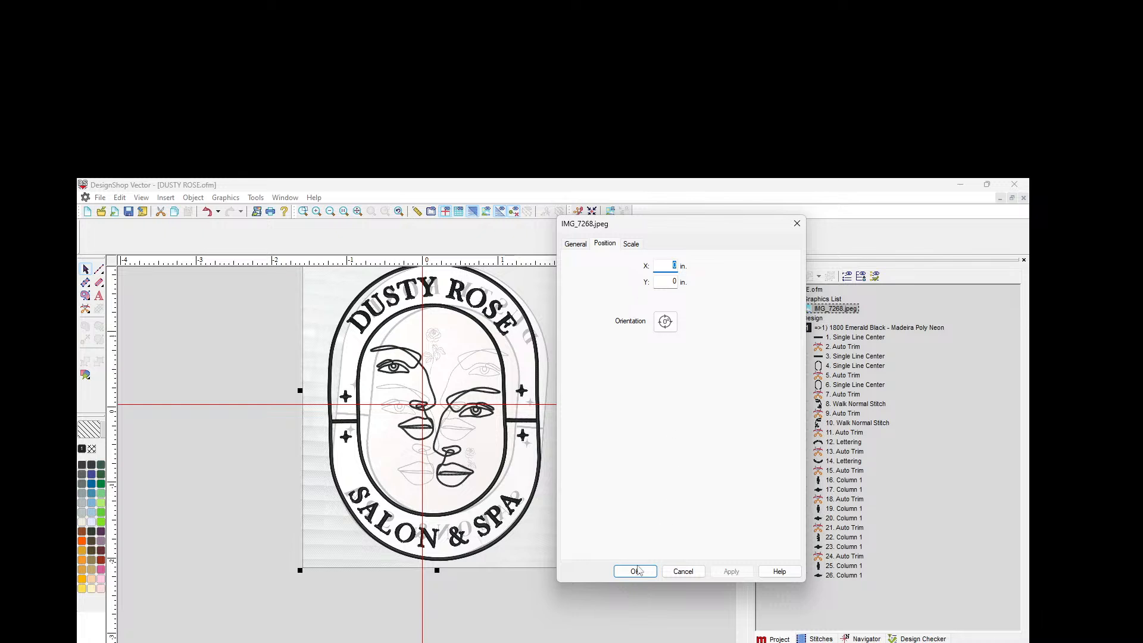
{"action": "left_click", "coordinate": [683, 573]}
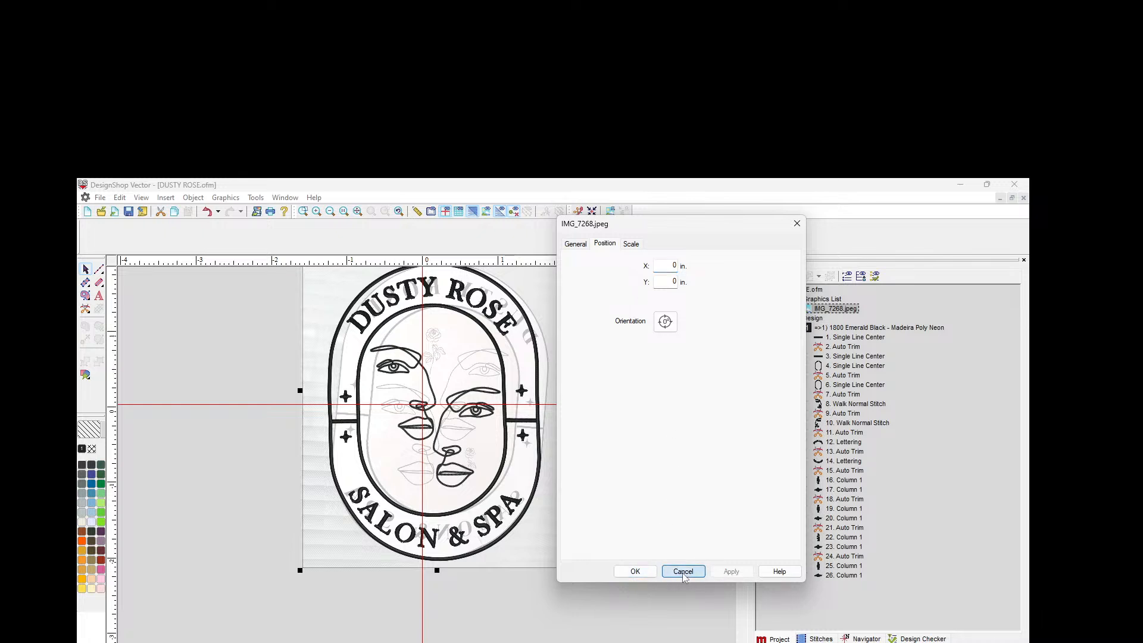
Step: Hide the background graphics and recolor the entire design to 1723 Chaff - Madeira Poly Neon
{"action": "left_click", "coordinate": [774, 300]}
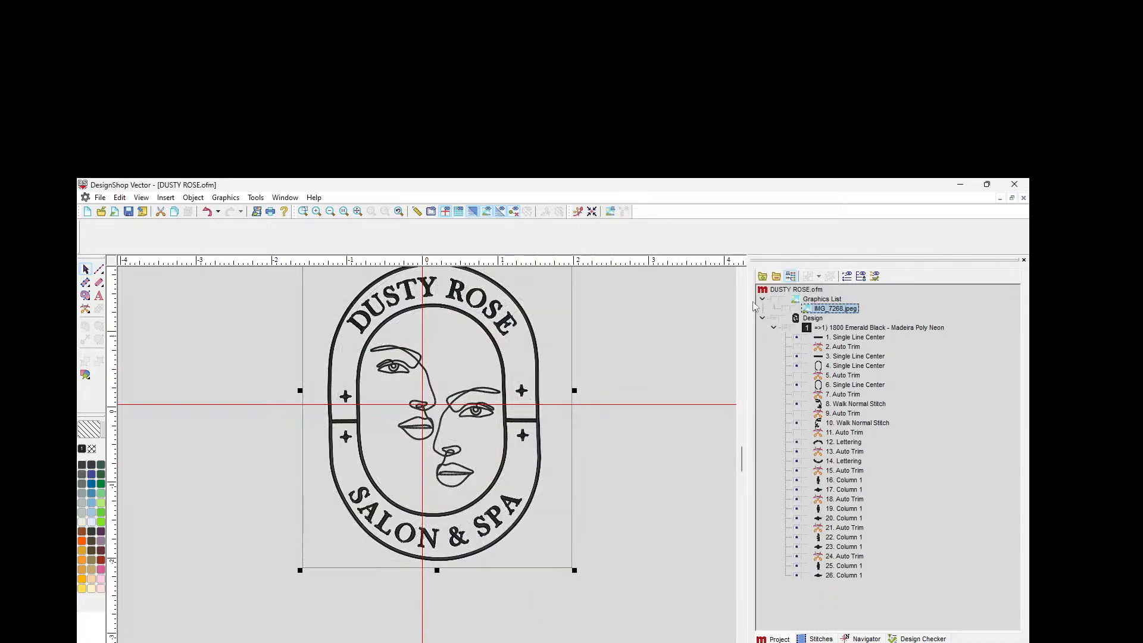
{"action": "scroll", "coordinate": [559, 314], "scroll_direction": "up", "scroll_amount": 1}
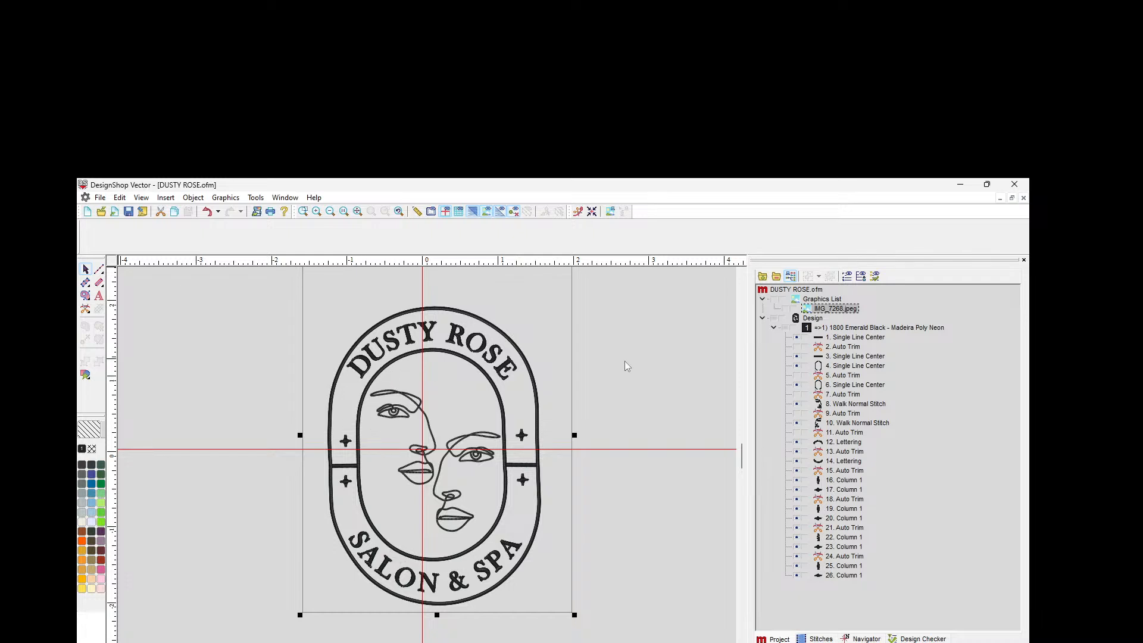
{"action": "left_click", "coordinate": [812, 318]}
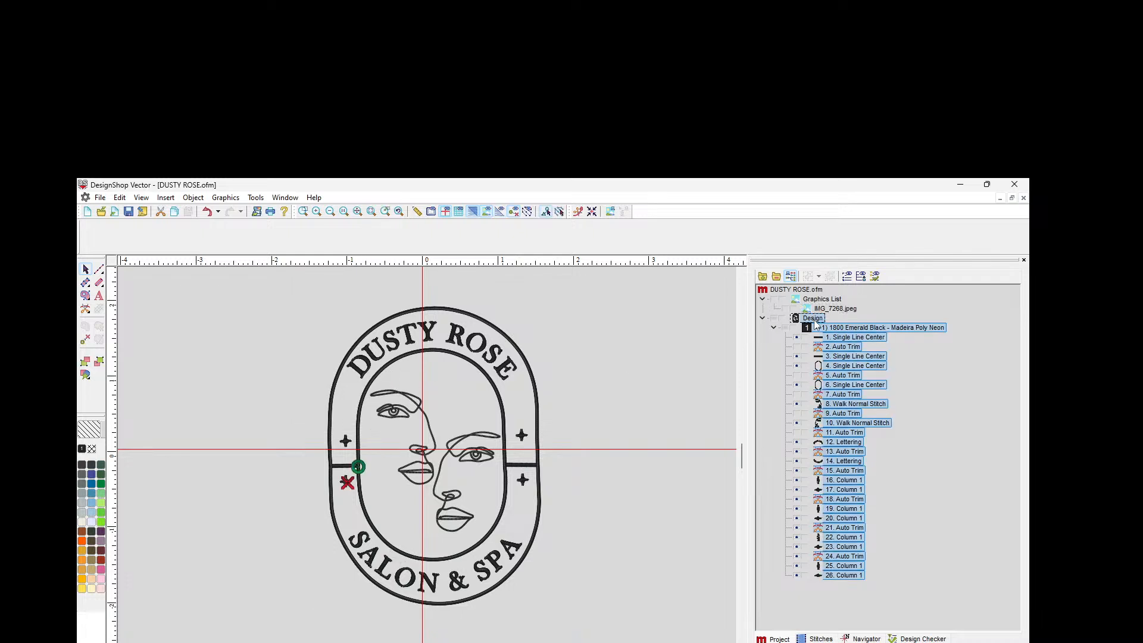
{"action": "left_click", "coordinate": [91, 578]}
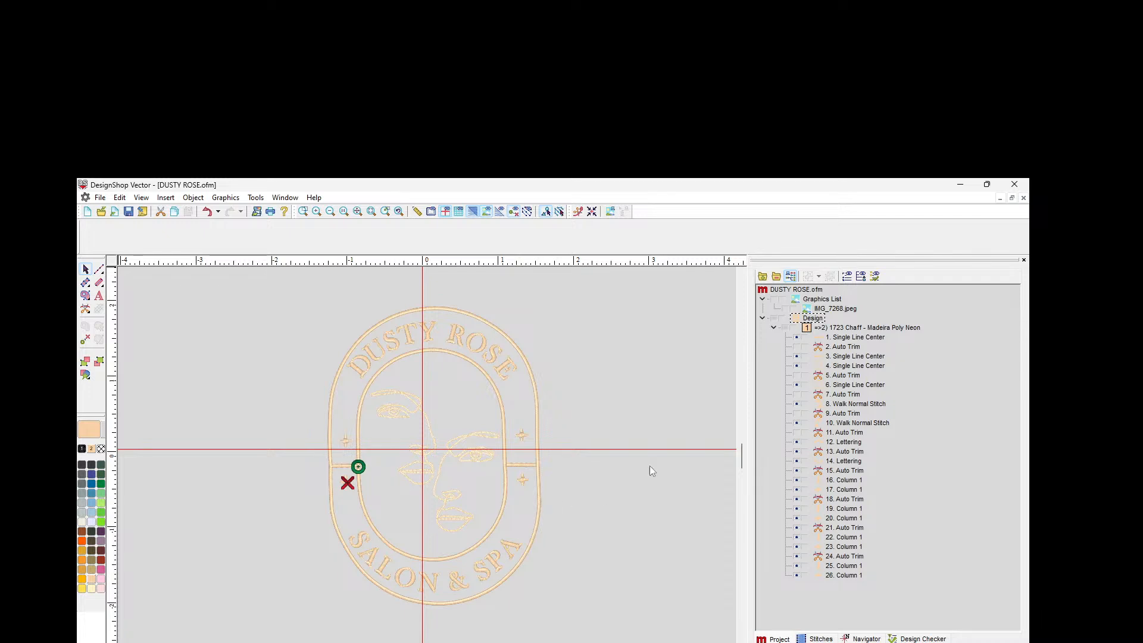